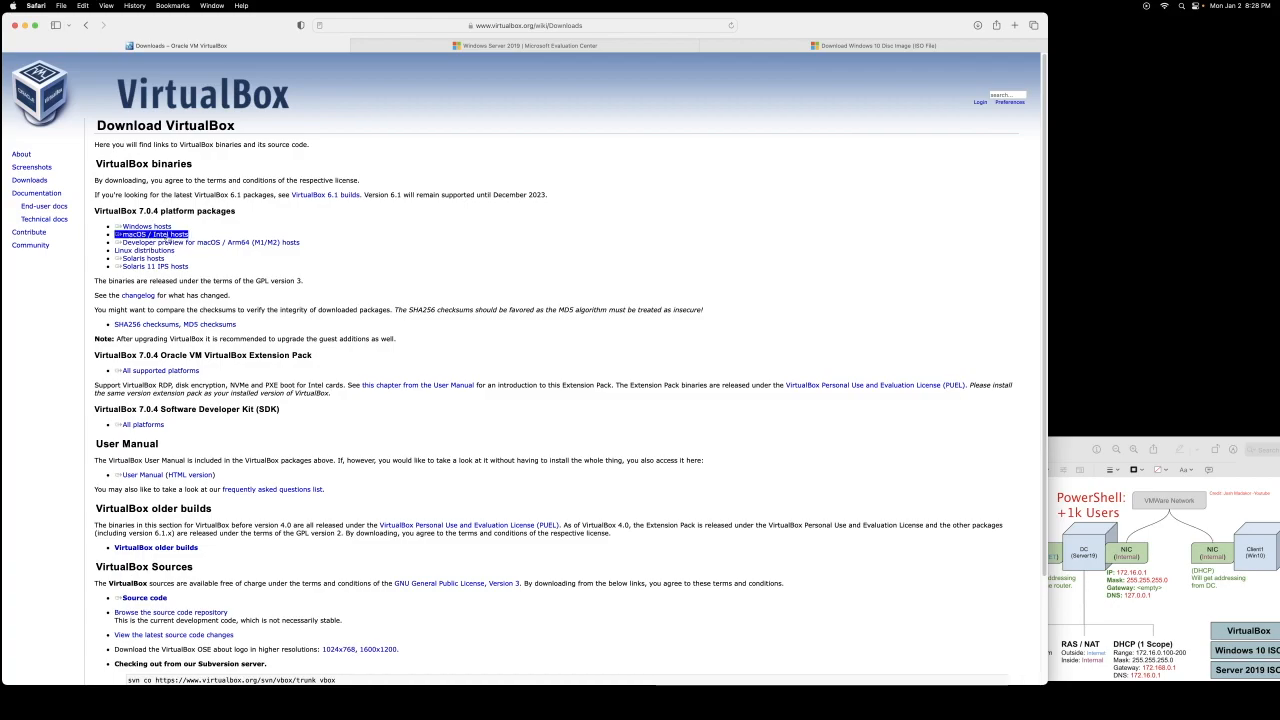
Step: Select and confirm Windows 10 (multi-edition ISO) on the Windows 10 disc image page
{"action": "left_click", "coordinate": [455, 45]}
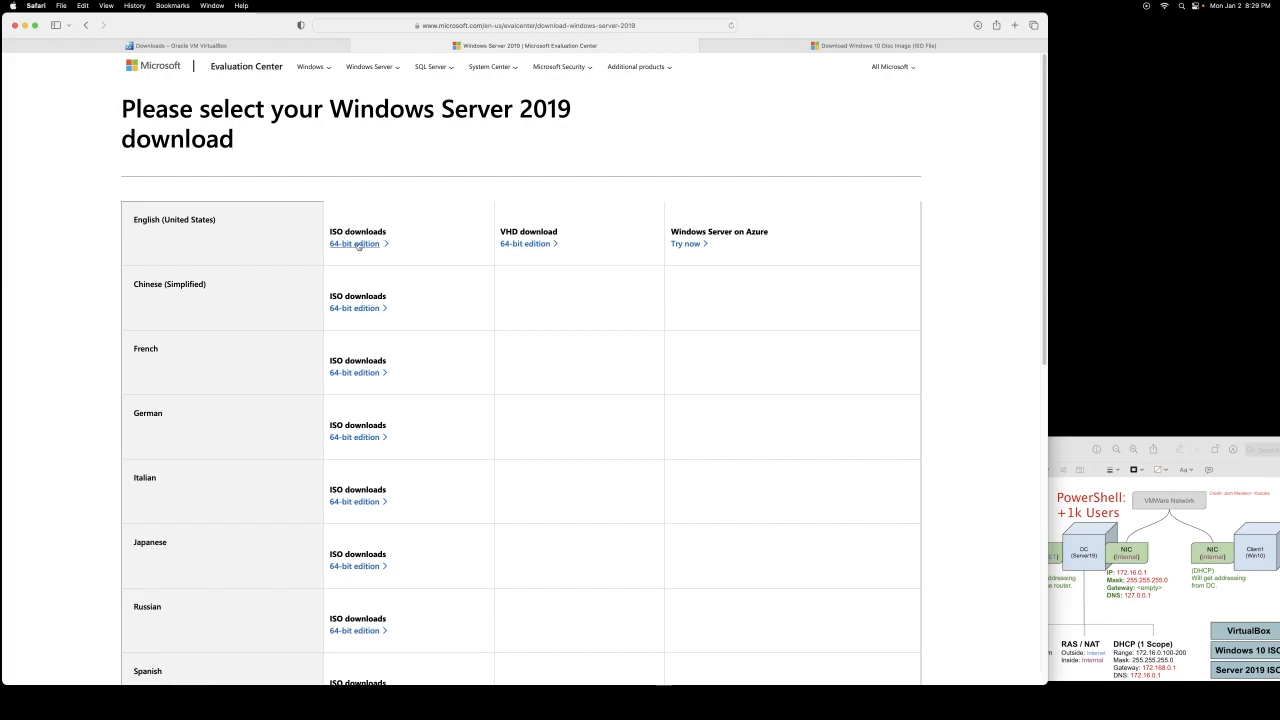
{"action": "left_click", "coordinate": [775, 45]}
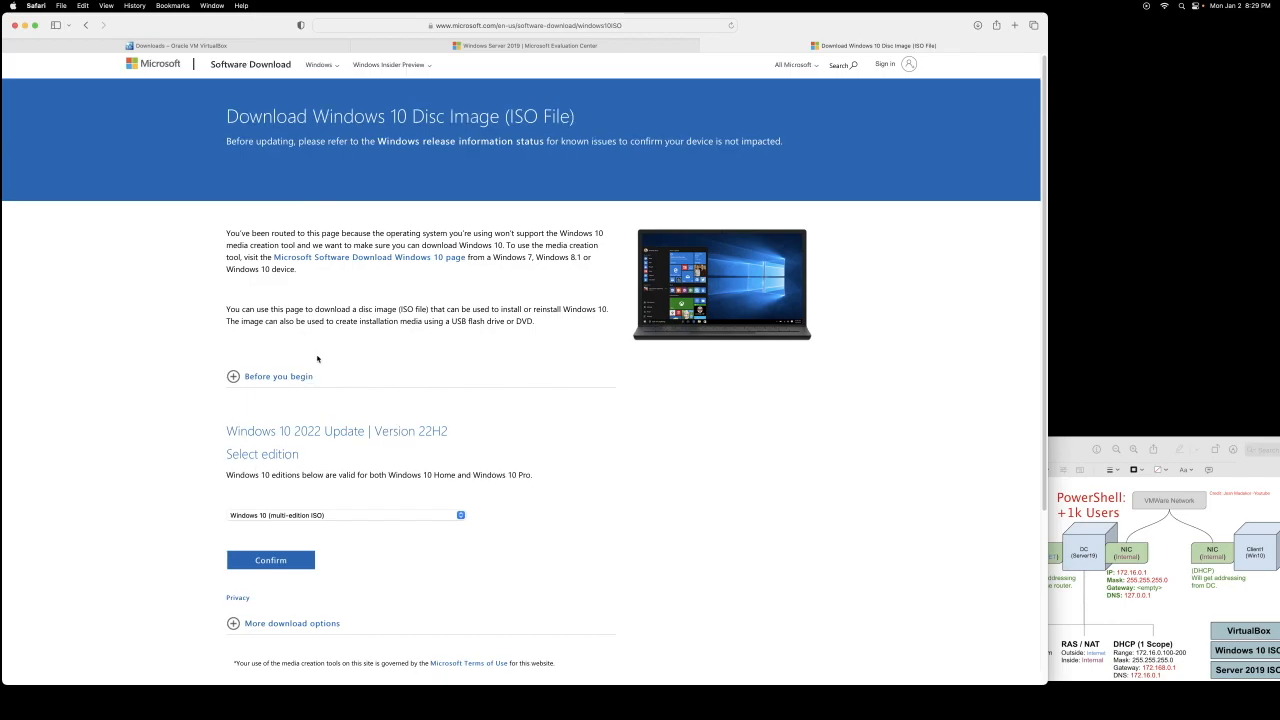
{"action": "scroll", "coordinate": [297, 360], "scroll_direction": "down", "scroll_amount": 5}
{"action": "left_click", "coordinate": [281, 321]}
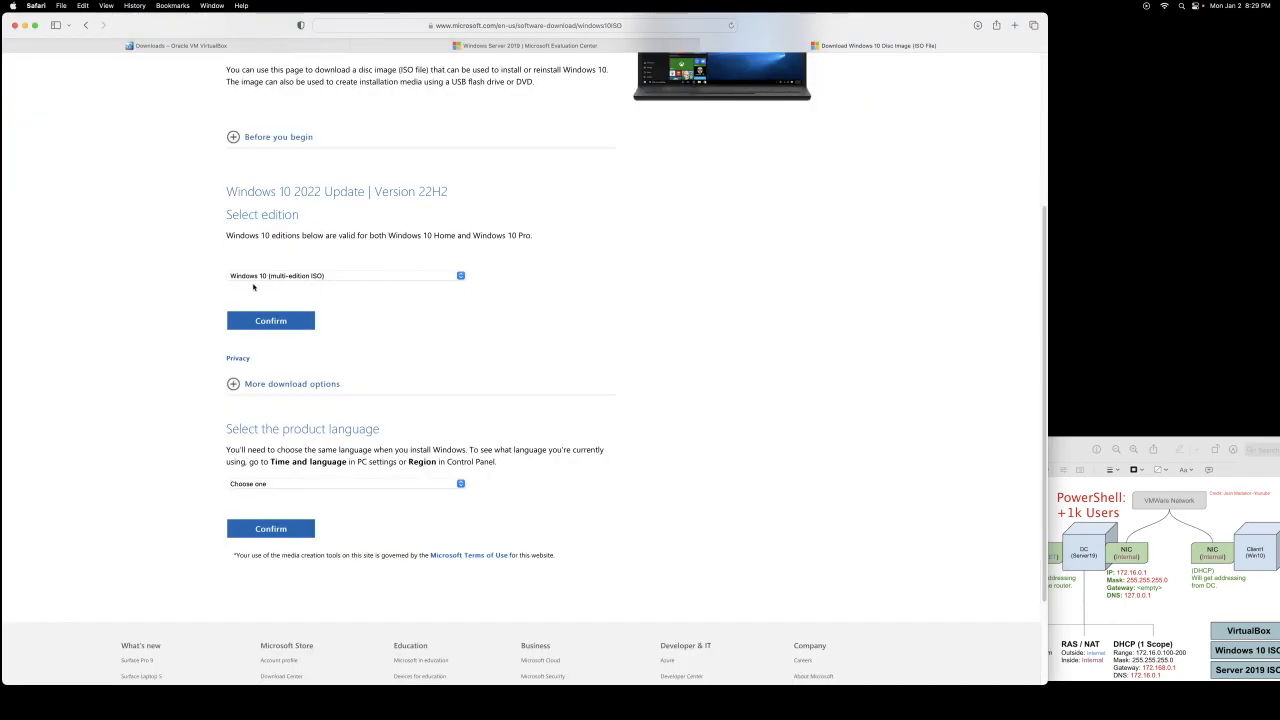
{"action": "left_click", "coordinate": [291, 277]}
{"action": "left_click", "coordinate": [283, 318]}
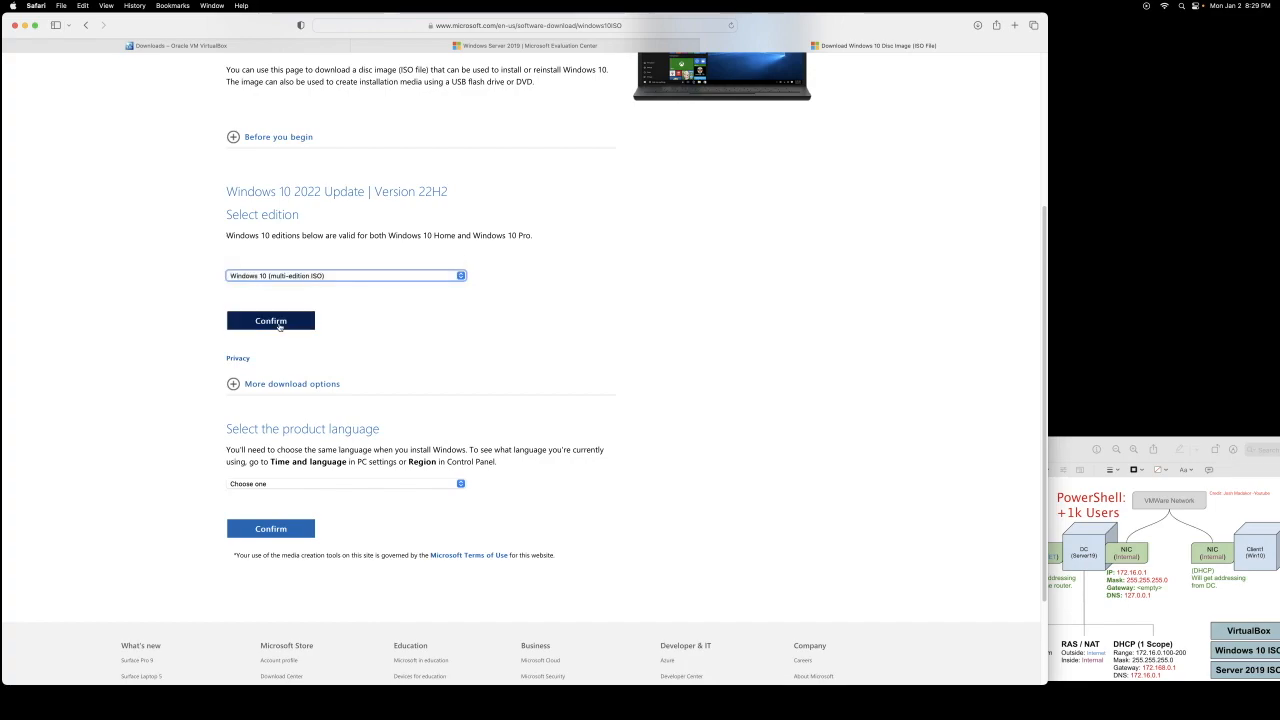
{"action": "left_click", "coordinate": [279, 322]}
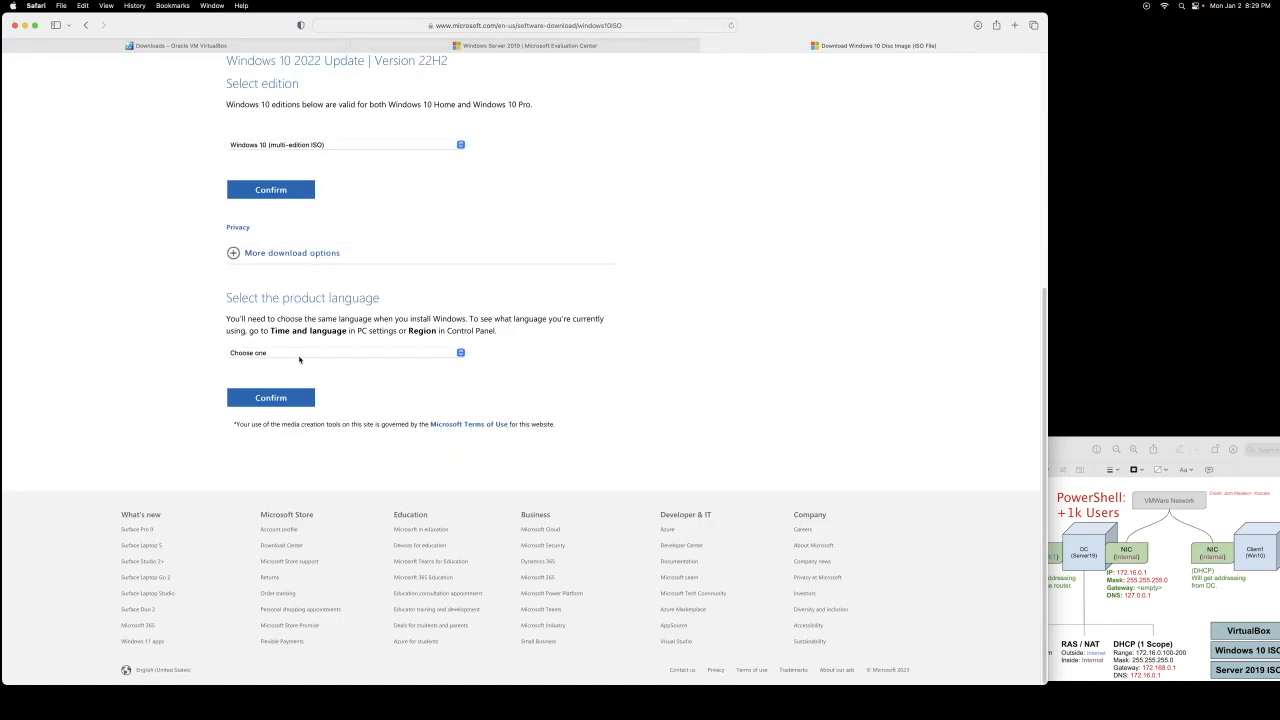
Step: Choose English as the product language to reveal the 32-bit and 64-bit download links
{"action": "left_click", "coordinate": [300, 355]}
{"action": "scroll", "coordinate": [296, 369], "scroll_direction": "down", "scroll_amount": 1}
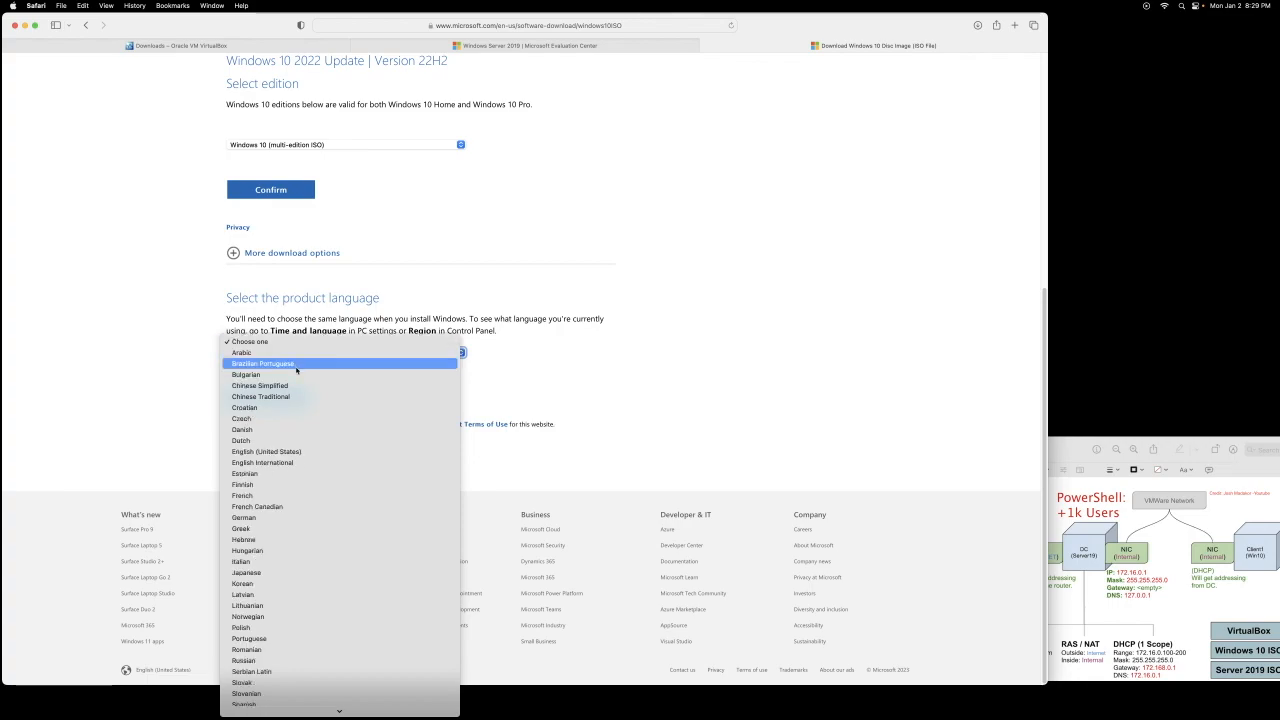
{"action": "left_click", "coordinate": [329, 462]}
{"action": "left_click", "coordinate": [274, 405]}
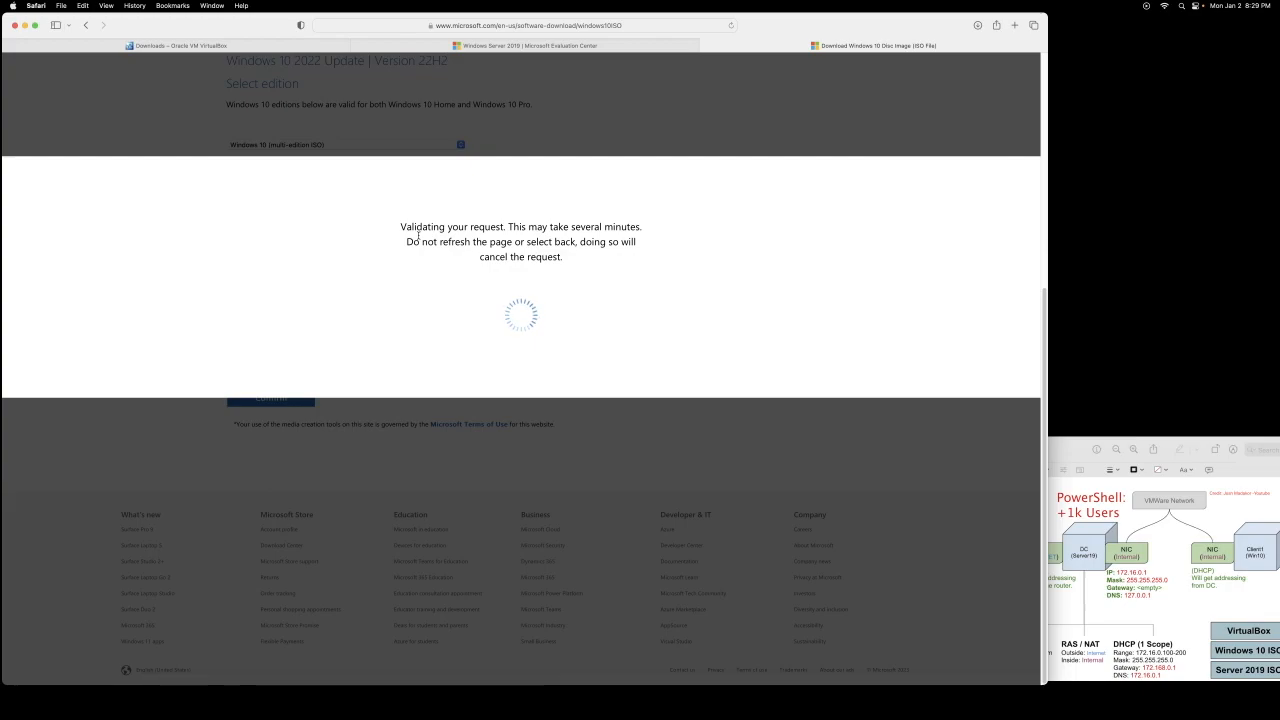
{"action": "scroll", "coordinate": [374, 314], "scroll_direction": "down", "scroll_amount": 2}
{"action": "scroll", "coordinate": [337, 337], "scroll_direction": "up", "scroll_amount": 4}
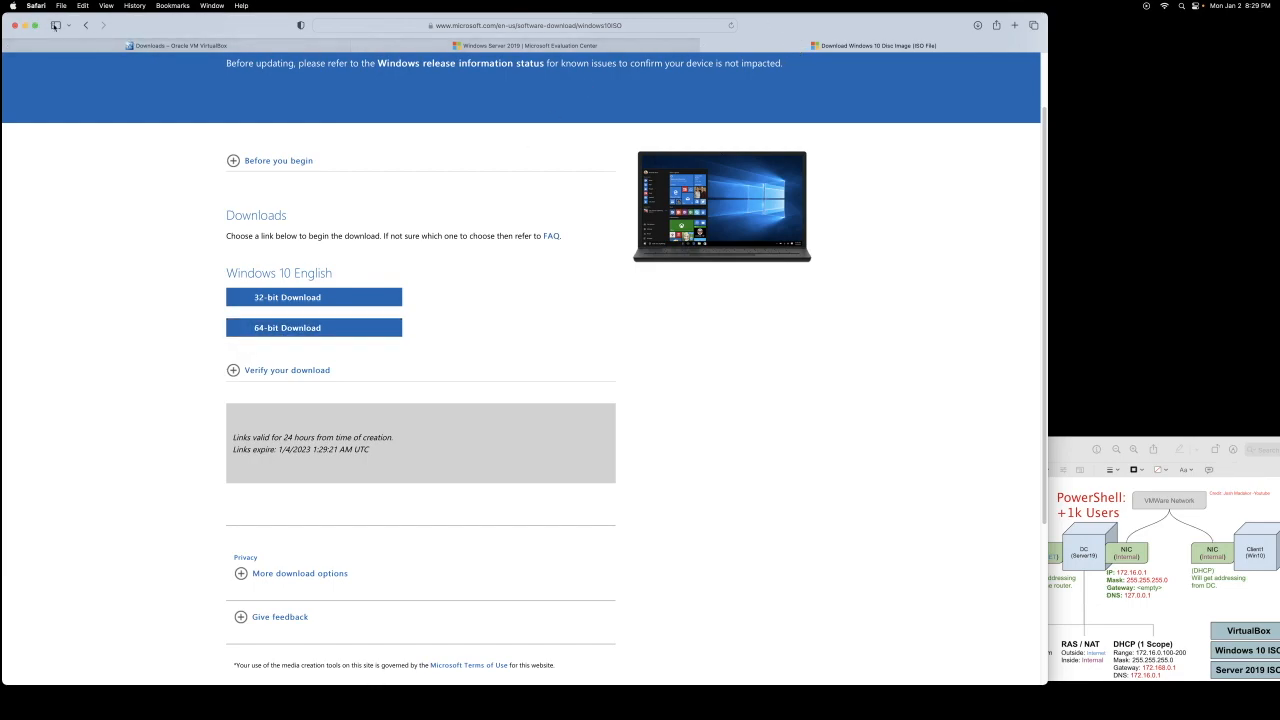
{"action": "key", "text": "super+Tab"}
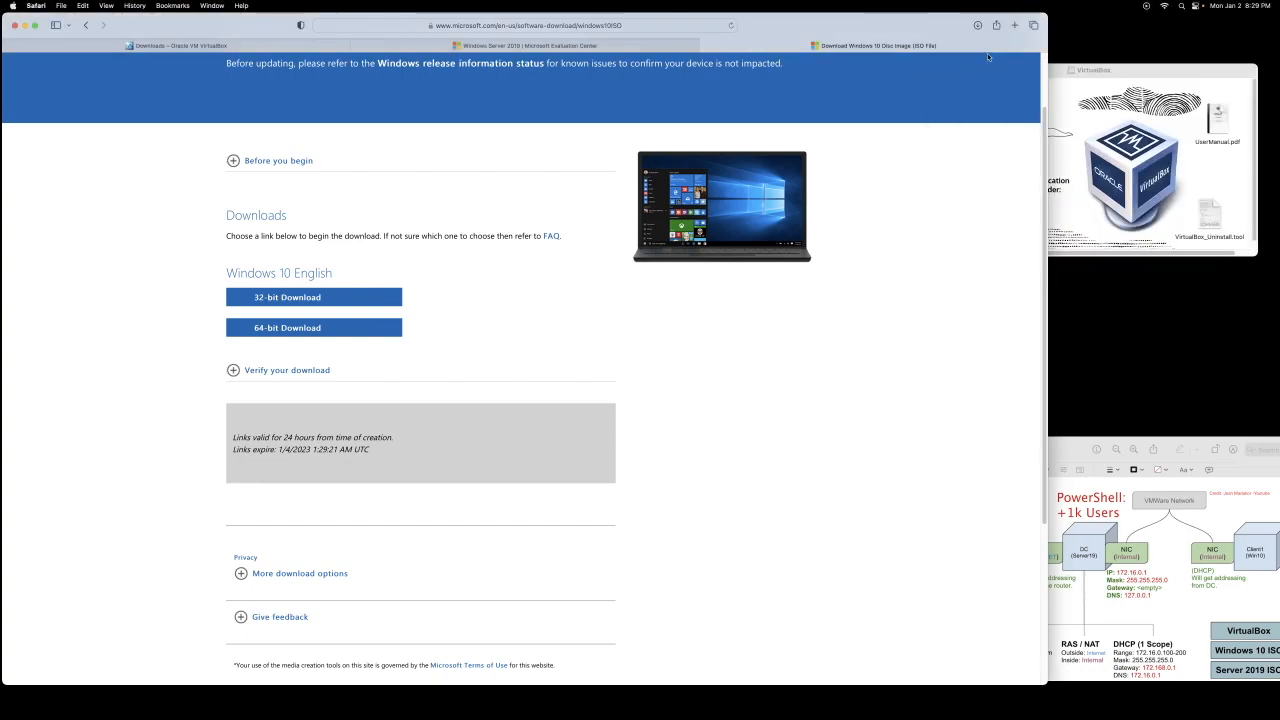
Step: Launch VirtualBox.pkg and start the standard VirtualBox installation
{"action": "left_click", "coordinate": [1003, 125]}
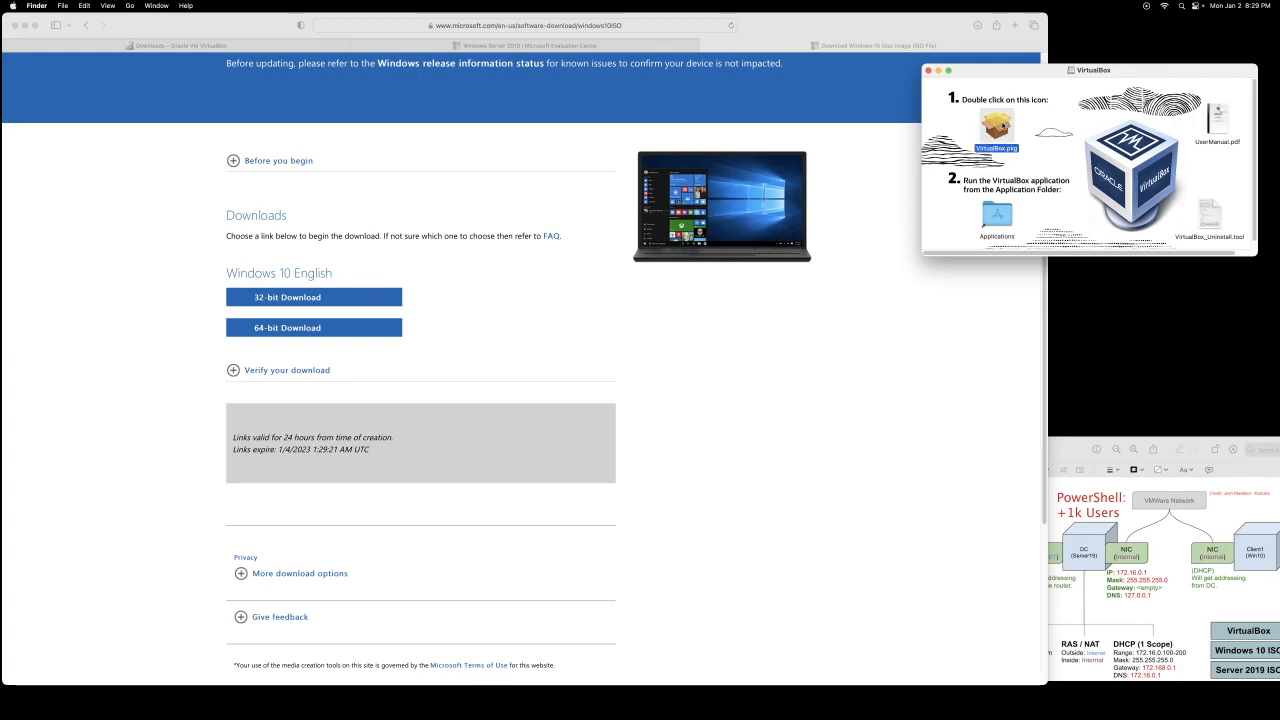
{"action": "double_click", "coordinate": [1003, 125]}
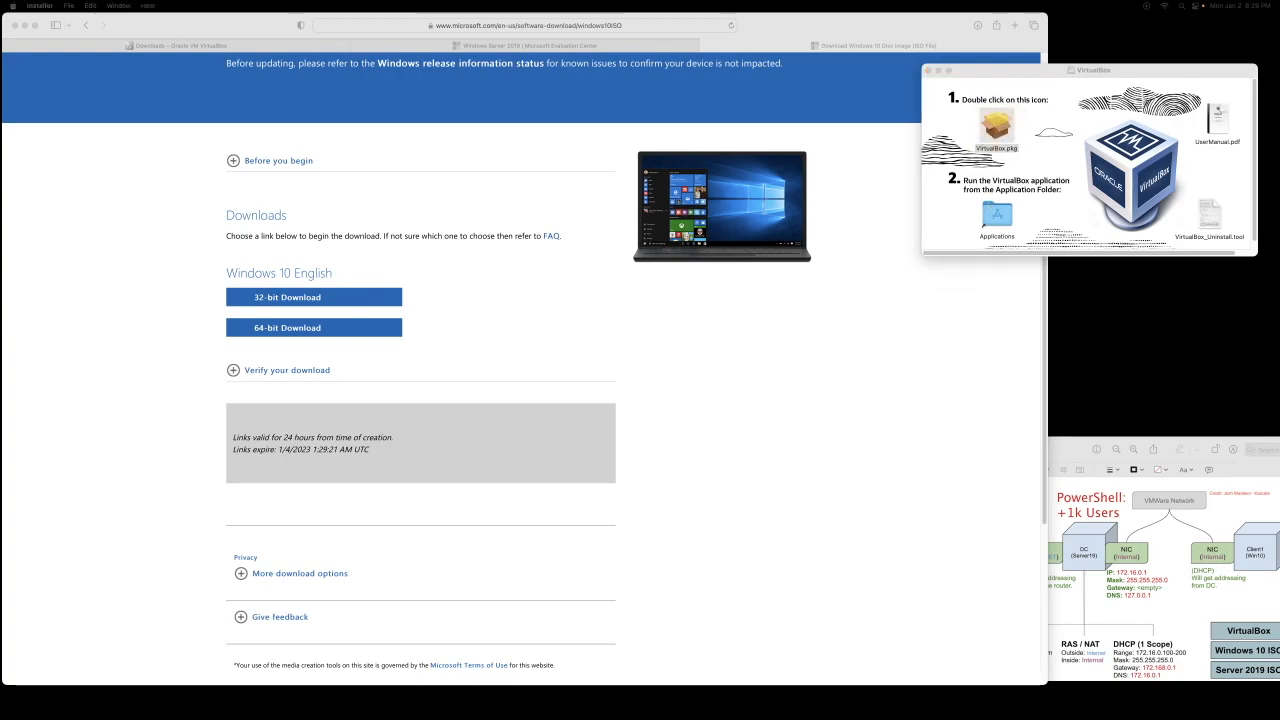
{"action": "left_click_drag", "start_coordinate": [1279, 230], "coordinate": [1124, 267]}
{"action": "left_click", "coordinate": [1214, 470]}
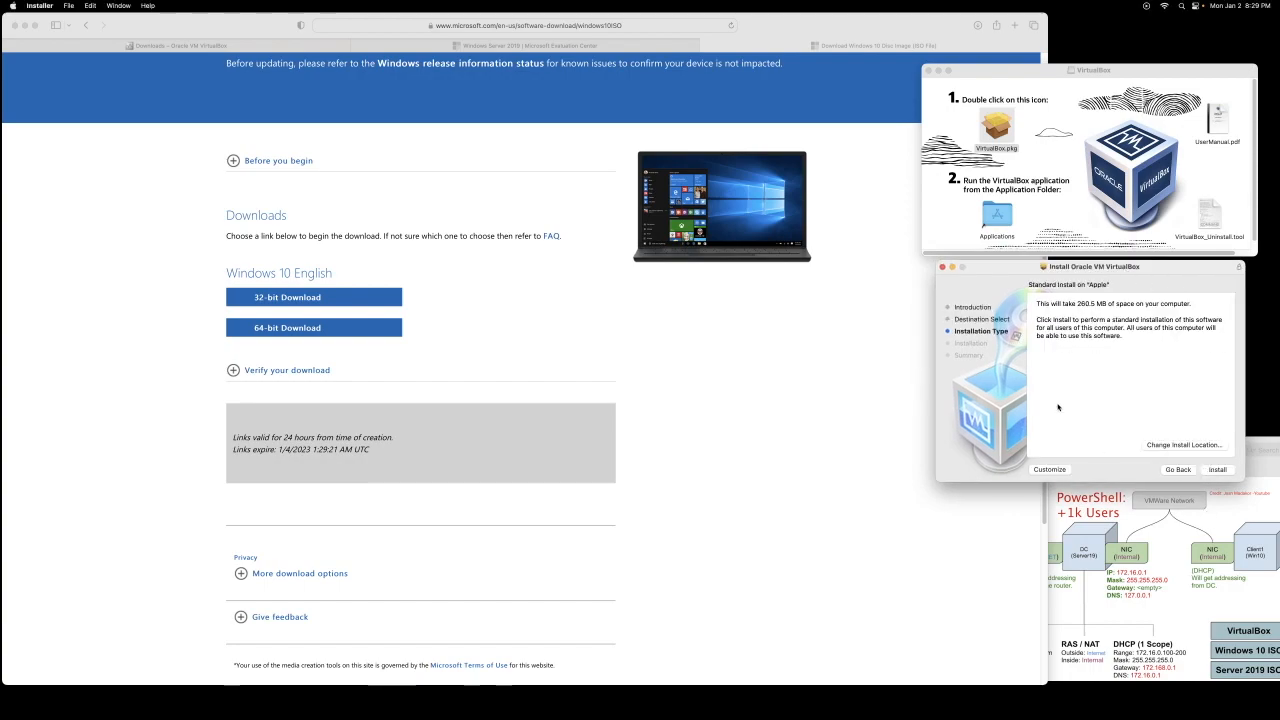
{"action": "left_click", "coordinate": [1215, 471]}
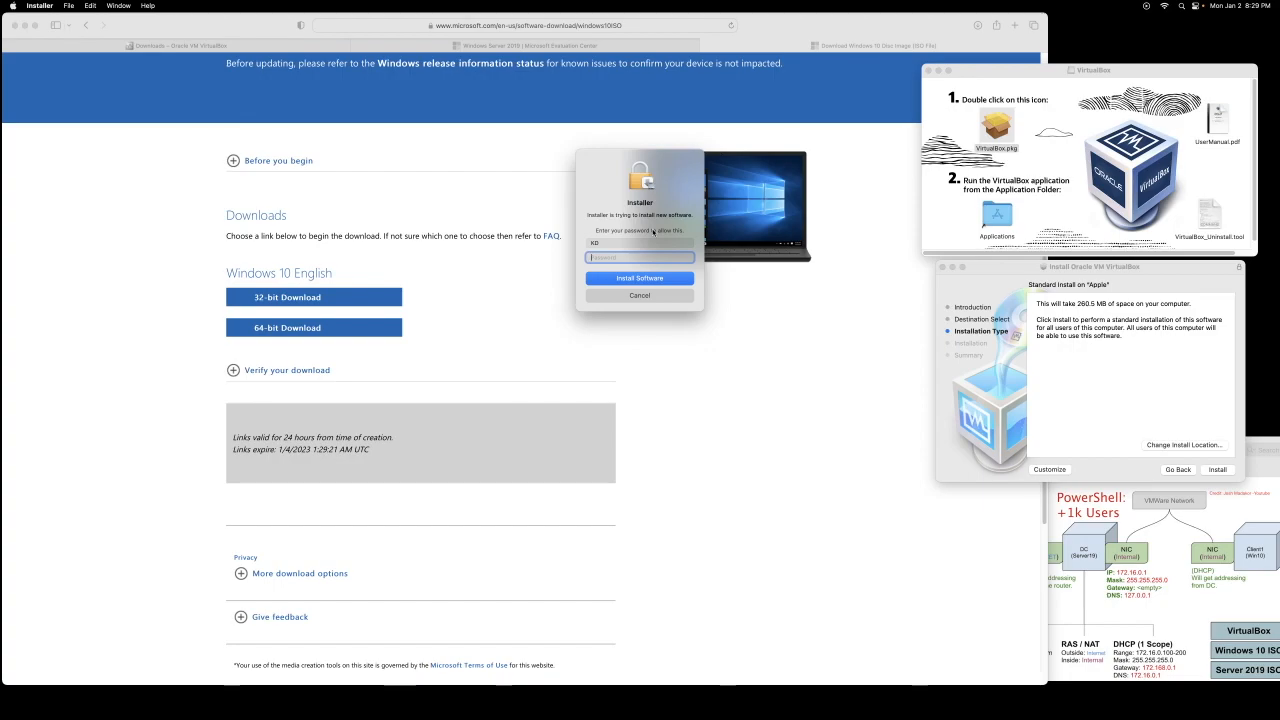
Step: Authorise the install with the admin password, then close the installer and move it to Trash
{"action": "type", "text": "•"}
{"action": "key", "text": "BackSpace"}
{"action": "type", "text": "••"}
{"action": "left_click", "coordinate": [643, 278]}
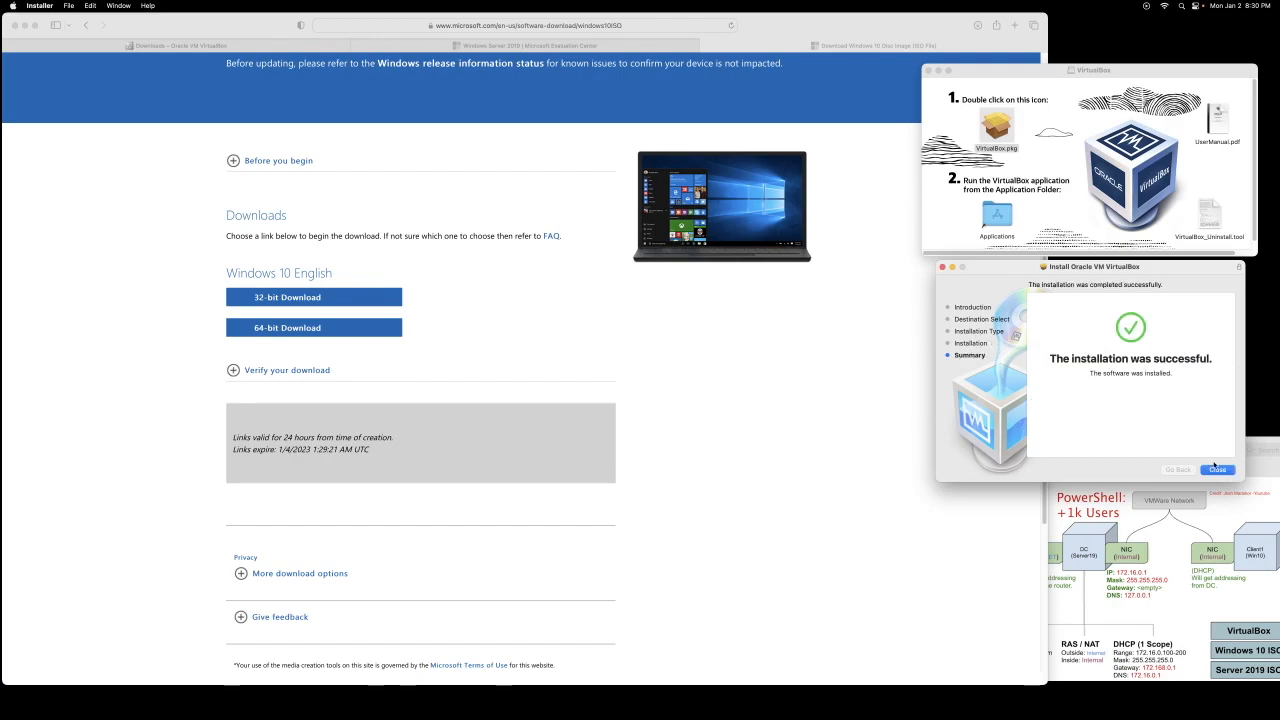
{"action": "left_click", "coordinate": [1216, 469]}
{"action": "left_click", "coordinate": [1120, 419]}
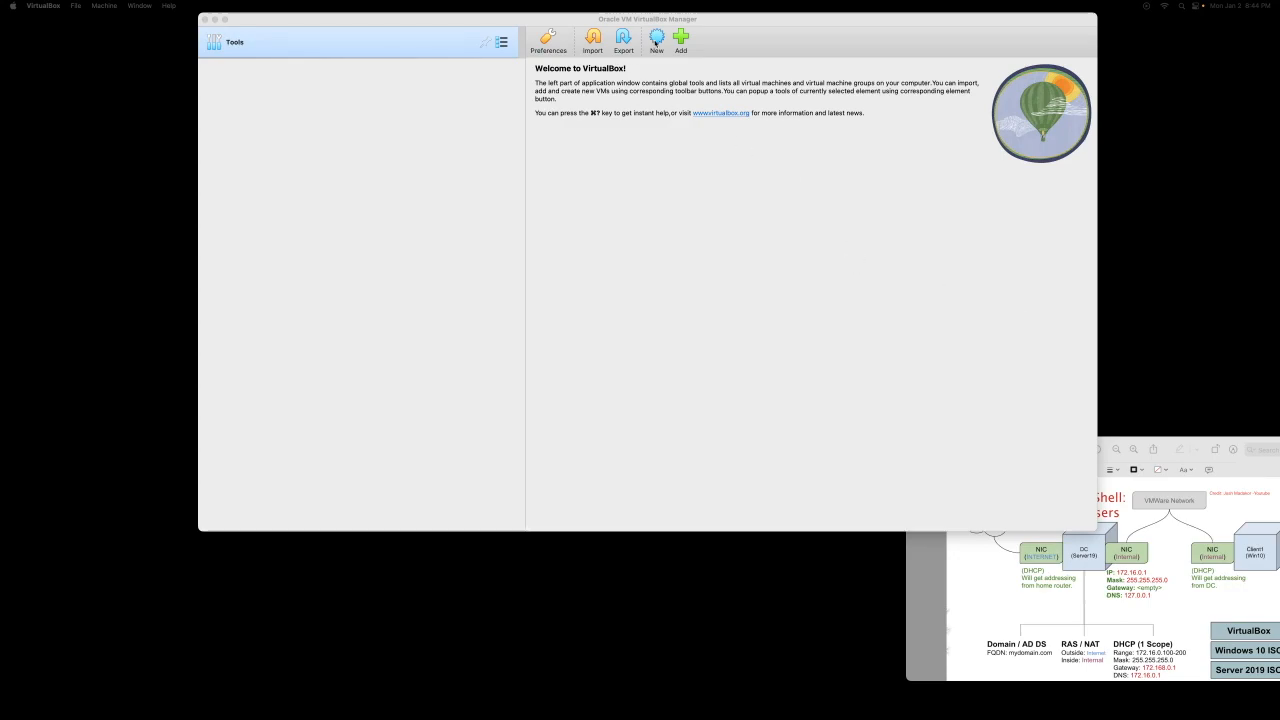
Step: Start a new virtual machine named Dc
{"action": "left_click", "coordinate": [656, 40]}
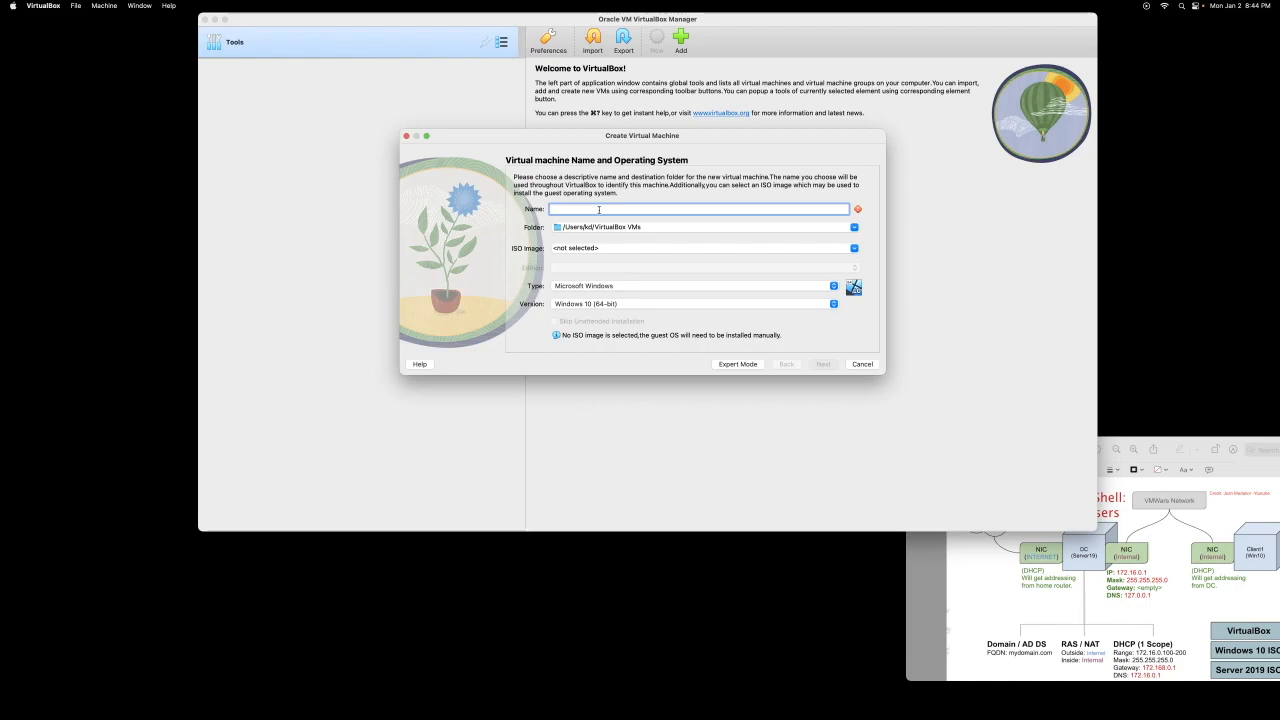
{"action": "type", "text": "Dc"}
{"action": "left_click", "coordinate": [1176, 440]}
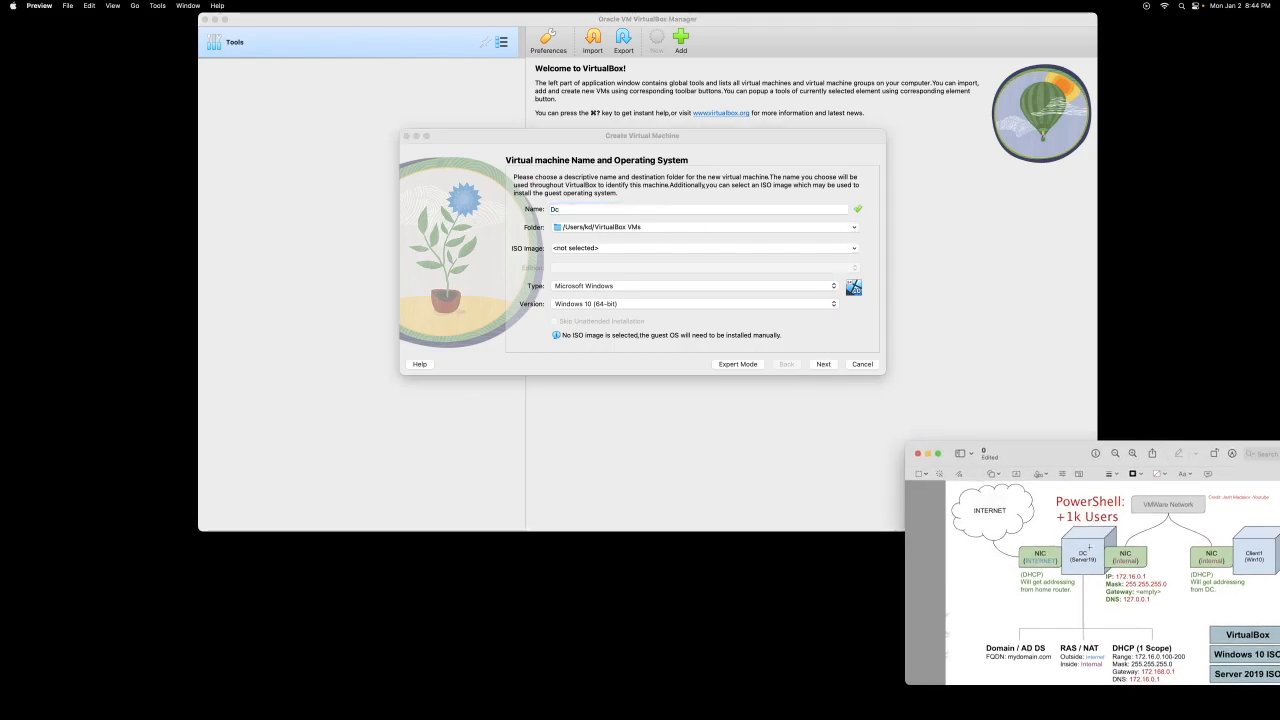
{"action": "left_click", "coordinate": [823, 365]}
{"action": "left_click", "coordinate": [823, 365]}
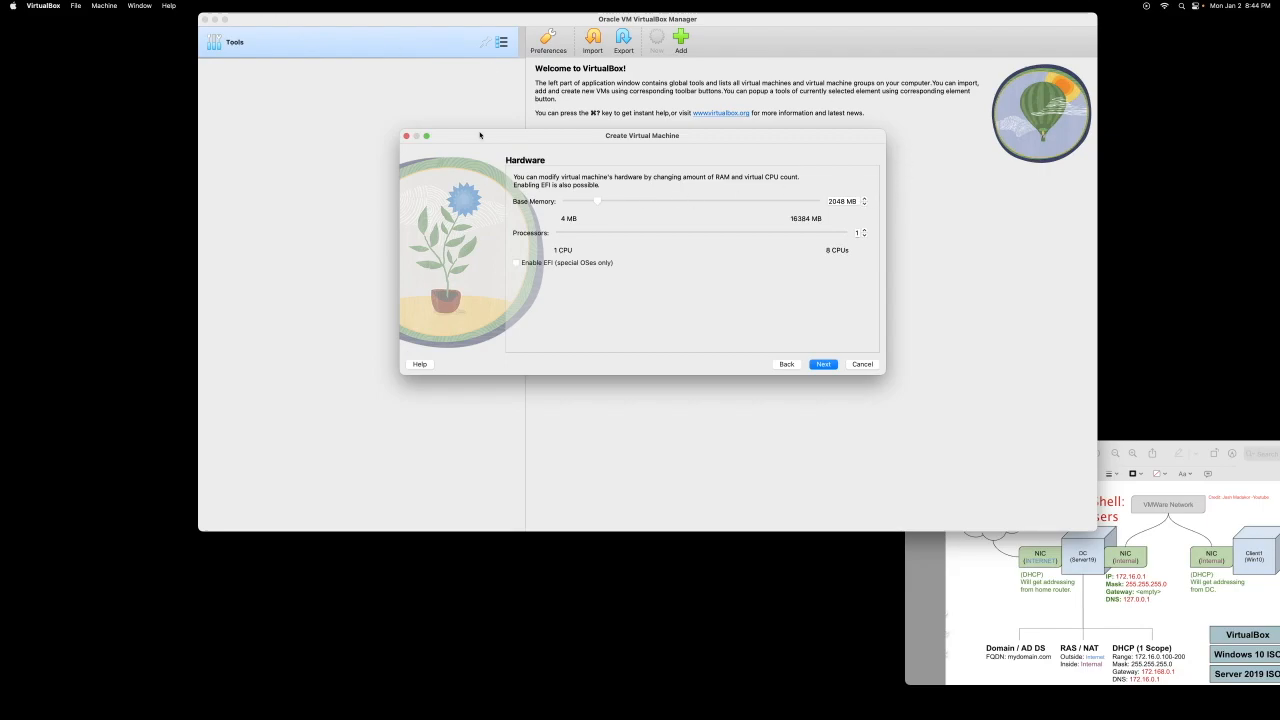
Step: Give Dc 3069 MB memory and 2 processors, keep the 50 GB disk, and finish
{"action": "mouse_move", "coordinate": [595, 203]}
{"action": "left_mouse_down"}
{"action": "mouse_move", "coordinate": [627, 203]}
{"action": "mouse_move", "coordinate": [613, 202]}
{"action": "left_mouse_up"}
{"action": "left_click", "coordinate": [863, 230]}
{"action": "left_click", "coordinate": [865, 235]}
{"action": "left_click", "coordinate": [824, 364]}
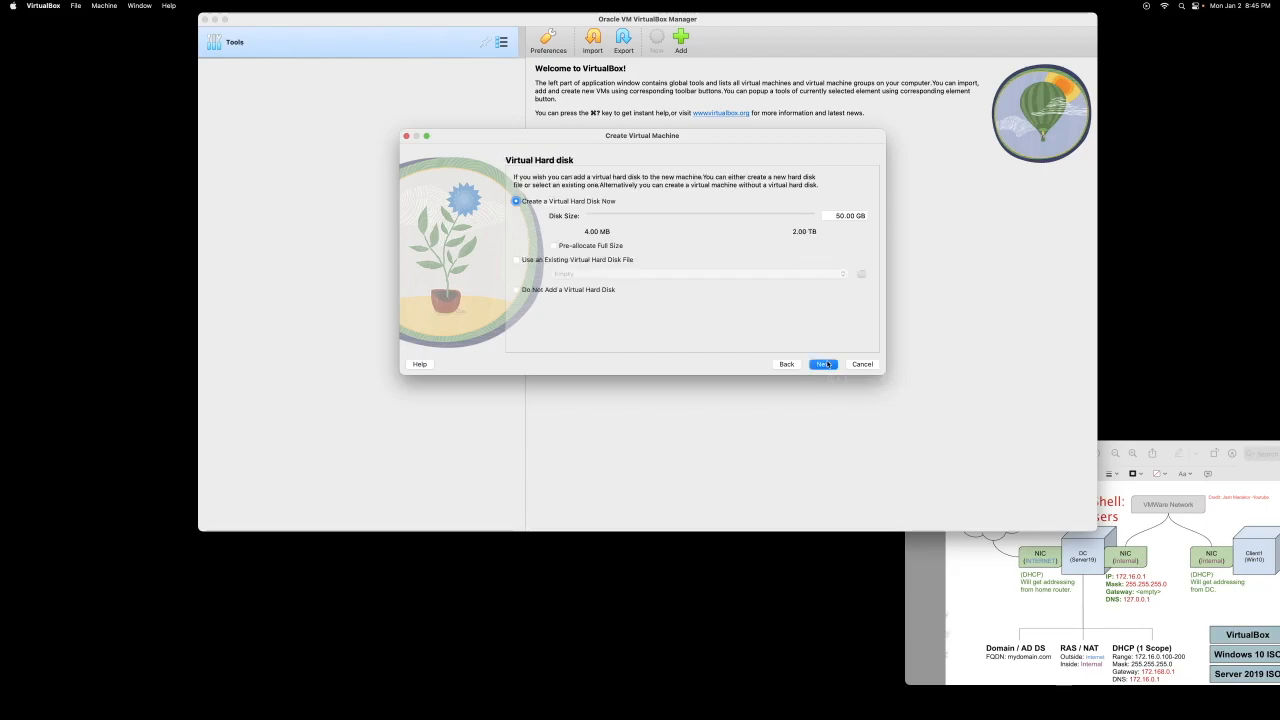
{"action": "left_click", "coordinate": [826, 364]}
{"action": "left_click", "coordinate": [822, 364]}
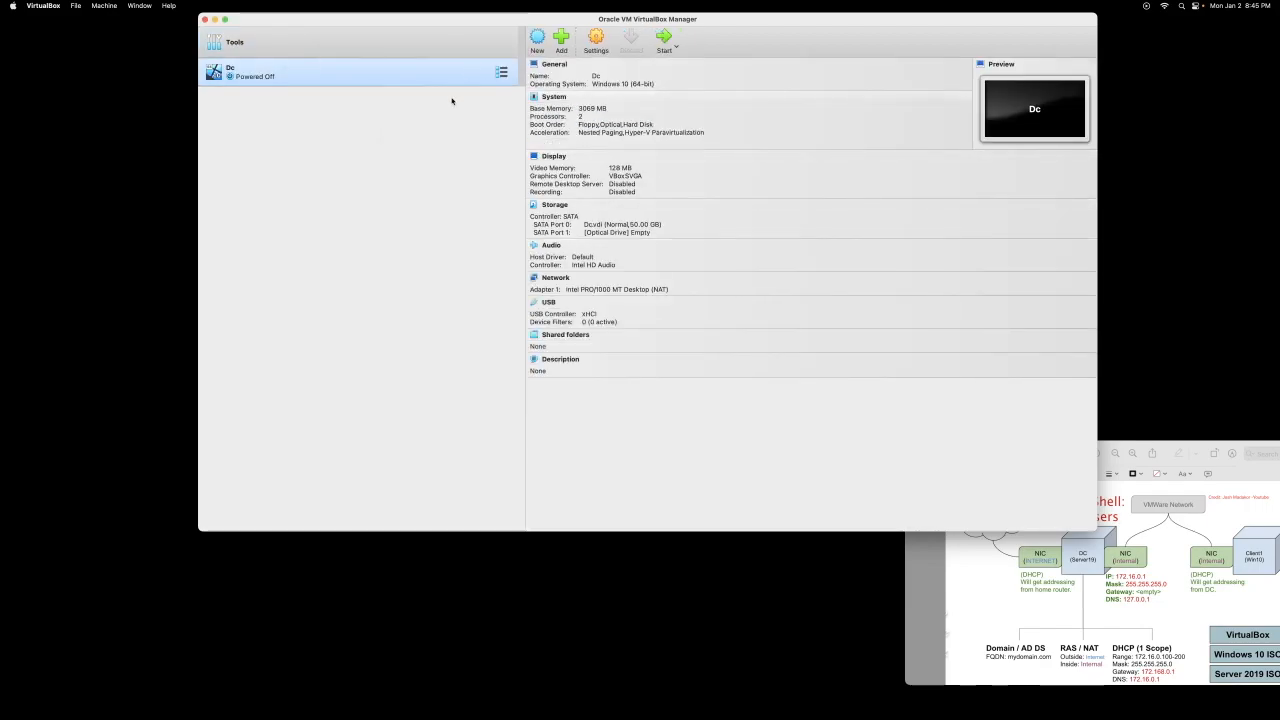
Step: Set Dc's Shared Clipboard to Bidirectional and Drag'n'Drop to Guest To Host
{"action": "left_click", "coordinate": [597, 42]}
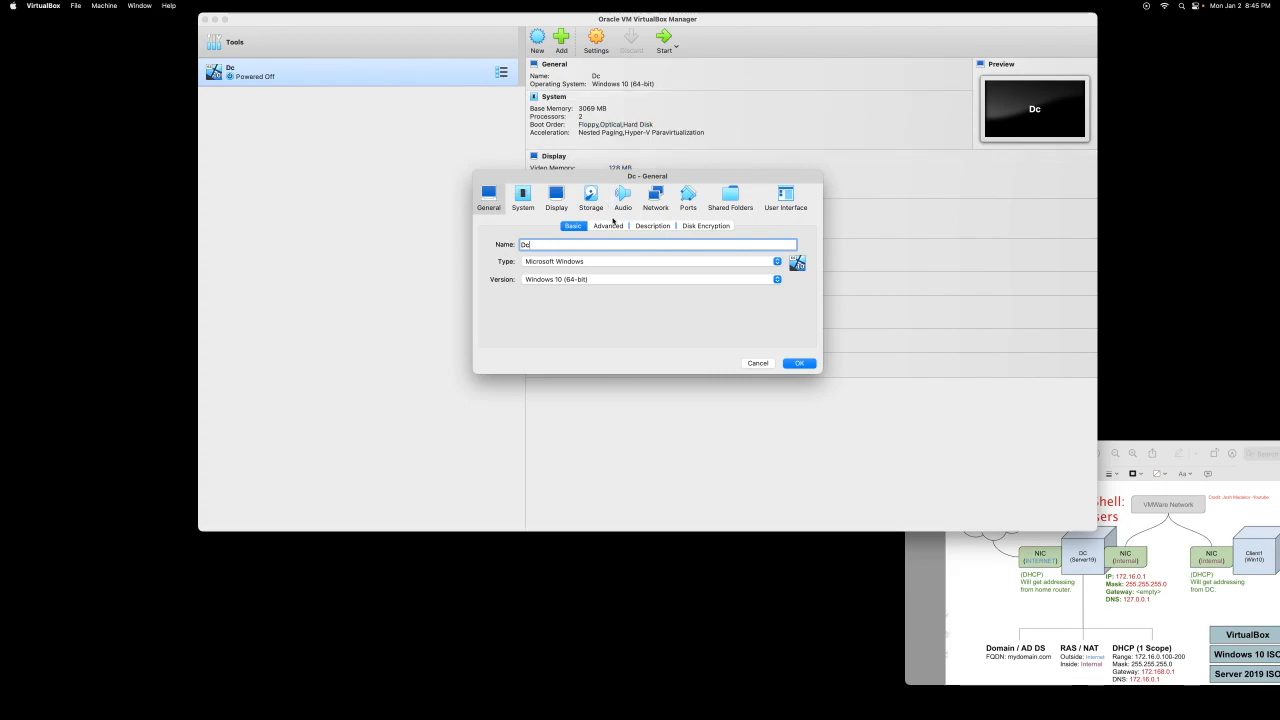
{"action": "left_click", "coordinate": [610, 226]}
{"action": "left_click", "coordinate": [580, 269]}
{"action": "left_click", "coordinate": [570, 295]}
{"action": "left_click", "coordinate": [592, 289]}
{"action": "left_click", "coordinate": [580, 306]}
{"action": "left_click", "coordinate": [804, 364]}
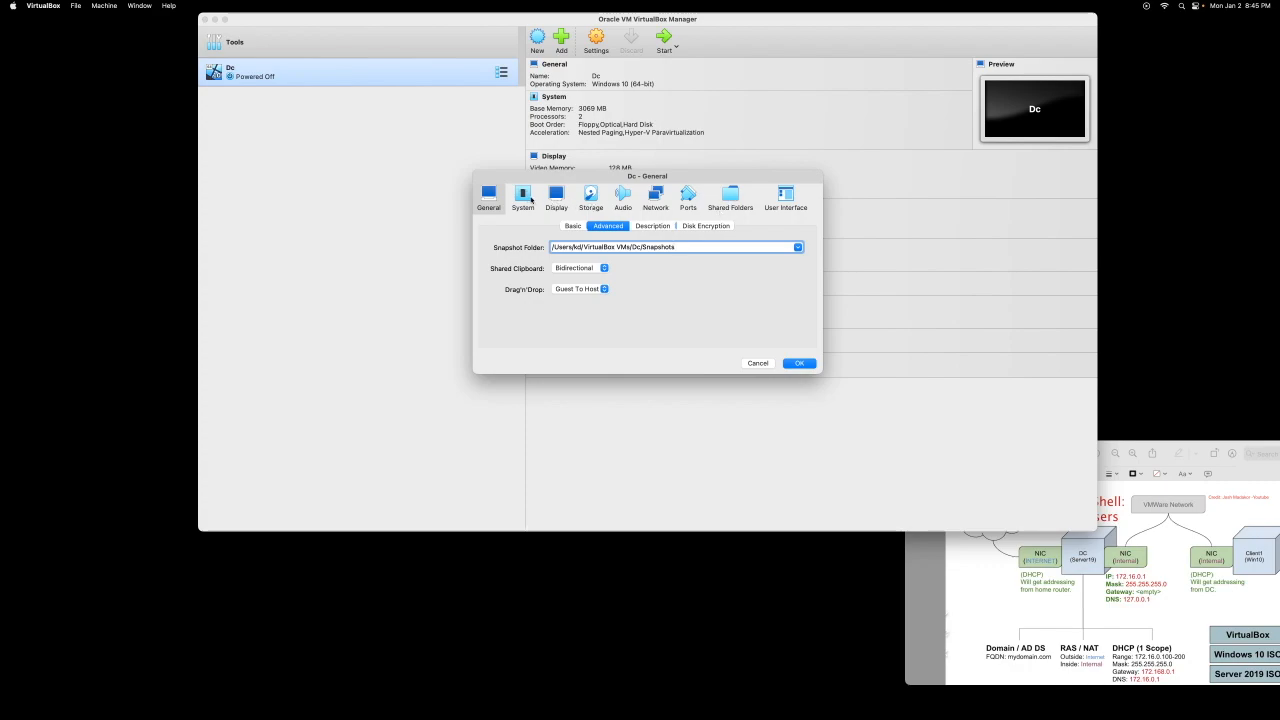
Step: Enable Adapter 2 on Internal Network intnet, keeping Adapter 1 on NAT
{"action": "left_click", "coordinate": [523, 198]}
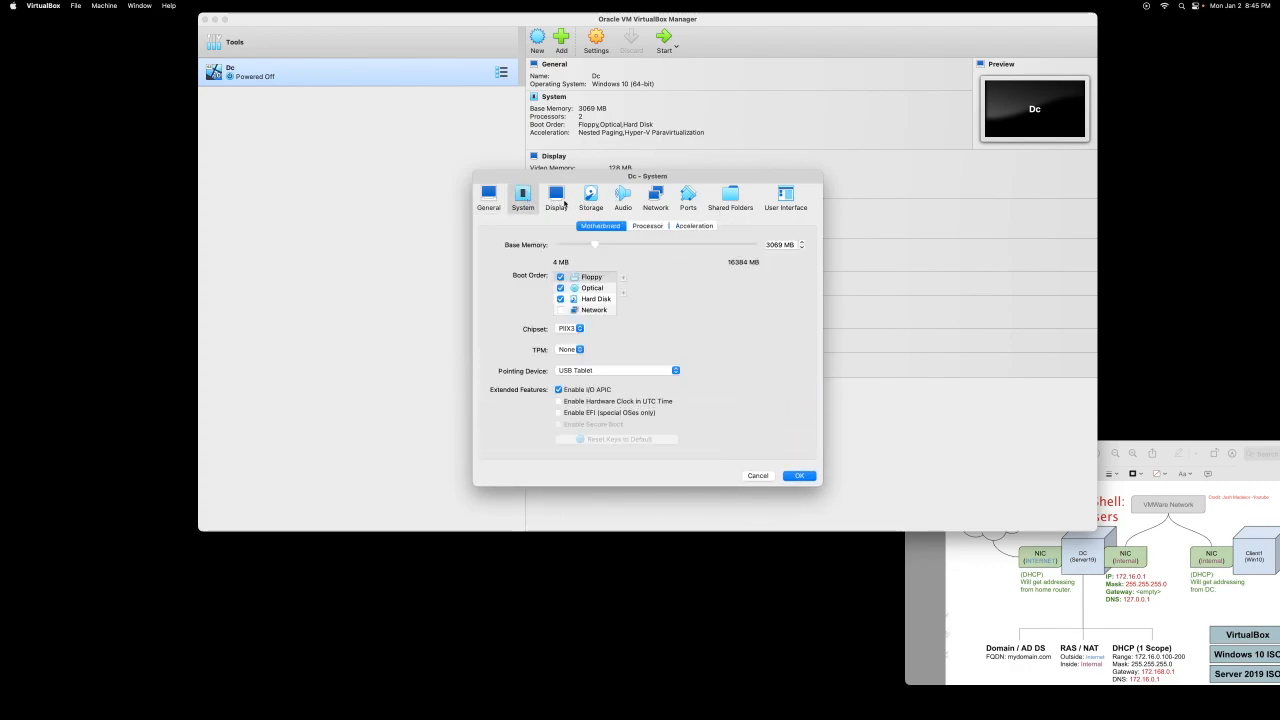
{"action": "left_click", "coordinate": [652, 196]}
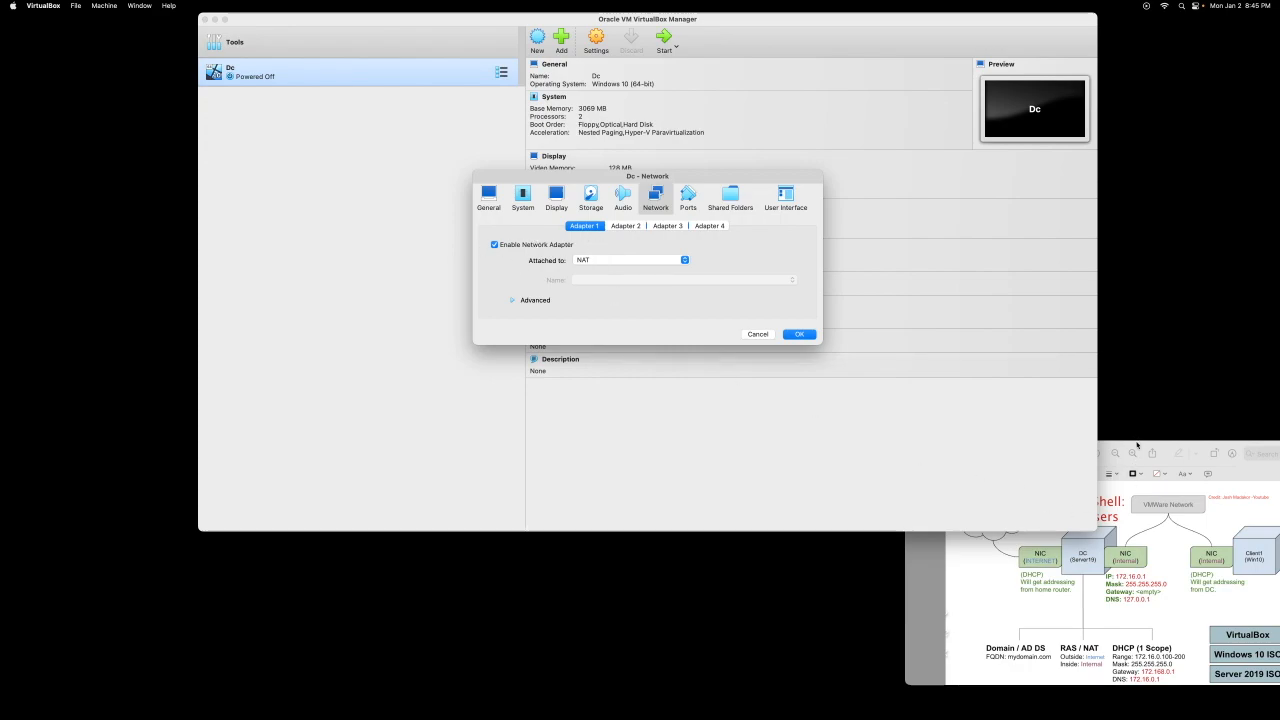
{"action": "left_click", "coordinate": [1138, 444]}
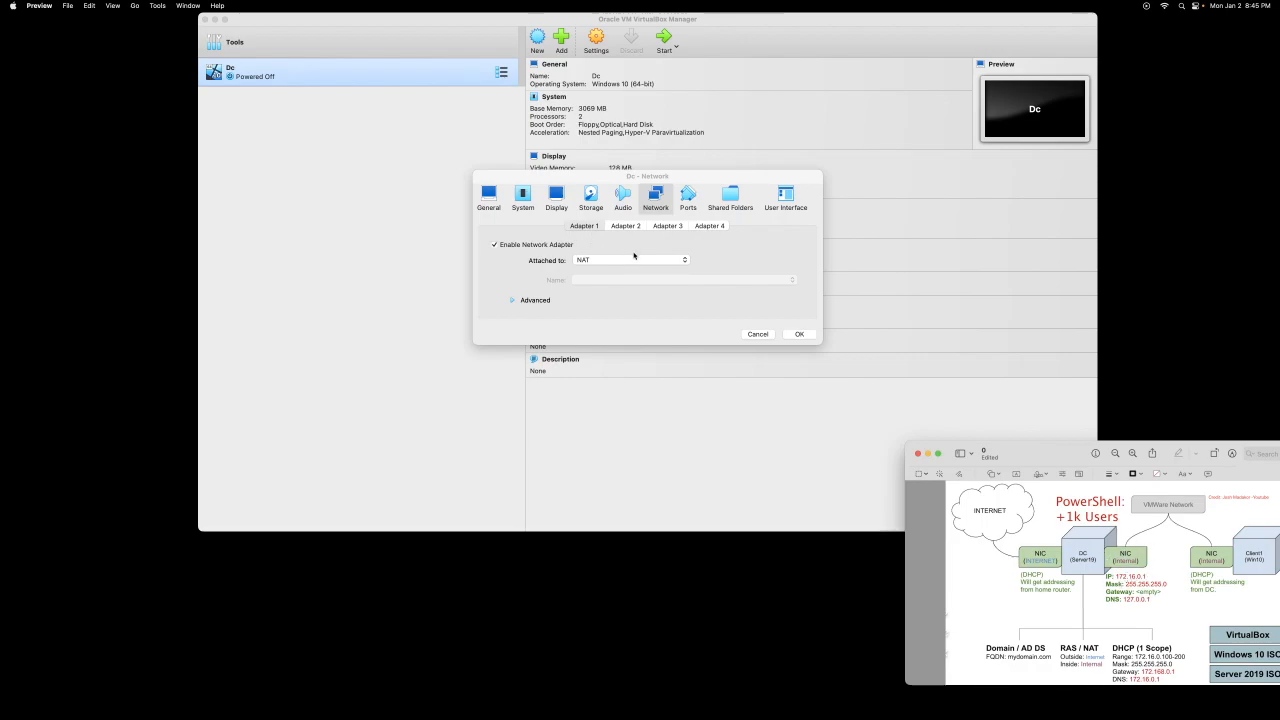
{"action": "left_click", "coordinate": [636, 259]}
{"action": "left_click", "coordinate": [569, 238]}
{"action": "left_click", "coordinate": [625, 225]}
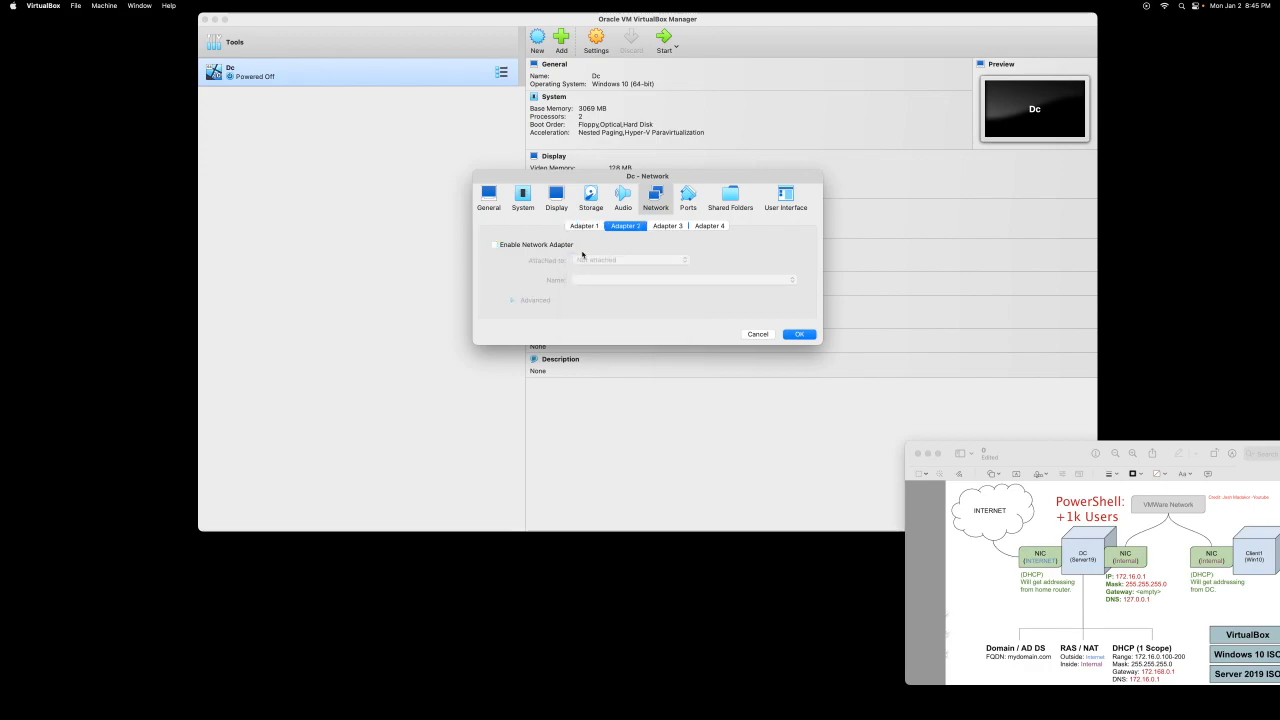
{"action": "left_click", "coordinate": [528, 246]}
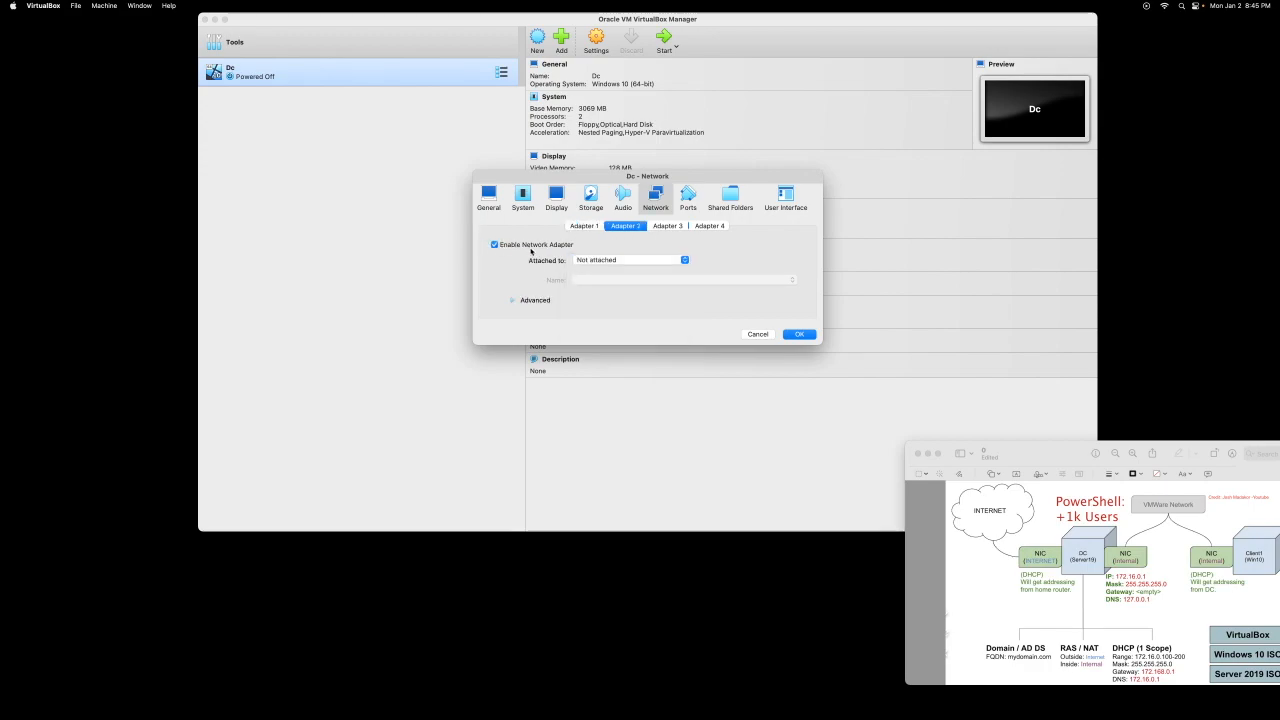
{"action": "left_click", "coordinate": [603, 260]}
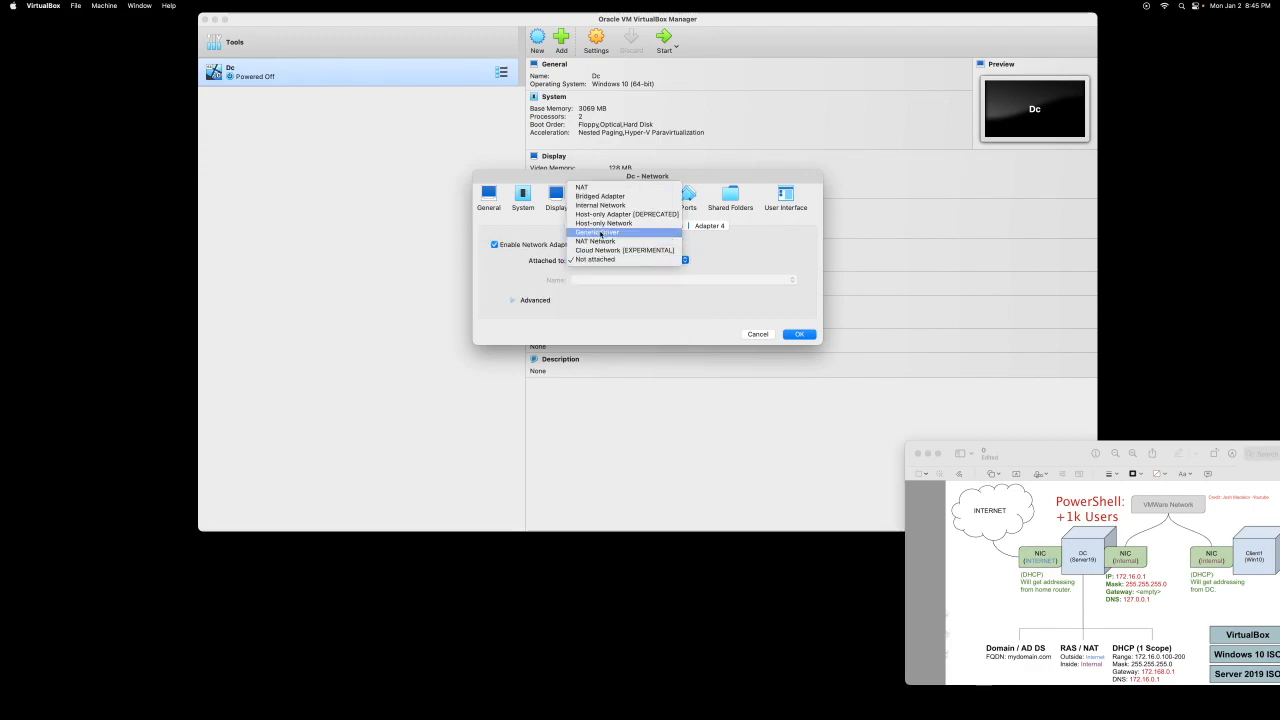
{"action": "left_click", "coordinate": [610, 210]}
{"action": "left_click", "coordinate": [801, 335]}
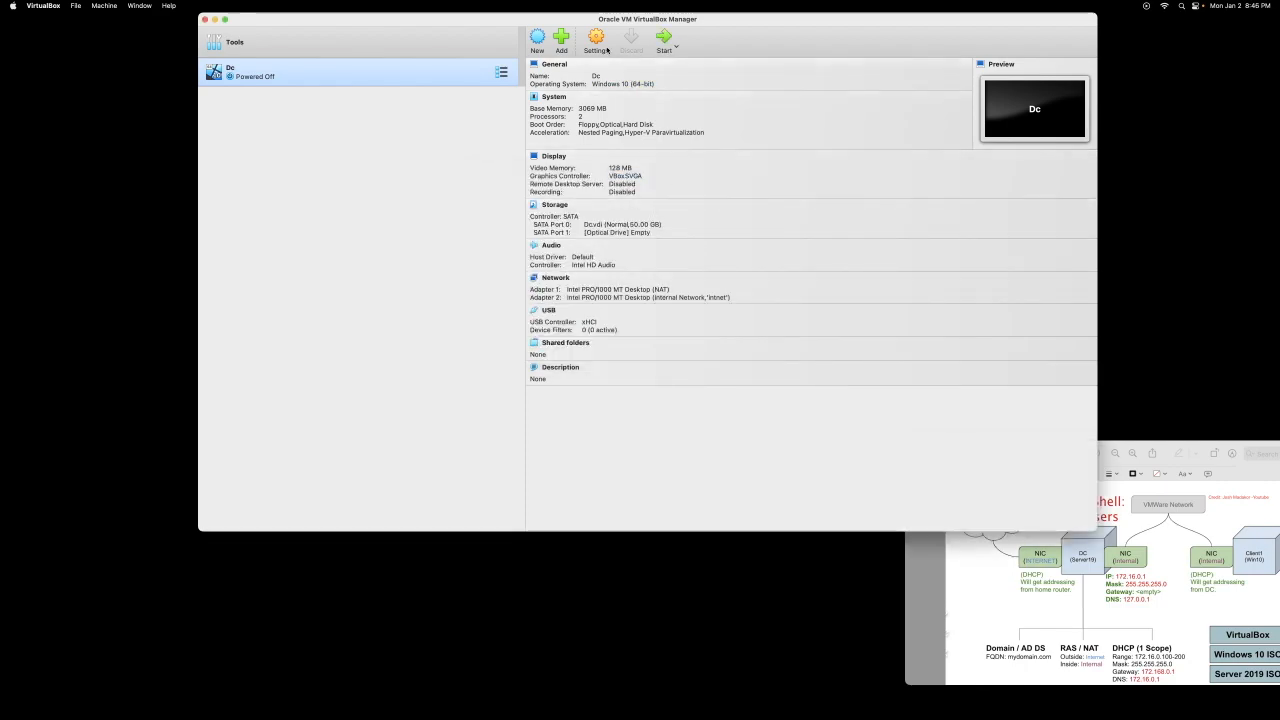
Step: Start Dc, mount the Windows Server 2019 evaluation ISO from Downloads and retry boot
{"action": "left_click", "coordinate": [664, 38]}
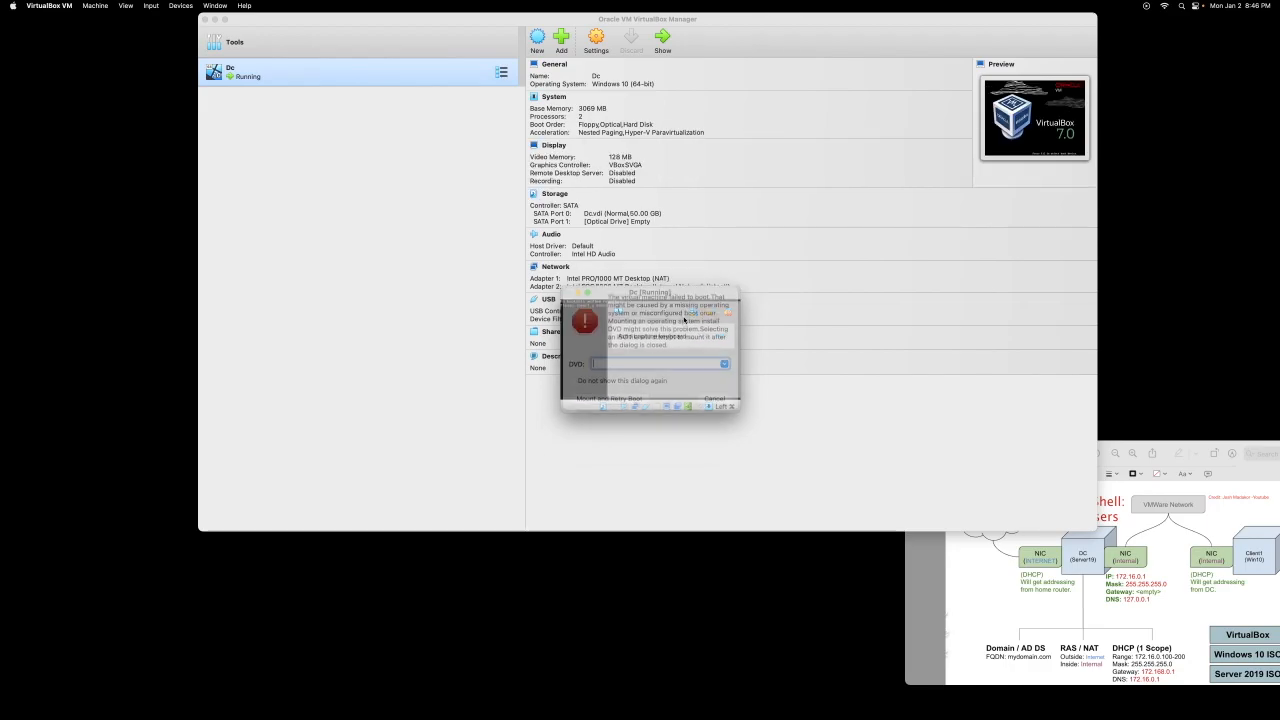
{"action": "left_click", "coordinate": [724, 379]}
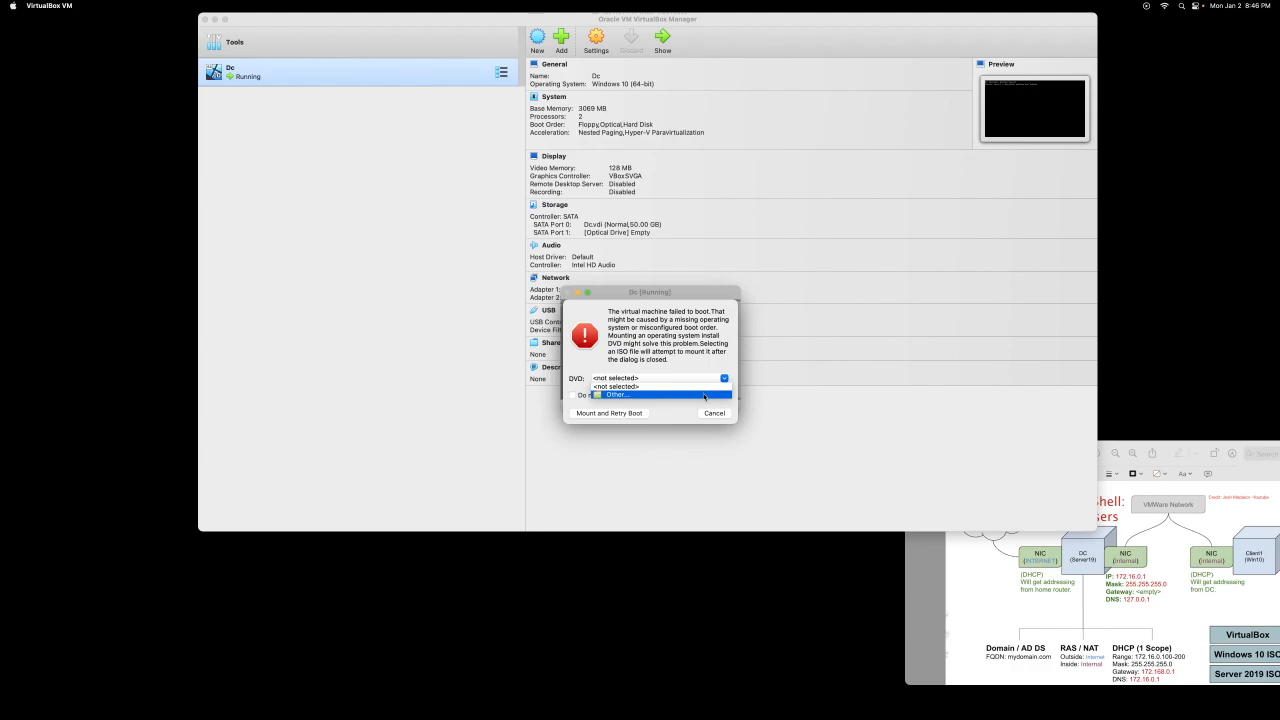
{"action": "left_click", "coordinate": [708, 394]}
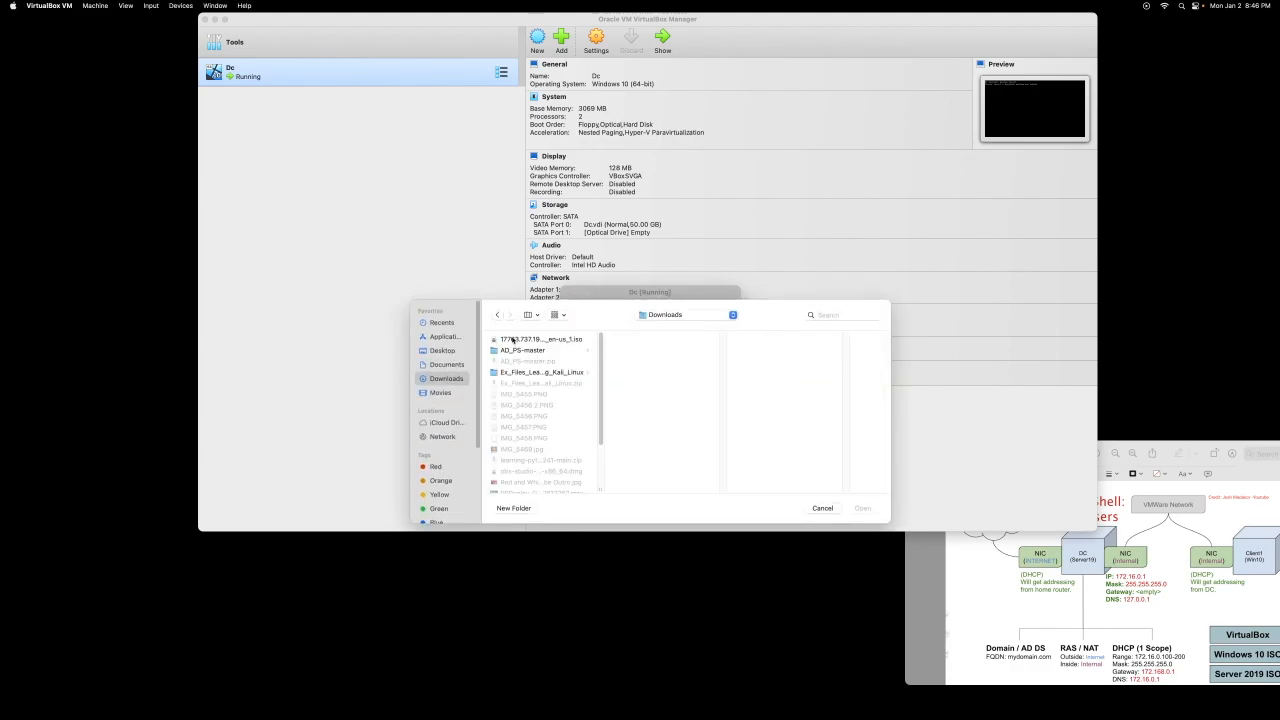
{"action": "left_click", "coordinate": [512, 340]}
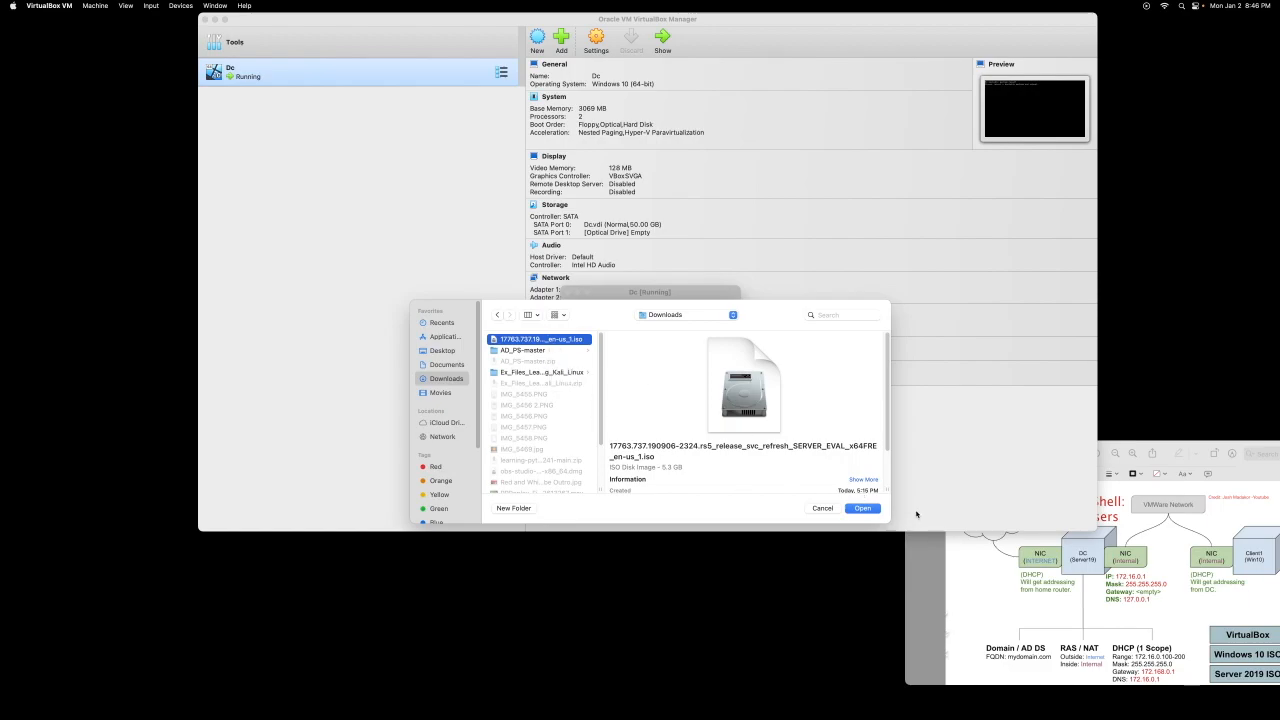
{"action": "left_click", "coordinate": [865, 508]}
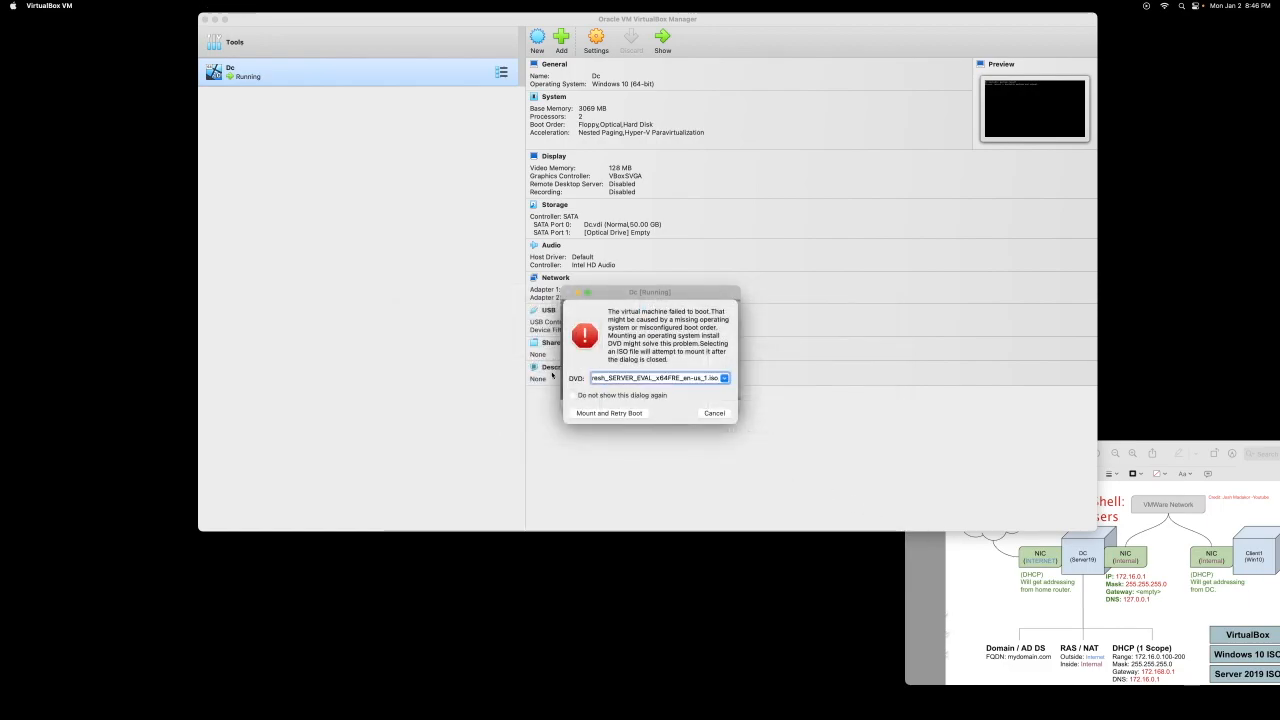
{"action": "left_click", "coordinate": [623, 414]}
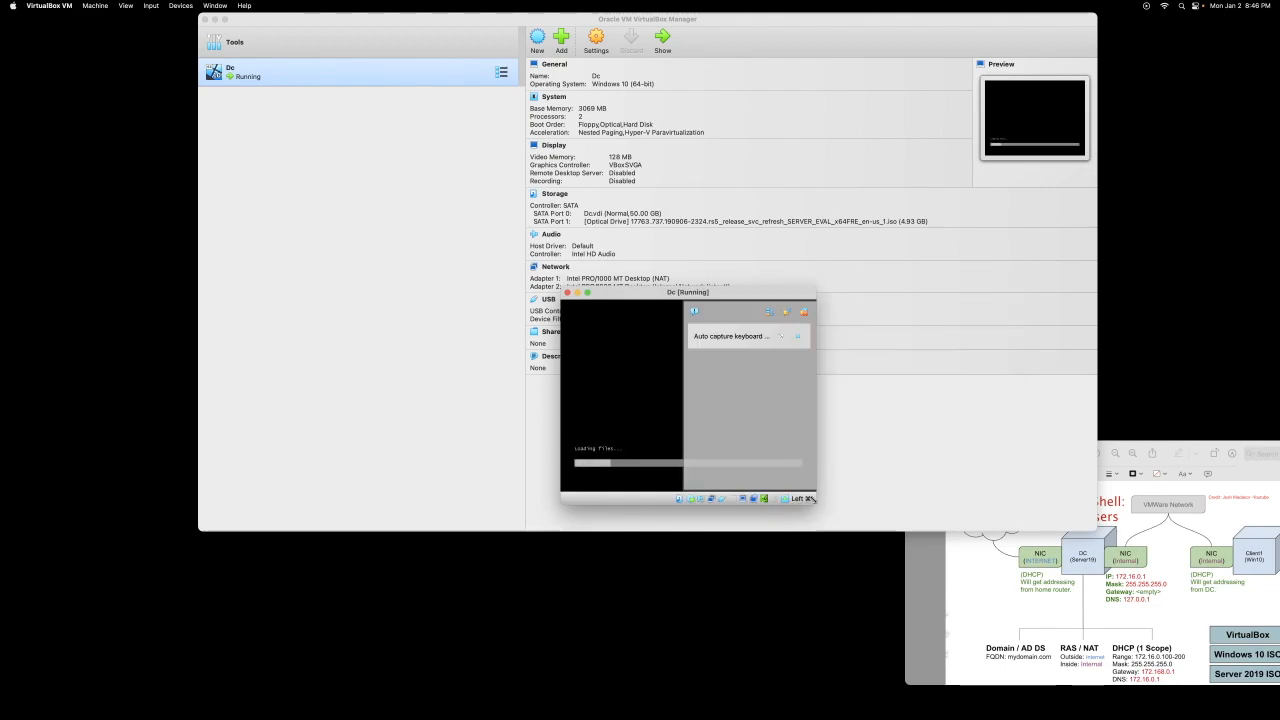
Step: Switch the Dc window to Scaled Mode, enlarge and reposition it, and dismiss notifications
{"action": "left_click_drag", "start_coordinate": [822, 499], "coordinate": [1067, 557]}
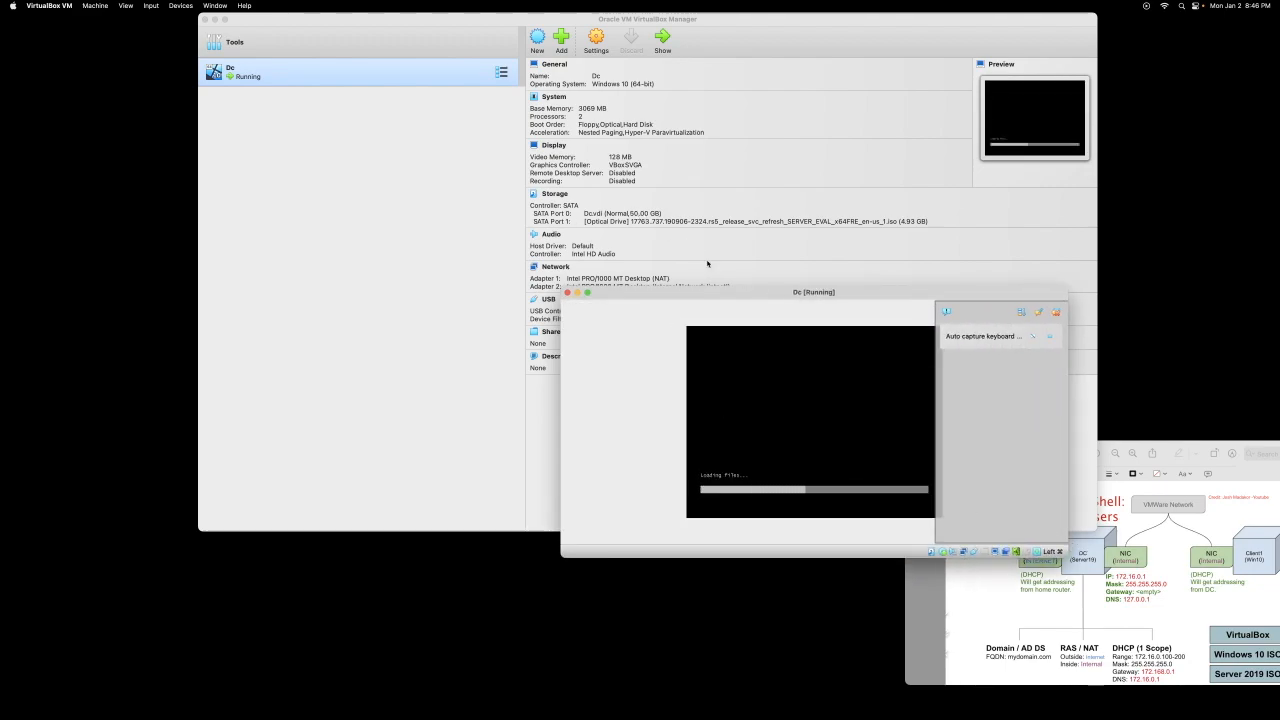
{"action": "left_click_drag", "start_coordinate": [715, 291], "coordinate": [615, 201]}
{"action": "left_click", "coordinate": [125, 6]}
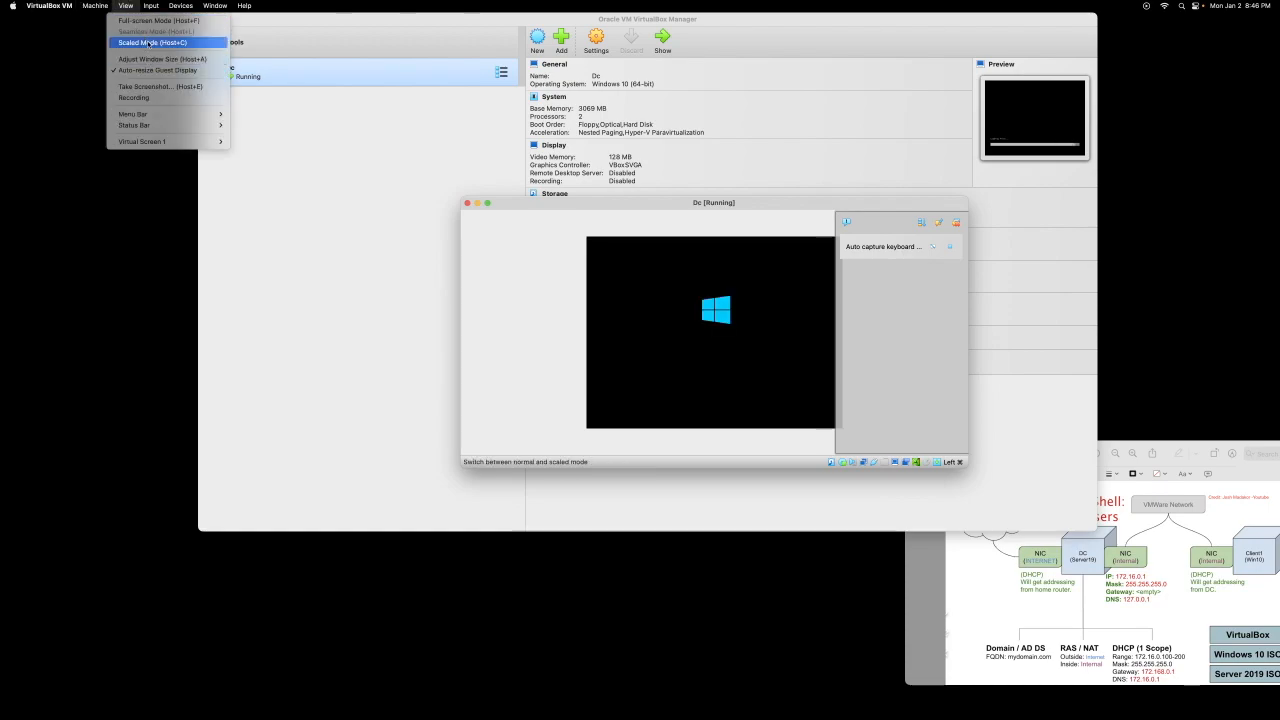
{"action": "left_click", "coordinate": [145, 42]}
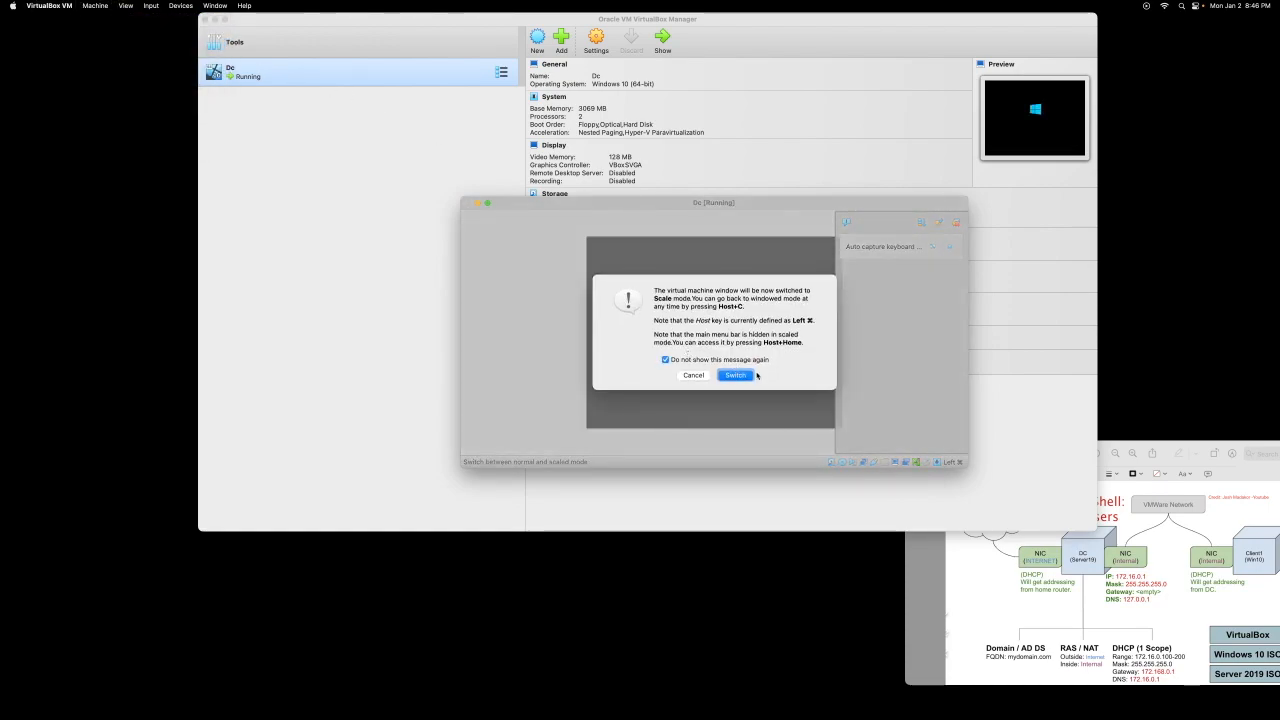
{"action": "left_click", "coordinate": [754, 375]}
{"action": "left_click_drag", "start_coordinate": [721, 244], "coordinate": [681, 169]}
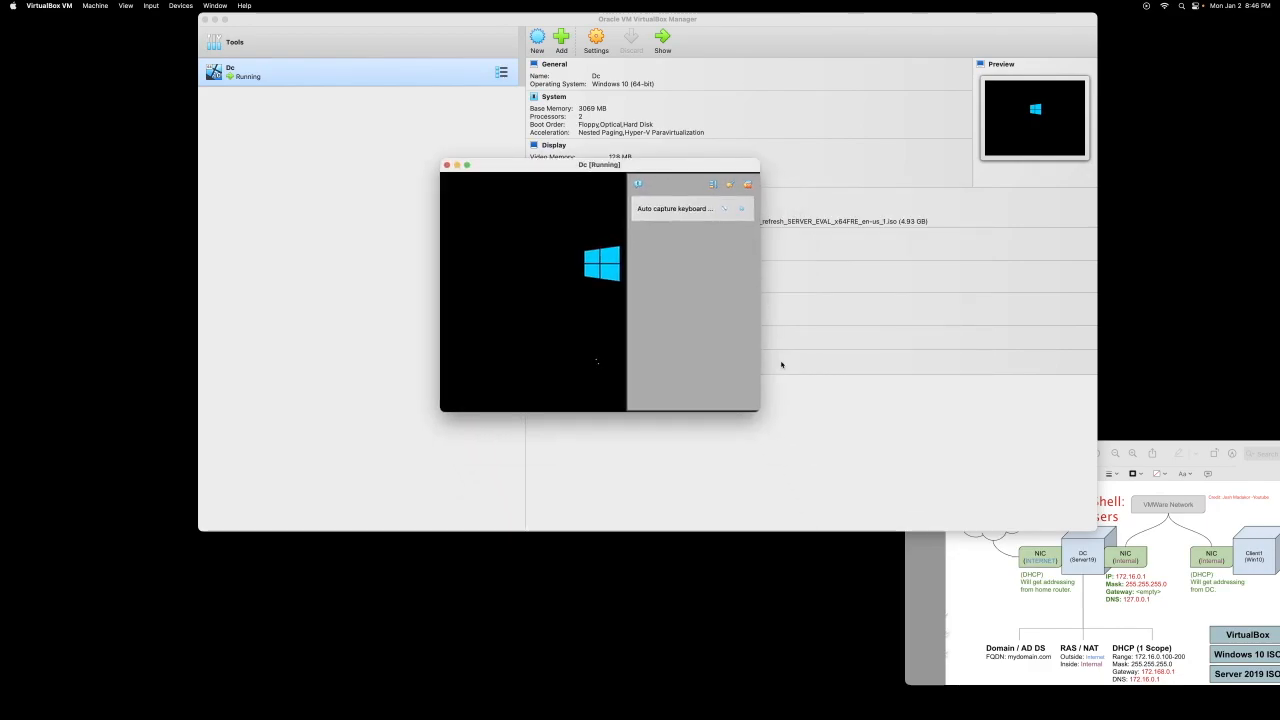
{"action": "left_click_drag", "start_coordinate": [755, 408], "coordinate": [1056, 526]}
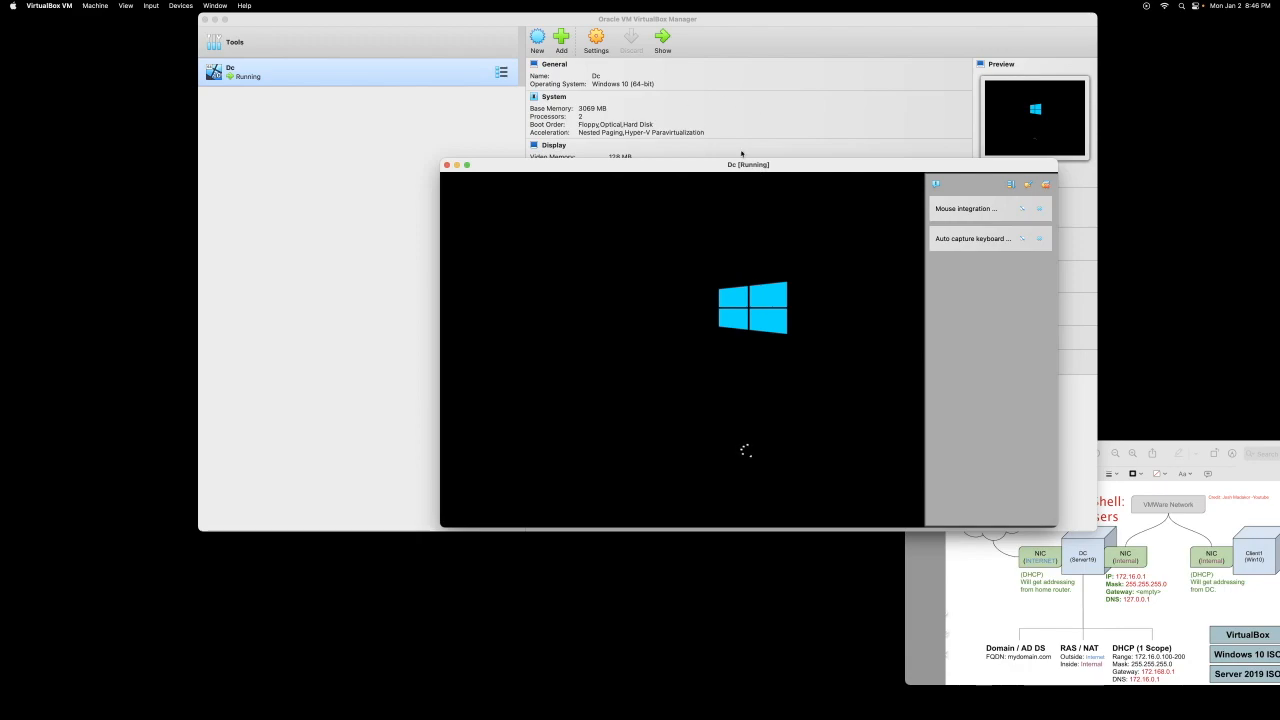
{"action": "left_click_drag", "start_coordinate": [686, 175], "coordinate": [662, 75]}
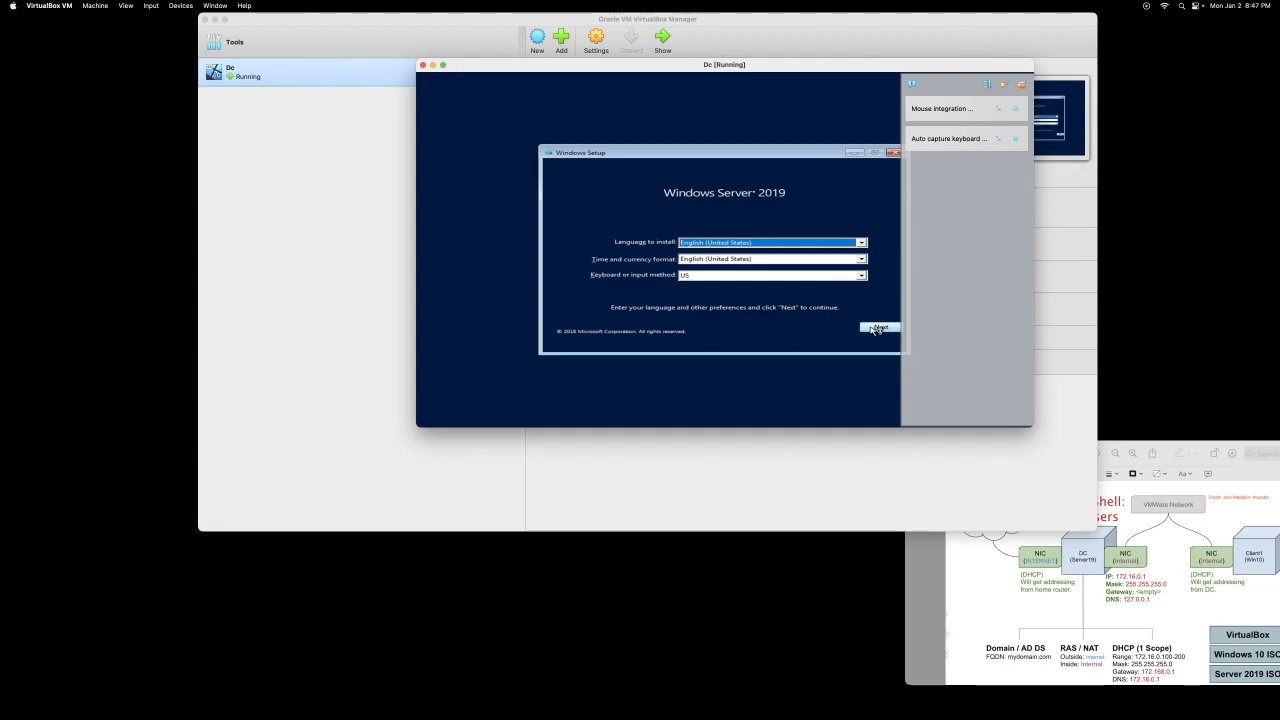
{"action": "left_click", "coordinate": [1020, 86]}
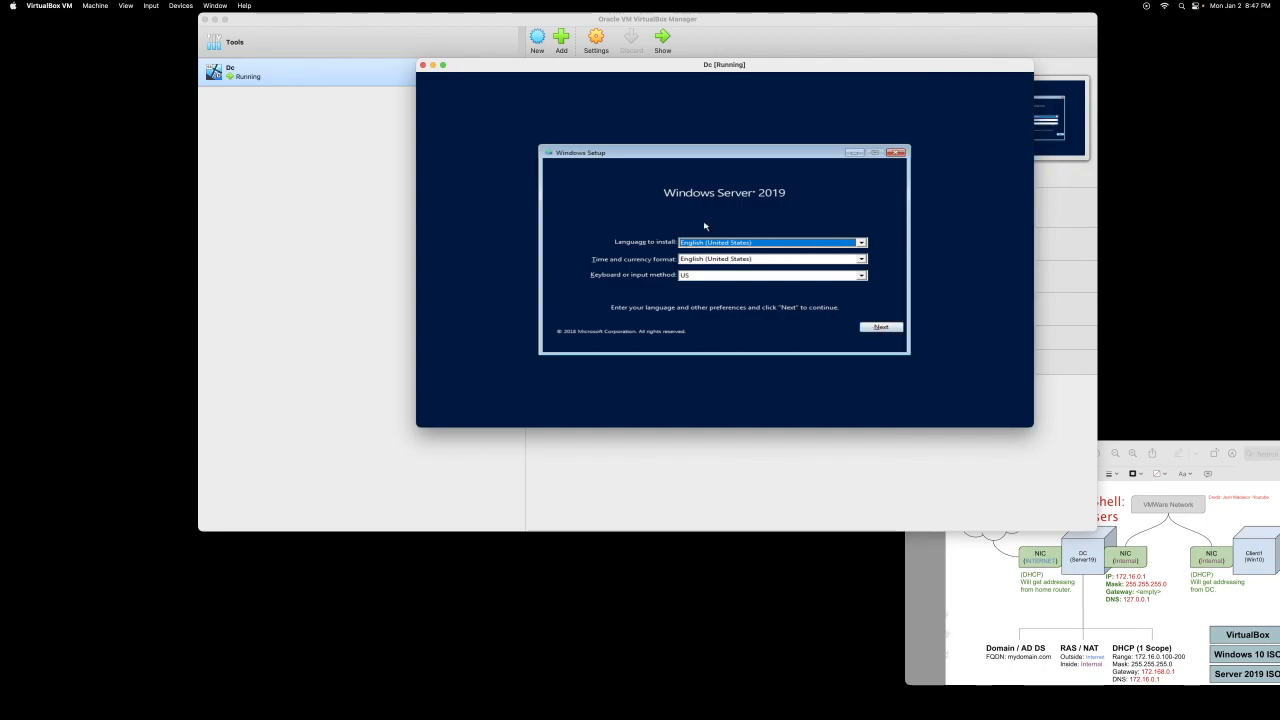
Step: Start the install and choose Windows Server 2019 Standard Evaluation (Desktop Experience)
{"action": "left_click", "coordinate": [881, 332]}
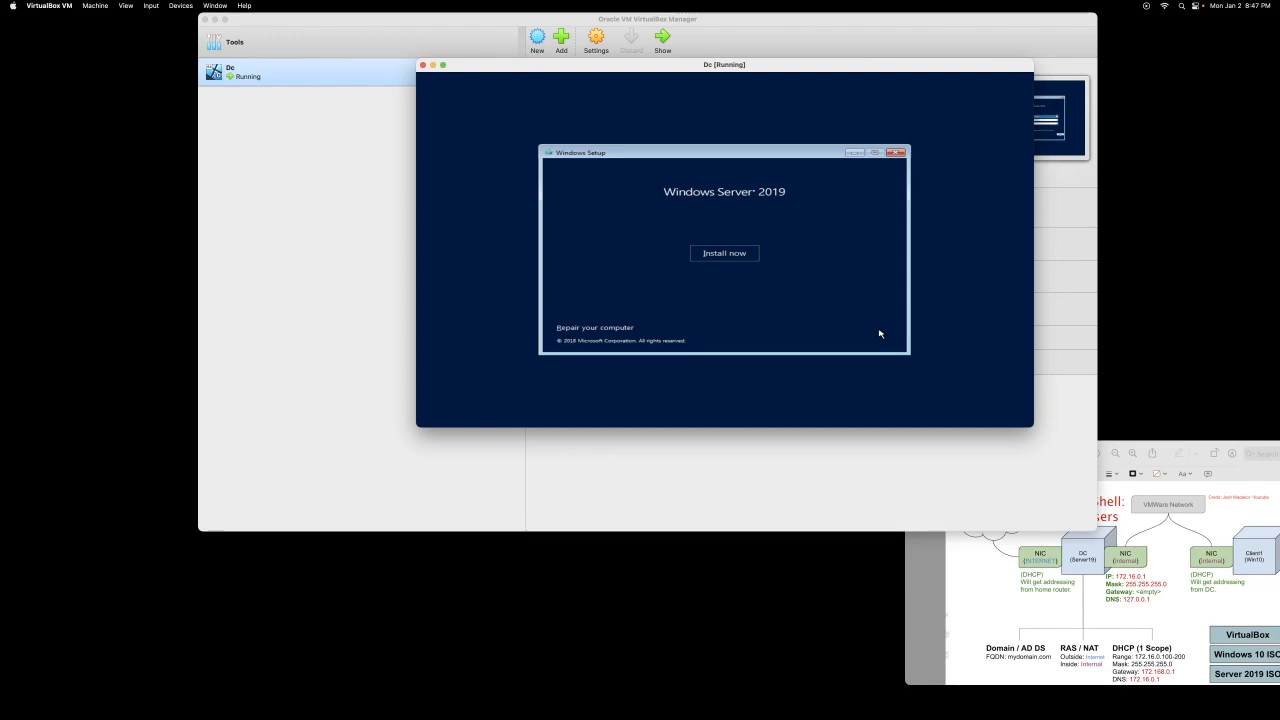
{"action": "left_click", "coordinate": [744, 256]}
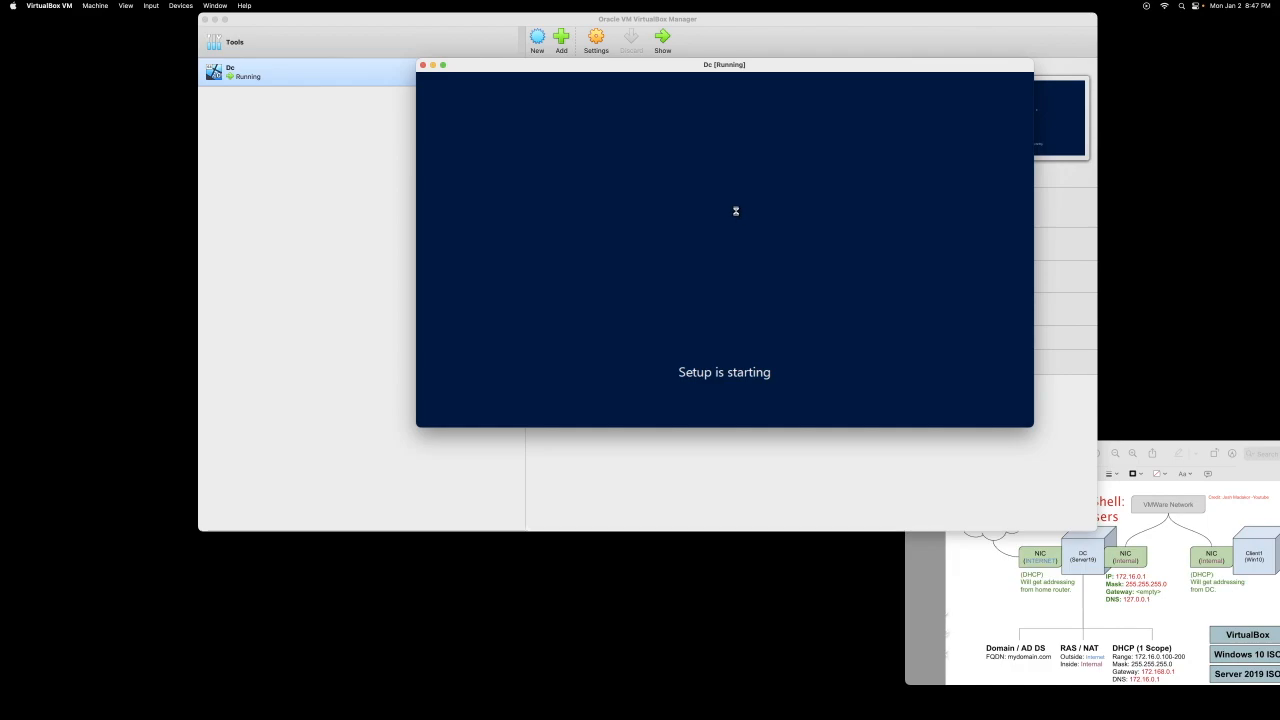
{"action": "left_click", "coordinate": [674, 197]}
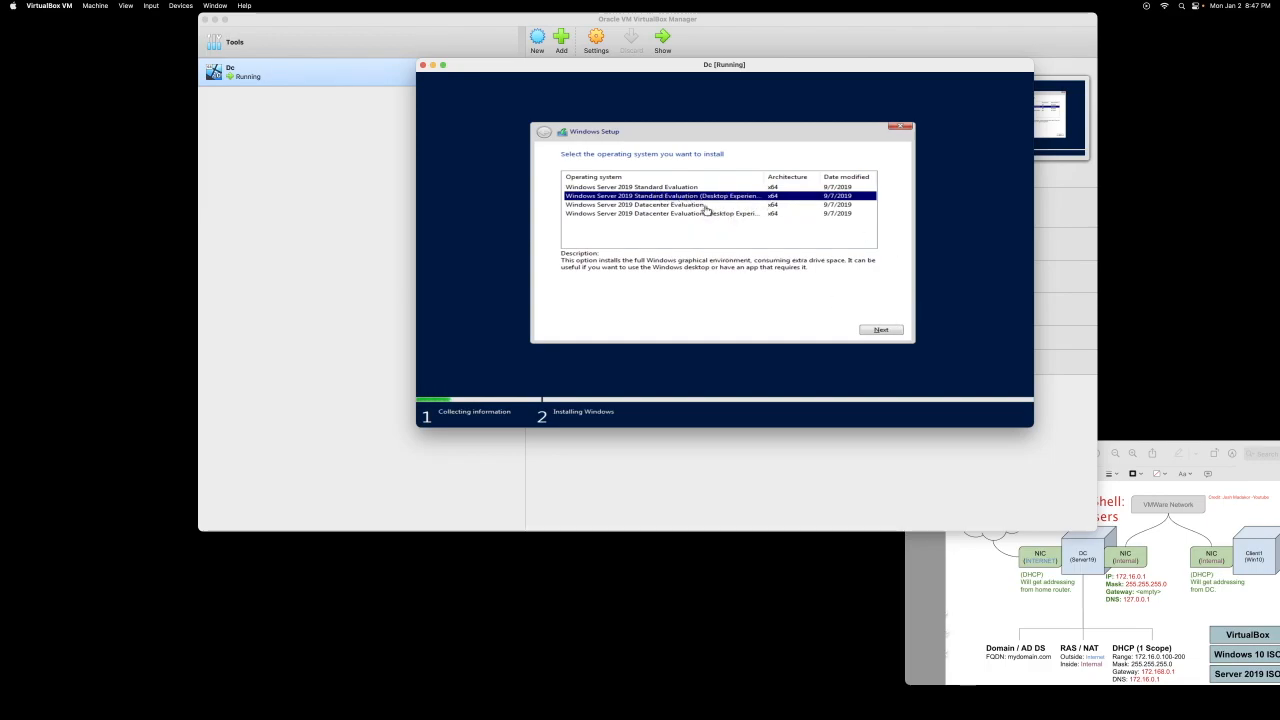
{"action": "left_click", "coordinate": [881, 330]}
Step: Accept the license and do a Custom install onto Drive 0
{"action": "left_click", "coordinate": [582, 310]}
{"action": "left_click", "coordinate": [876, 331]}
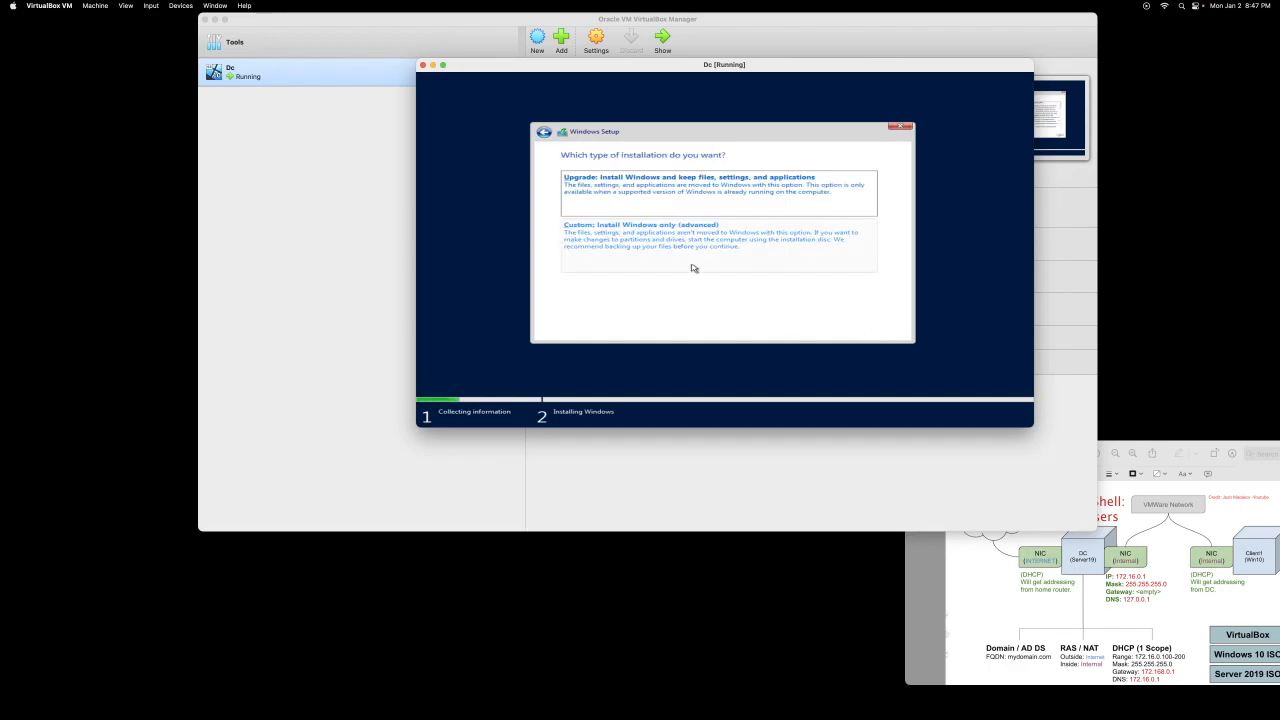
{"action": "left_click", "coordinate": [615, 250]}
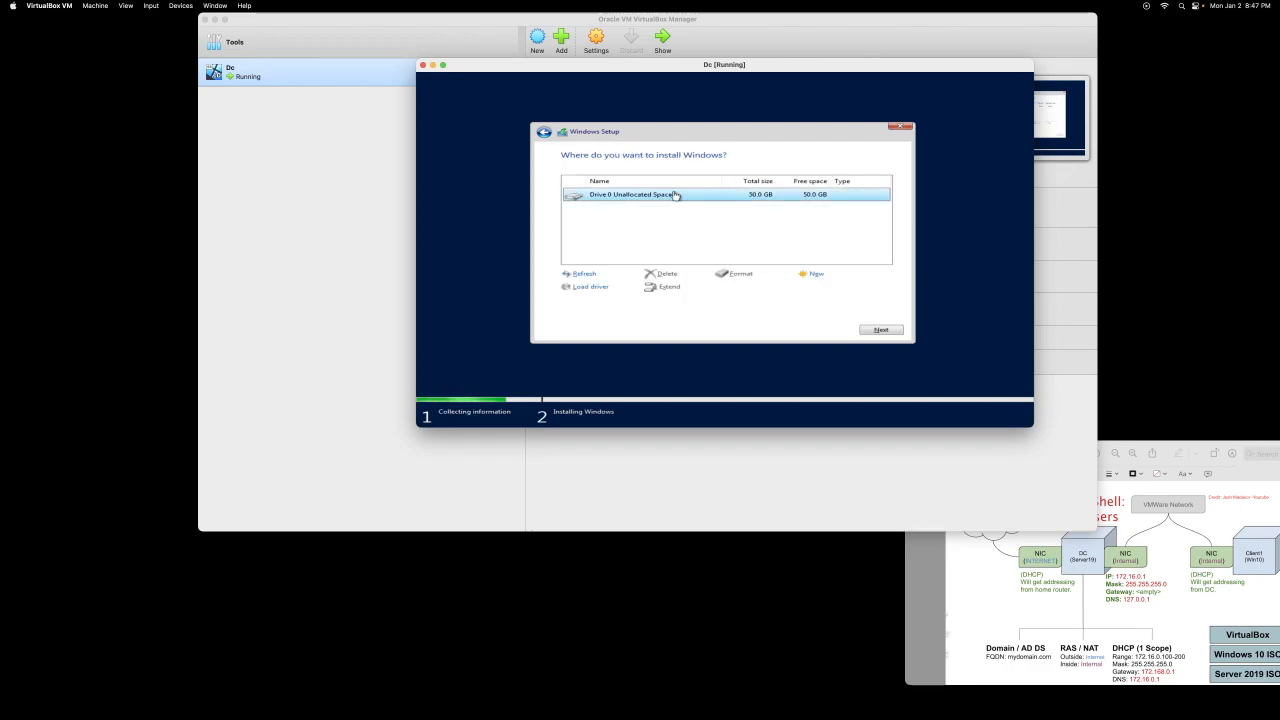
{"action": "left_click", "coordinate": [881, 329]}
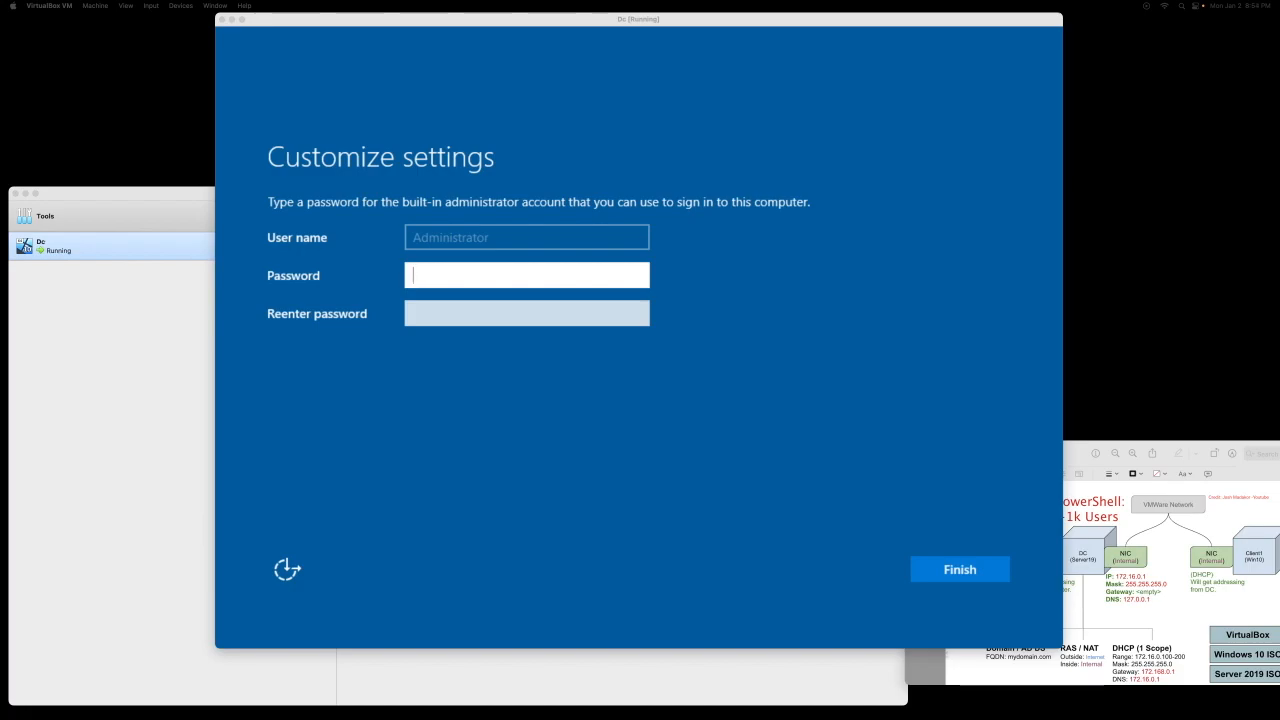
Step: Enter the Administrator password and its confirmation, which produces a mismatch error
{"action": "left_click", "coordinate": [513, 273]}
{"action": "type", "text": "Passw"}
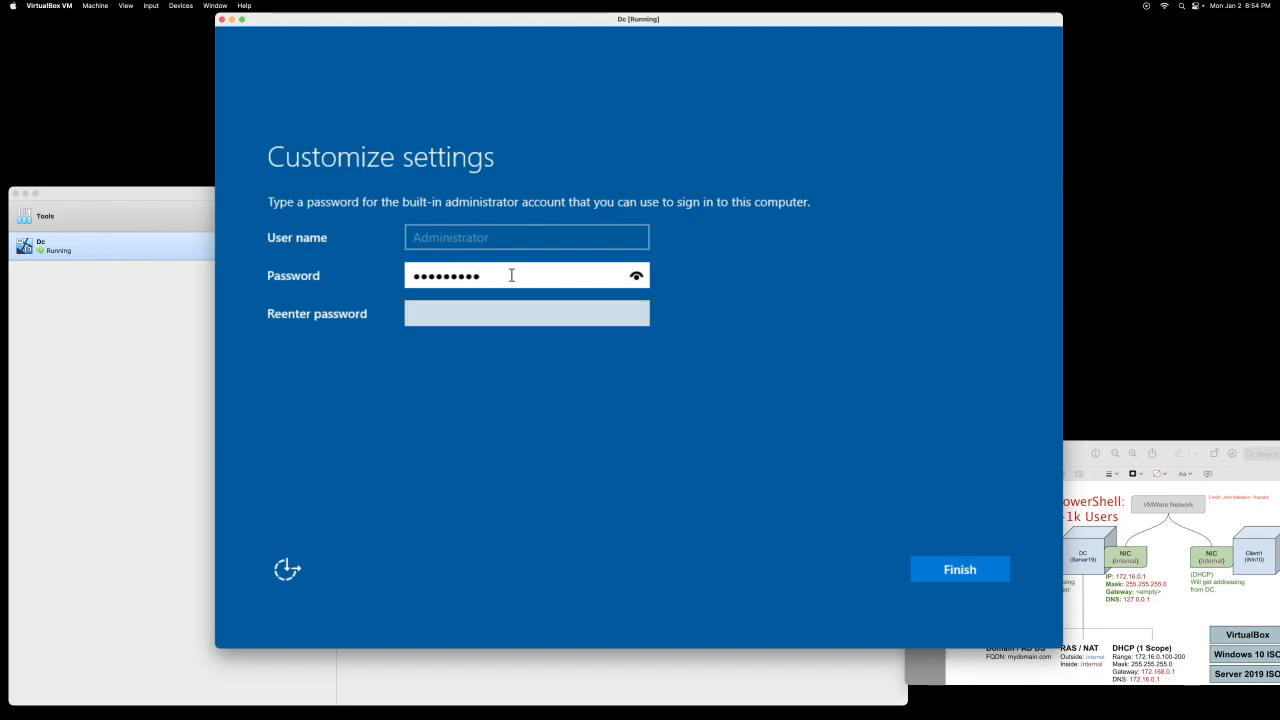
{"action": "left_click", "coordinate": [637, 277]}
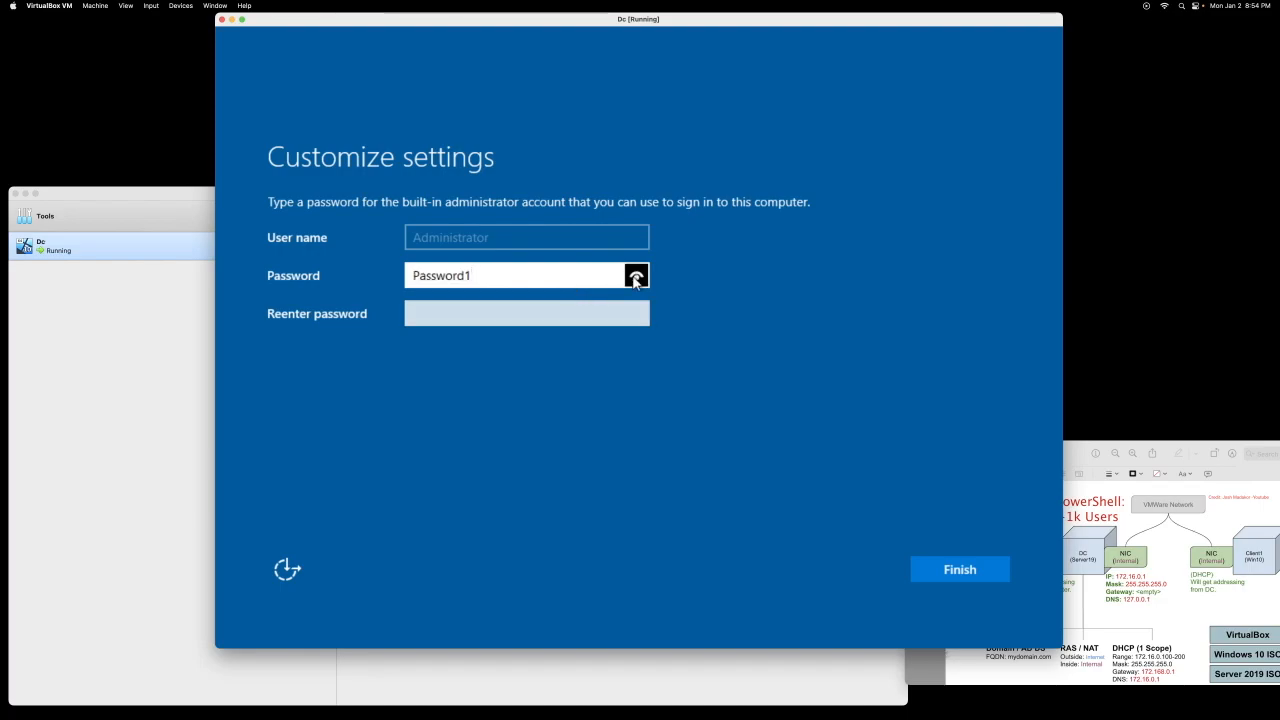
{"action": "left_click", "coordinate": [534, 311]}
{"action": "type", "text": "Passwo"}
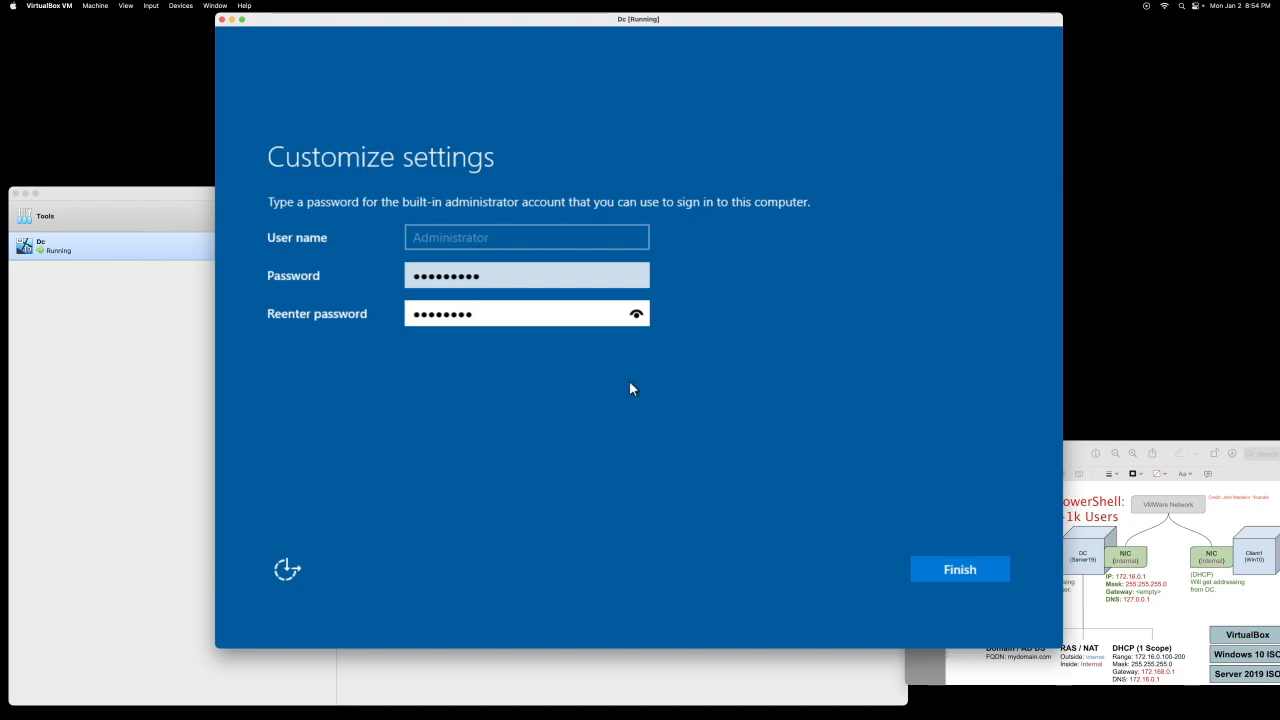
{"action": "left_click", "coordinate": [951, 560]}
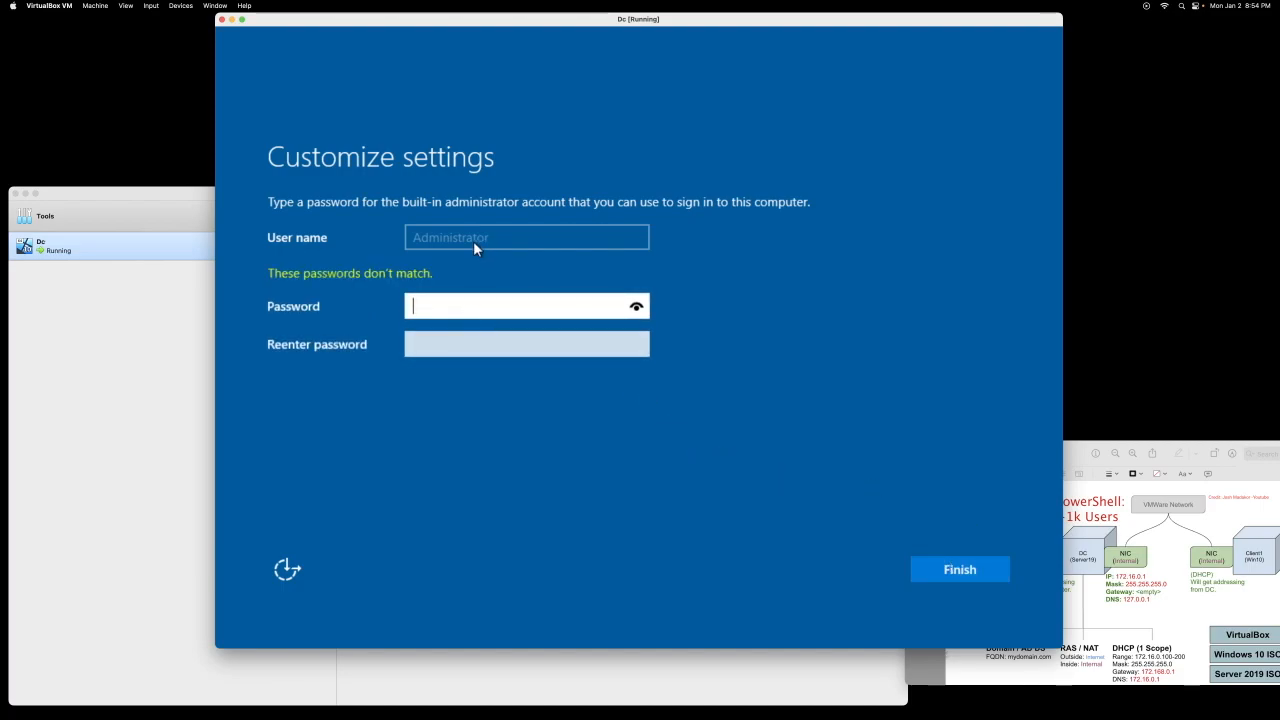
Step: Retype the Administrator password in both fields, verify them with the eye icons, and finish
{"action": "type", "text": "•••"}
{"action": "key", "text": "BackSpace"}
{"action": "key", "text": "BackSpace"}
{"action": "key", "text": "BackSpace"}
{"action": "type", "text": "••••••••"}
{"action": "key", "text": "Tab"}
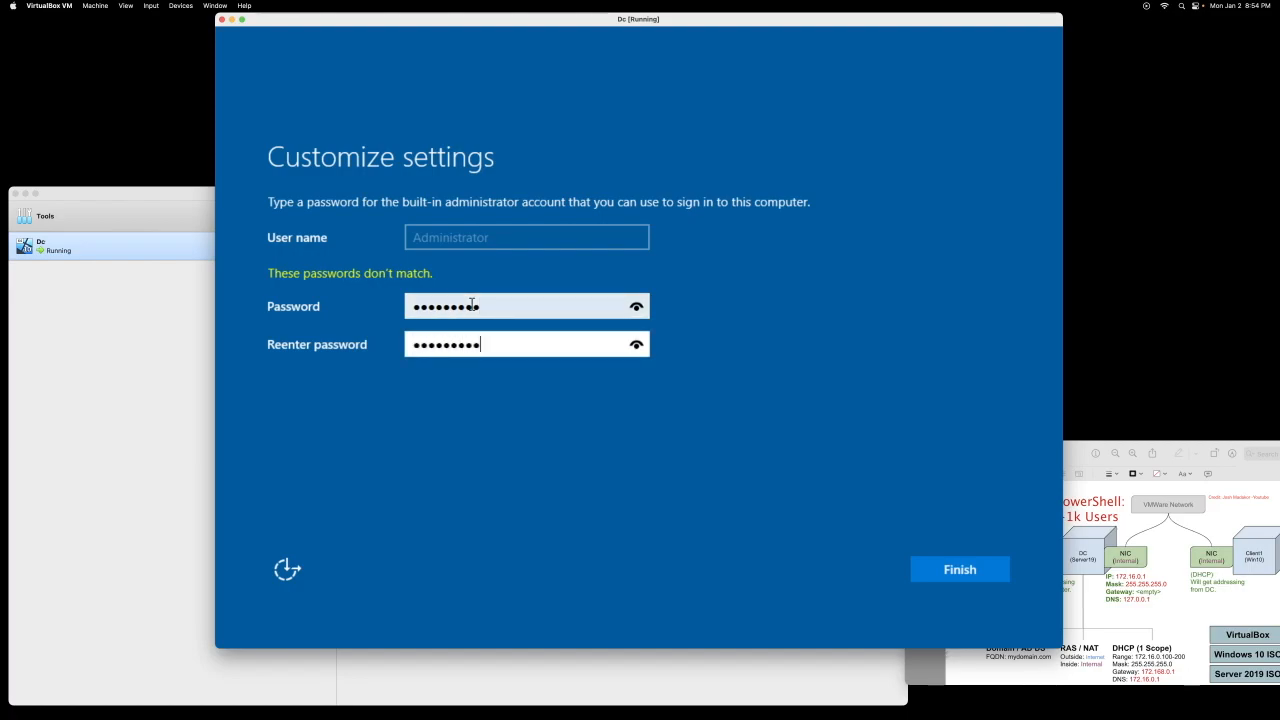
{"action": "left_click", "coordinate": [636, 307]}
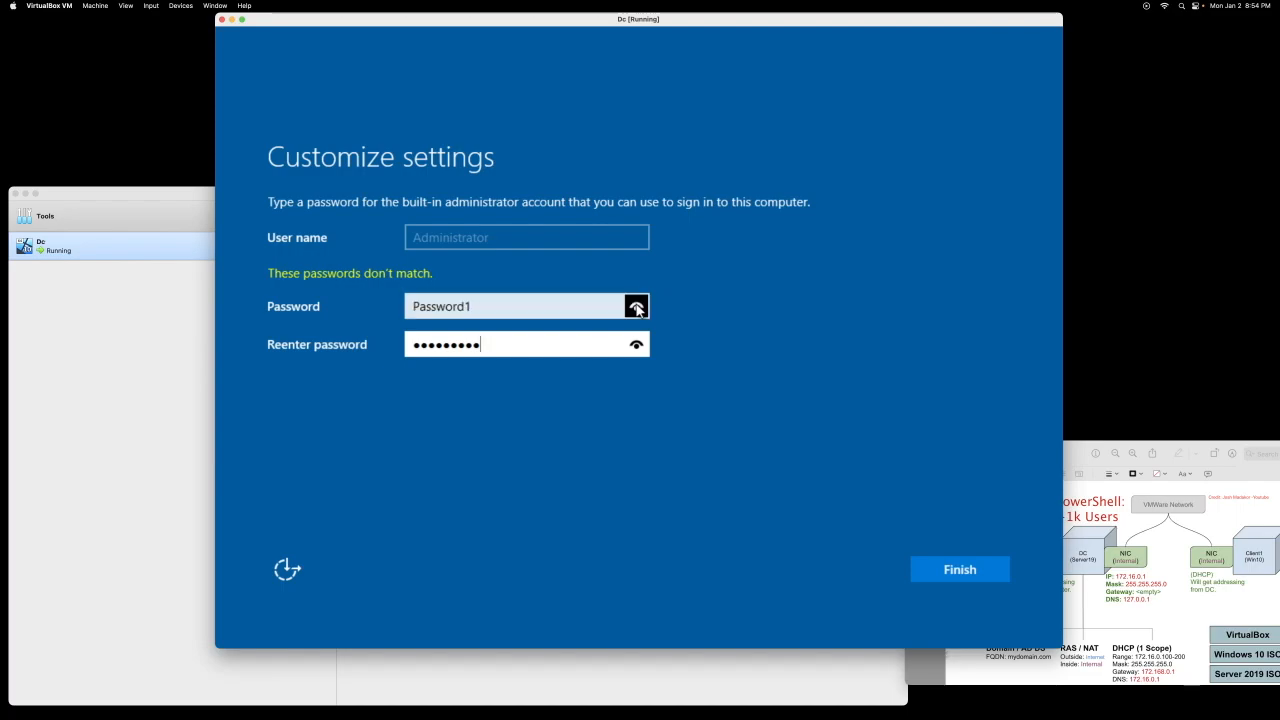
{"action": "left_click", "coordinate": [637, 345]}
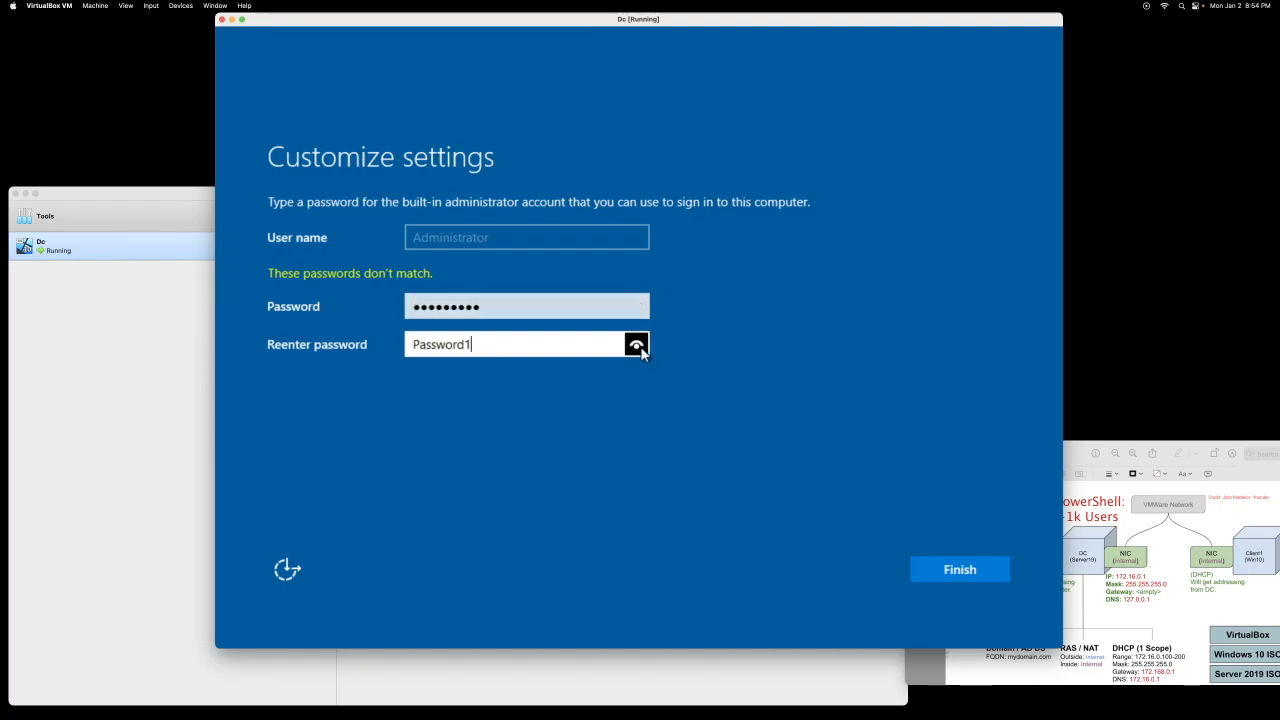
{"action": "left_click", "coordinate": [962, 567]}
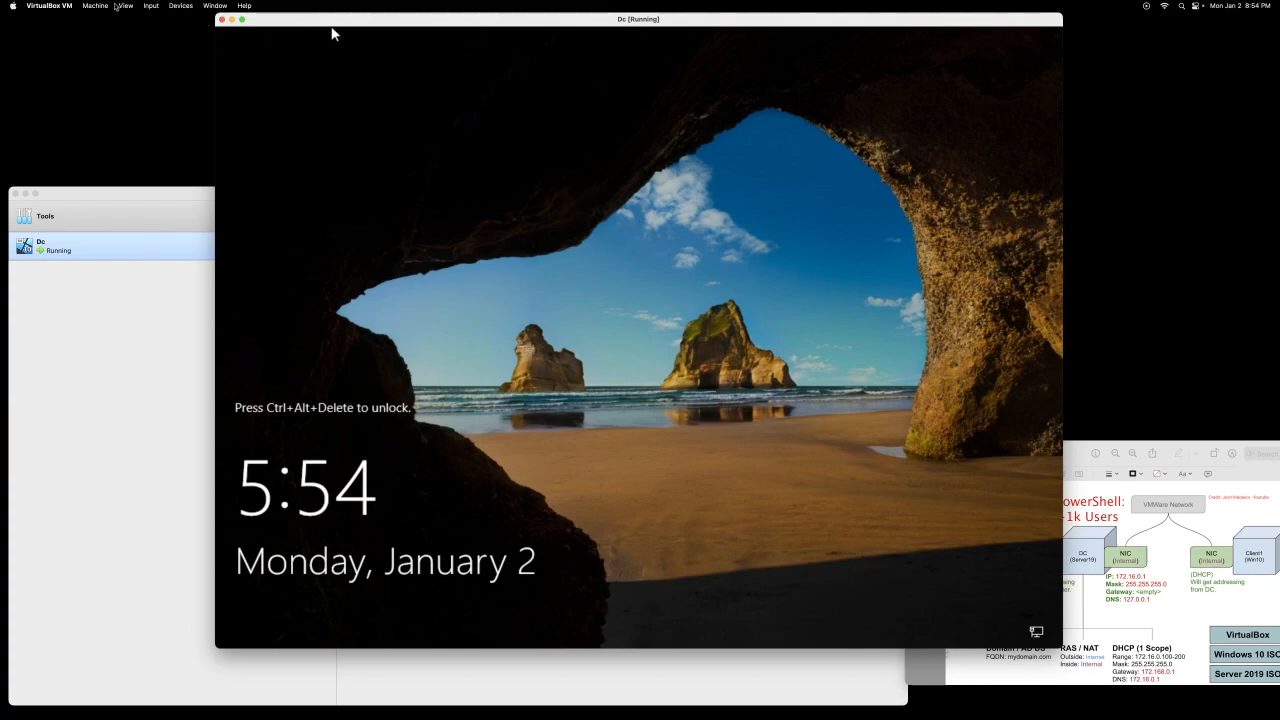
Step: Send Ctrl-Alt-Del to Dc and sign in as Administrator with the account password
{"action": "left_click", "coordinate": [127, 5]}
{"action": "mouse_move", "coordinate": [157, 6]}
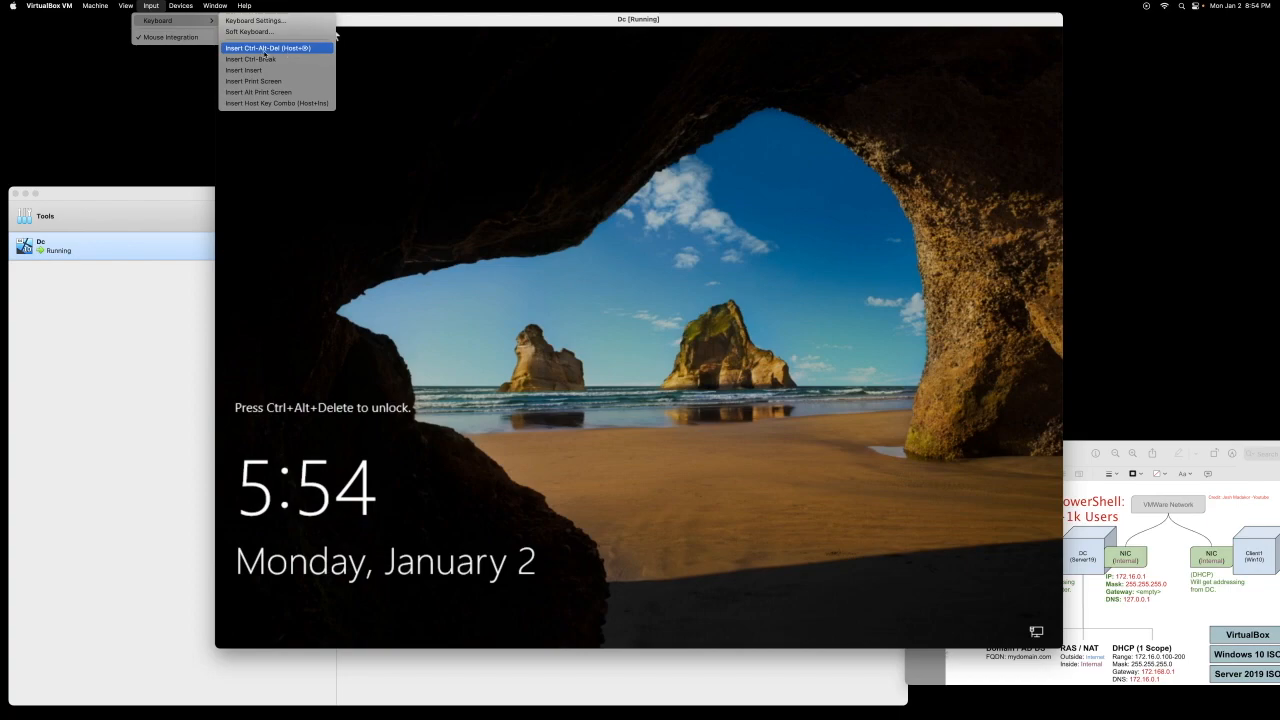
{"action": "left_click", "coordinate": [265, 53]}
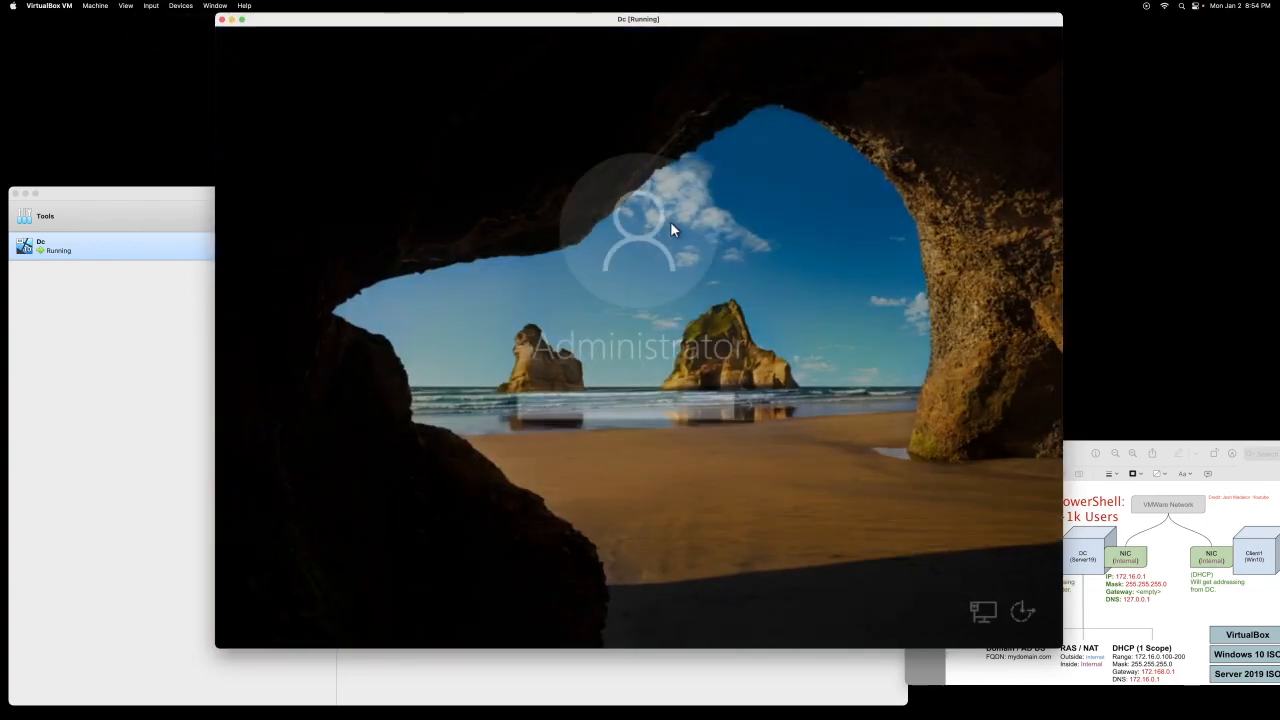
{"action": "type", "text": "P"}
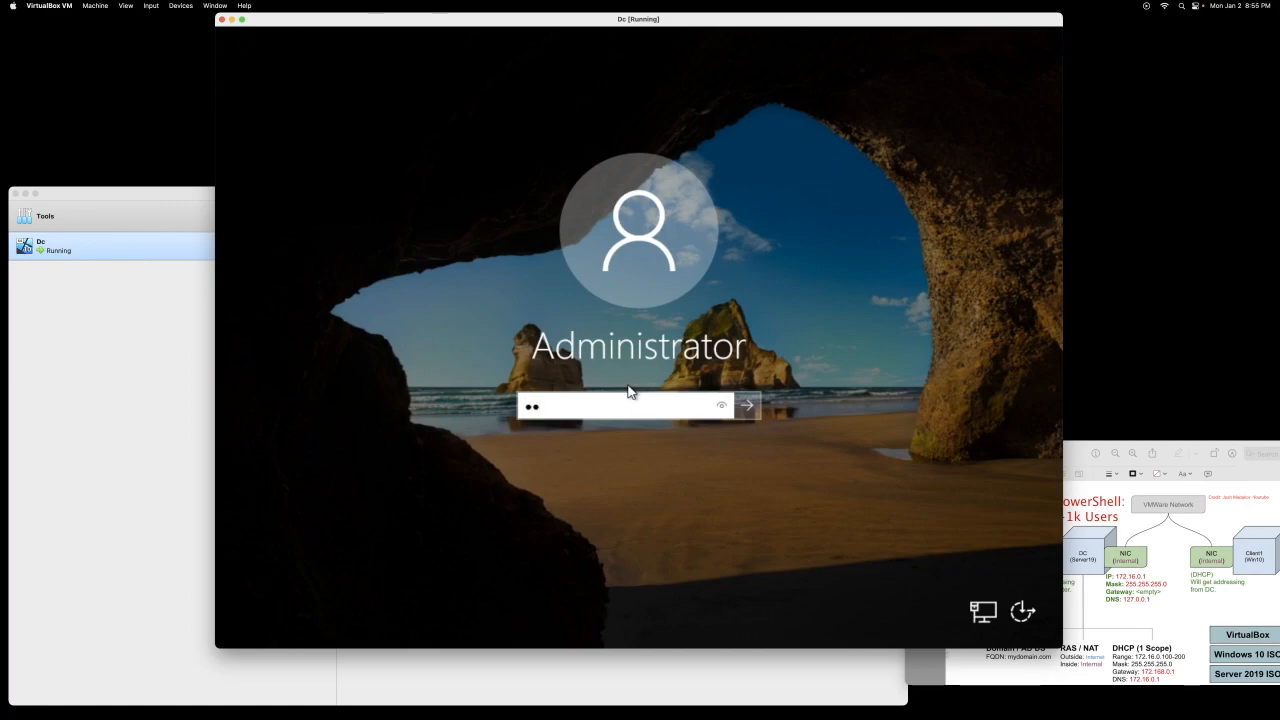
{"action": "key", "text": "BackSpace"}
{"action": "key", "text": "BackSpace"}
{"action": "type", "text": "Password1"}
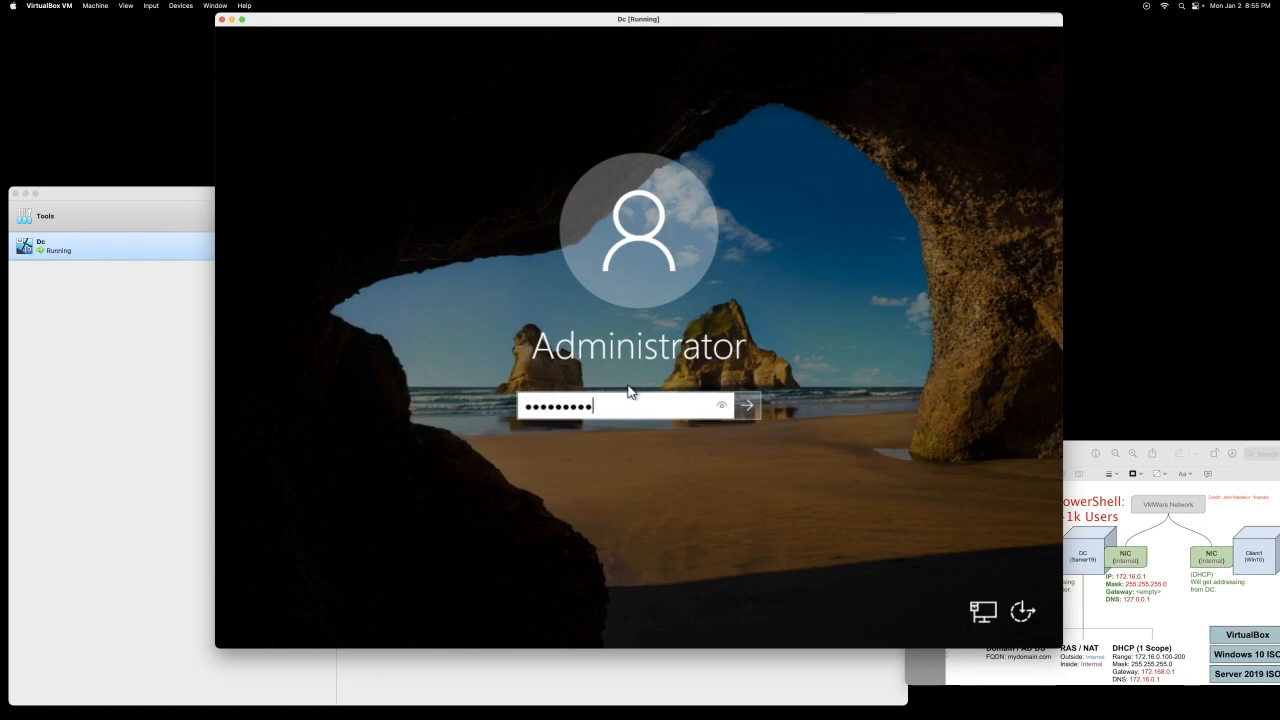
{"action": "left_click", "coordinate": [747, 406]}
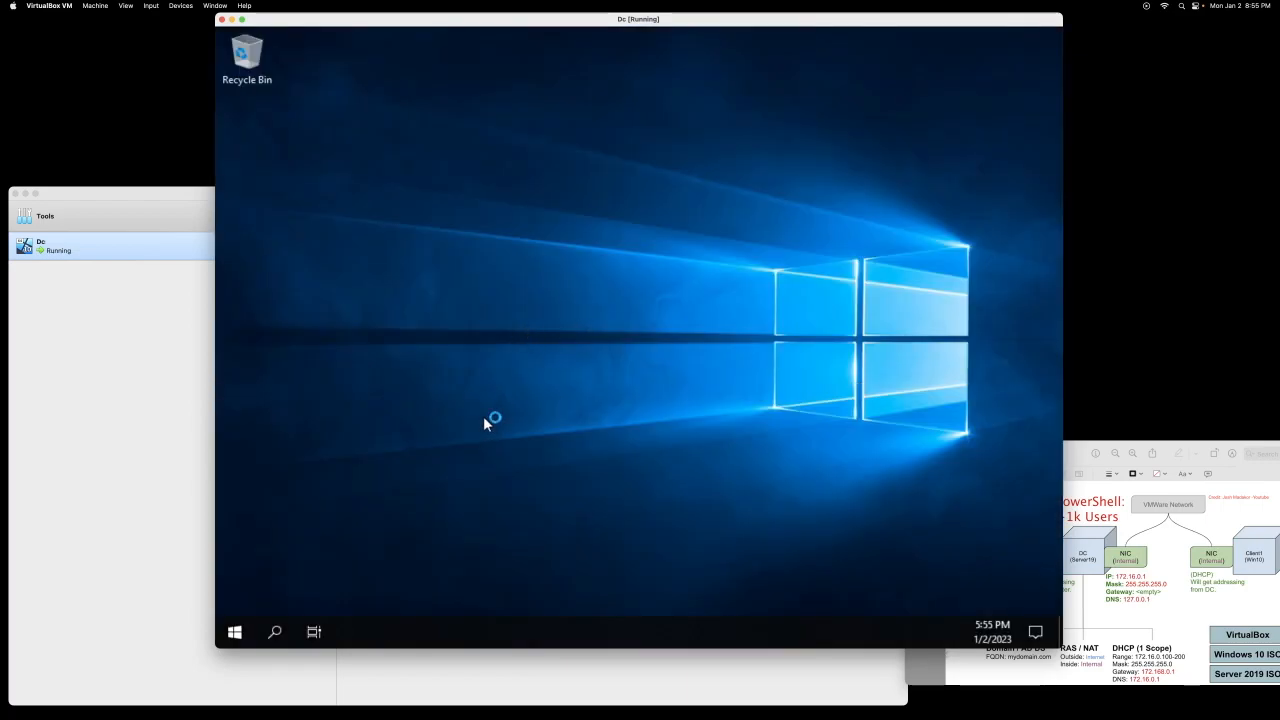
Step: Decline network discovery, insert the Guest Additions CD and open the D: drive in Explorer
{"action": "left_click", "coordinate": [993, 323]}
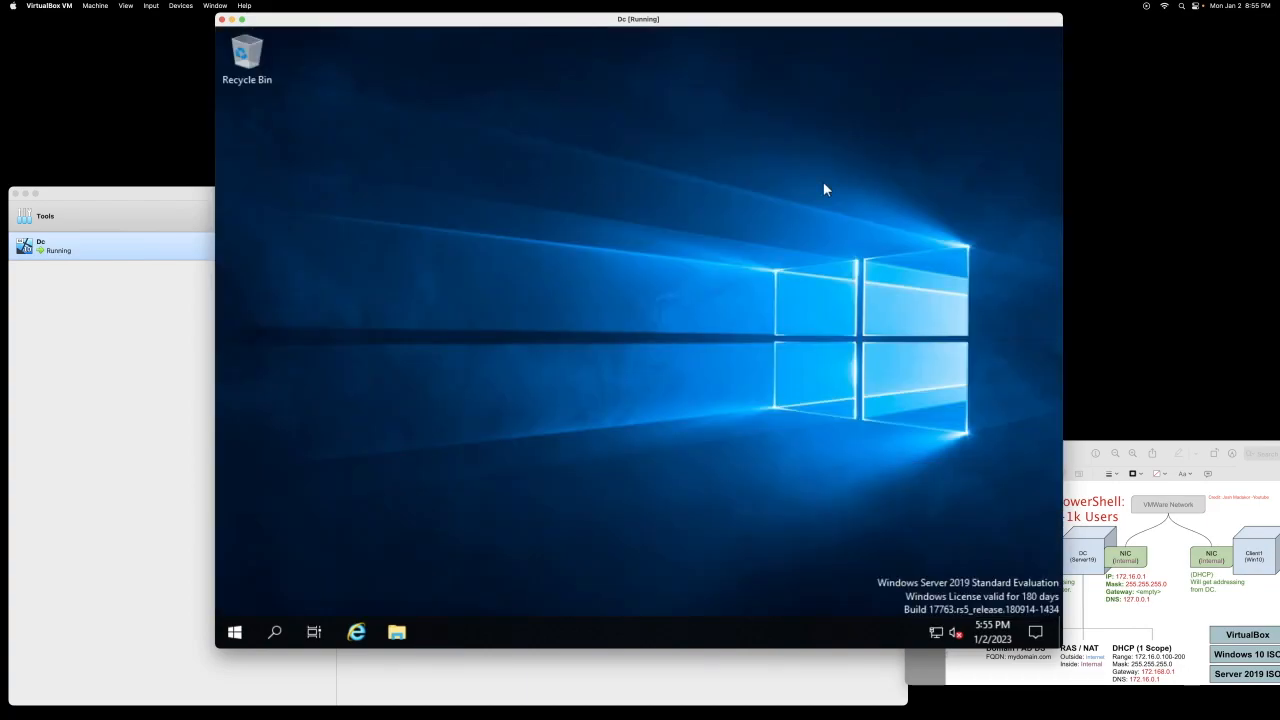
{"action": "left_click", "coordinate": [1022, 375]}
{"action": "left_click", "coordinate": [181, 6]}
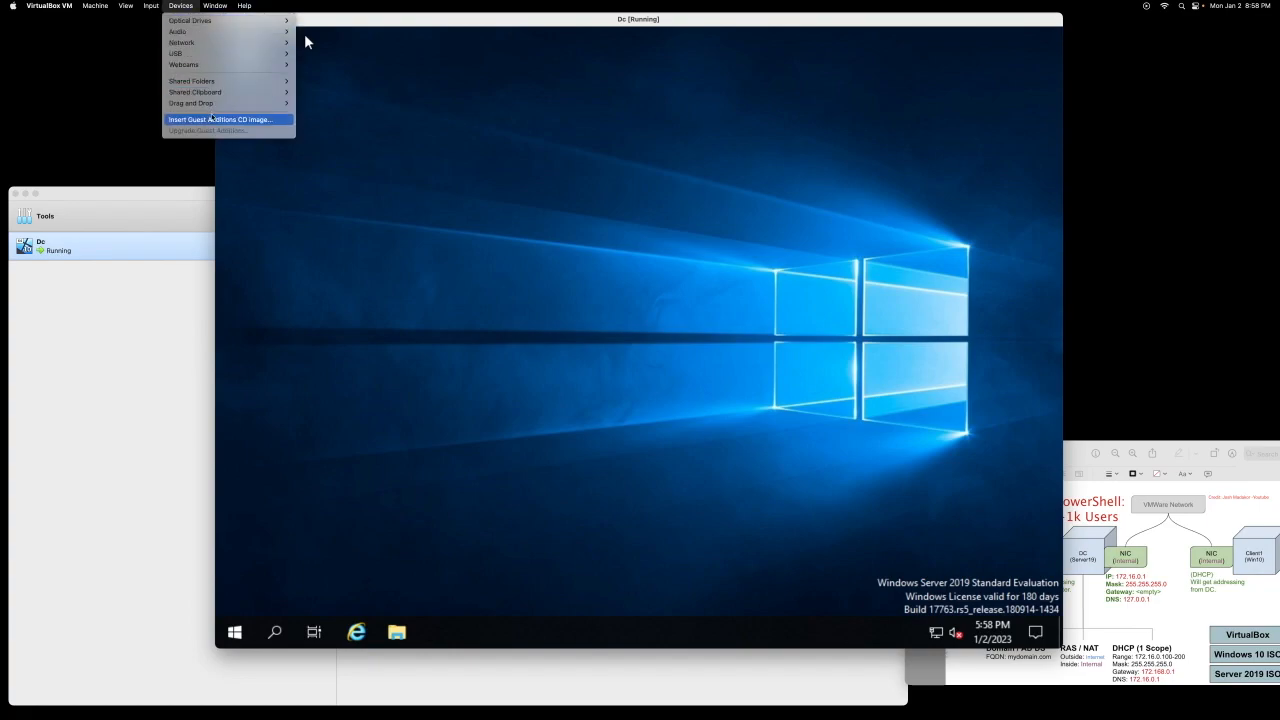
{"action": "left_click", "coordinate": [185, 118]}
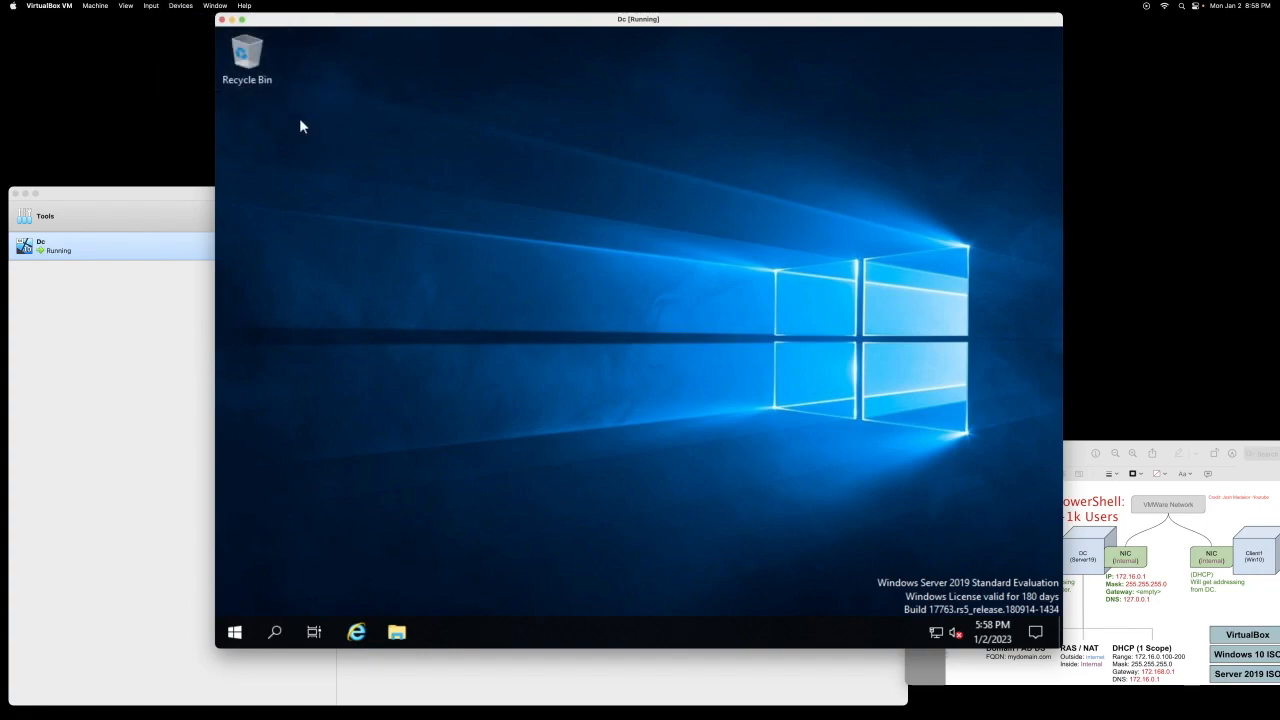
{"action": "left_click", "coordinate": [397, 633]}
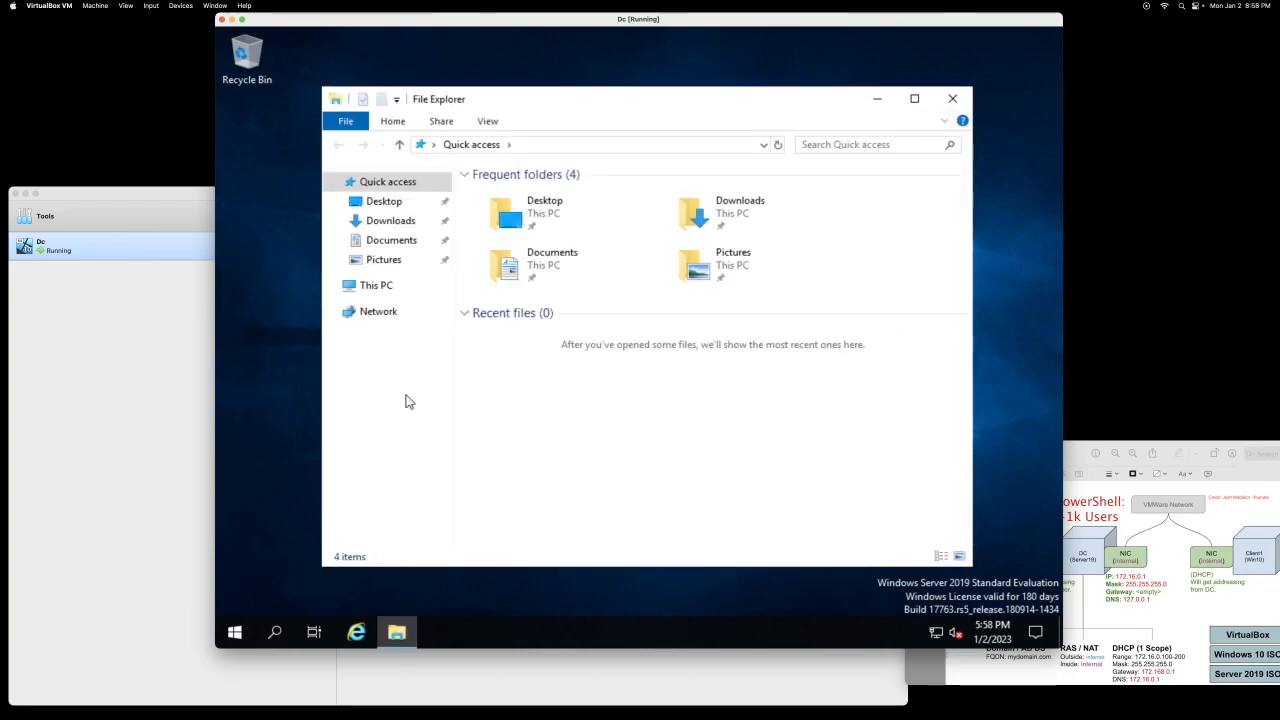
{"action": "left_click", "coordinate": [375, 287]}
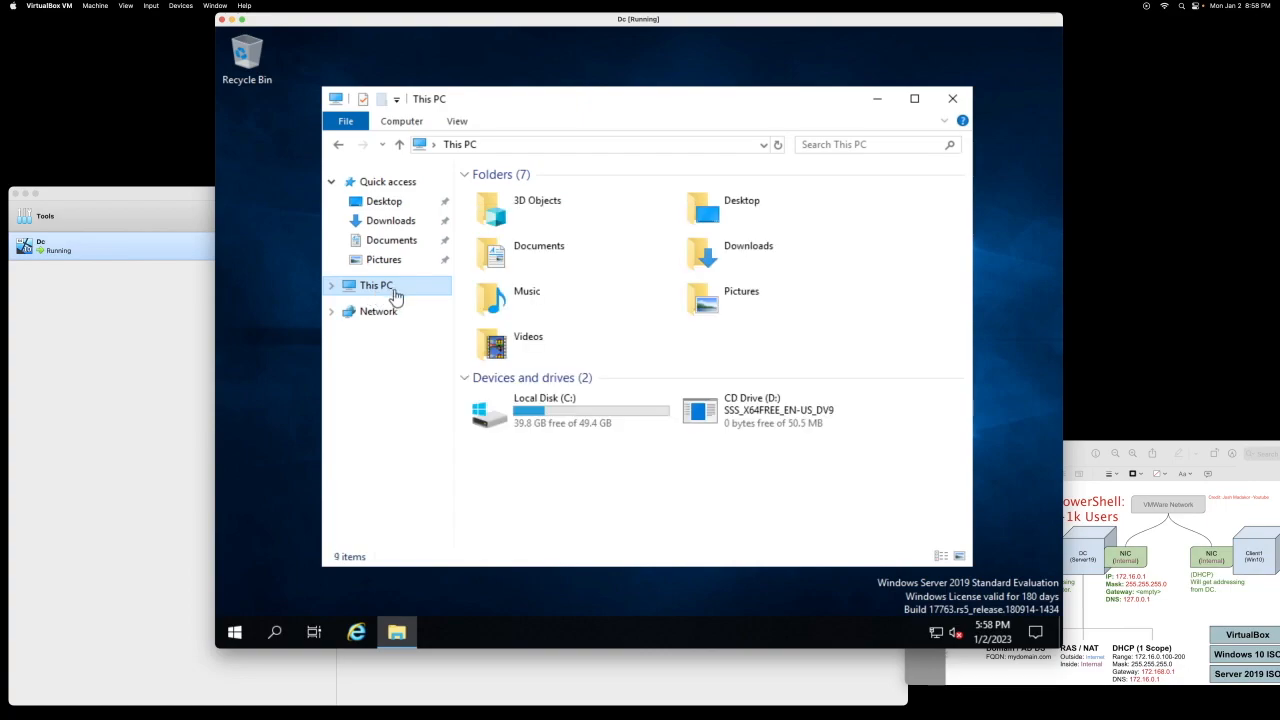
{"action": "left_click", "coordinate": [730, 415]}
{"action": "double_click", "coordinate": [730, 415]}
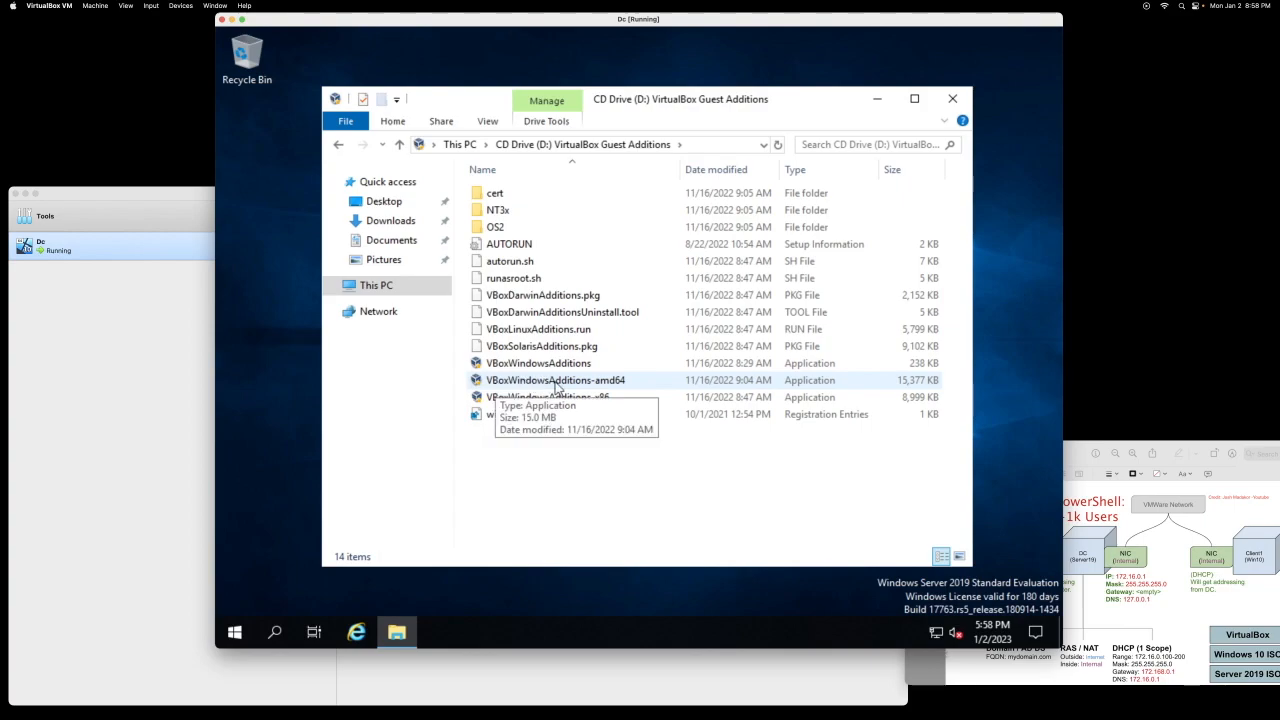
Step: Install VBoxWindowsAdditions-amd64 with default options, defer the reboot, and close Explorer
{"action": "double_click", "coordinate": [558, 386]}
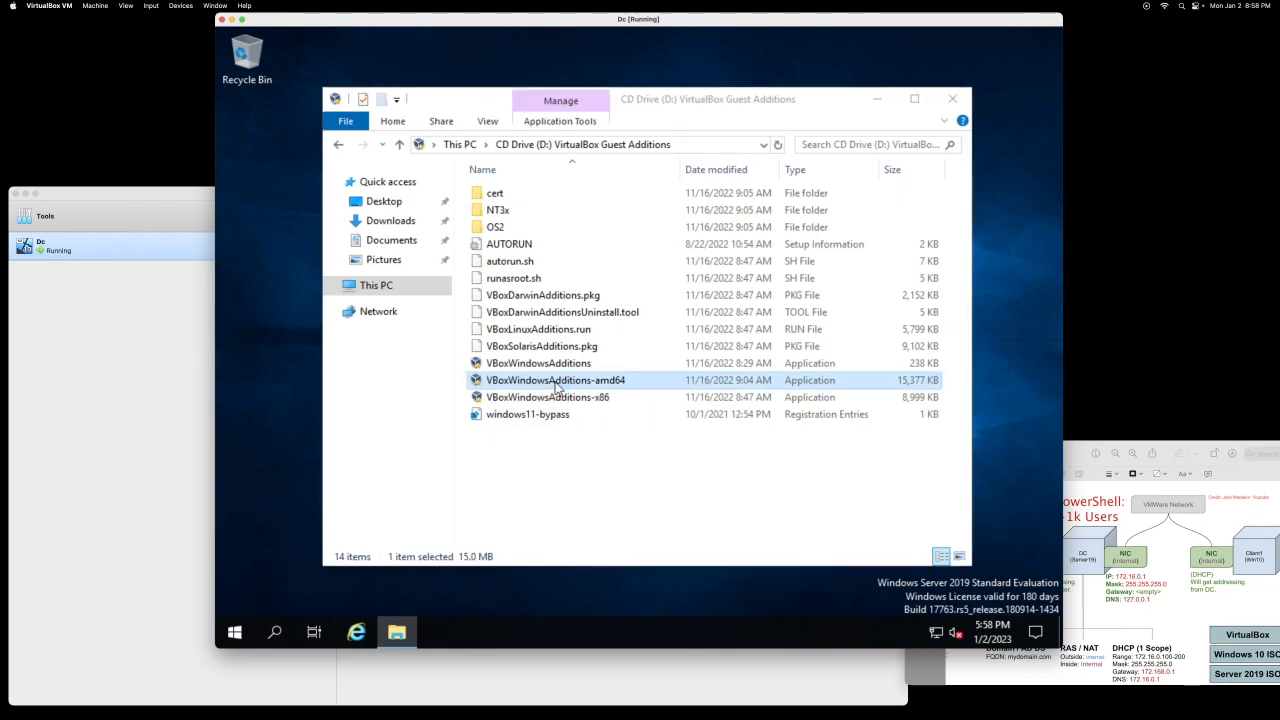
{"action": "left_click", "coordinate": [728, 458]}
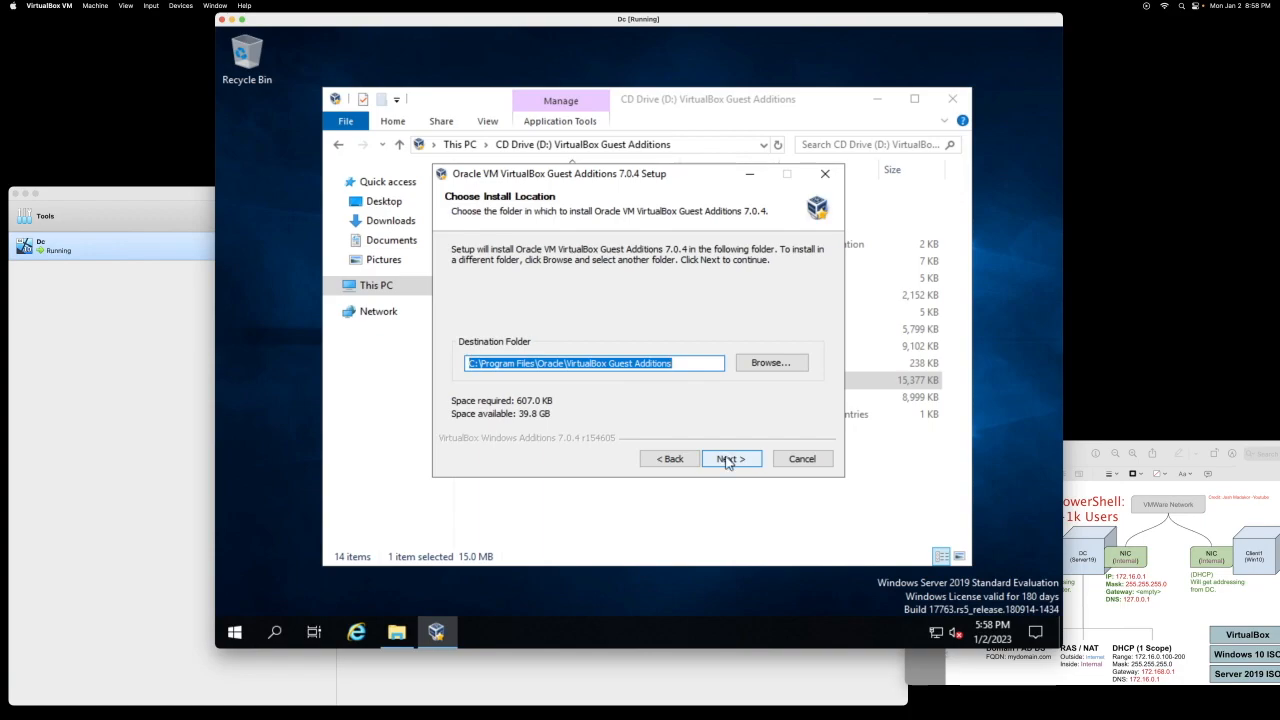
{"action": "left_click", "coordinate": [728, 460]}
{"action": "left_click", "coordinate": [745, 458]}
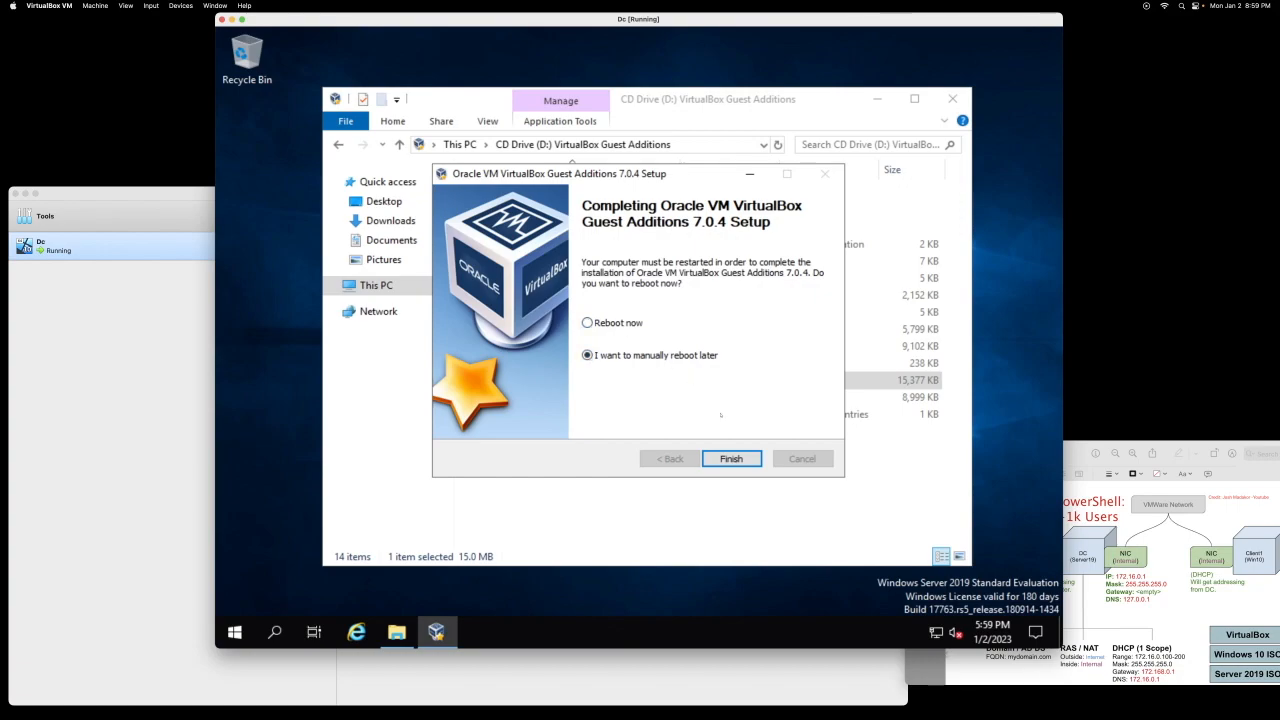
{"action": "left_click", "coordinate": [731, 458]}
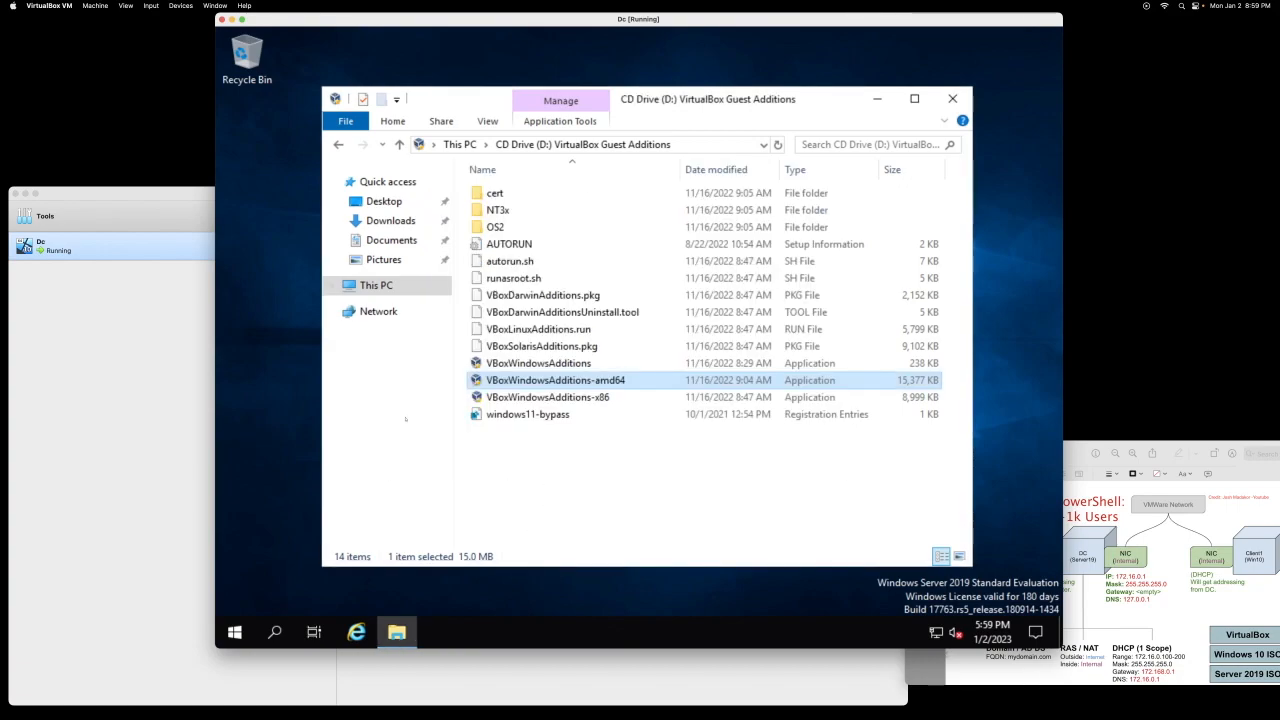
{"action": "left_click", "coordinate": [951, 98]}
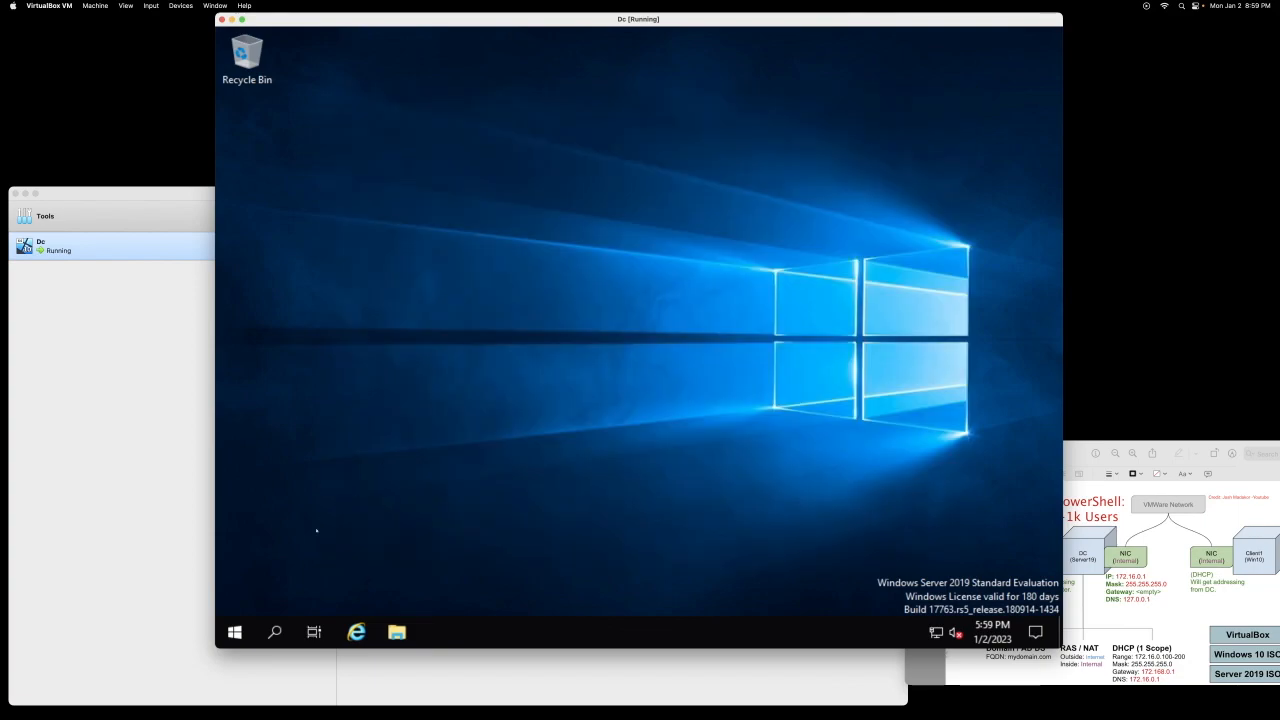
Step: Restart the Windows Server guest with the default Other (Unplanned) reason and return to VirtualBox
{"action": "left_click", "coordinate": [235, 632]}
{"action": "left_click", "coordinate": [235, 597]}
{"action": "left_click", "coordinate": [245, 552]}
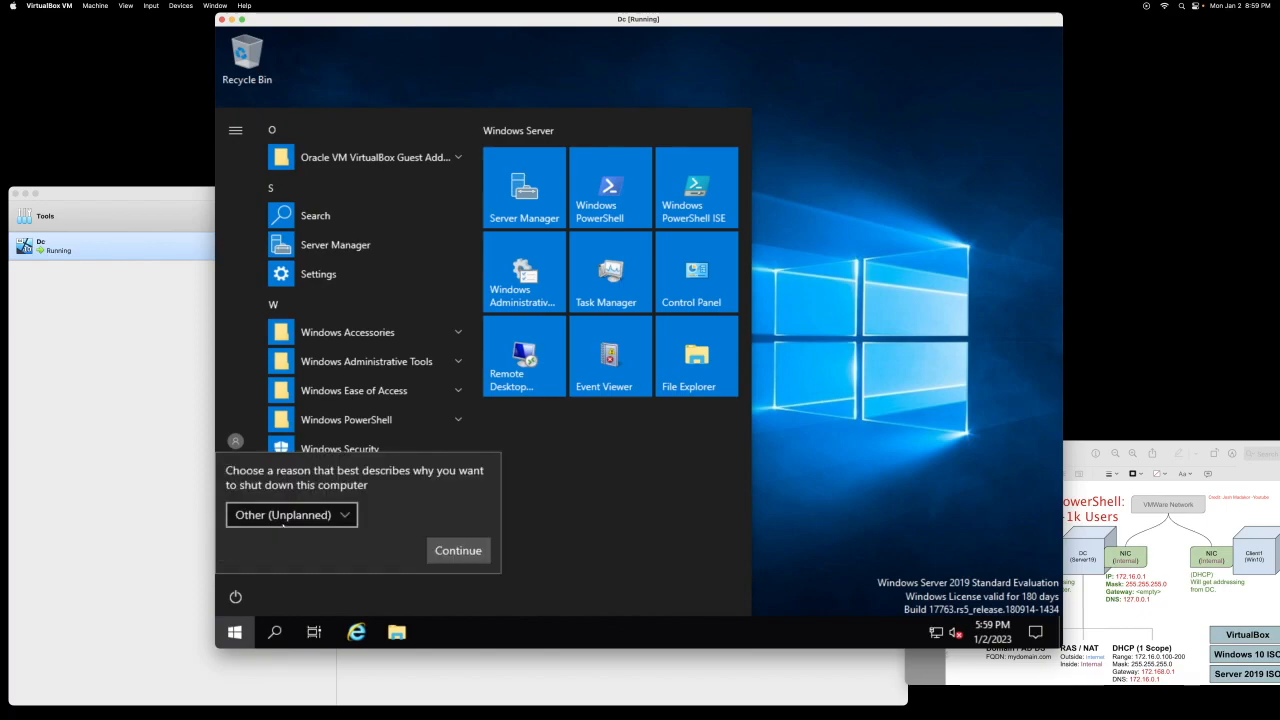
{"action": "key", "text": "Tab"}
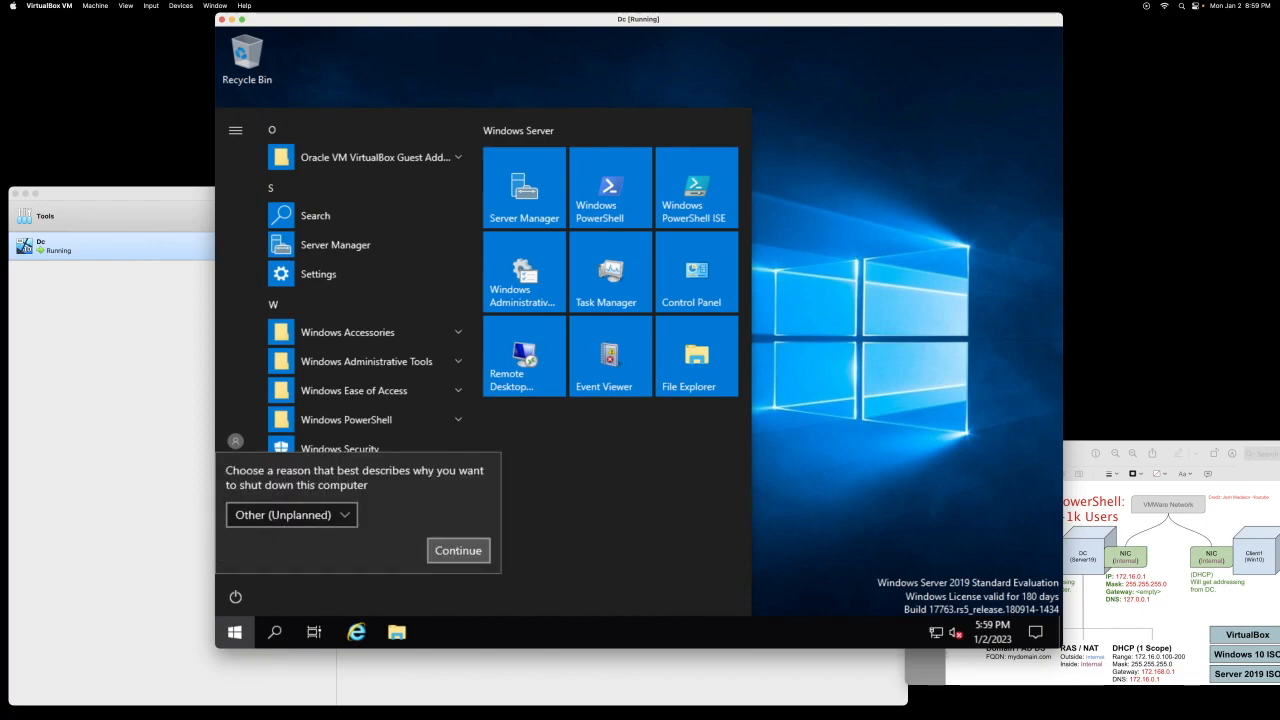
{"action": "left_click", "coordinate": [438, 546]}
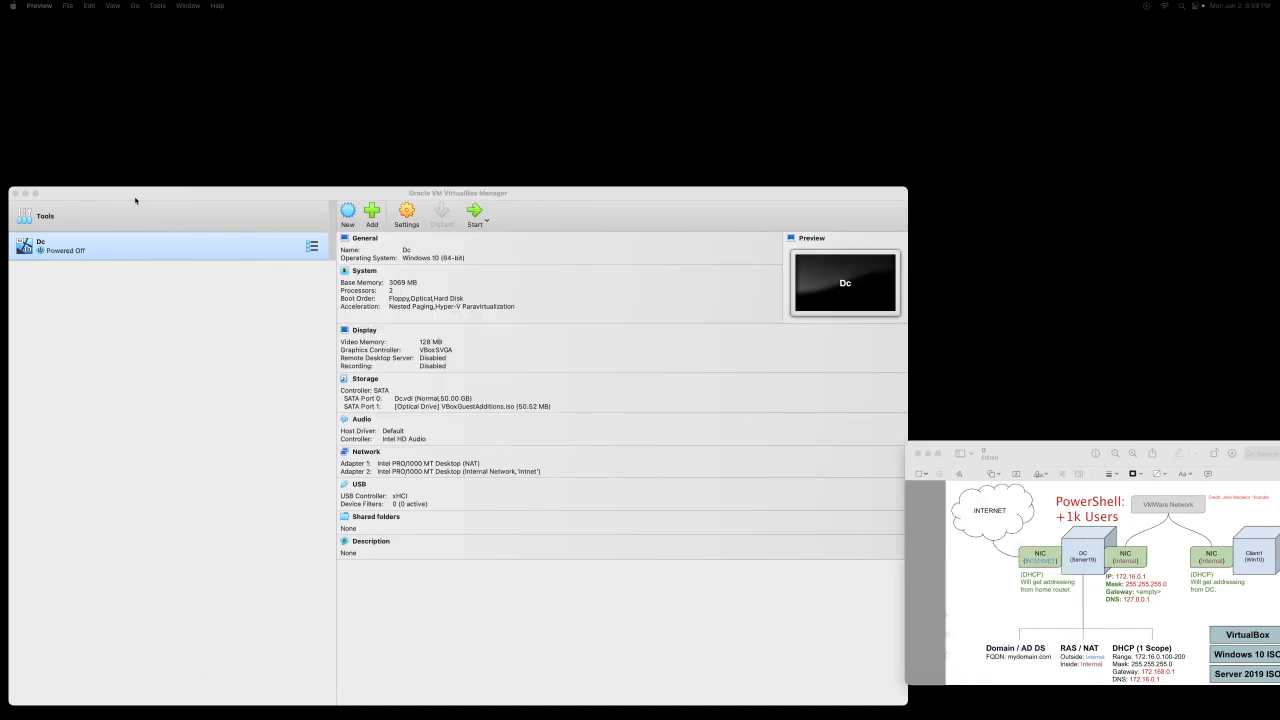
{"action": "left_click", "coordinate": [135, 200]}
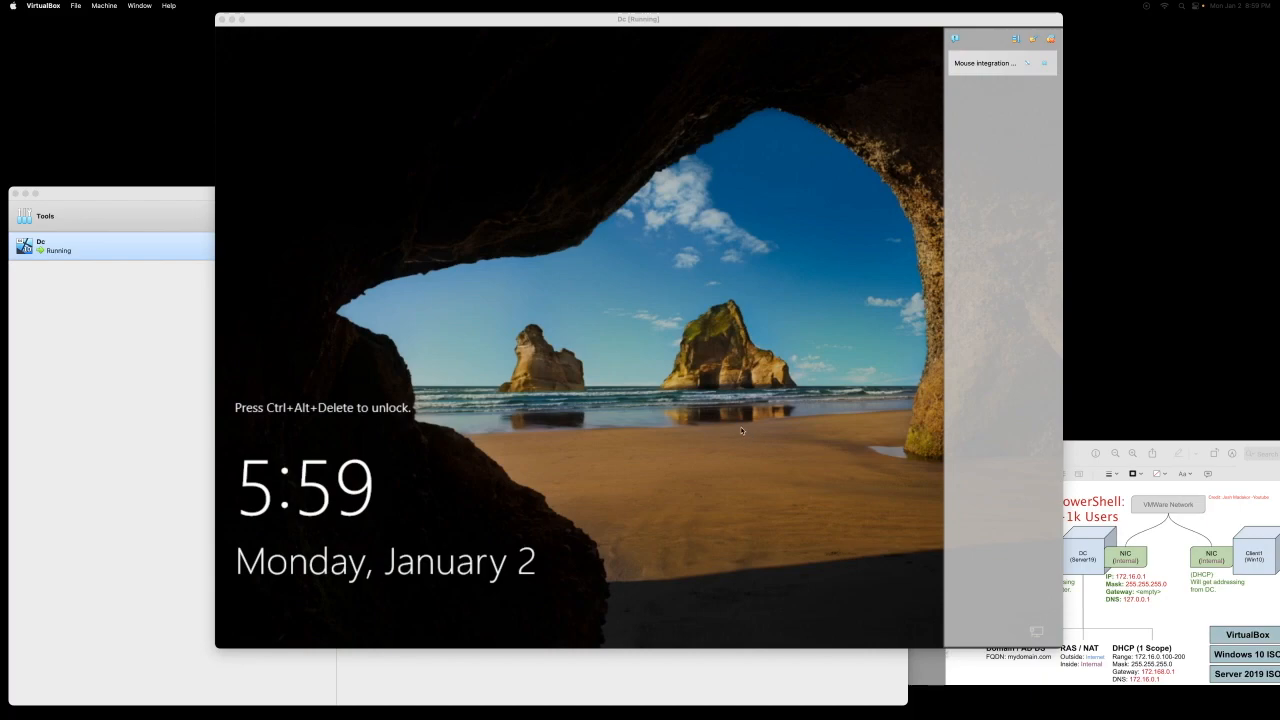
Step: Send Ctrl-Alt-Del through the VirtualBox Input > Keyboard menu and sign in with the Administrator password
{"action": "left_click", "coordinate": [742, 431]}
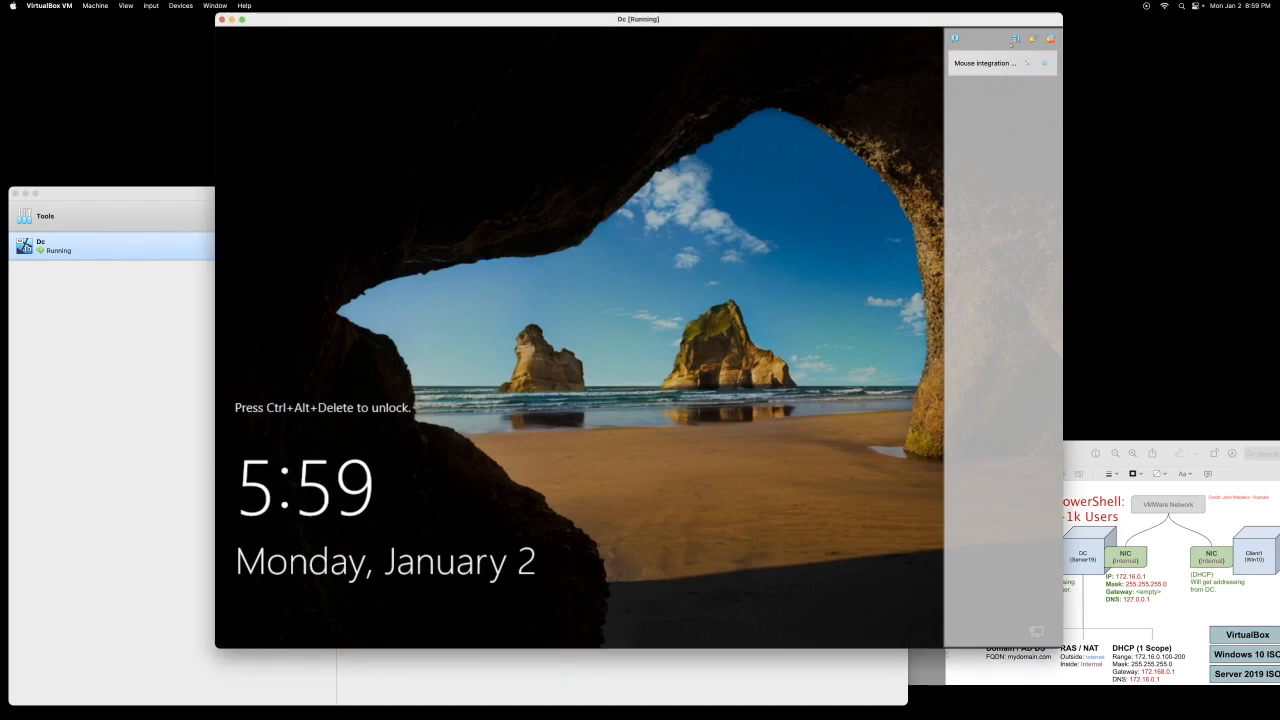
{"action": "left_click", "coordinate": [180, 5]}
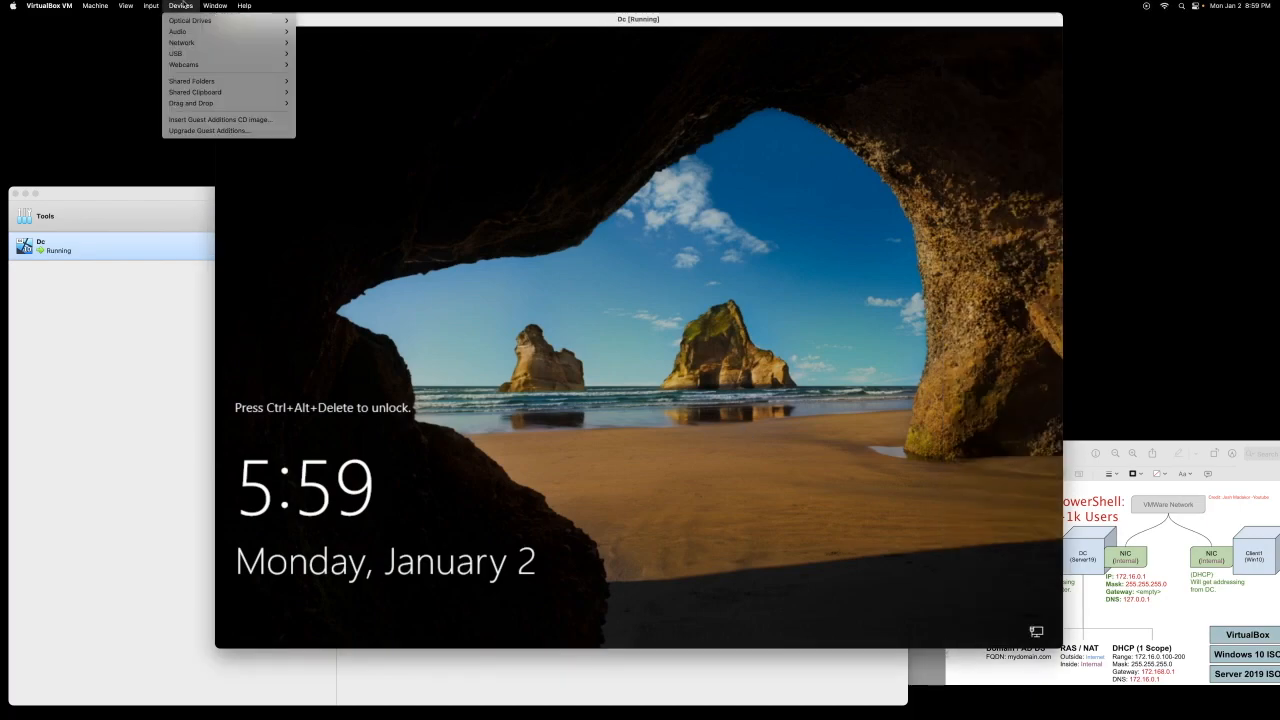
{"action": "left_click", "coordinate": [508, 177]}
{"action": "left_click", "coordinate": [151, 5]}
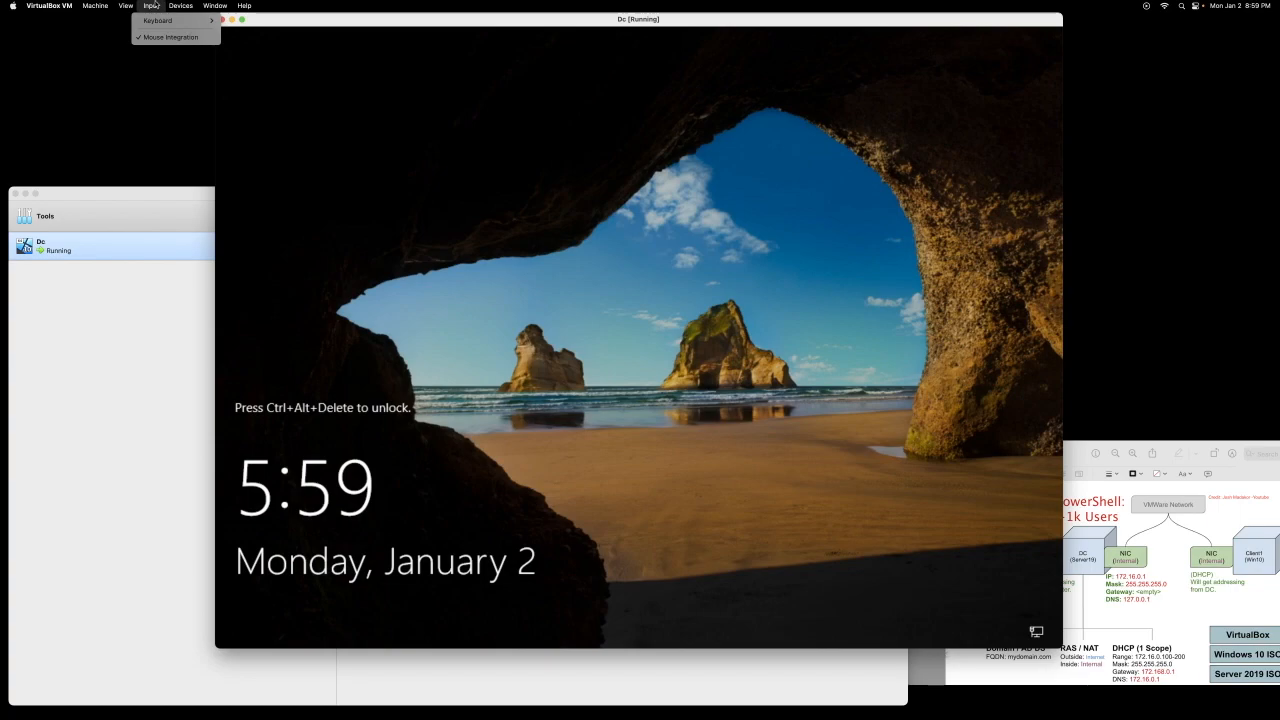
{"action": "mouse_move", "coordinate": [161, 20]}
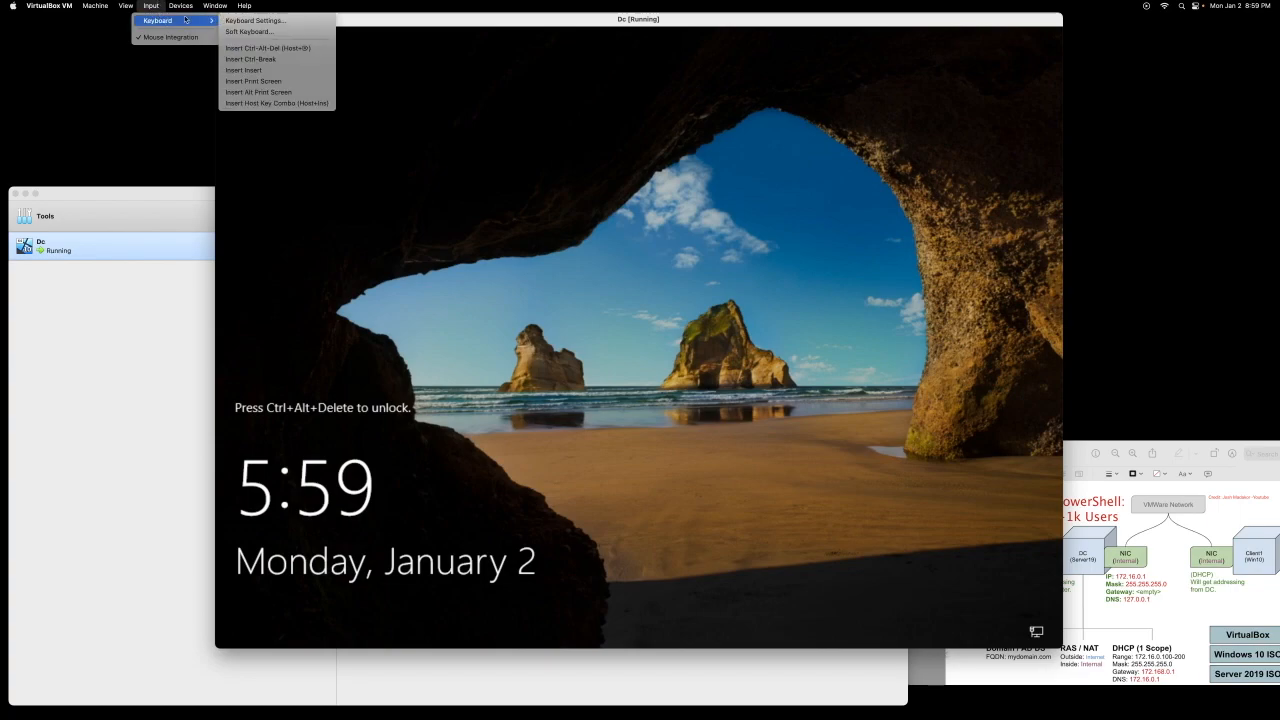
{"action": "left_click", "coordinate": [286, 48]}
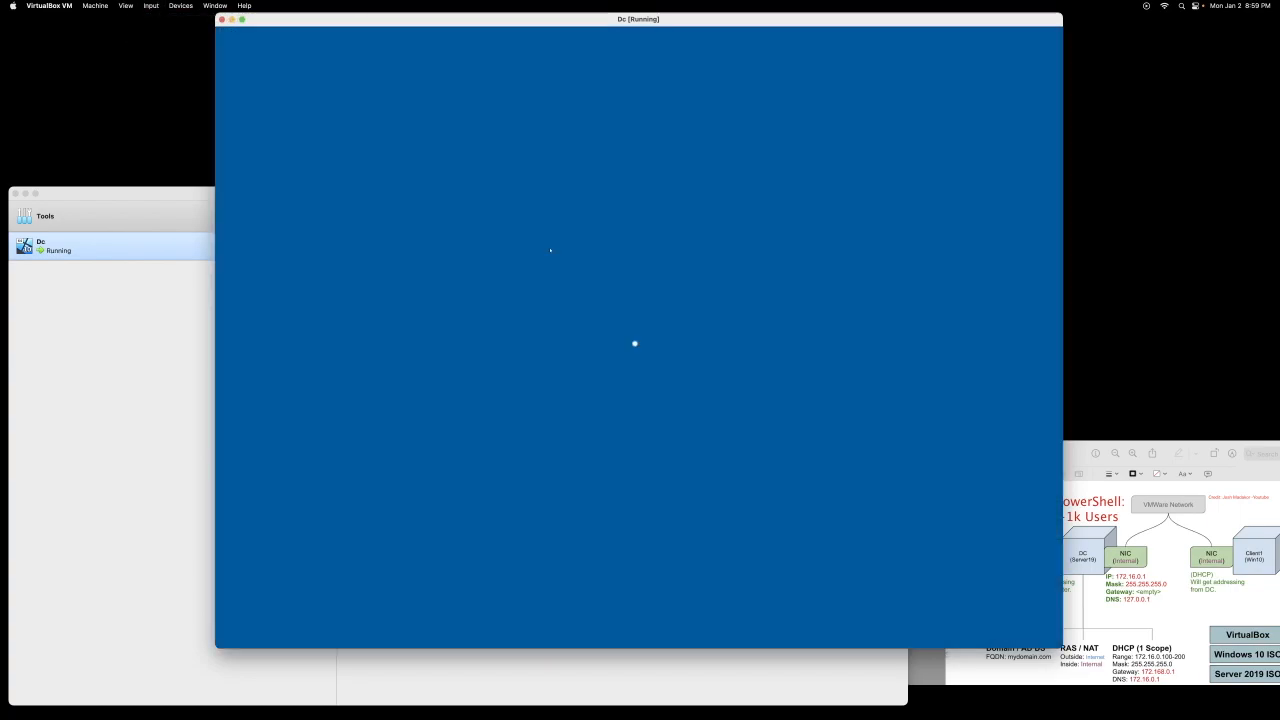
{"action": "type", "text": "Password"}
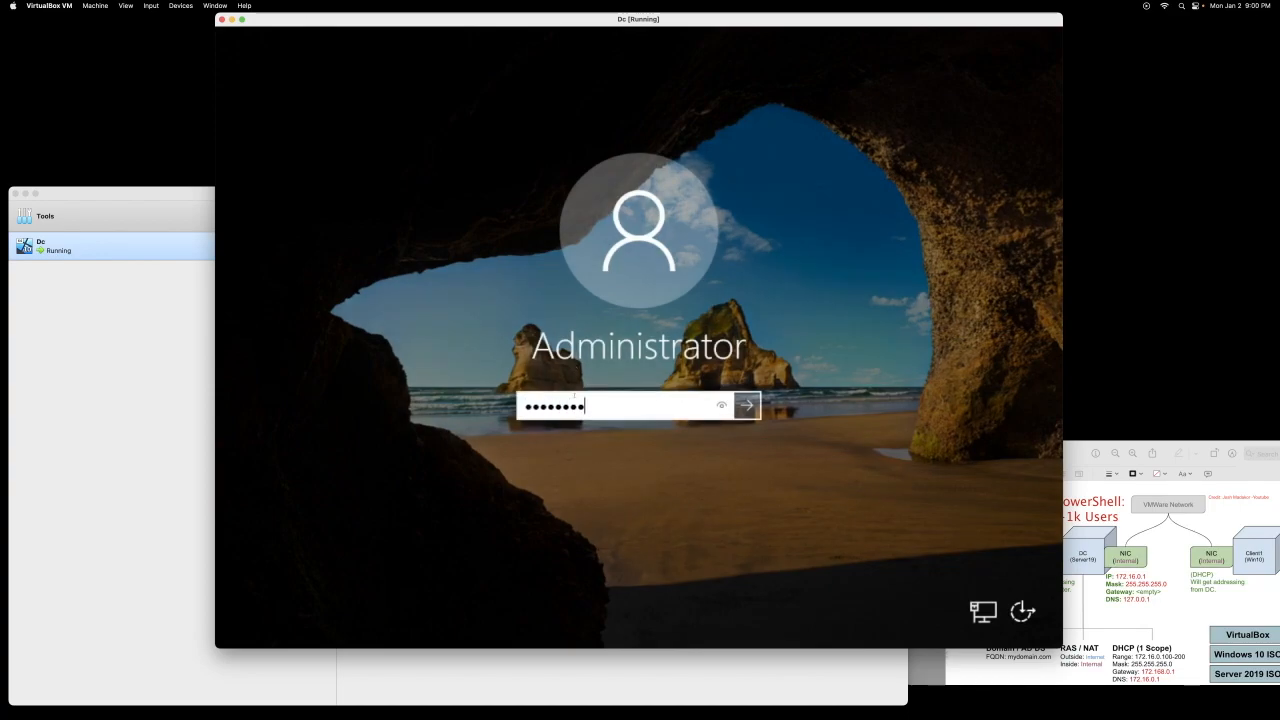
{"action": "key", "text": "Return"}
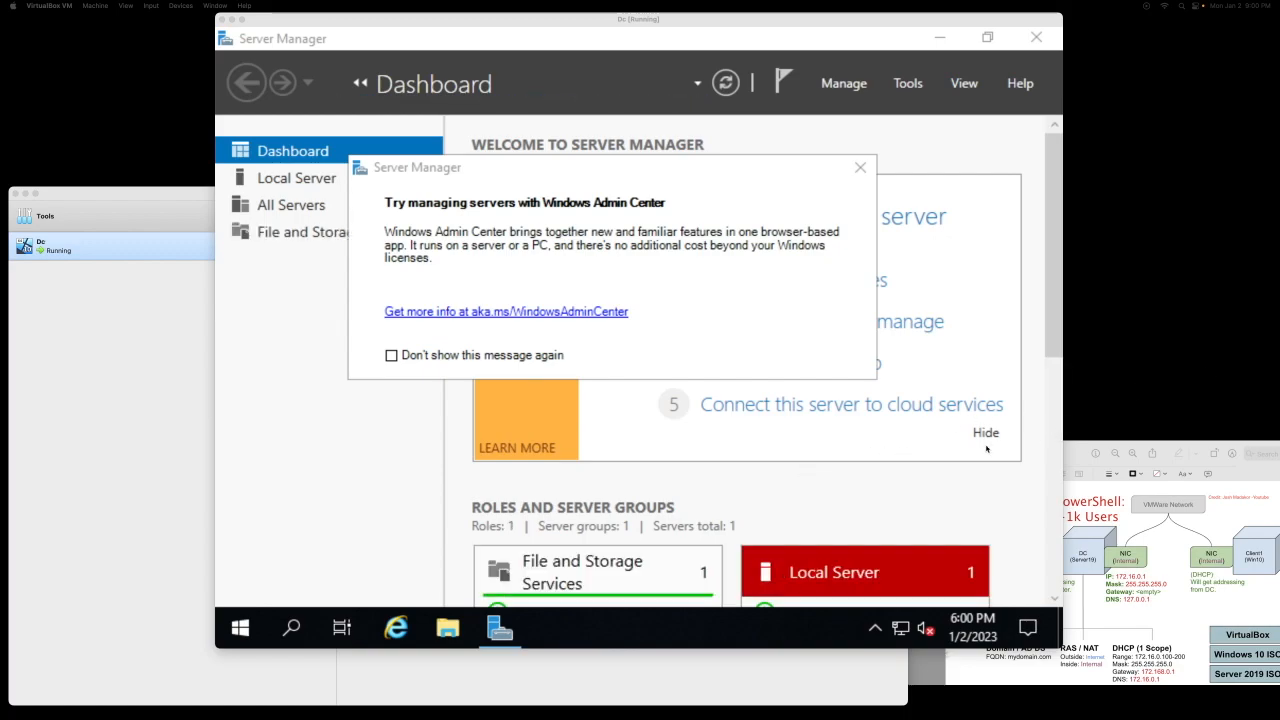
Step: Enlarge the network diagram, then review Ethernet 2's status and address details
{"action": "left_click", "coordinate": [1086, 441]}
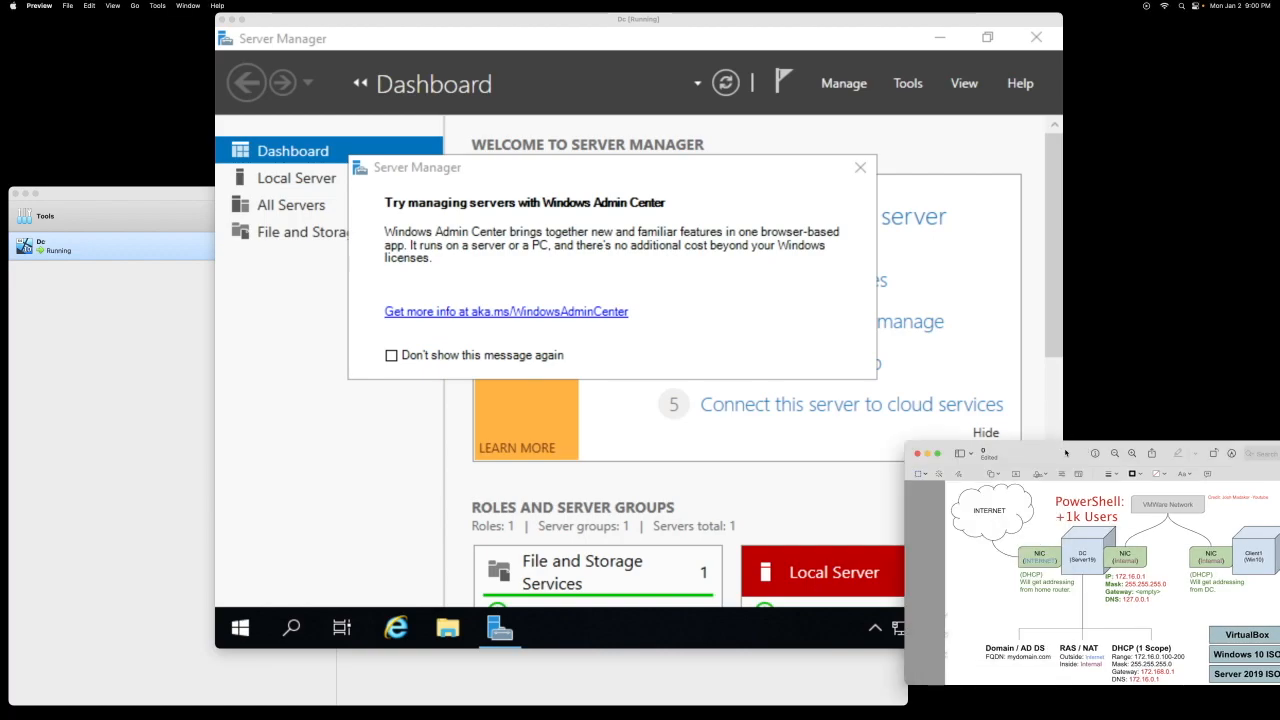
{"action": "left_click_drag", "start_coordinate": [906, 442], "coordinate": [255, 15]}
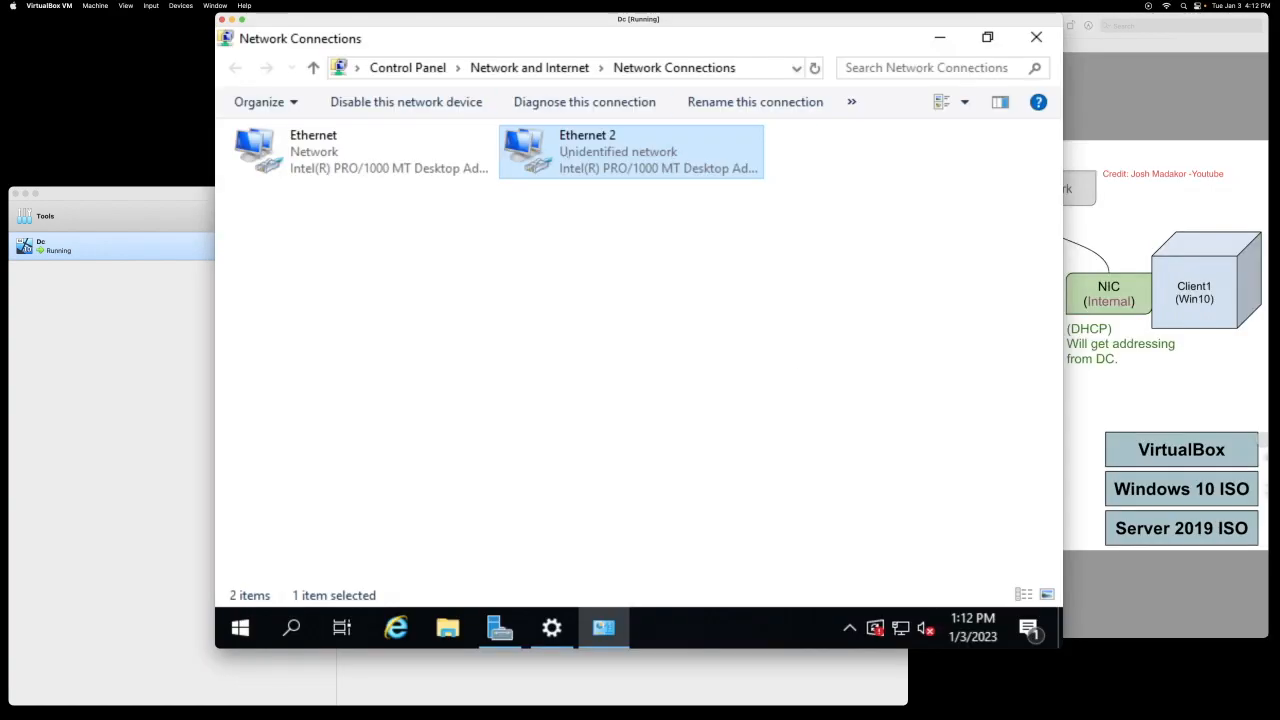
{"action": "right_click", "coordinate": [578, 176]}
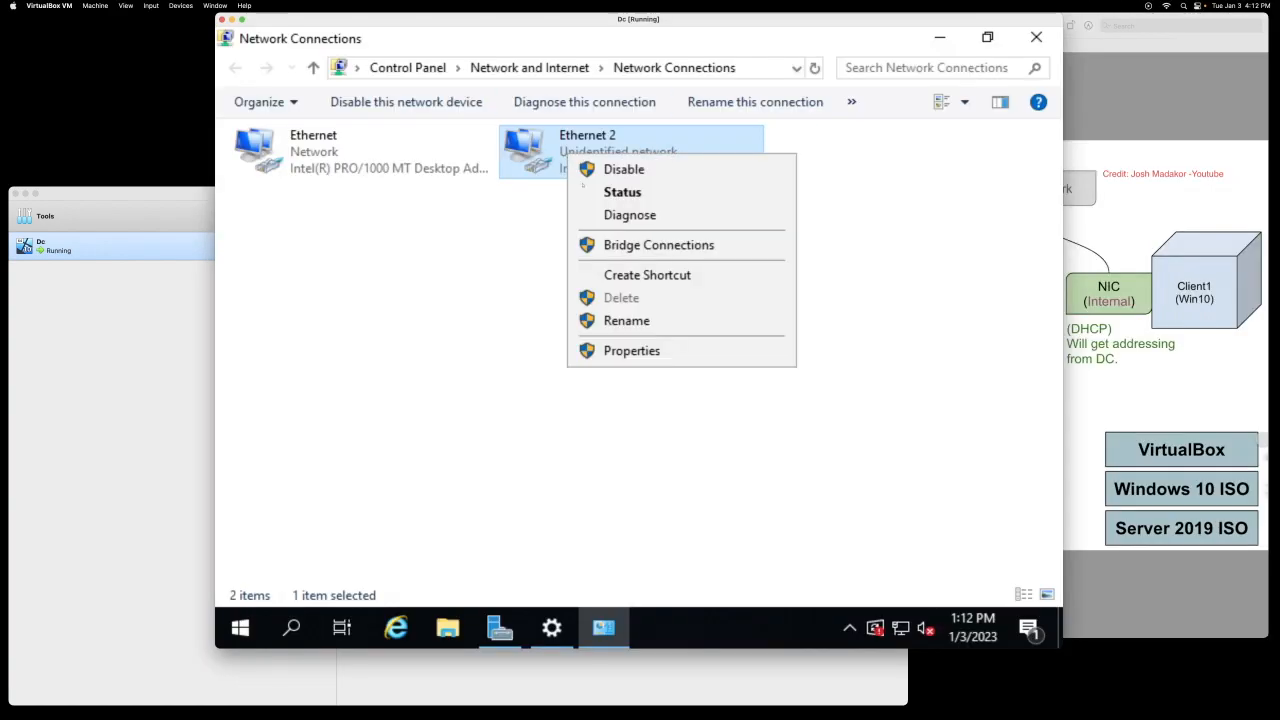
{"action": "left_click", "coordinate": [596, 194]}
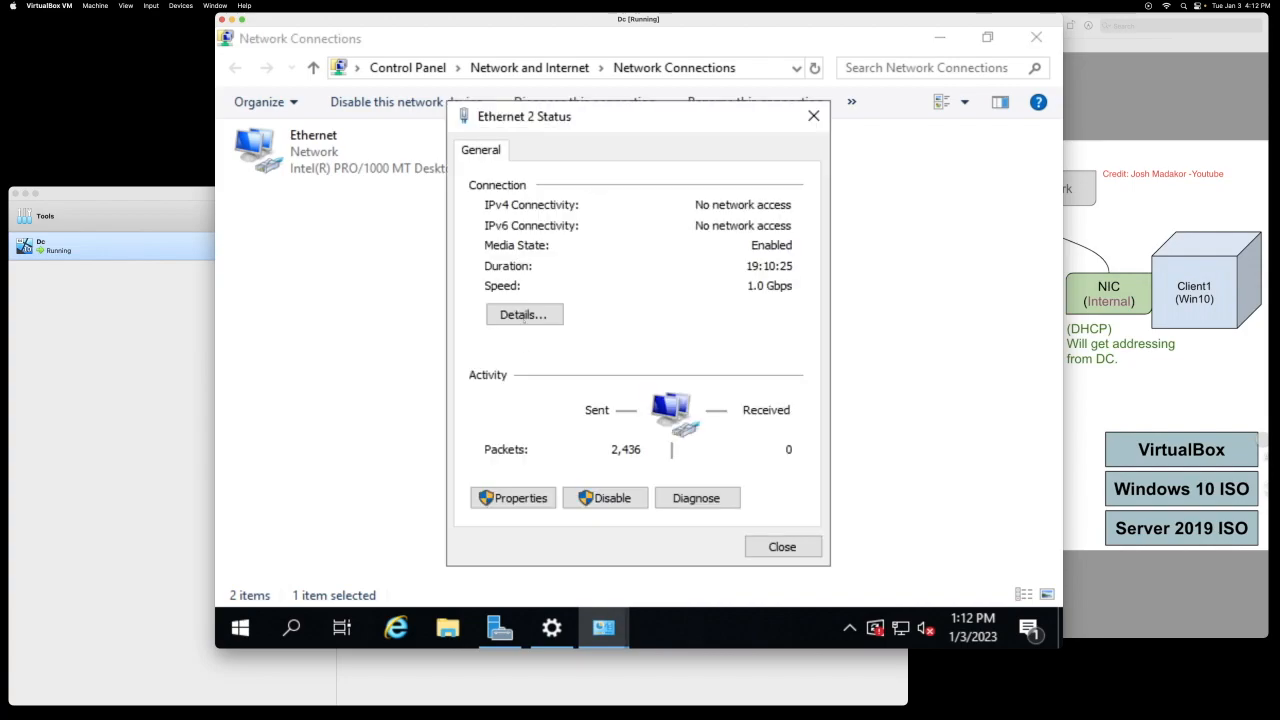
{"action": "left_click", "coordinate": [521, 316]}
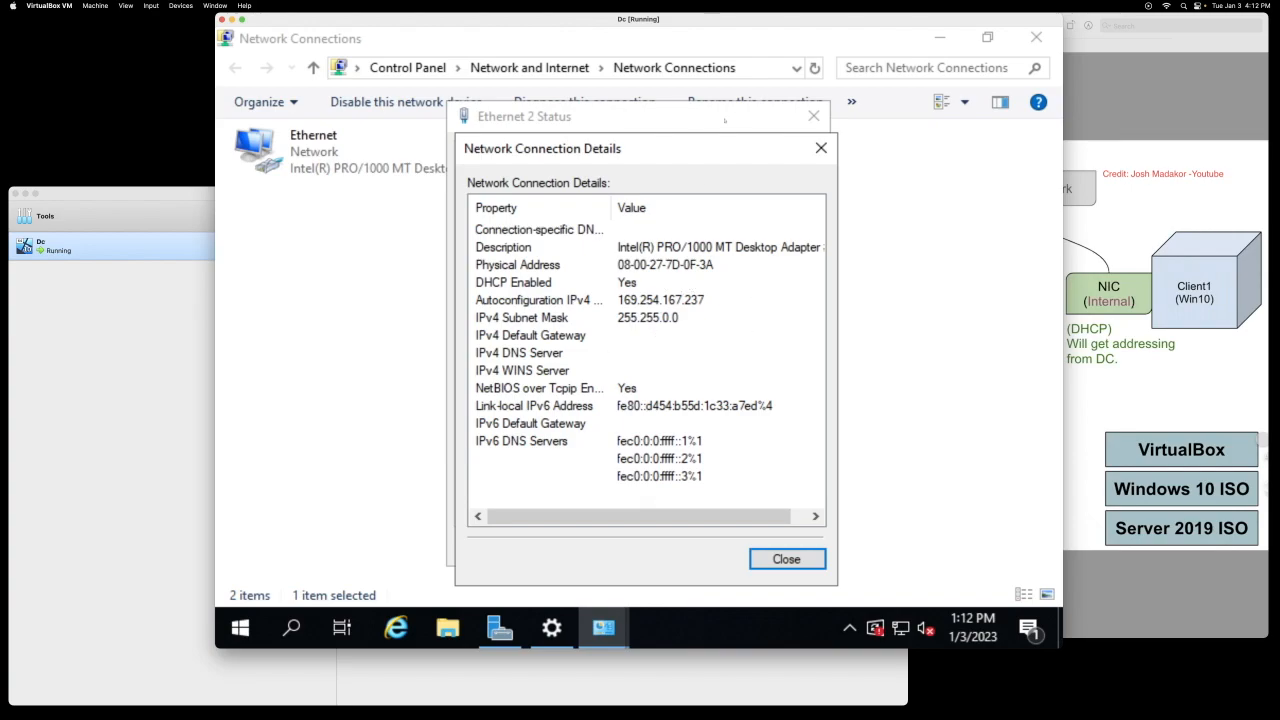
{"action": "left_click", "coordinate": [821, 148]}
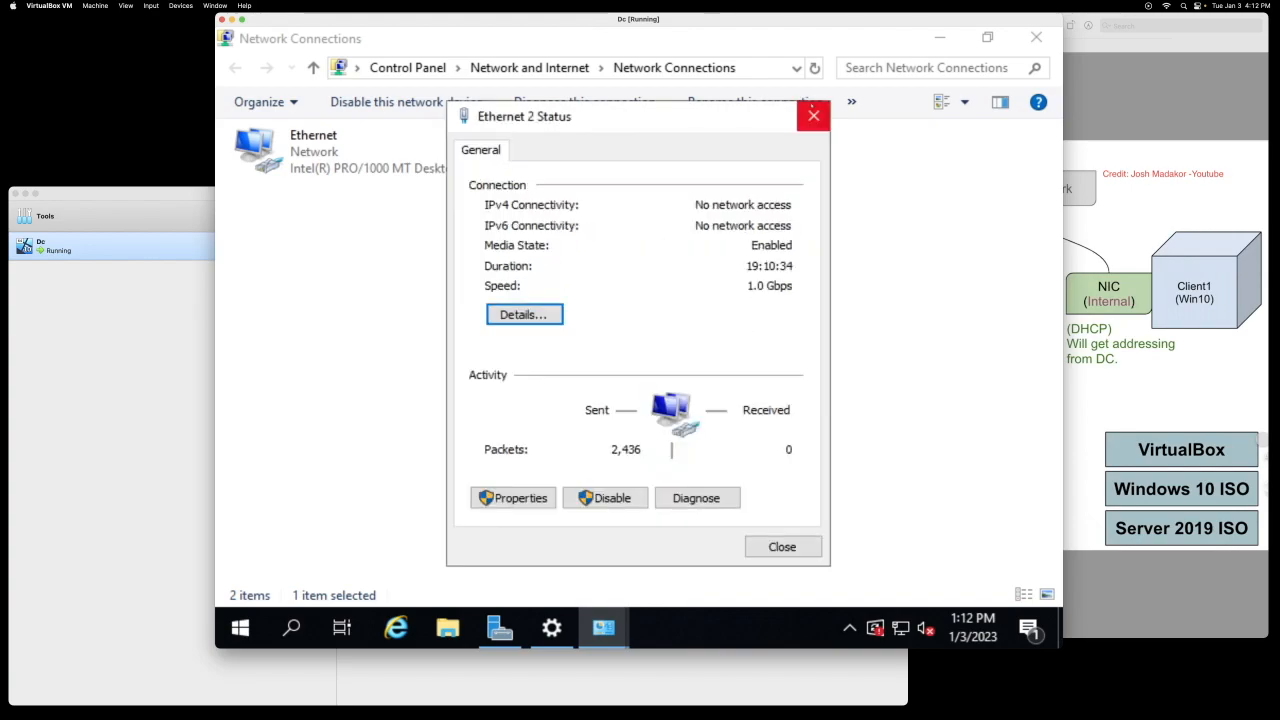
{"action": "left_click", "coordinate": [813, 116]}
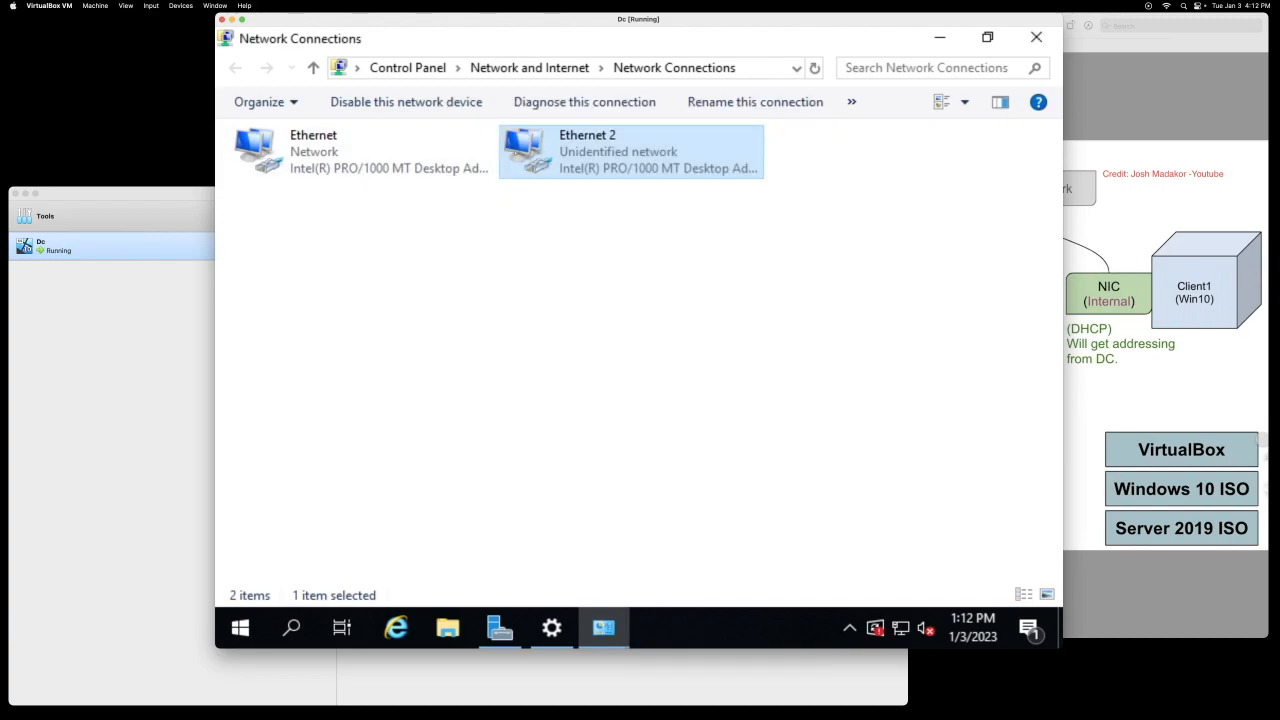
Step: Rename the Ethernet adapter to _Internet_
{"action": "right_click", "coordinate": [313, 149]}
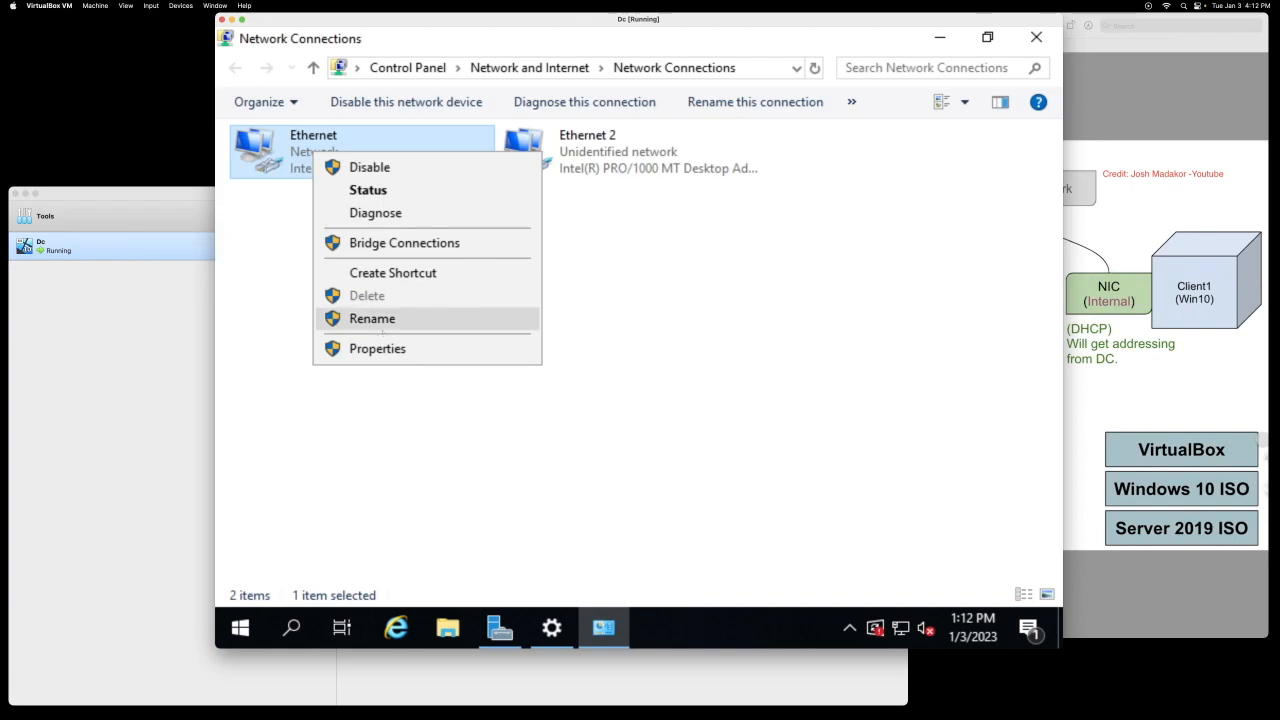
{"action": "left_click", "coordinate": [372, 318]}
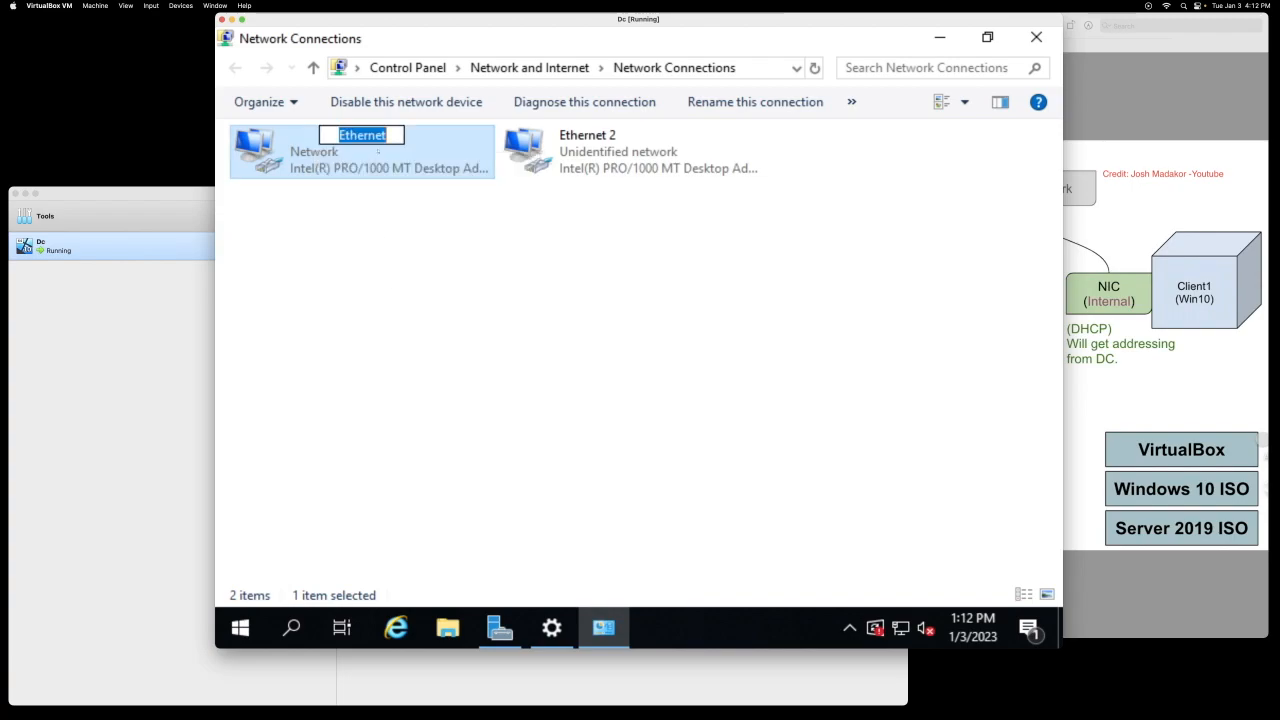
{"action": "type", "text": "_interne"}
{"action": "key", "text": "BackSpace"}
{"action": "key", "text": "BackSpace"}
{"action": "key", "text": "BackSpace"}
{"action": "key", "text": "BackSpace"}
{"action": "key", "text": "BackSpace"}
{"action": "key", "text": "BackSpace"}
{"action": "key", "text": "BackSpace"}
{"action": "type", "text": "Ine"}
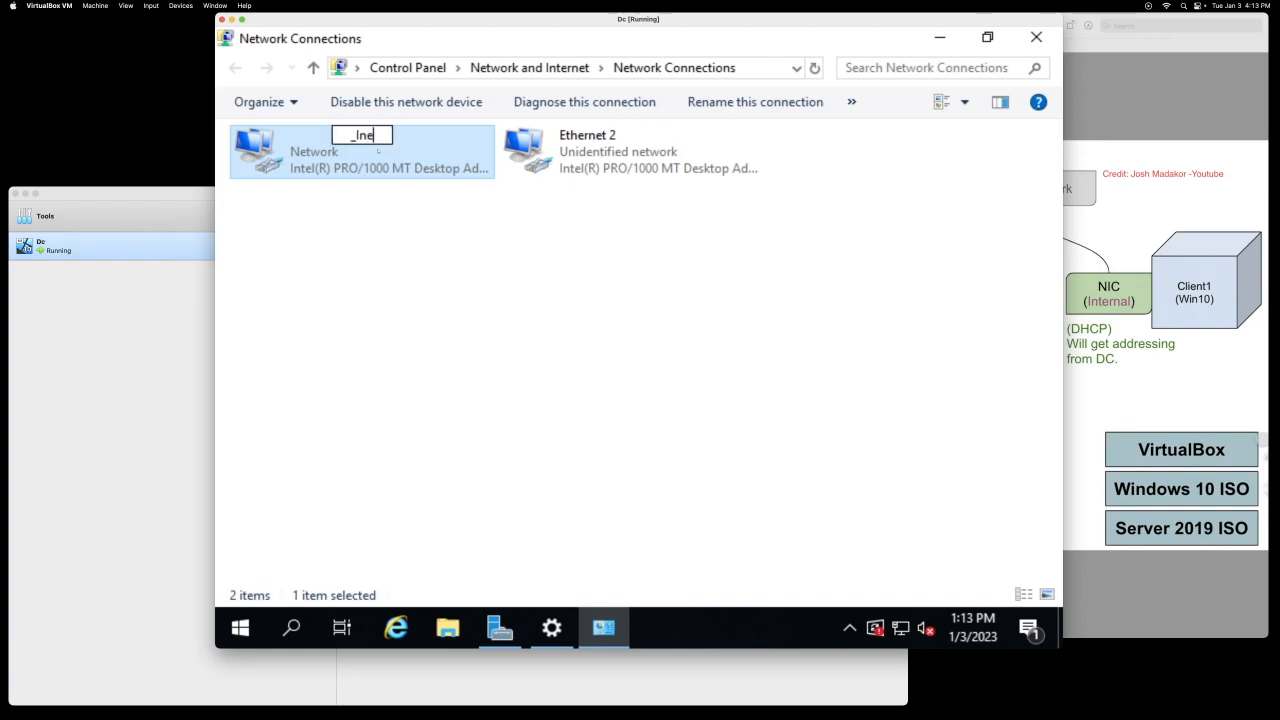
{"action": "key", "text": "BackSpace"}
{"action": "type", "text": "terne"}
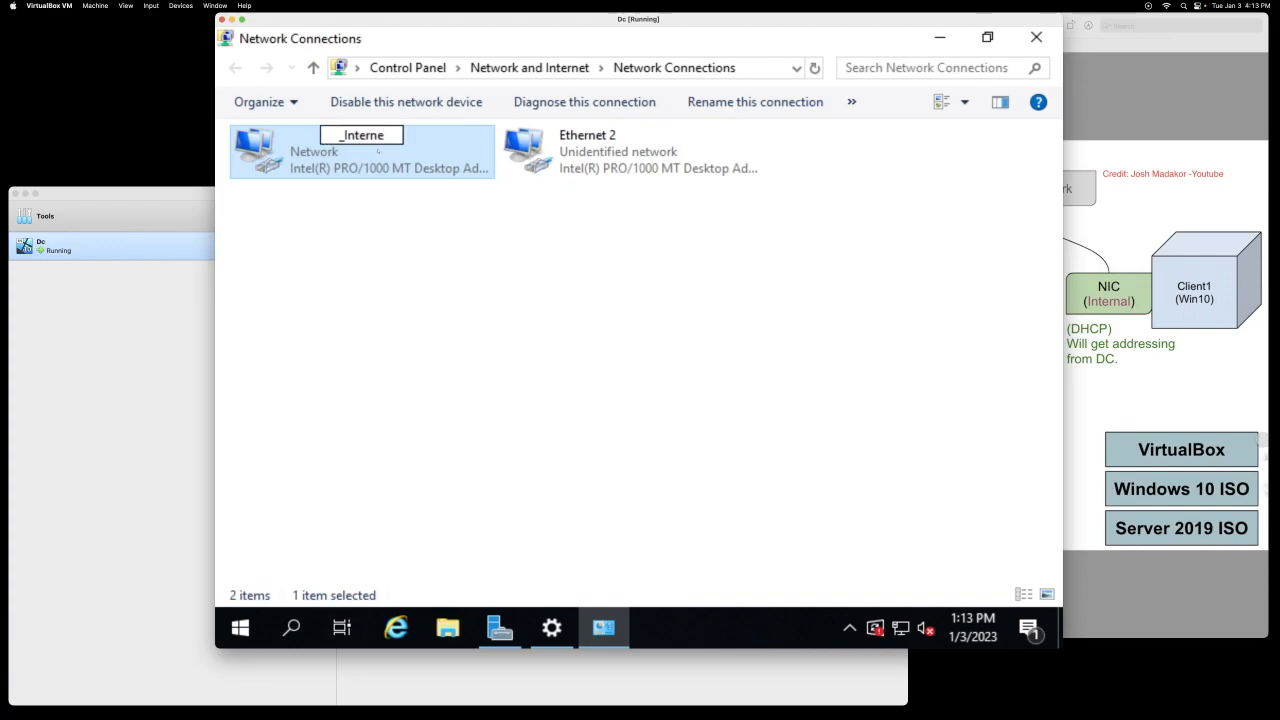
{"action": "type", "text": "t_"}
Step: Rename the Ethernet 2 adapter to z_Internal_z
{"action": "right_click", "coordinate": [587, 142]}
{"action": "key", "text": "Escape"}
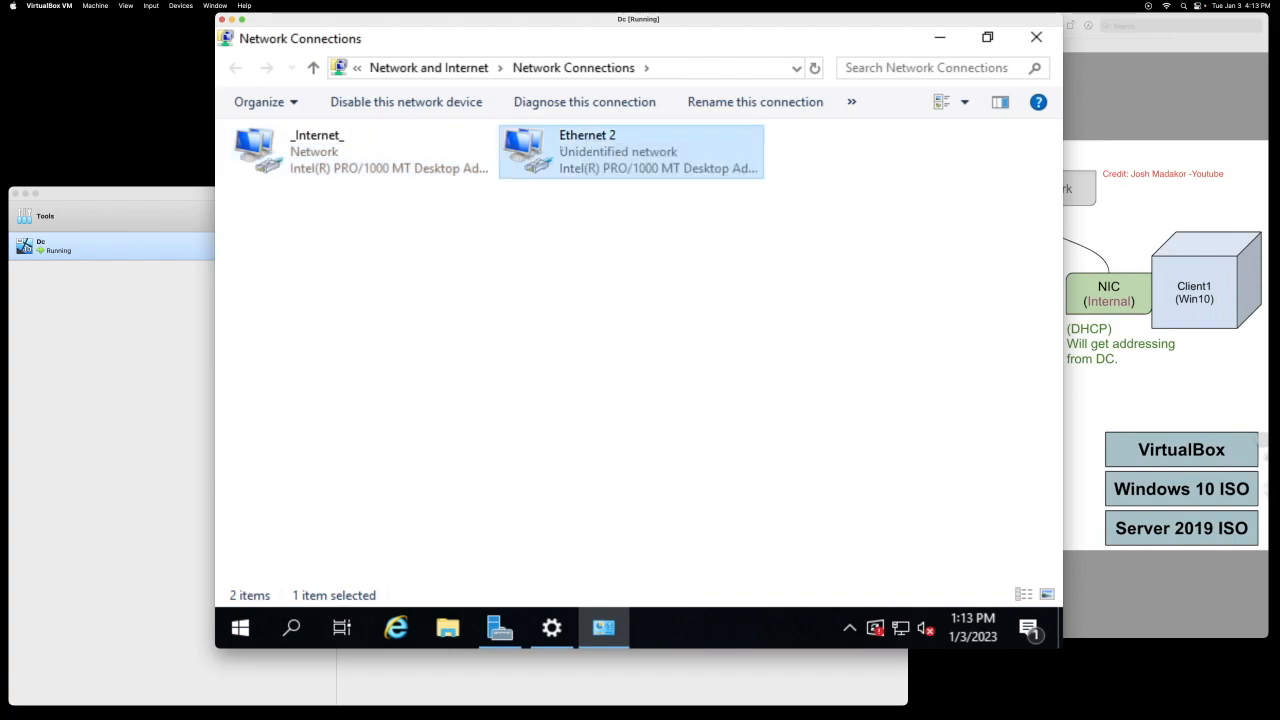
{"action": "right_click", "coordinate": [636, 150]}
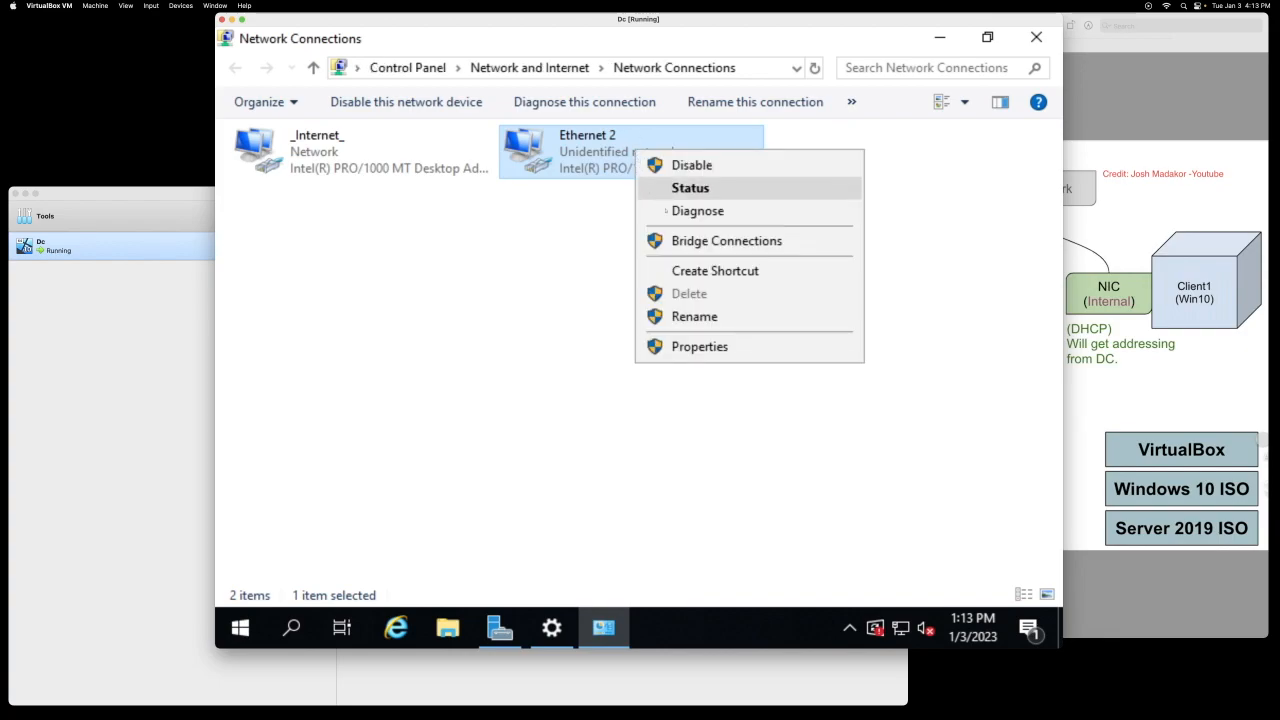
{"action": "key", "text": "Down"}
{"action": "key", "text": "Return"}
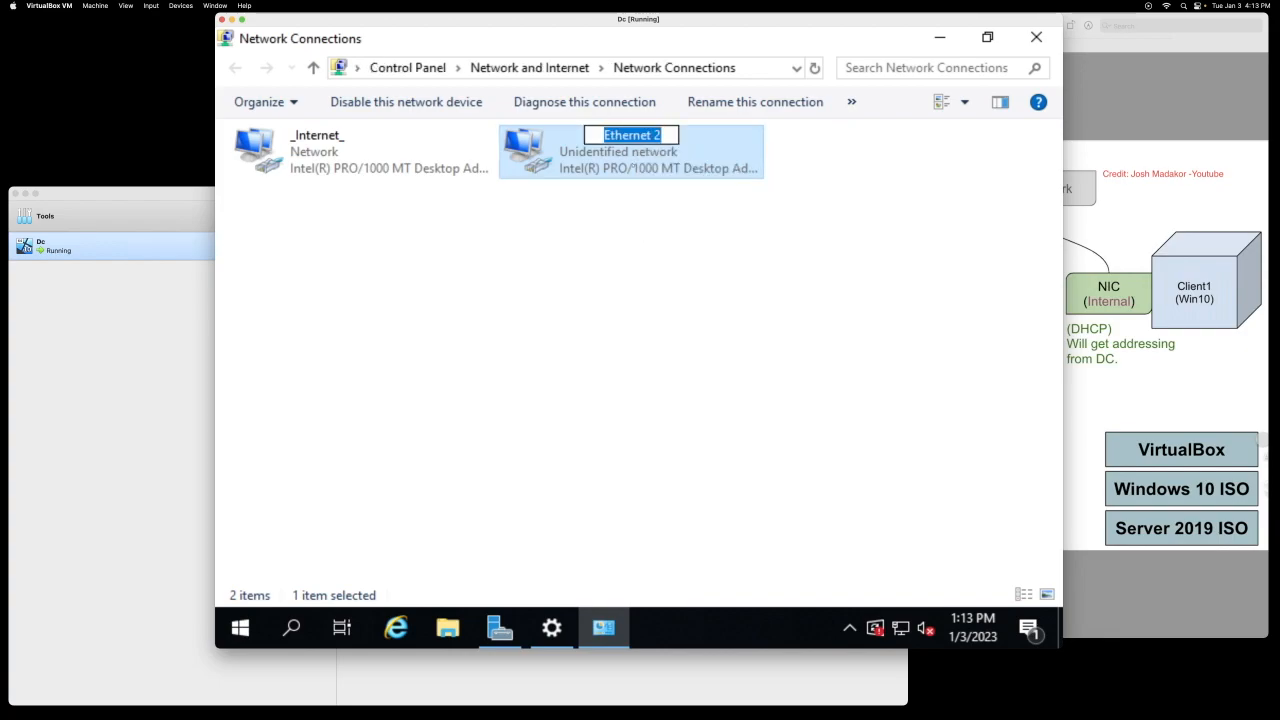
{"action": "type", "text": "_Internal_"}
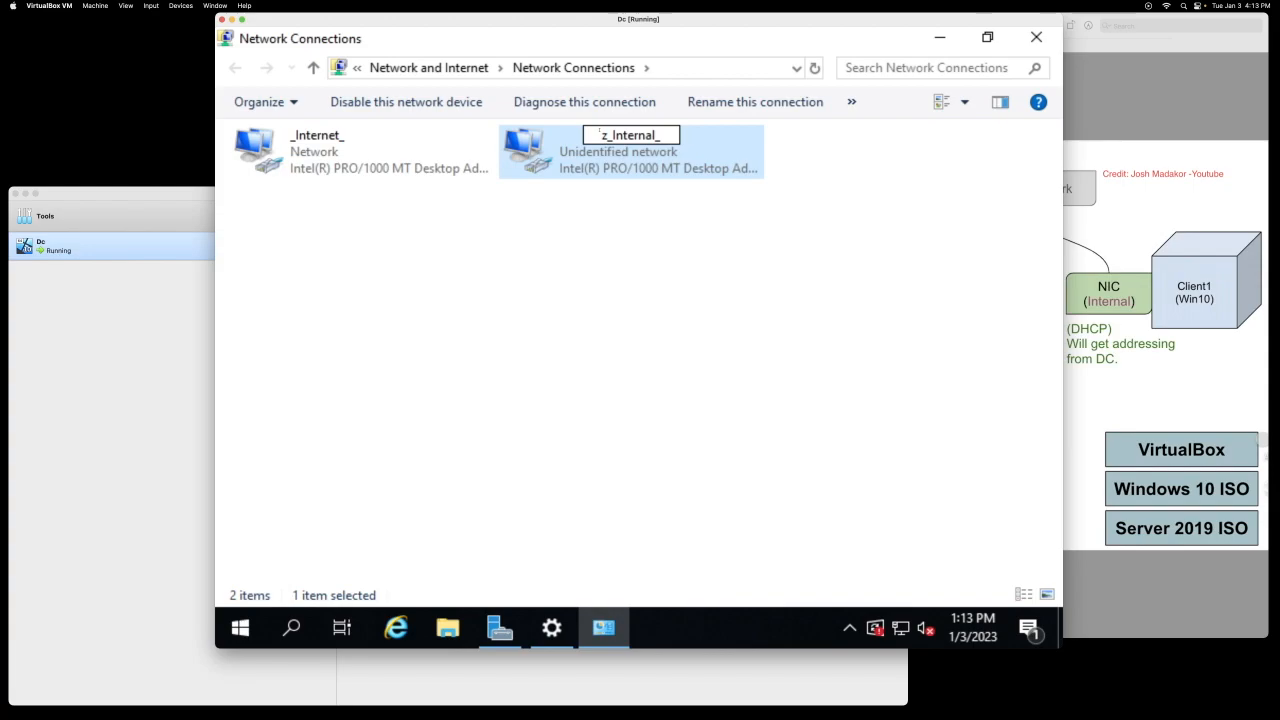
{"action": "key", "text": "Right"}
{"action": "key", "text": "Right"}
{"action": "key", "text": "Right"}
{"action": "key", "text": "Right"}
{"action": "key", "text": "Right"}
{"action": "key", "text": "Right"}
{"action": "key", "text": "Right"}
{"action": "key", "text": "Right"}
{"action": "key", "text": "Right"}
{"action": "key", "text": "Right"}
{"action": "type", "text": "z"}
{"action": "key", "text": "Return"}
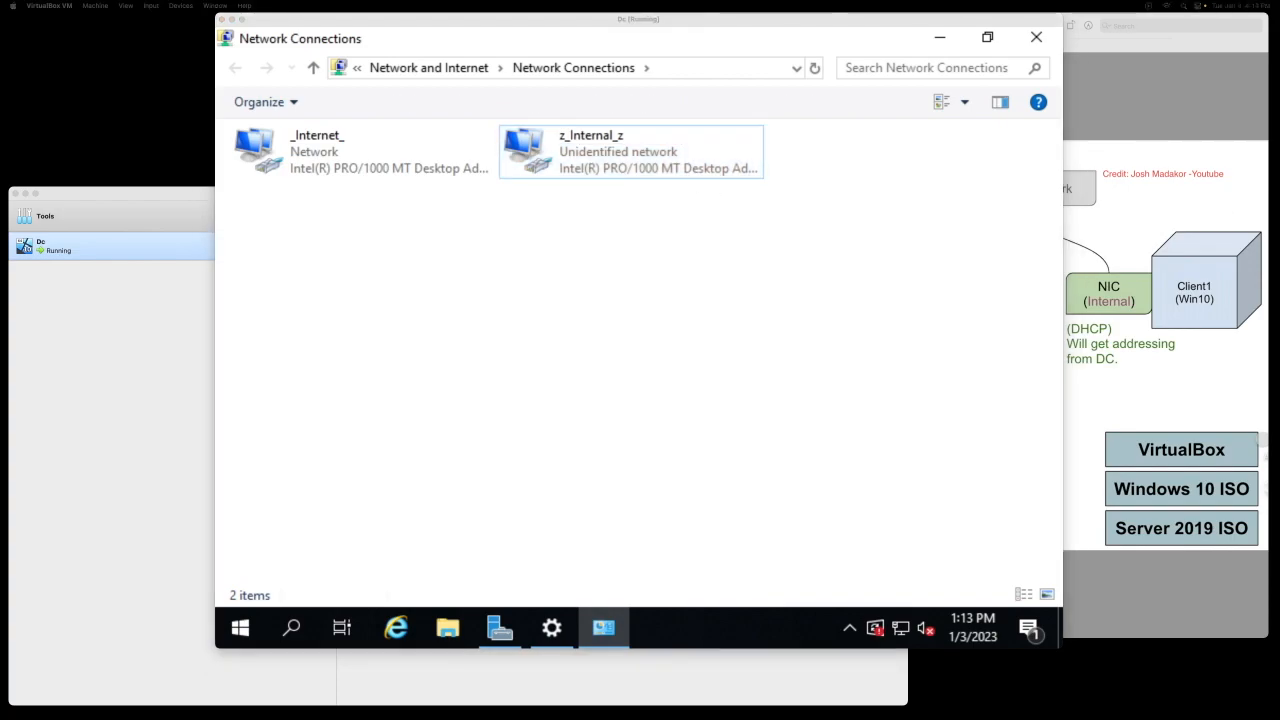
{"action": "right_click", "coordinate": [614, 158]}
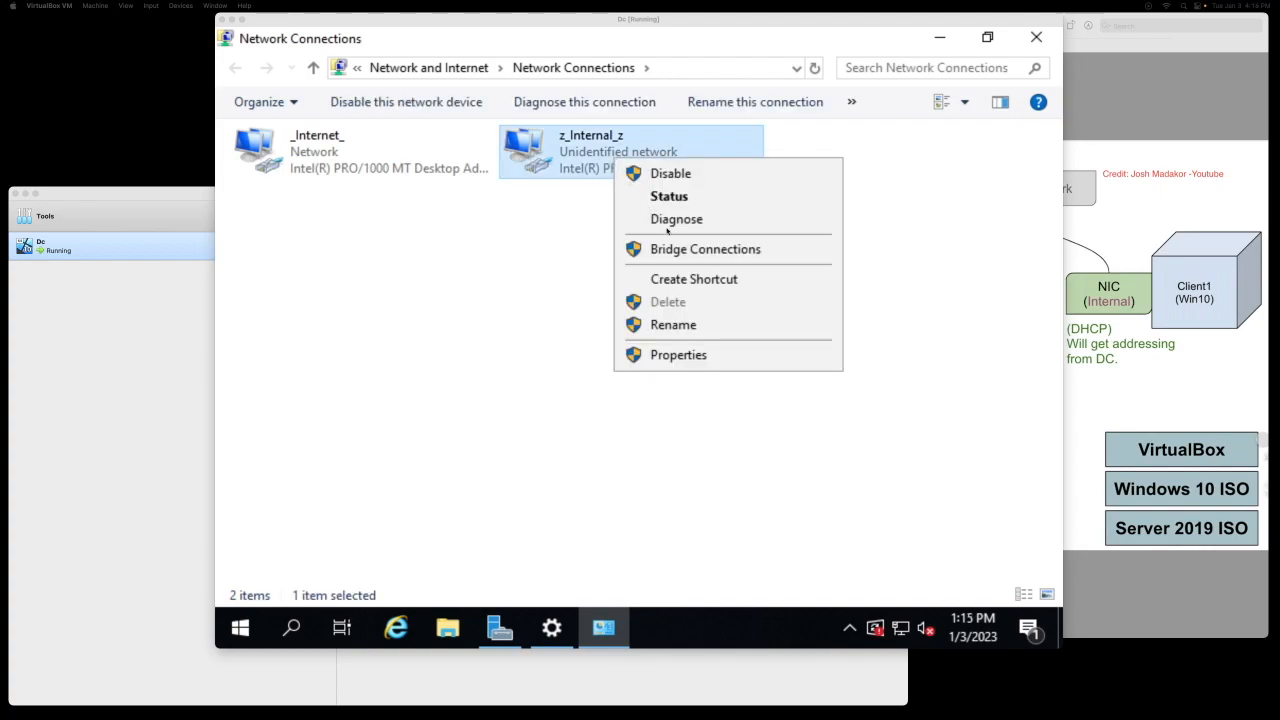
Step: Open z_Internal_z's IPv4 properties and switch to a manually set IP address
{"action": "left_click", "coordinate": [667, 355]}
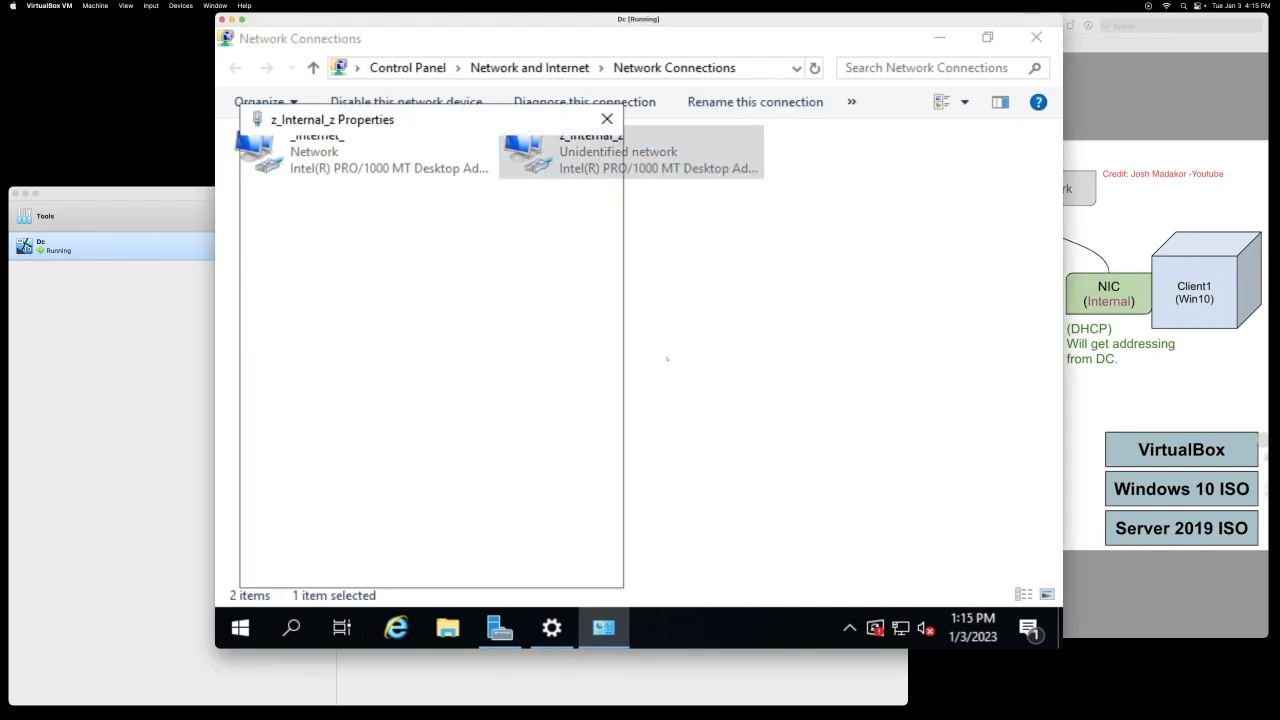
{"action": "left_click_drag", "start_coordinate": [429, 122], "coordinate": [730, 128]}
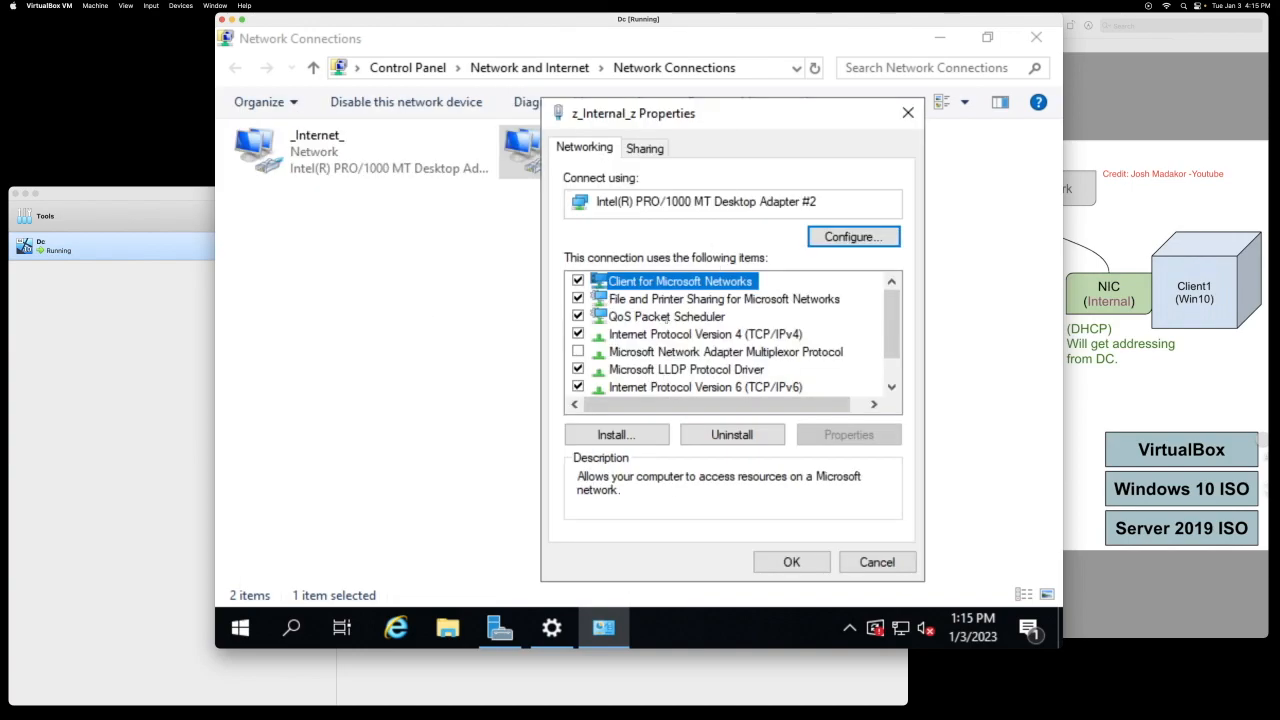
{"action": "double_click", "coordinate": [657, 336]}
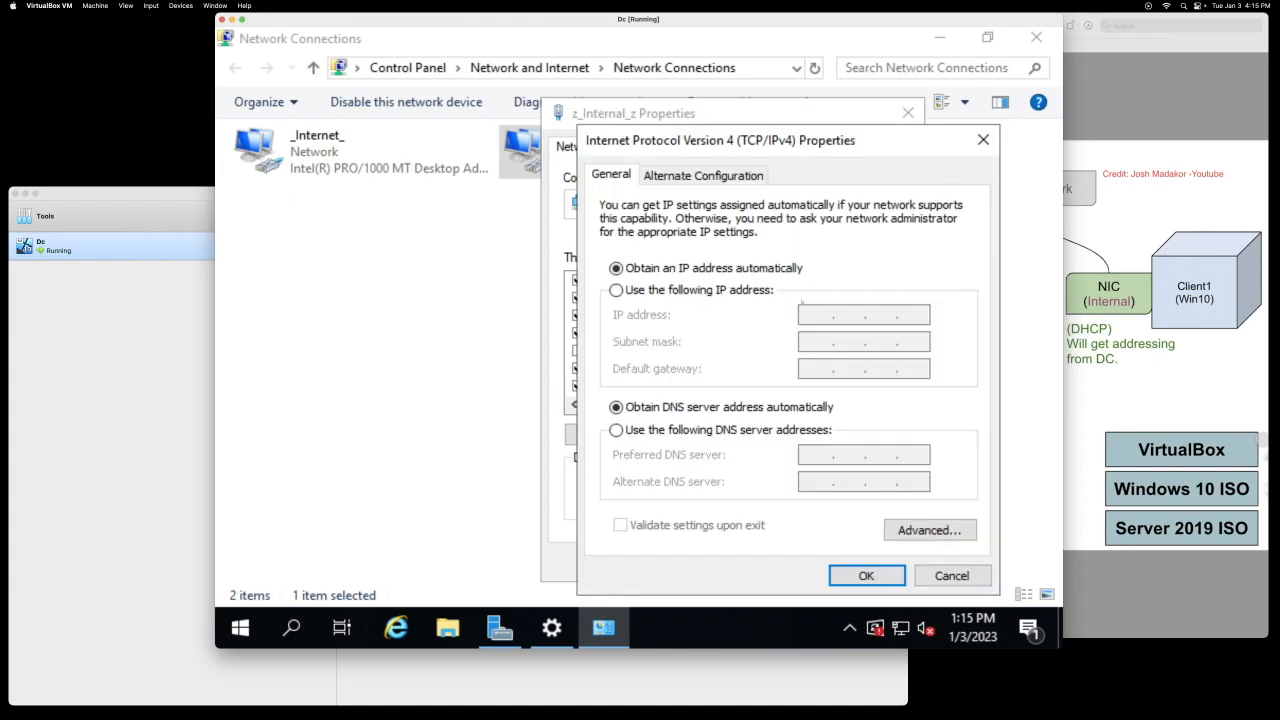
{"action": "left_click", "coordinate": [616, 290]}
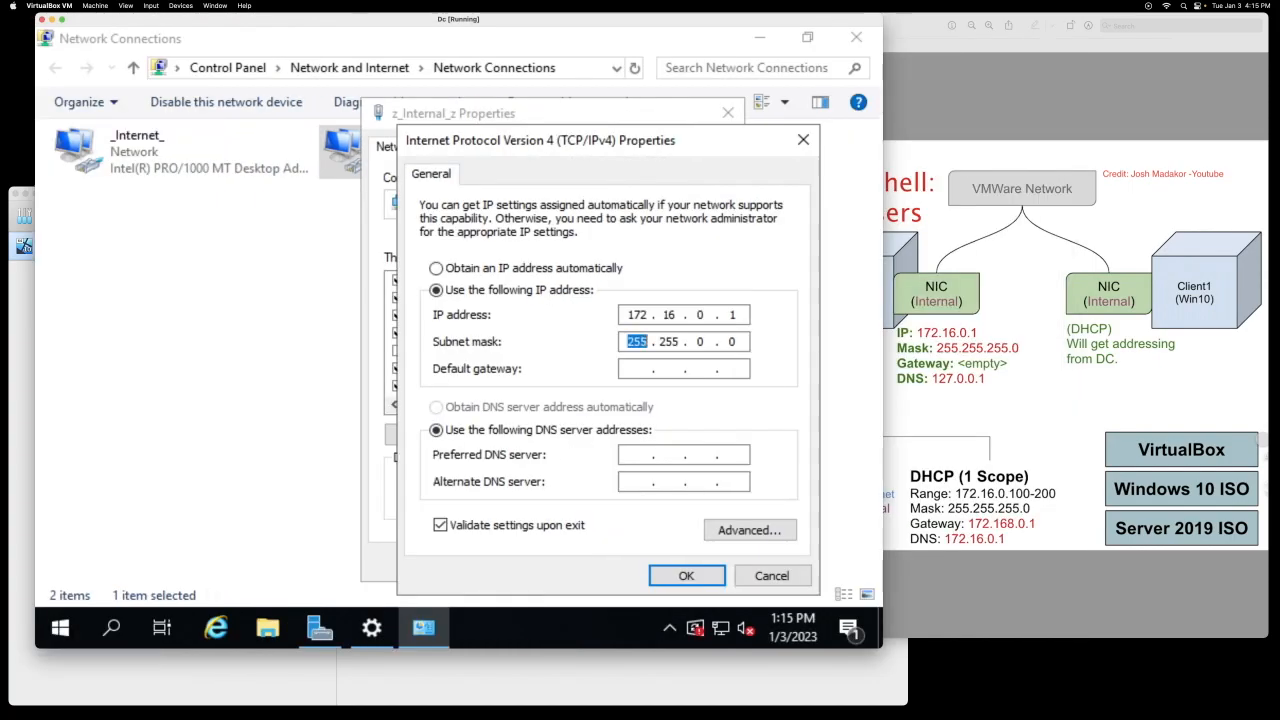
{"action": "key", "text": "Tab"}
{"action": "key", "text": "shift+Tab"}
{"action": "key", "text": "Tab"}
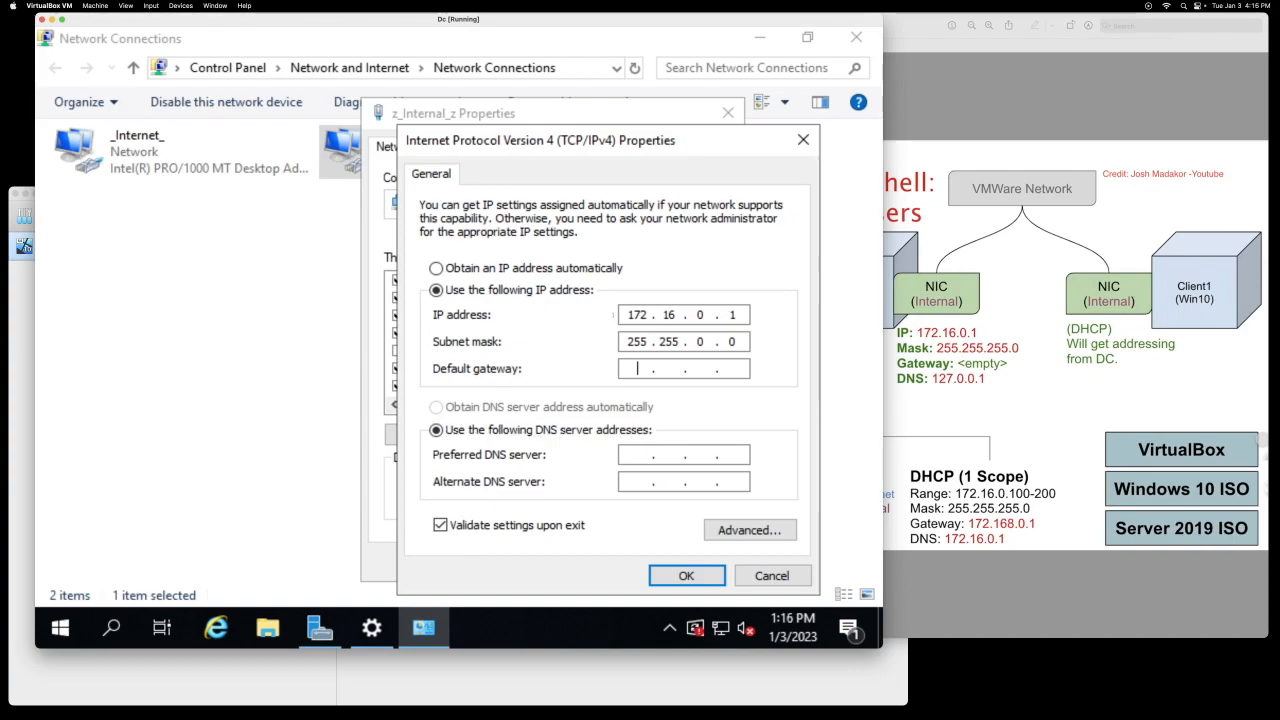
Step: Set subnet mask 255.255.255.0 and preferred DNS 127.0.0.1, then save the adapter settings
{"action": "double_click", "coordinate": [699, 341]}
{"action": "type", "text": "025 . 5"}
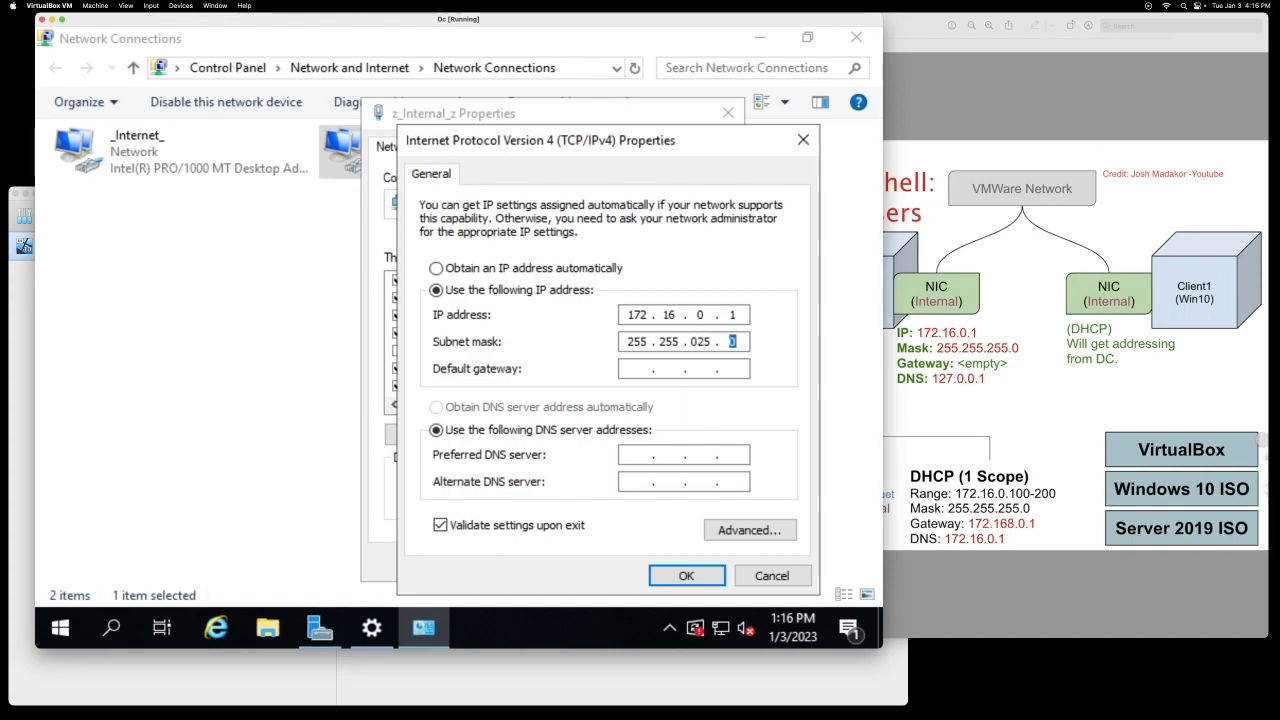
{"action": "key", "text": "BackSpace"}
{"action": "key", "text": "BackSpace"}
{"action": "key", "text": "BackSpace"}
{"action": "key", "text": "BackSpace"}
{"action": "type", "text": "2550"}
{"action": "left_click", "coordinate": [634, 452]}
{"action": "type", "text": "127"}
{"action": "type", "text": "0"}
{"action": "type", "text": "0 ."}
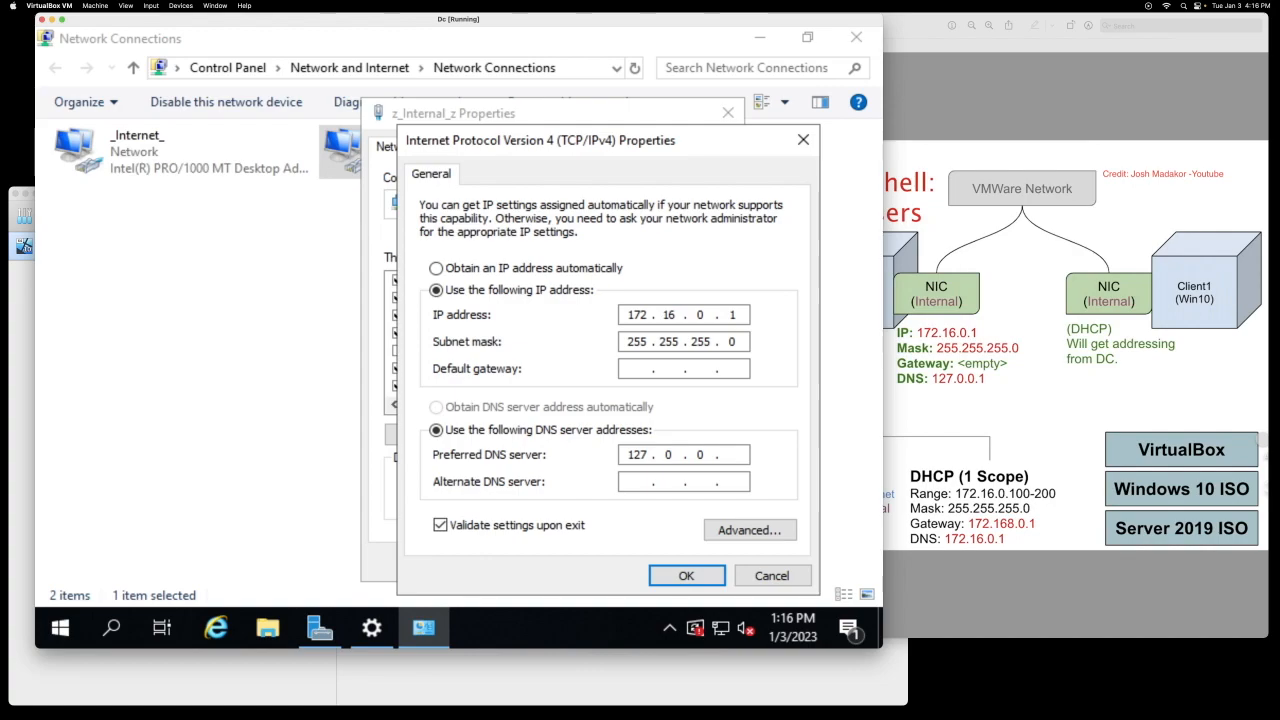
{"action": "type", "text": "1"}
{"action": "left_click", "coordinate": [686, 577]}
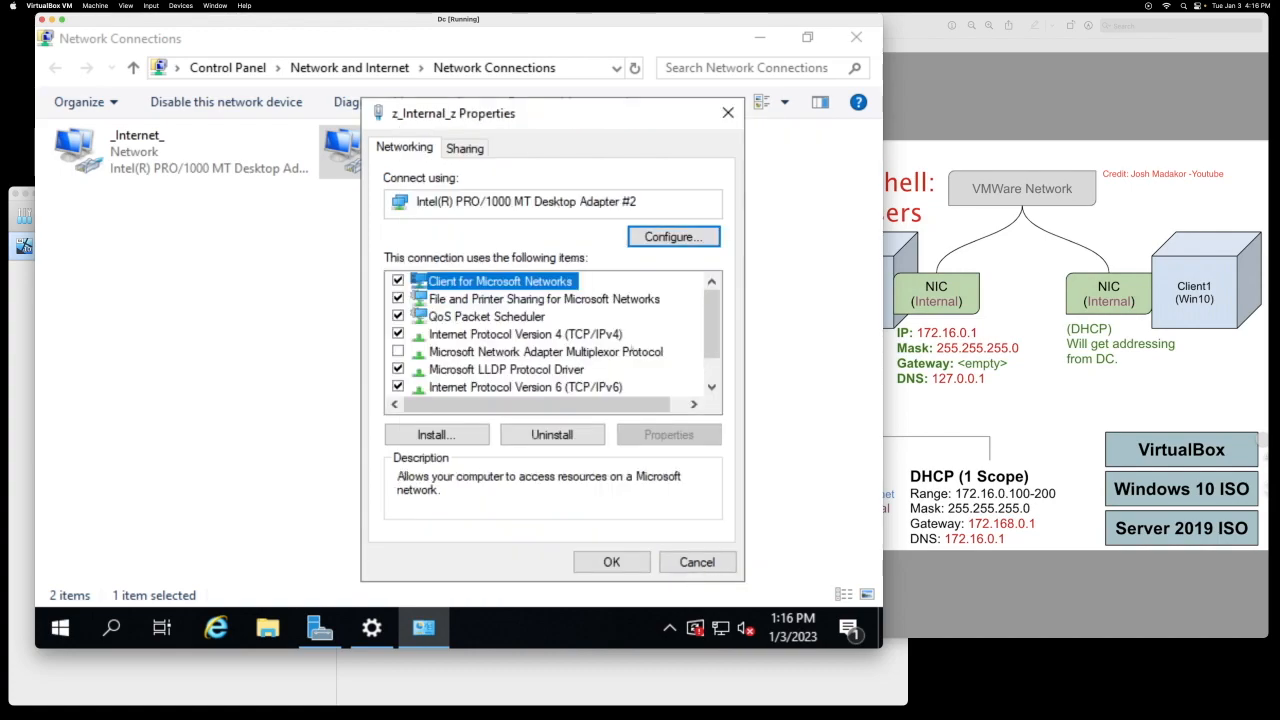
{"action": "left_click", "coordinate": [604, 556]}
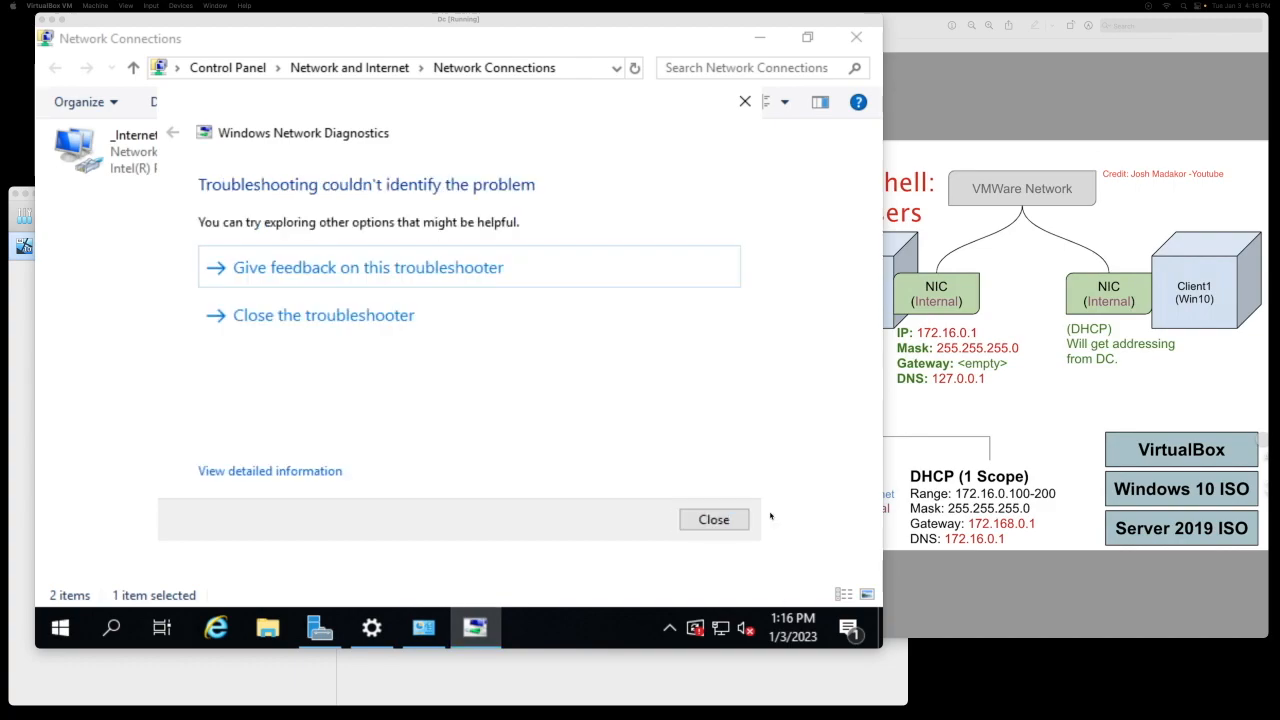
{"action": "left_click", "coordinate": [712, 517]}
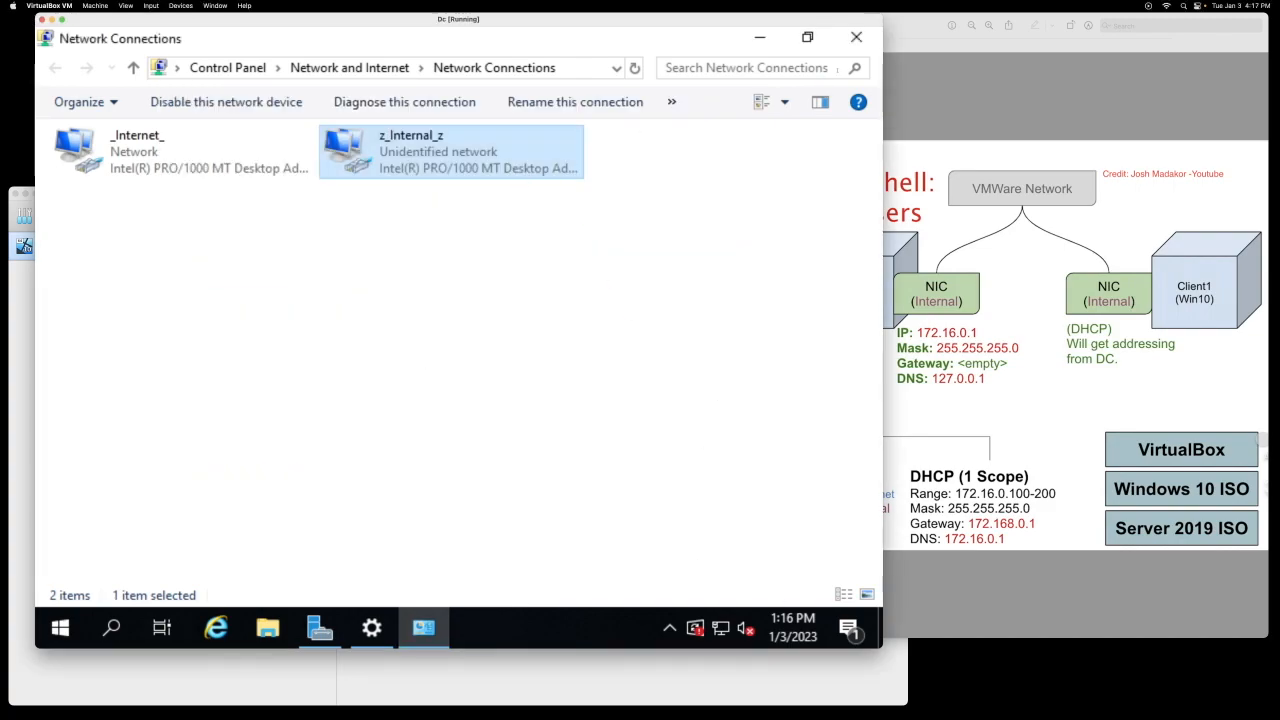
Step: Close the network windows and open the System About page
{"action": "left_click", "coordinate": [856, 38]}
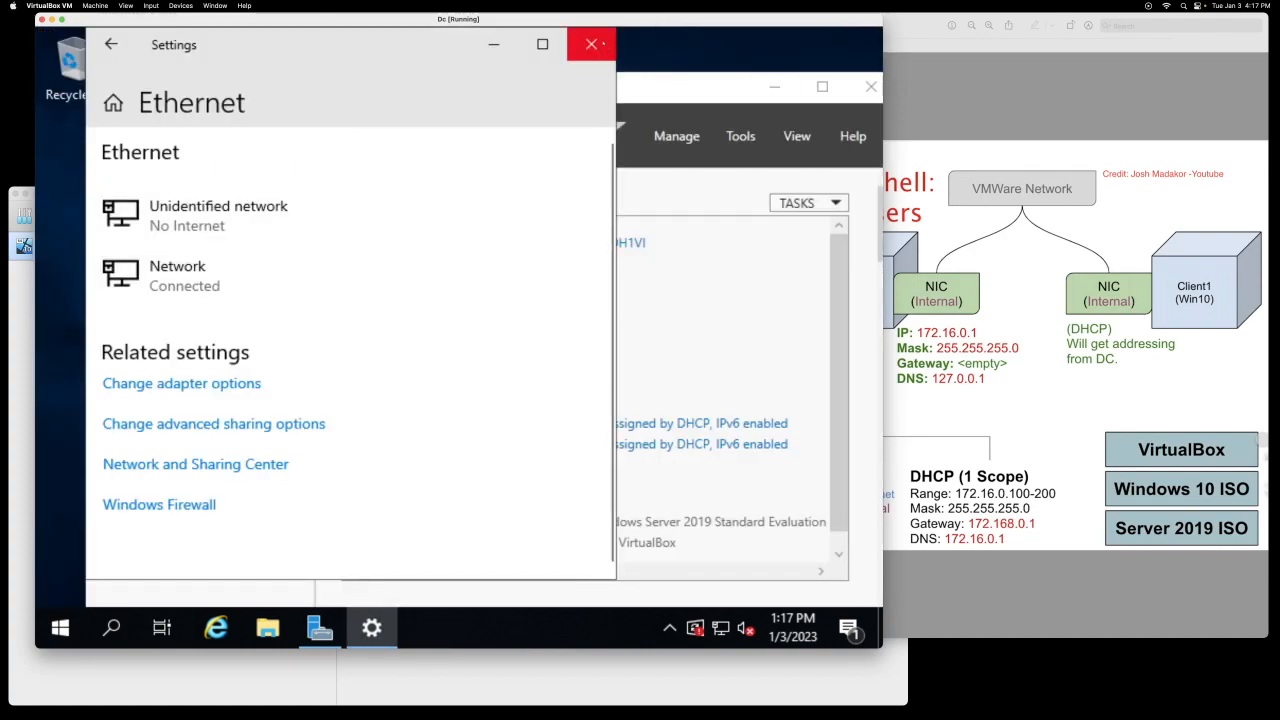
{"action": "left_click", "coordinate": [591, 44]}
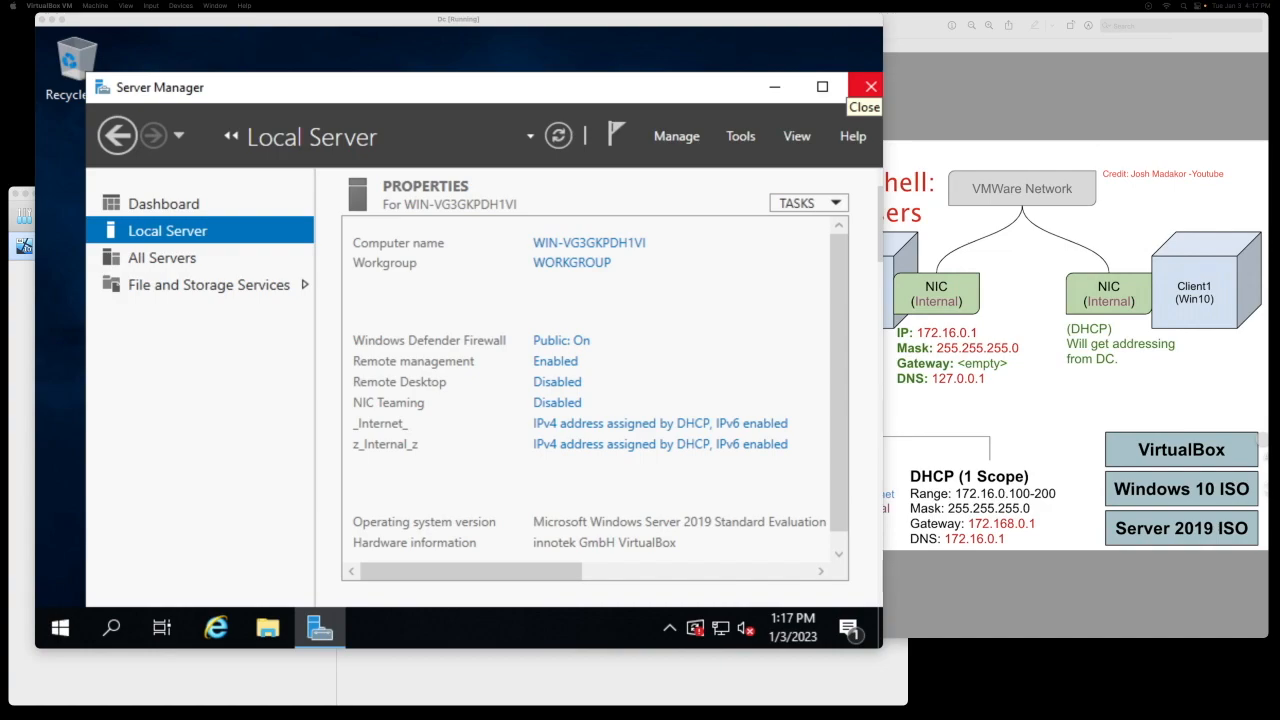
{"action": "right_click", "coordinate": [60, 627]}
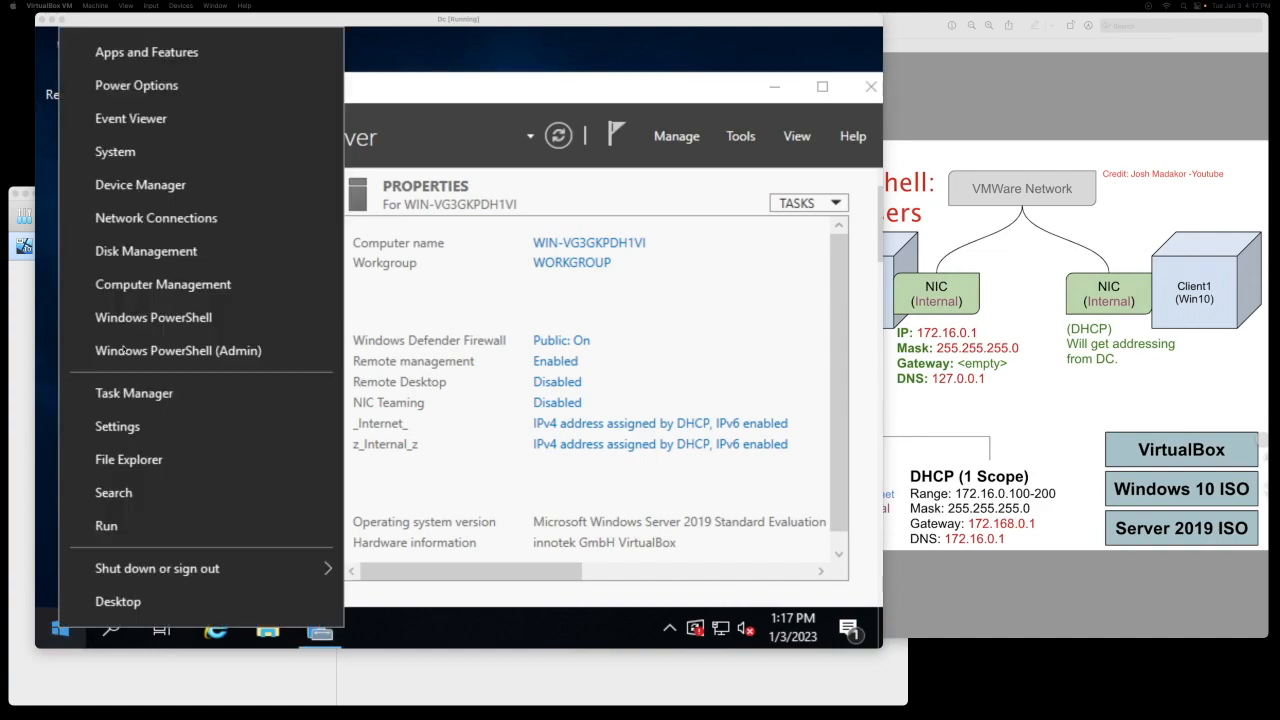
{"action": "left_click", "coordinate": [115, 151]}
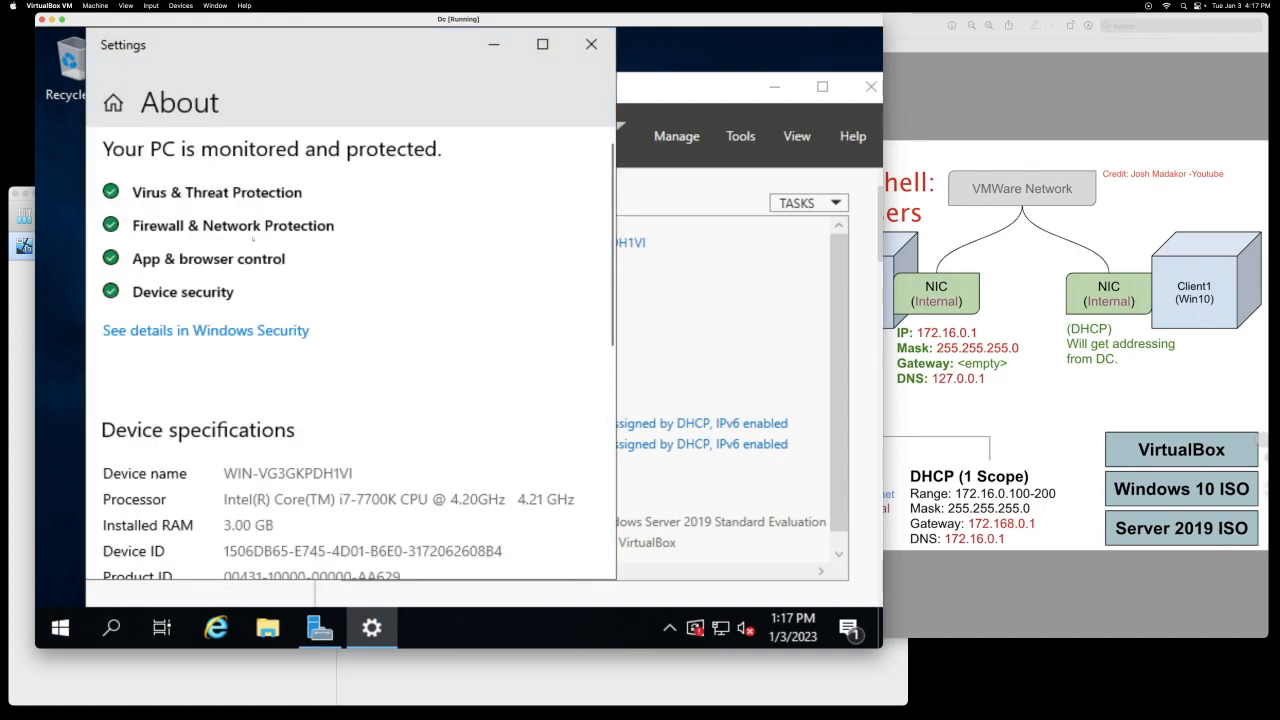
{"action": "scroll", "coordinate": [243, 379], "scroll_direction": "down", "scroll_amount": 10}
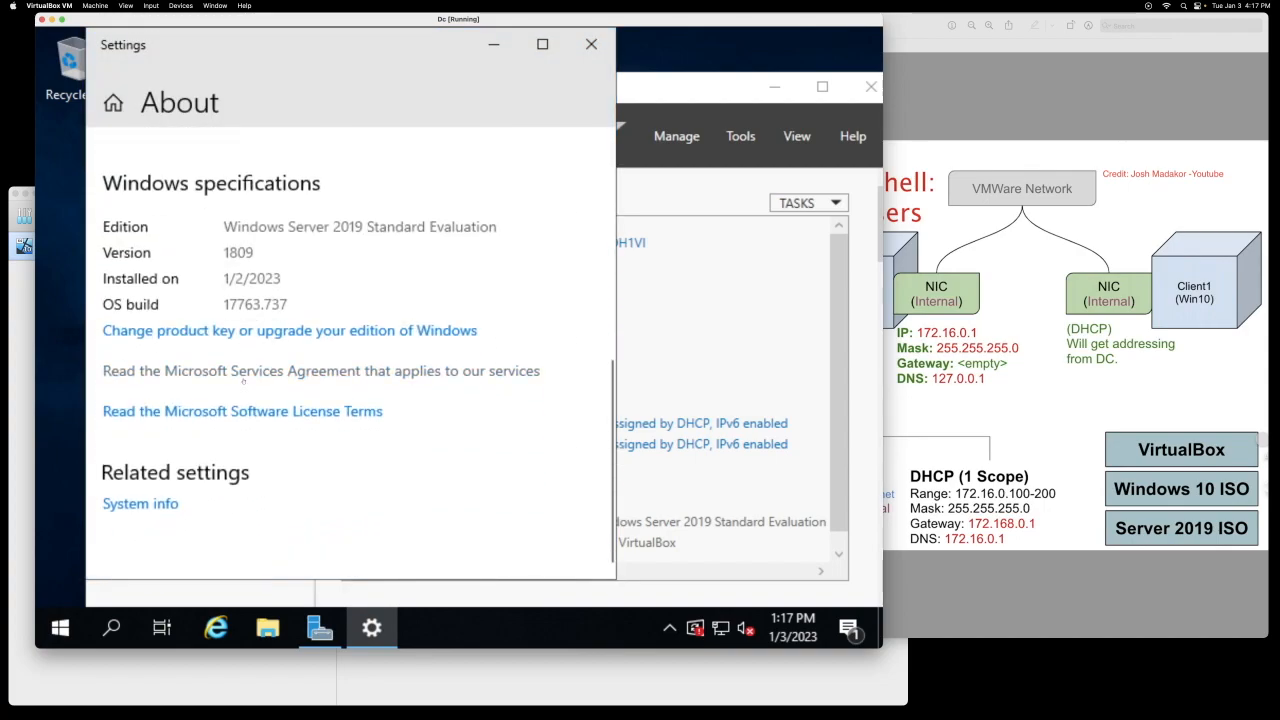
{"action": "scroll", "coordinate": [244, 380], "scroll_direction": "up", "scroll_amount": 8}
{"action": "scroll", "coordinate": [197, 497], "scroll_direction": "down", "scroll_amount": 5}
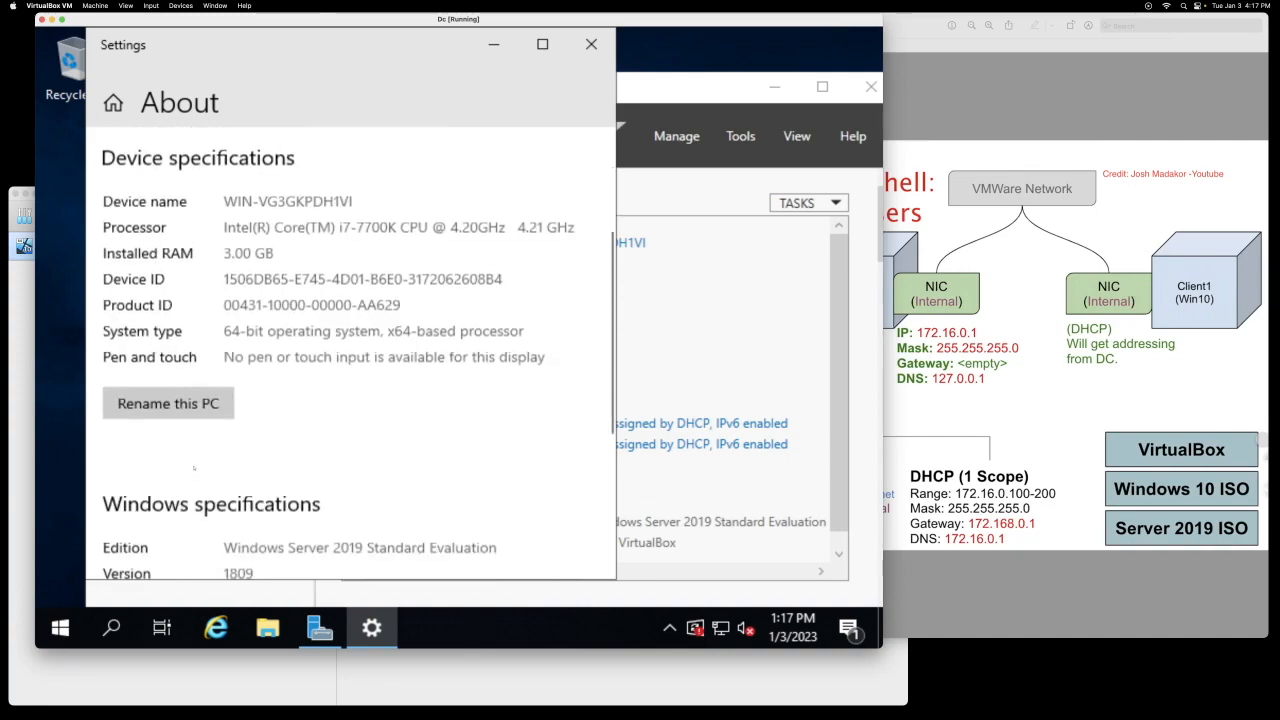
Step: Rename the computer to DC and restart now to apply the new name
{"action": "left_click", "coordinate": [151, 328]}
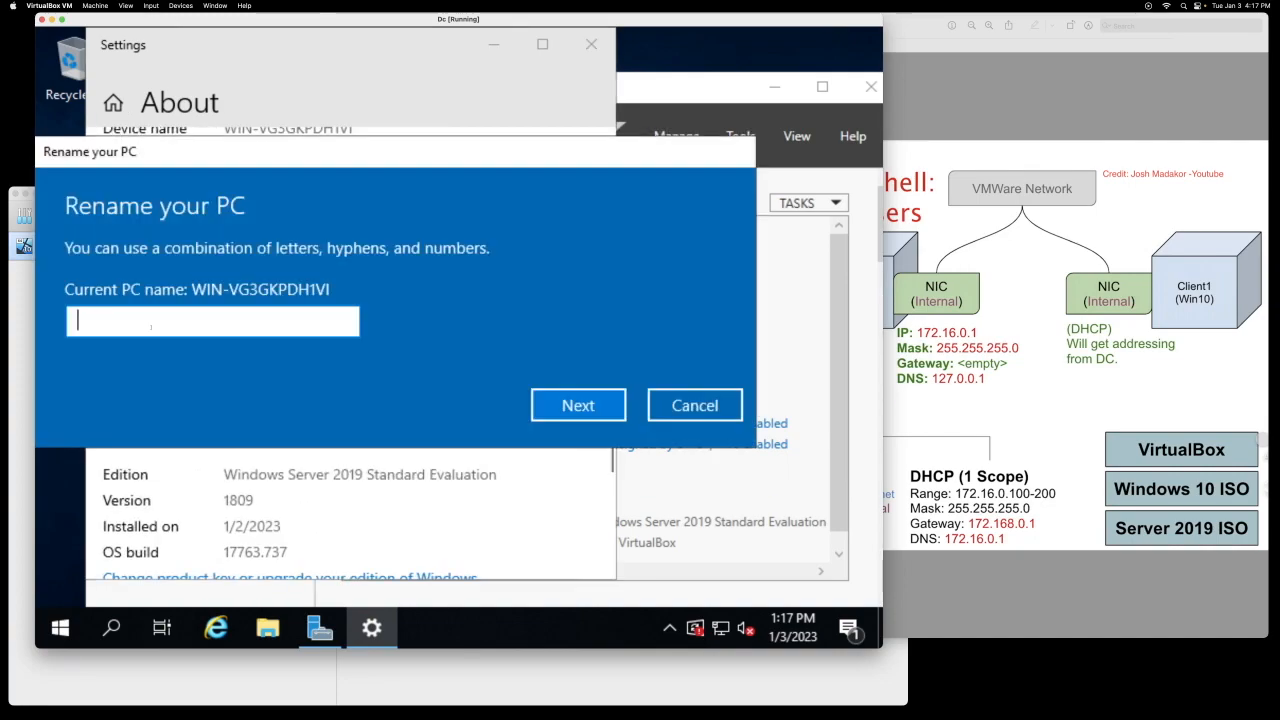
{"action": "type", "text": "DC"}
{"action": "left_click", "coordinate": [580, 405]}
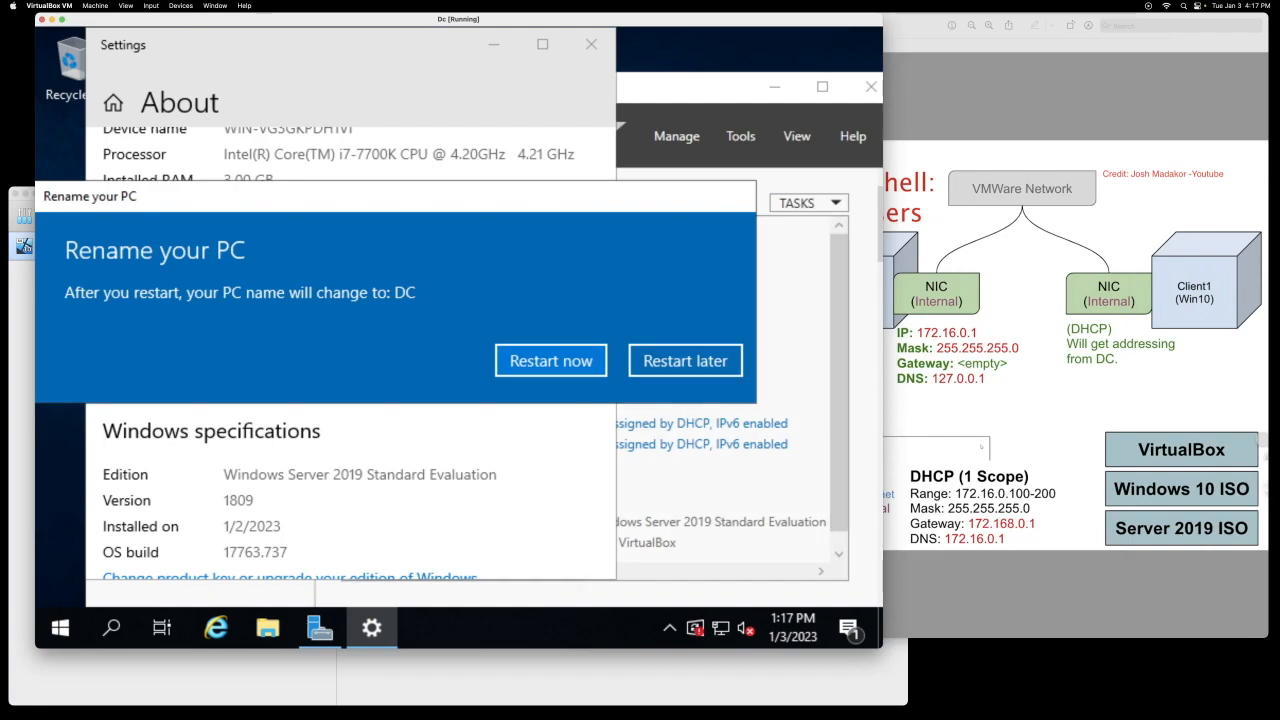
{"action": "left_click", "coordinate": [550, 361]}
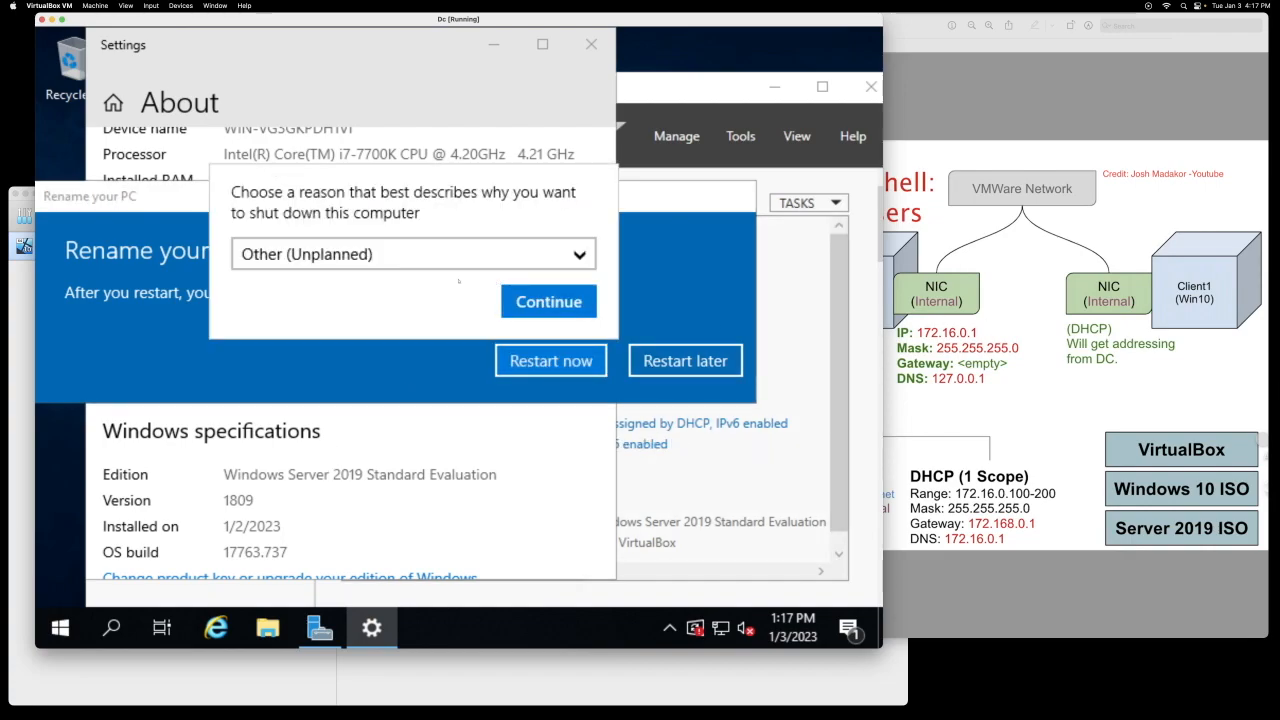
{"action": "left_click", "coordinate": [549, 301]}
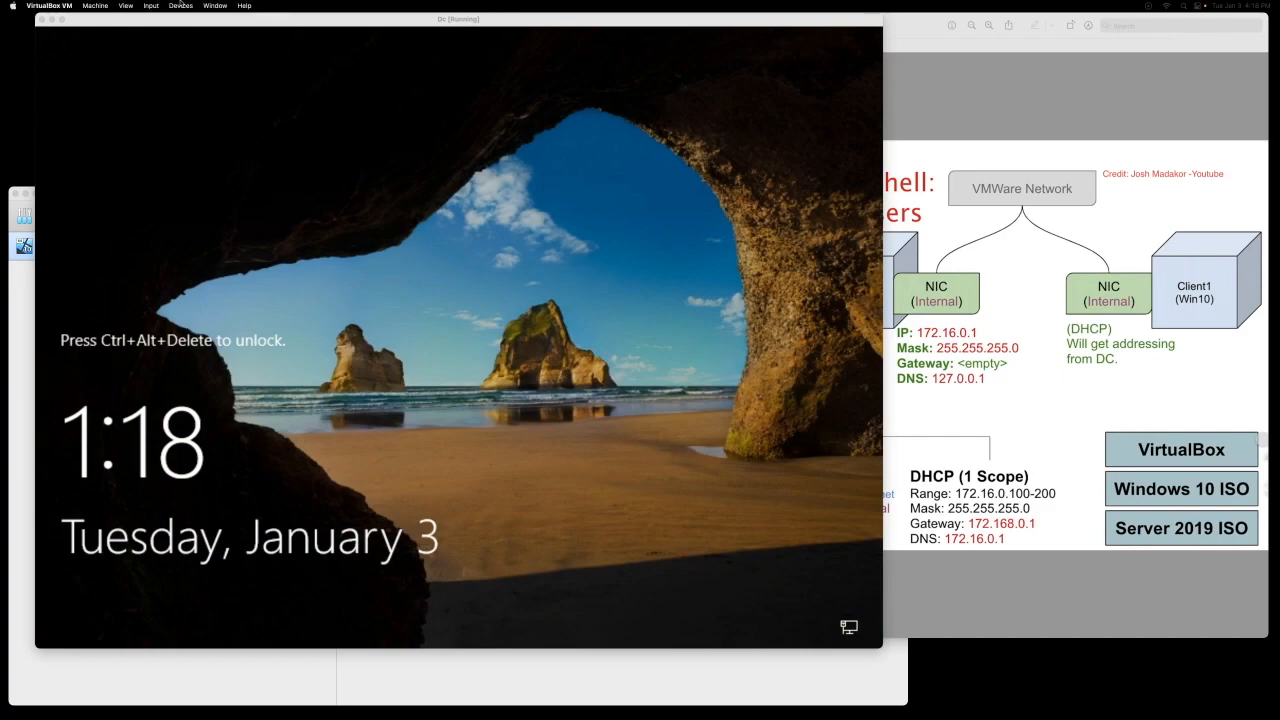
Step: Send Ctrl-Alt-Del via the VirtualBox Input menu and sign in to the renamed server as Administrator
{"action": "left_click", "coordinate": [180, 5]}
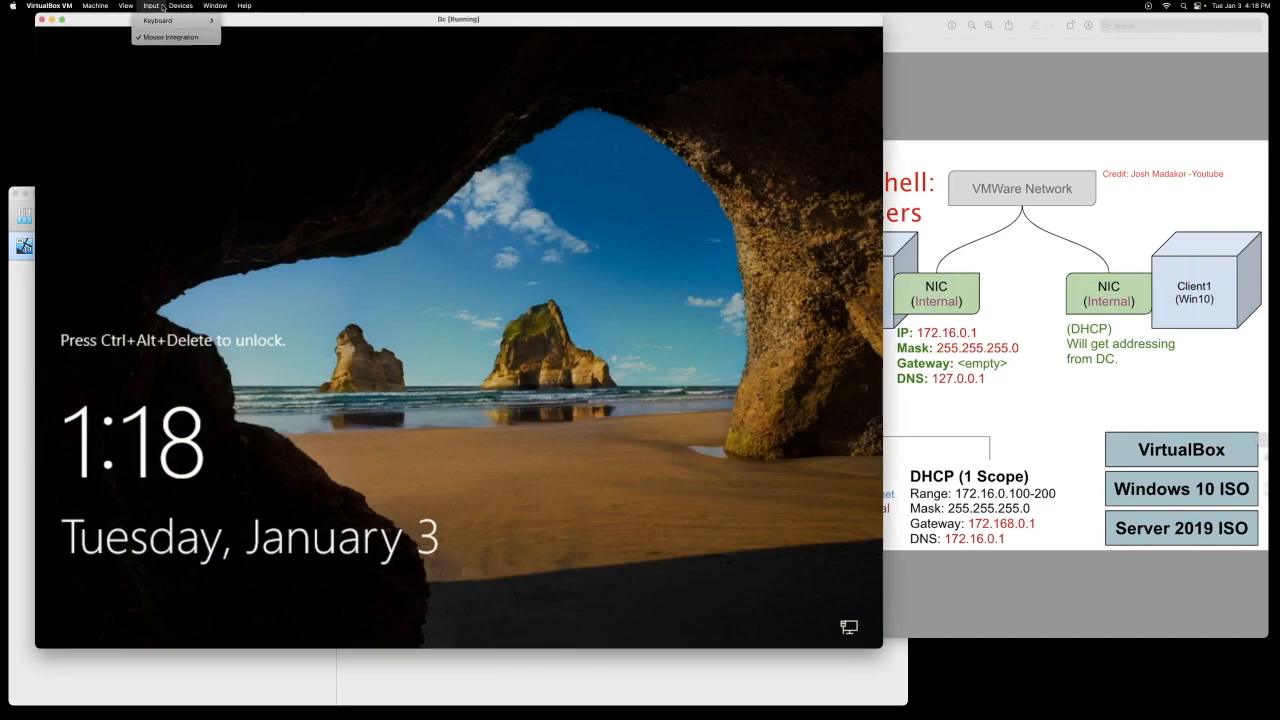
{"action": "mouse_move", "coordinate": [165, 20]}
{"action": "left_click", "coordinate": [243, 48]}
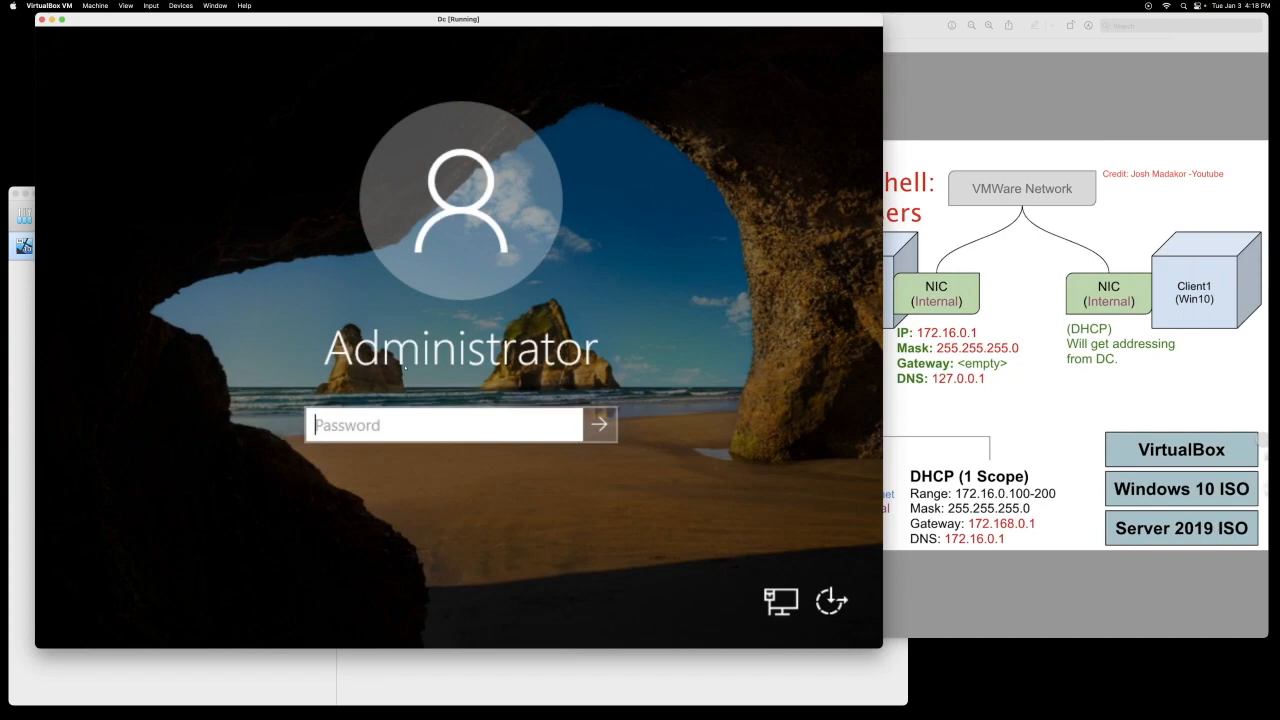
{"action": "type", "text": "Password1"}
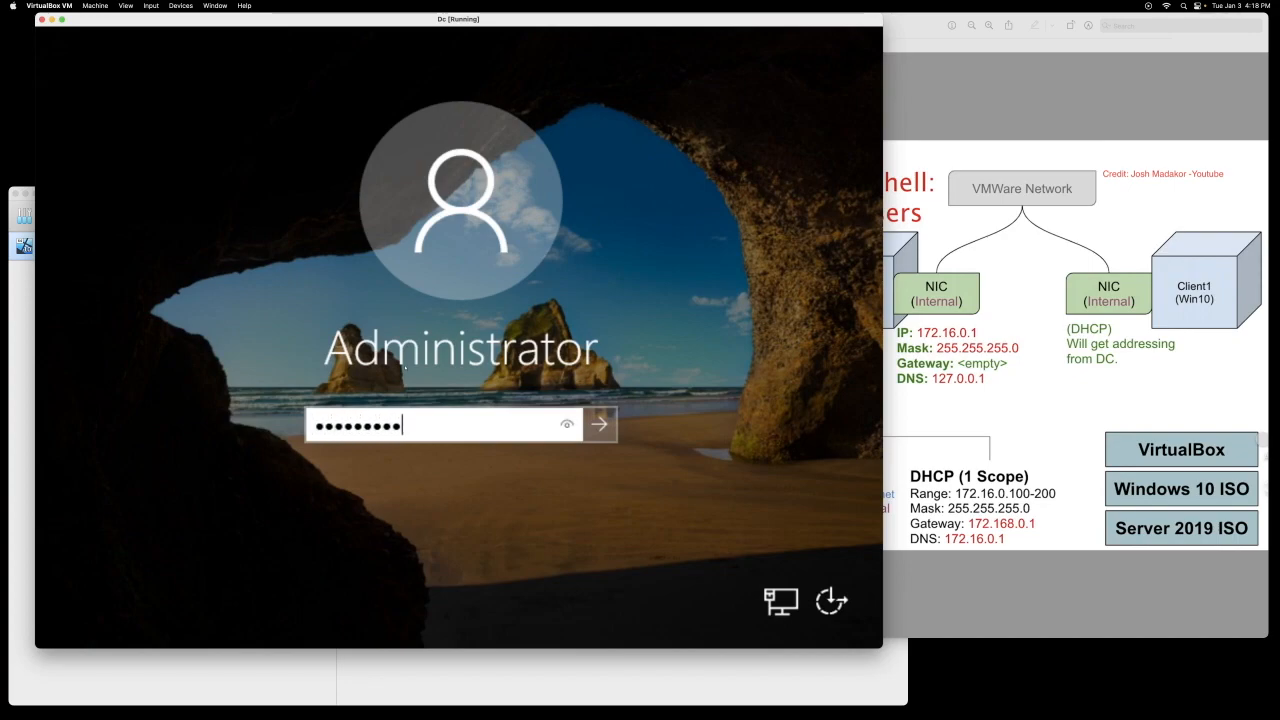
{"action": "key", "text": "Return"}
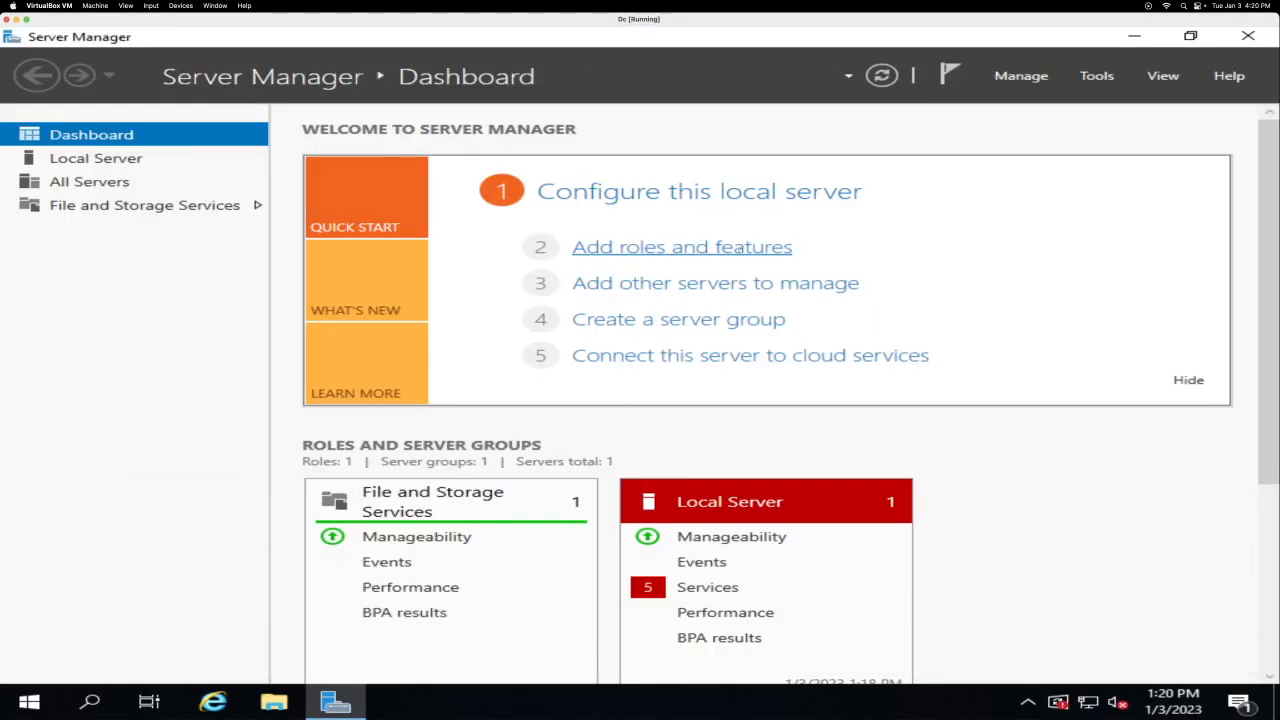
Step: Start the Add Roles and Features wizard and select Active Directory Domain Services with its management features
{"action": "left_click", "coordinate": [720, 248]}
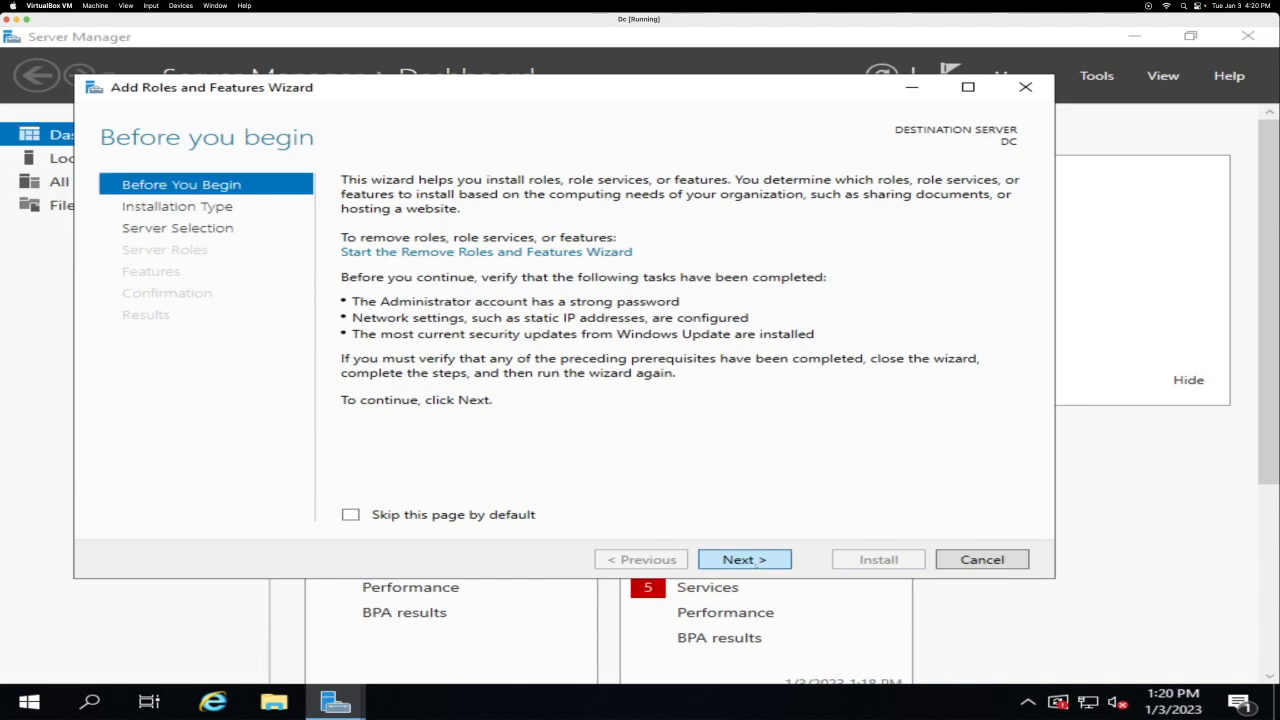
{"action": "left_click", "coordinate": [757, 559]}
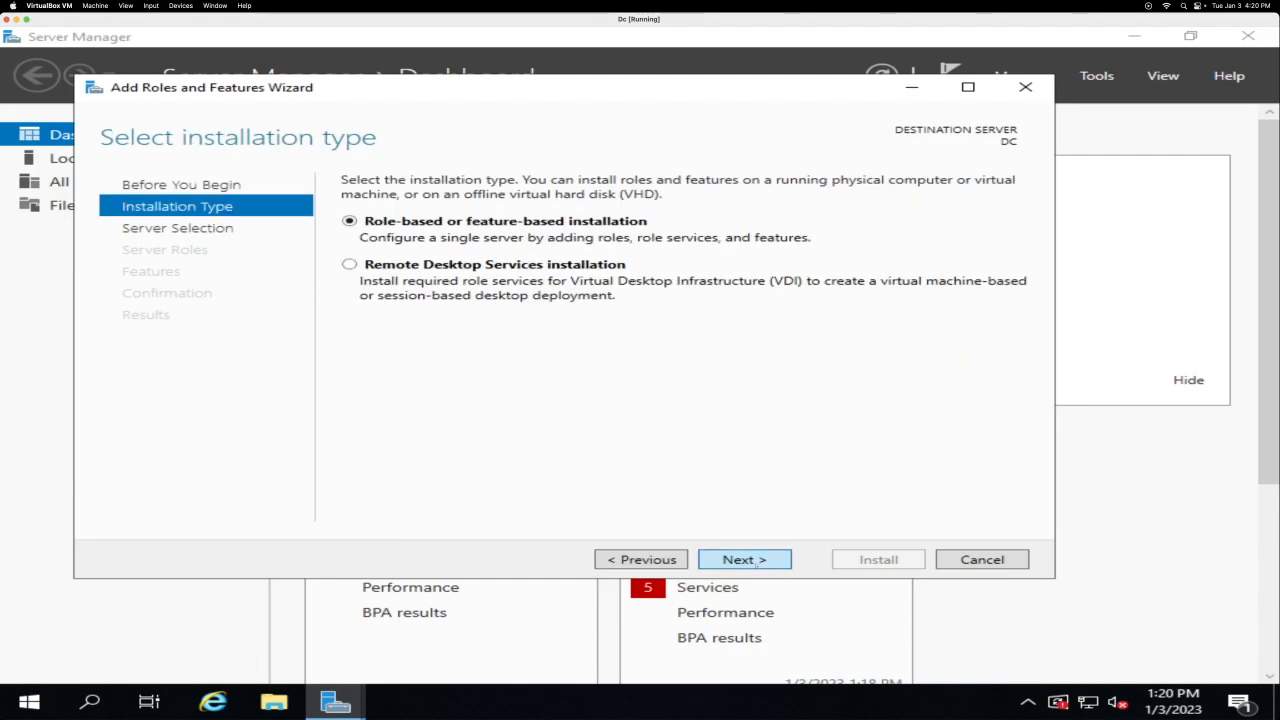
{"action": "left_click", "coordinate": [757, 561]}
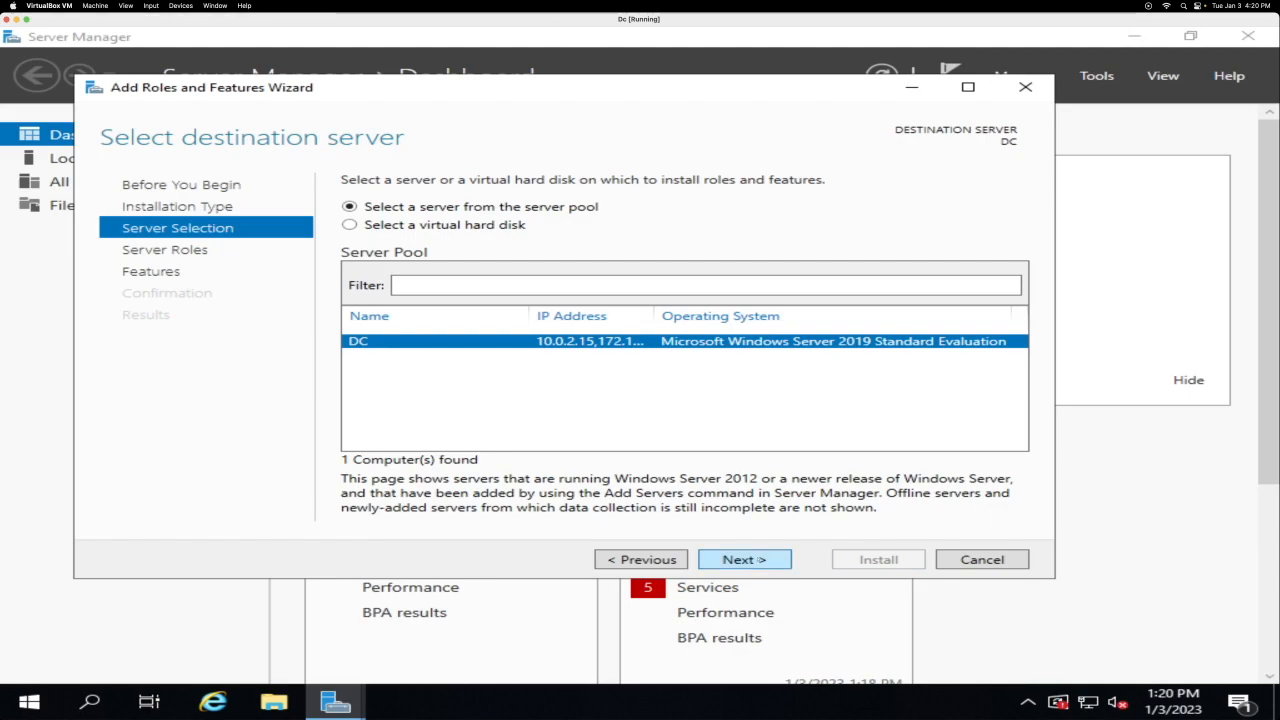
{"action": "left_click", "coordinate": [759, 557]}
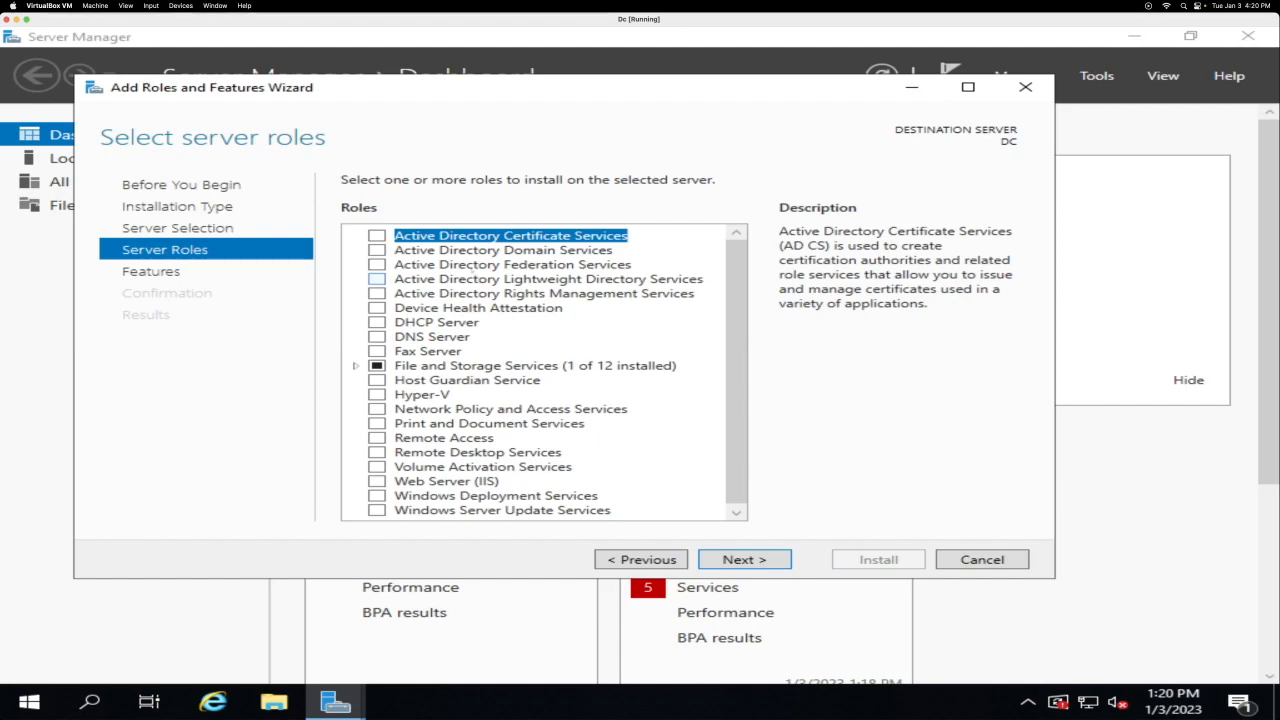
{"action": "left_click", "coordinate": [377, 250]}
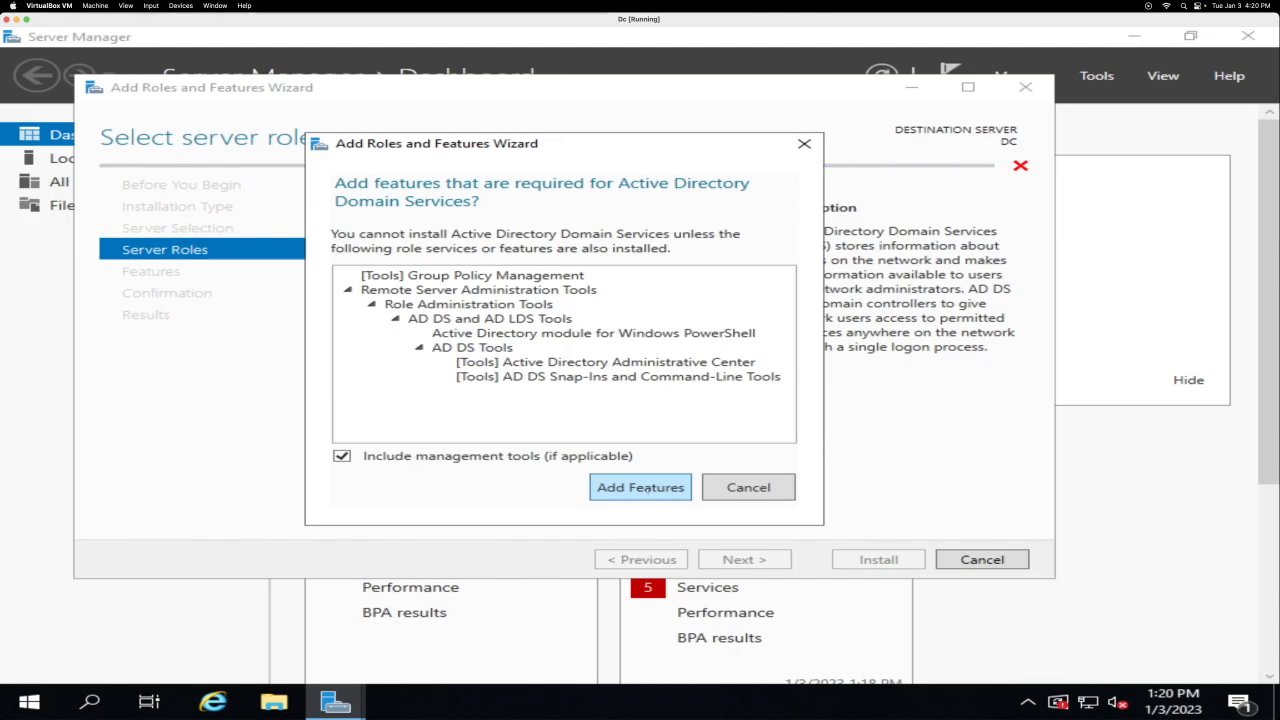
{"action": "left_click", "coordinate": [640, 488]}
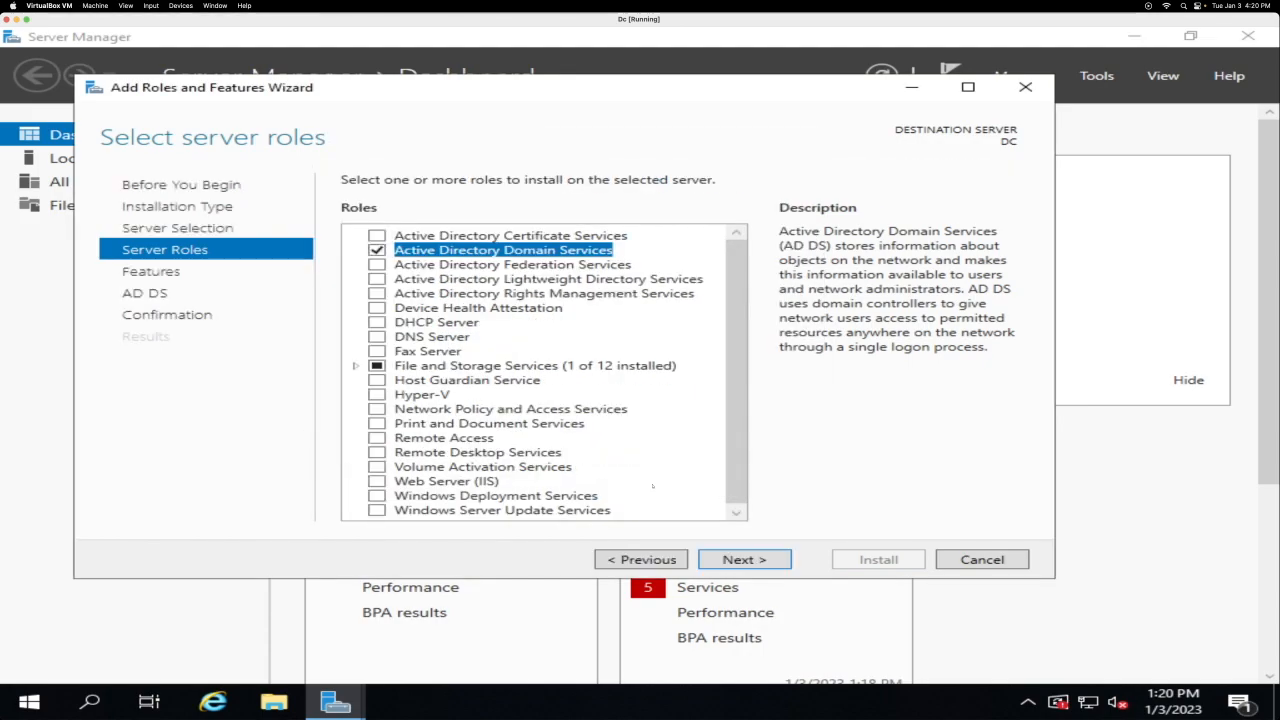
Step: Proceed through the remaining wizard pages, install the AD DS role, and close the wizard
{"action": "left_click", "coordinate": [745, 561]}
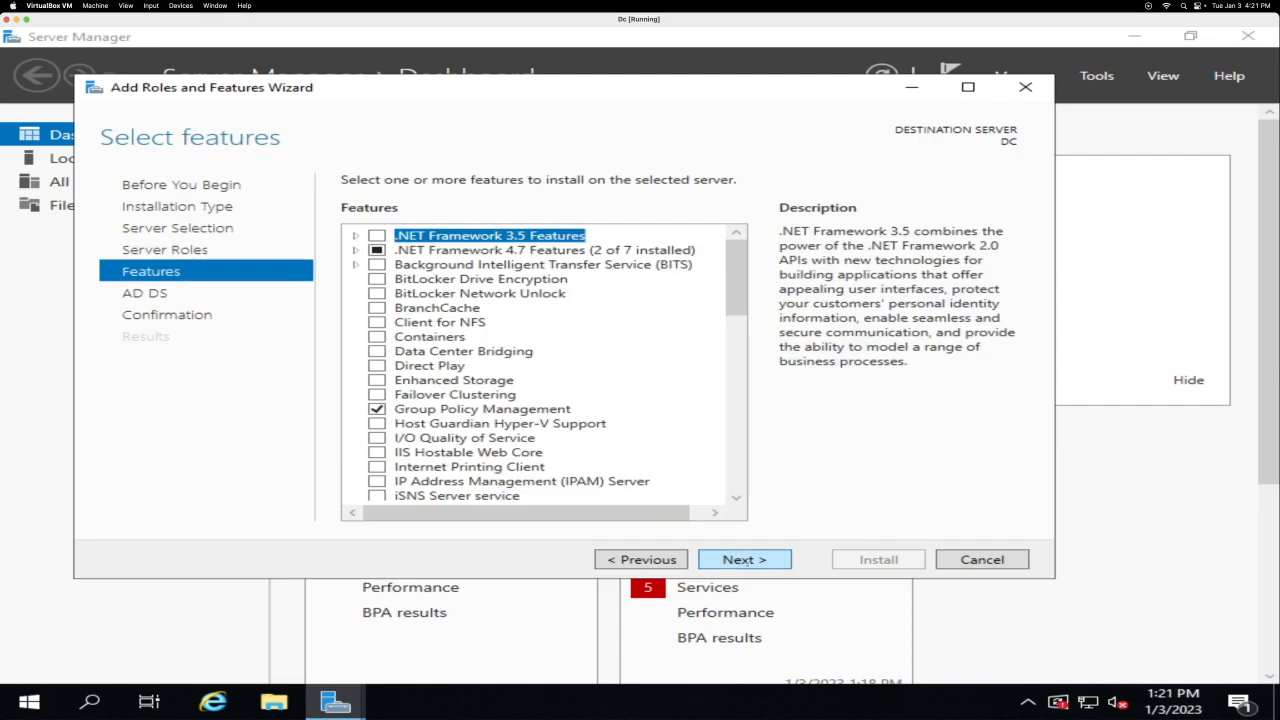
{"action": "left_click", "coordinate": [745, 561]}
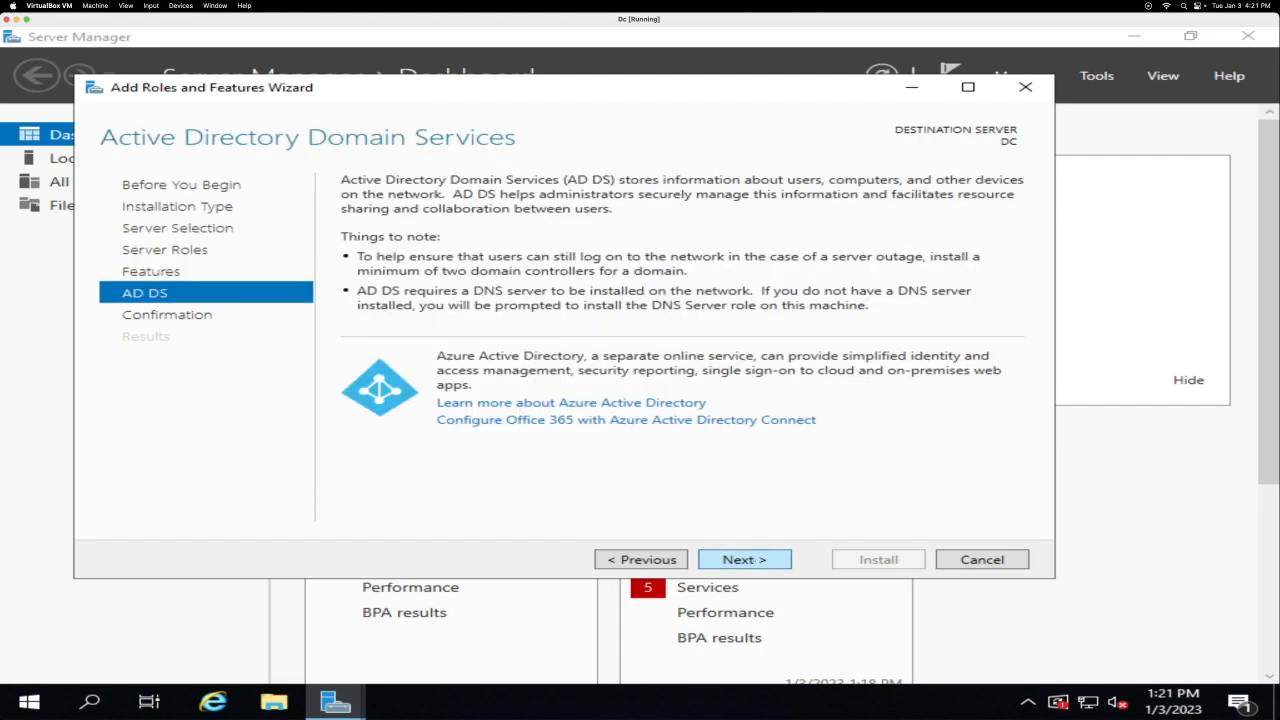
{"action": "left_click", "coordinate": [745, 560]}
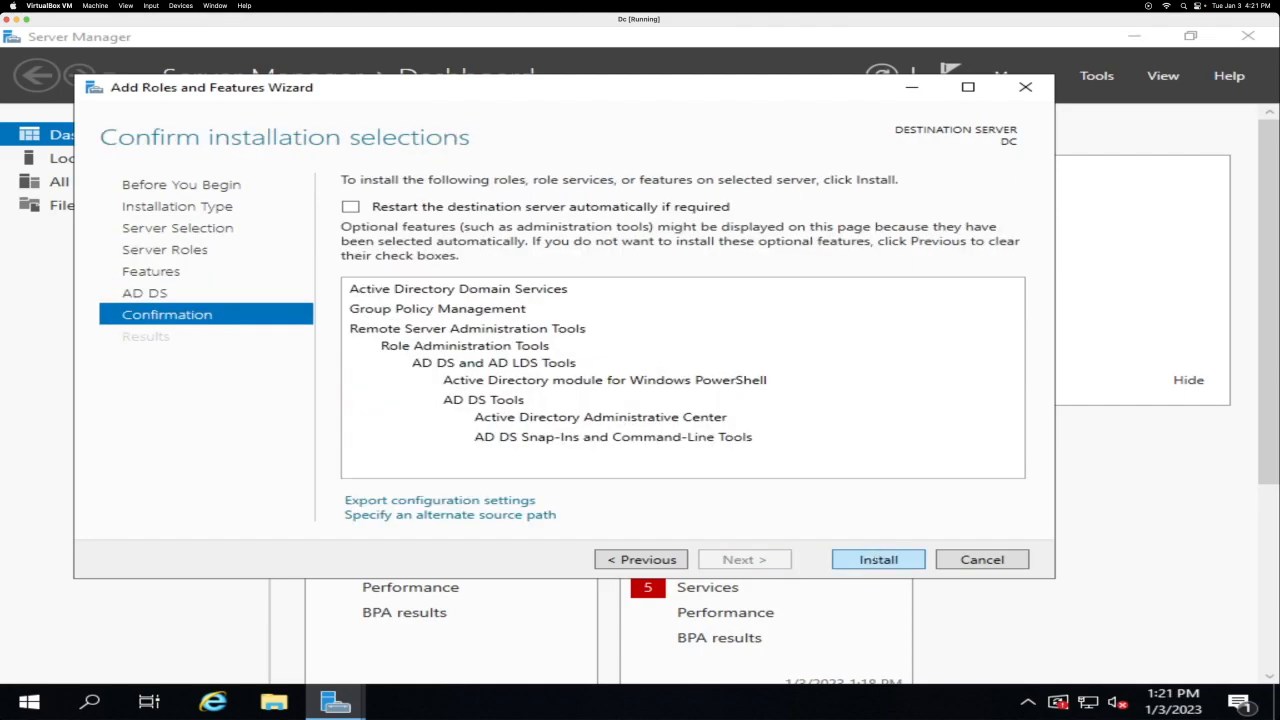
{"action": "left_click", "coordinate": [878, 559]}
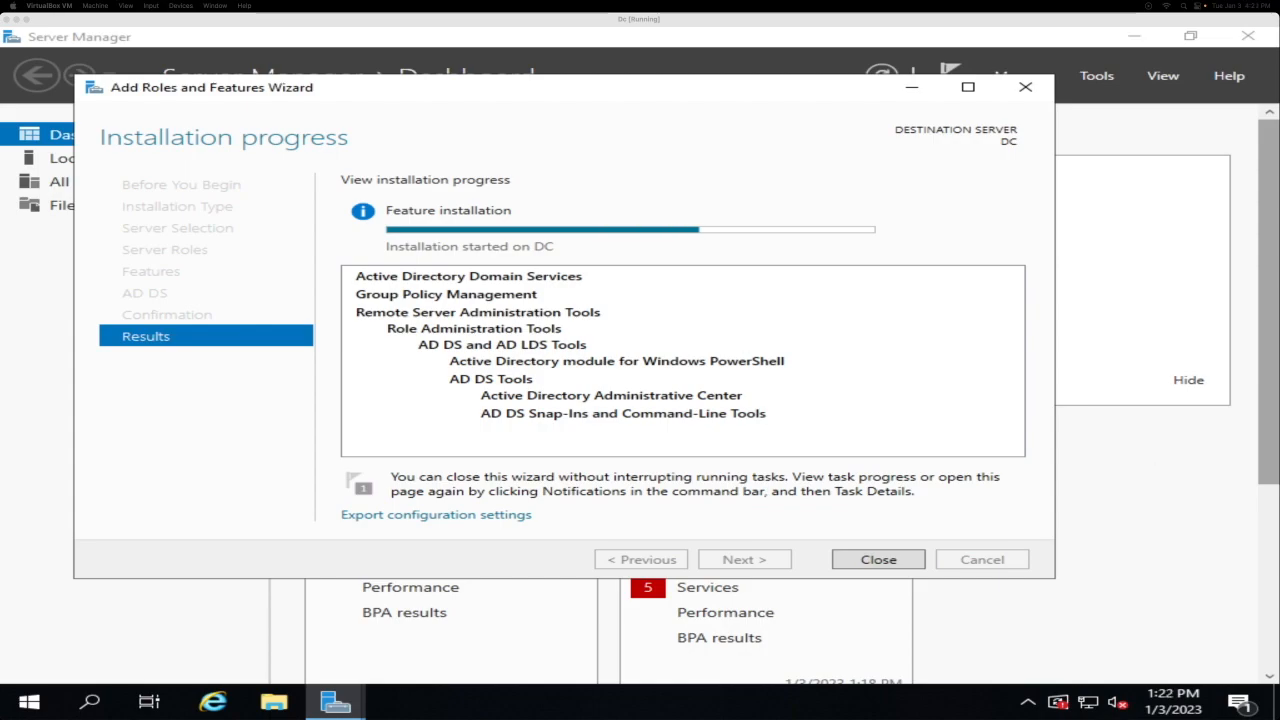
{"action": "left_click", "coordinate": [871, 559]}
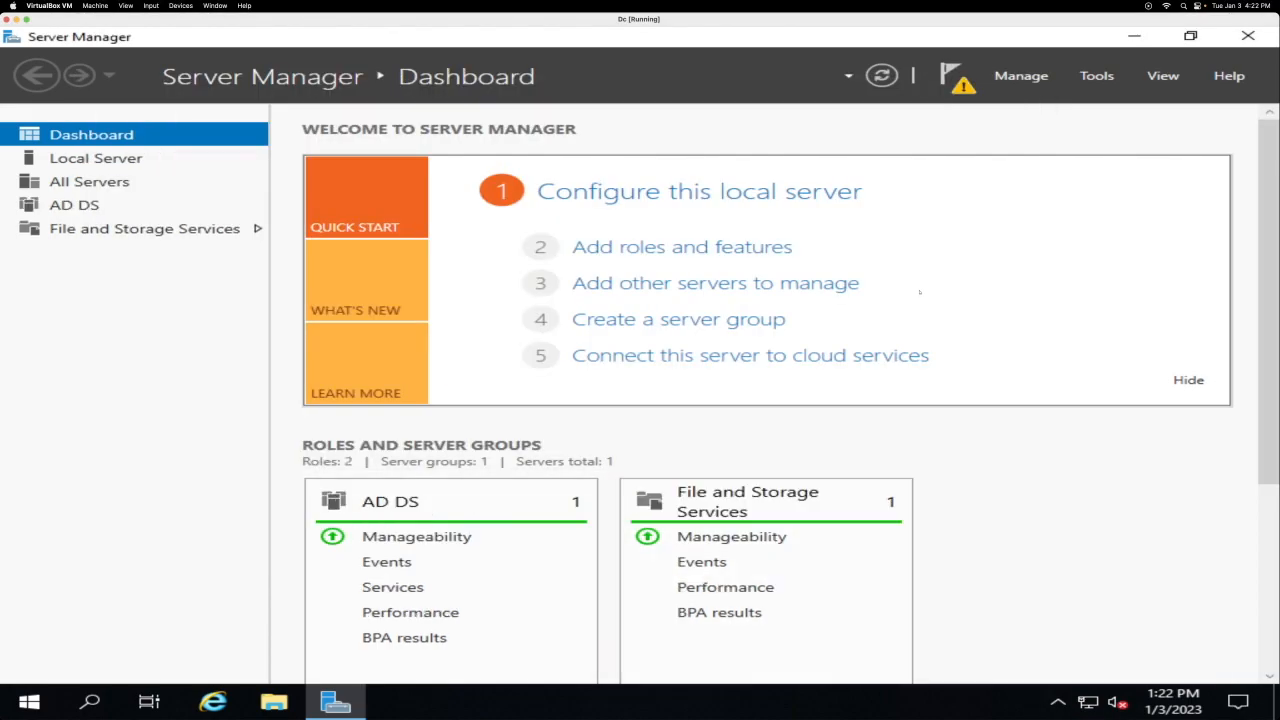
Step: Promote the server from the notifications, adding a new forest with root domain mydomain.com
{"action": "left_click_drag", "start_coordinate": [1267, 415], "coordinate": [1243, 157]}
{"action": "left_click", "coordinate": [953, 76]}
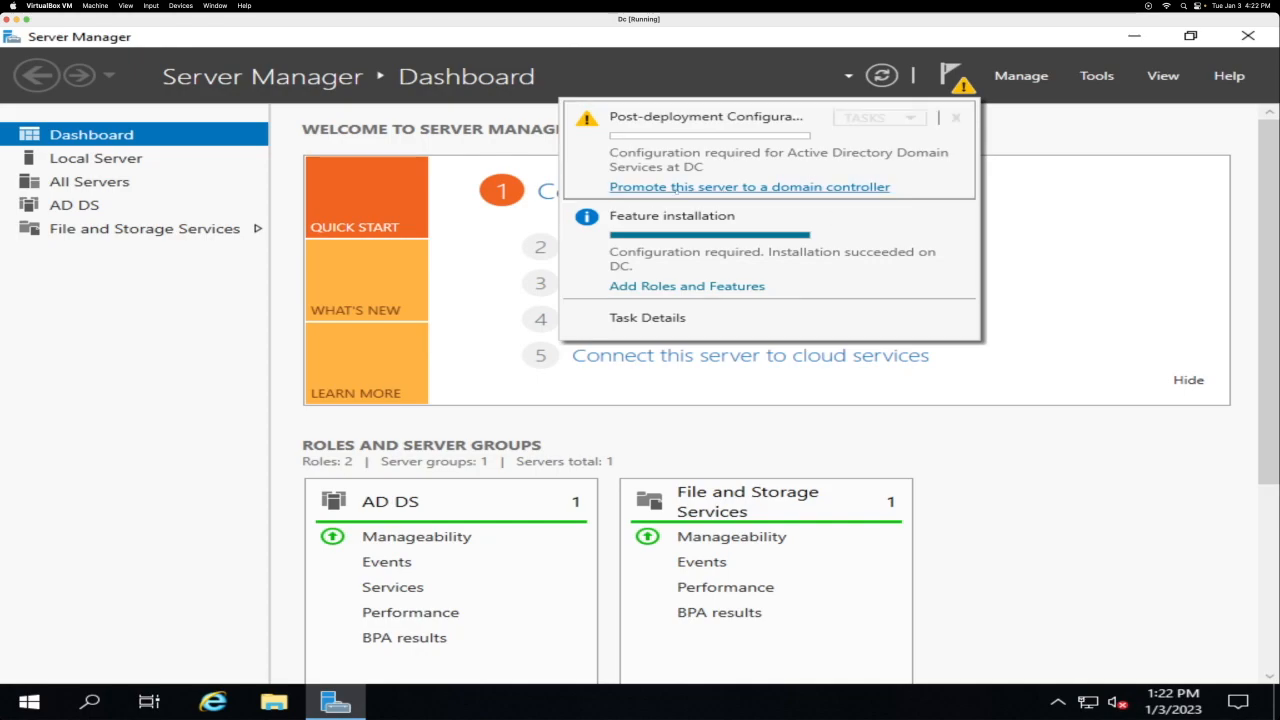
{"action": "left_click", "coordinate": [717, 188]}
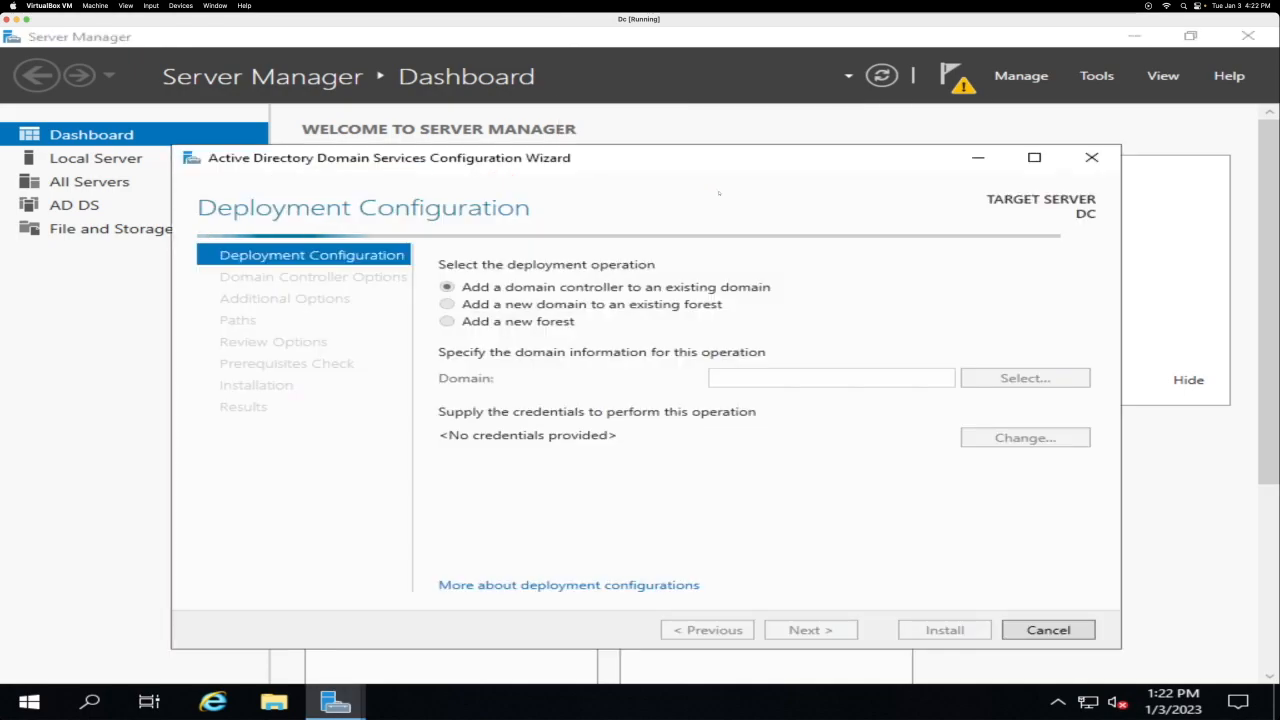
{"action": "left_click", "coordinate": [497, 322]}
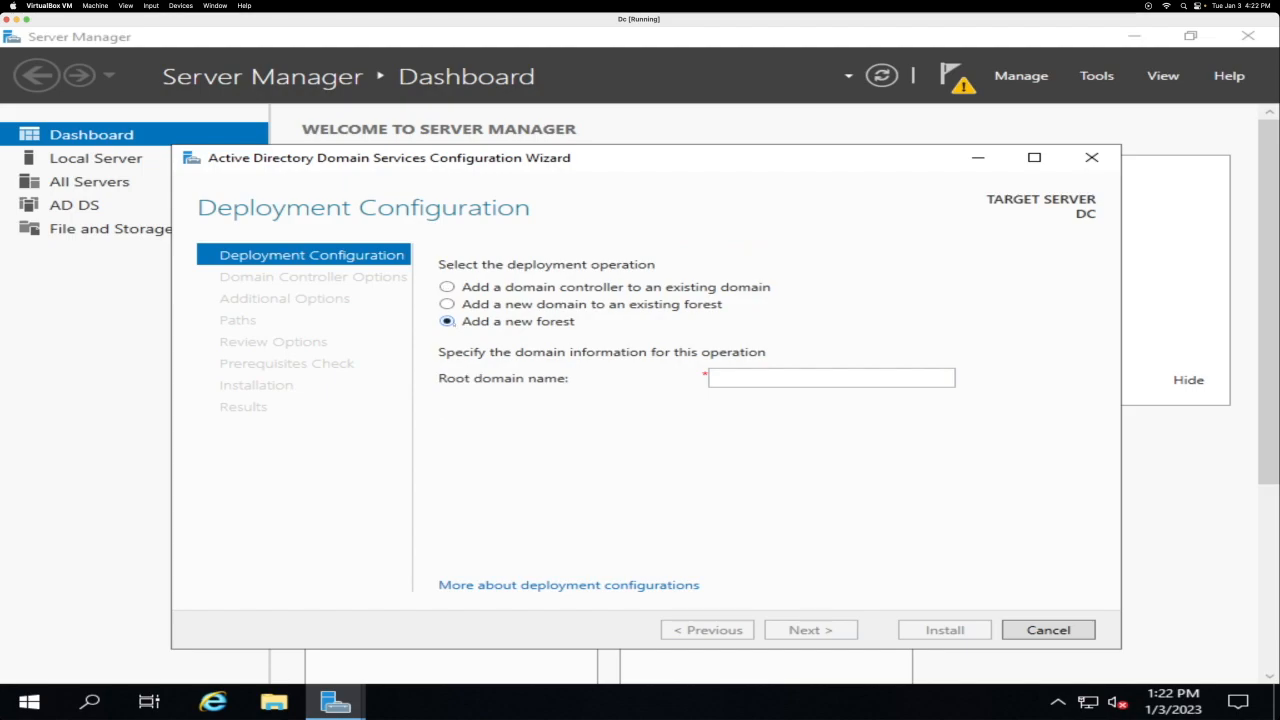
{"action": "left_click", "coordinate": [798, 386]}
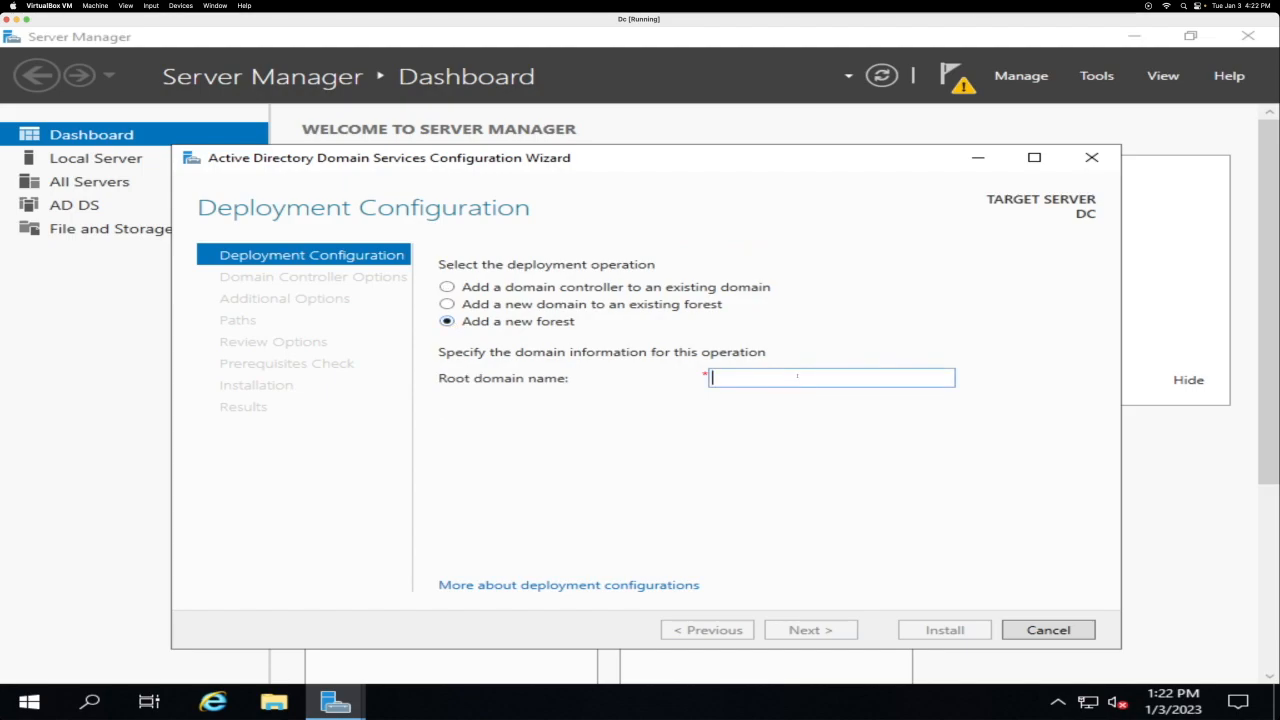
{"action": "type", "text": "mydomain.com"}
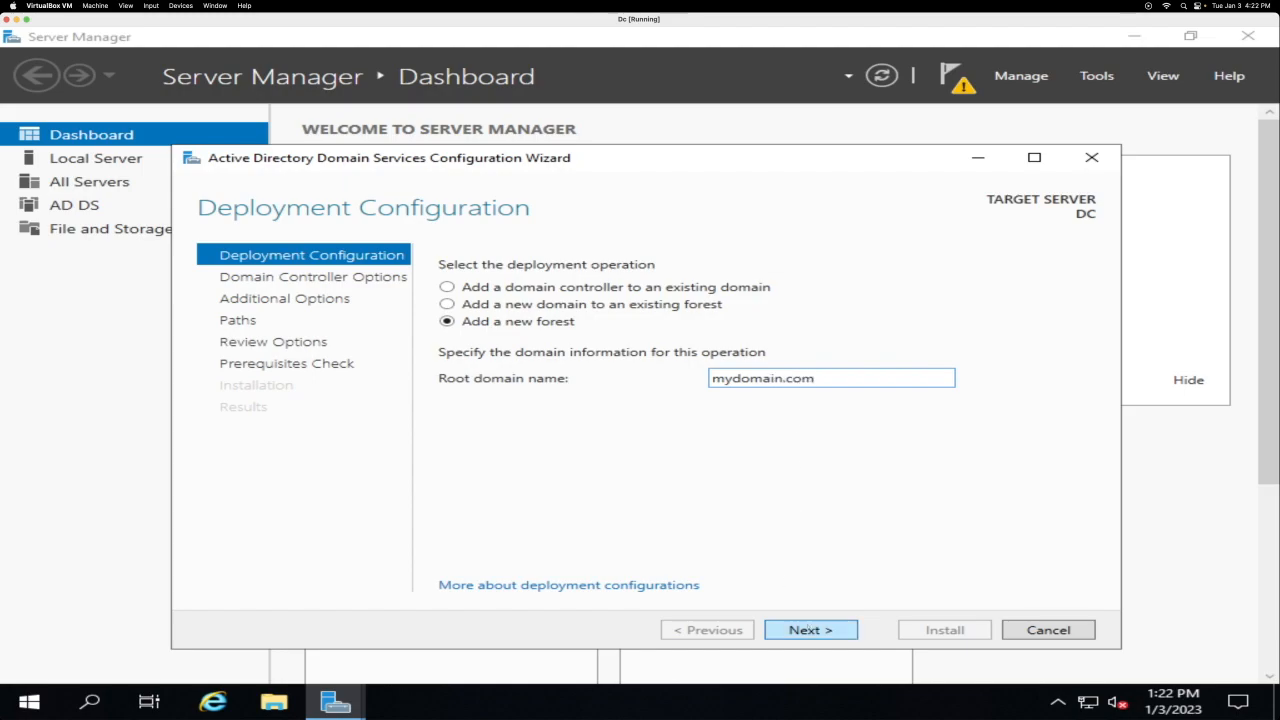
{"action": "left_click", "coordinate": [808, 629]}
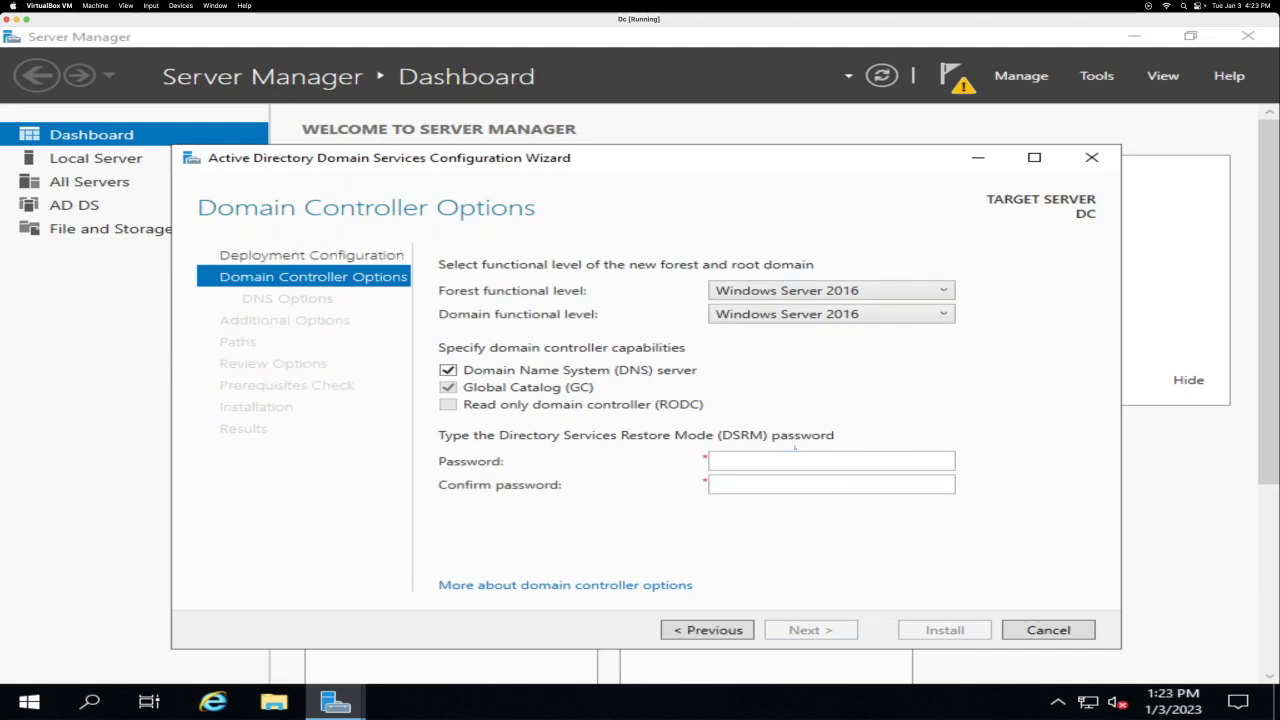
Step: Enter and confirm the Directory Services Restore Mode password
{"action": "left_click", "coordinate": [748, 459]}
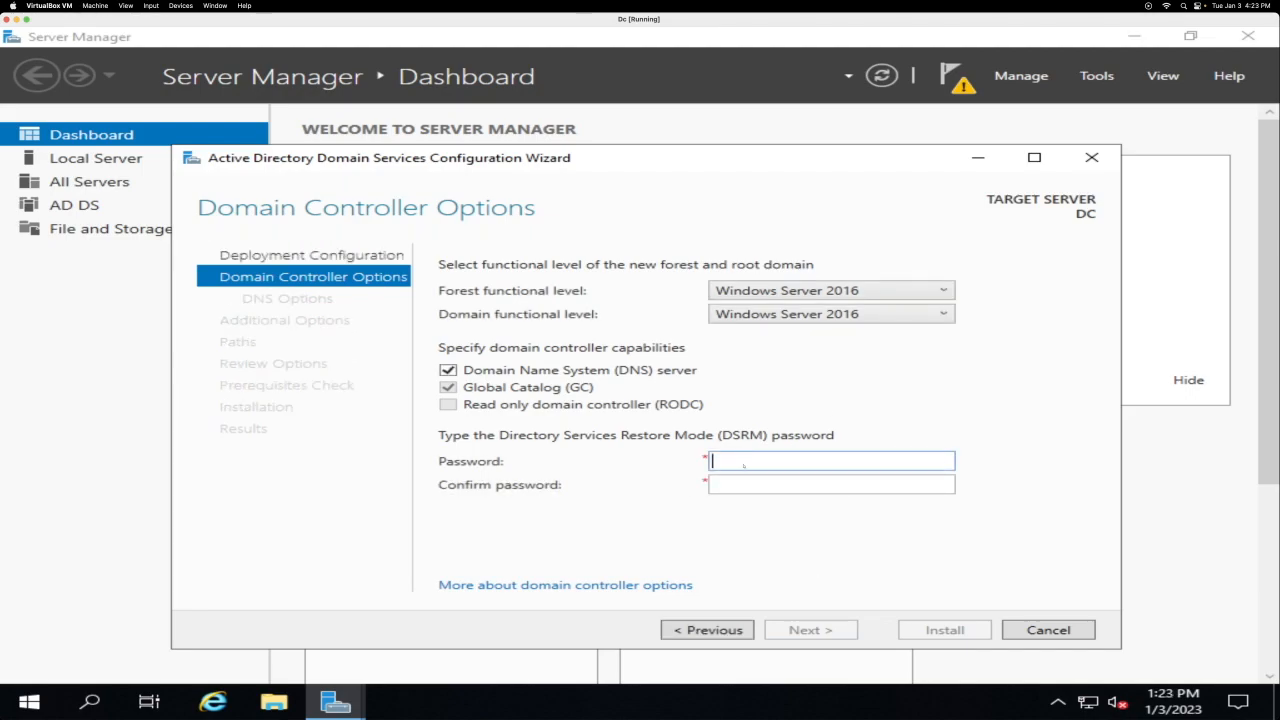
{"action": "type", "text": "Passwor"}
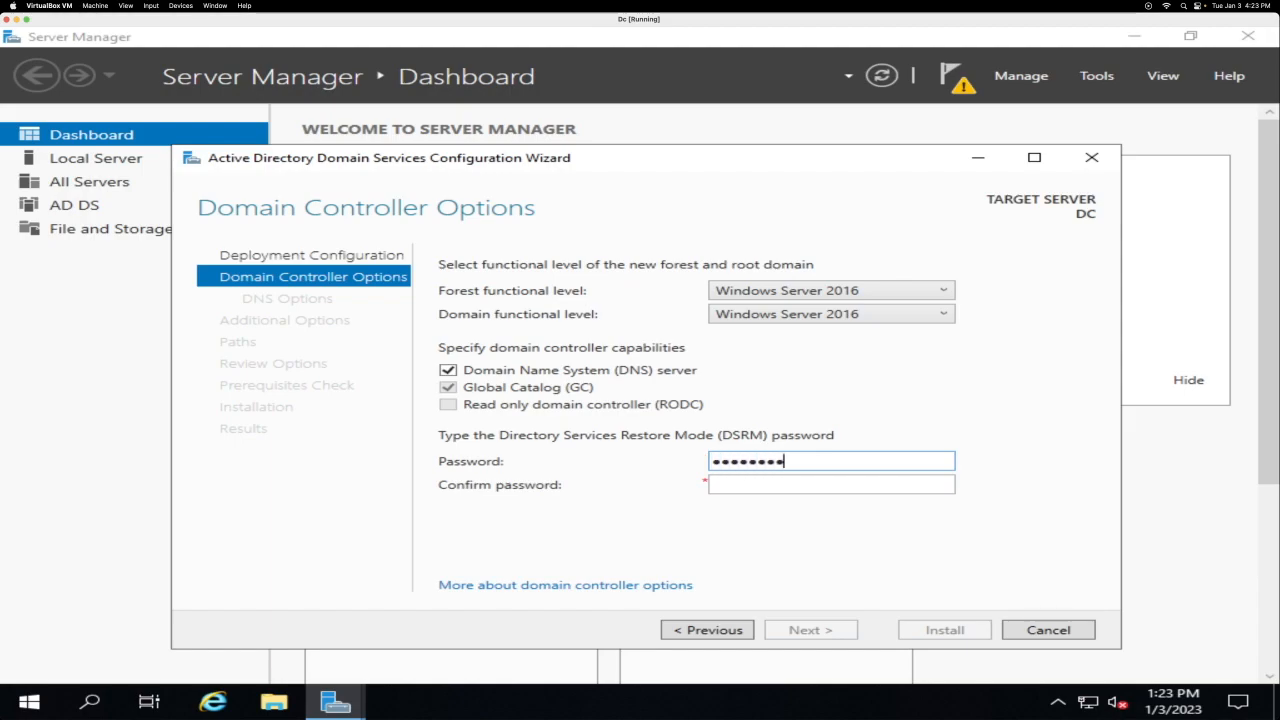
{"action": "key", "text": "Tab"}
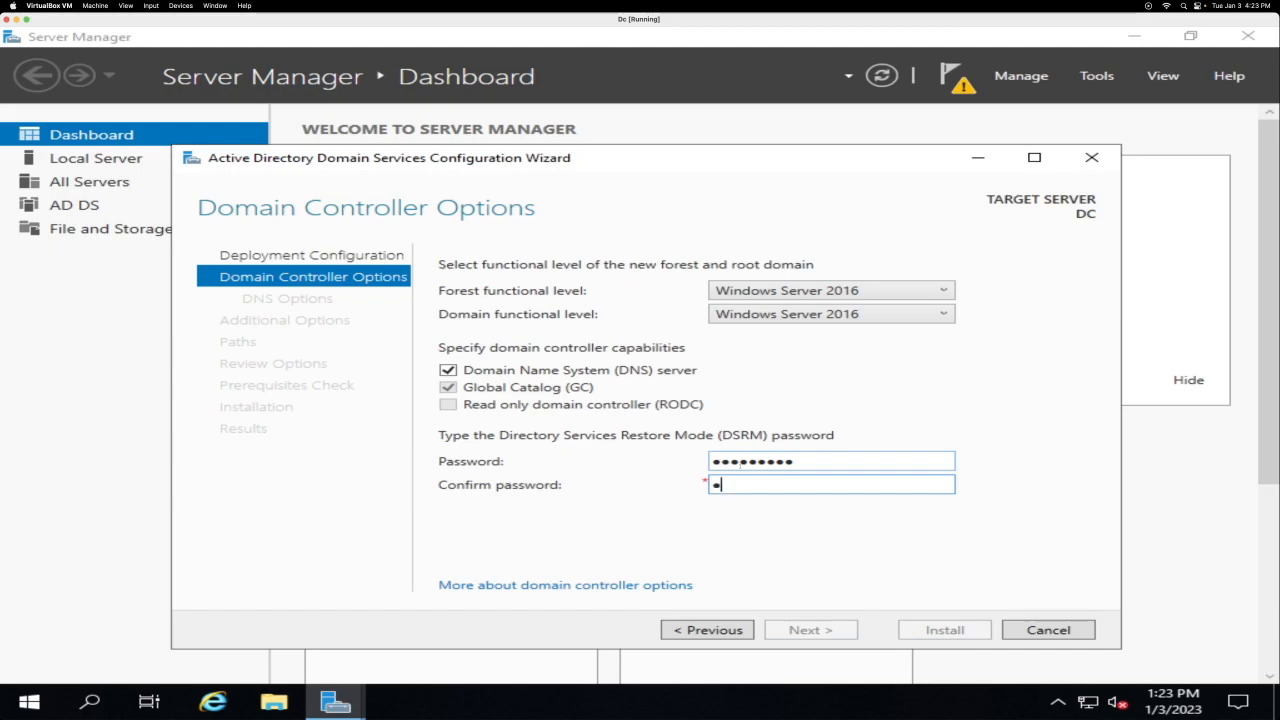
{"action": "type", "text": "Password1"}
{"action": "left_click", "coordinate": [822, 631]}
Step: Accept the DNS options, NetBIOS name MYDOMAIN and default paths, continuing to the prerequisites check
{"action": "left_click", "coordinate": [812, 631]}
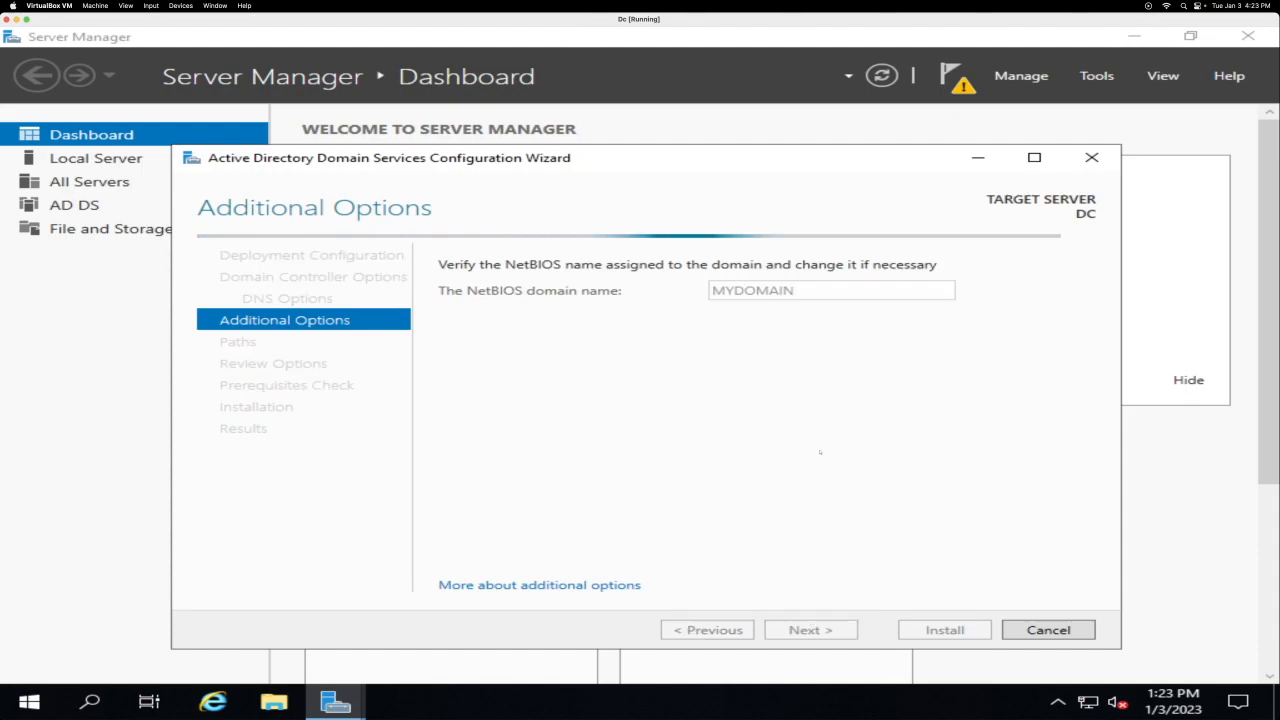
{"action": "left_click", "coordinate": [810, 630]}
{"action": "left_click", "coordinate": [806, 631]}
{"action": "left_click", "coordinate": [806, 631]}
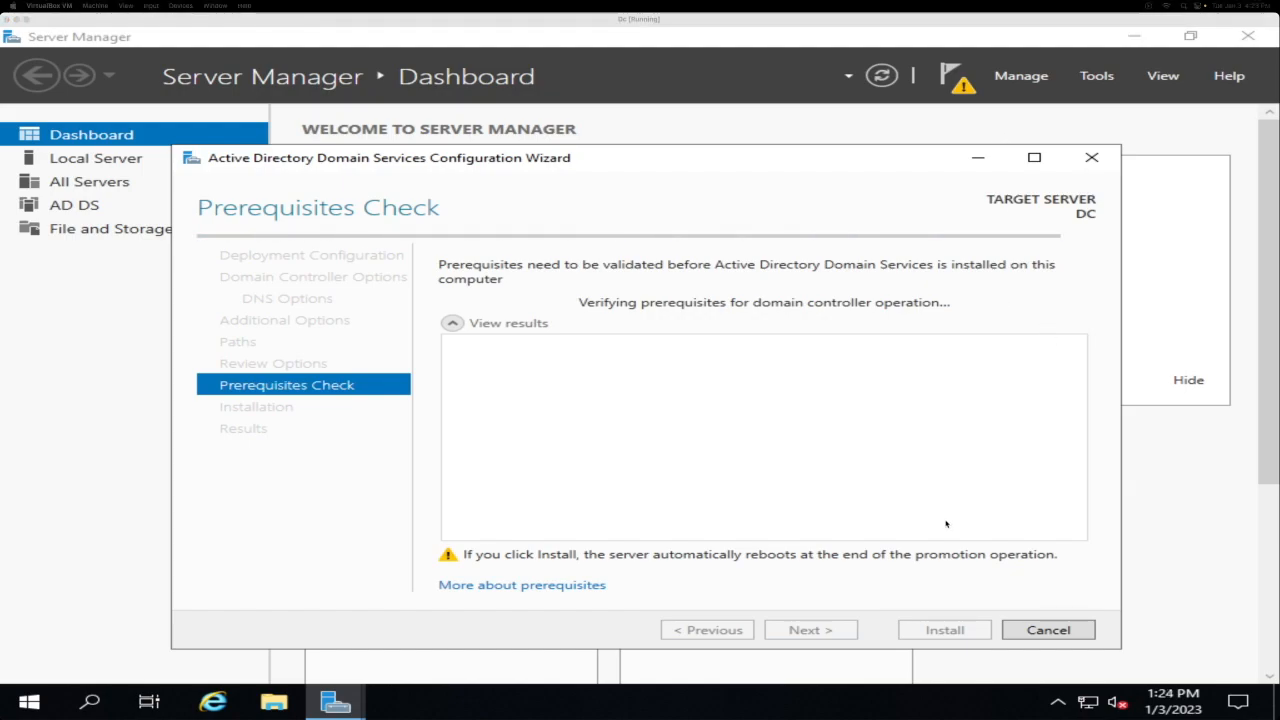
Step: Start the domain controller installation from the Prerequisites Check page and let the server reboot
{"action": "left_click", "coordinate": [944, 630]}
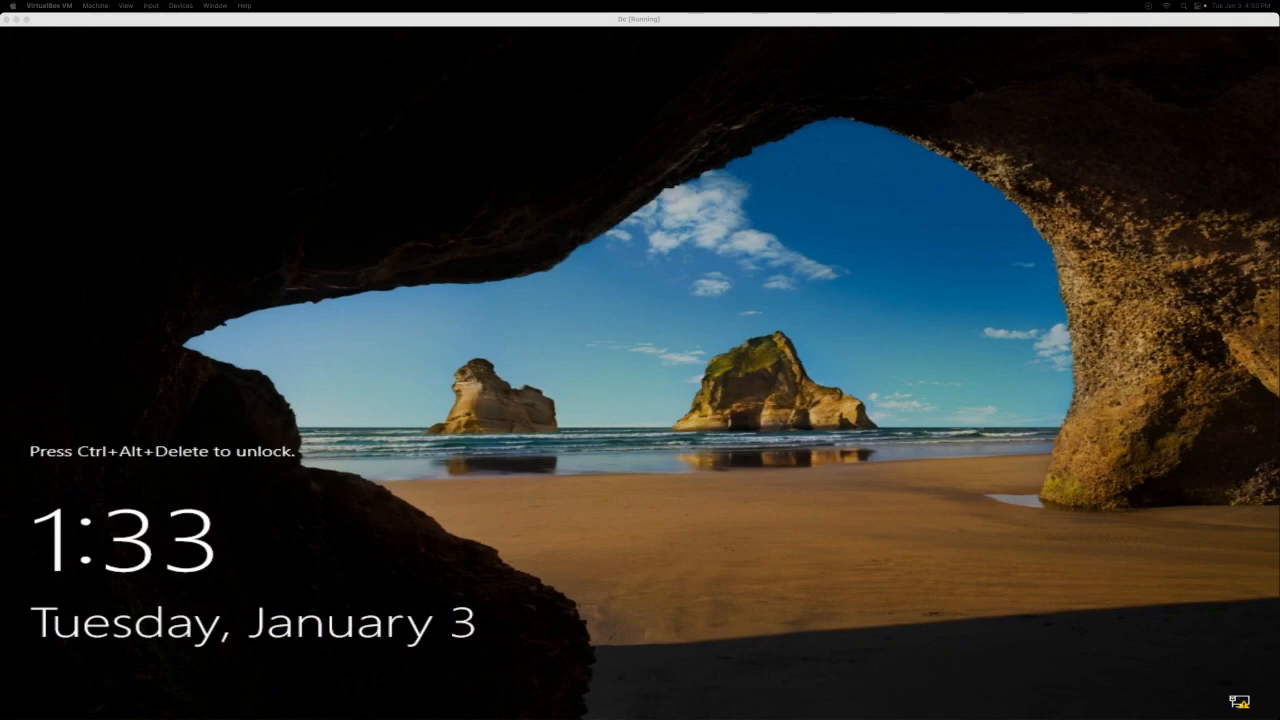
Step: Unlock with Ctrl-Alt-Del, sign in as the domain Administrator, and search Start for 'ac'
{"action": "left_click", "coordinate": [150, 5]}
{"action": "mouse_move", "coordinate": [185, 20]}
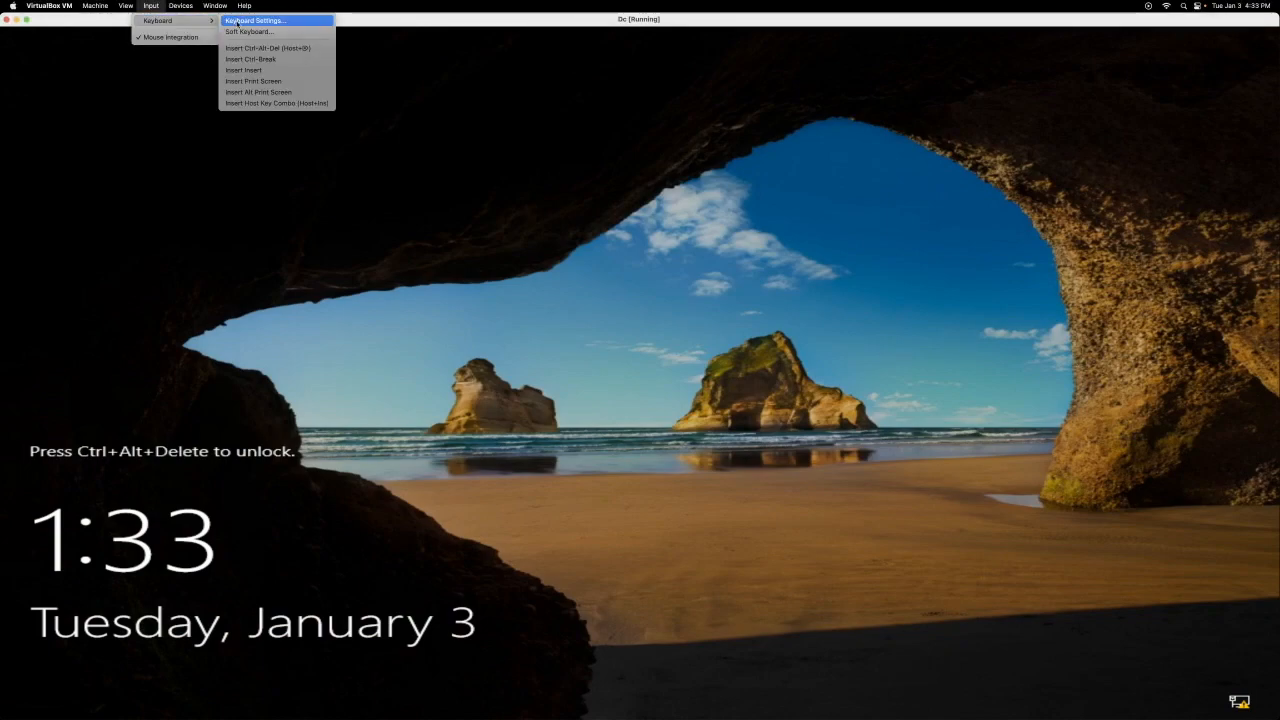
{"action": "left_click", "coordinate": [267, 48]}
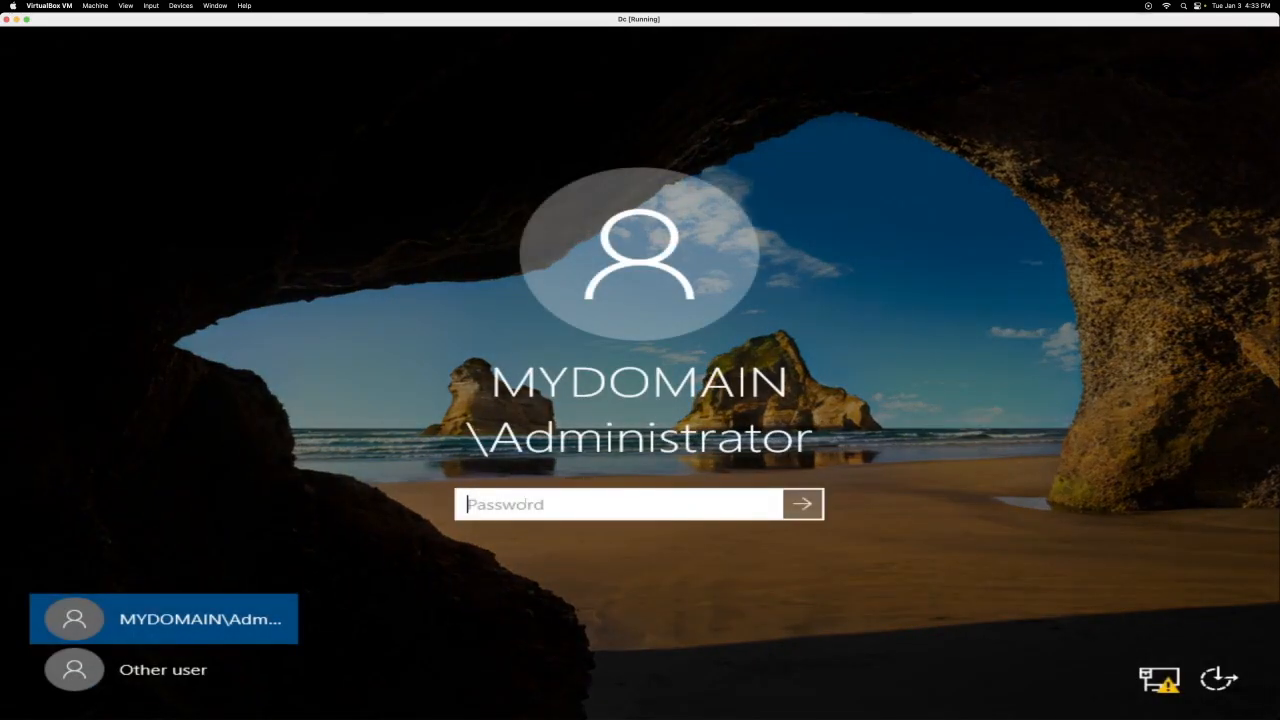
{"action": "type", "text": "Password1"}
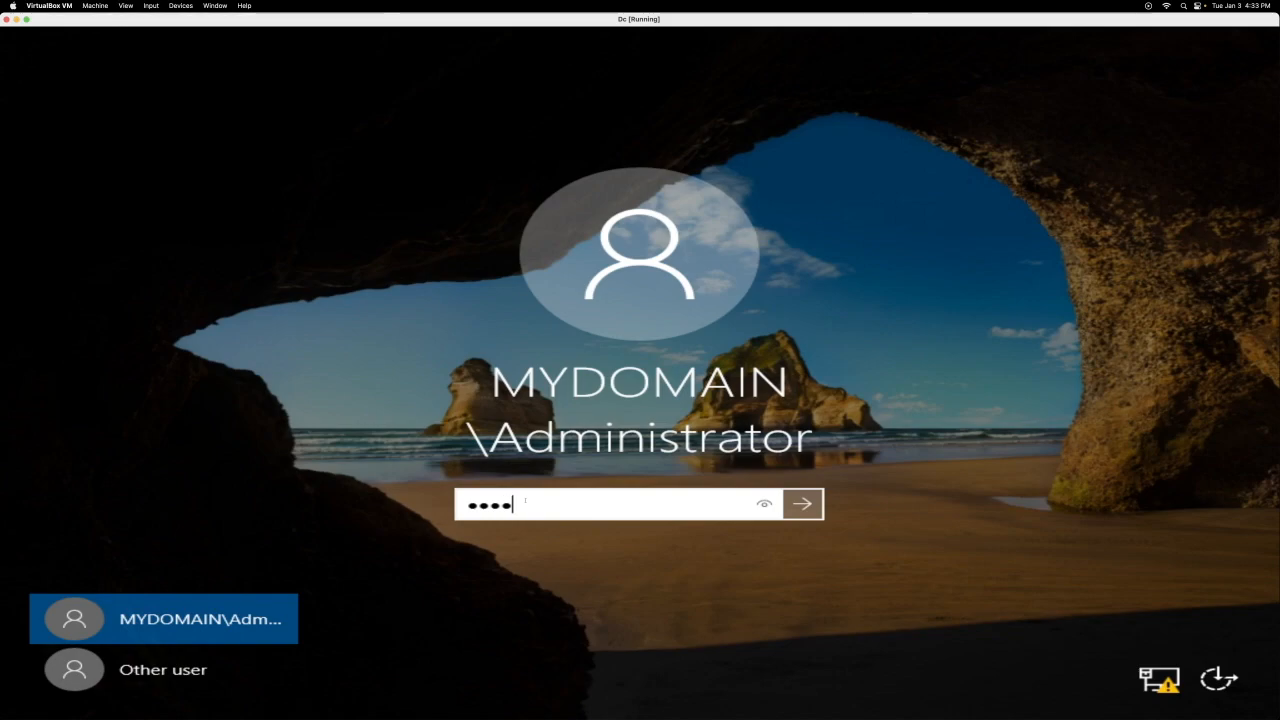
{"action": "key", "text": "Return"}
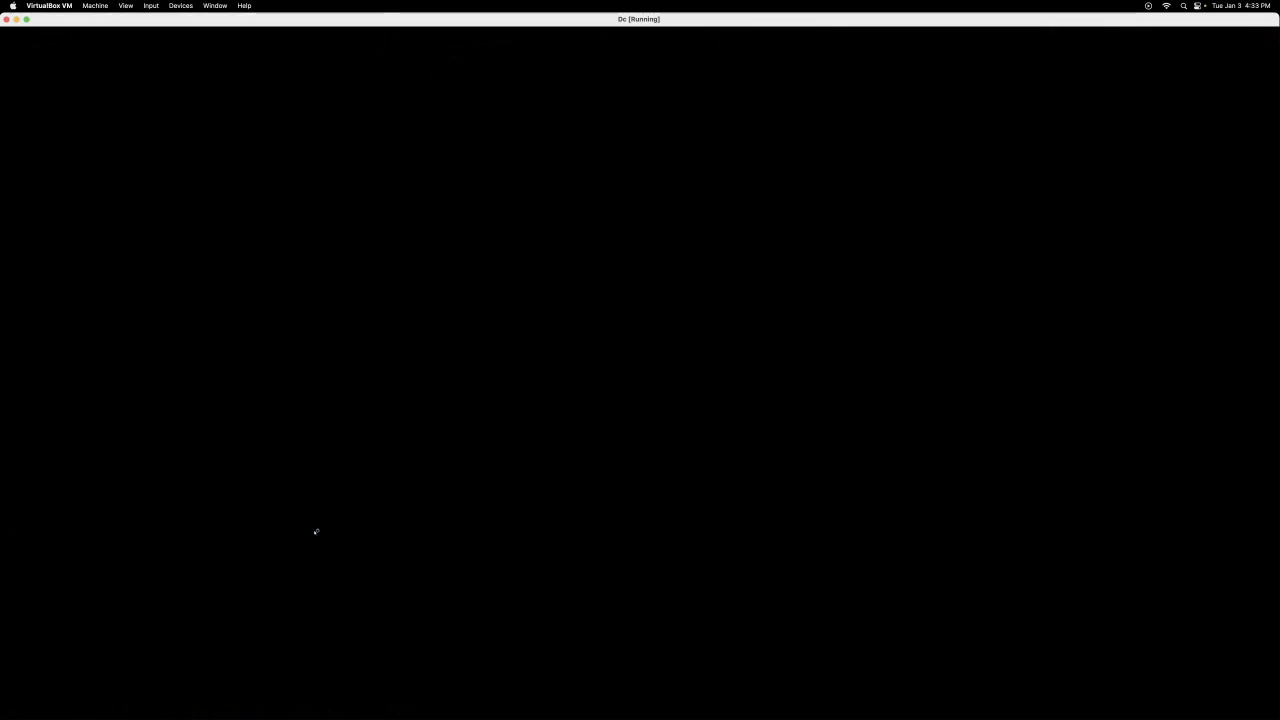
{"action": "key", "text": "super"}
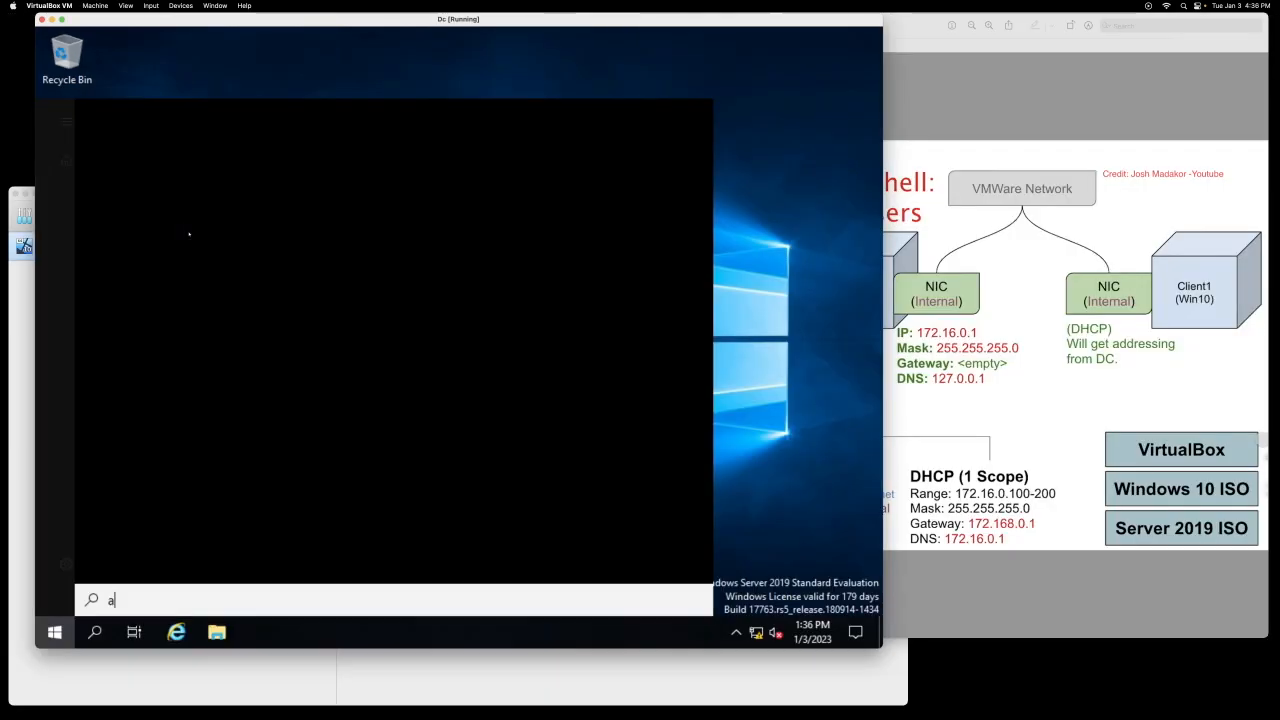
{"action": "type", "text": "ac"}
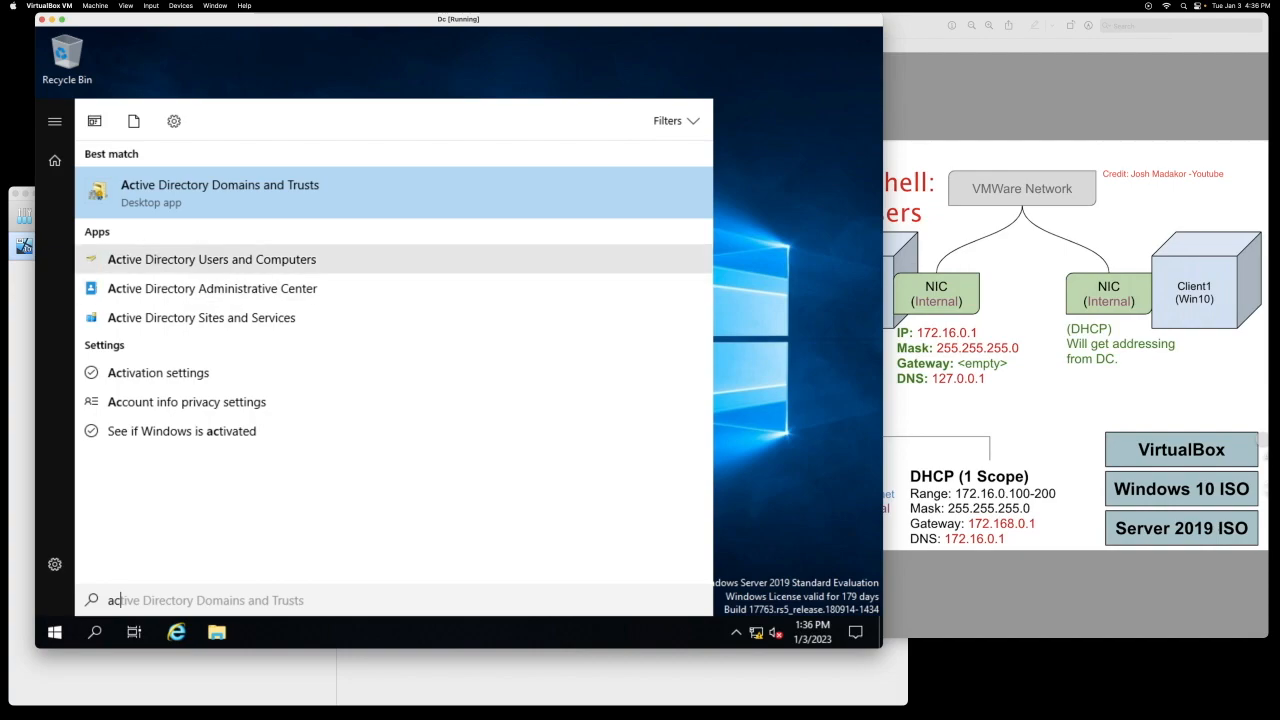
Step: In Active Directory Users and Computers, add OU _admins under mydomain.com without deletion protection
{"action": "left_click", "coordinate": [211, 259]}
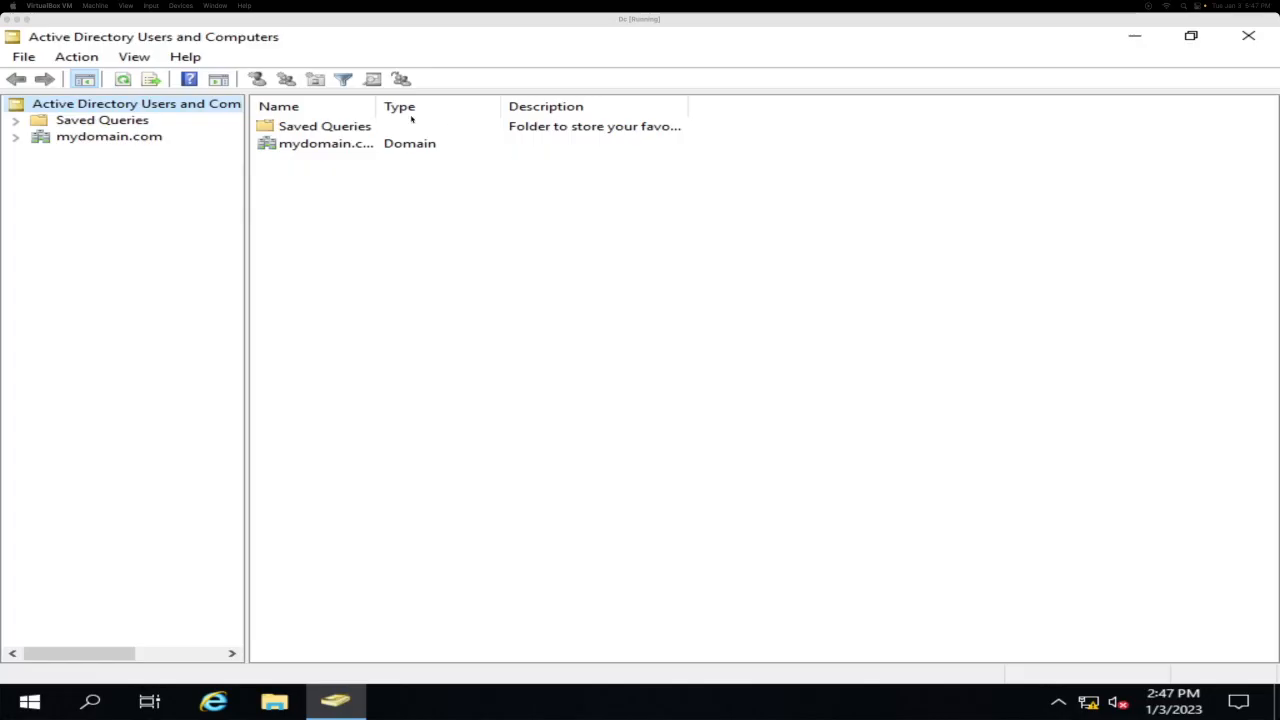
{"action": "left_click", "coordinate": [15, 138]}
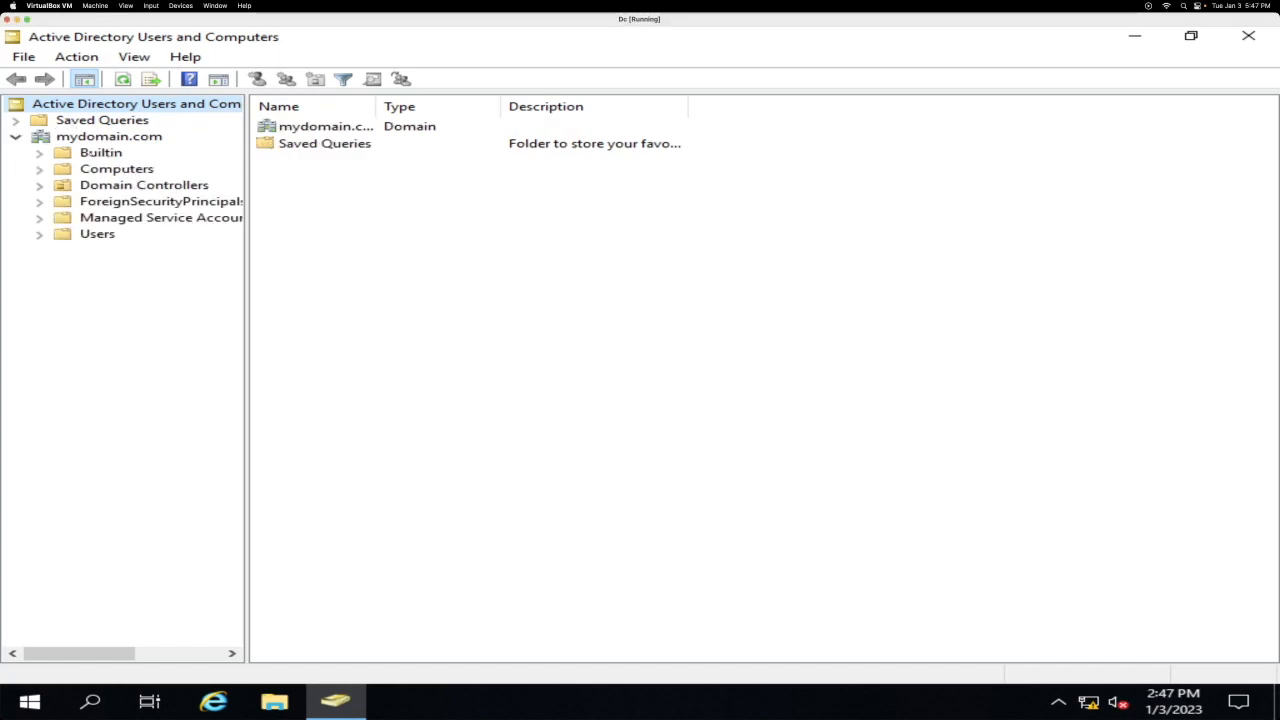
{"action": "right_click", "coordinate": [90, 137]}
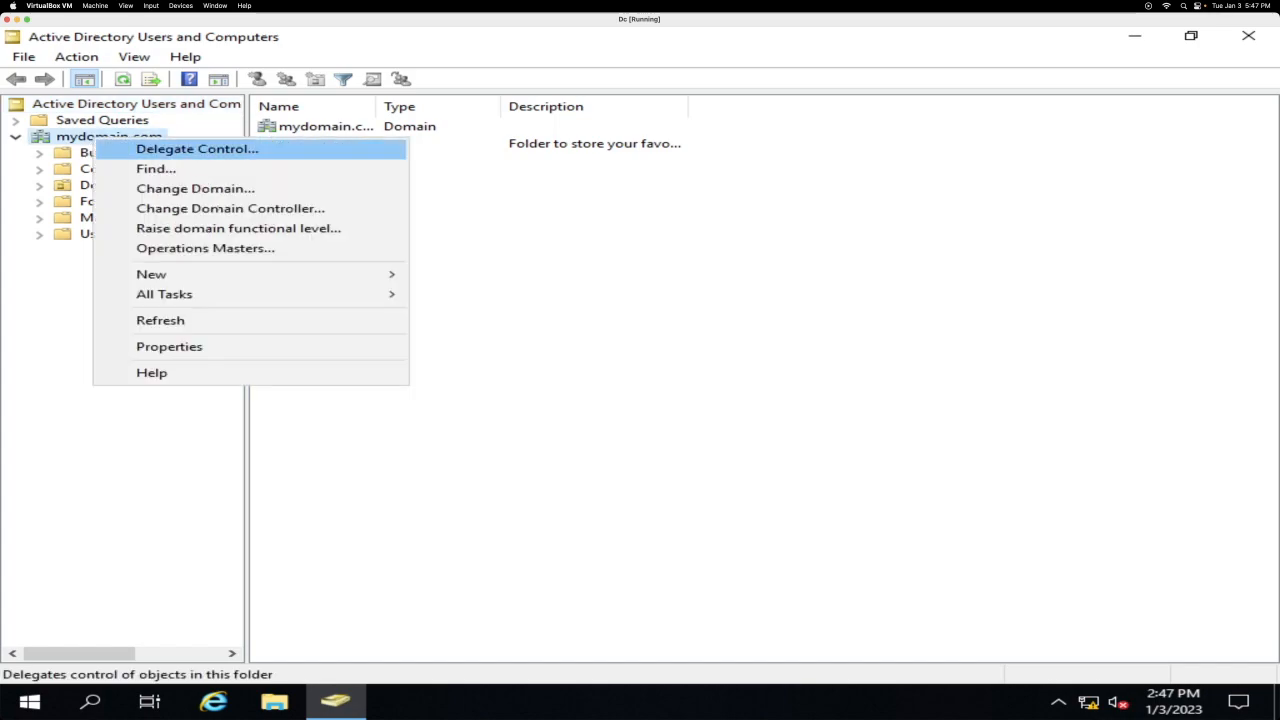
{"action": "mouse_move", "coordinate": [240, 274]}
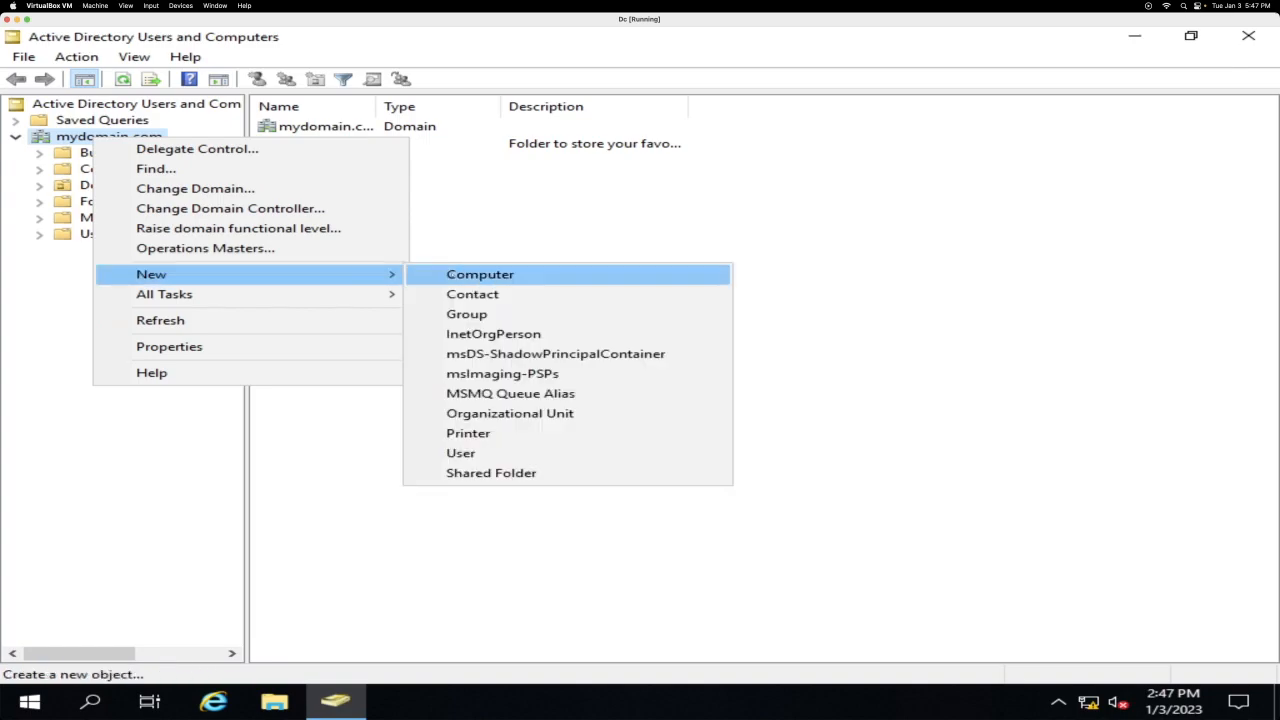
{"action": "left_click", "coordinate": [519, 416]}
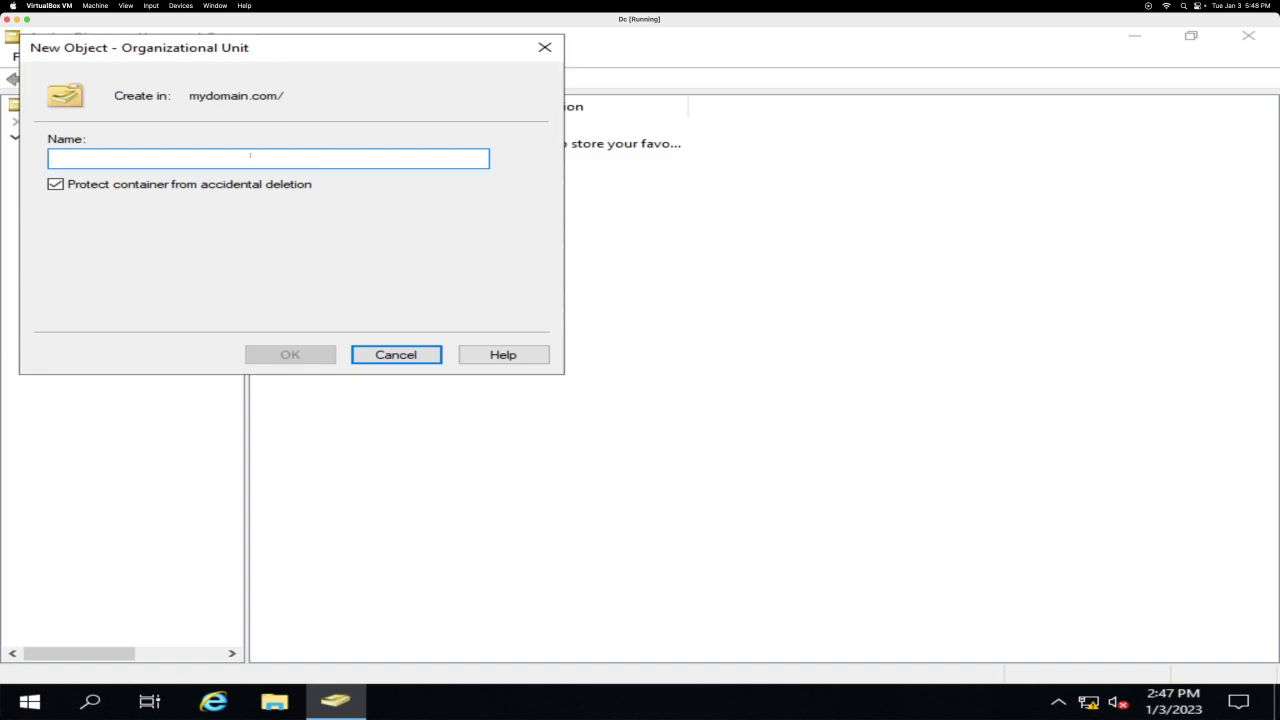
{"action": "type", "text": "_admins"}
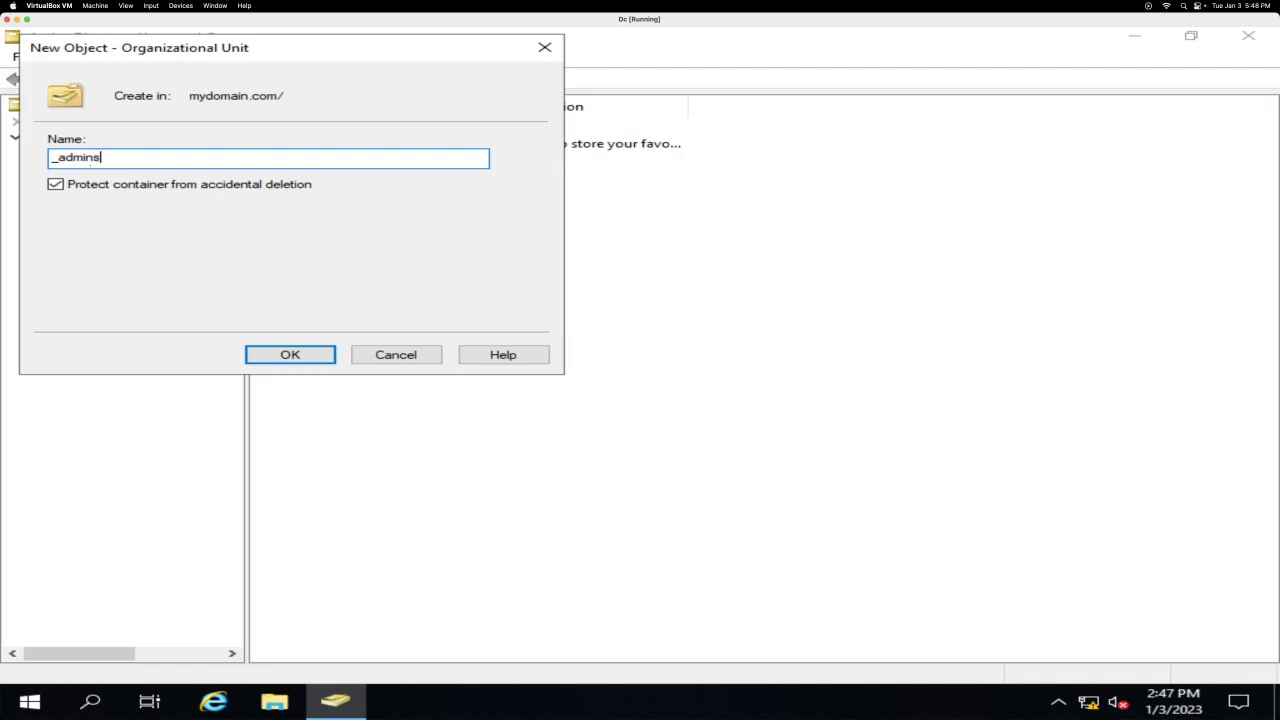
{"action": "left_click", "coordinate": [55, 184]}
{"action": "left_click", "coordinate": [290, 354]}
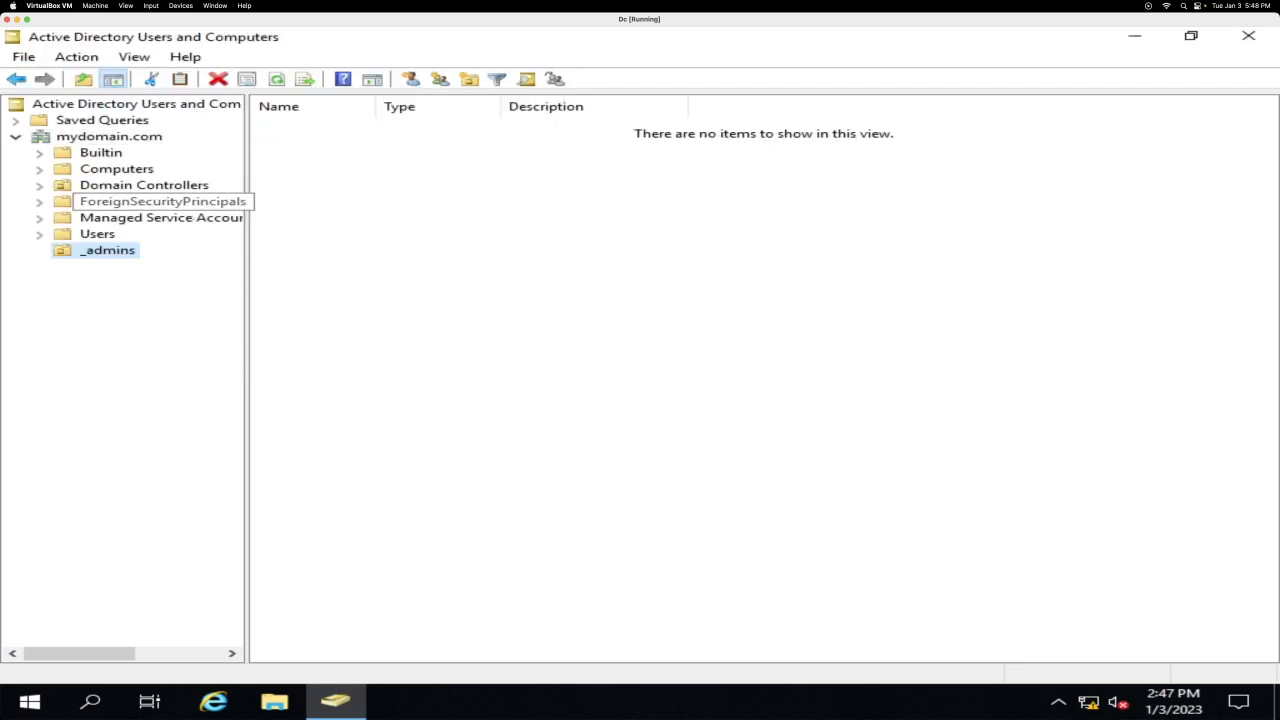
Step: Start a new user in _admins, entering the first name, last name and logon name
{"action": "right_click", "coordinate": [120, 250]}
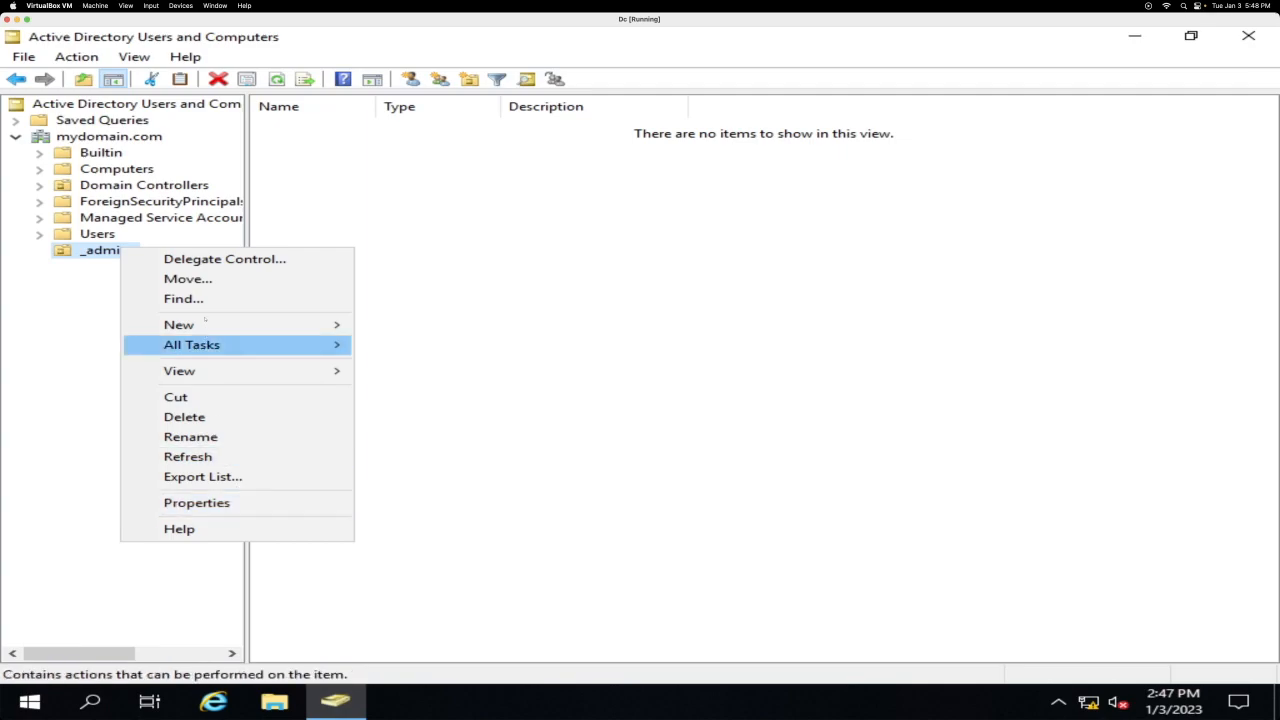
{"action": "mouse_move", "coordinate": [340, 324]}
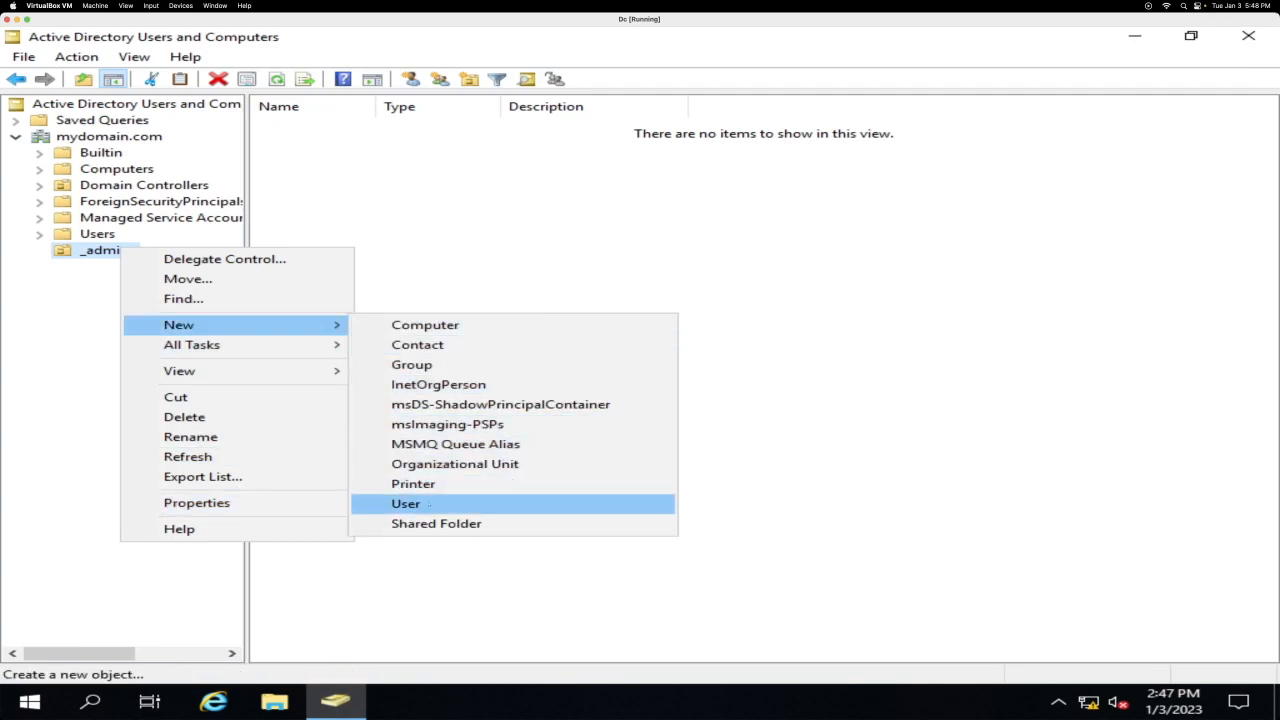
{"action": "left_click", "coordinate": [429, 504]}
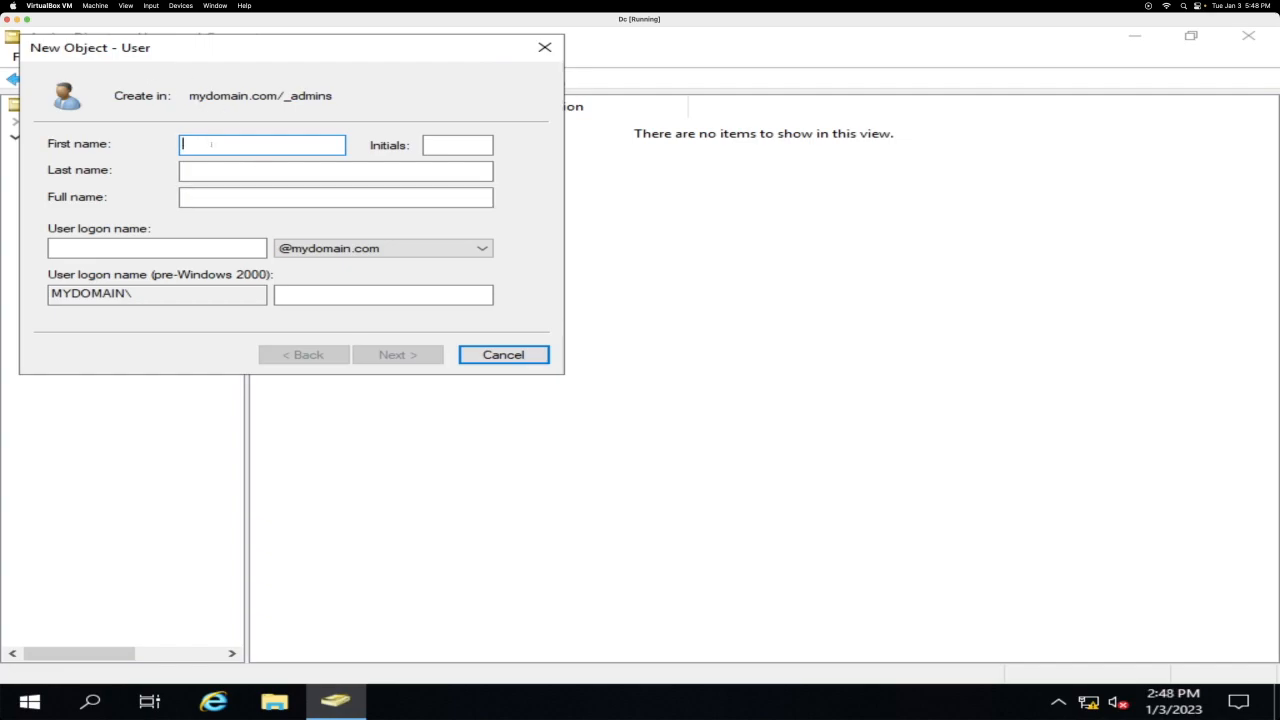
{"action": "type", "text": "K"}
{"action": "key", "text": "Tab"}
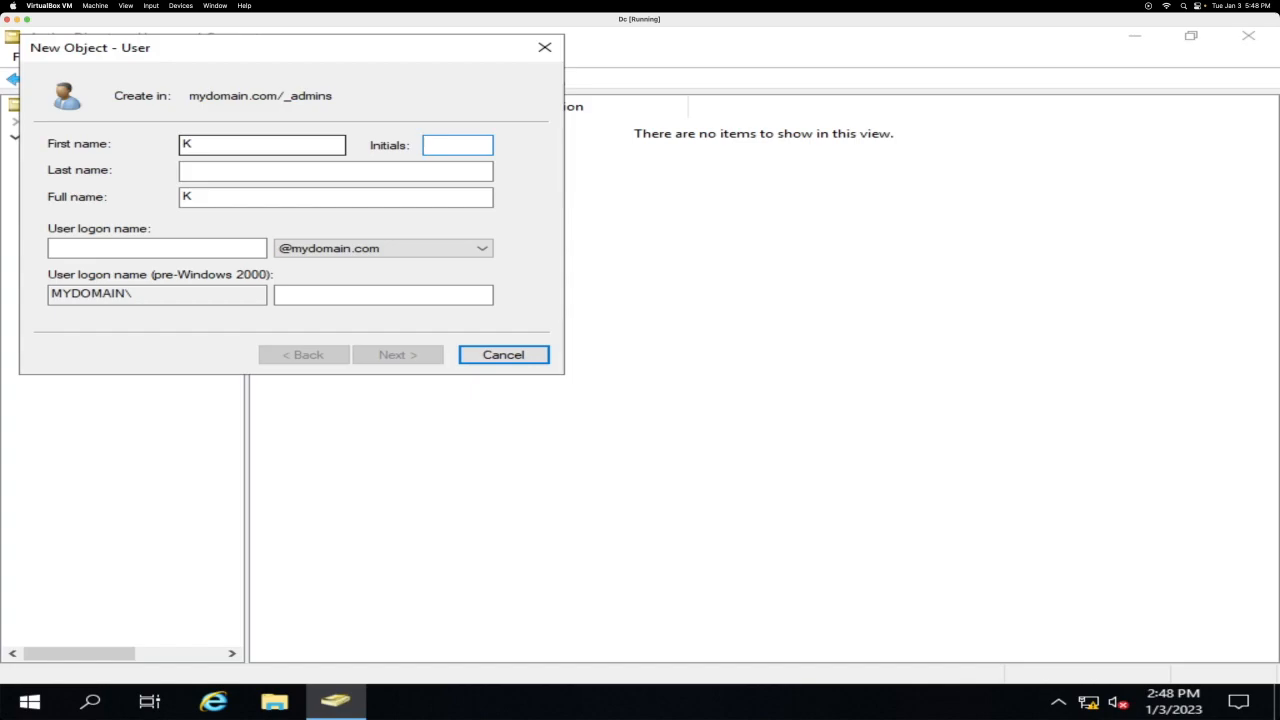
{"action": "type", "text": "m"}
{"action": "key", "text": "BackSpace"}
{"action": "key", "text": "shift+Tab"}
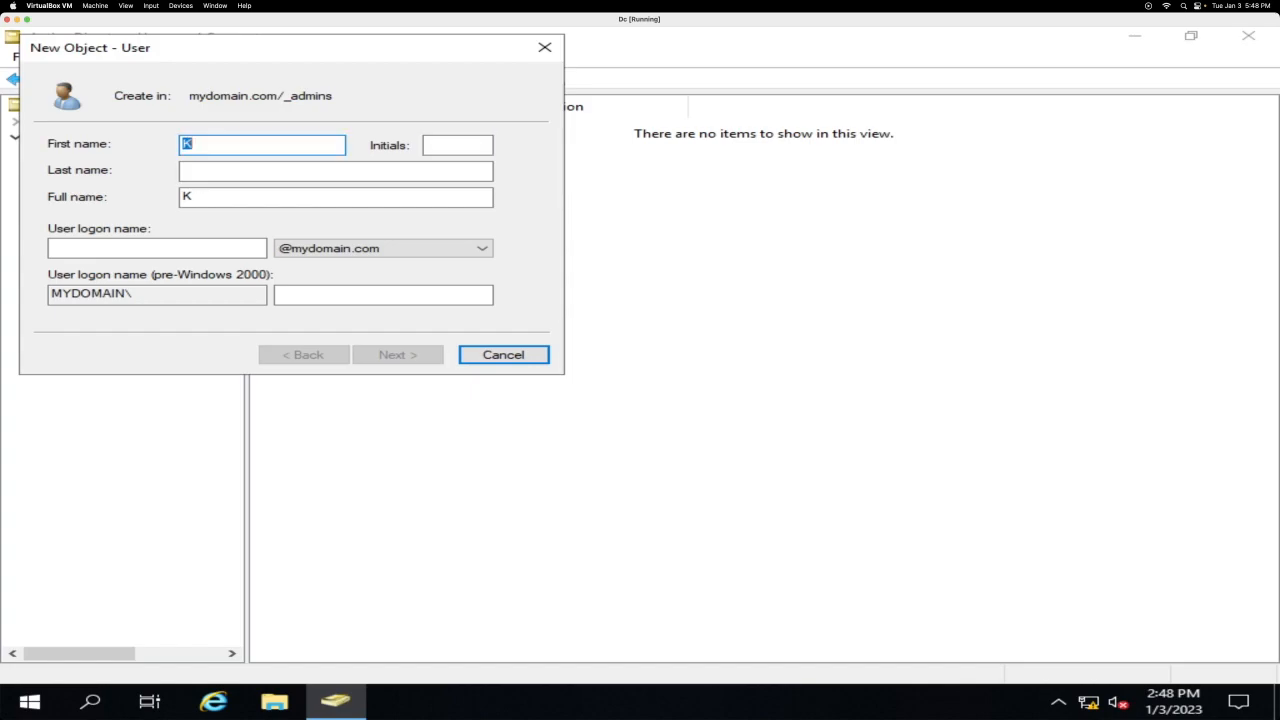
{"action": "type", "text": "k"}
{"action": "key", "text": "Tab"}
{"action": "key", "text": "Tab"}
{"action": "type", "text": "d"}
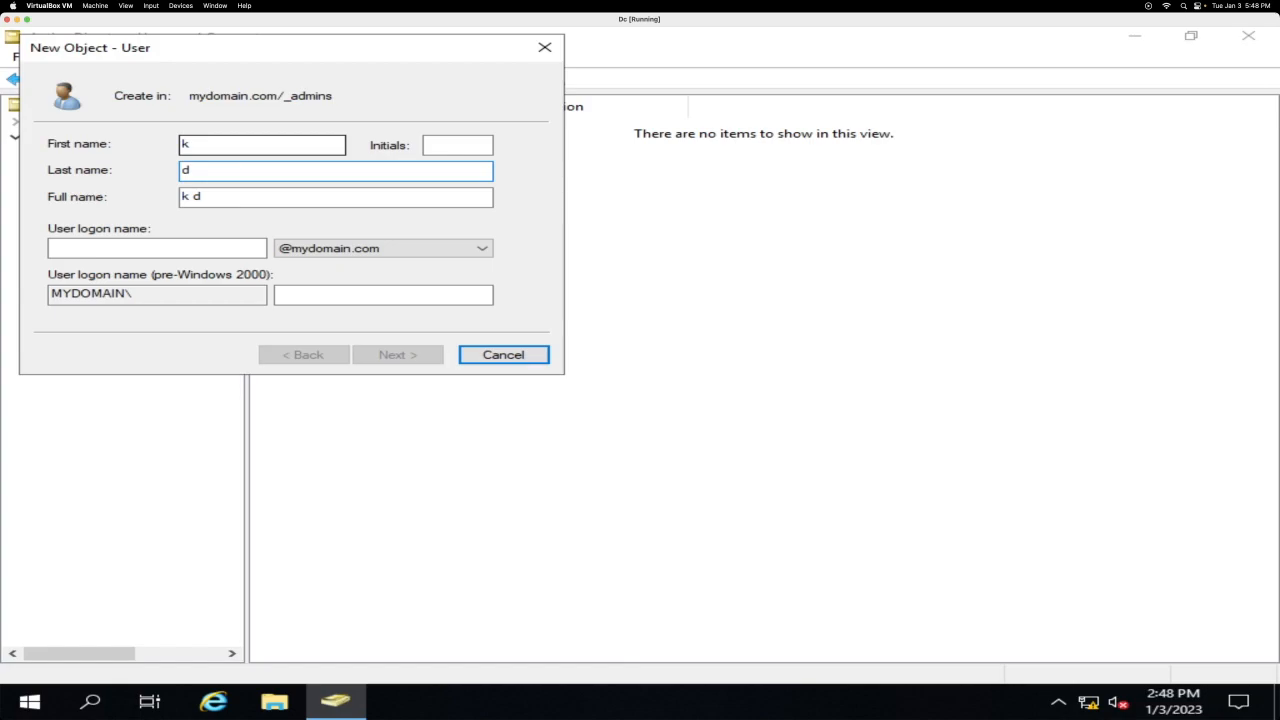
{"action": "left_click", "coordinate": [129, 248]}
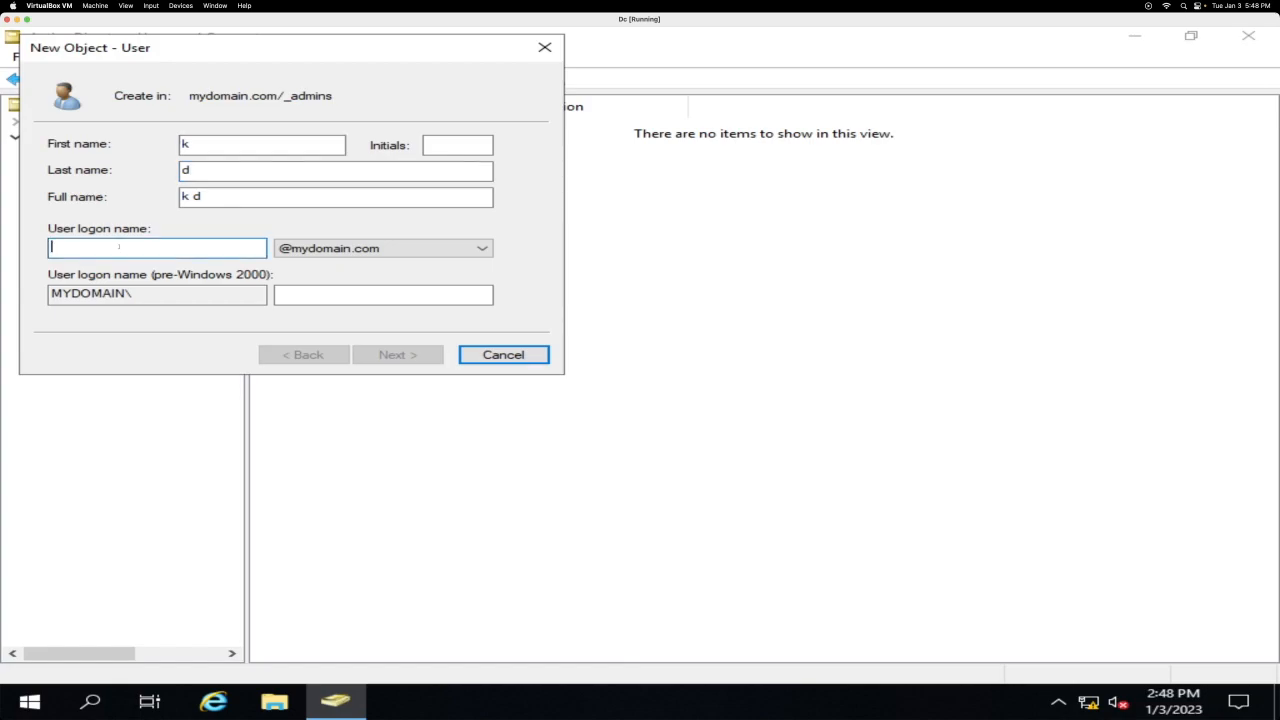
{"action": "type", "text": "a"}
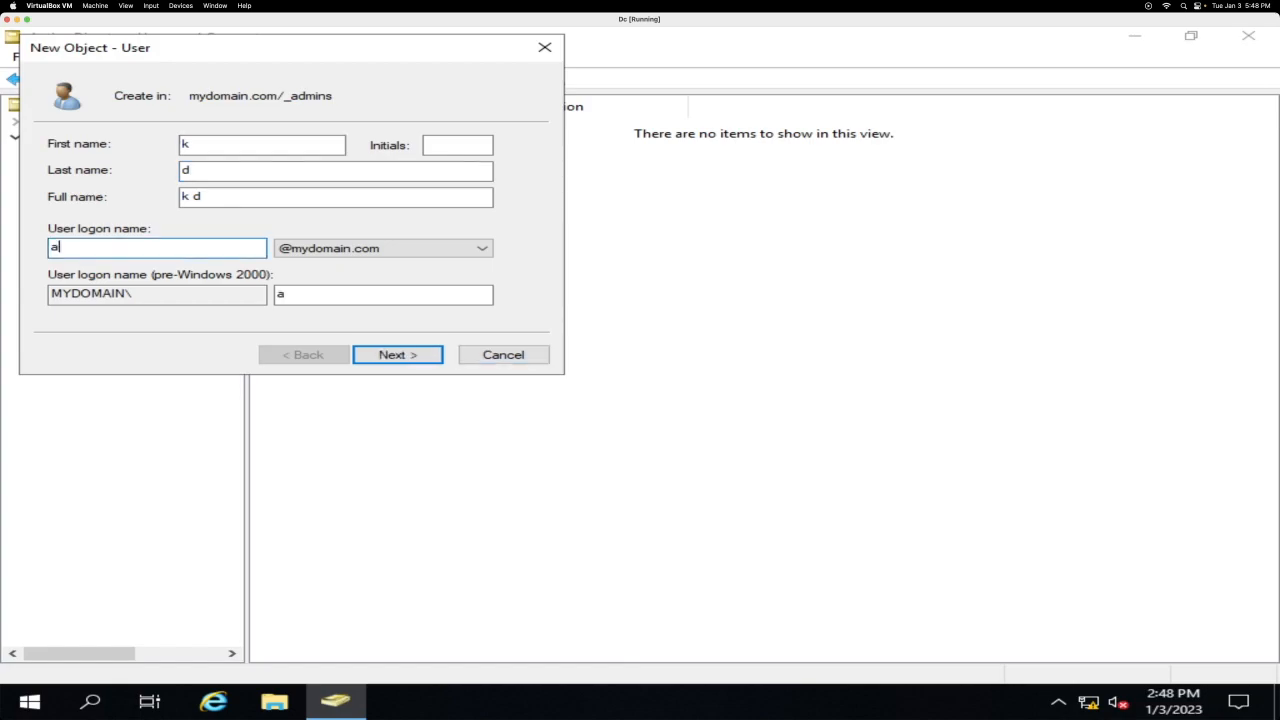
{"action": "type", "text": "-yeaiknowkd"}
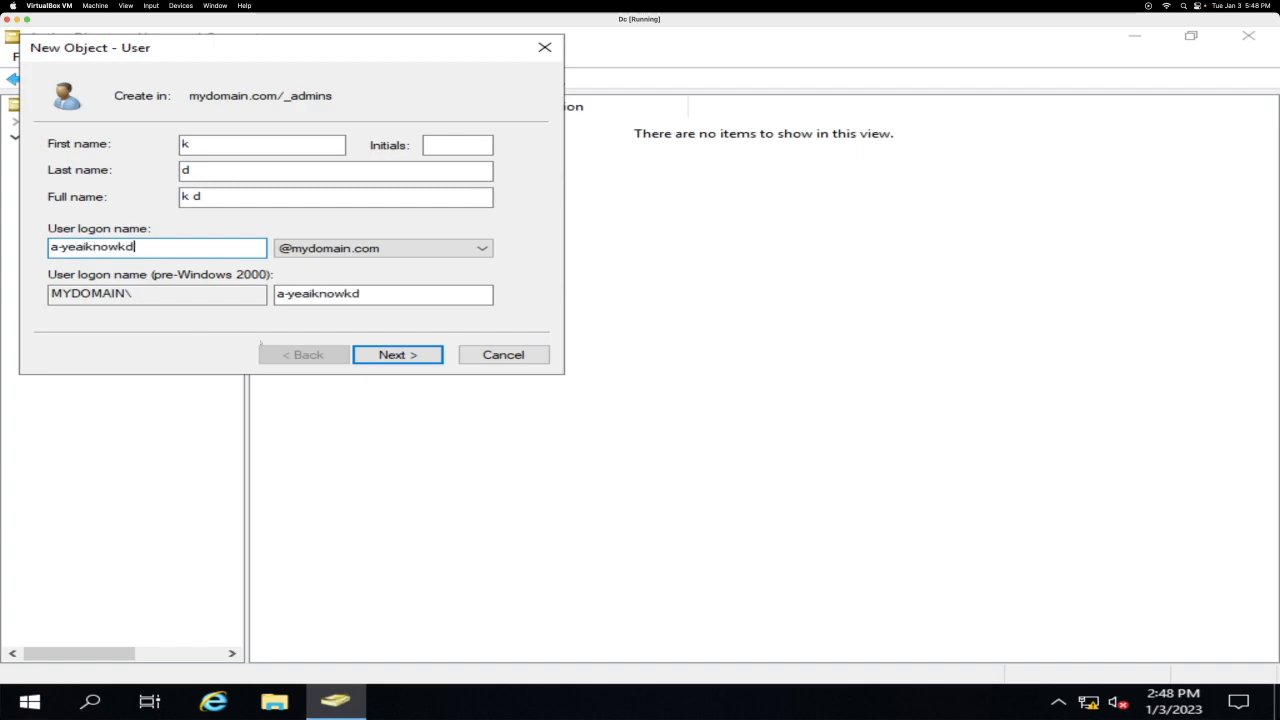
Step: Set the user's password to never expire and not require change at next logon, then finish
{"action": "left_click", "coordinate": [397, 354]}
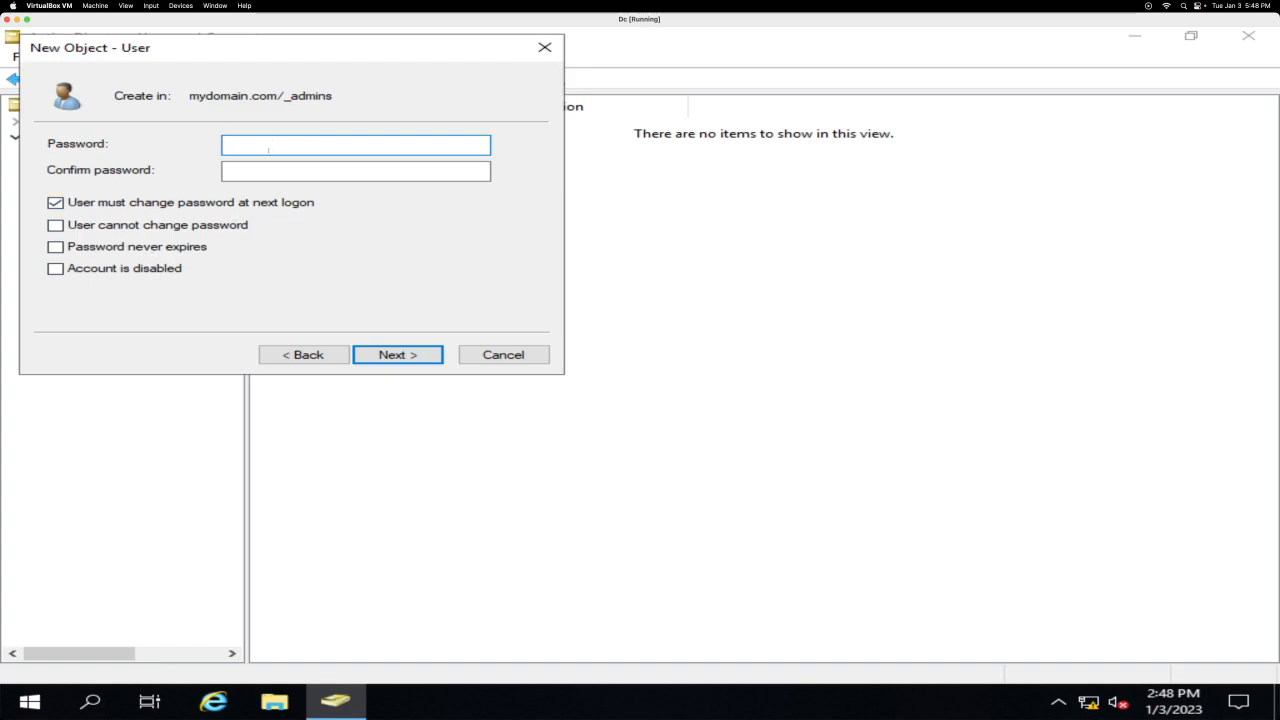
{"action": "type", "text": "Password12"}
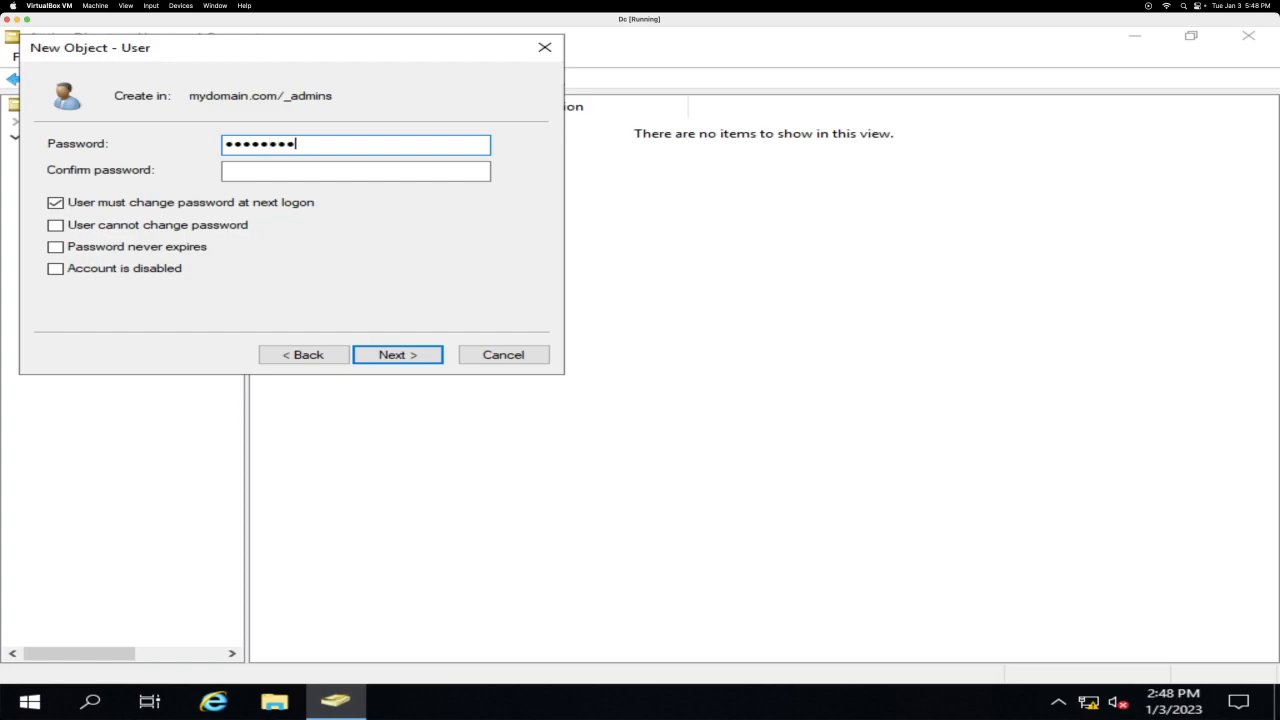
{"action": "key", "text": "Tab"}
{"action": "type", "text": "Passwor"}
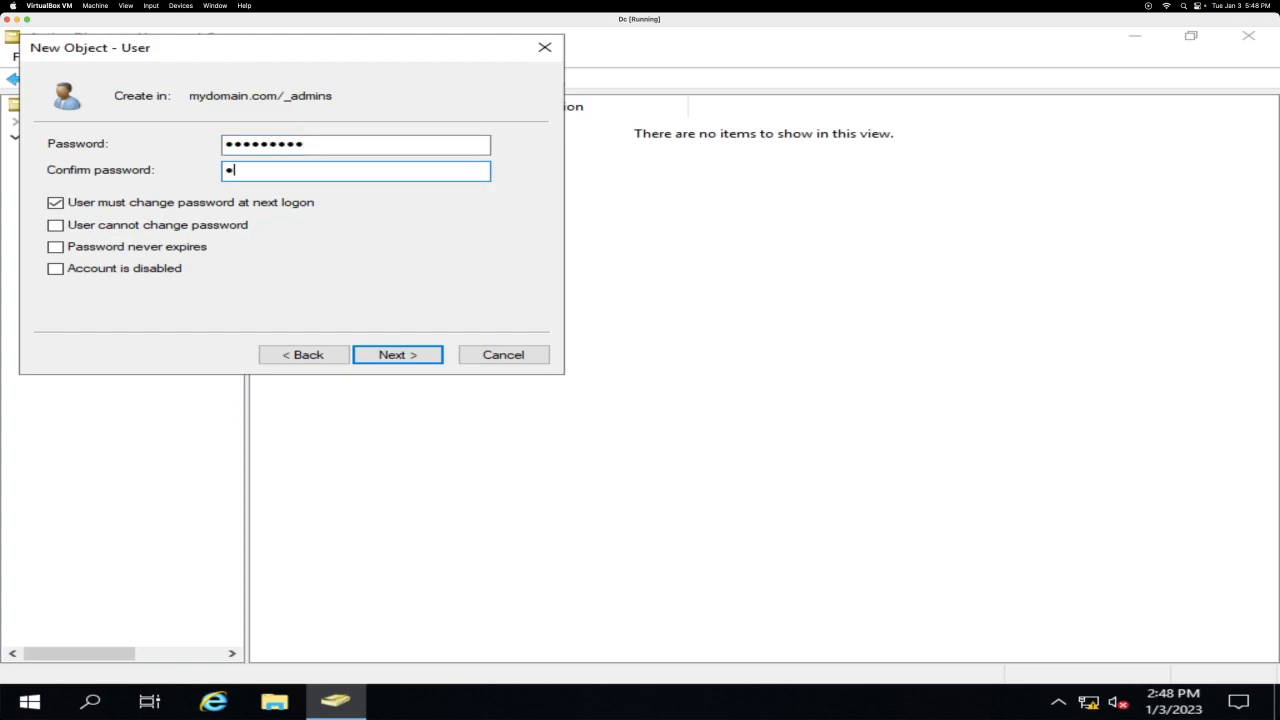
{"action": "type", "text": "d12"}
{"action": "left_click", "coordinate": [55, 202]}
{"action": "left_click", "coordinate": [55, 246]}
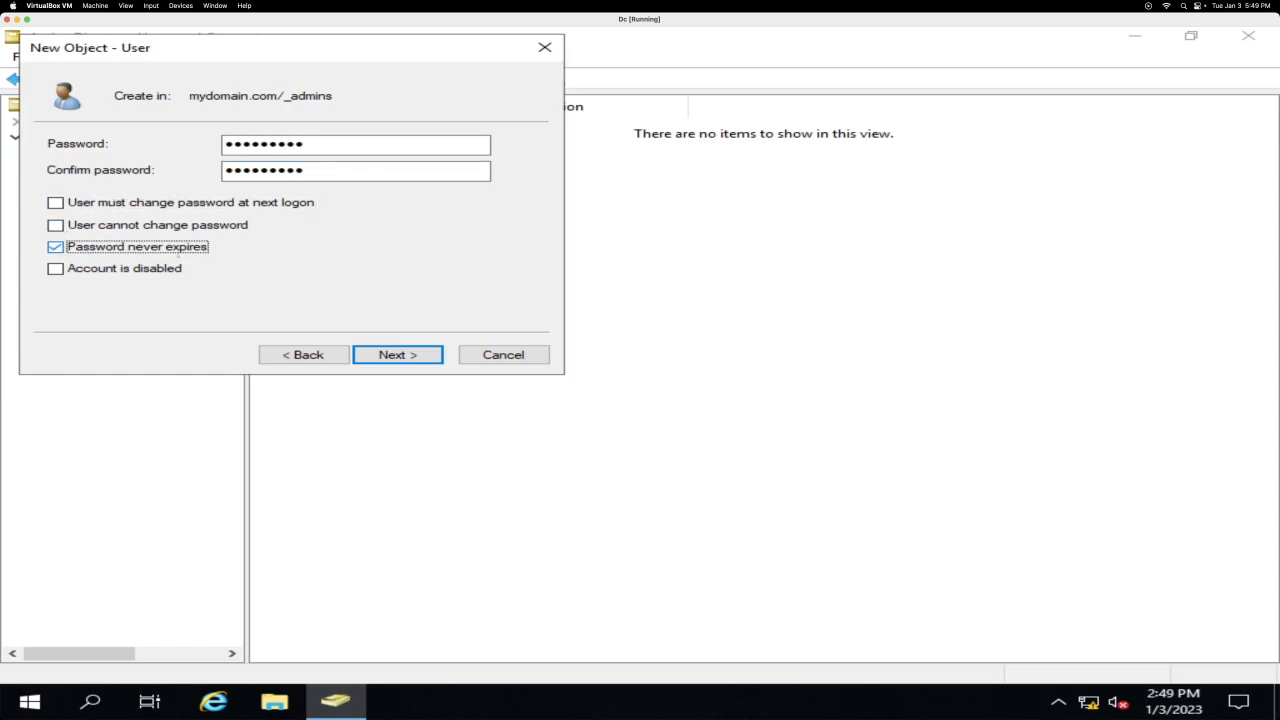
{"action": "left_click", "coordinate": [397, 355]}
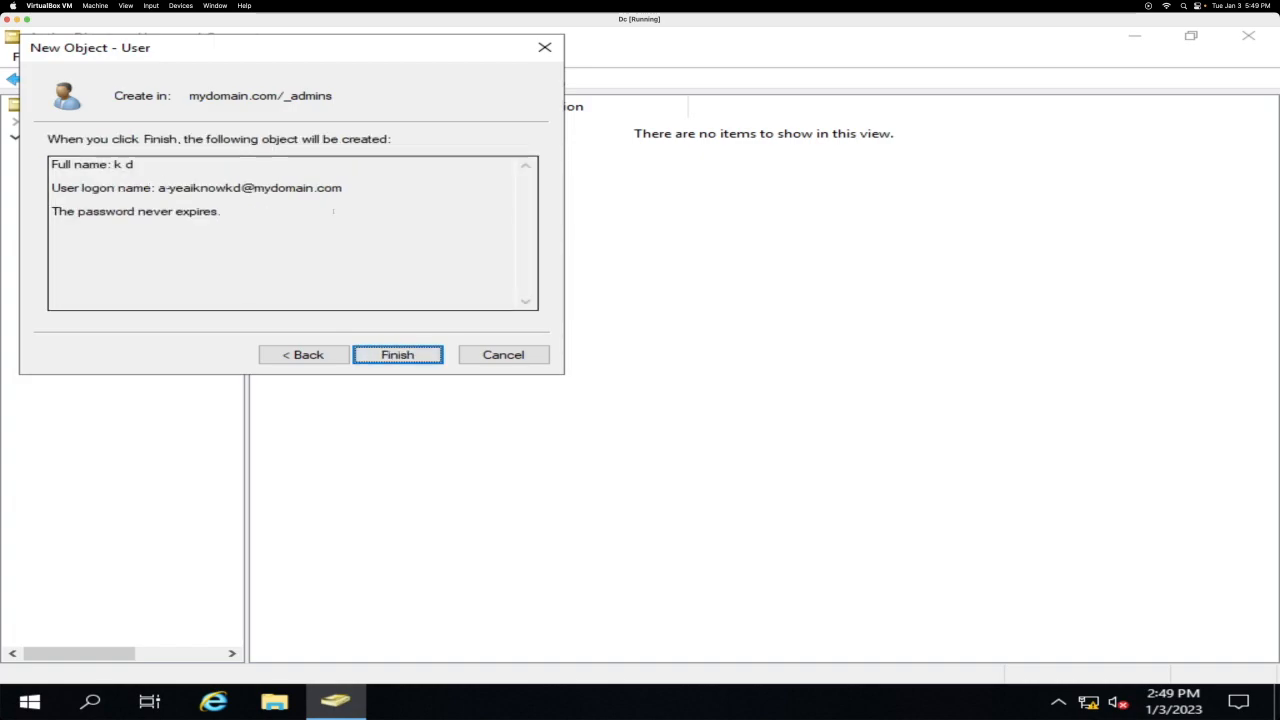
{"action": "left_click", "coordinate": [416, 354]}
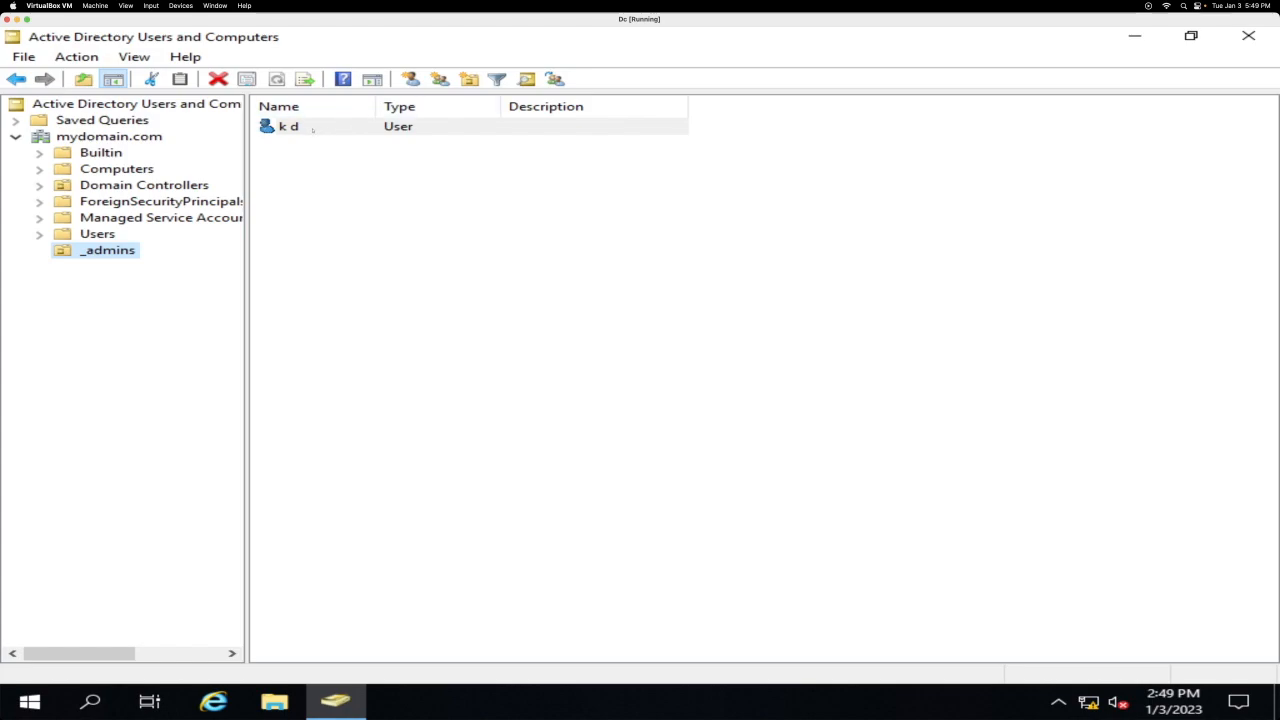
Step: Add the new user to the Domain Admins group through its Member Of properties
{"action": "right_click", "coordinate": [312, 129]}
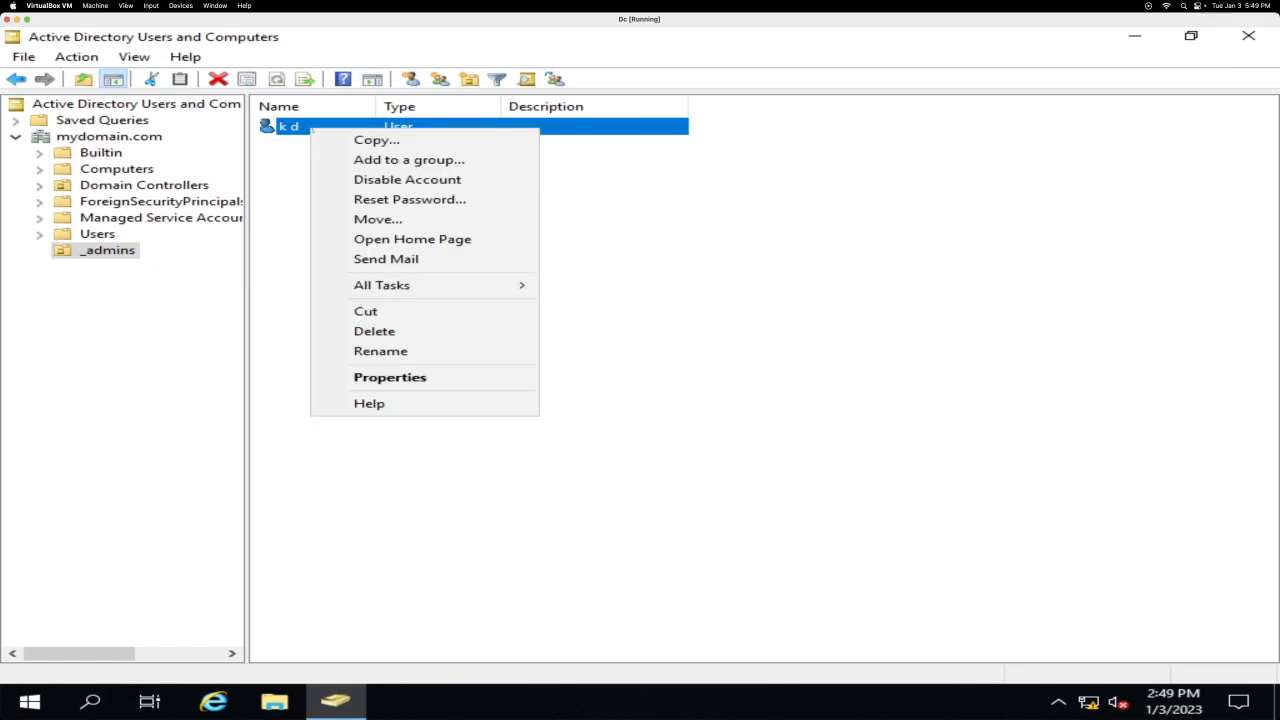
{"action": "left_click", "coordinate": [390, 377]}
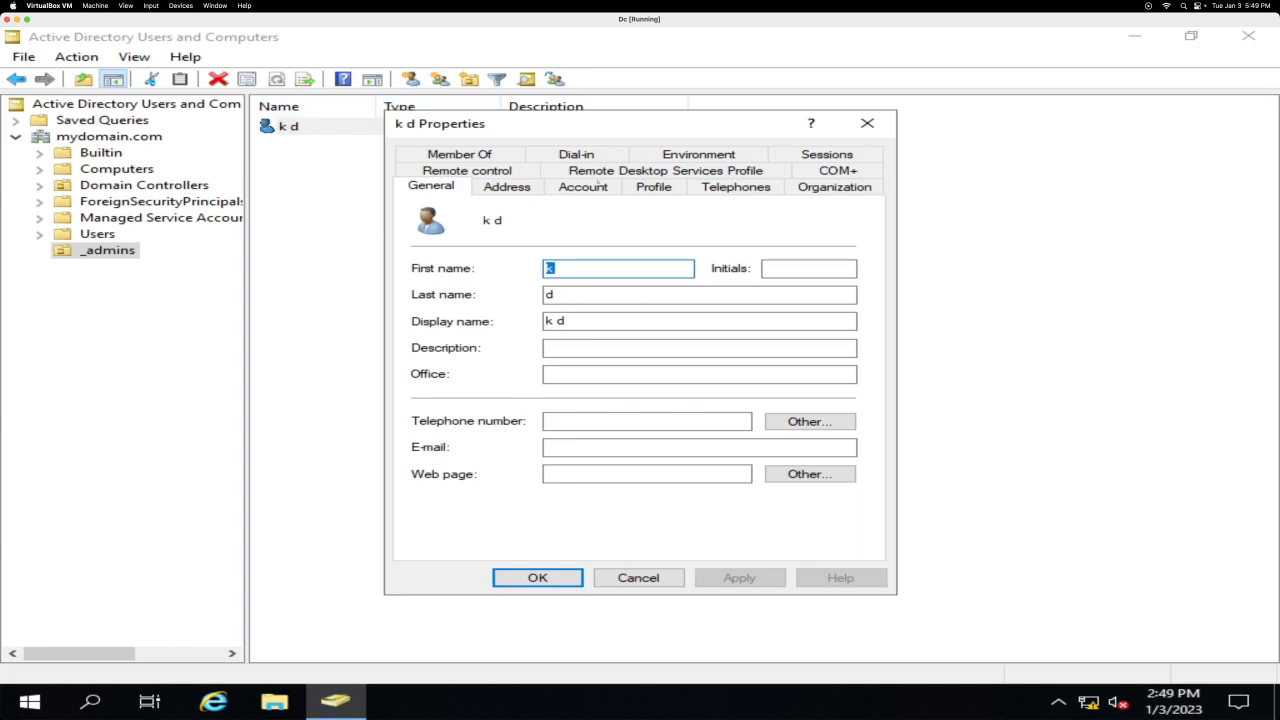
{"action": "left_click", "coordinate": [508, 154]}
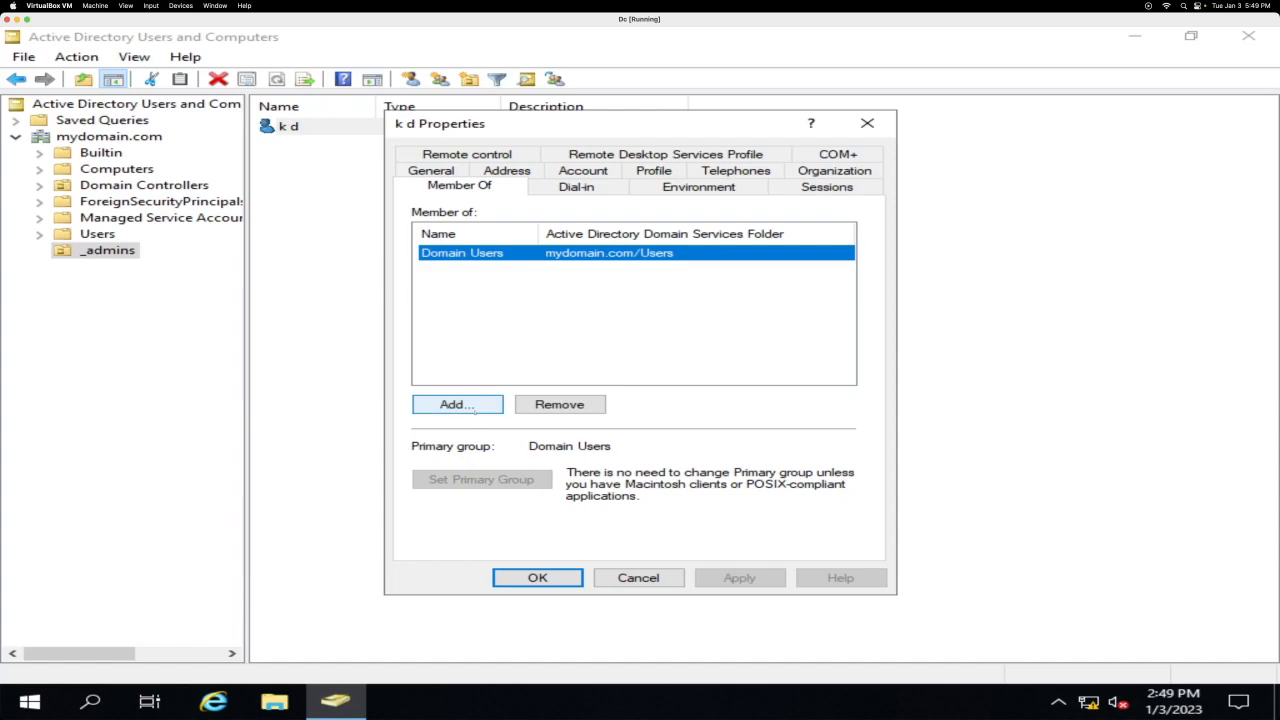
{"action": "left_click", "coordinate": [472, 405]}
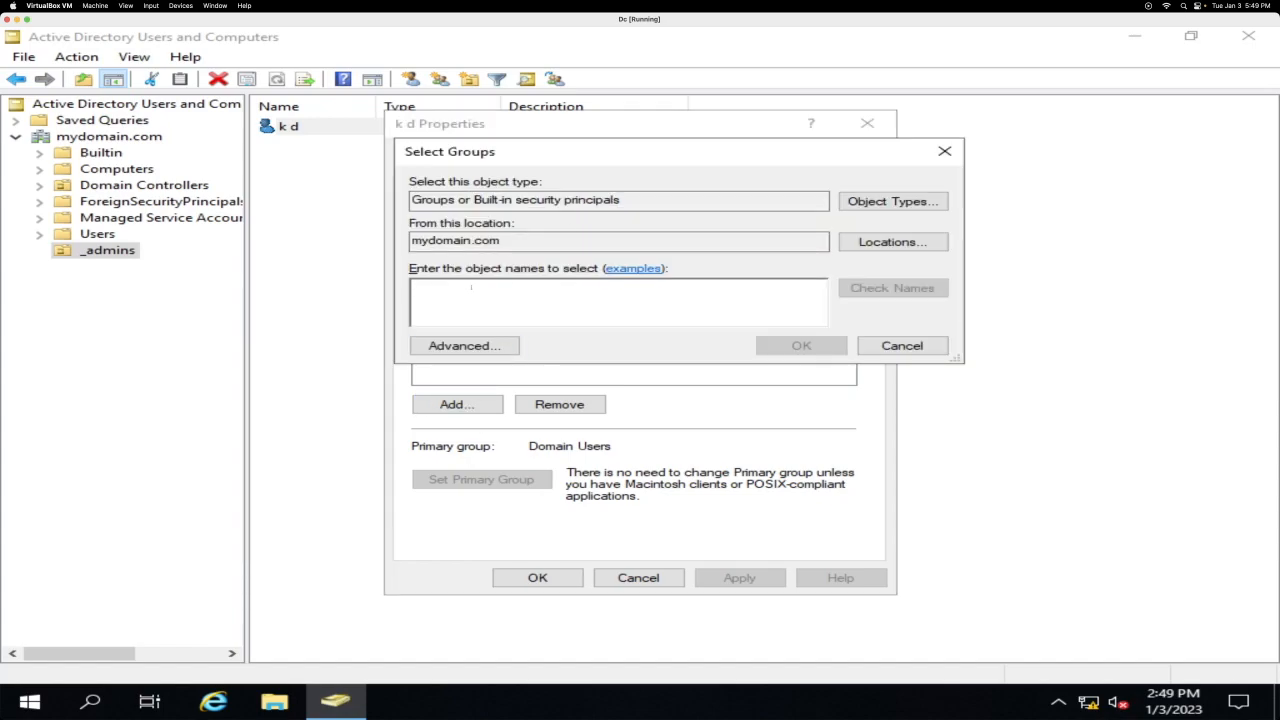
{"action": "type", "text": "Doma"}
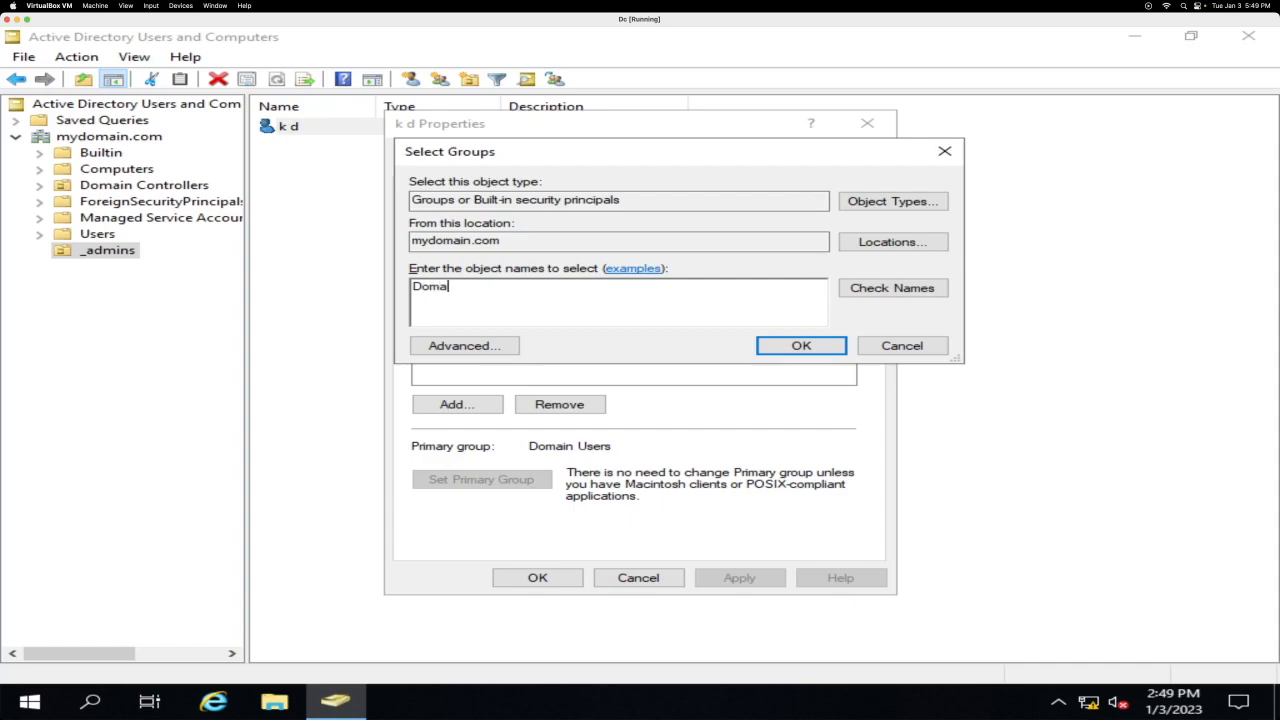
{"action": "type", "text": "in Admins"}
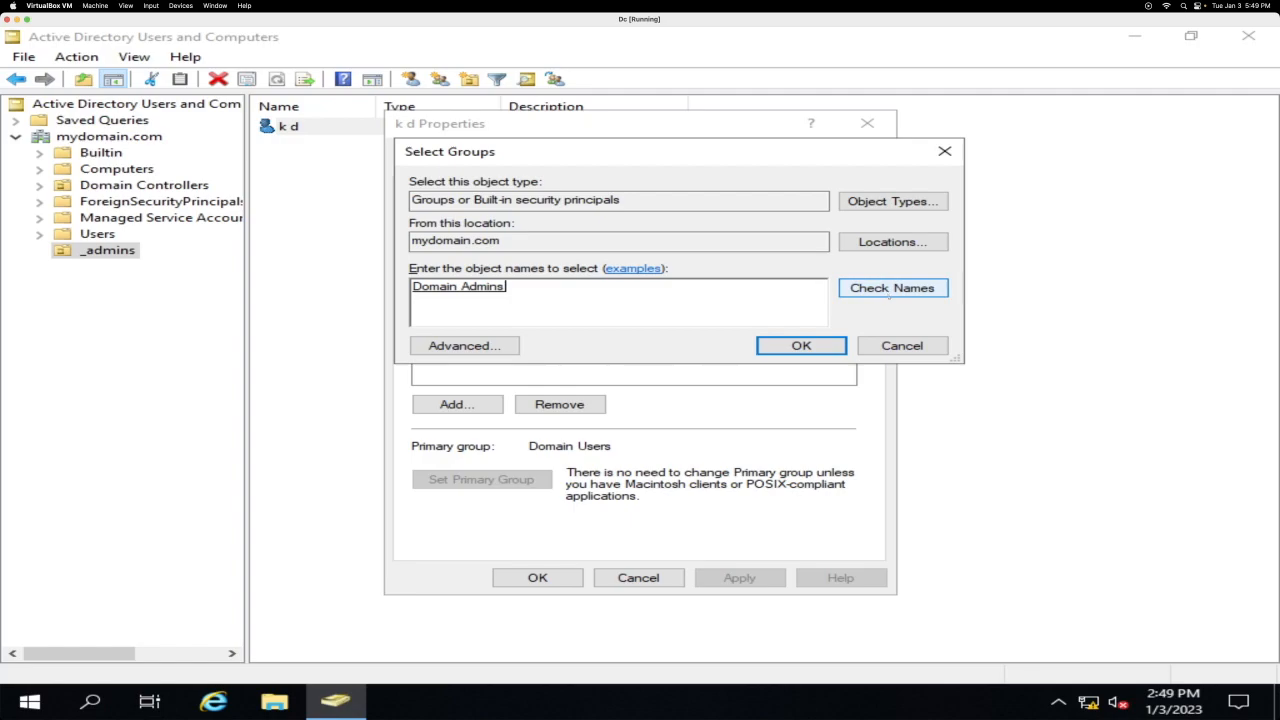
{"action": "left_click", "coordinate": [801, 345]}
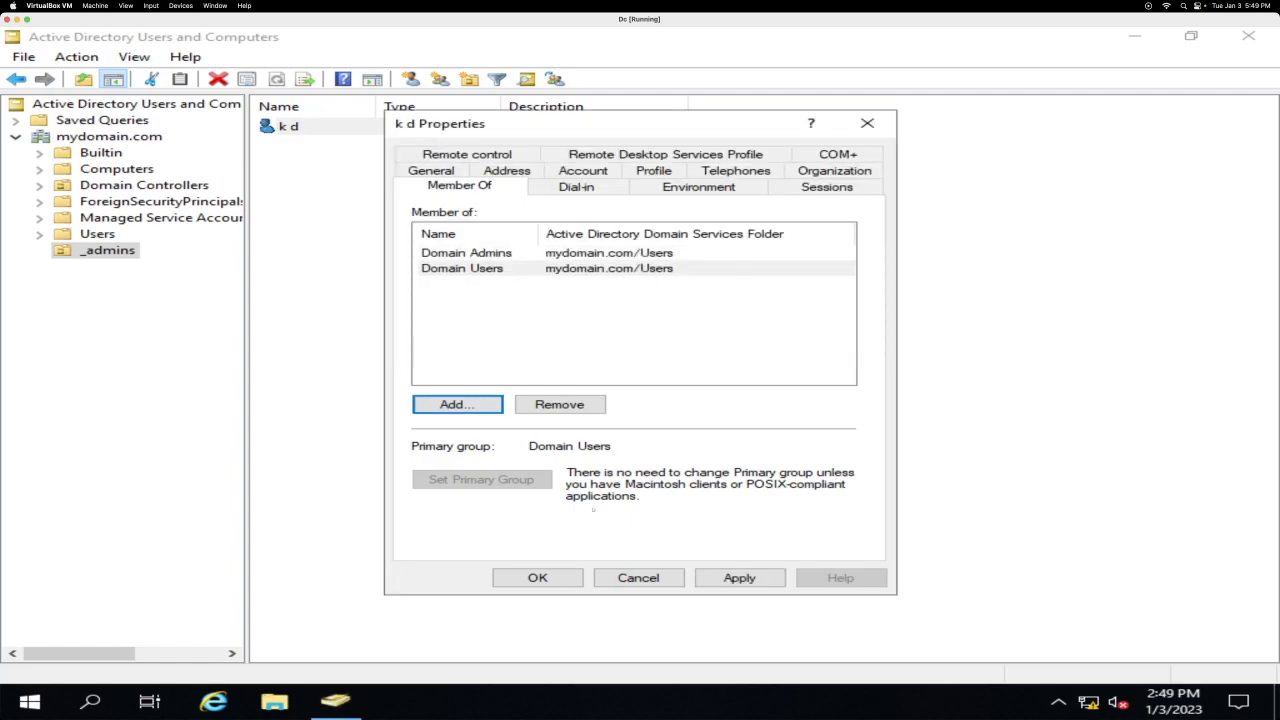
{"action": "left_click", "coordinate": [564, 577]}
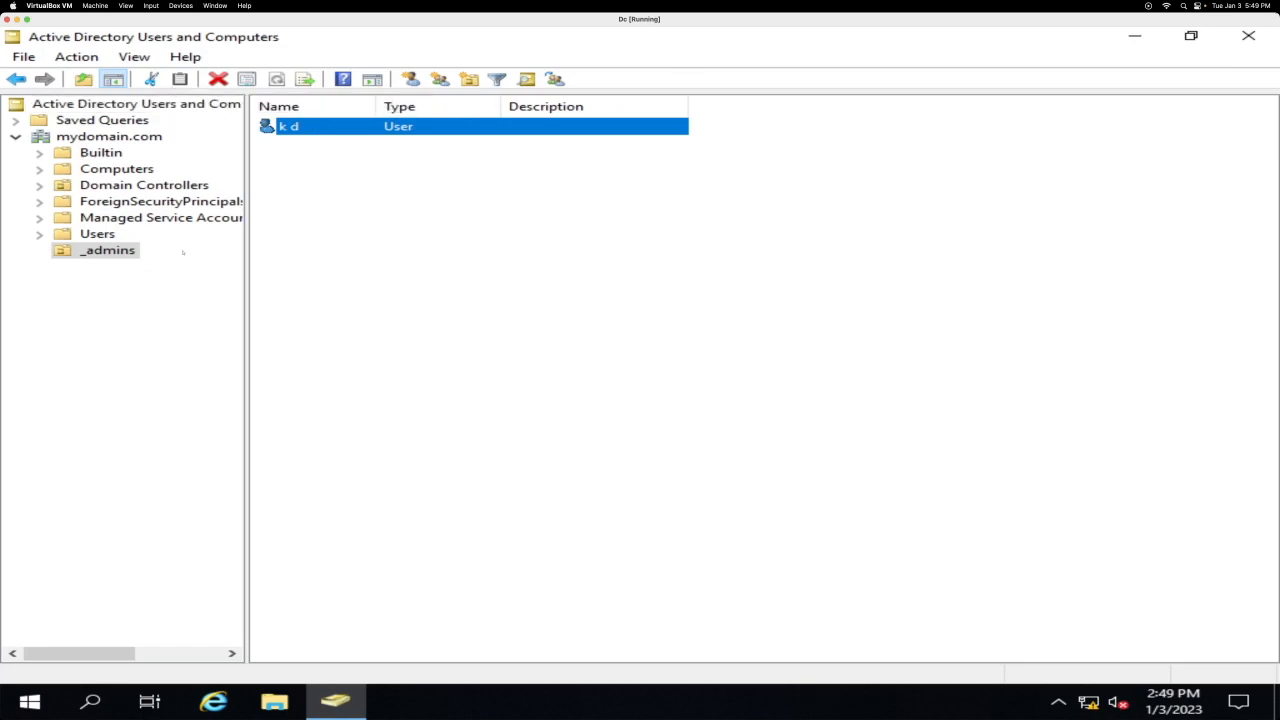
{"action": "left_click", "coordinate": [120, 217]}
{"action": "left_click", "coordinate": [107, 250]}
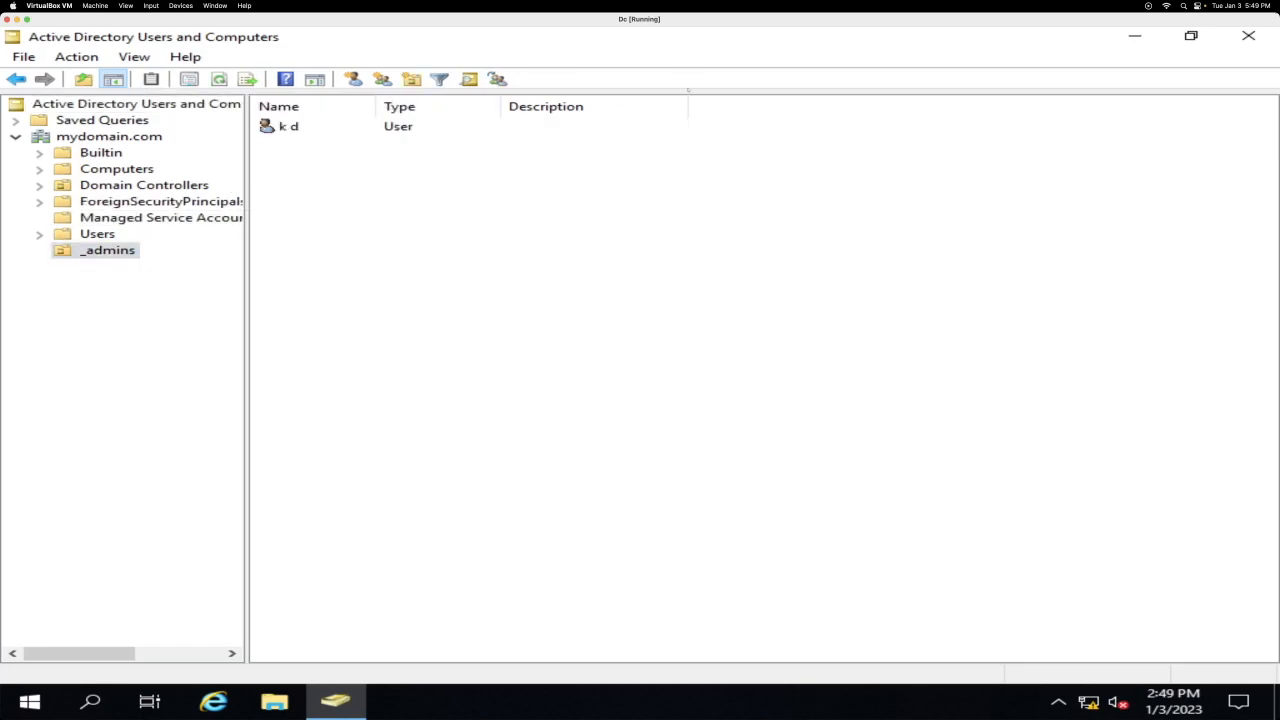
Step: Close Active Directory Users and Computers and sign in as the new domain admin account
{"action": "left_click", "coordinate": [1191, 36]}
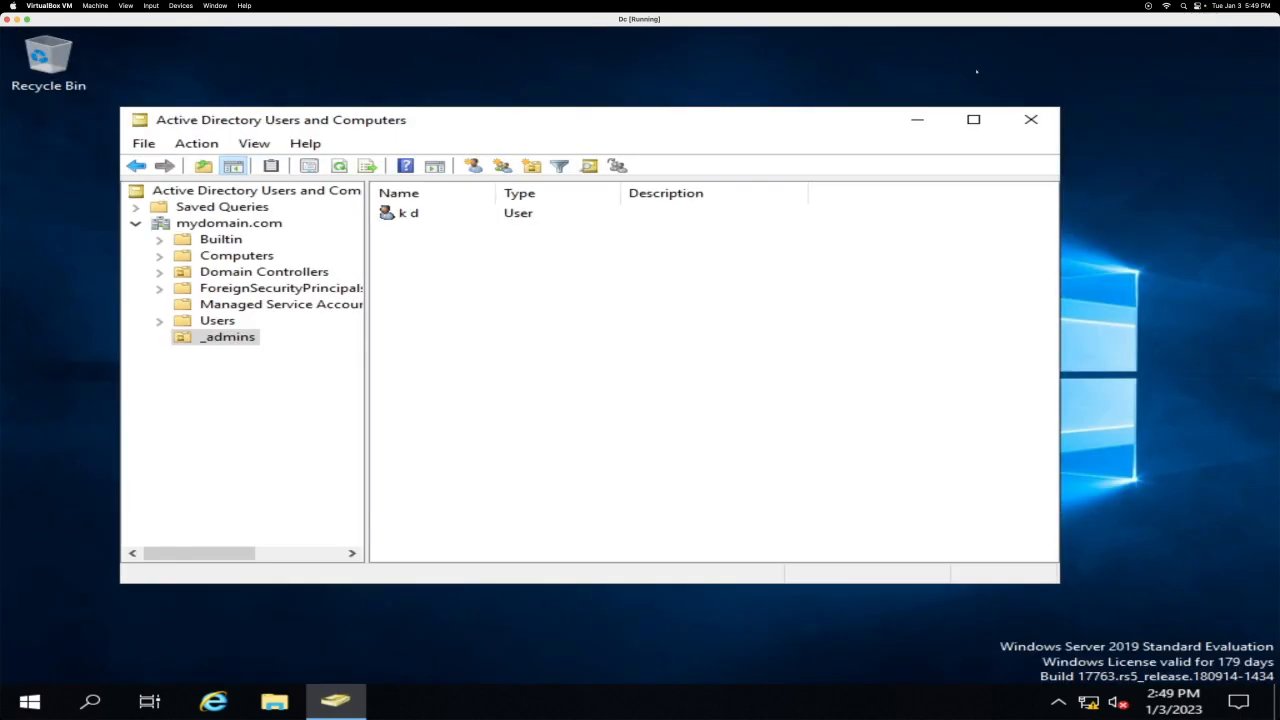
{"action": "left_click", "coordinate": [1031, 119]}
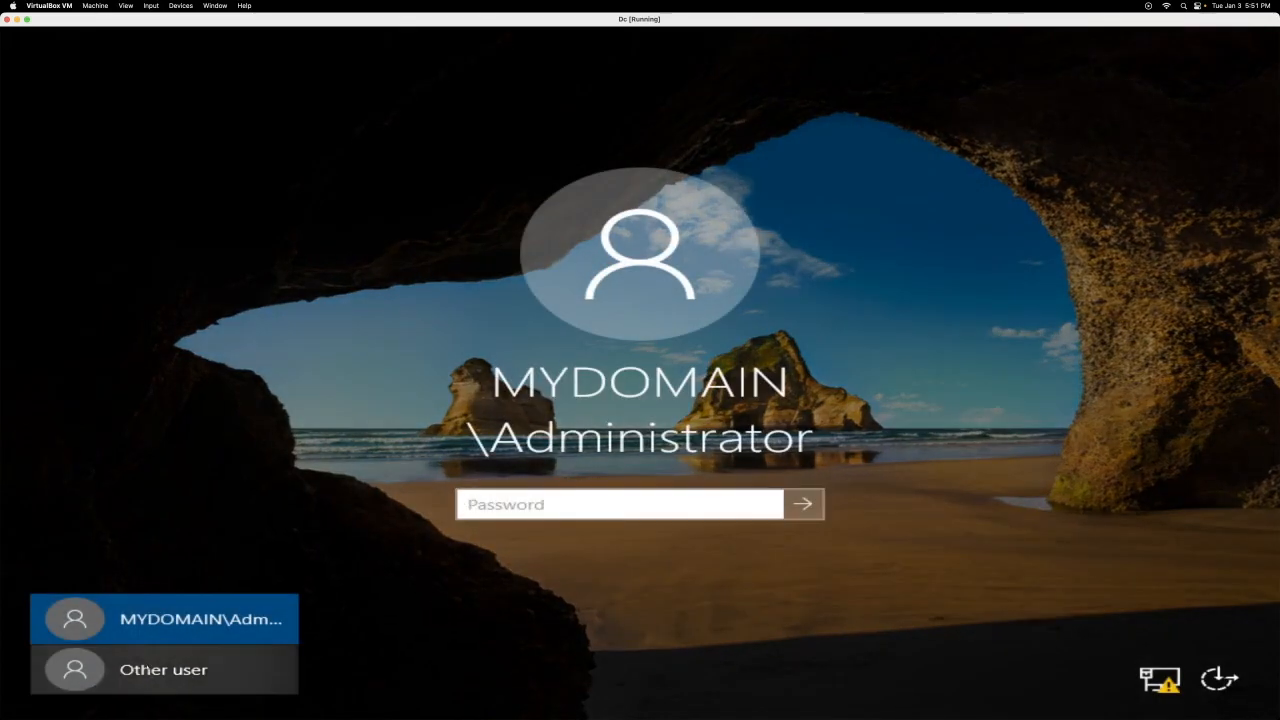
{"action": "left_click", "coordinate": [163, 669]}
{"action": "type", "text": "a-yeaiknowkd"}
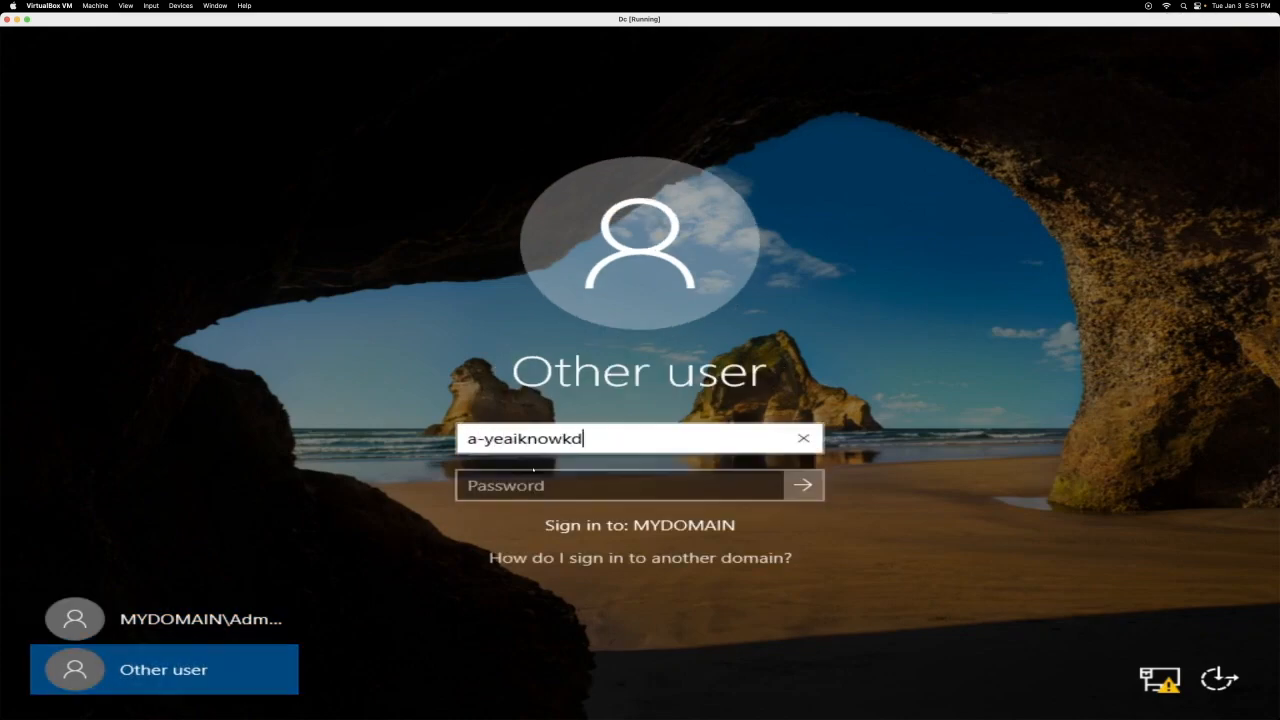
{"action": "key", "text": "Tab"}
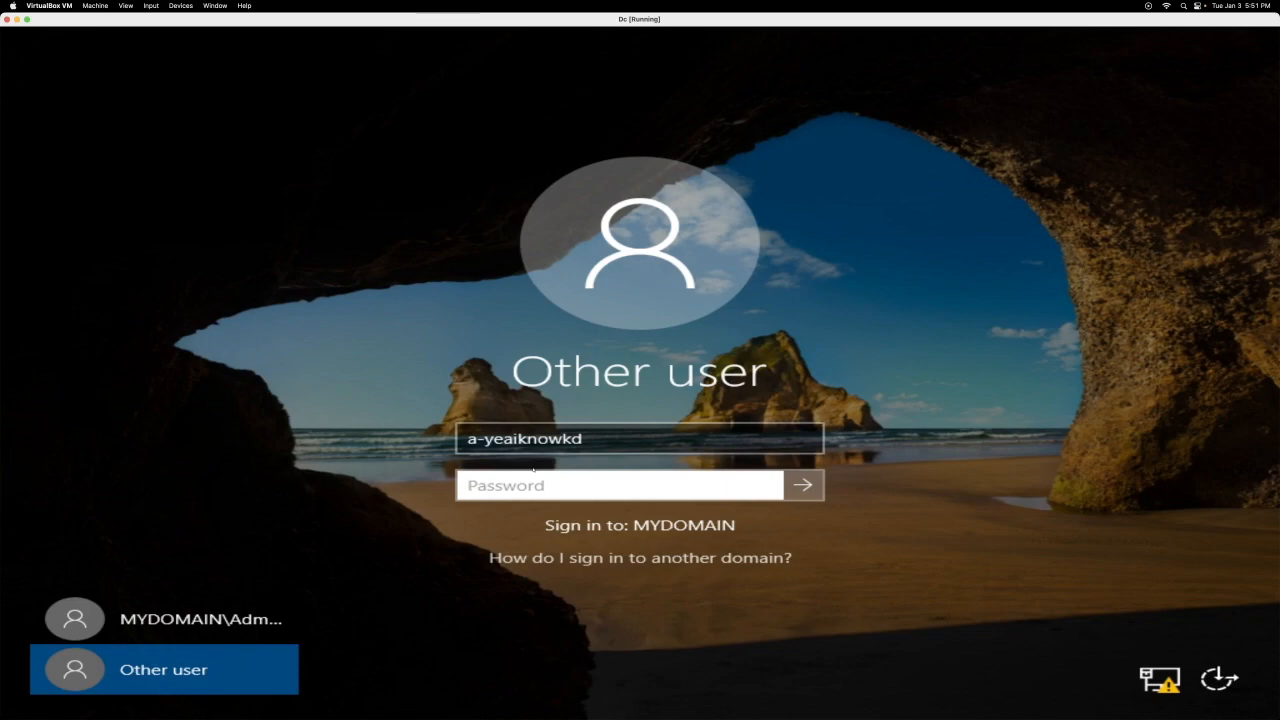
{"action": "type", "text": "•••••••••"}
{"action": "key", "text": "Return"}
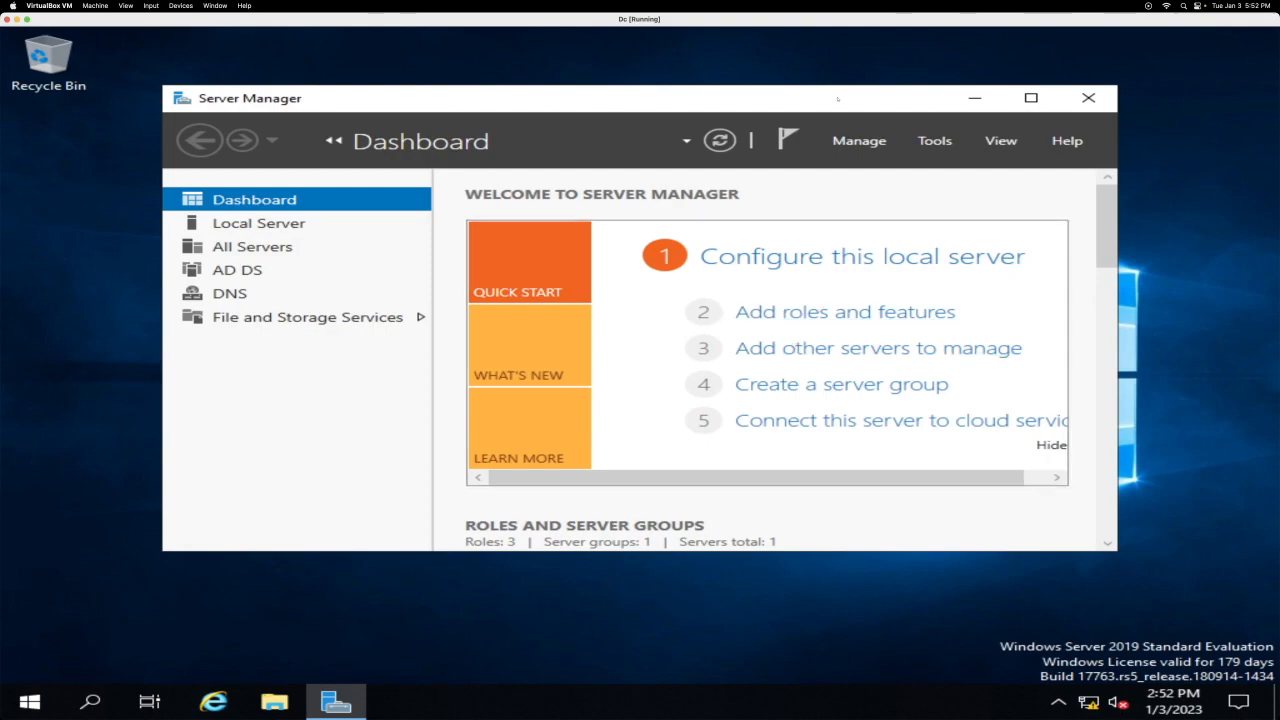
Step: Begin a role-based installation on DC.mydomain.com and select the Remote Access role
{"action": "double_click", "coordinate": [838, 98]}
{"action": "left_click", "coordinate": [733, 249]}
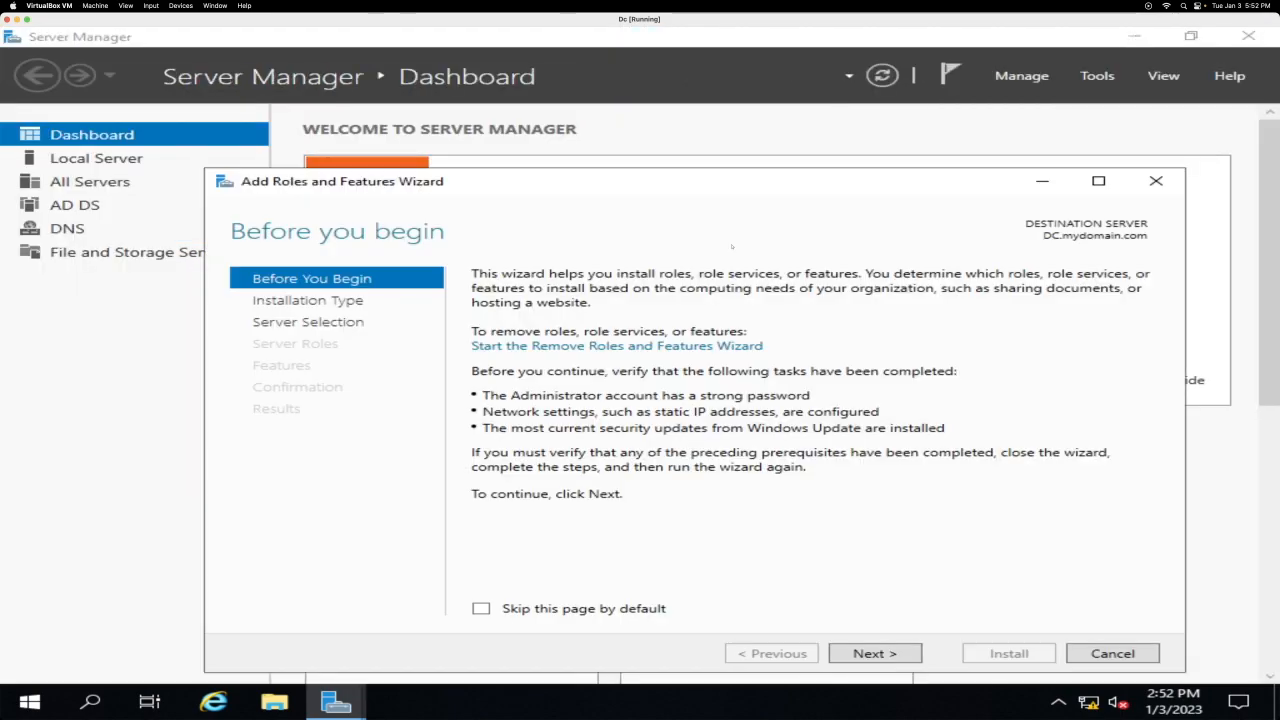
{"action": "left_click", "coordinate": [875, 653]}
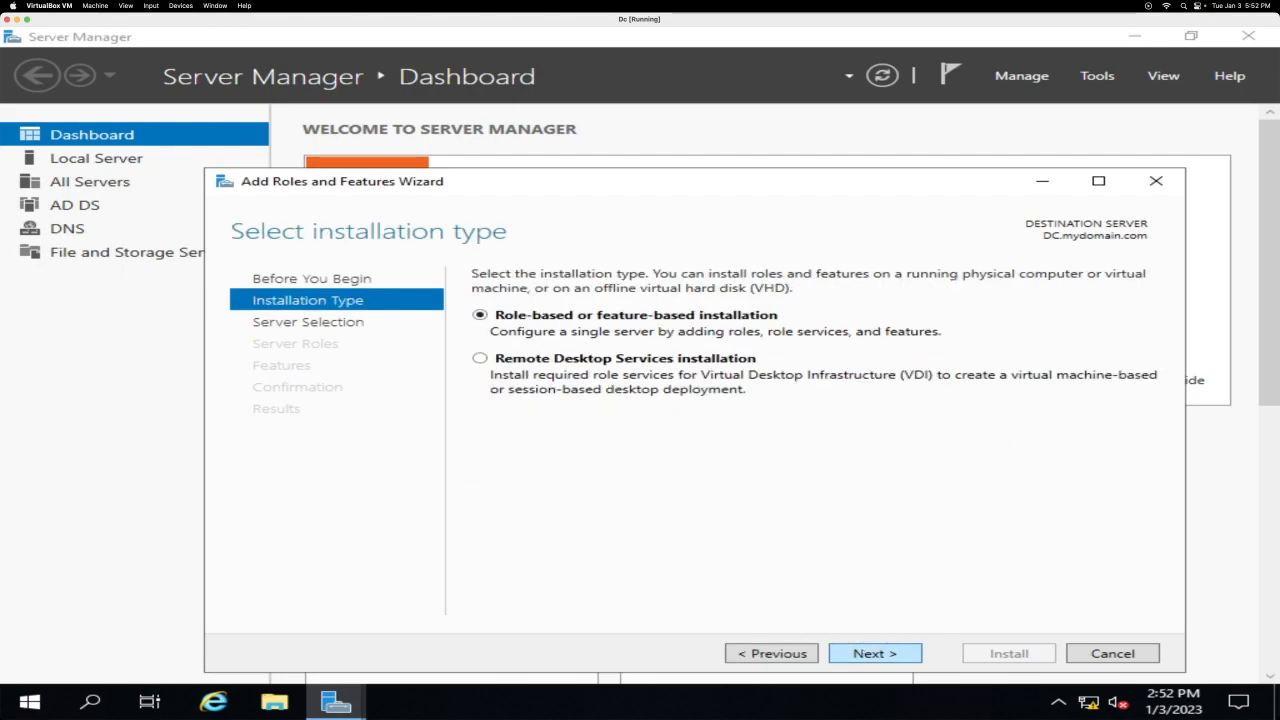
{"action": "left_click", "coordinate": [875, 653]}
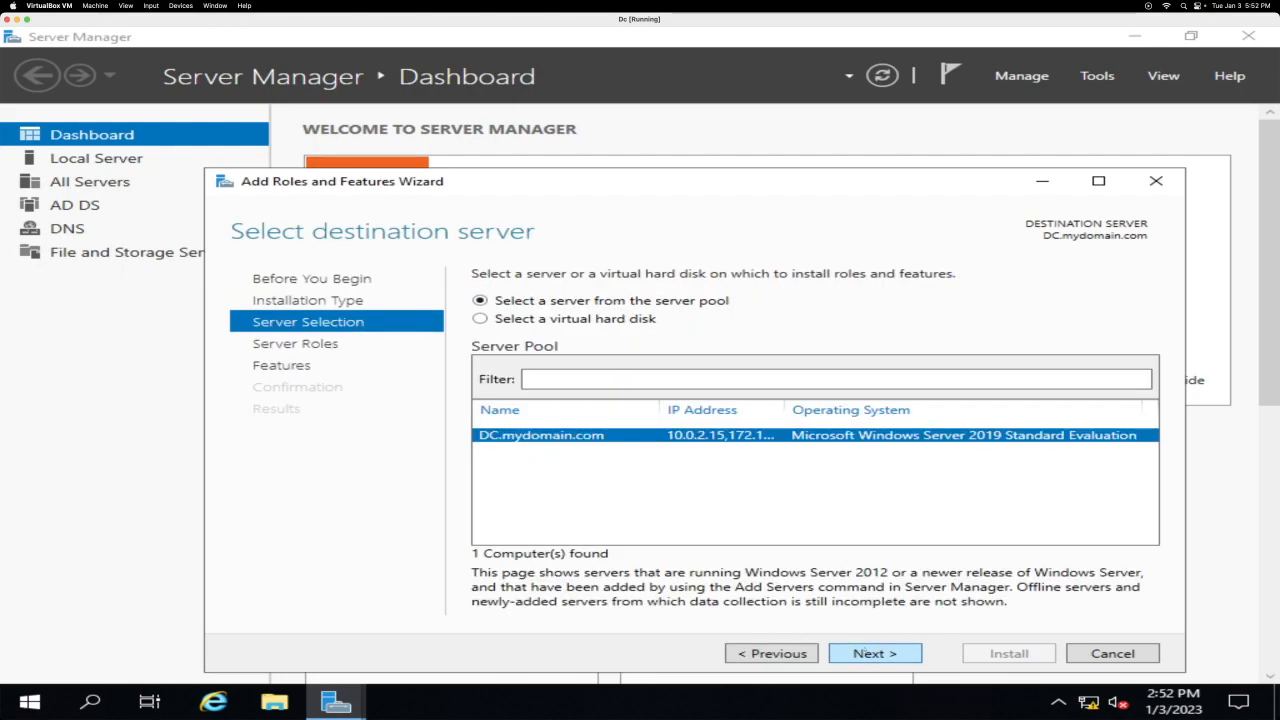
{"action": "left_click", "coordinate": [864, 651]}
{"action": "scroll", "coordinate": [681, 451], "scroll_direction": "down", "scroll_amount": 1}
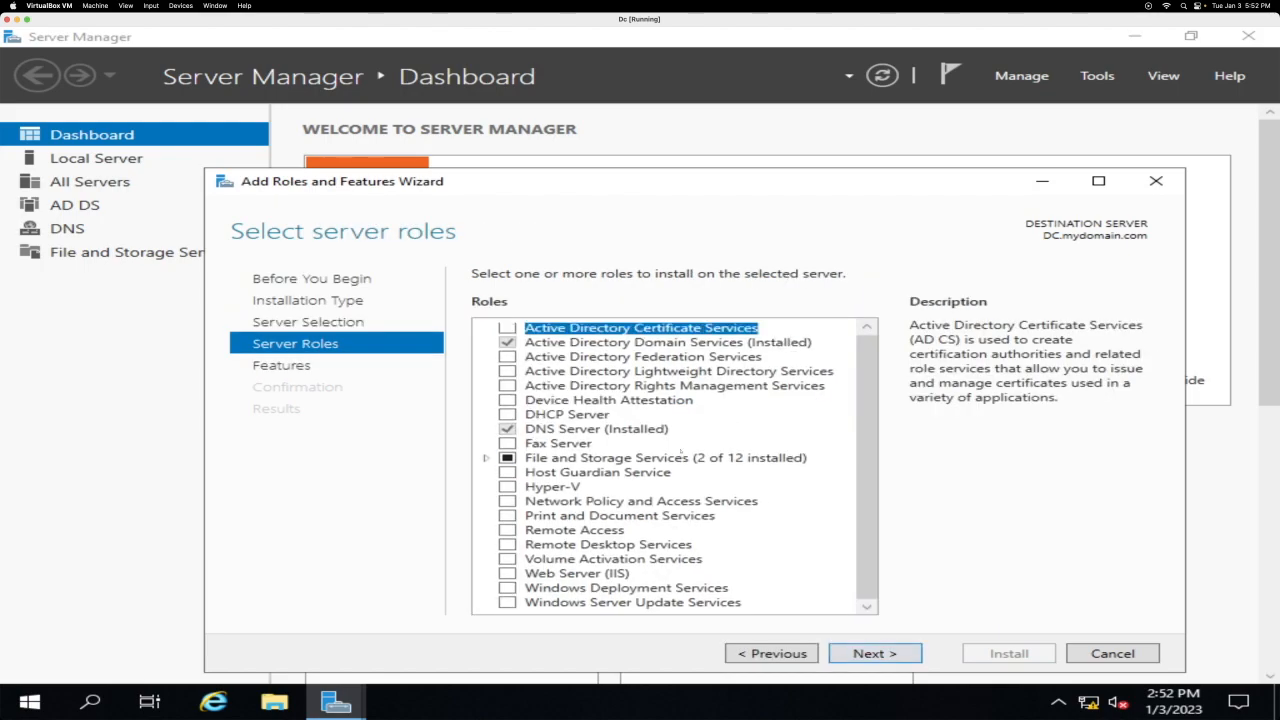
{"action": "left_click", "coordinate": [508, 530]}
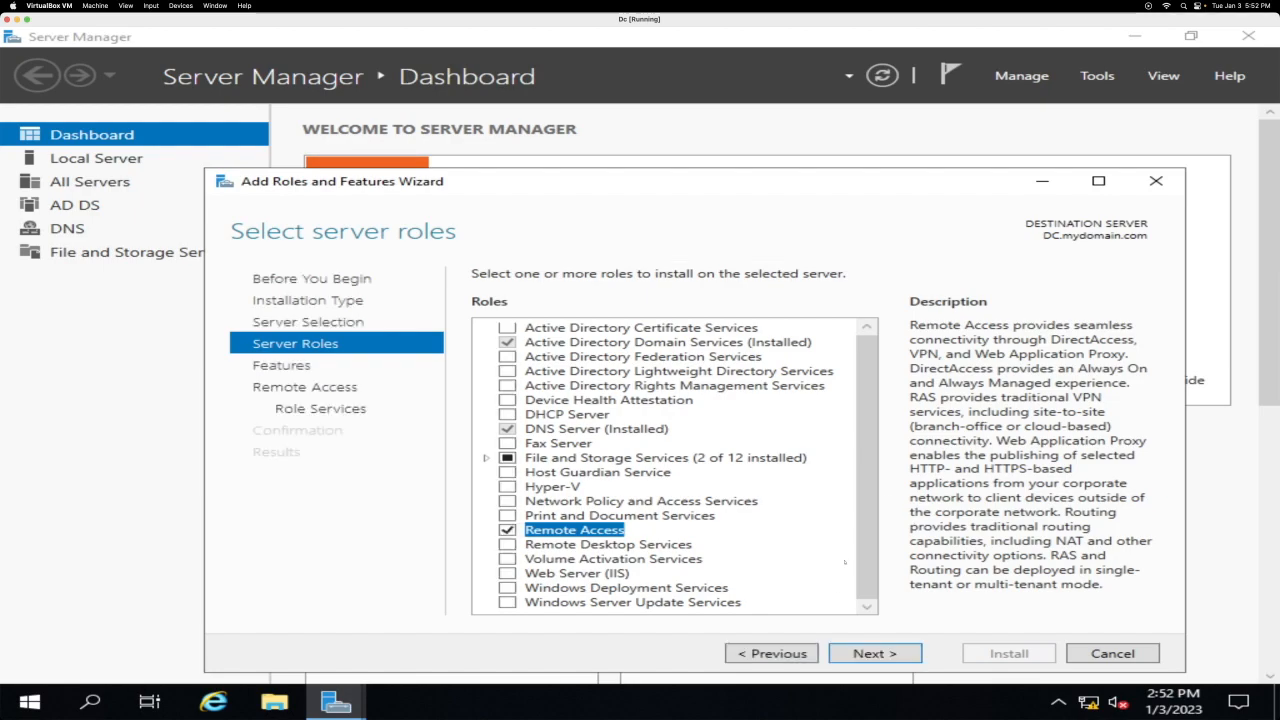
{"action": "left_click", "coordinate": [862, 645]}
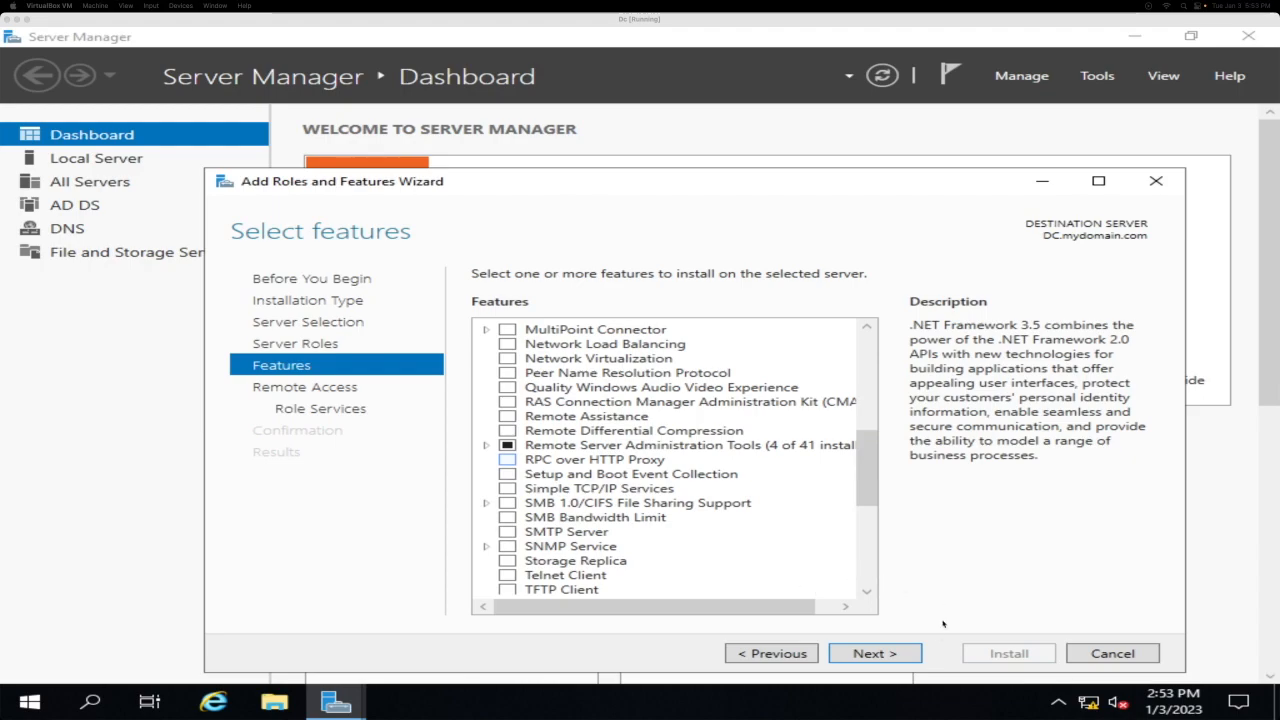
{"action": "key", "text": "Return"}
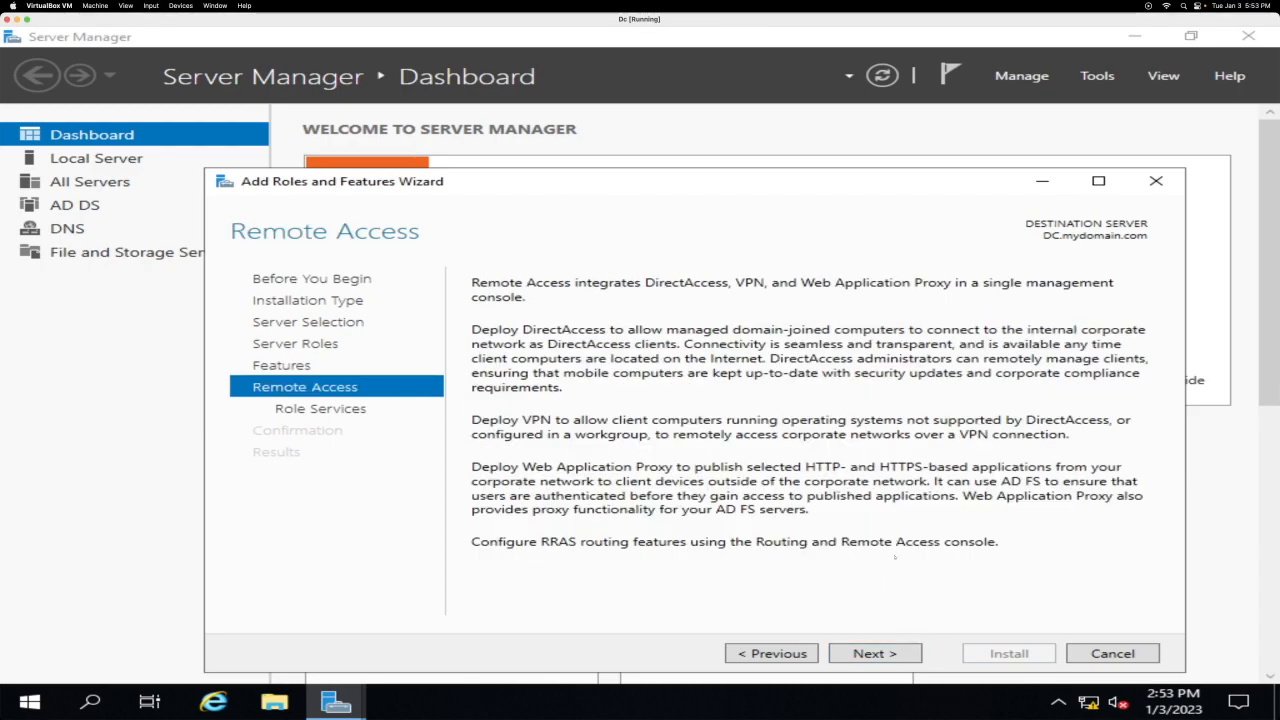
Step: Add the Routing role service with its required features, keep IIS defaults, and install
{"action": "left_click", "coordinate": [878, 654]}
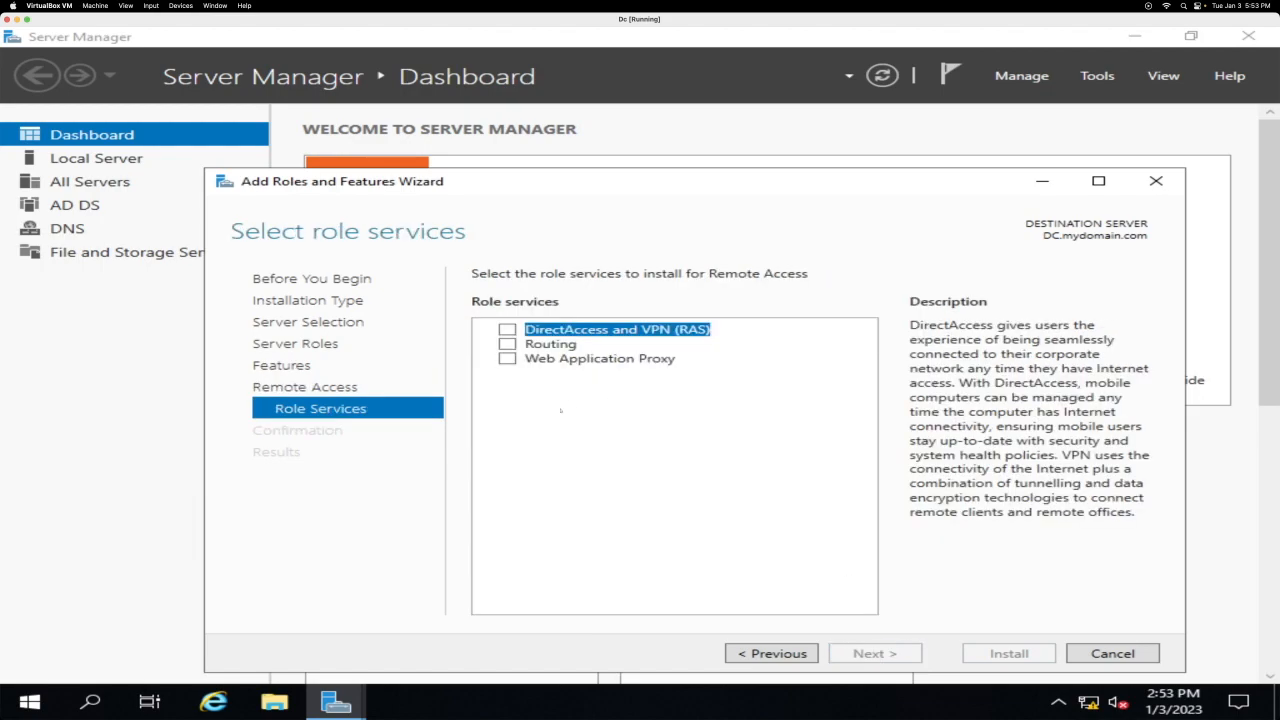
{"action": "left_click", "coordinate": [508, 344]}
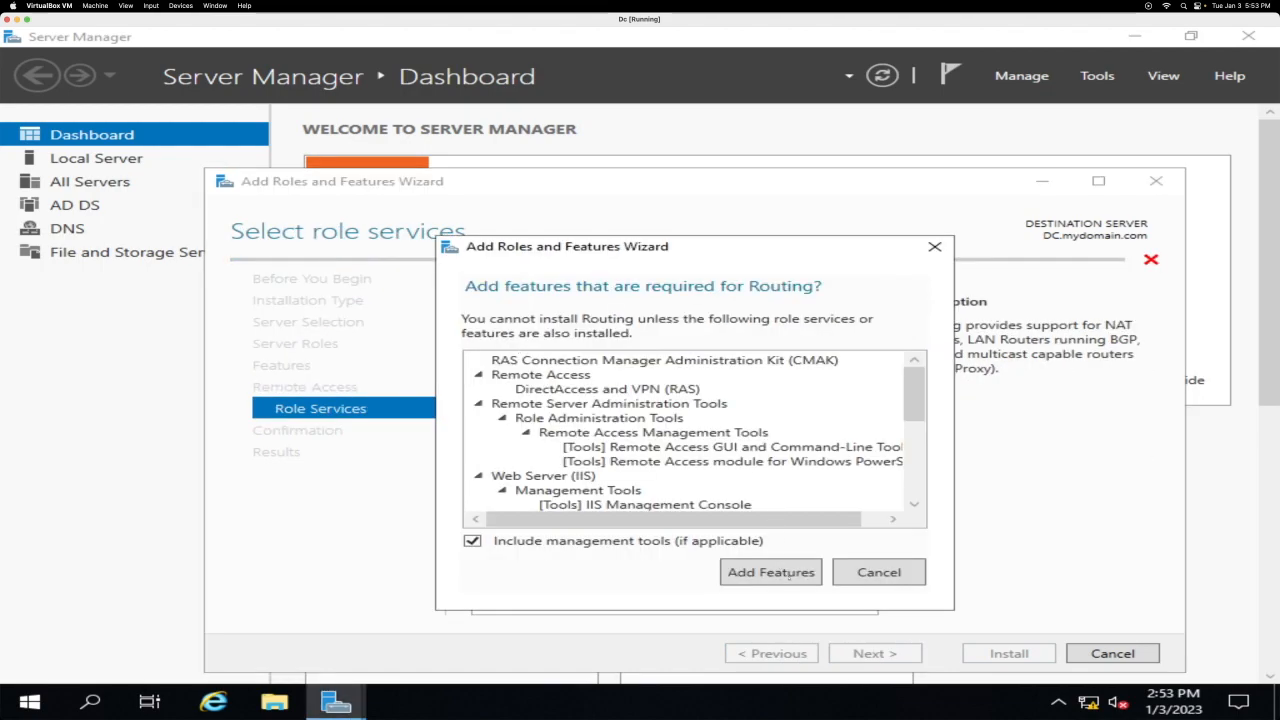
{"action": "left_click", "coordinate": [771, 572]}
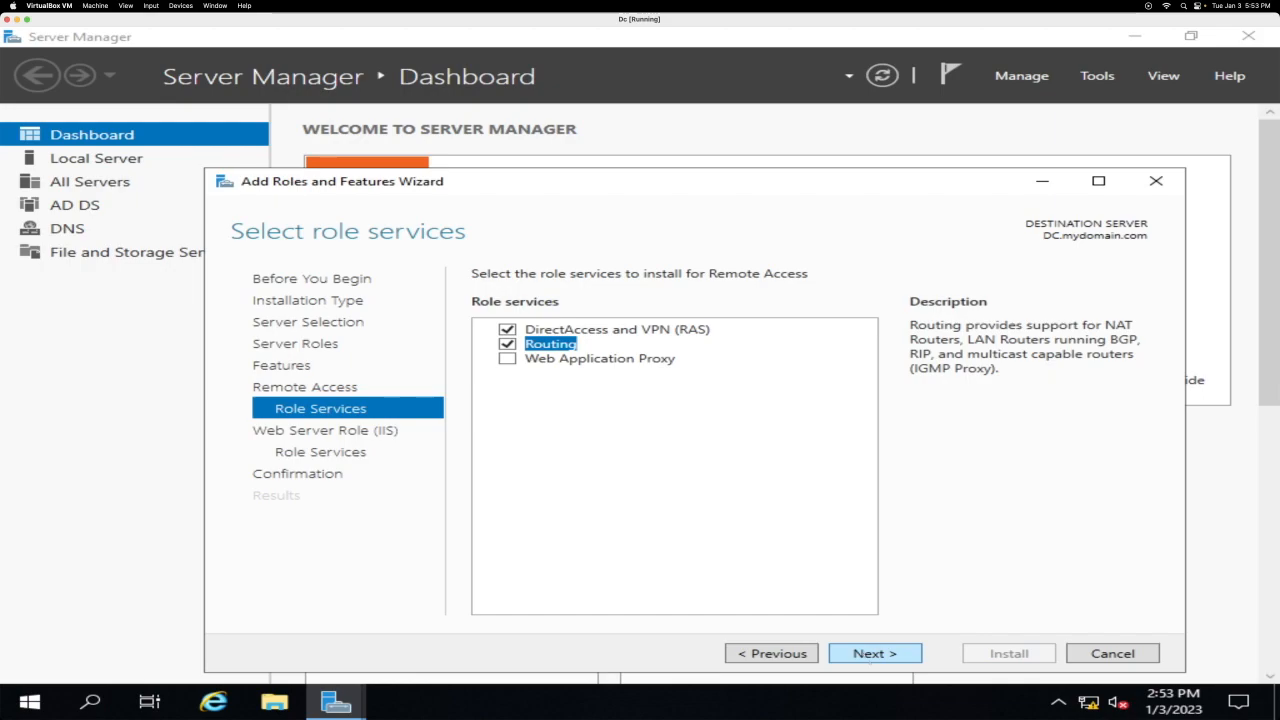
{"action": "left_click", "coordinate": [875, 653]}
{"action": "left_click", "coordinate": [875, 653]}
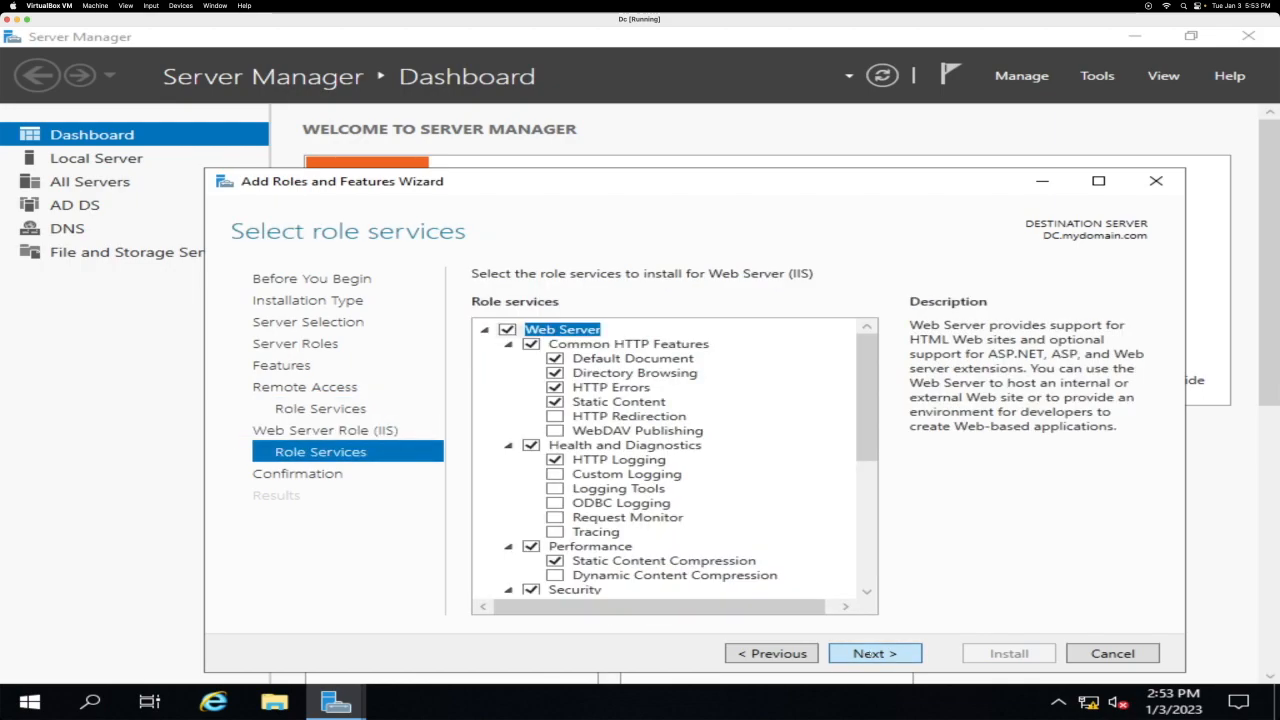
{"action": "left_click", "coordinate": [875, 650]}
{"action": "left_click", "coordinate": [1008, 653]}
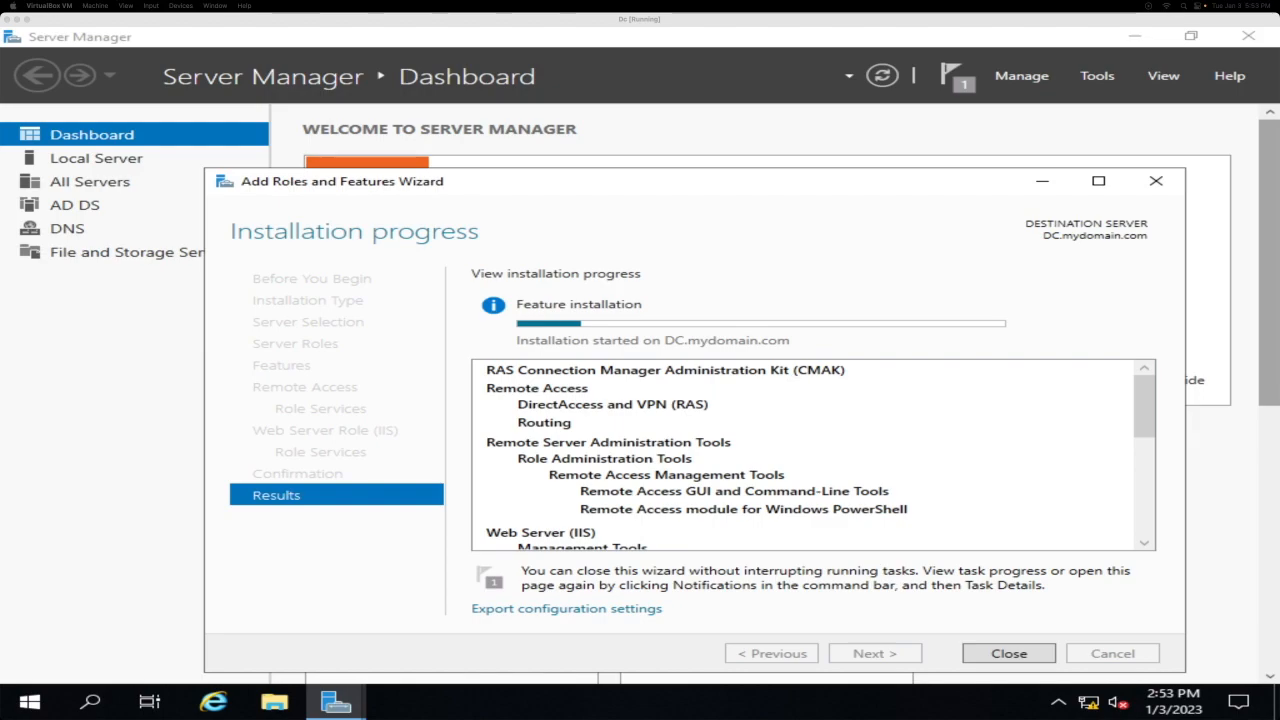
{"action": "left_click", "coordinate": [1010, 655]}
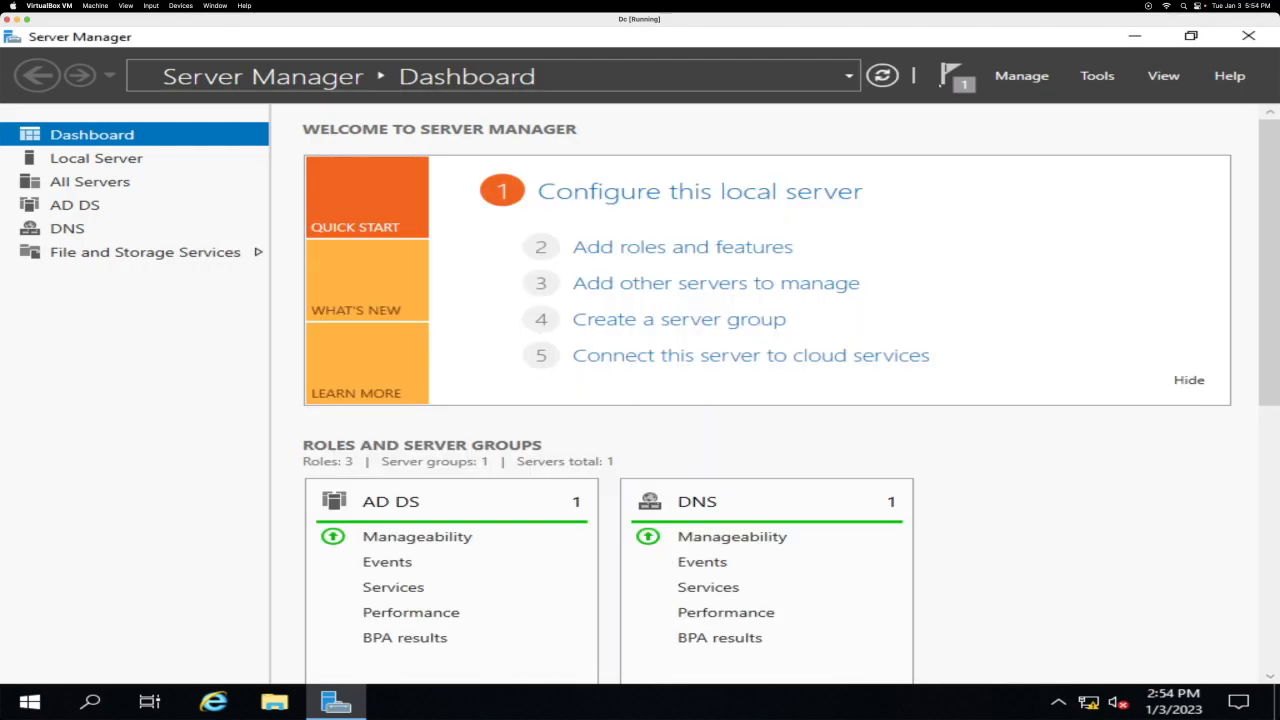
Step: Attempt NAT setup on DC (local) in Routing and Remote Access, cancelling when no interfaces appear
{"action": "left_click", "coordinate": [1090, 80]}
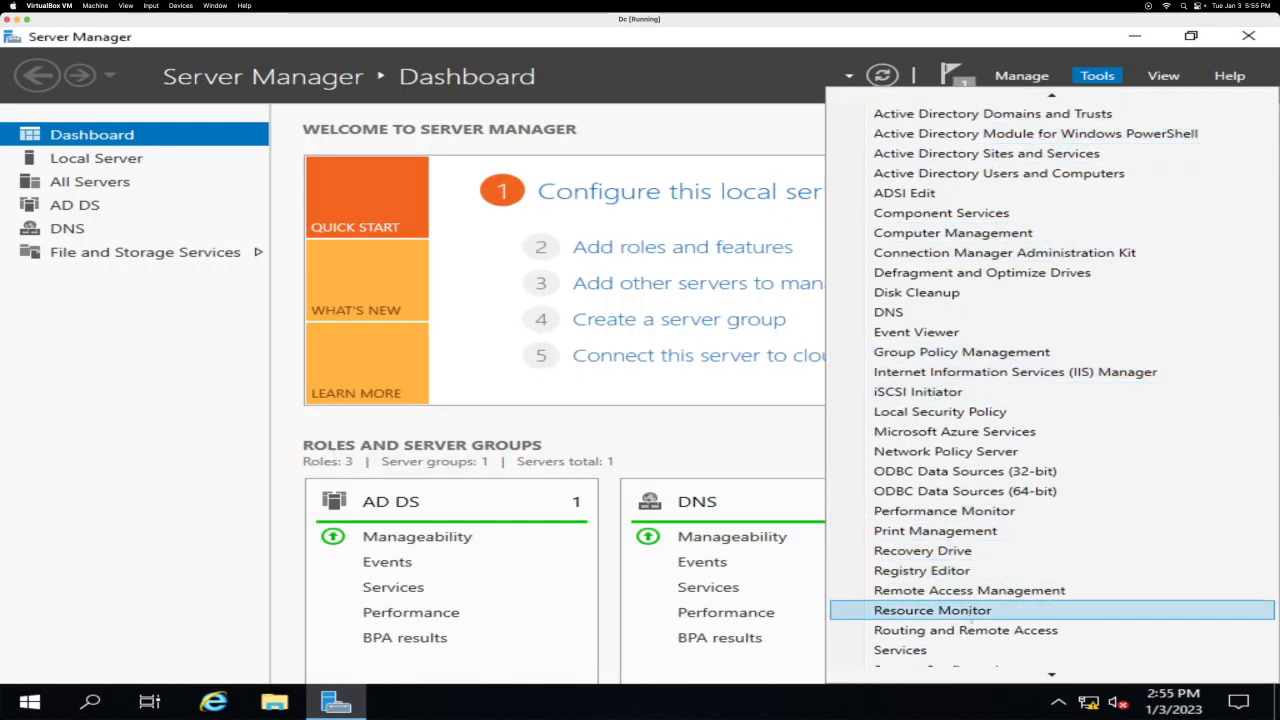
{"action": "left_click", "coordinate": [965, 630]}
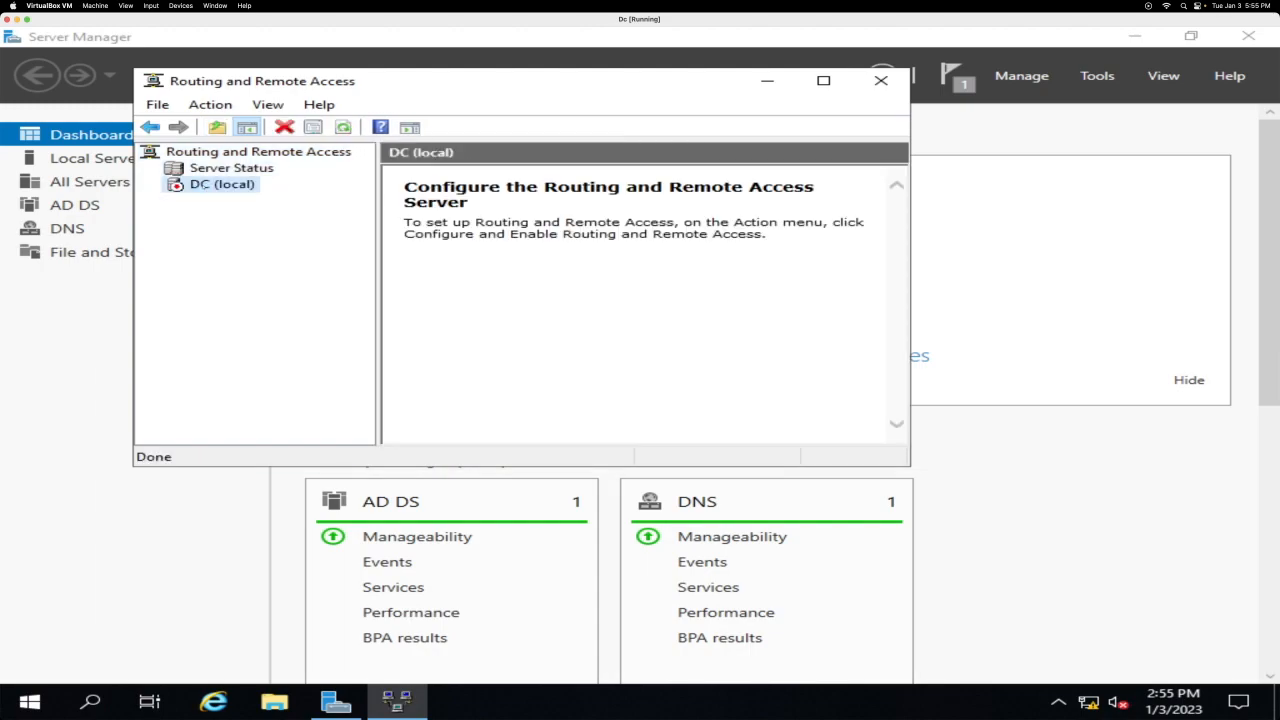
{"action": "right_click", "coordinate": [203, 184]}
{"action": "left_click", "coordinate": [245, 193]}
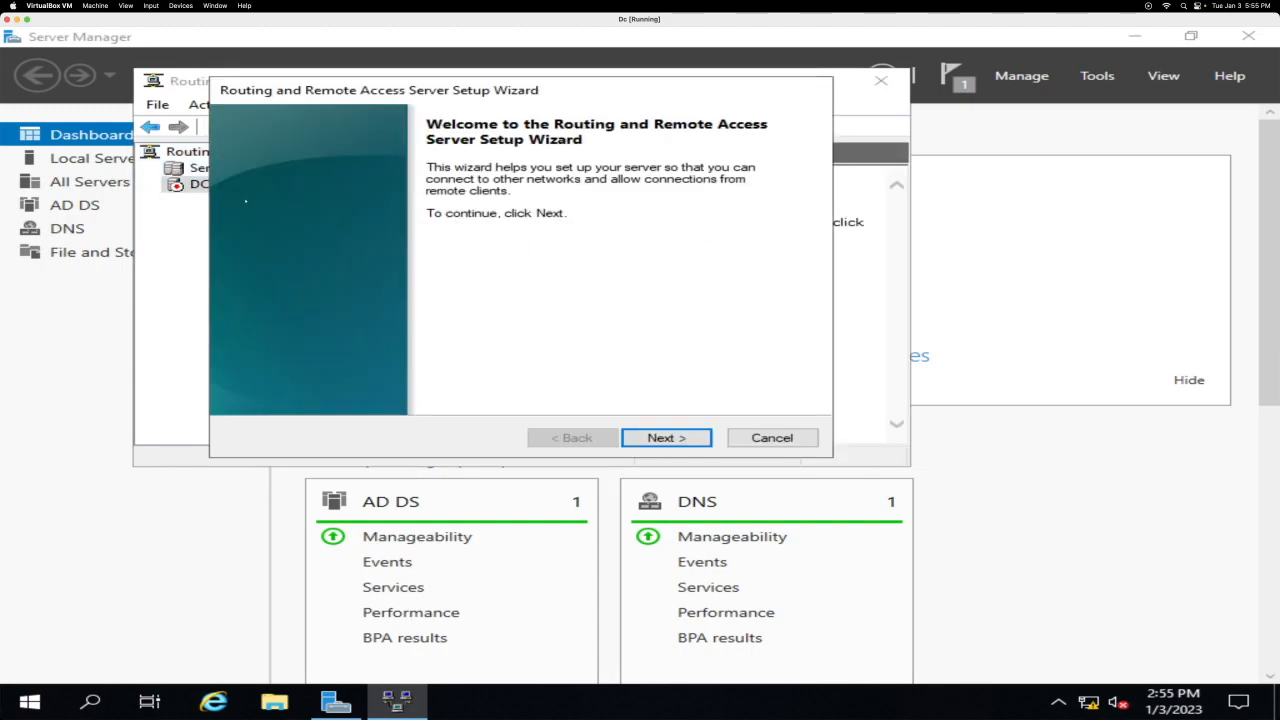
{"action": "left_click", "coordinate": [666, 437]}
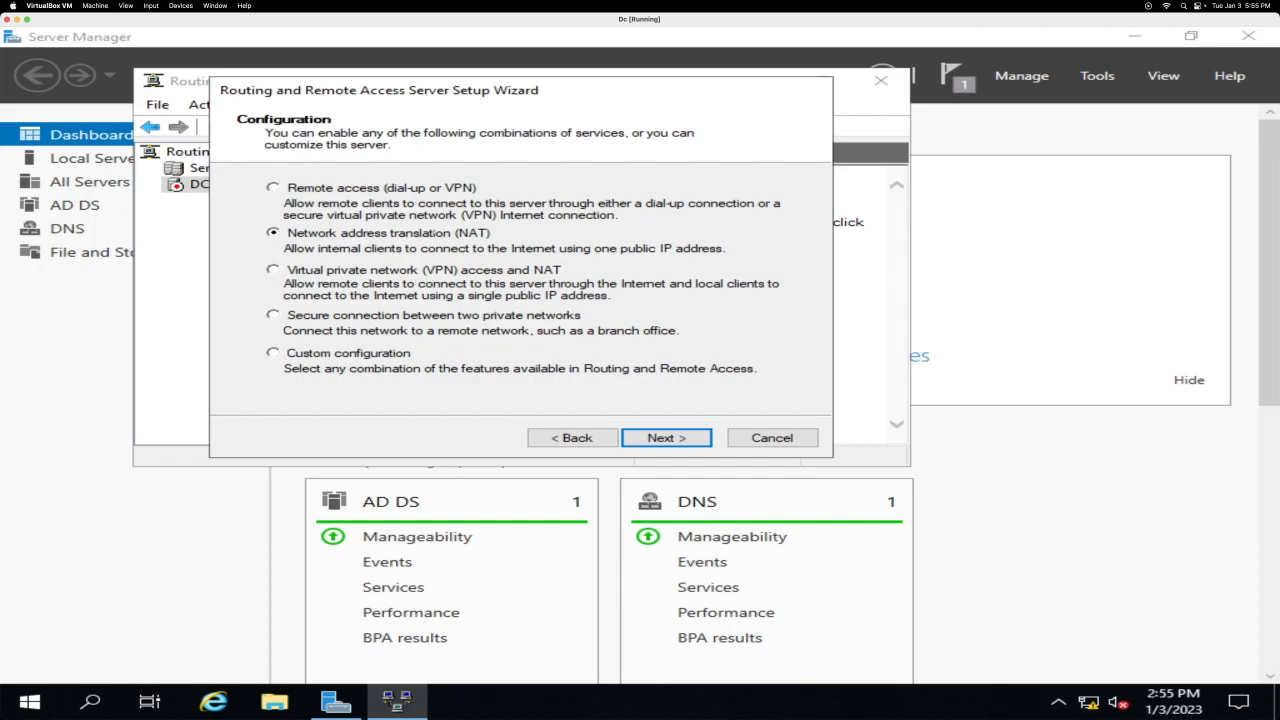
{"action": "key", "text": "Return"}
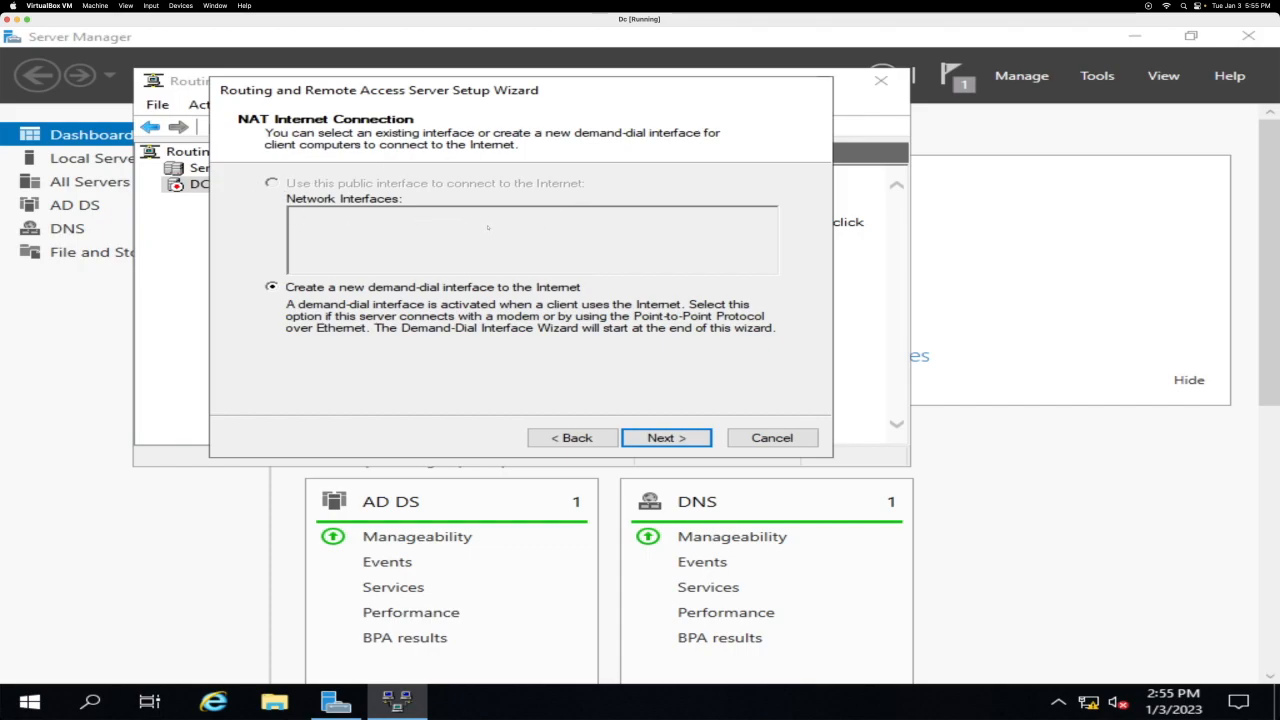
{"action": "left_click", "coordinate": [786, 440]}
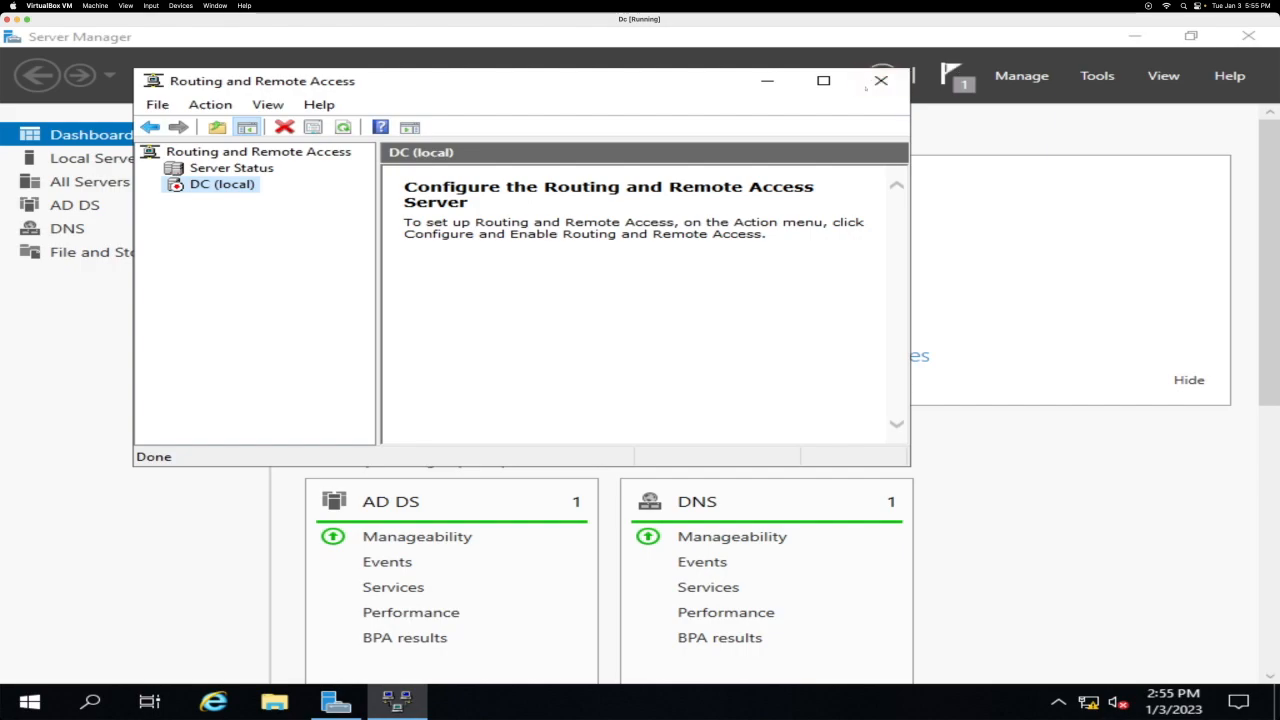
Step: Reopen Routing and Remote Access and configure DC (local) for NAT on the _Internet_ interface
{"action": "left_click", "coordinate": [880, 81]}
{"action": "left_click", "coordinate": [1097, 76]}
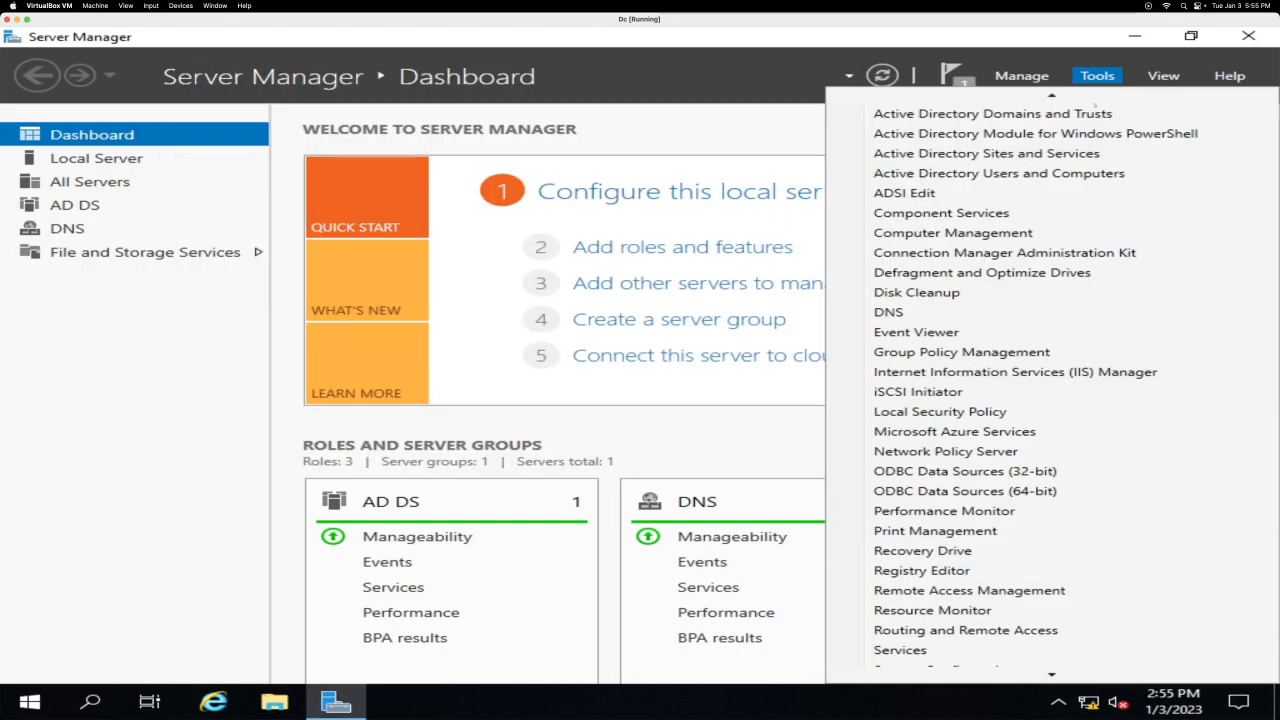
{"action": "left_click", "coordinate": [965, 630]}
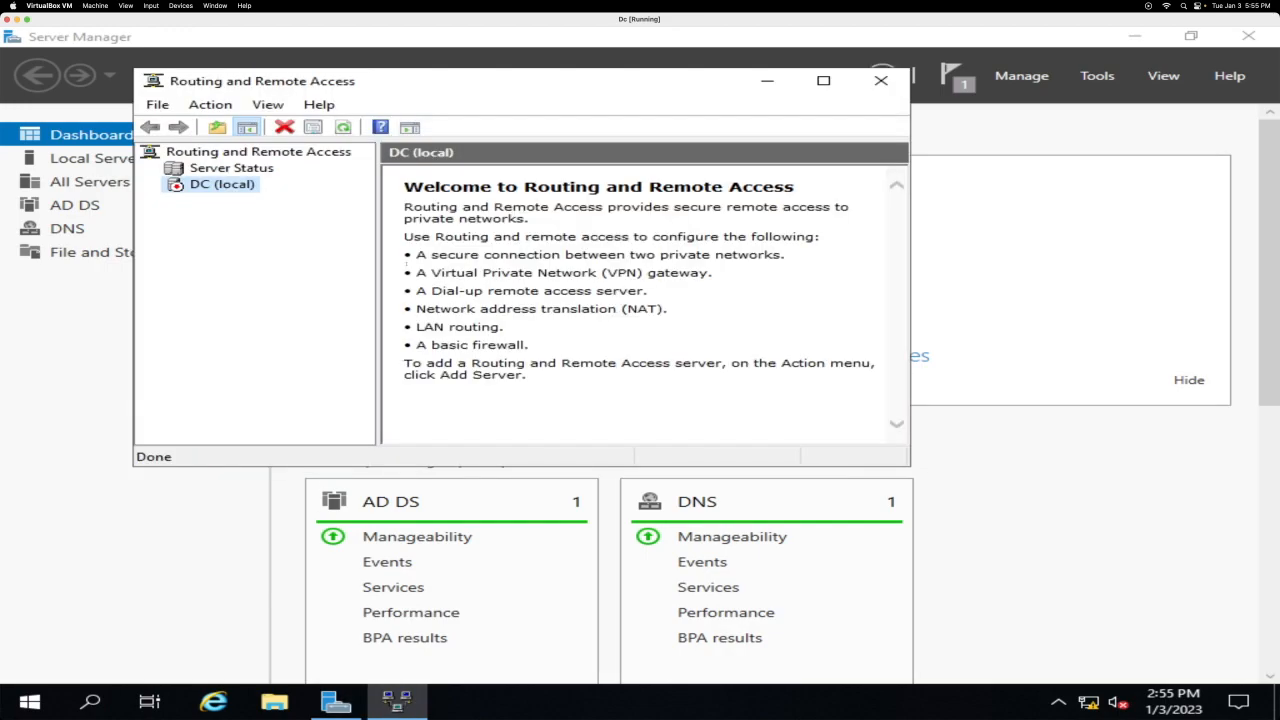
{"action": "right_click", "coordinate": [205, 181]}
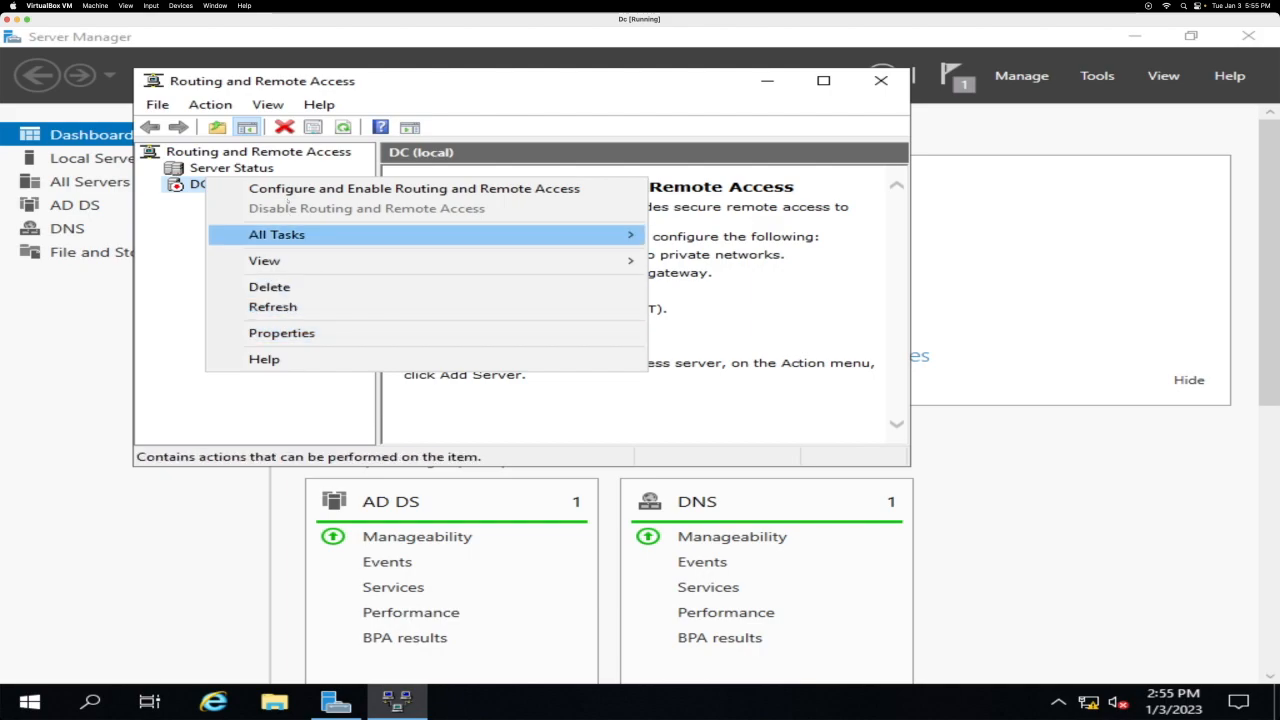
{"action": "left_click", "coordinate": [288, 189]}
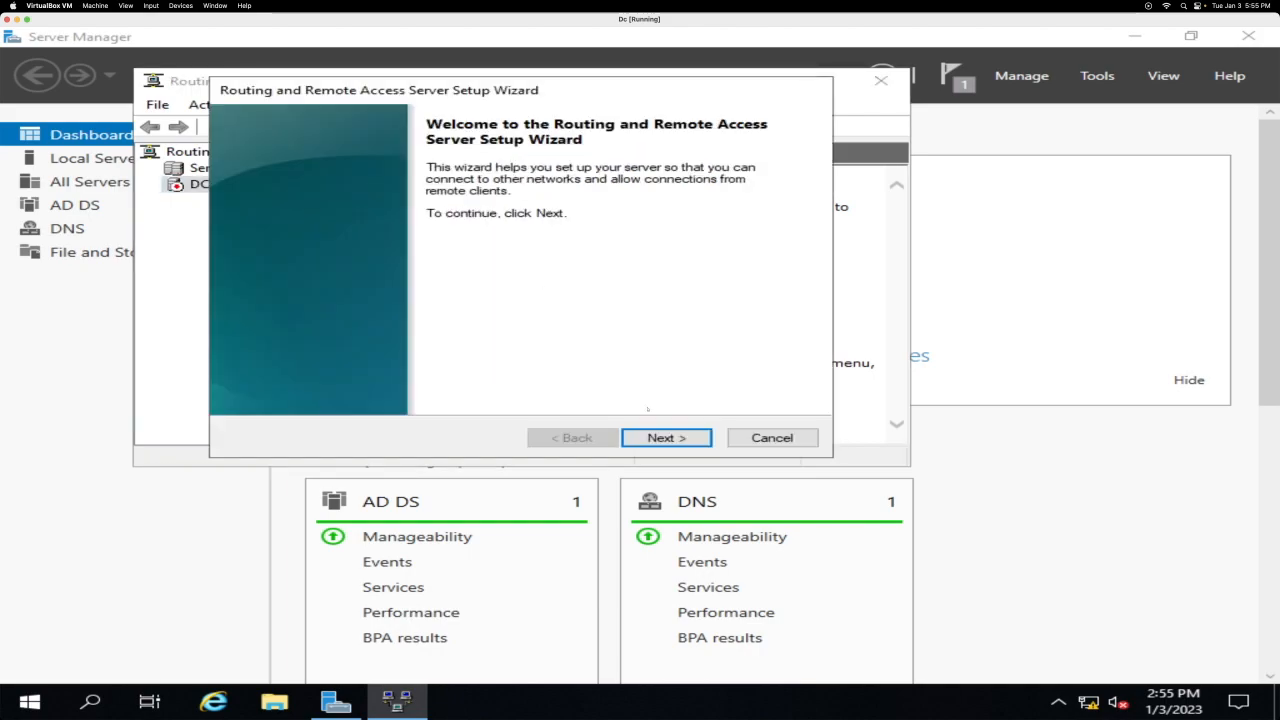
{"action": "left_click", "coordinate": [666, 437]}
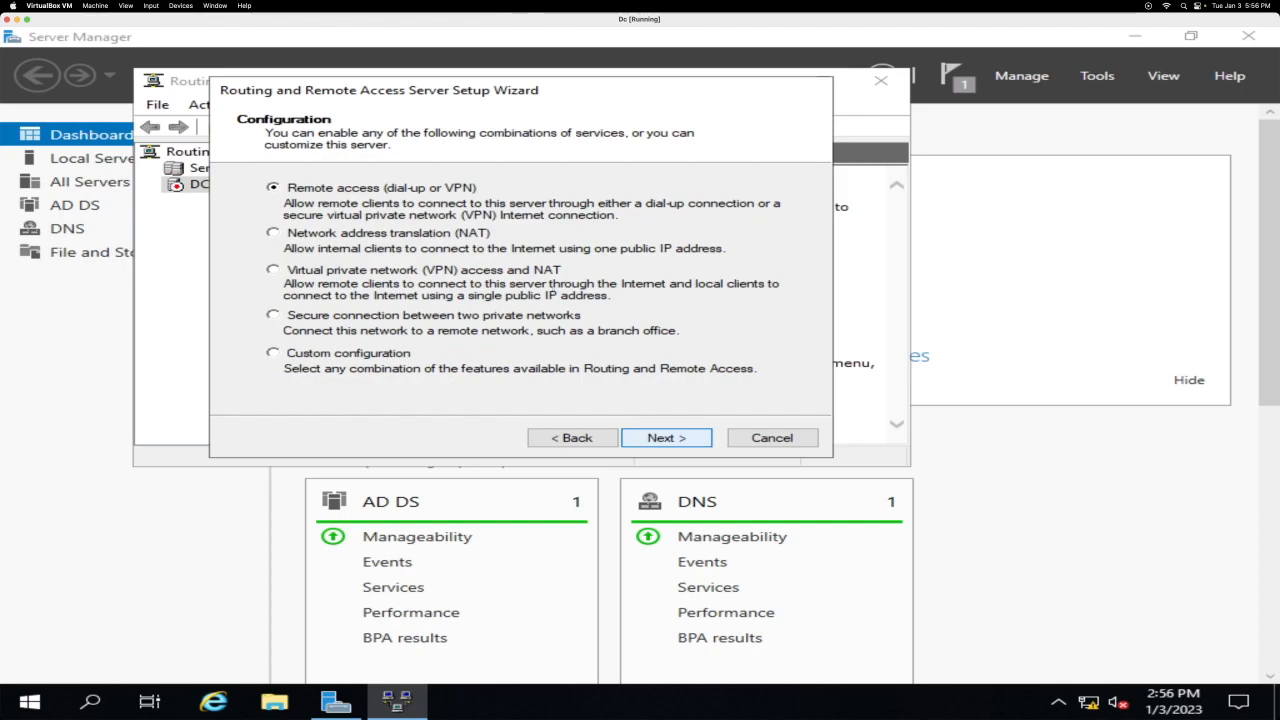
{"action": "left_click", "coordinate": [368, 233]}
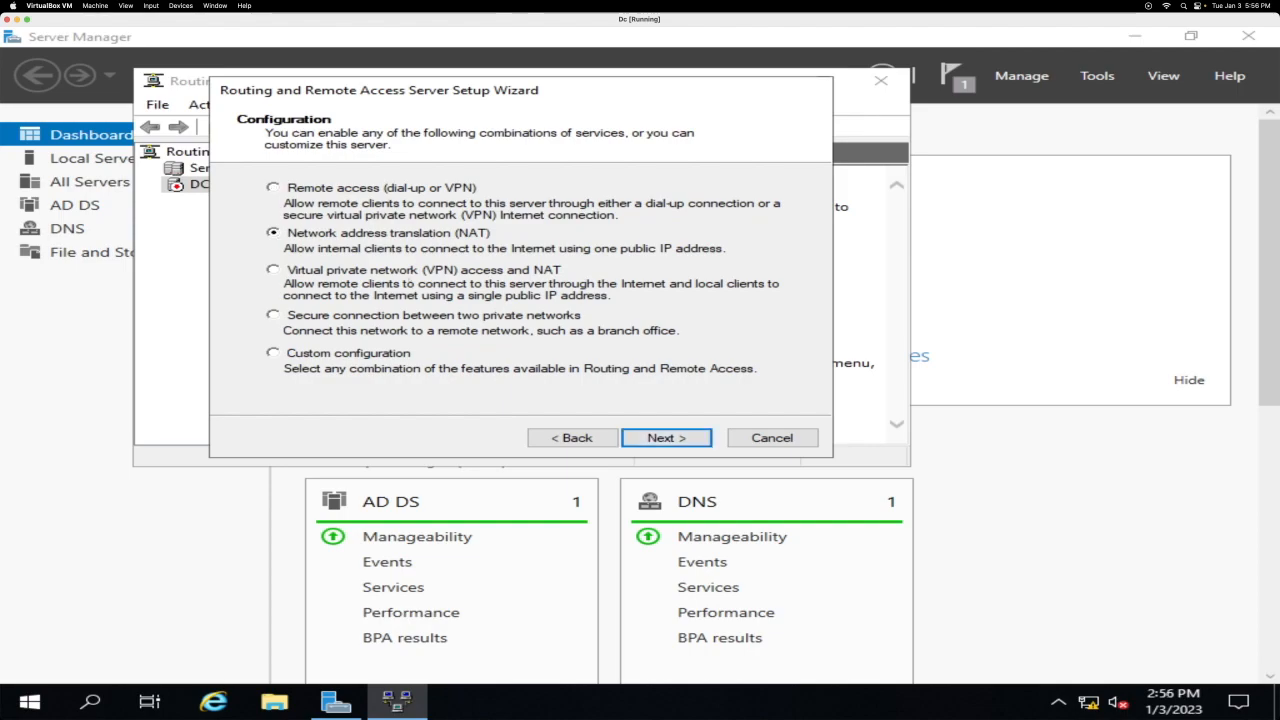
{"action": "left_click", "coordinate": [663, 440]}
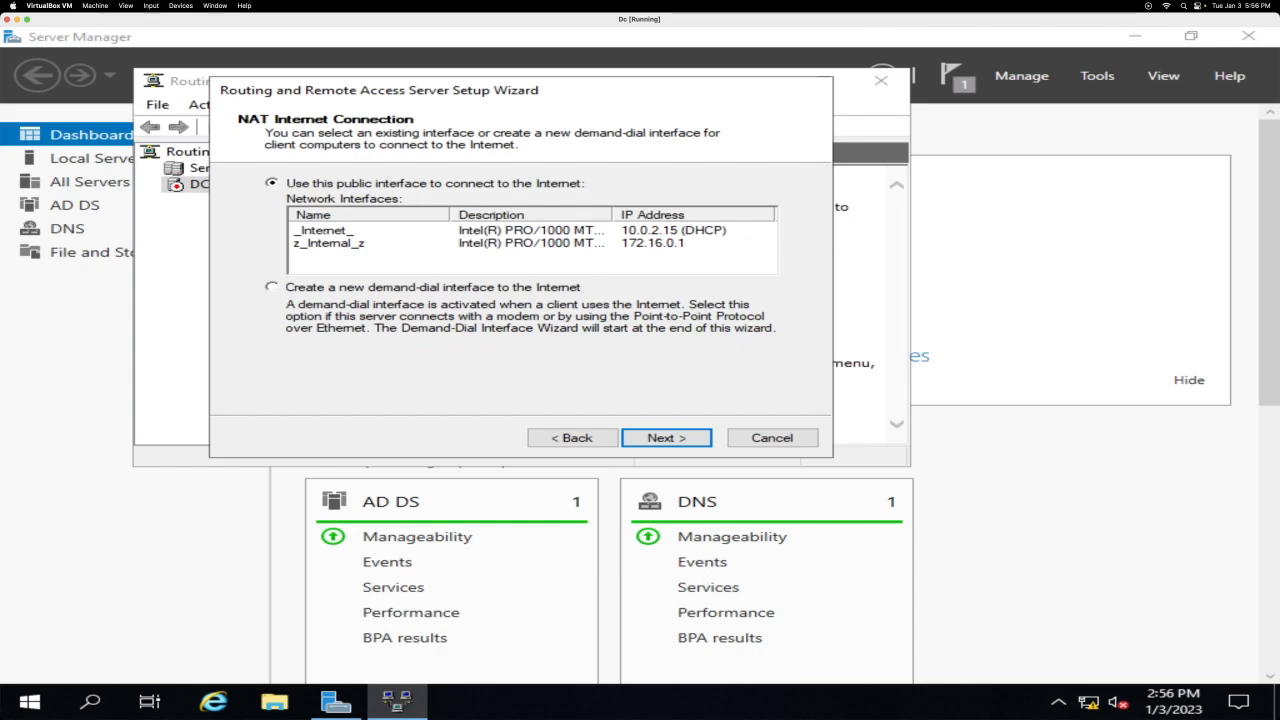
{"action": "left_click", "coordinate": [323, 230]}
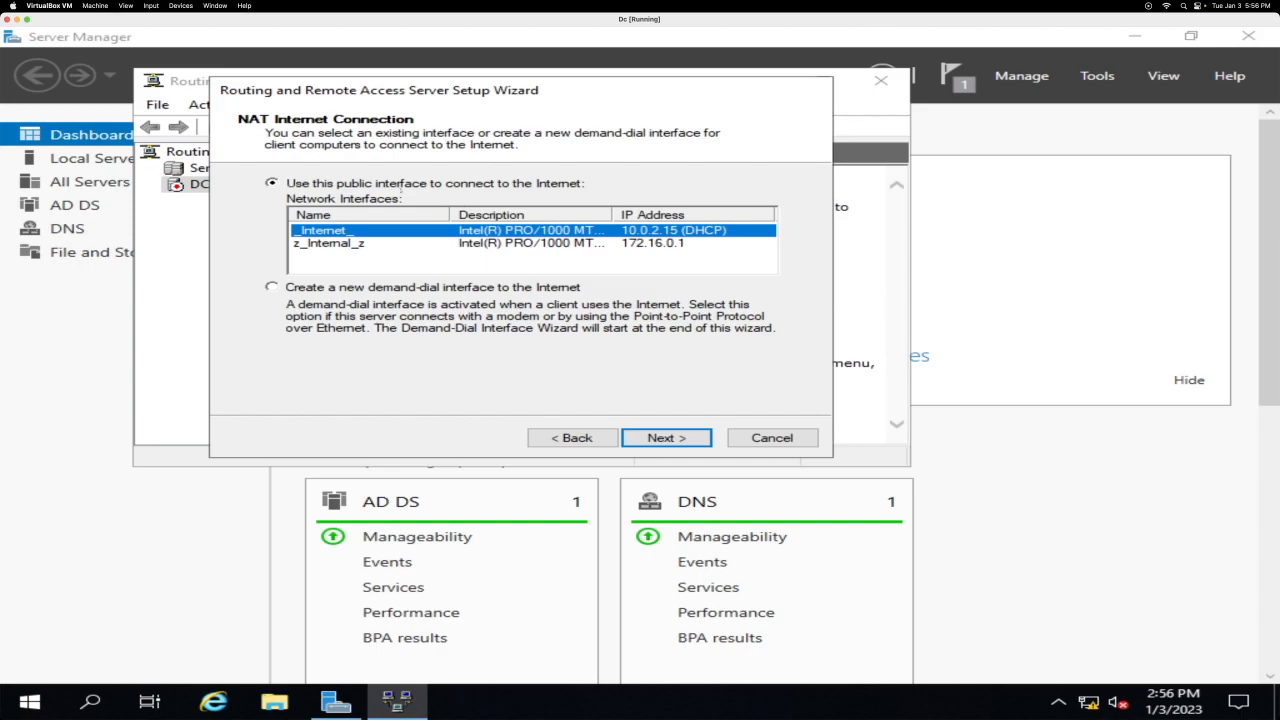
{"action": "left_click", "coordinate": [660, 436]}
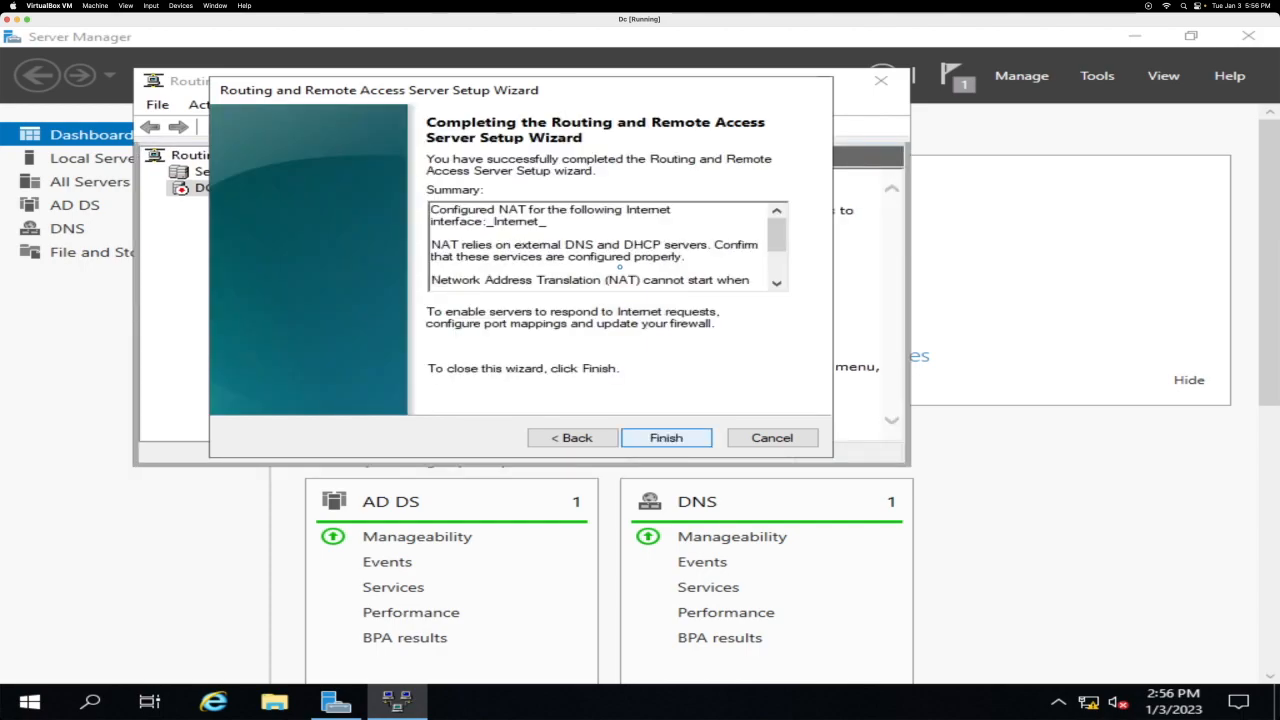
{"action": "key", "text": "Return"}
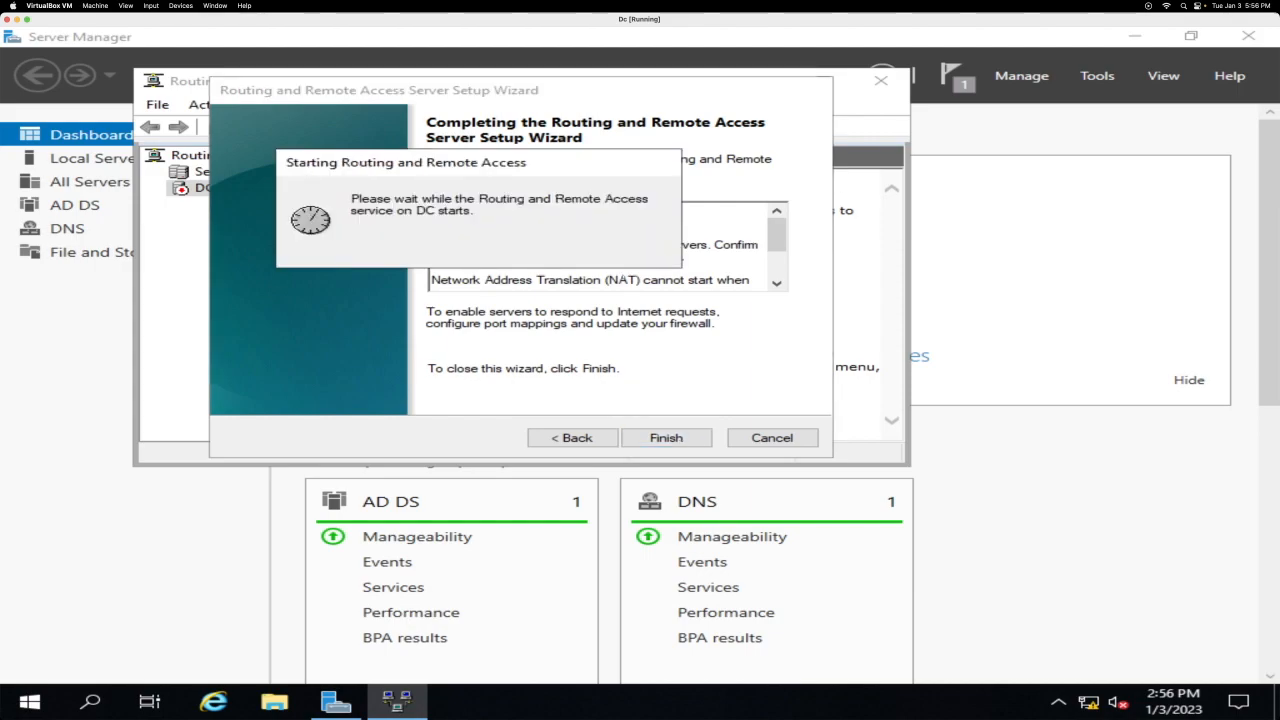
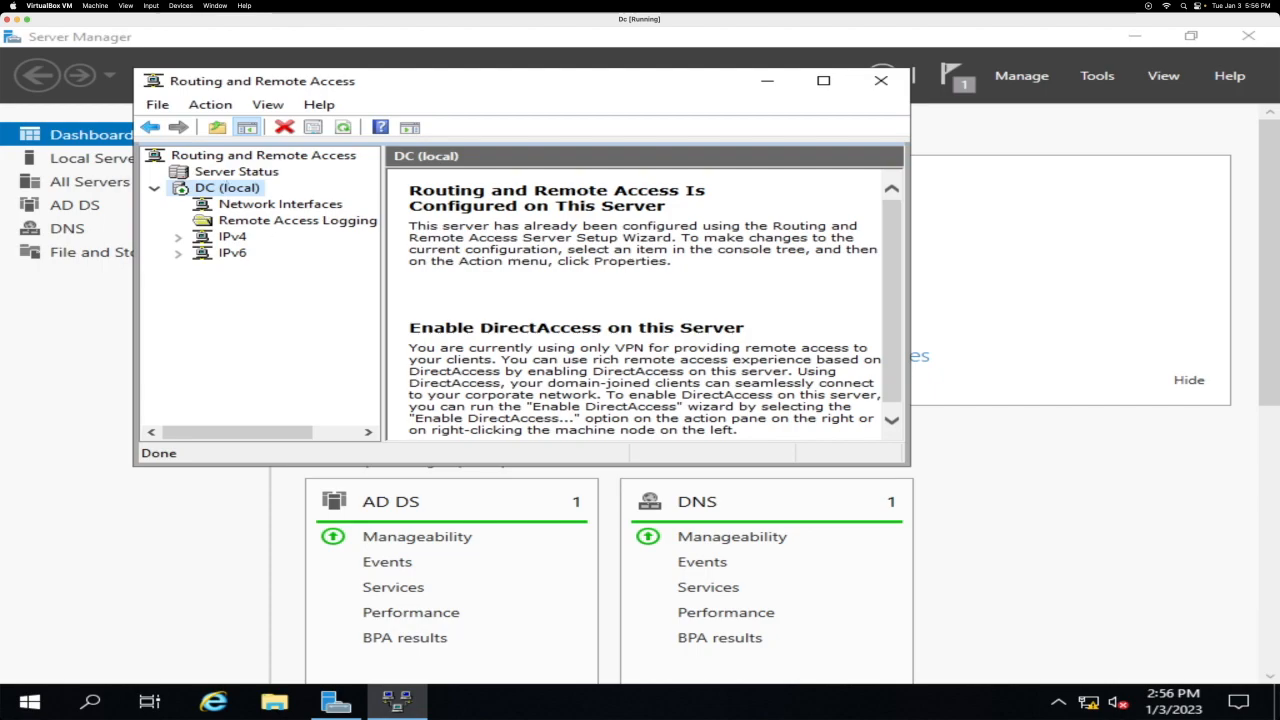
Step: Expand IPv6 in Routing and Remote Access and minimize the console
{"action": "left_click", "coordinate": [178, 253]}
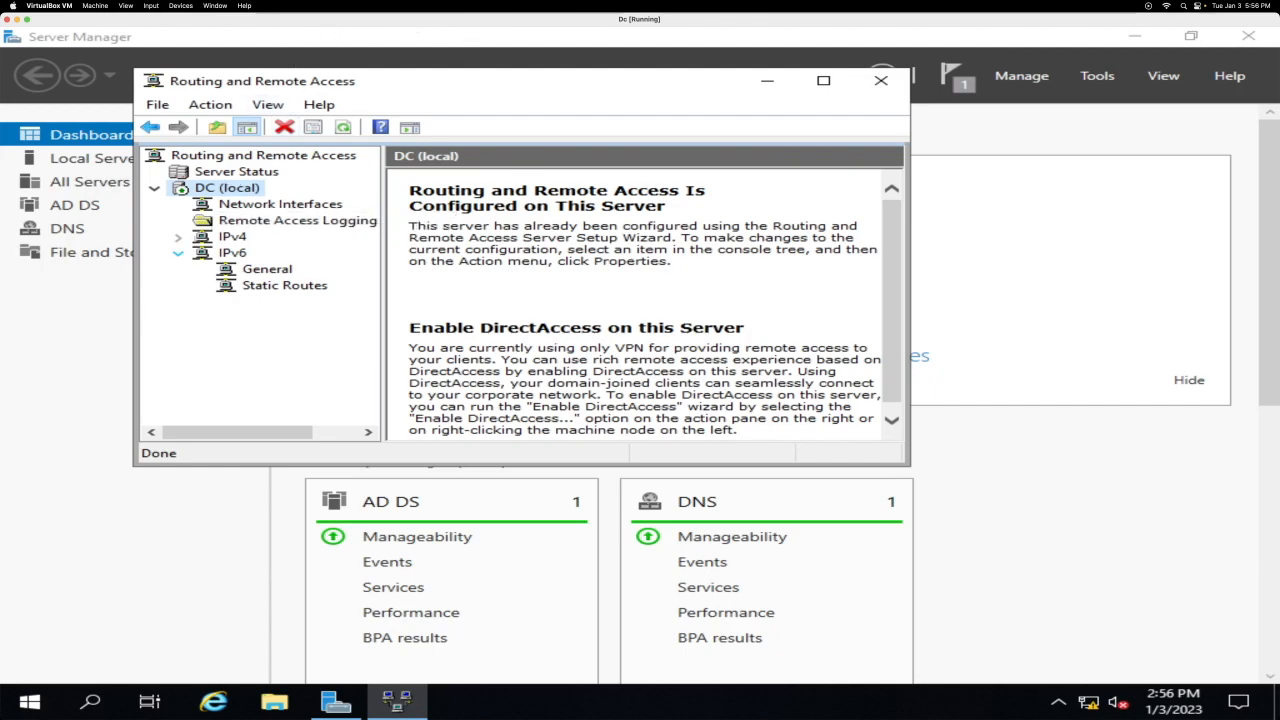
{"action": "left_click", "coordinate": [767, 80]}
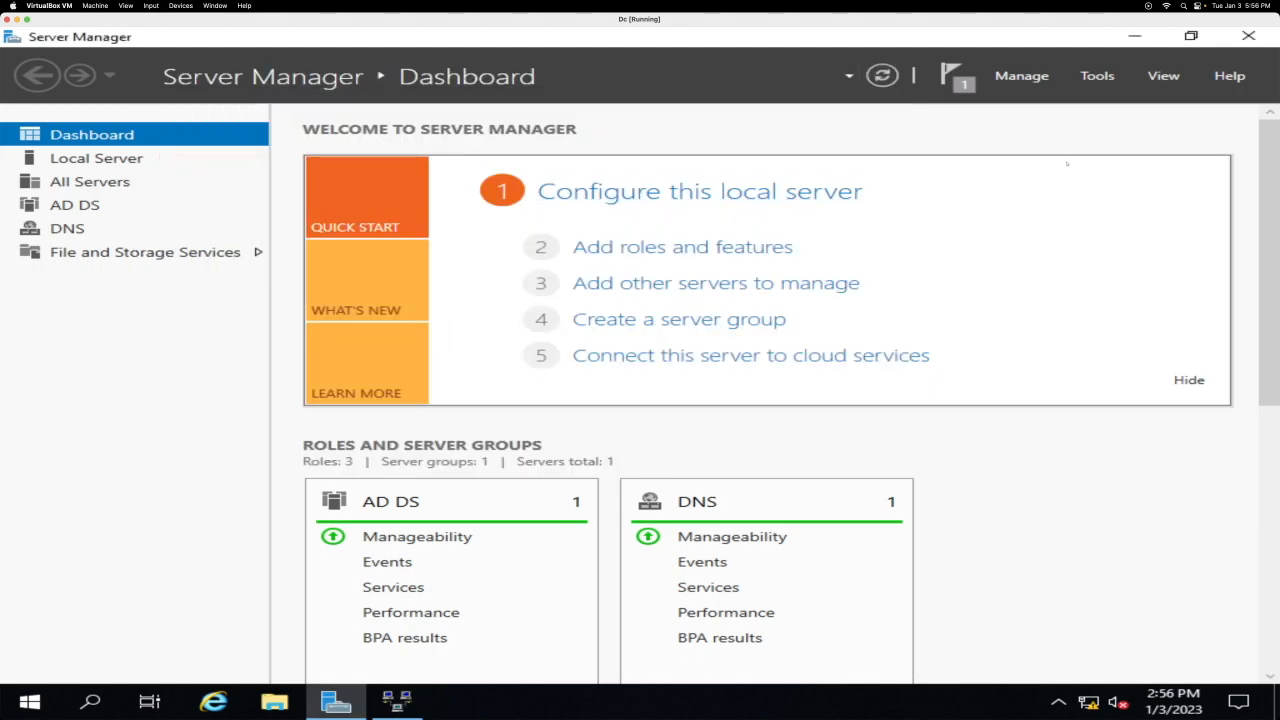
Step: Start a role-based Add Roles and Features install targeting DC.mydomain.com
{"action": "scroll", "coordinate": [808, 366], "scroll_direction": "down", "scroll_amount": 3}
{"action": "scroll", "coordinate": [806, 370], "scroll_direction": "up", "scroll_amount": 3}
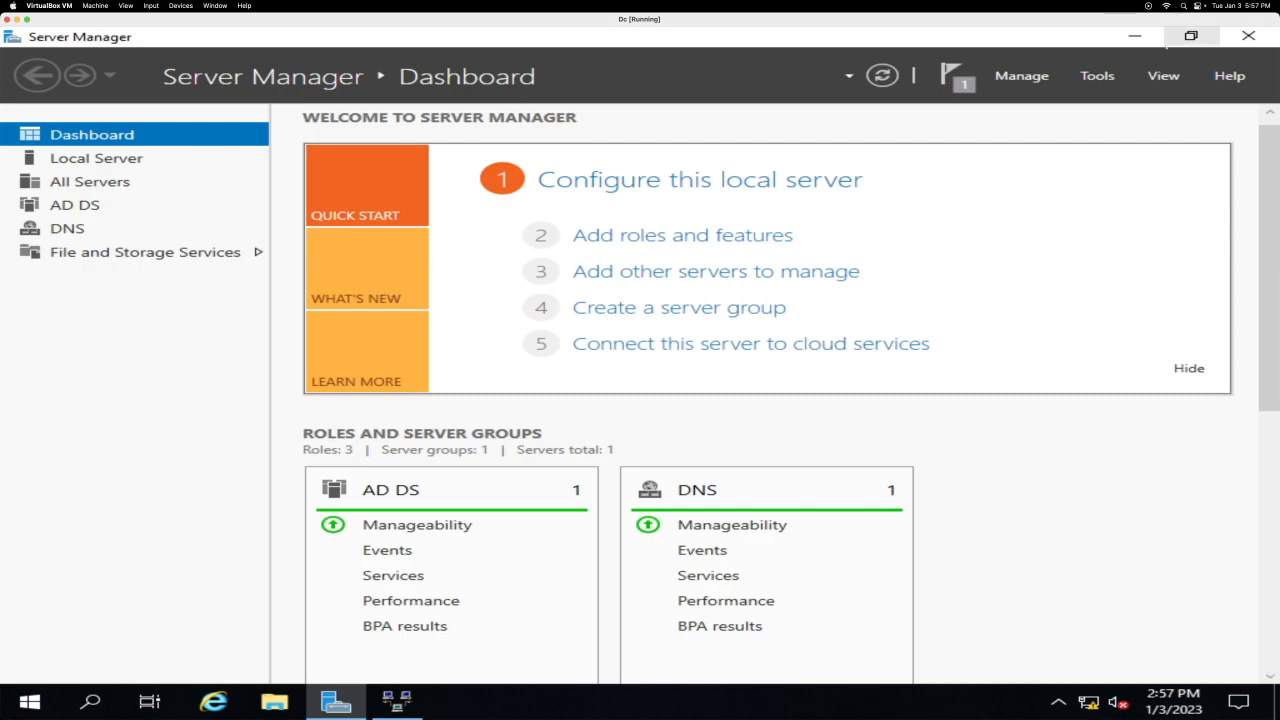
{"action": "left_click", "coordinate": [1191, 36]}
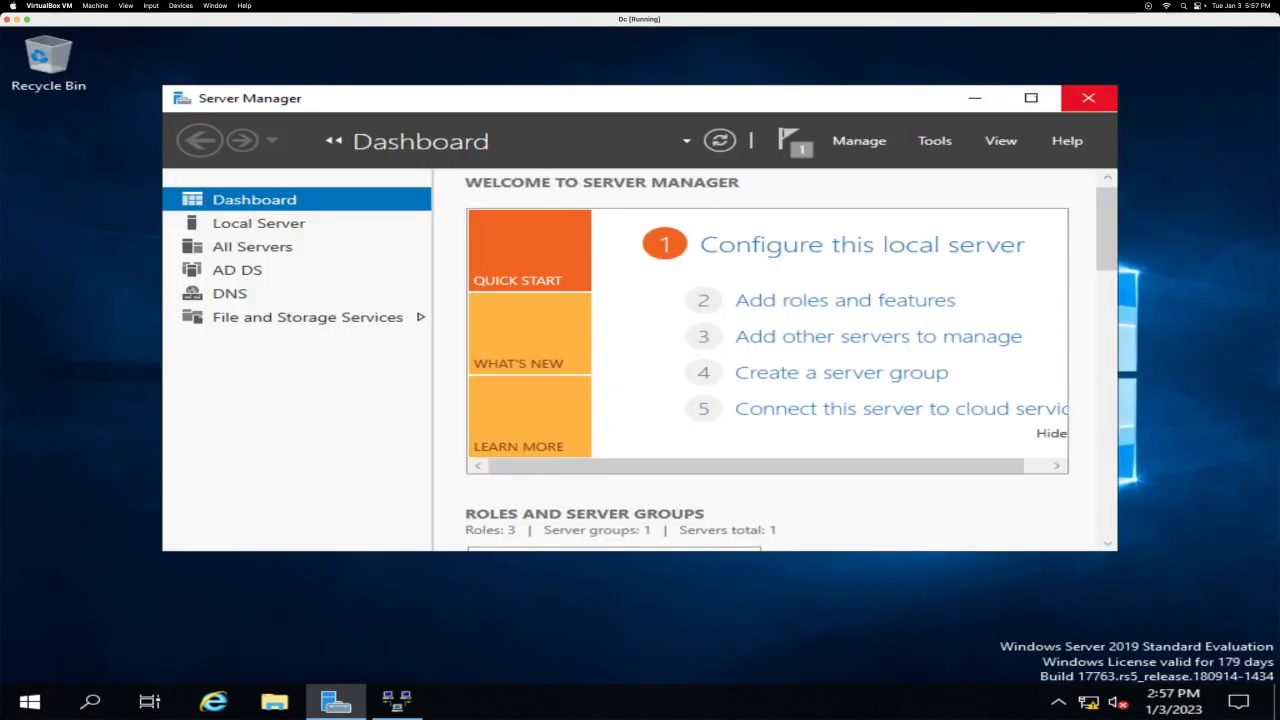
{"action": "left_click", "coordinate": [1031, 97]}
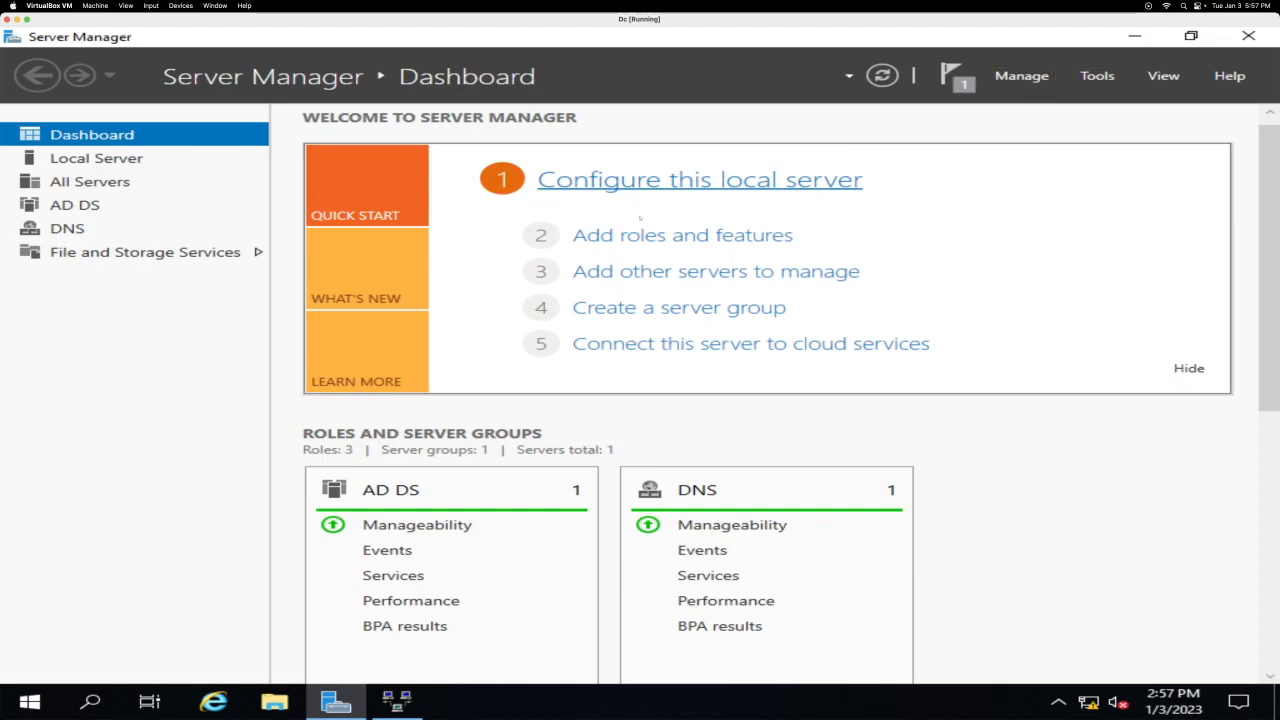
{"action": "left_click", "coordinate": [659, 236]}
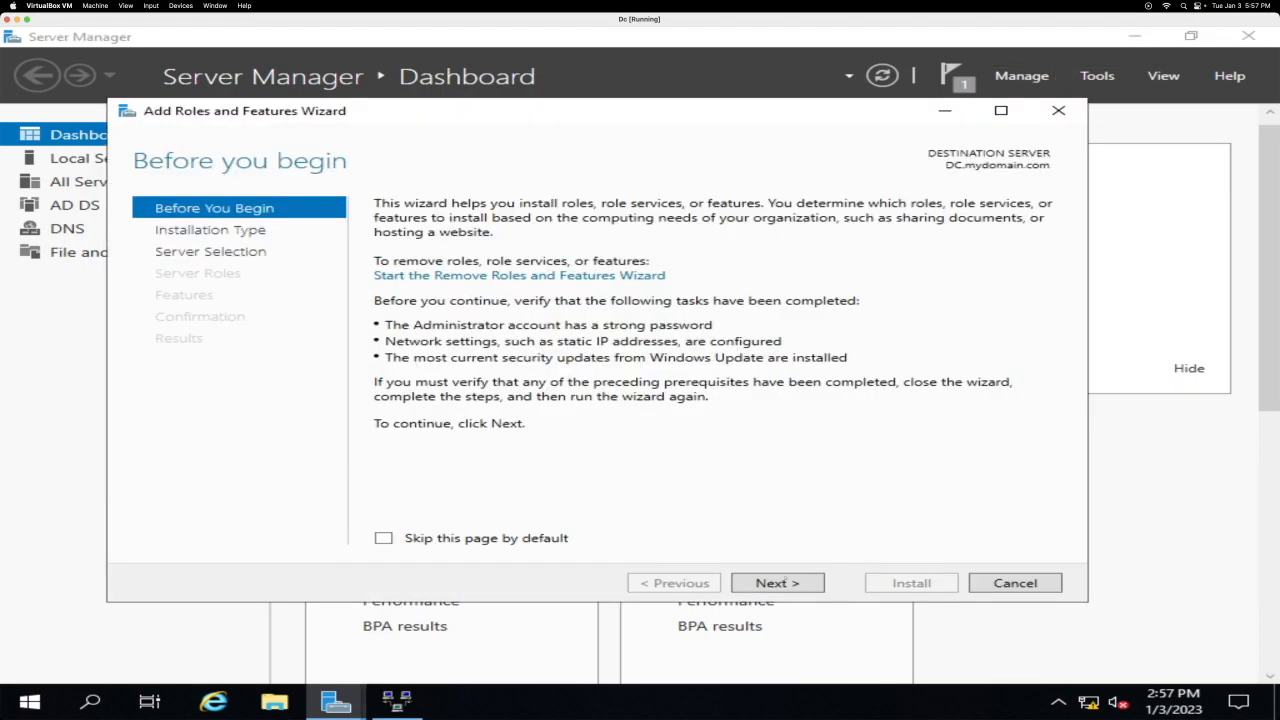
{"action": "left_click", "coordinate": [778, 583]}
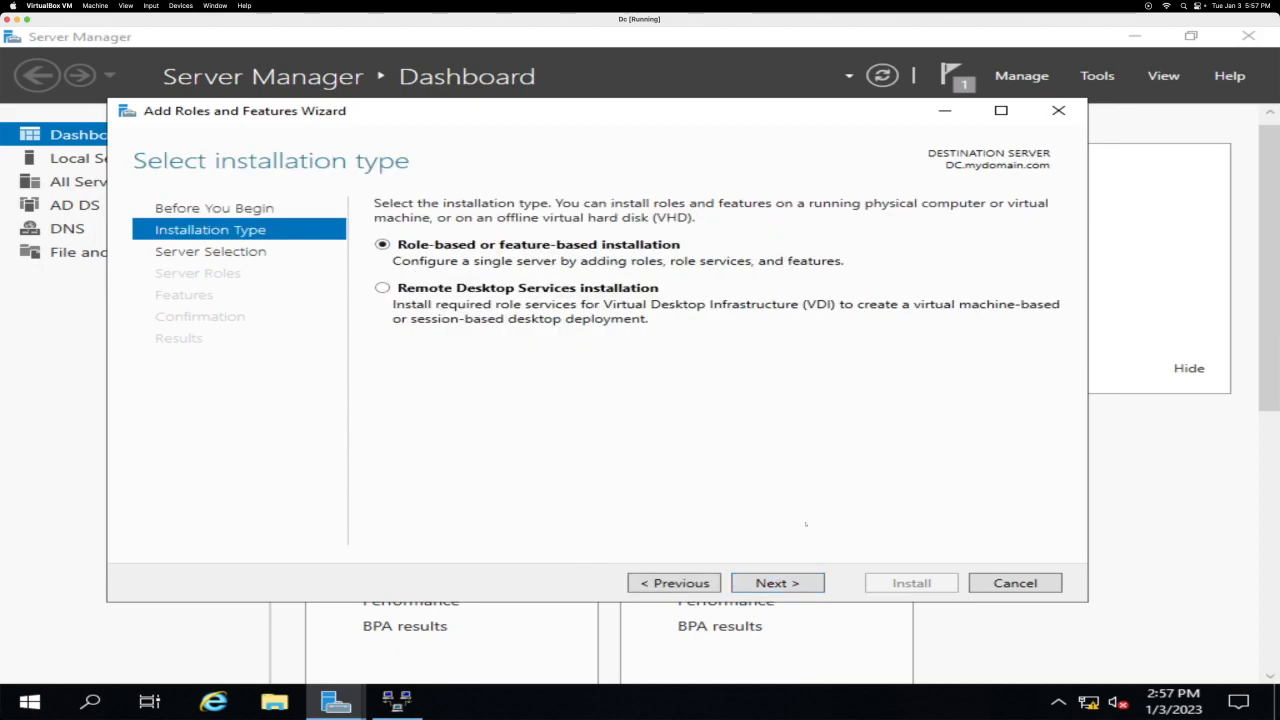
{"action": "left_click", "coordinate": [778, 583]}
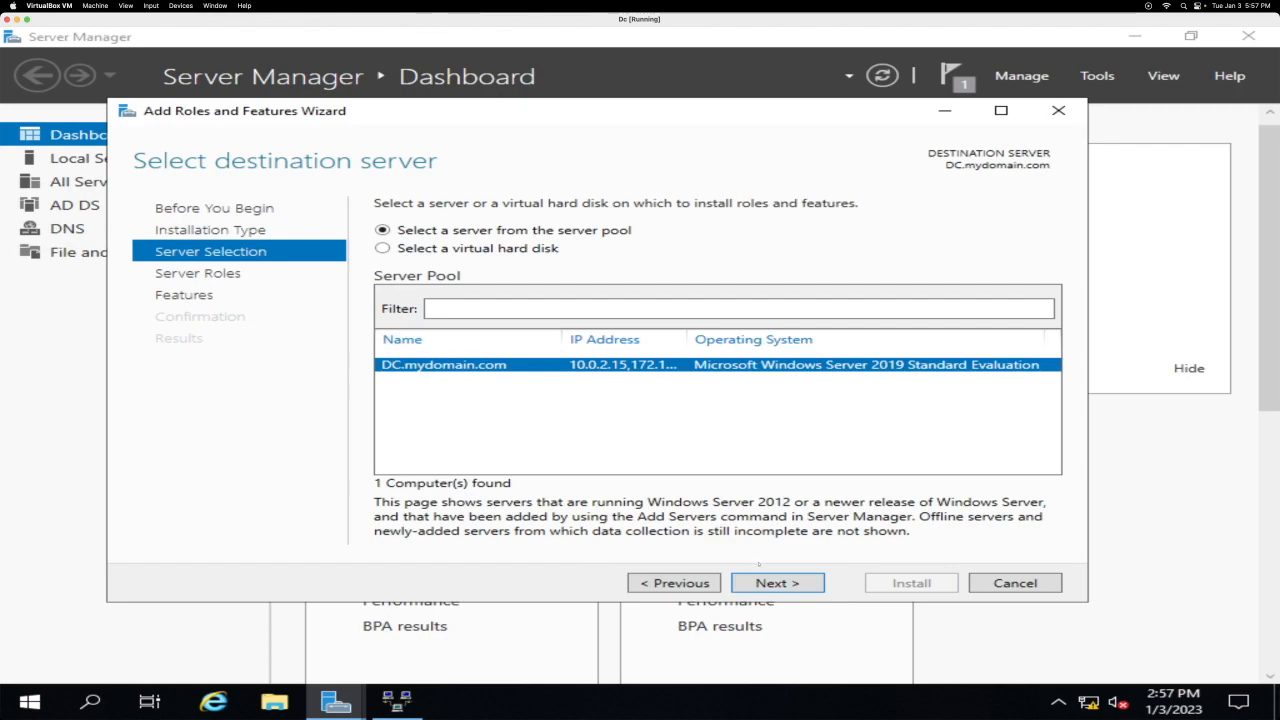
{"action": "left_click", "coordinate": [779, 584]}
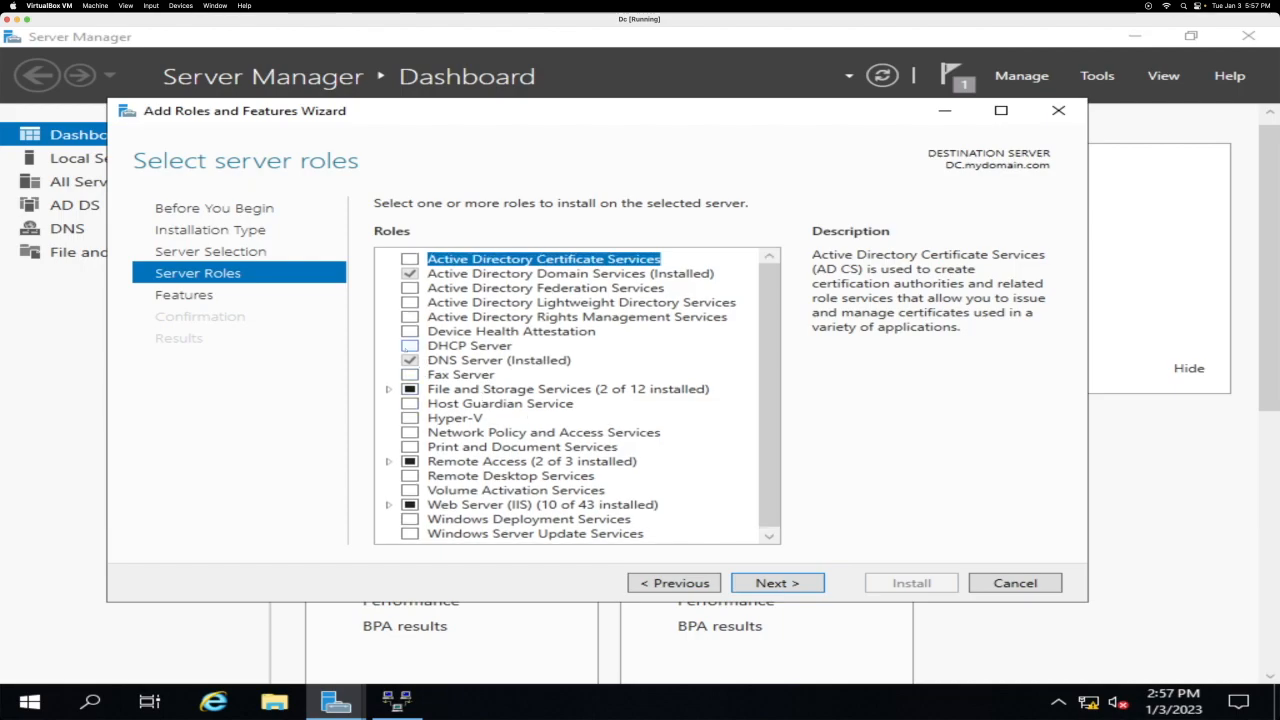
Step: Select DHCP Server with its management tools and install it
{"action": "left_click", "coordinate": [410, 345]}
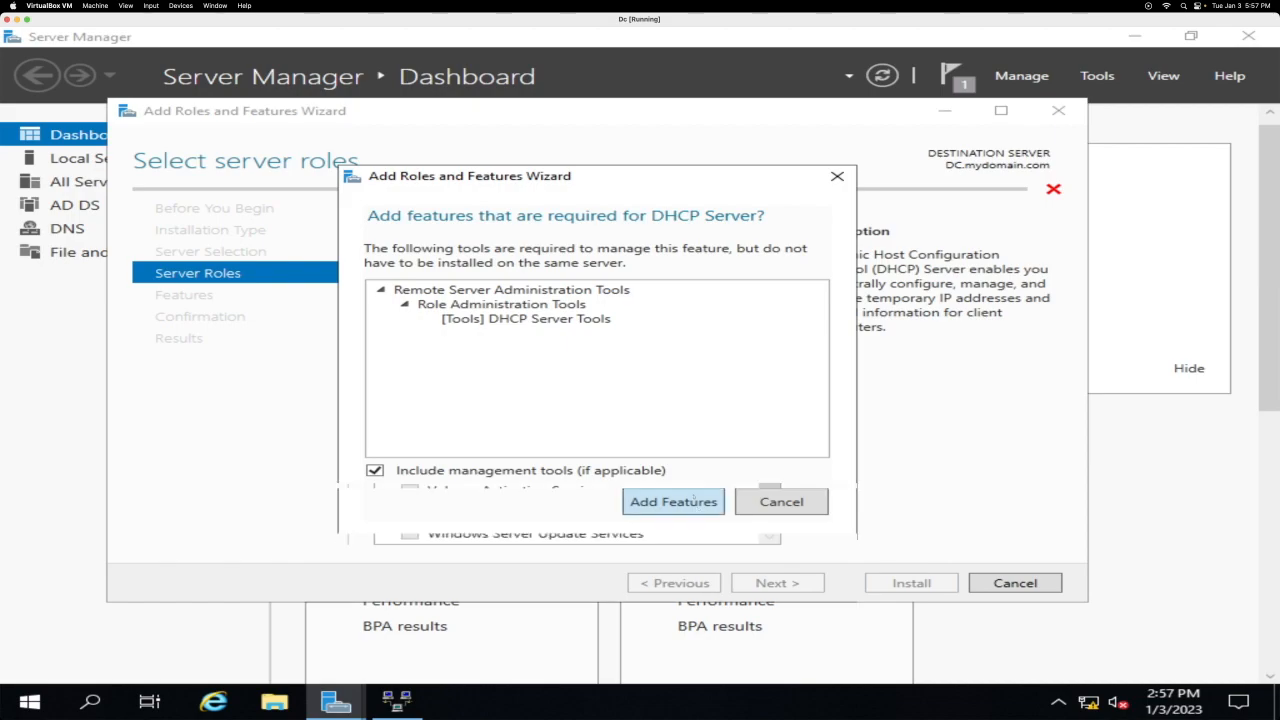
{"action": "left_click", "coordinate": [674, 502]}
{"action": "left_click", "coordinate": [803, 581]}
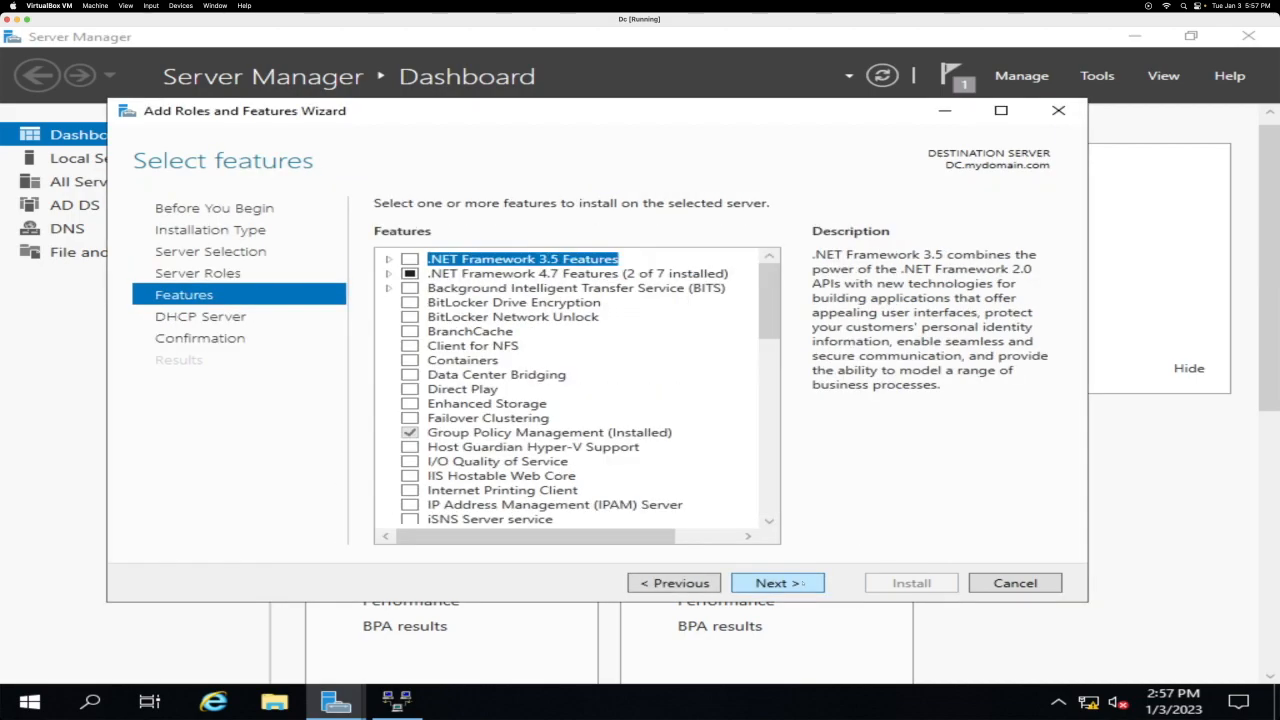
{"action": "left_click", "coordinate": [803, 581]}
{"action": "left_click", "coordinate": [802, 582]}
{"action": "left_click", "coordinate": [876, 589]}
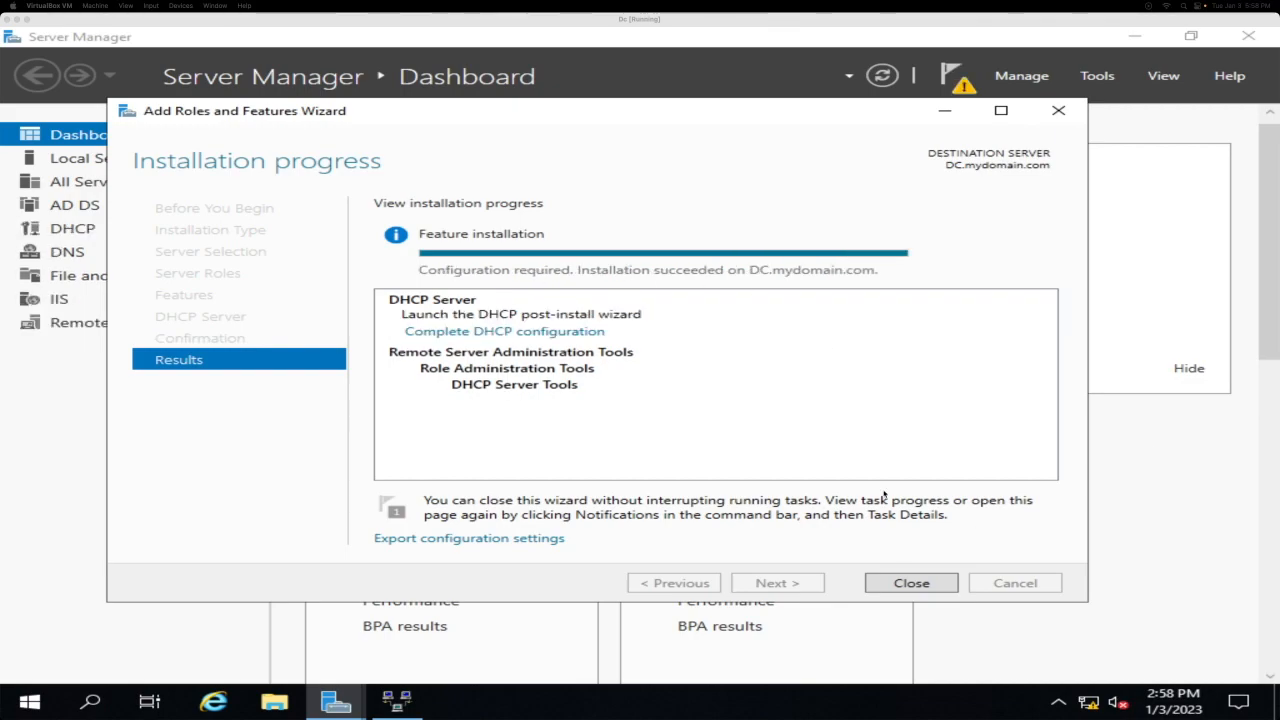
{"action": "left_click", "coordinate": [910, 583]}
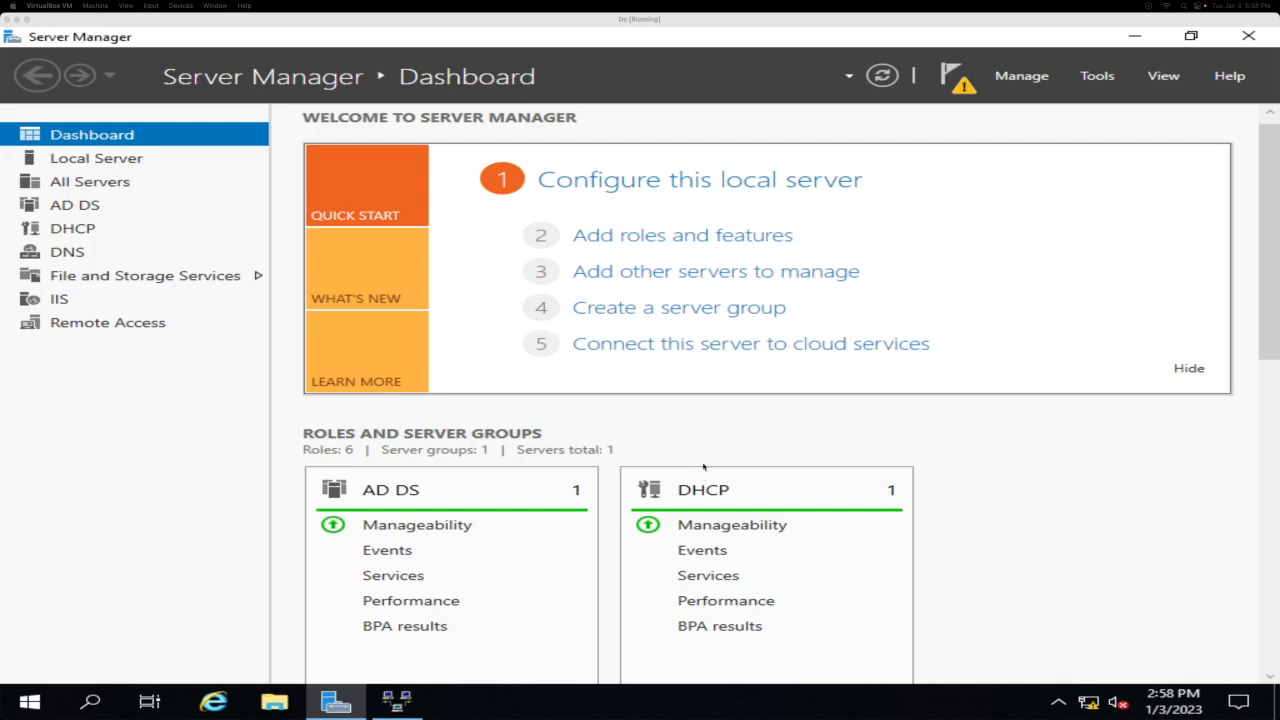
Step: Launch the DHCP console from Tools and enlarge its window beside Server Manager
{"action": "left_click", "coordinate": [1097, 75]}
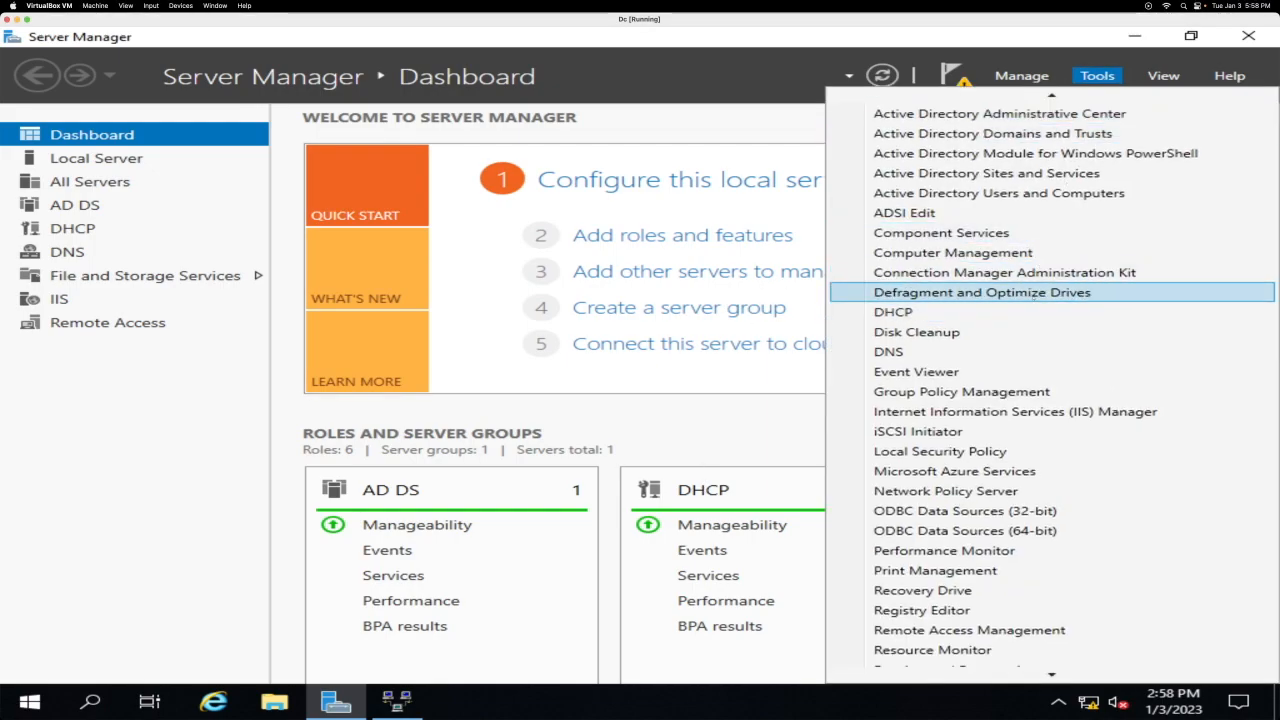
{"action": "left_click", "coordinate": [1032, 312]}
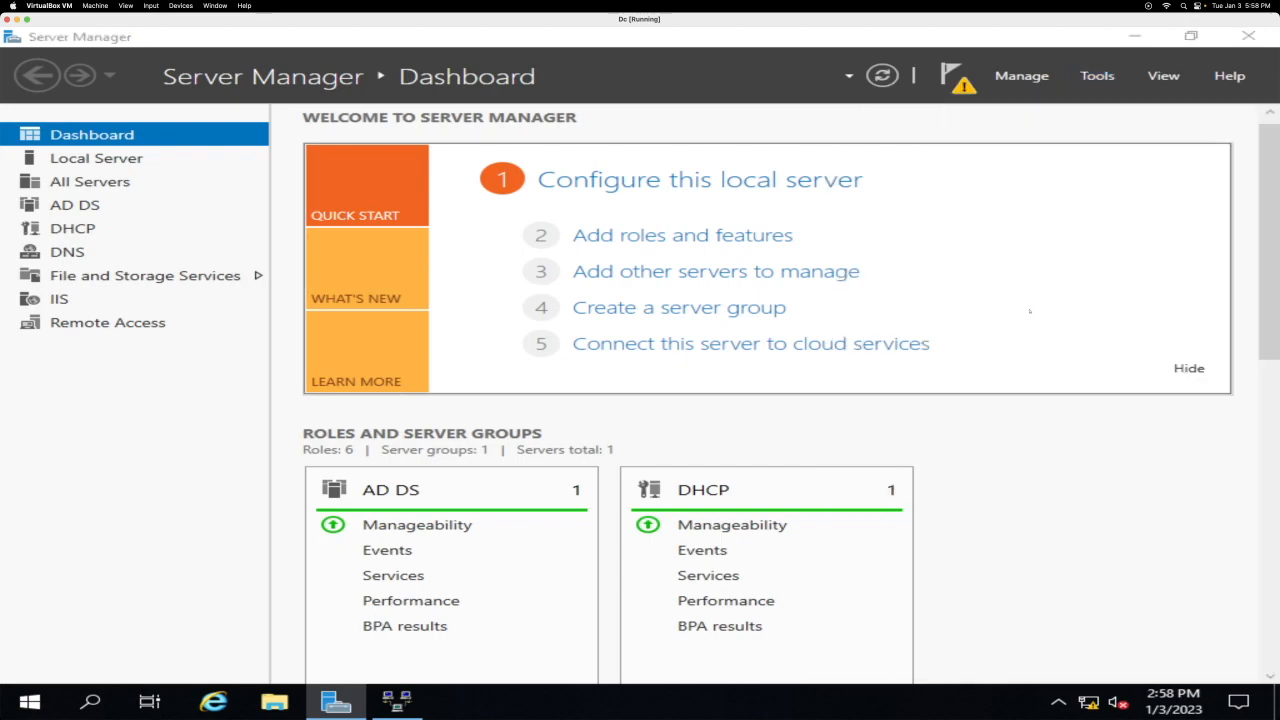
{"action": "left_click", "coordinate": [1190, 36]}
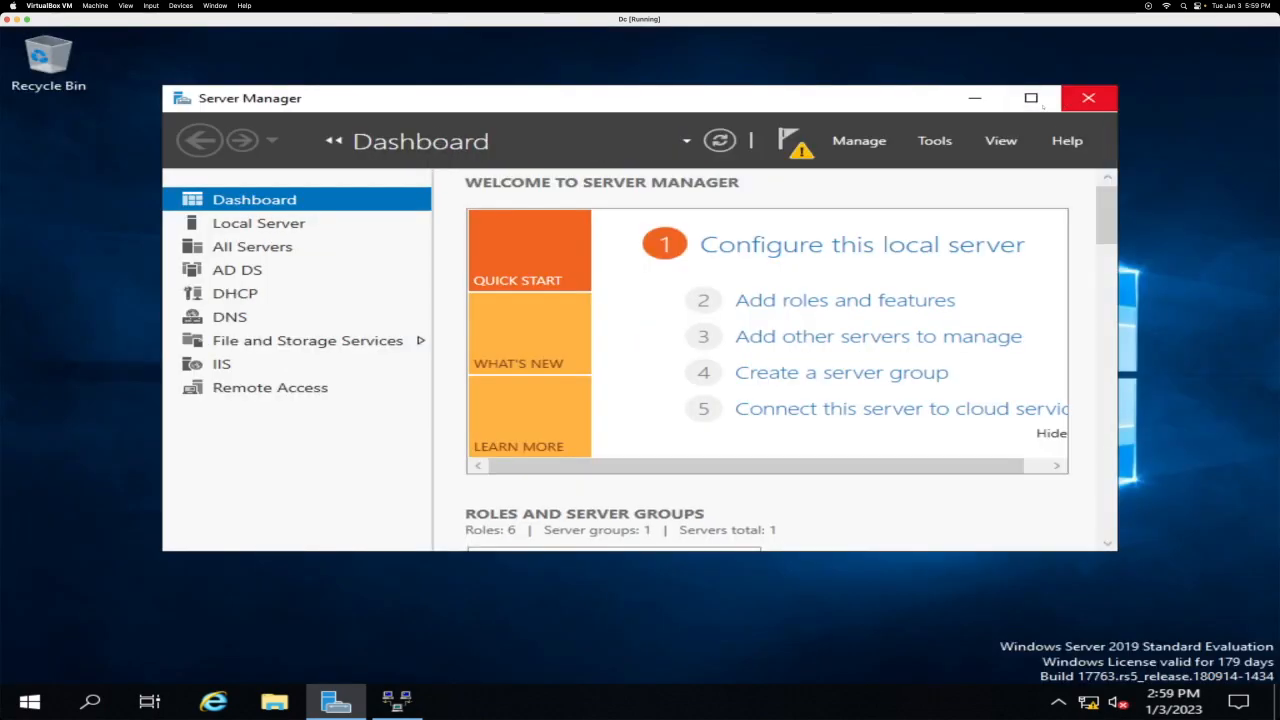
{"action": "left_click_drag", "start_coordinate": [933, 98], "coordinate": [926, 129]}
{"action": "left_click", "coordinate": [465, 101]}
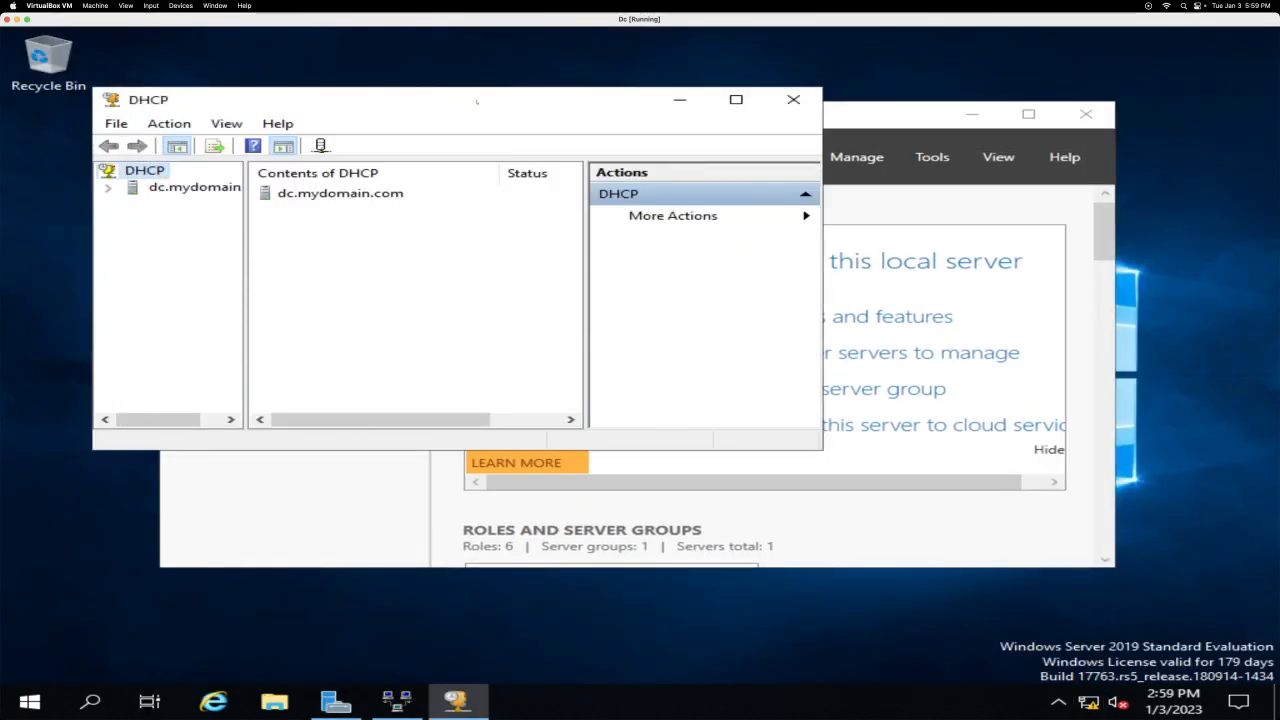
{"action": "left_click_drag", "start_coordinate": [822, 450], "coordinate": [1167, 613]}
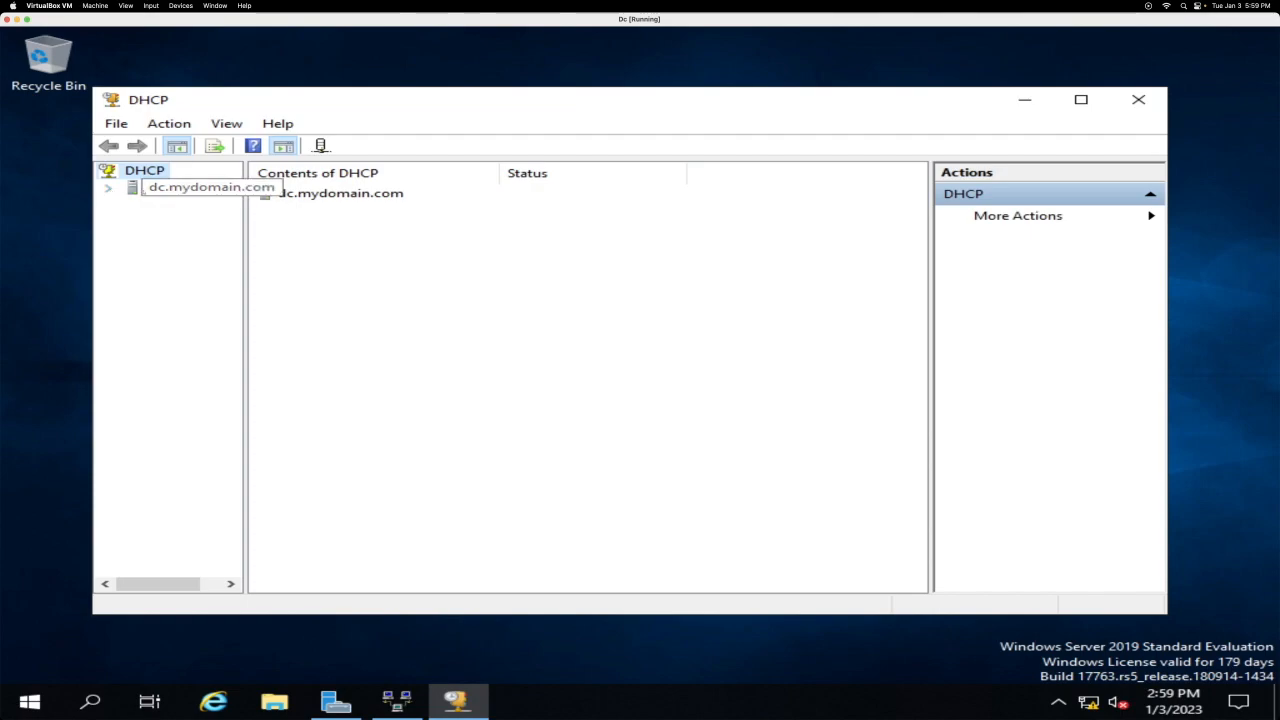
Step: Expand dc.mydomain and bring up the IPv4 context menu
{"action": "left_click", "coordinate": [108, 188]}
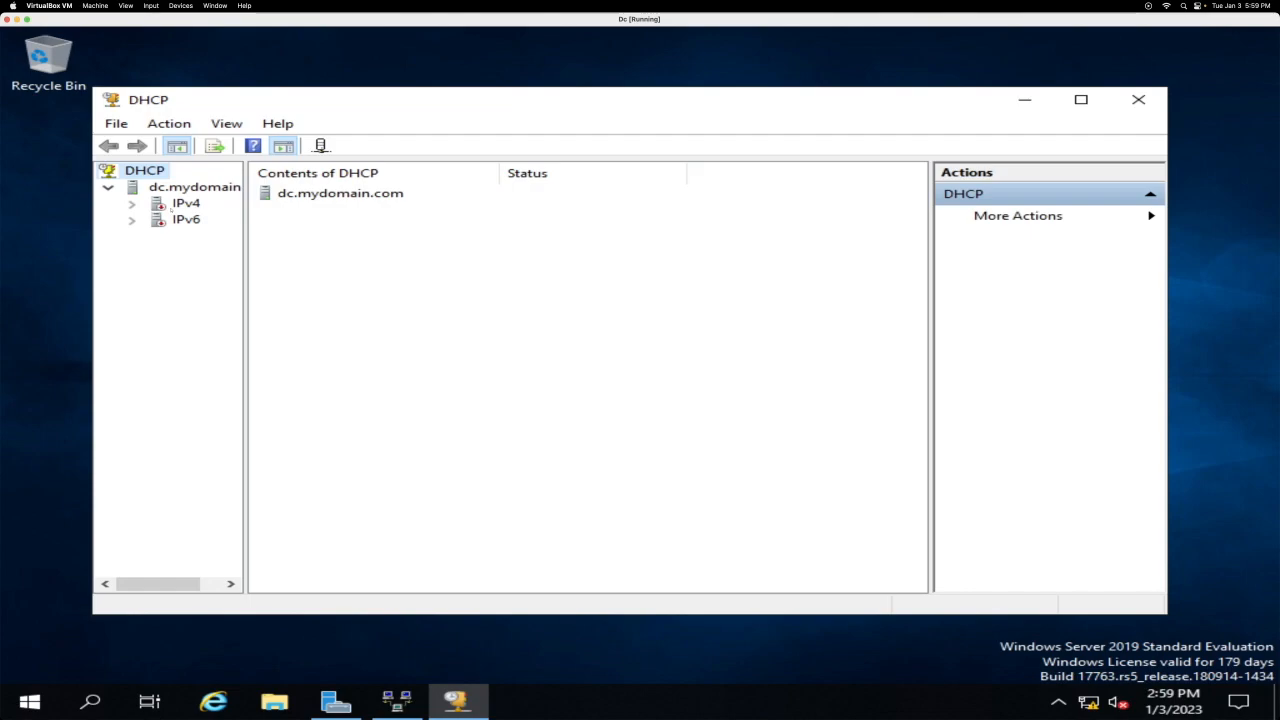
{"action": "right_click", "coordinate": [172, 207]}
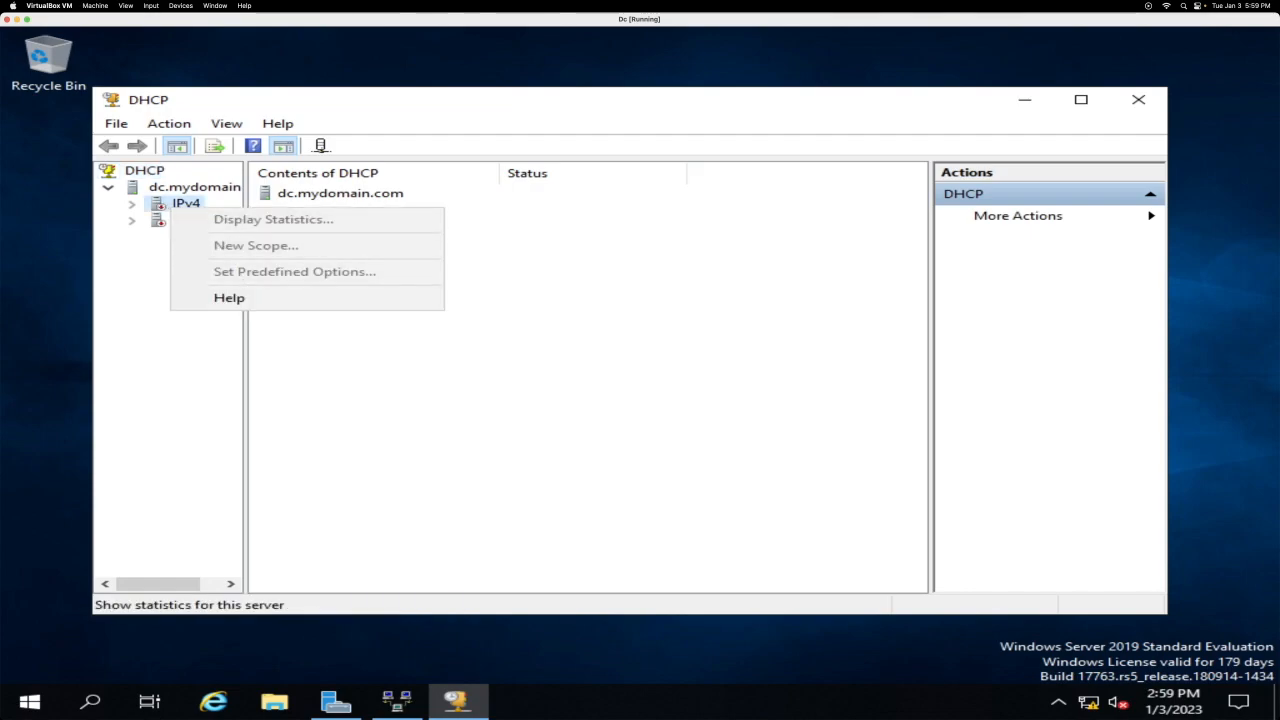
{"action": "left_click", "coordinate": [172, 187]}
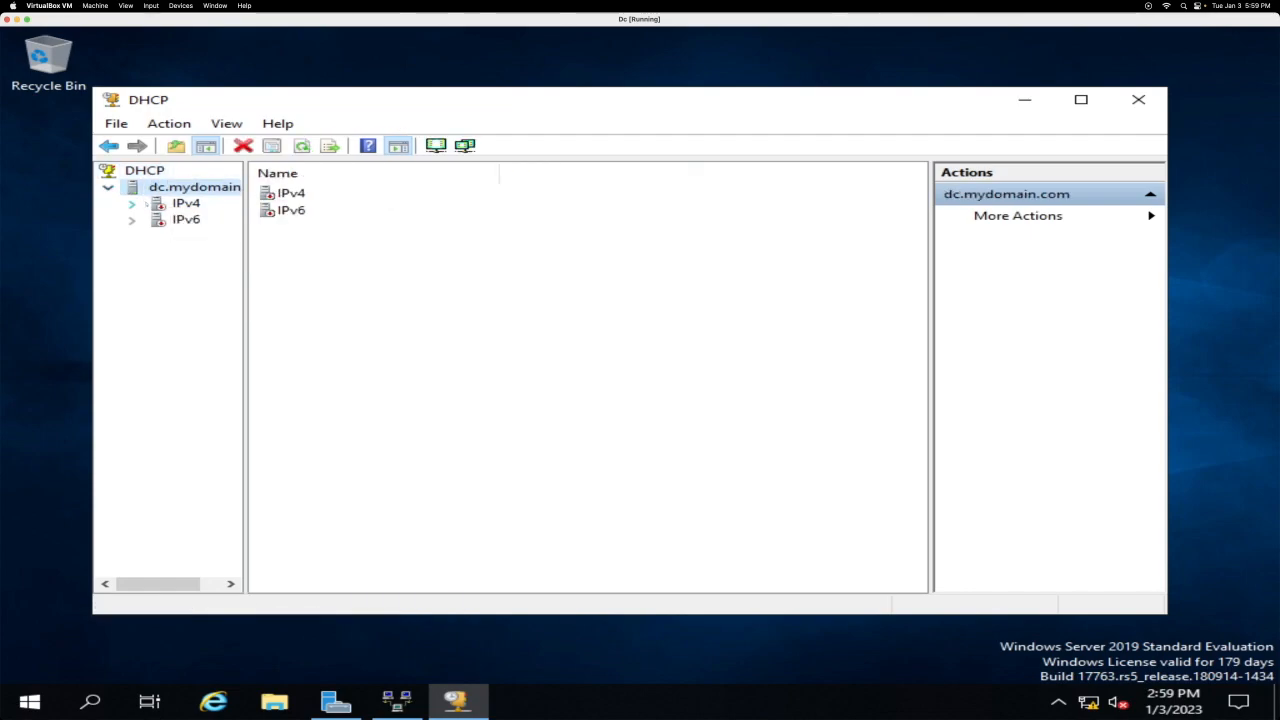
{"action": "right_click", "coordinate": [158, 206]}
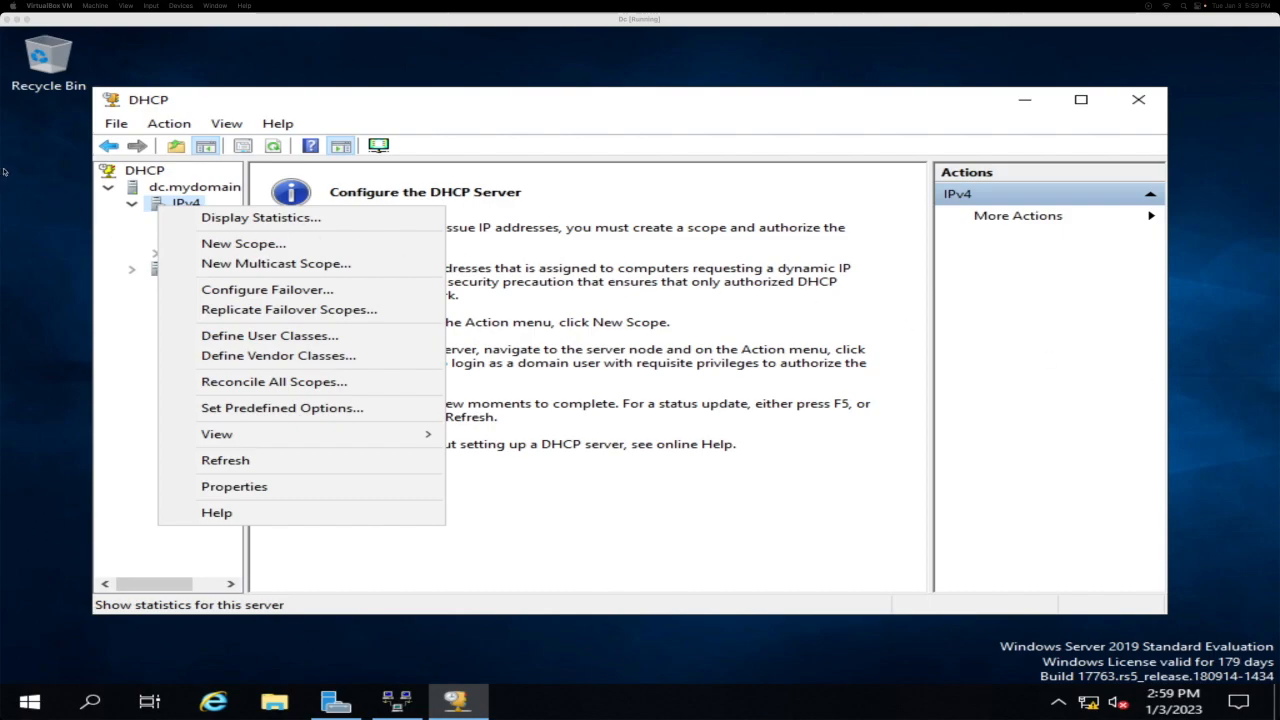
Step: Start a new IPv4 scope named 172.16.0.100-200
{"action": "left_click", "coordinate": [194, 243]}
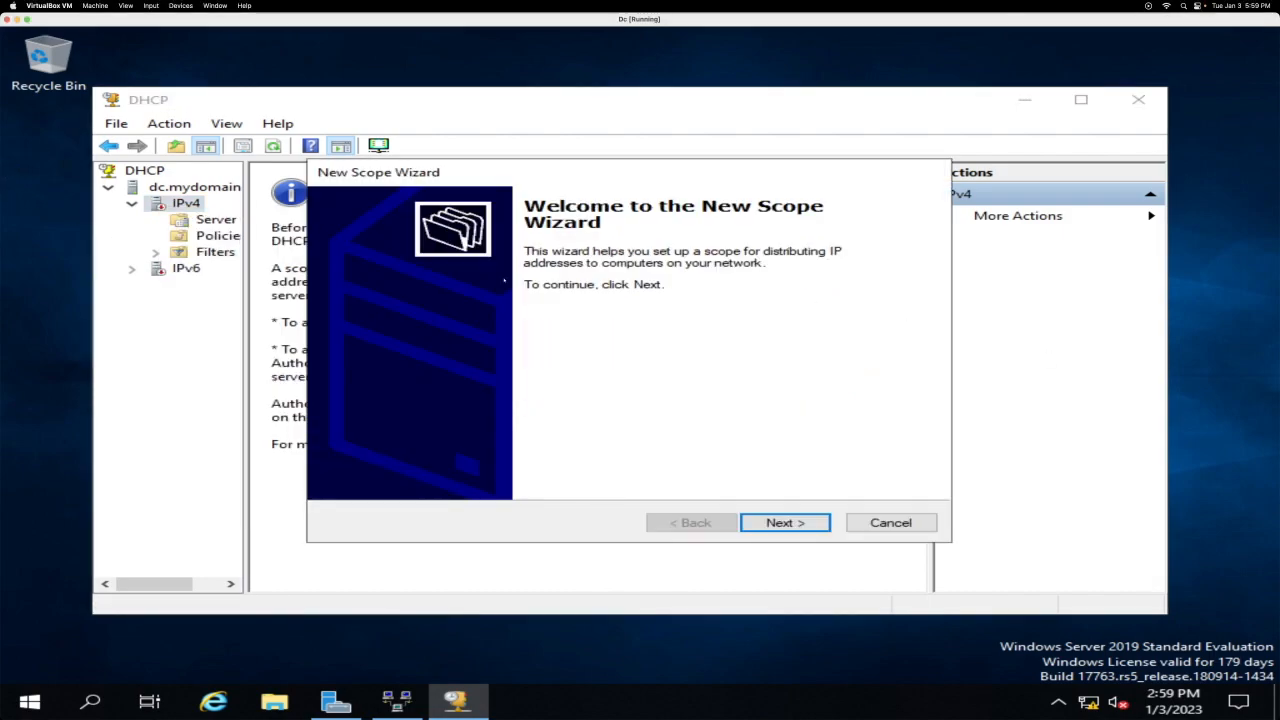
{"action": "left_click", "coordinate": [785, 522]}
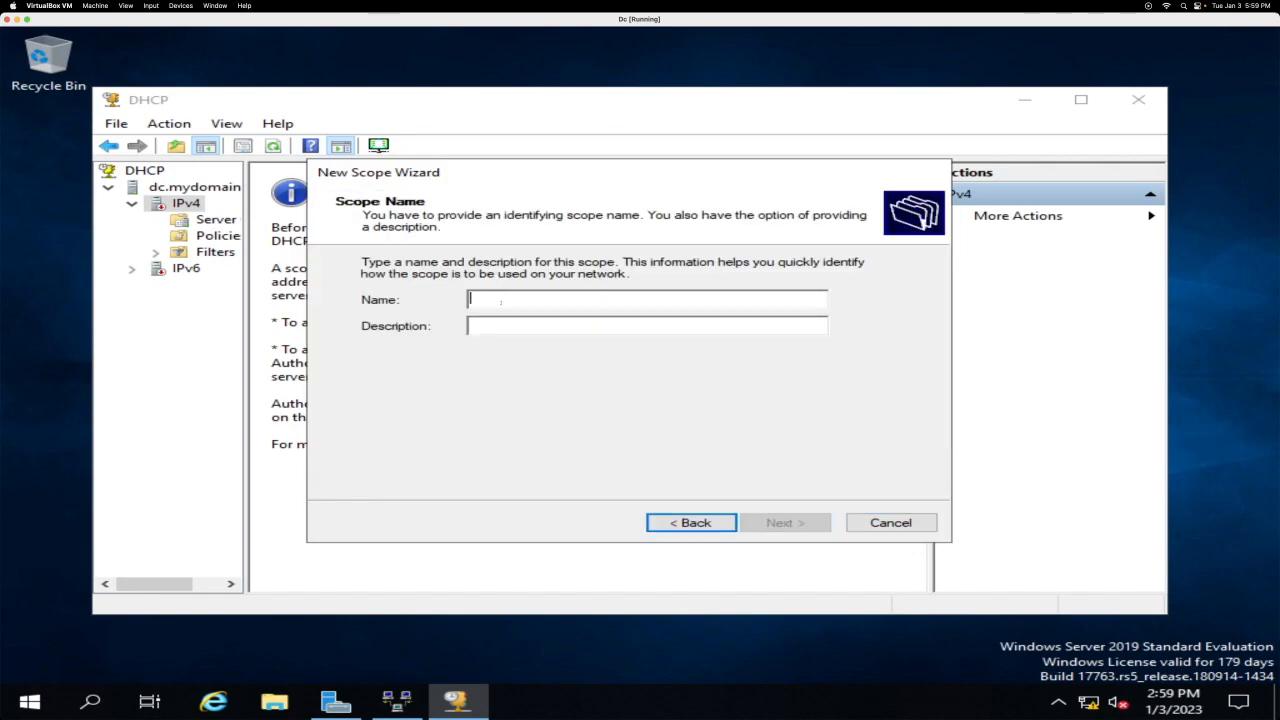
{"action": "type", "text": "172"}
{"action": "type", "text": ".21"}
{"action": "key", "text": "BackSpace"}
{"action": "key", "text": "BackSpace"}
{"action": "type", "text": "1"}
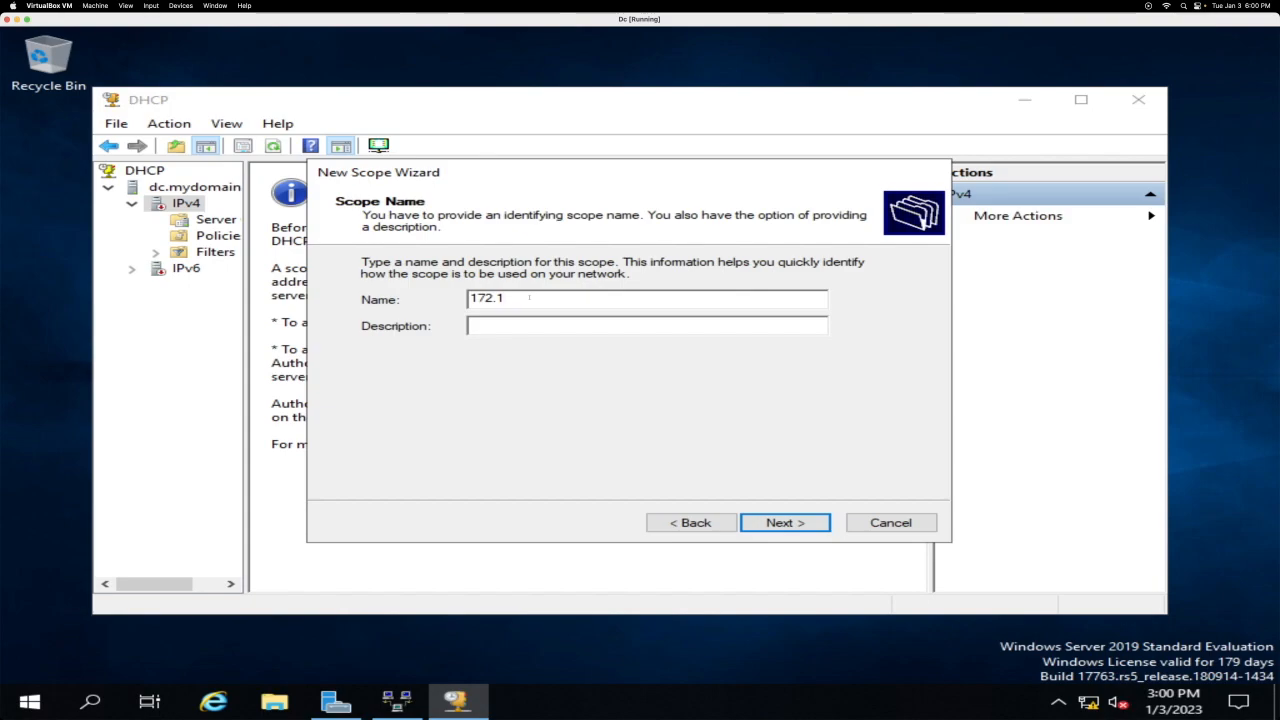
{"action": "type", "text": "6.0.100-"}
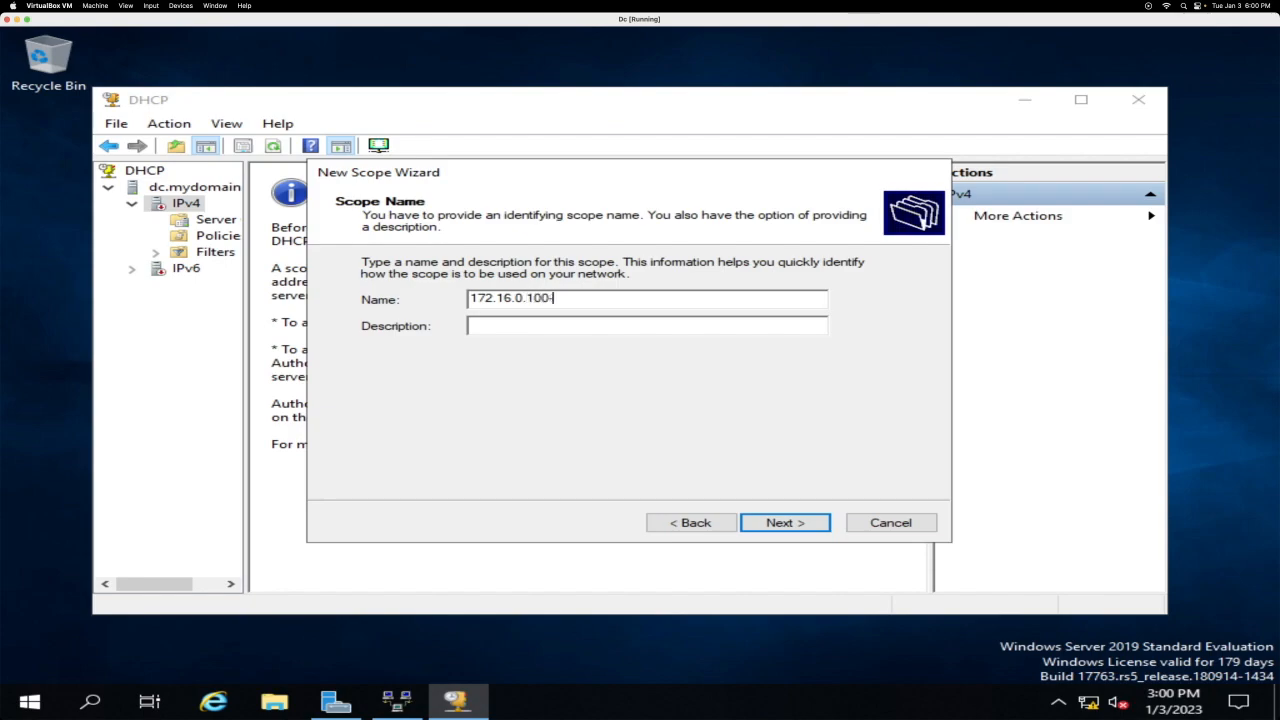
{"action": "type", "text": "200"}
{"action": "left_click", "coordinate": [470, 325]}
{"action": "key", "text": "Return"}
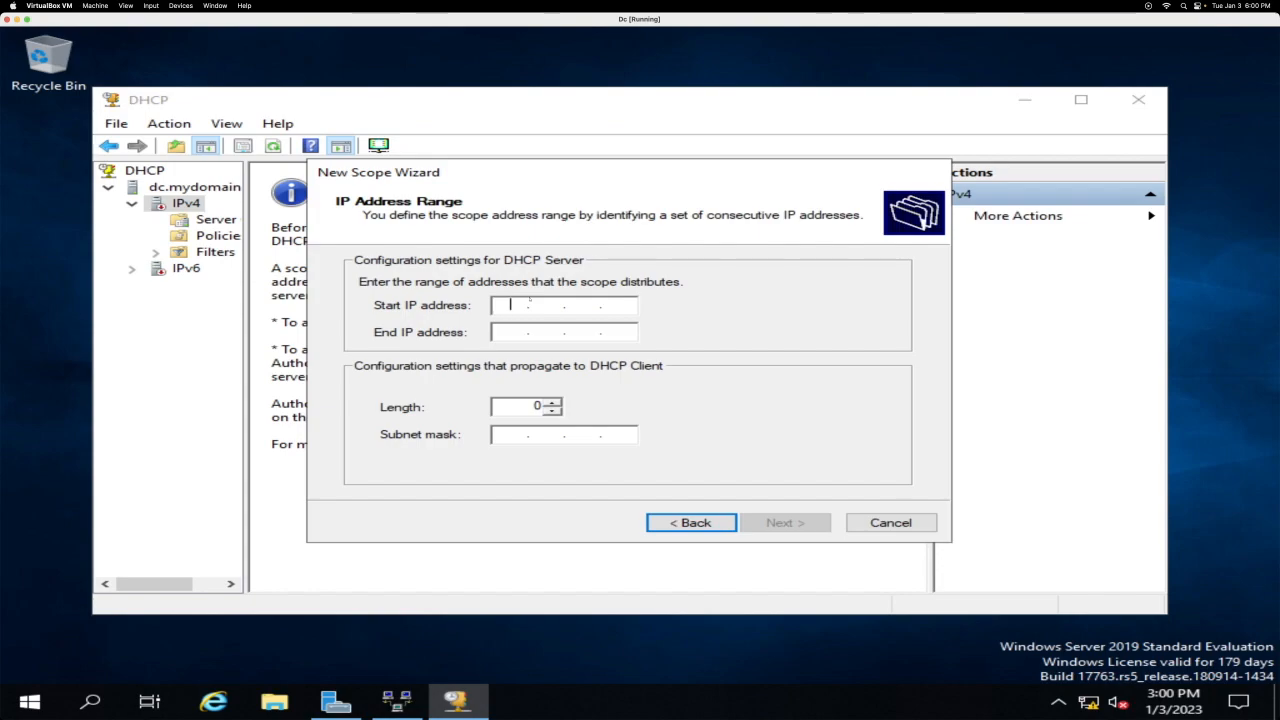
Step: Set the scope range 172.16.0.100–172.16.0.200 with a /24 (255.255.255.0) mask
{"action": "type", "text": "17"}
{"action": "type", "text": "2 . 1"}
{"action": "type", "text": "6 . 0 . 100"}
{"action": "key", "text": "Tab"}
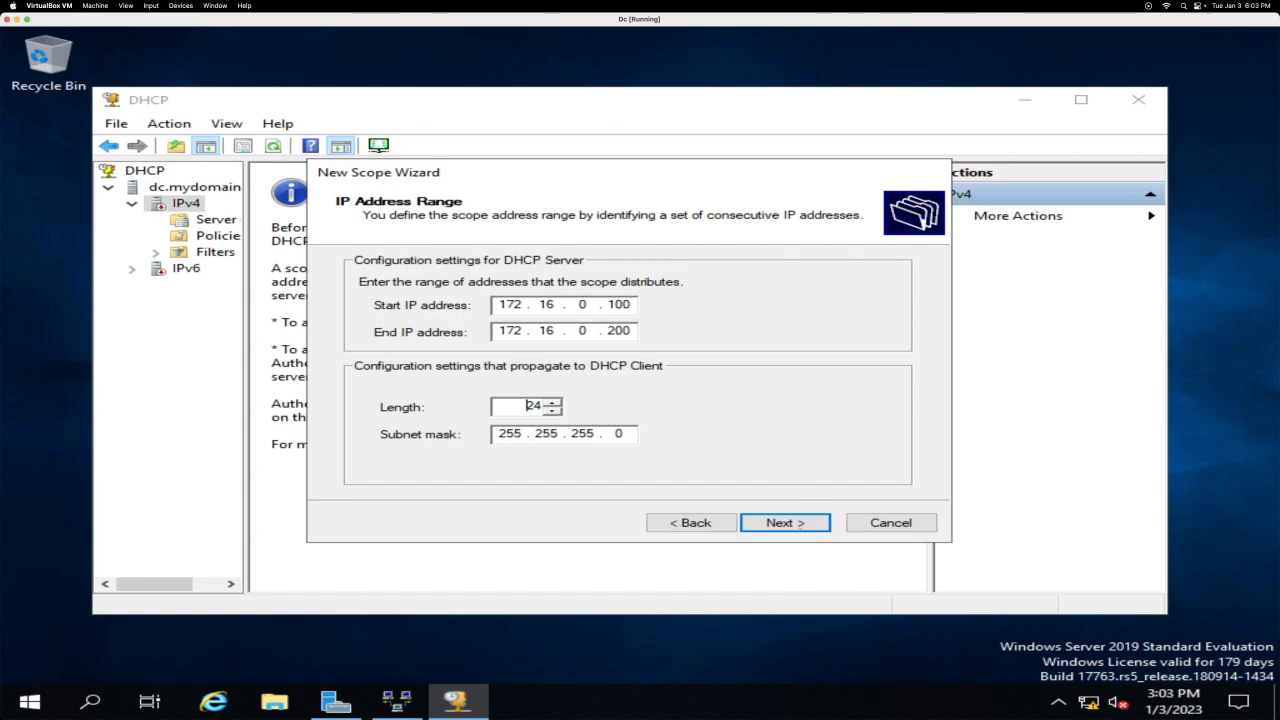
{"action": "key", "text": "Tab"}
{"action": "key", "text": "Tab"}
{"action": "key", "text": "Tab"}
{"action": "key", "text": "Return"}
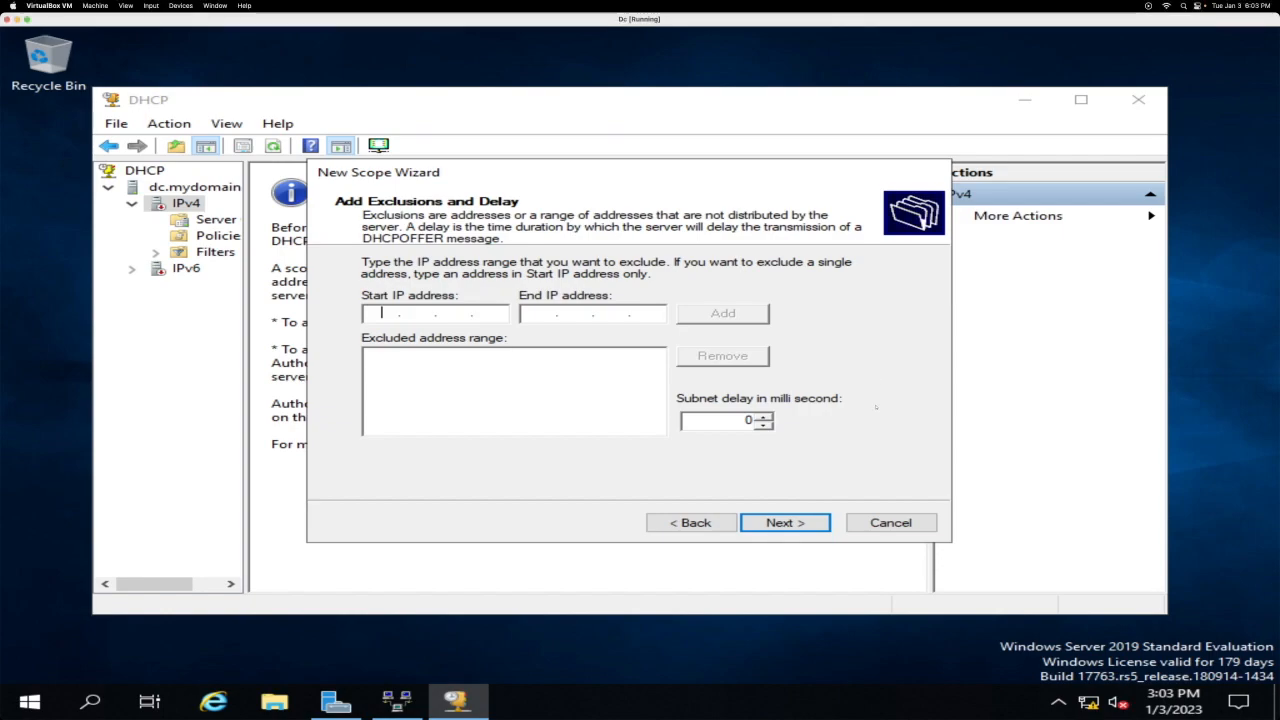
Step: Skip exclusions, keep the default lease duration, and add router 172.16.0.1
{"action": "key", "text": "Return"}
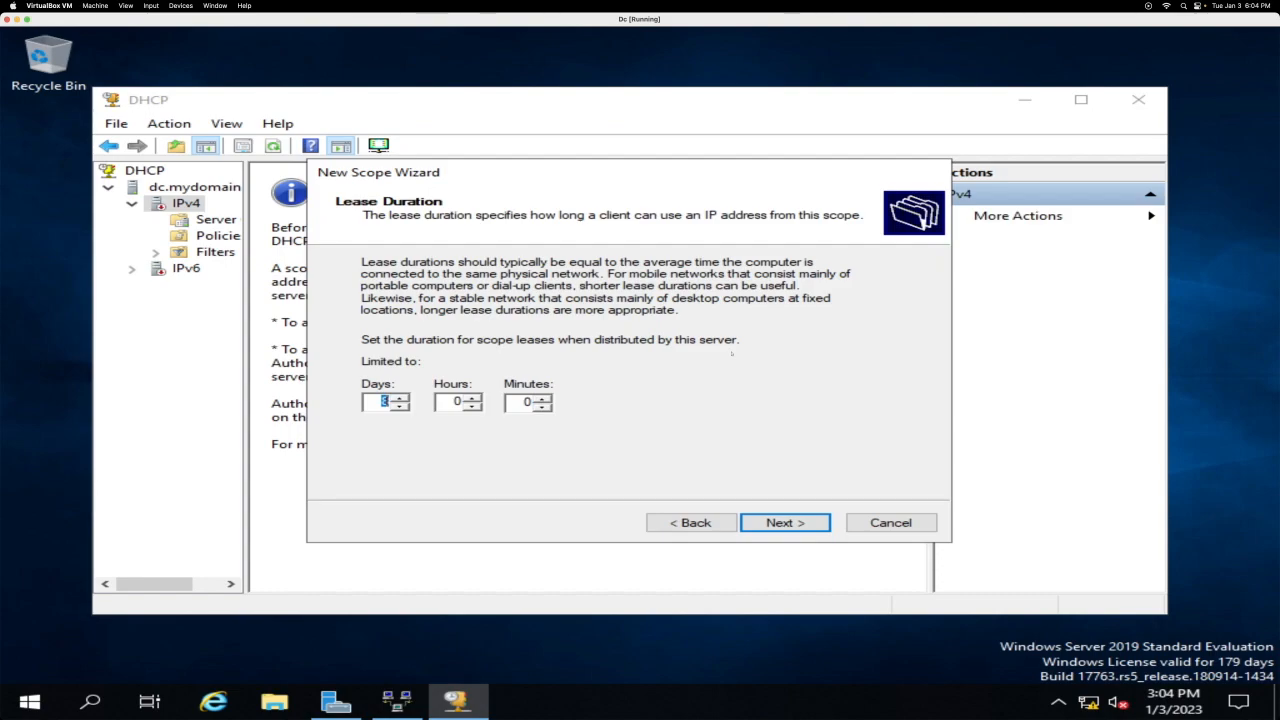
{"action": "key", "text": "Return"}
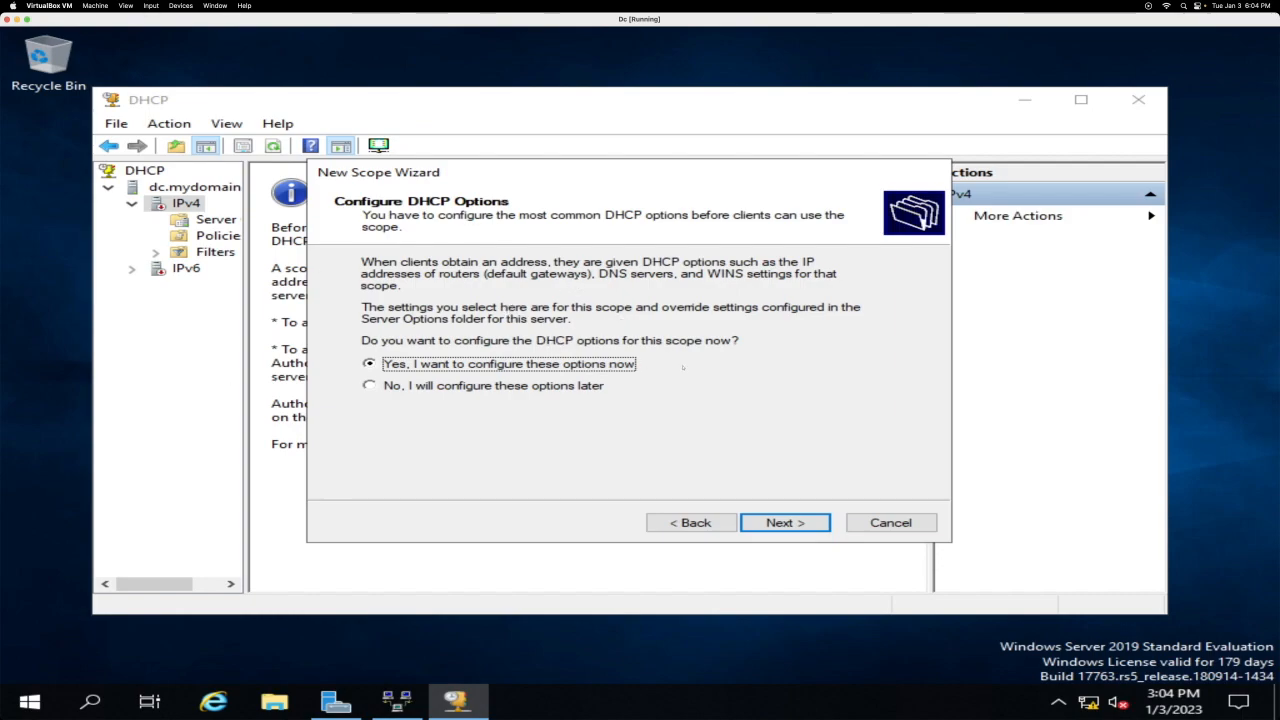
{"action": "key", "text": "Return"}
{"action": "type", "text": "17"}
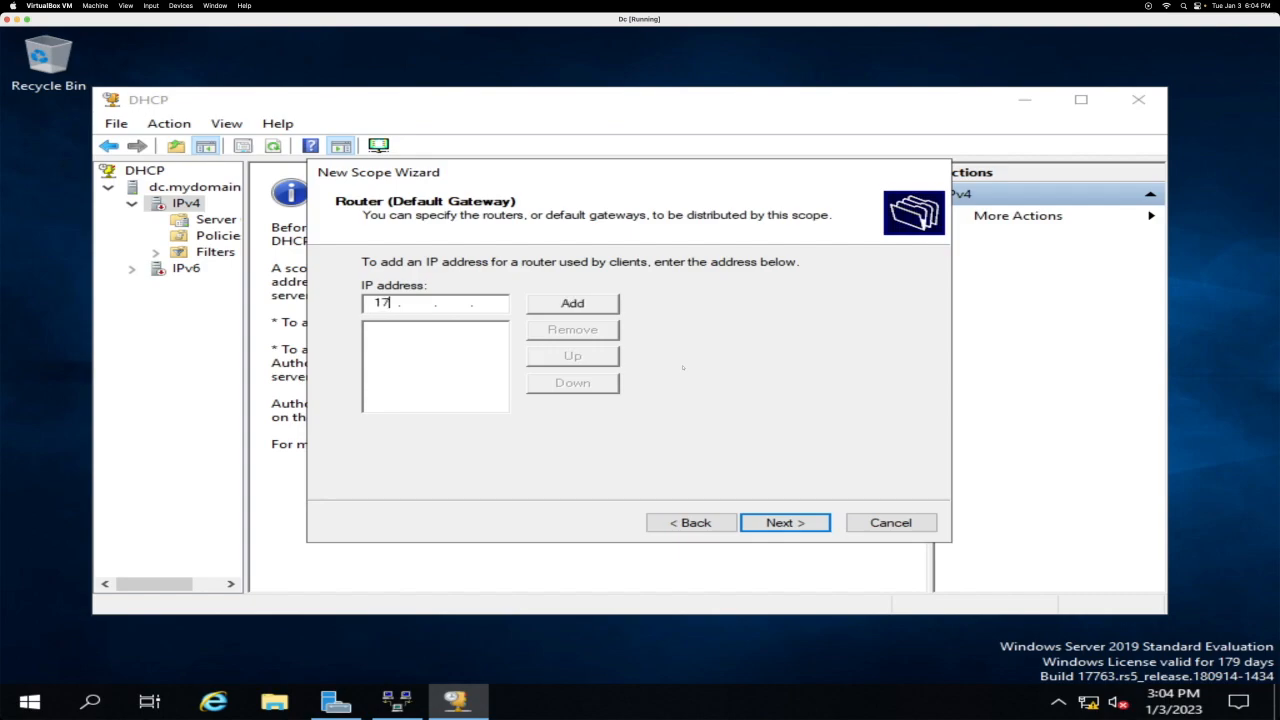
{"action": "type", "text": "2.16.0."}
{"action": "left_click", "coordinate": [584, 305]}
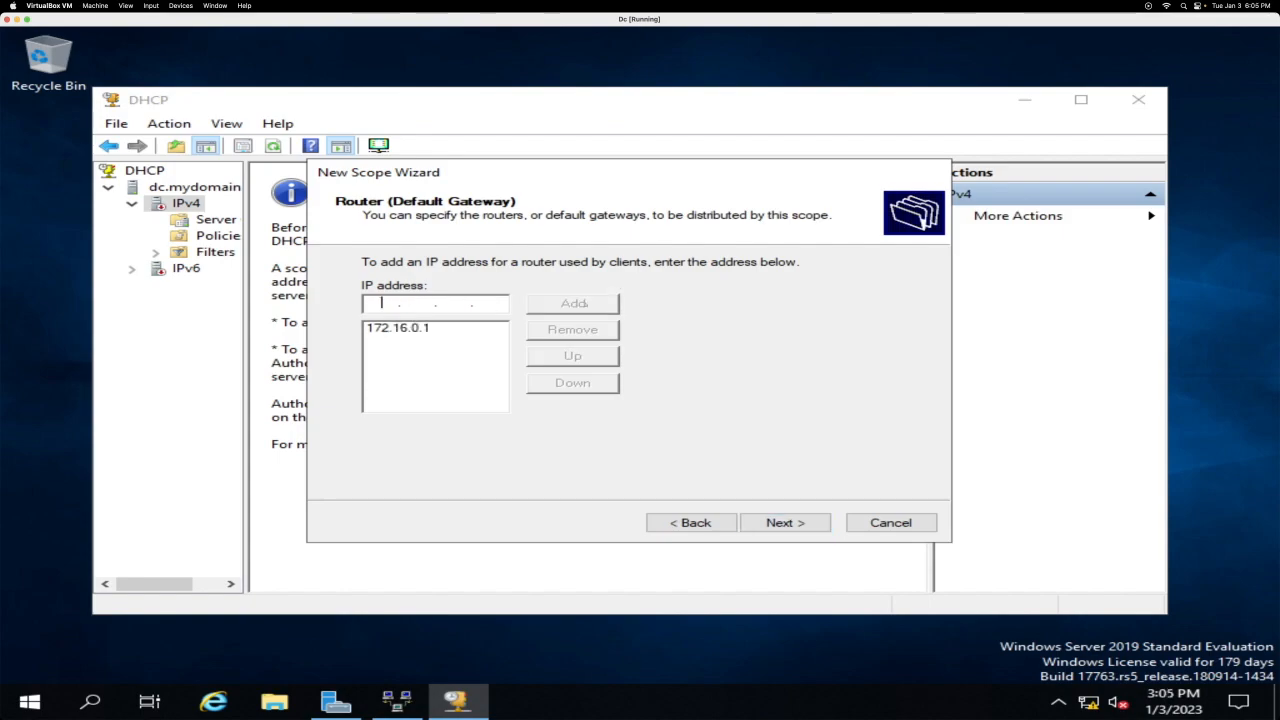
{"action": "key", "text": "Tab"}
{"action": "key", "text": "Tab"}
{"action": "key", "text": "Tab"}
{"action": "key", "text": "Return"}
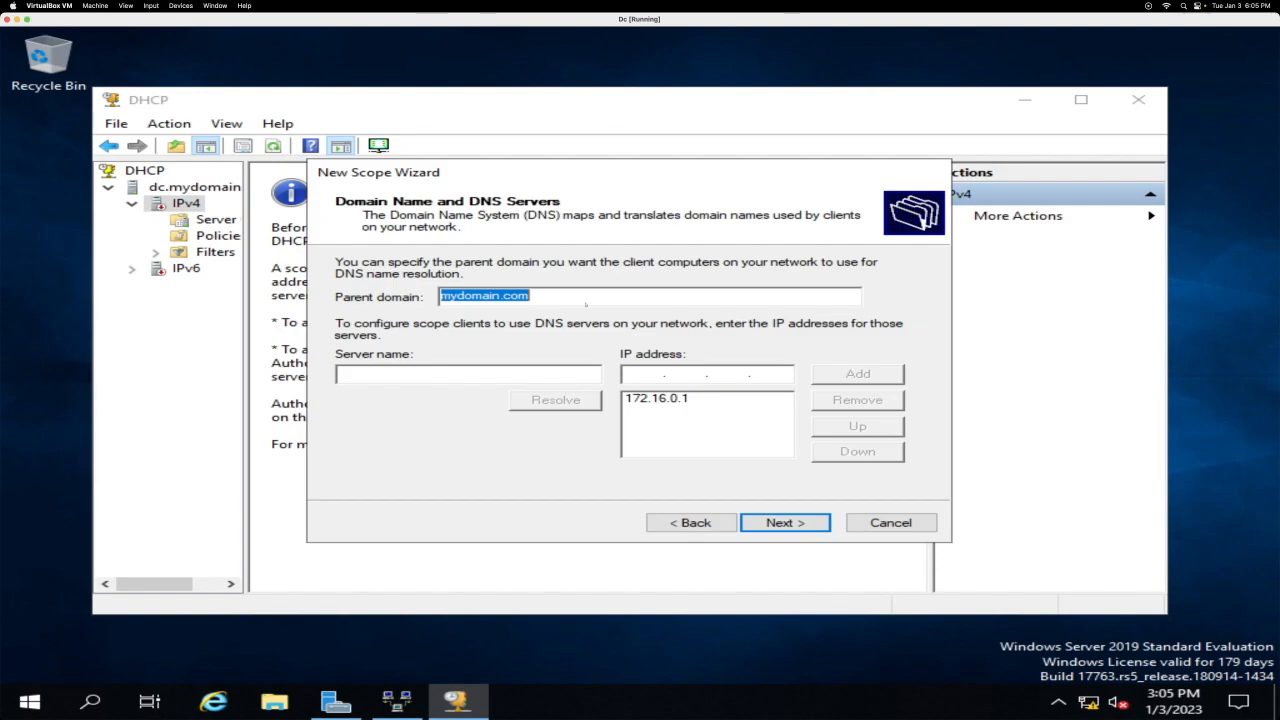
Step: Accept DNS domain mydomain.com, skip WINS, activate the scope and finish
{"action": "key", "text": "Return"}
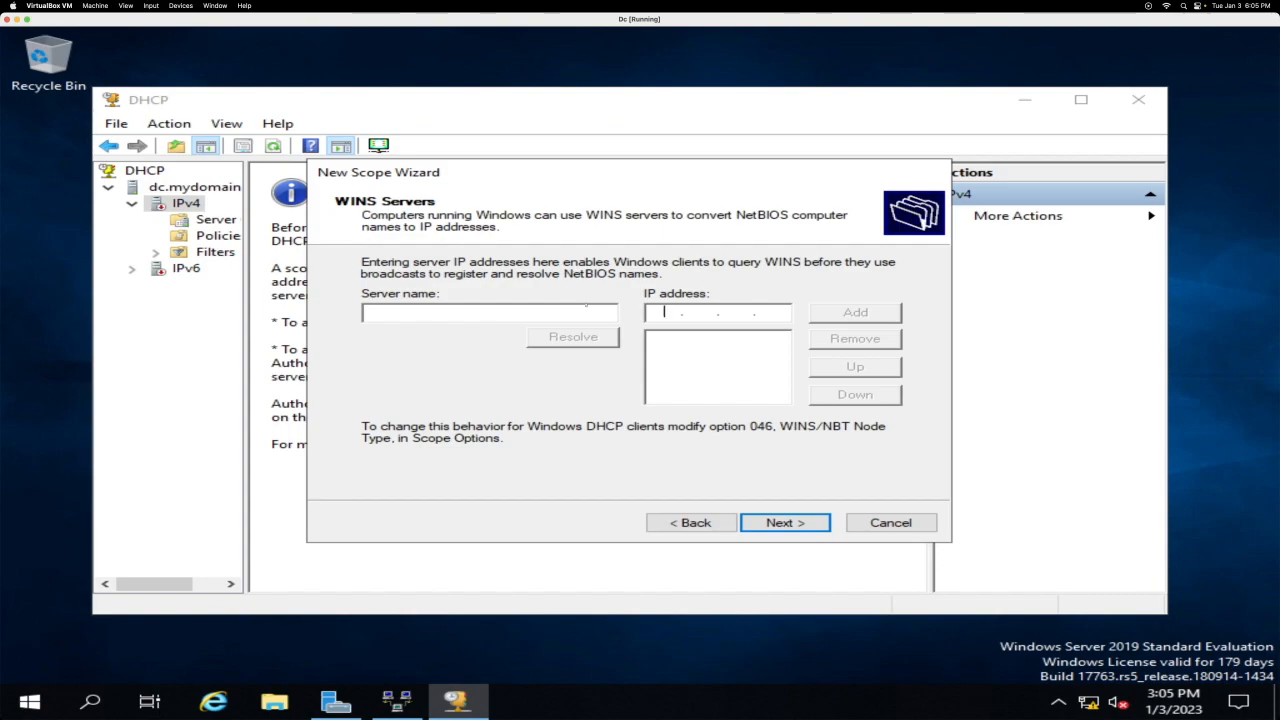
{"action": "key", "text": "Return"}
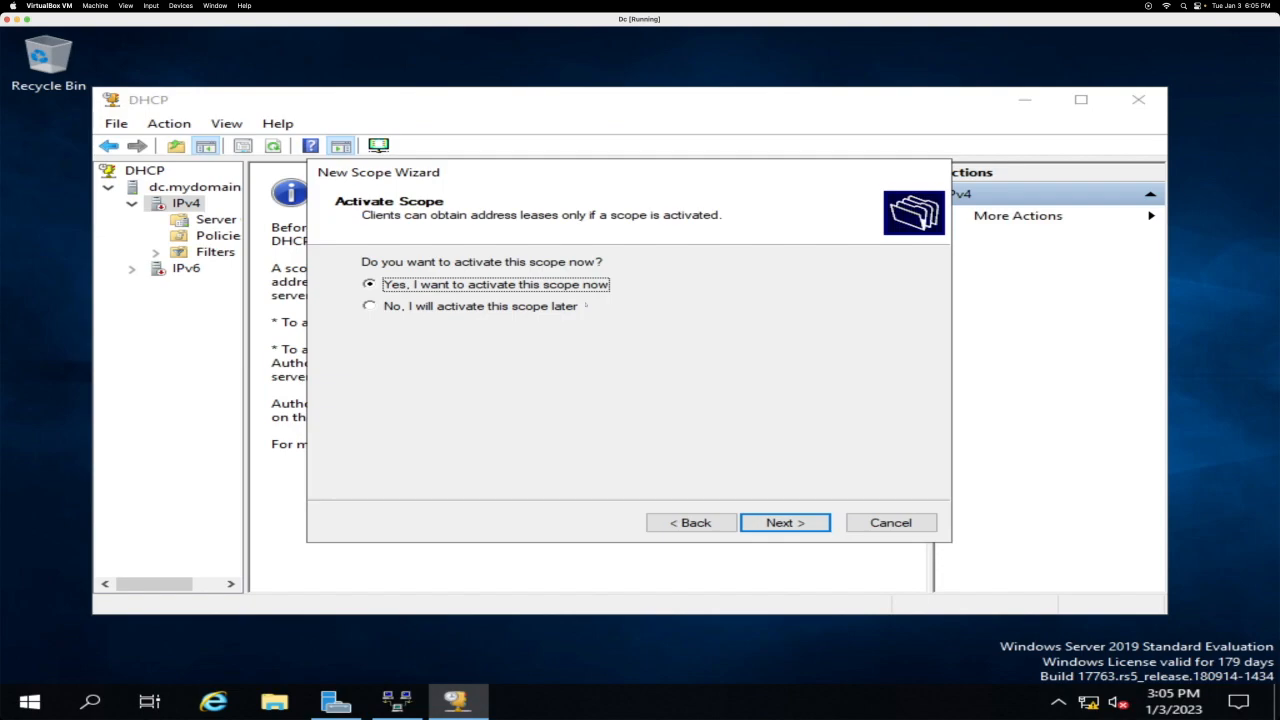
{"action": "key", "text": "Return"}
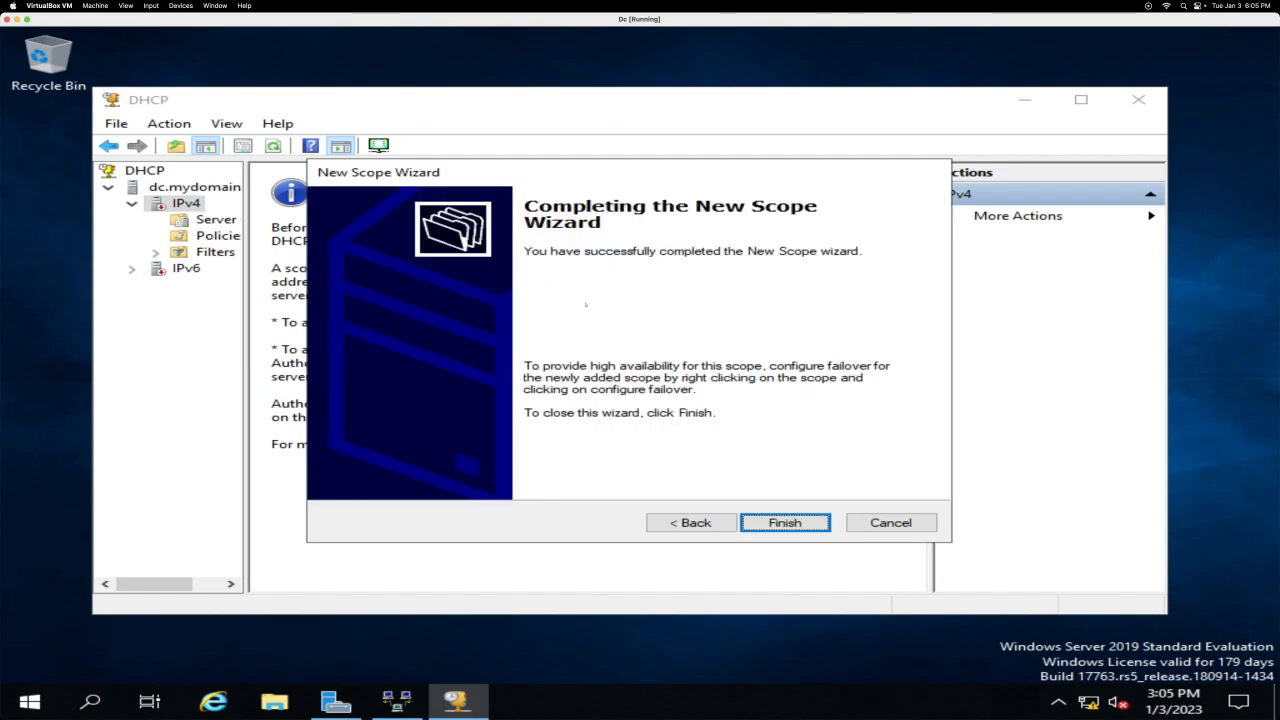
{"action": "key", "text": "Return"}
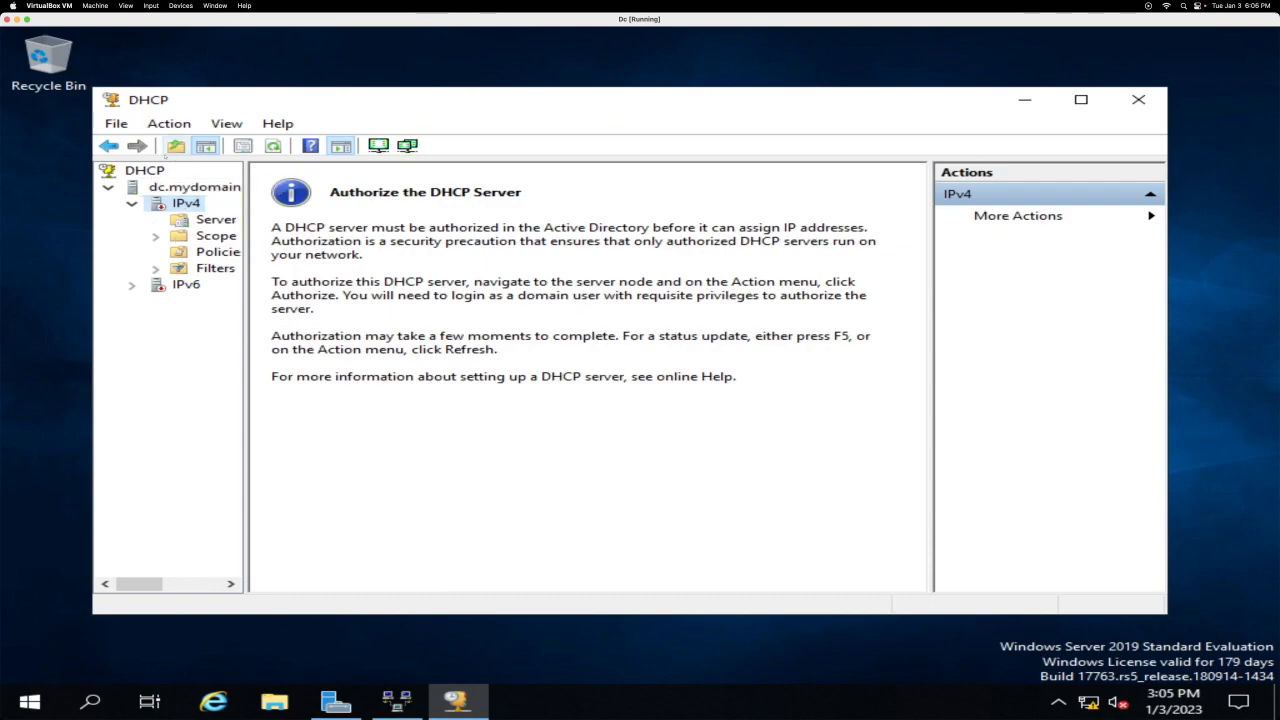
Step: Authorize the dc.mydomain.com DHCP server in Active Directory and refresh it
{"action": "right_click", "coordinate": [163, 187]}
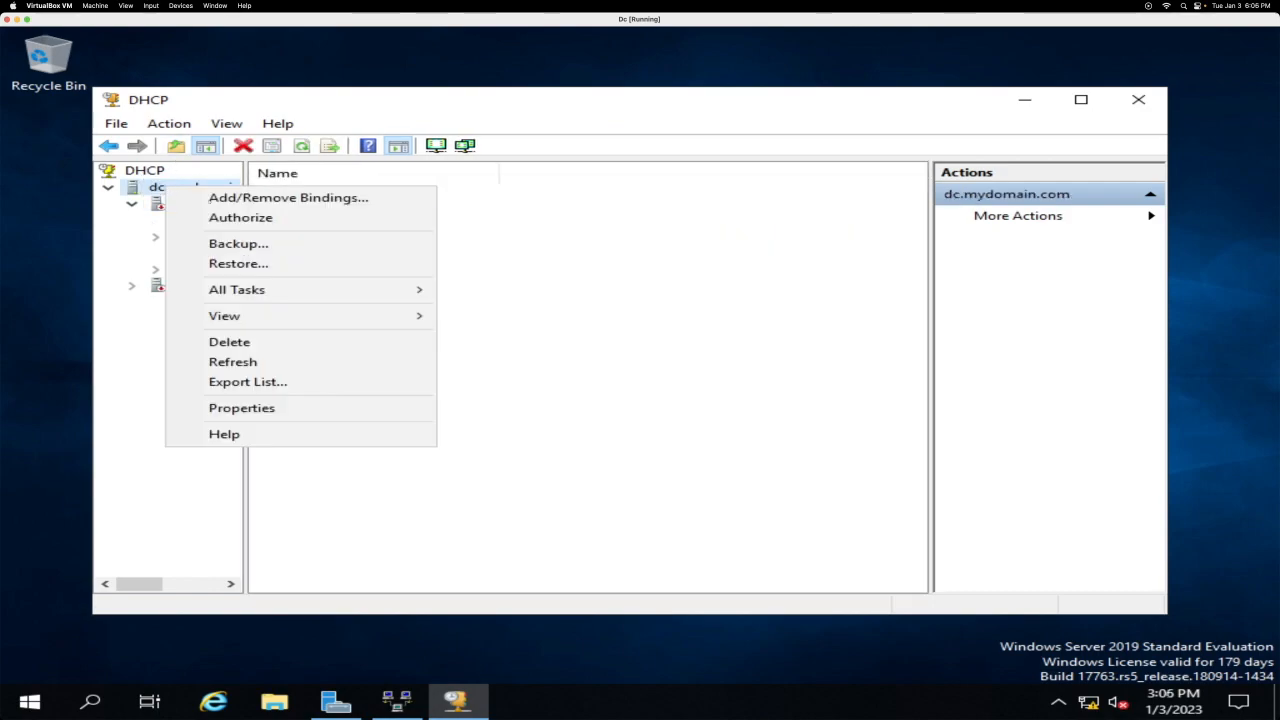
{"action": "left_click", "coordinate": [275, 219]}
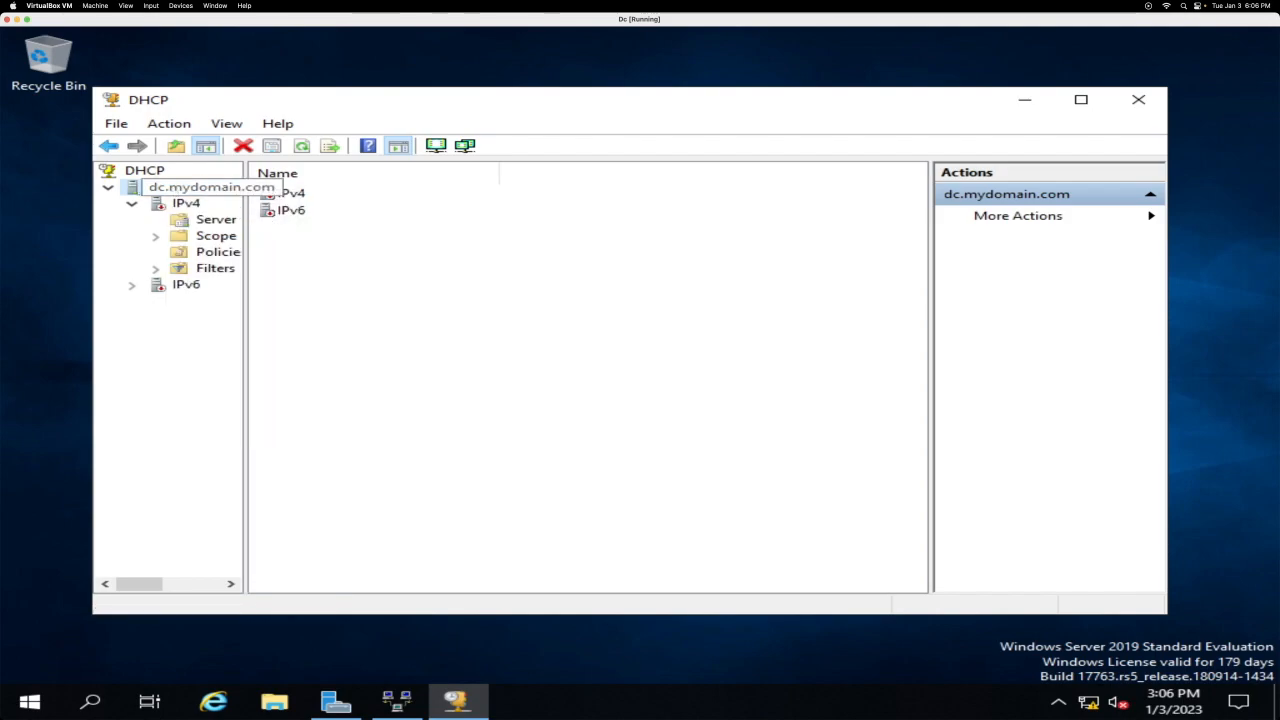
{"action": "right_click", "coordinate": [155, 189]}
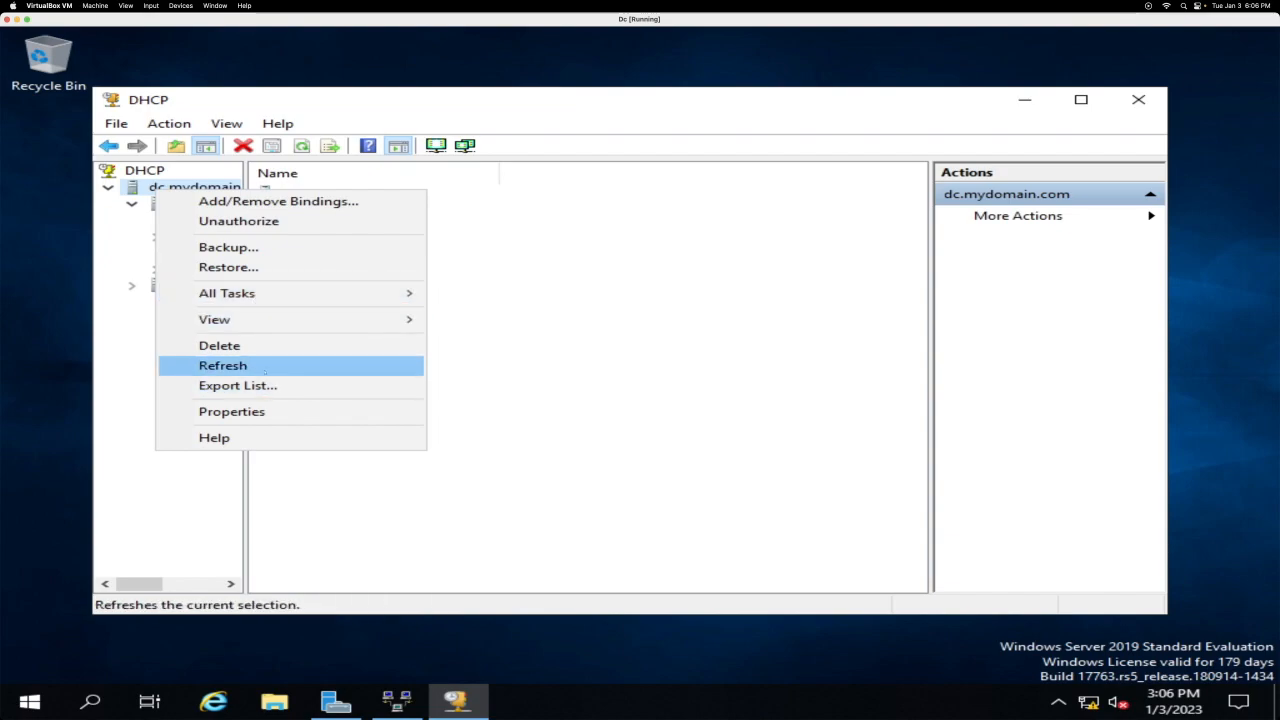
{"action": "left_click", "coordinate": [265, 368]}
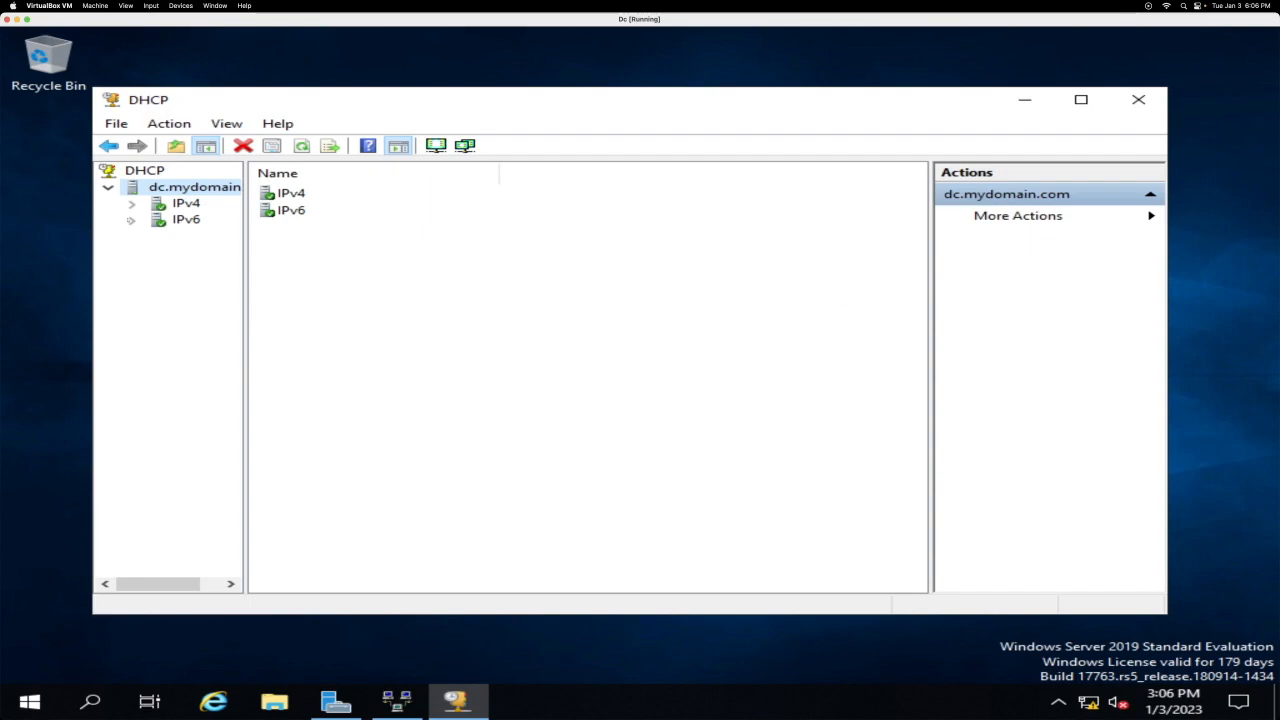
Step: Check the 172.16.0.100-200 scope's empty Address Leases, then open Server Manager's Local Server properties
{"action": "left_click", "coordinate": [131, 204]}
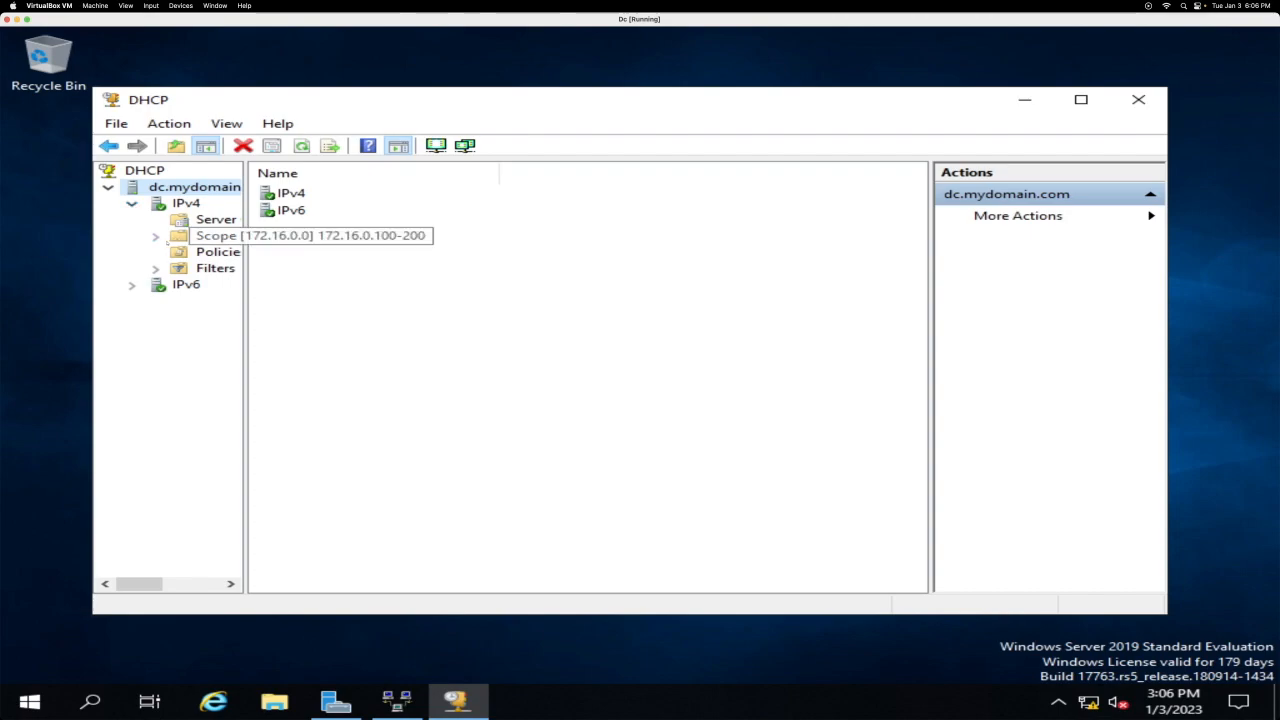
{"action": "left_click", "coordinate": [155, 236]}
{"action": "left_click_drag", "start_coordinate": [245, 380], "coordinate": [518, 380]}
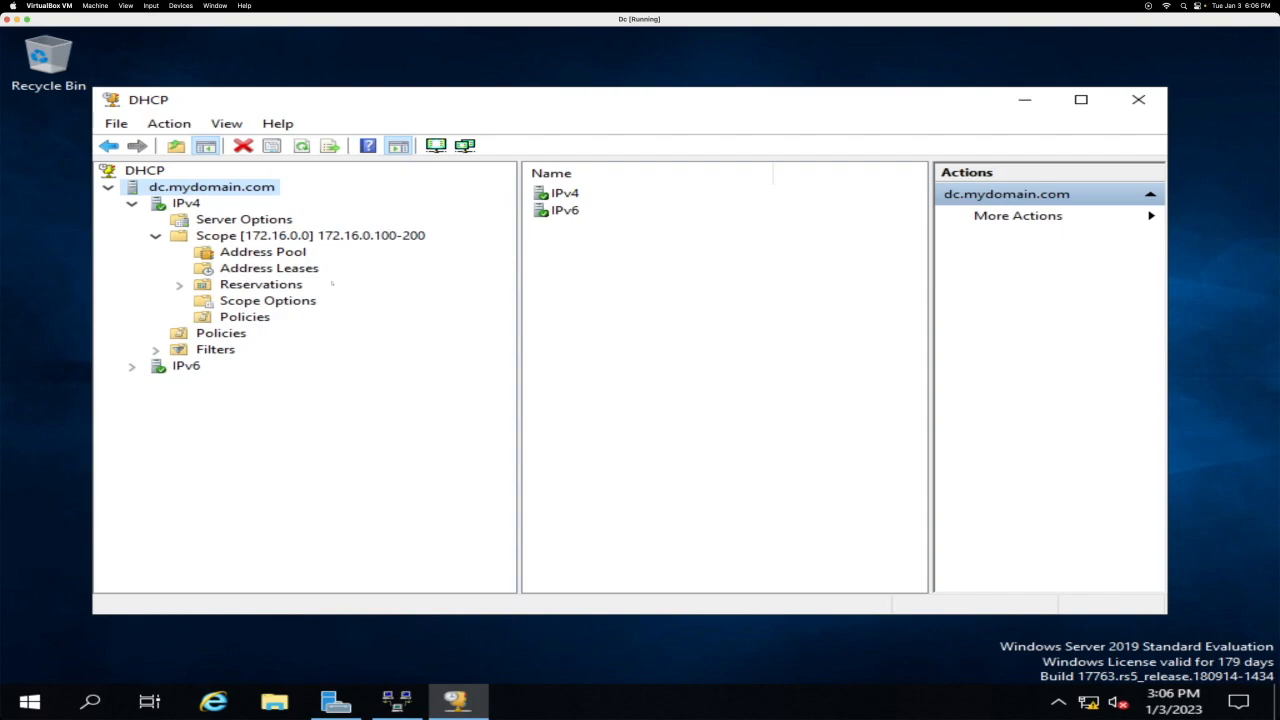
{"action": "left_click", "coordinate": [270, 268]}
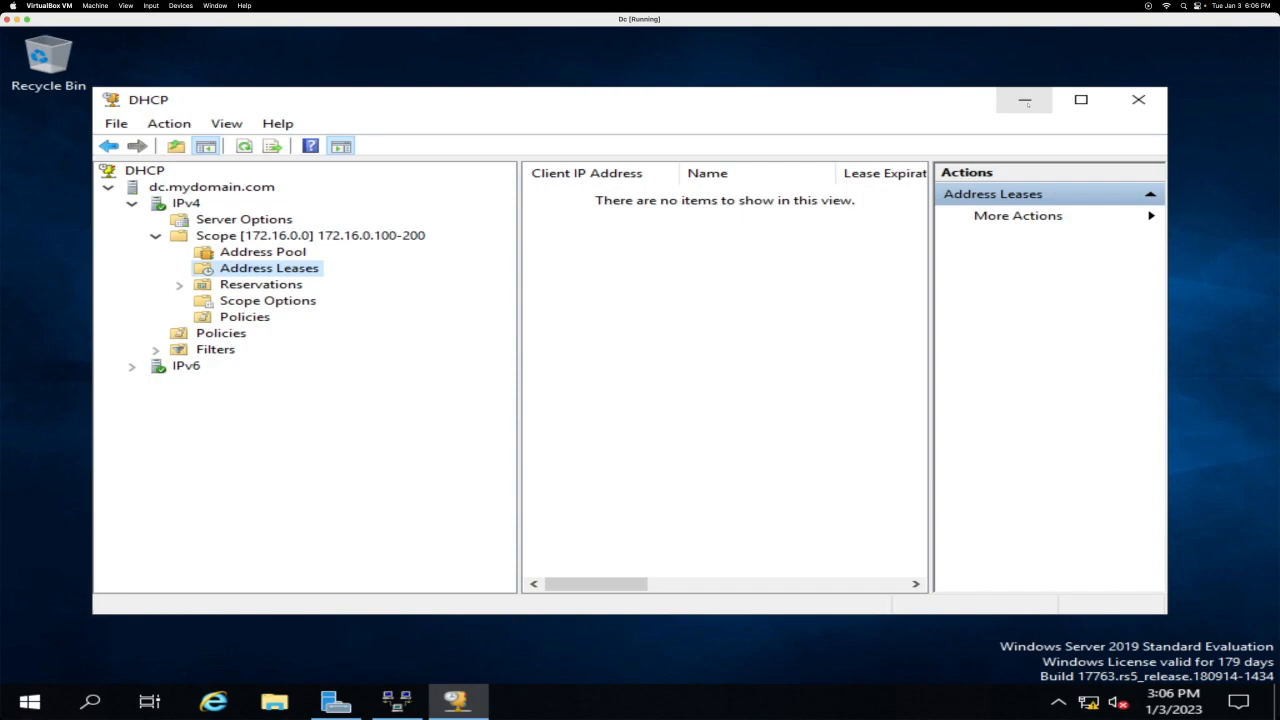
{"action": "left_click", "coordinate": [1025, 101]}
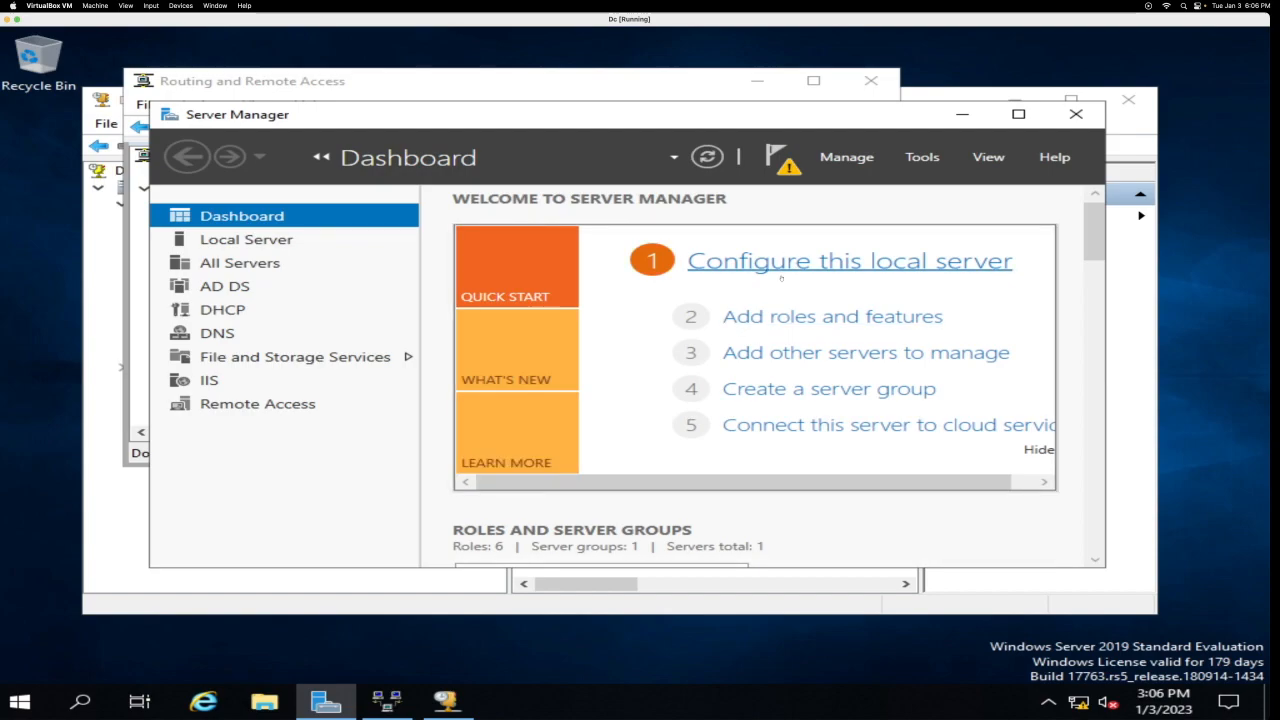
{"action": "left_click", "coordinate": [787, 264]}
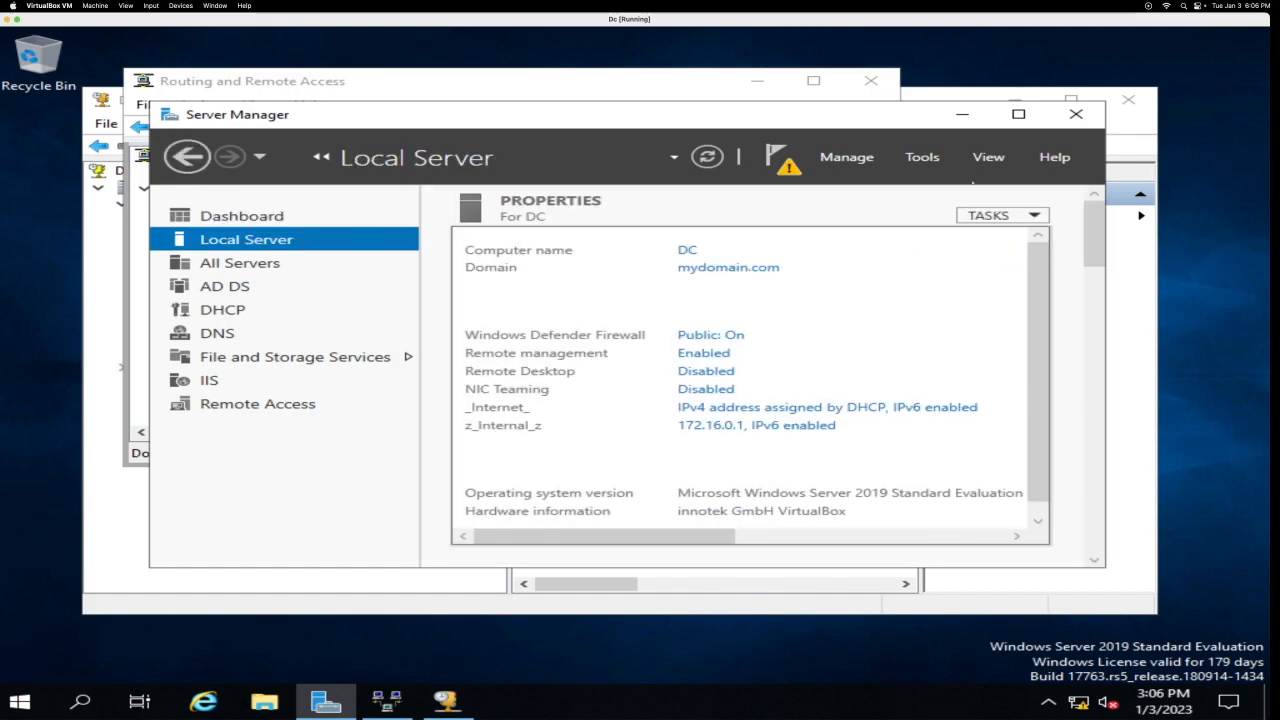
Step: Set IE Enhanced Security Configuration to Off for both Administrators and Users
{"action": "left_click", "coordinate": [1018, 114]}
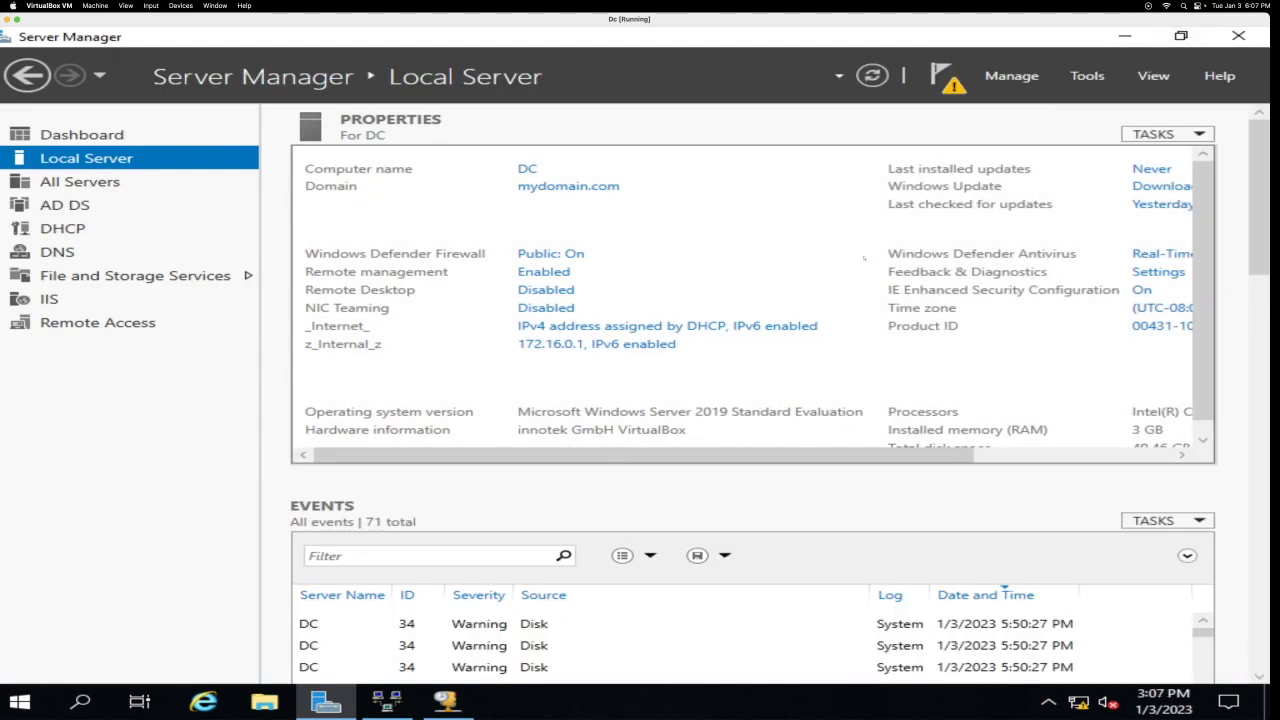
{"action": "left_click", "coordinate": [1140, 290]}
{"action": "left_click", "coordinate": [468, 339]}
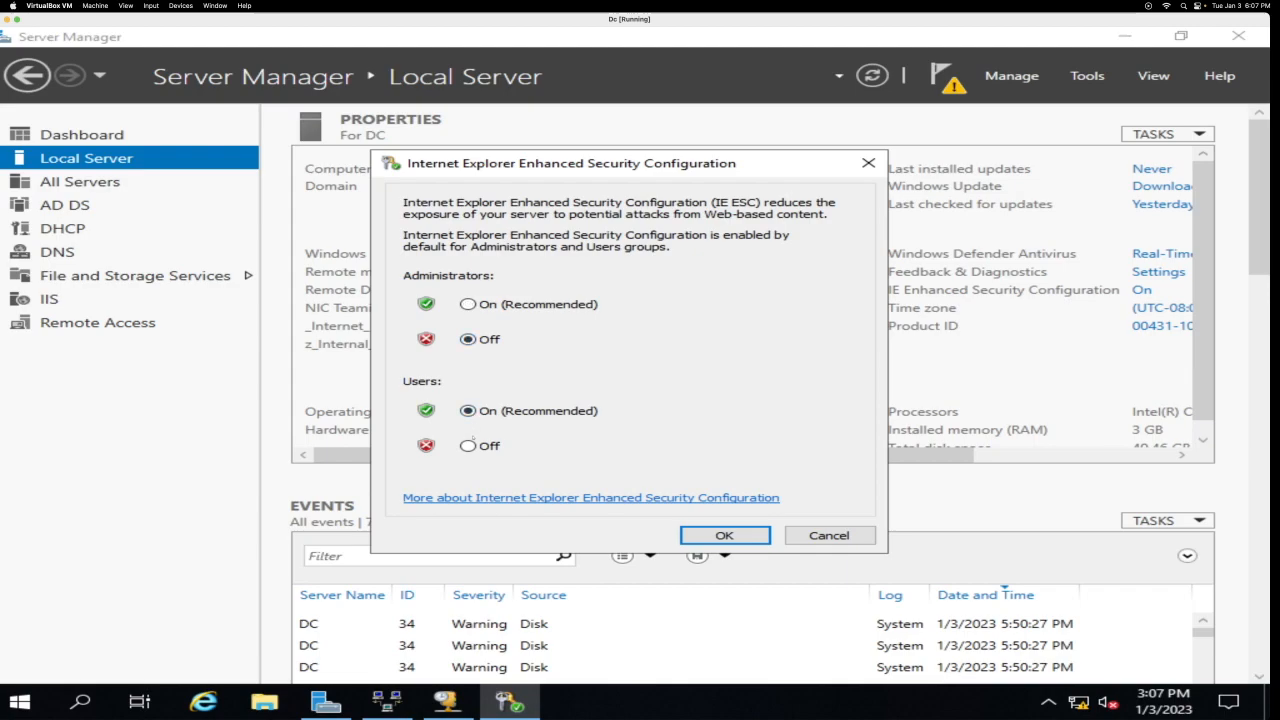
{"action": "left_click", "coordinate": [468, 446]}
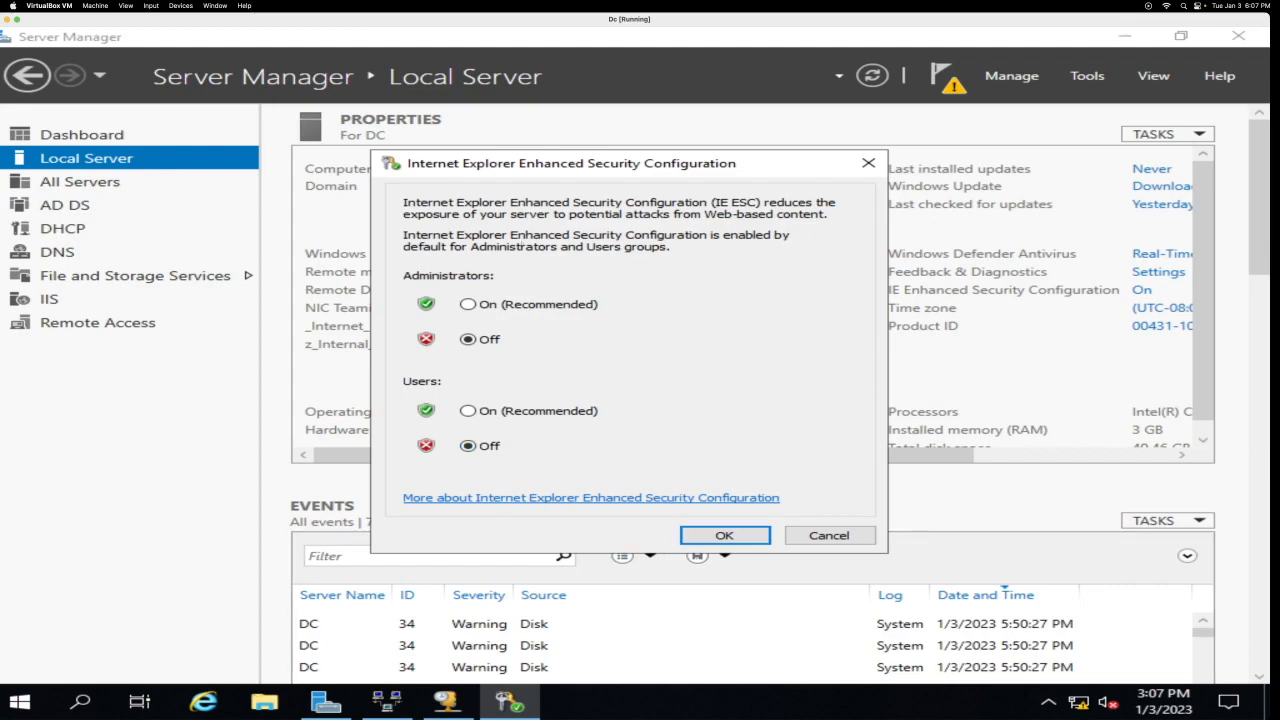
{"action": "left_click", "coordinate": [727, 536]}
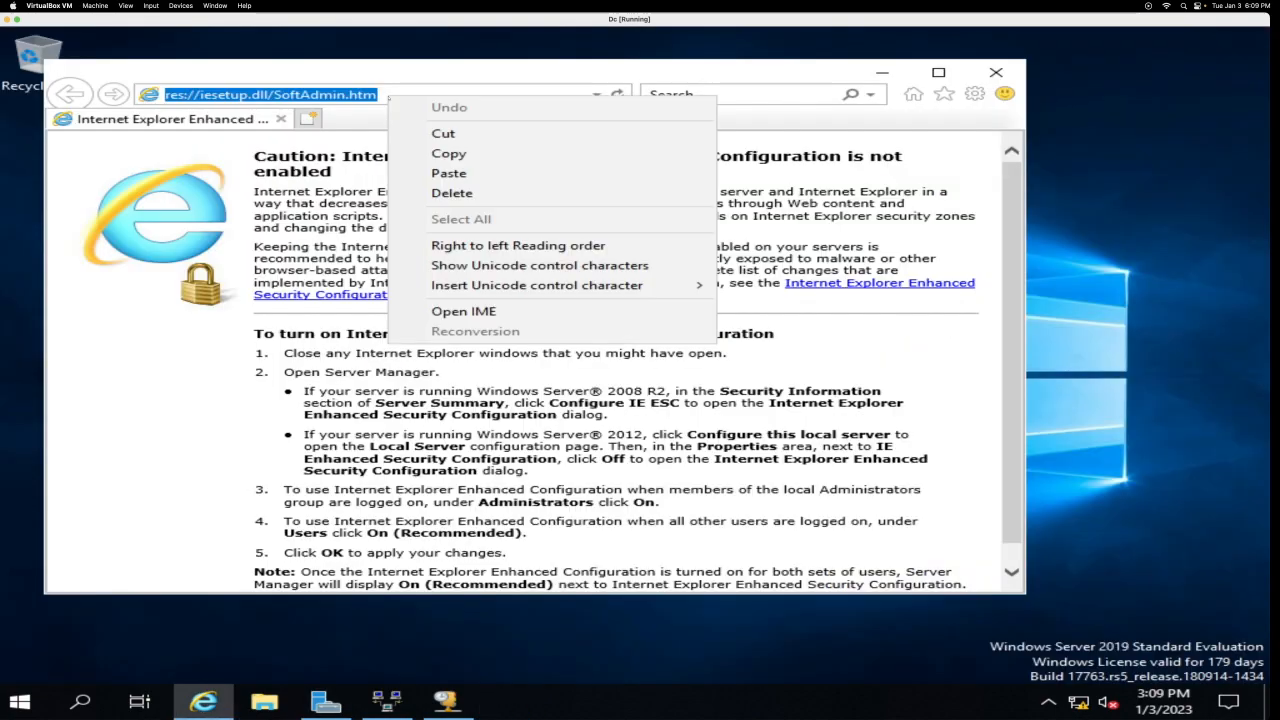
Step: Load the copied GitHub link and save the AD_PS-master.zip download
{"action": "key", "text": "Escape"}
{"action": "key", "text": "ctrl+v"}
{"action": "key", "text": "Return"}
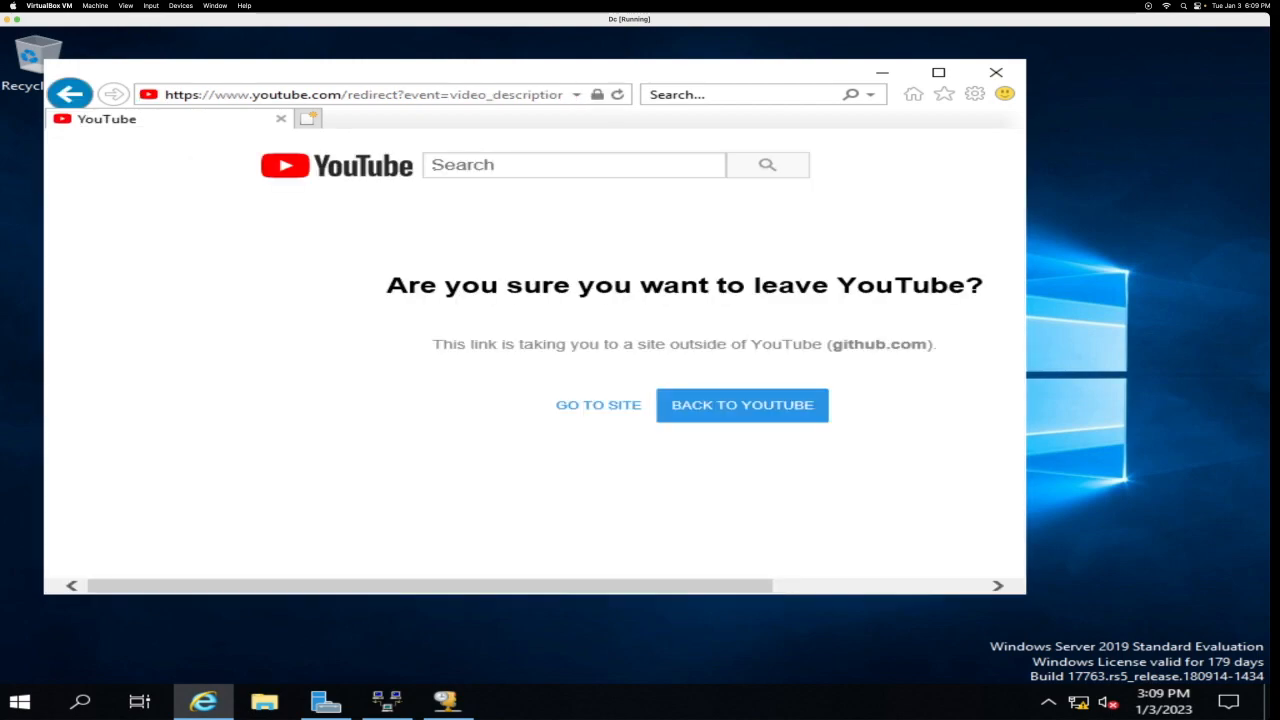
{"action": "left_click", "coordinate": [625, 406]}
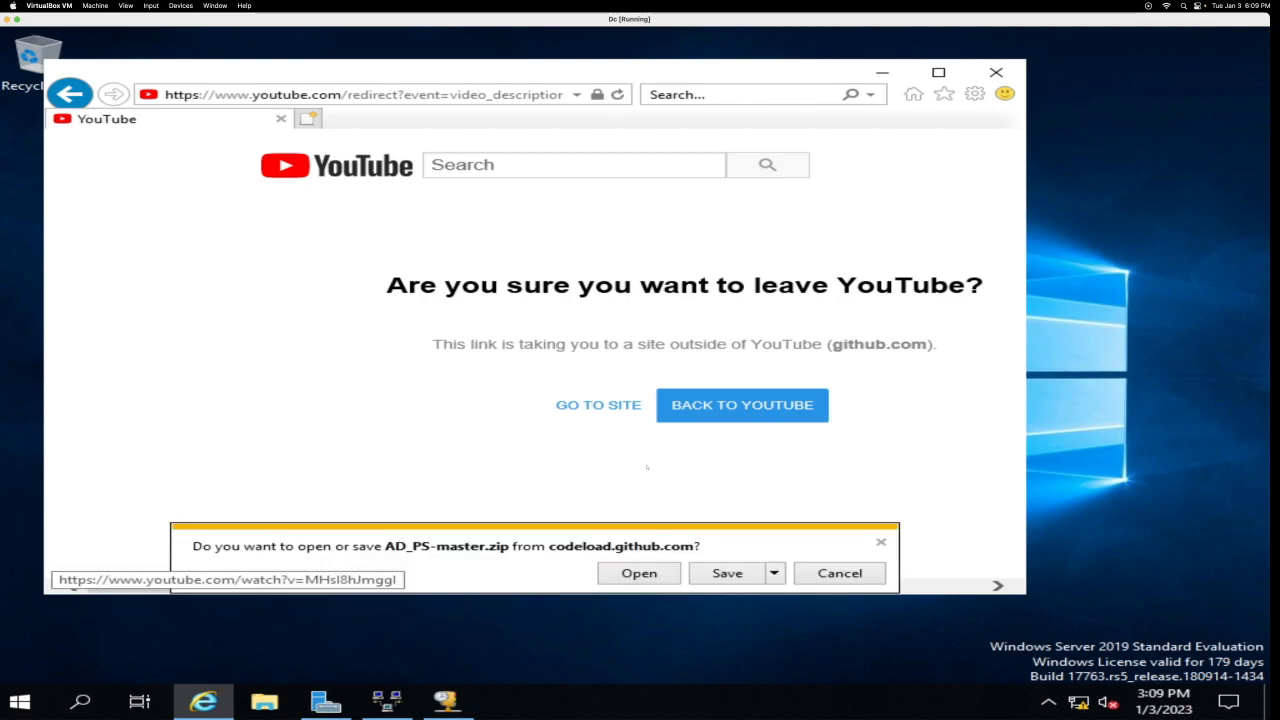
{"action": "left_click", "coordinate": [752, 566]}
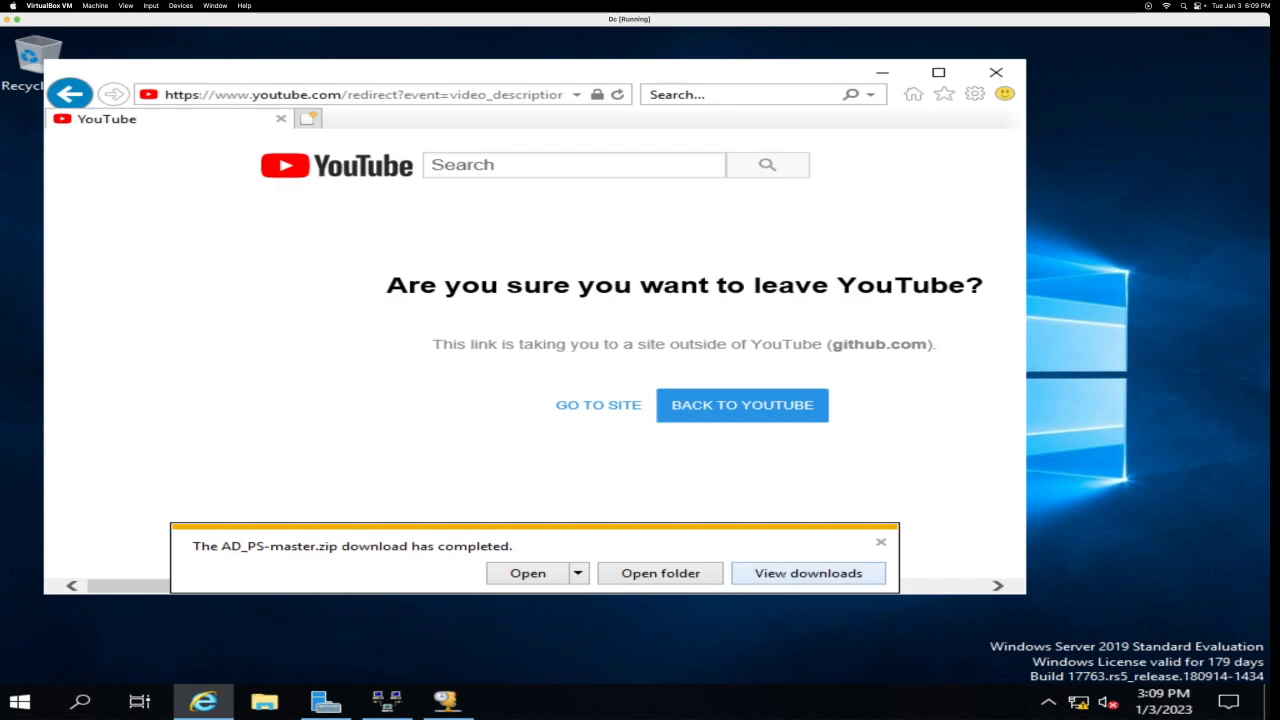
Step: Open AD_PS-master.zip in File Explorer and select the AD_PS-master folder
{"action": "left_click", "coordinate": [784, 573]}
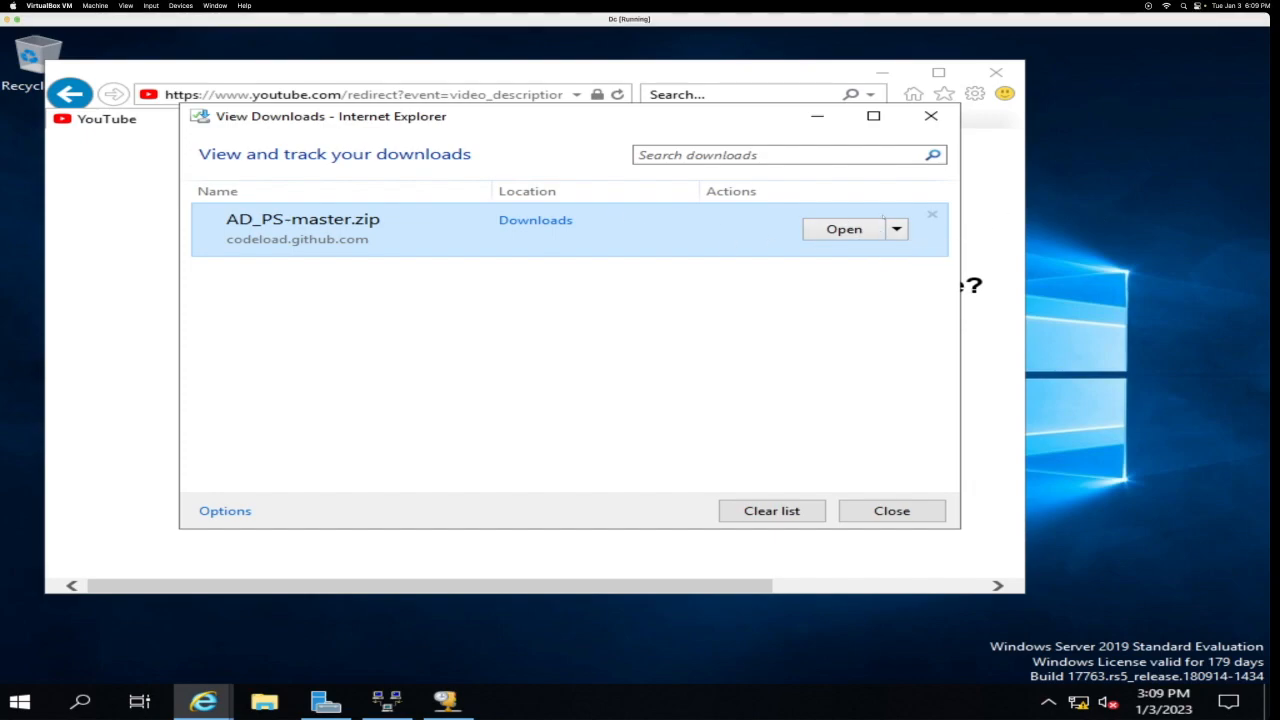
{"action": "left_click", "coordinate": [897, 229]}
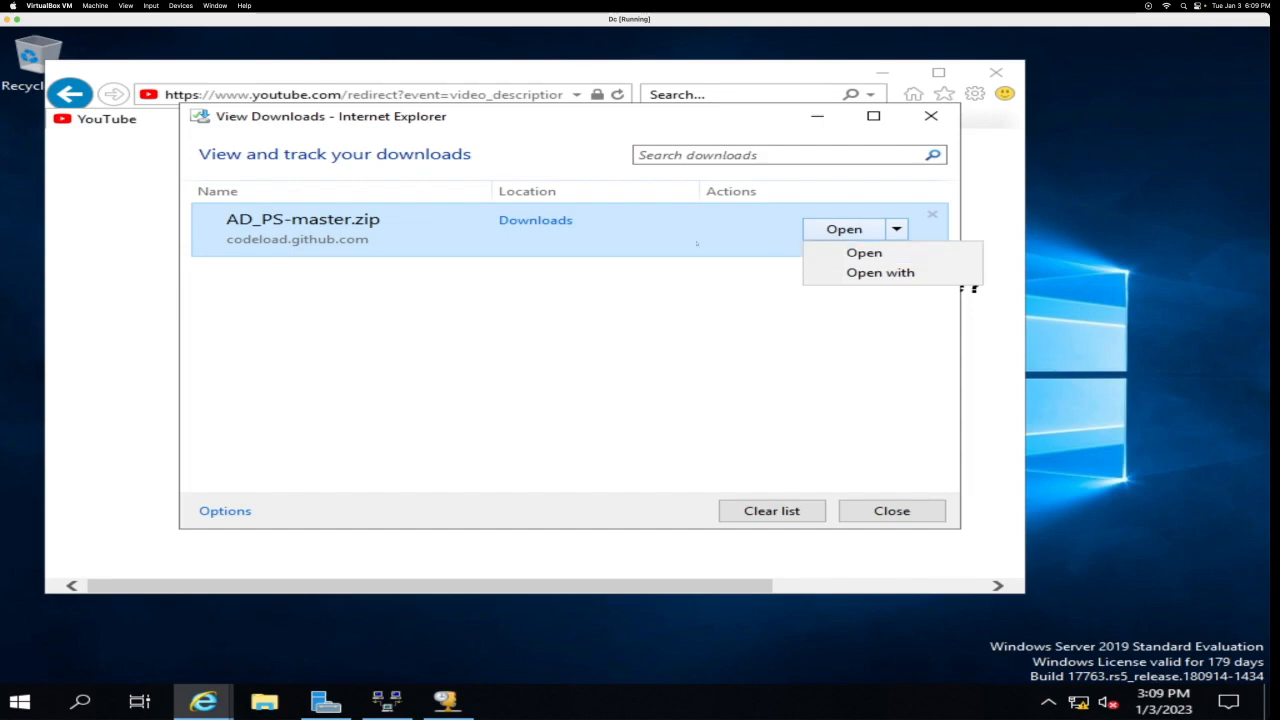
{"action": "left_click", "coordinate": [648, 233]}
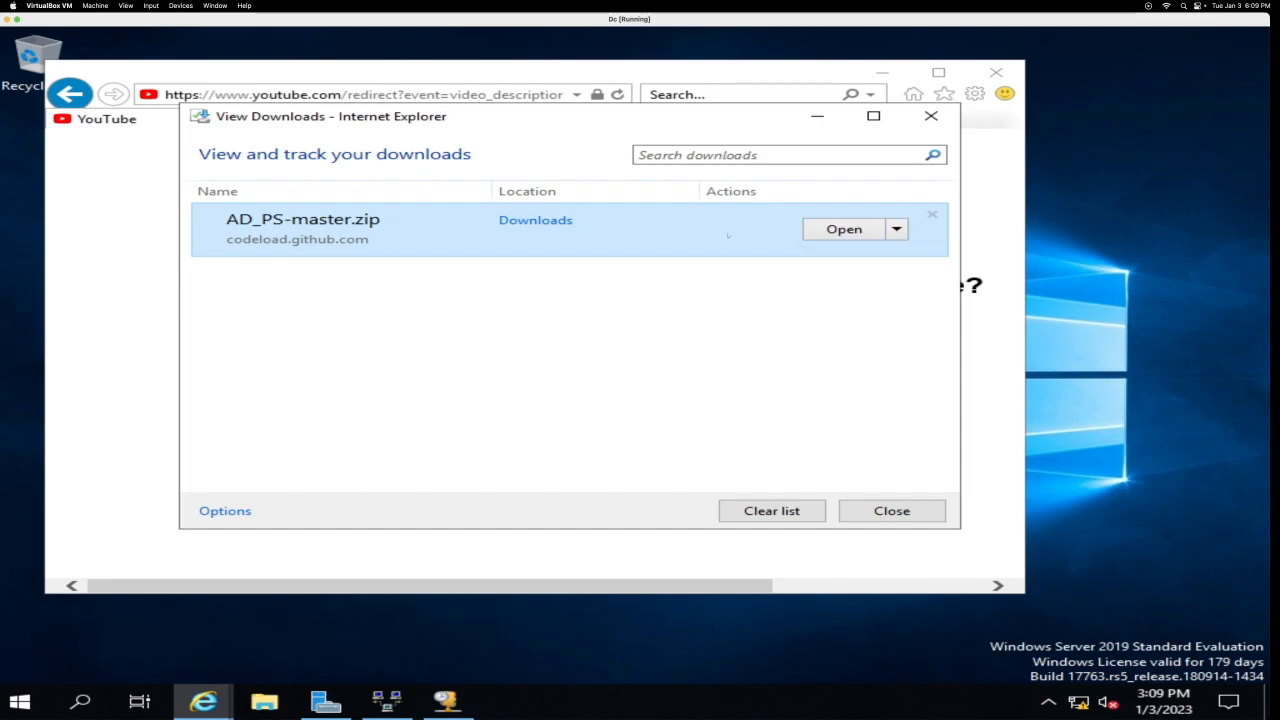
{"action": "double_click", "coordinate": [604, 224]}
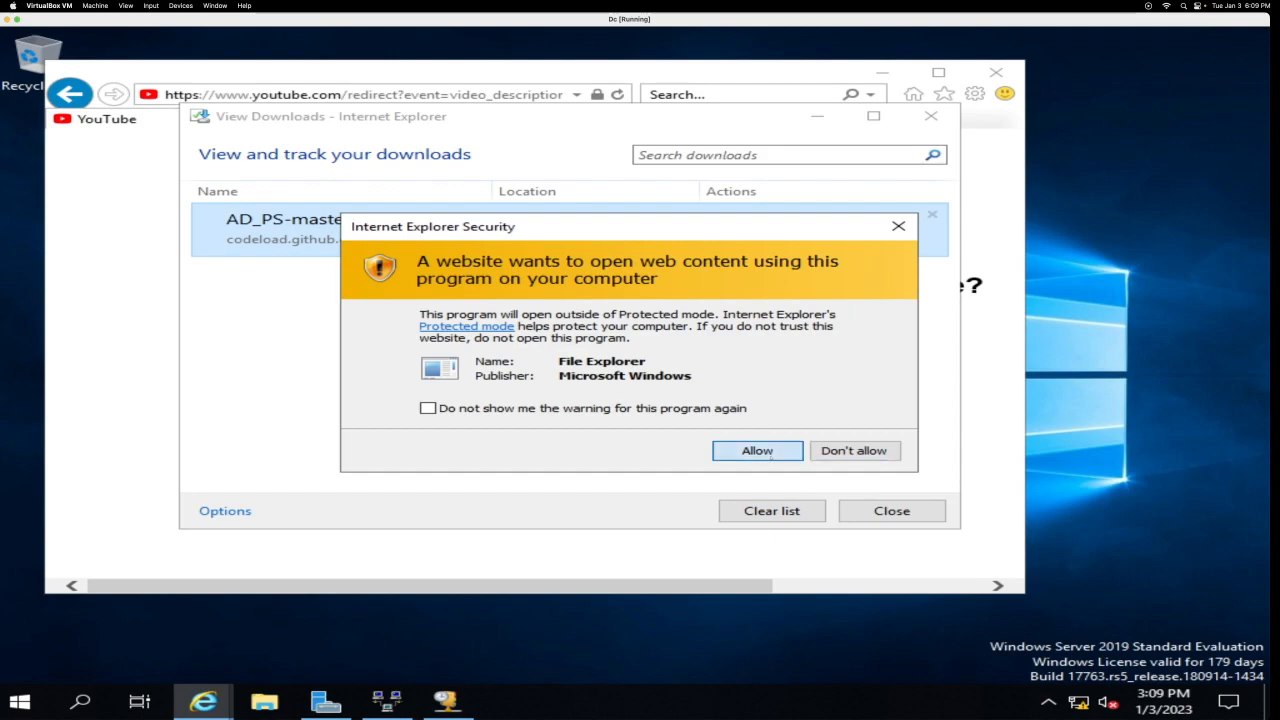
{"action": "left_click", "coordinate": [757, 451]}
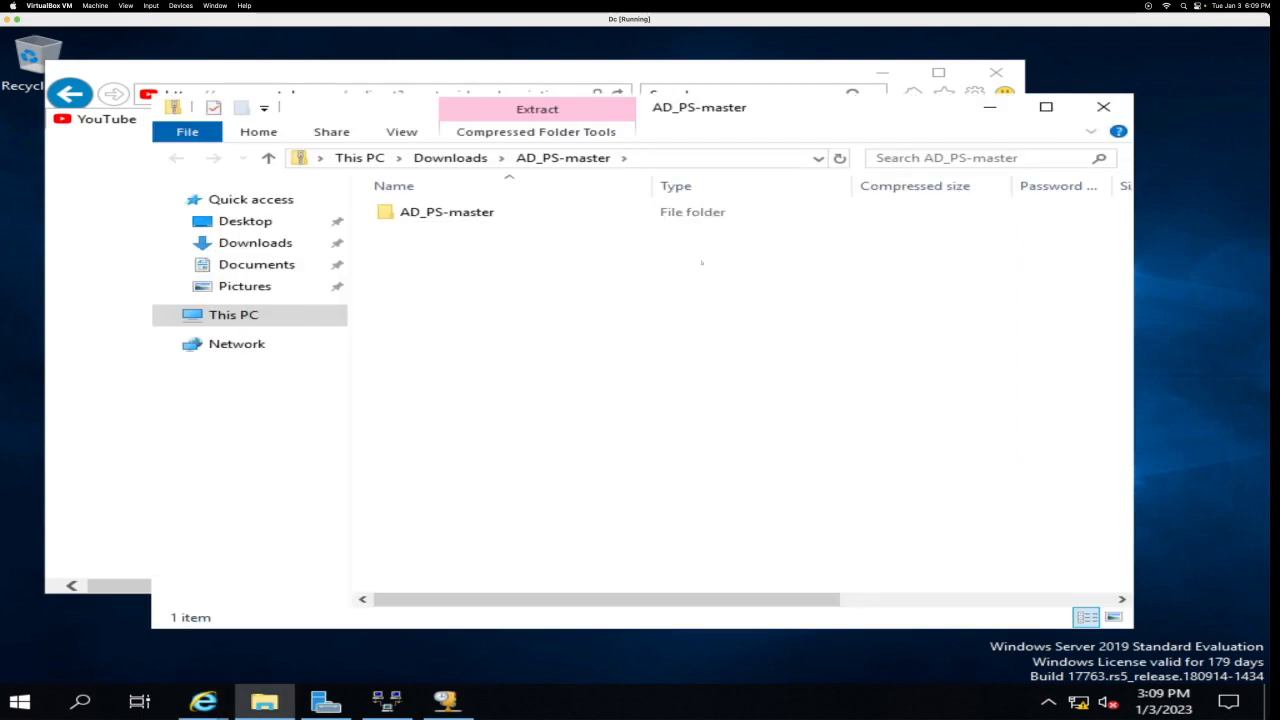
{"action": "left_click", "coordinate": [420, 214]}
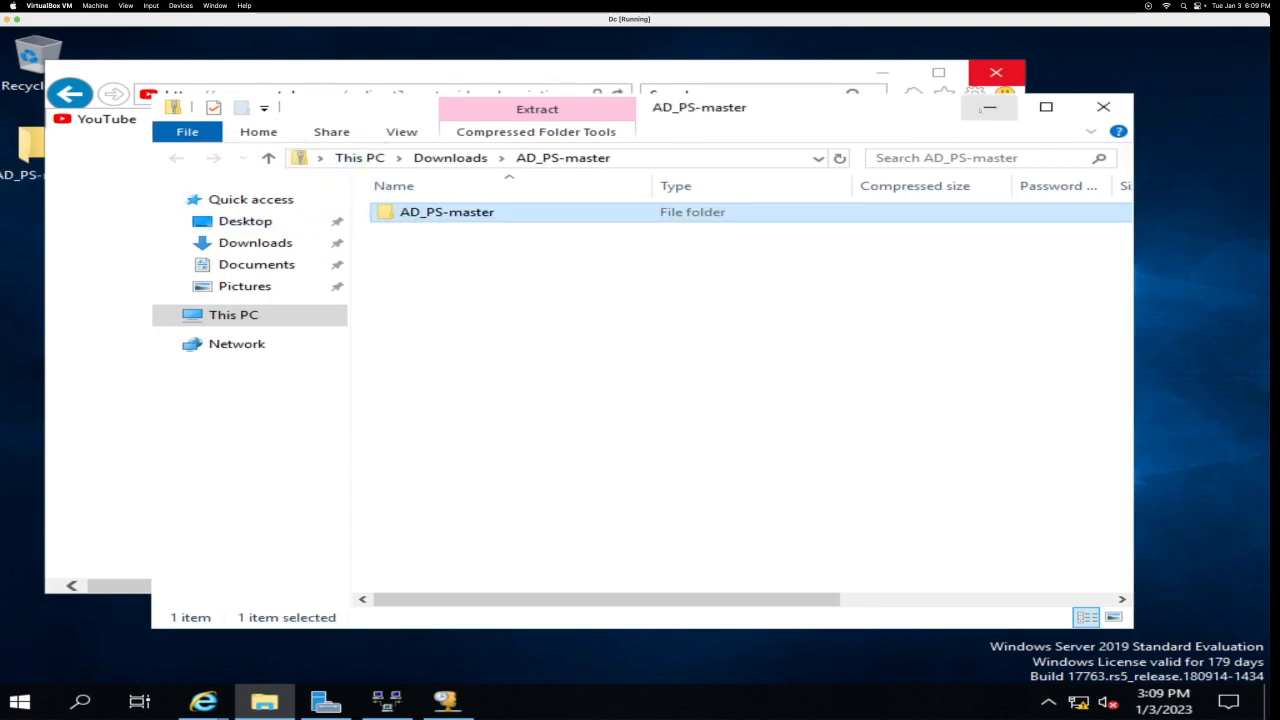
Step: Minimize File Explorer, the downloads list and Internet Explorer to reveal the desktop
{"action": "left_click", "coordinate": [988, 107]}
{"action": "left_click", "coordinate": [817, 116]}
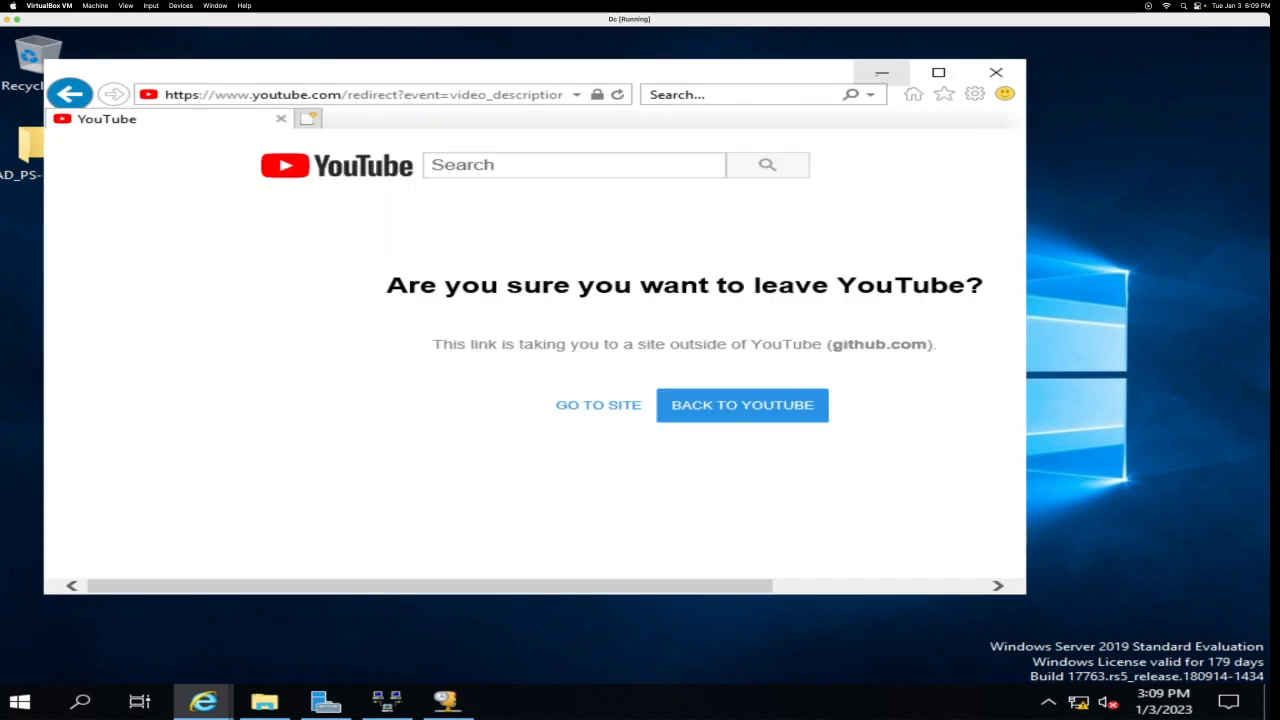
{"action": "left_click", "coordinate": [881, 72]}
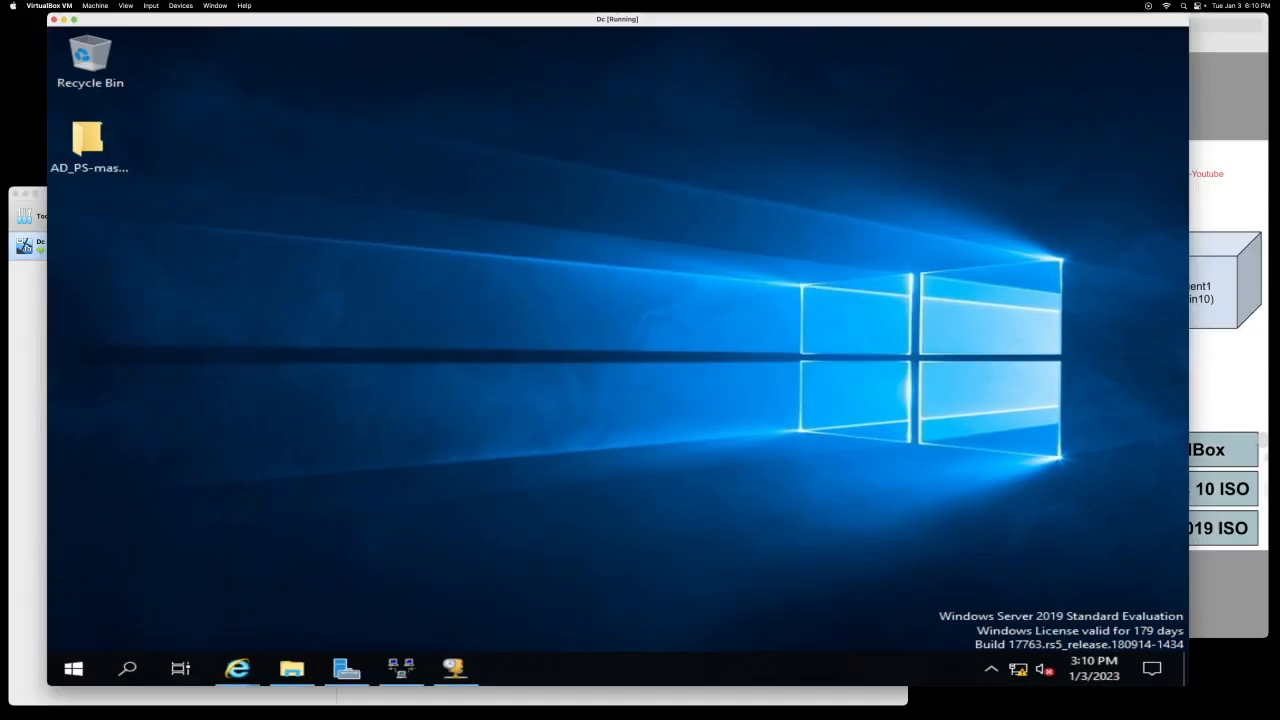
Step: Open names.txt in AD_PS-master and add your own name as a new first line
{"action": "double_click", "coordinate": [93, 137]}
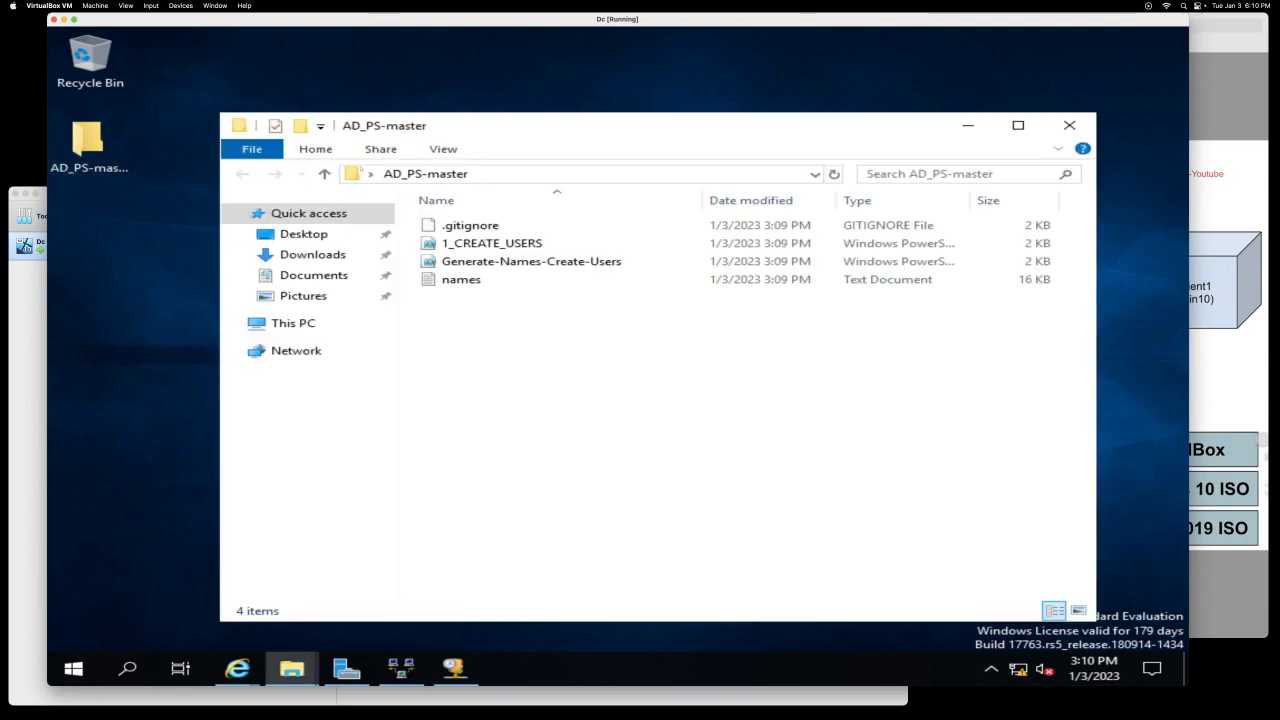
{"action": "double_click", "coordinate": [460, 279]}
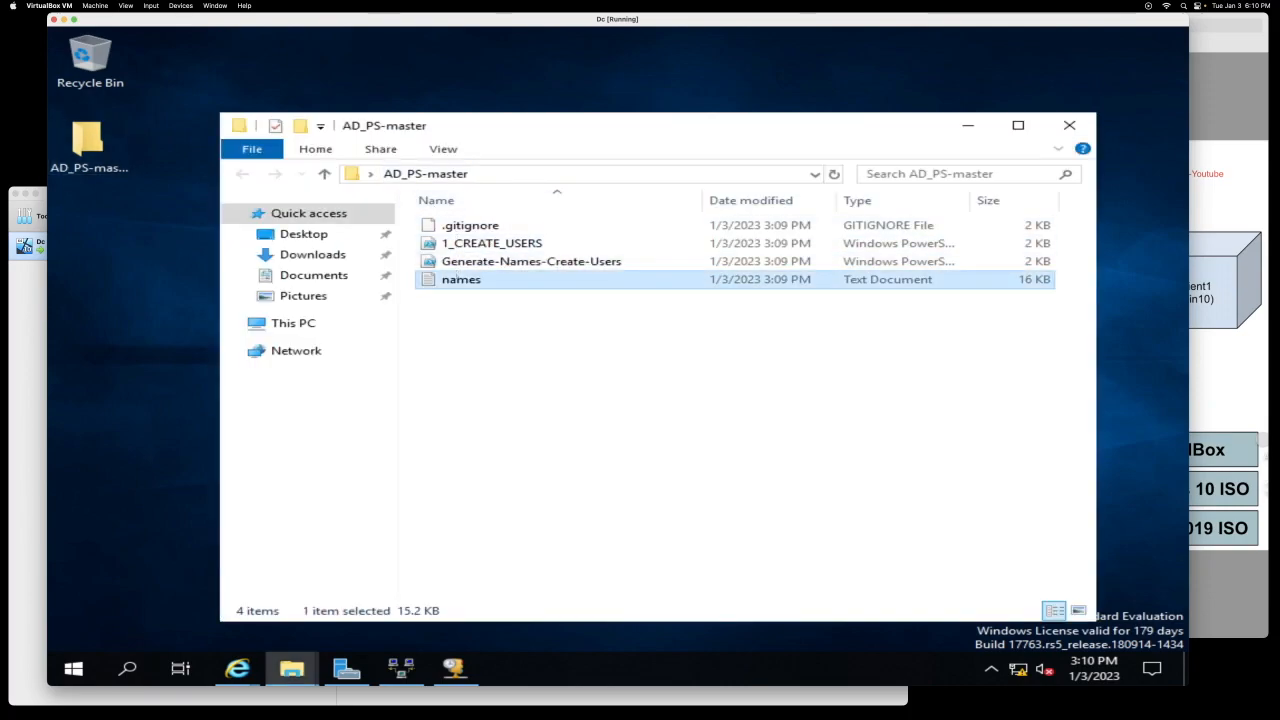
{"action": "scroll", "coordinate": [340, 242], "scroll_direction": "down", "scroll_amount": 5}
{"action": "scroll", "coordinate": [300, 242], "scroll_direction": "up", "scroll_amount": 5}
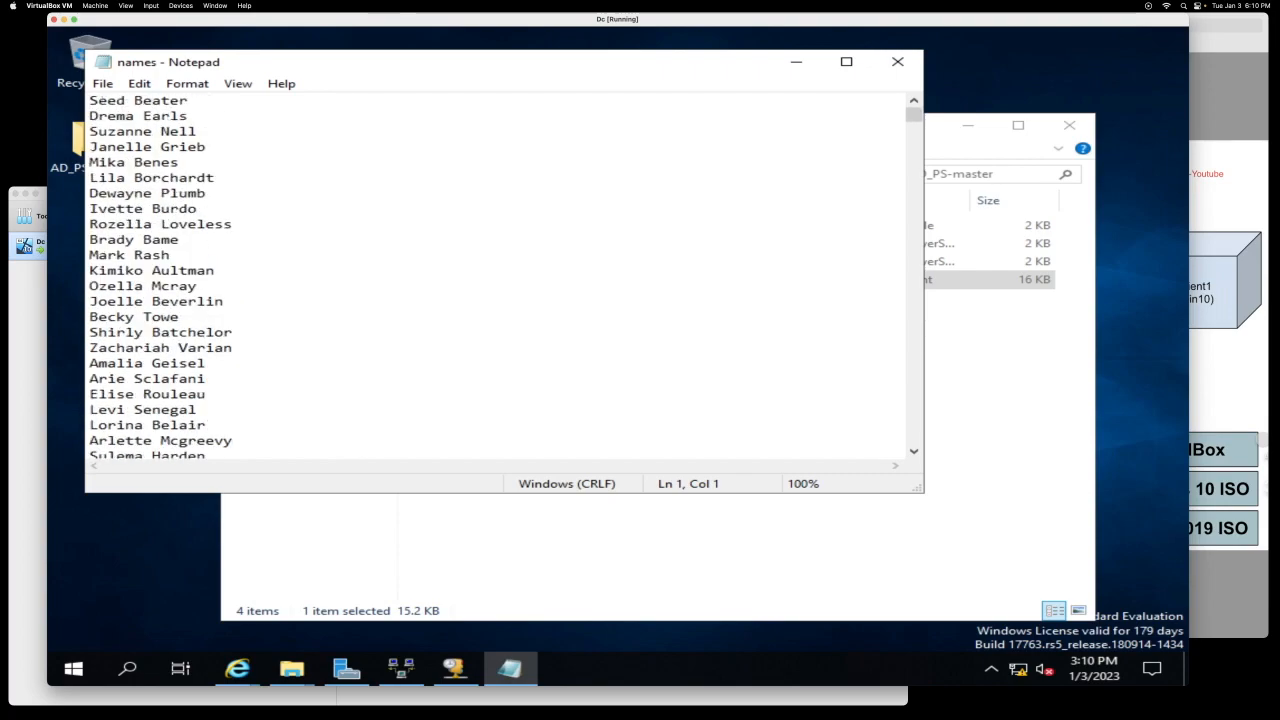
{"action": "key", "text": "Return"}
{"action": "key", "text": "Up"}
{"action": "type", "text": "Yeaiknowkd"}
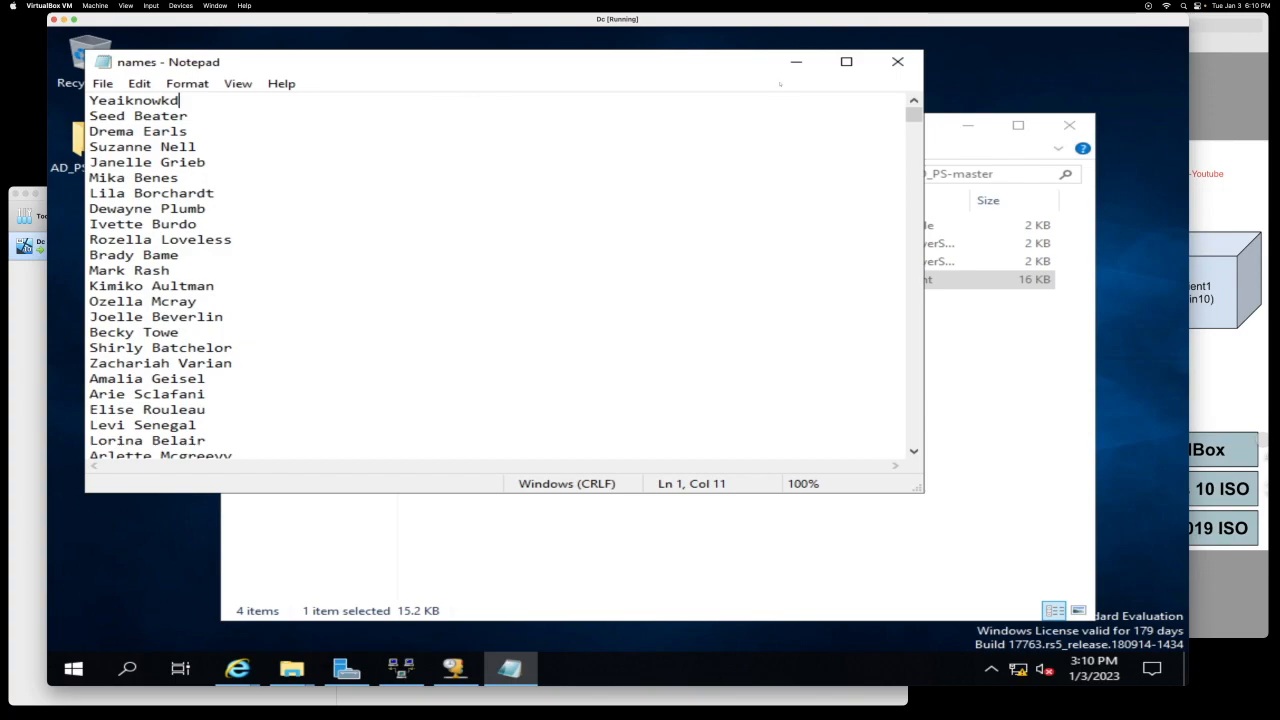
Step: Save names.txt and close Notepad
{"action": "left_click", "coordinate": [102, 83]}
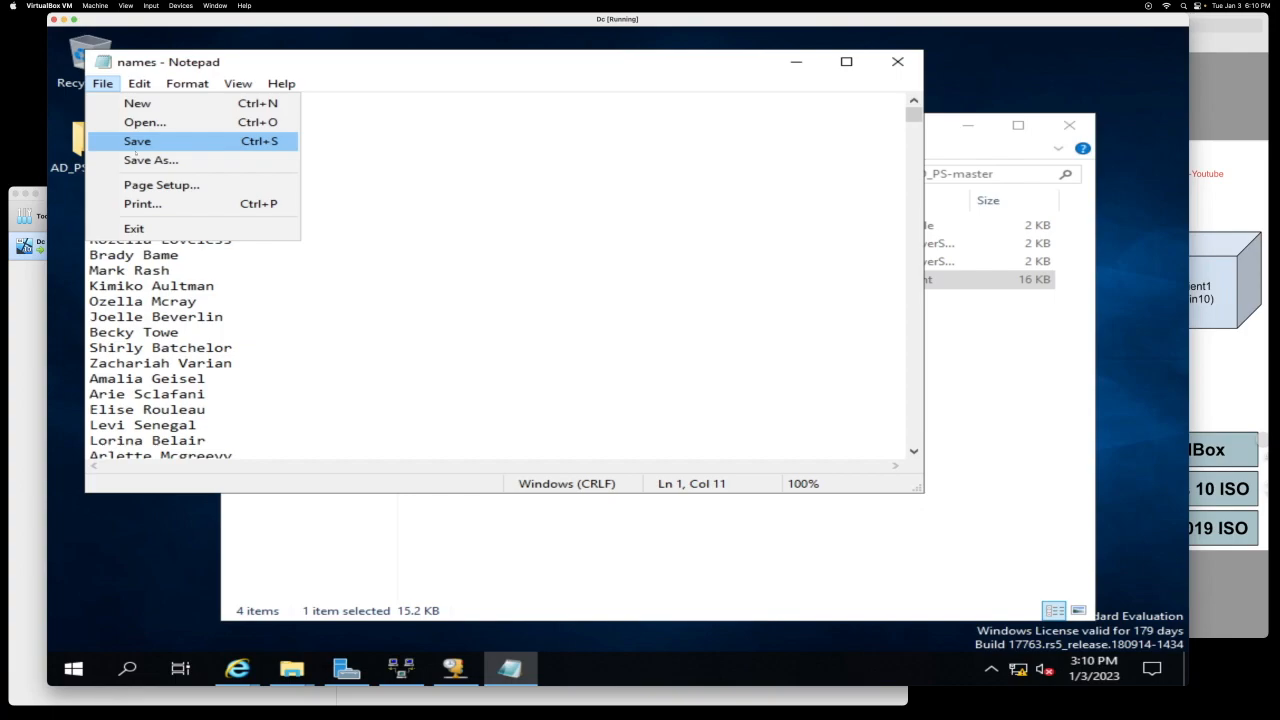
{"action": "left_click", "coordinate": [136, 145]}
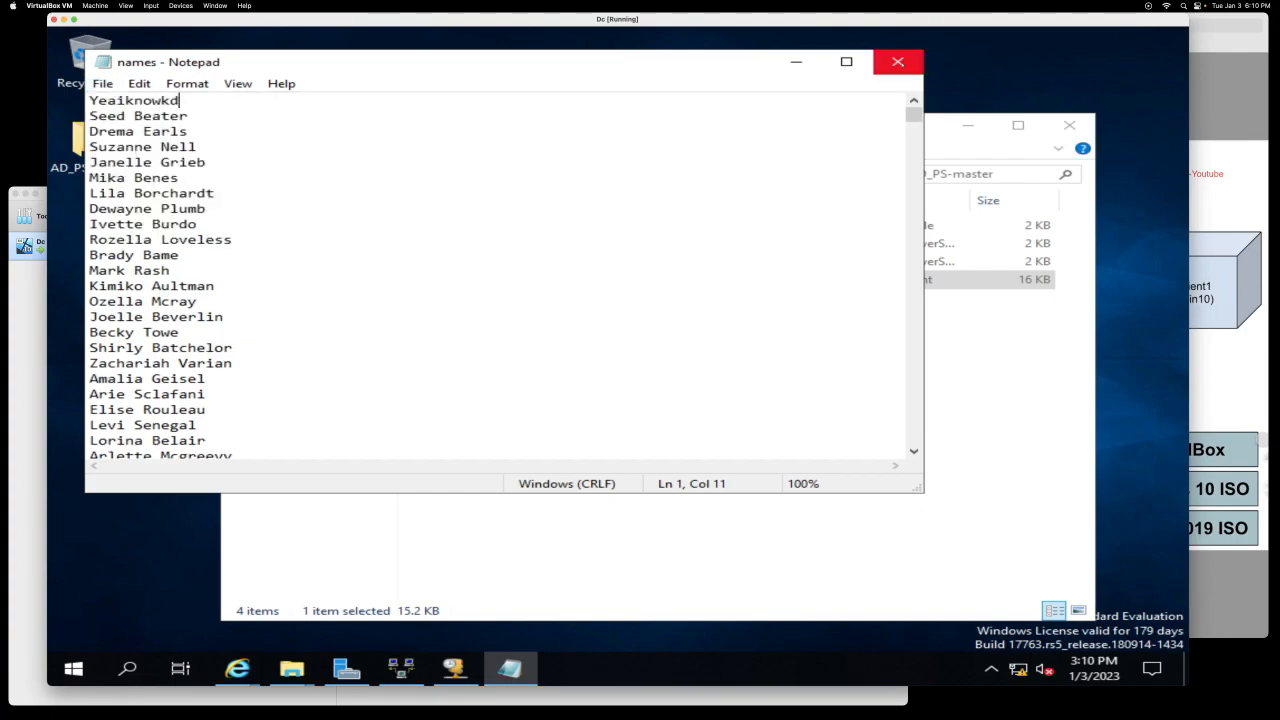
{"action": "left_click", "coordinate": [898, 62]}
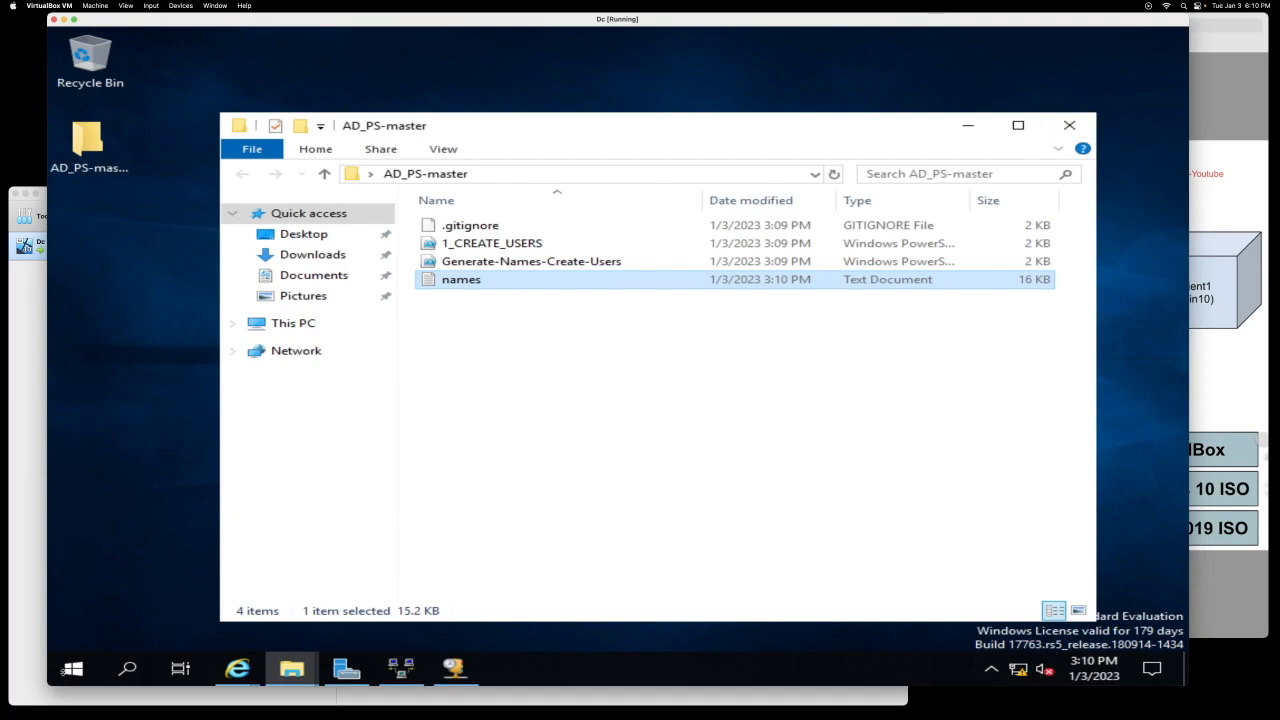
{"action": "left_click", "coordinate": [72, 668]}
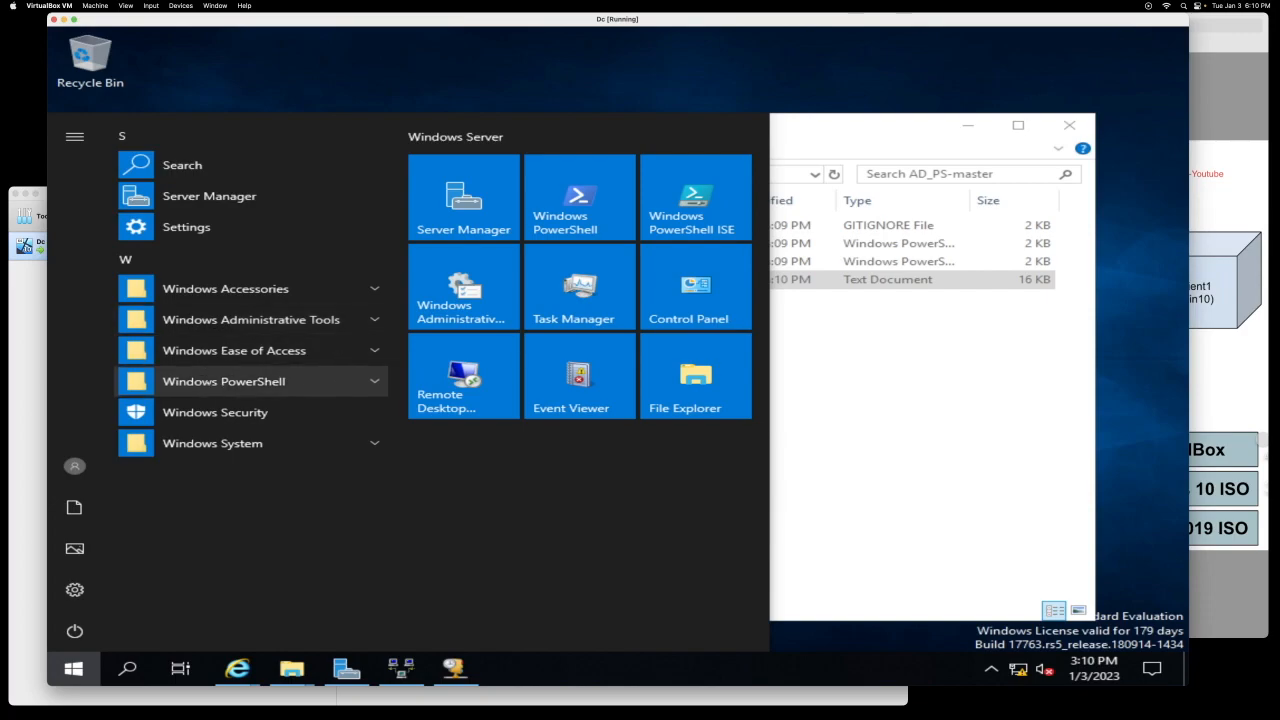
Step: Launch Windows PowerShell ISE as administrator and approve the UAC prompt
{"action": "left_click", "coordinate": [200, 381]}
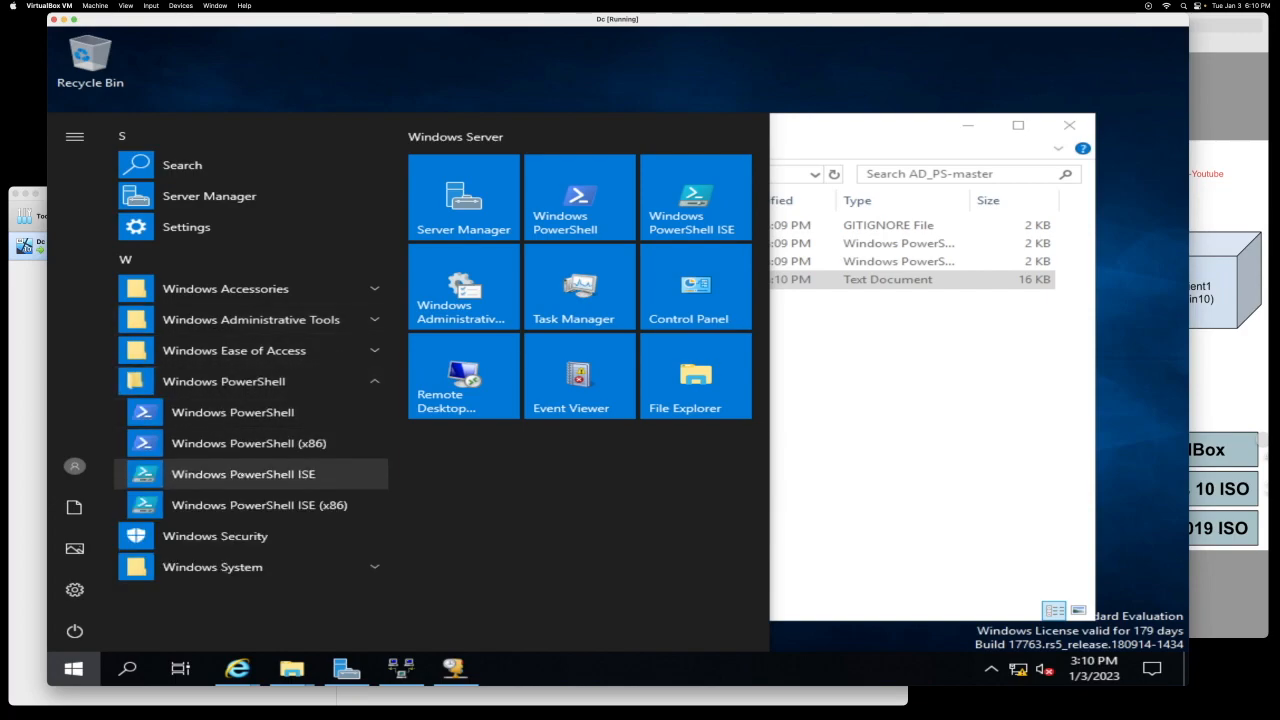
{"action": "right_click", "coordinate": [239, 474]}
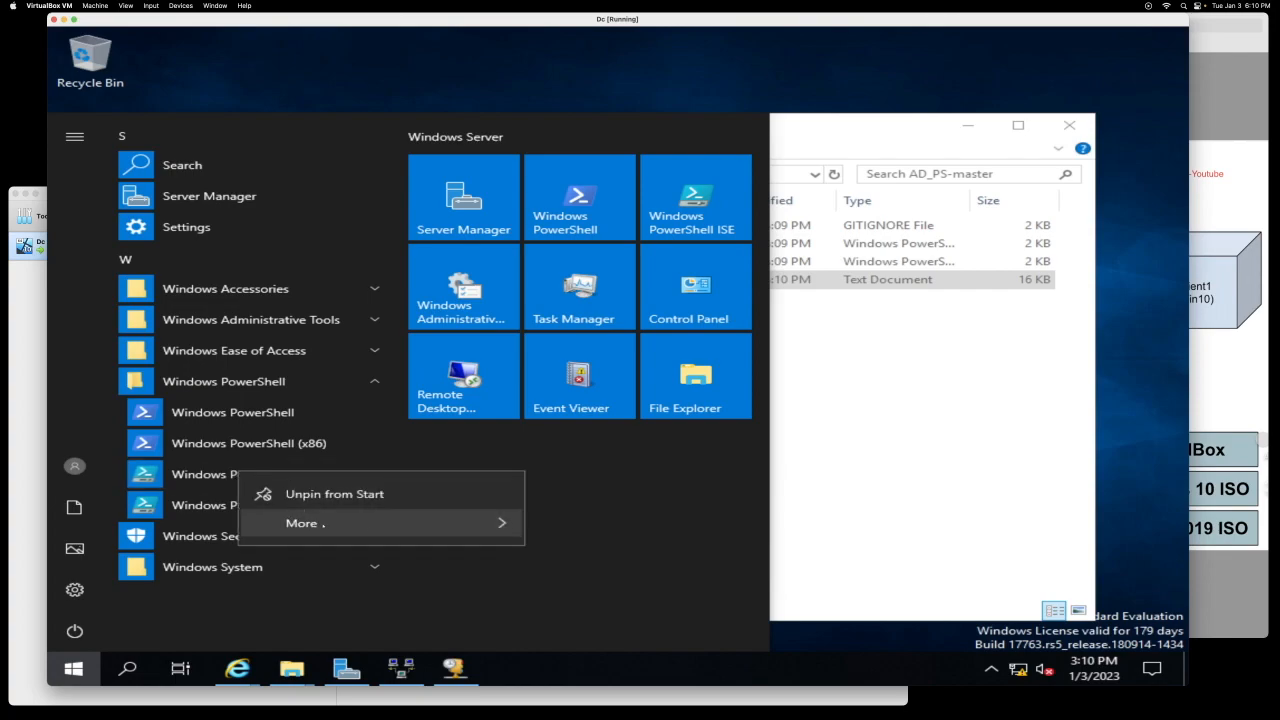
{"action": "mouse_move", "coordinate": [400, 523]}
{"action": "left_click", "coordinate": [596, 586]}
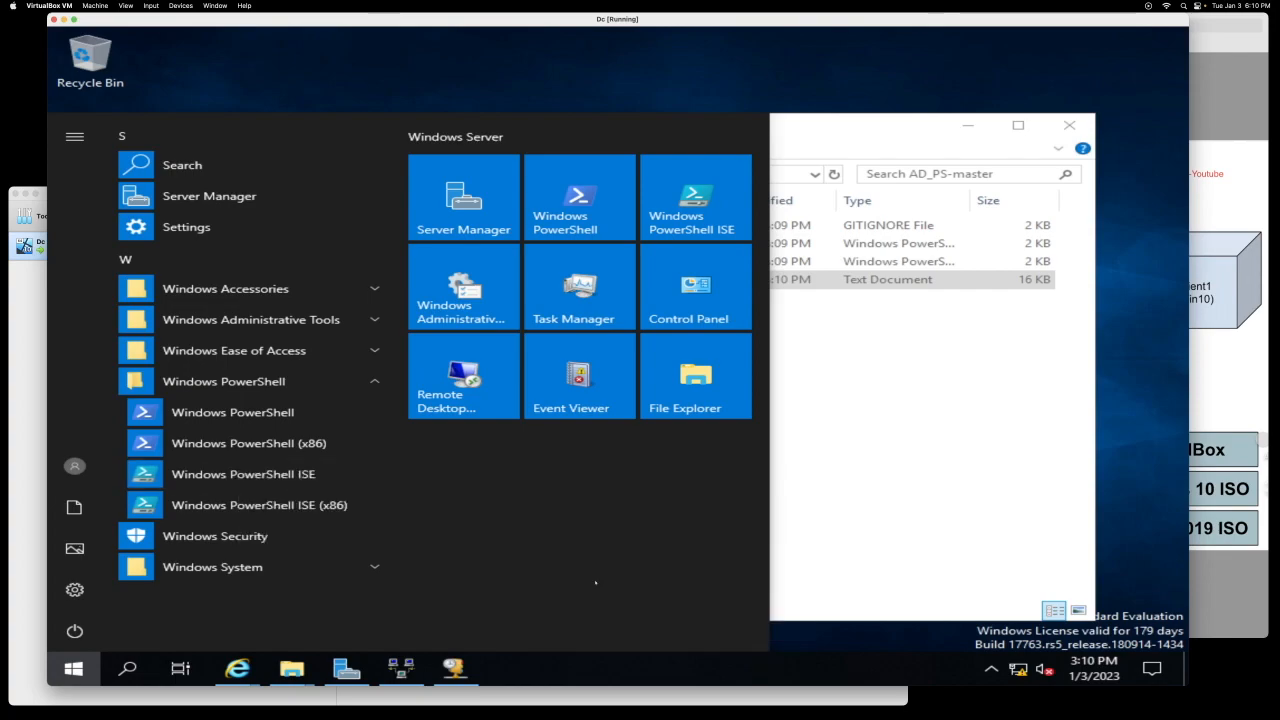
{"action": "left_click", "coordinate": [405, 452]}
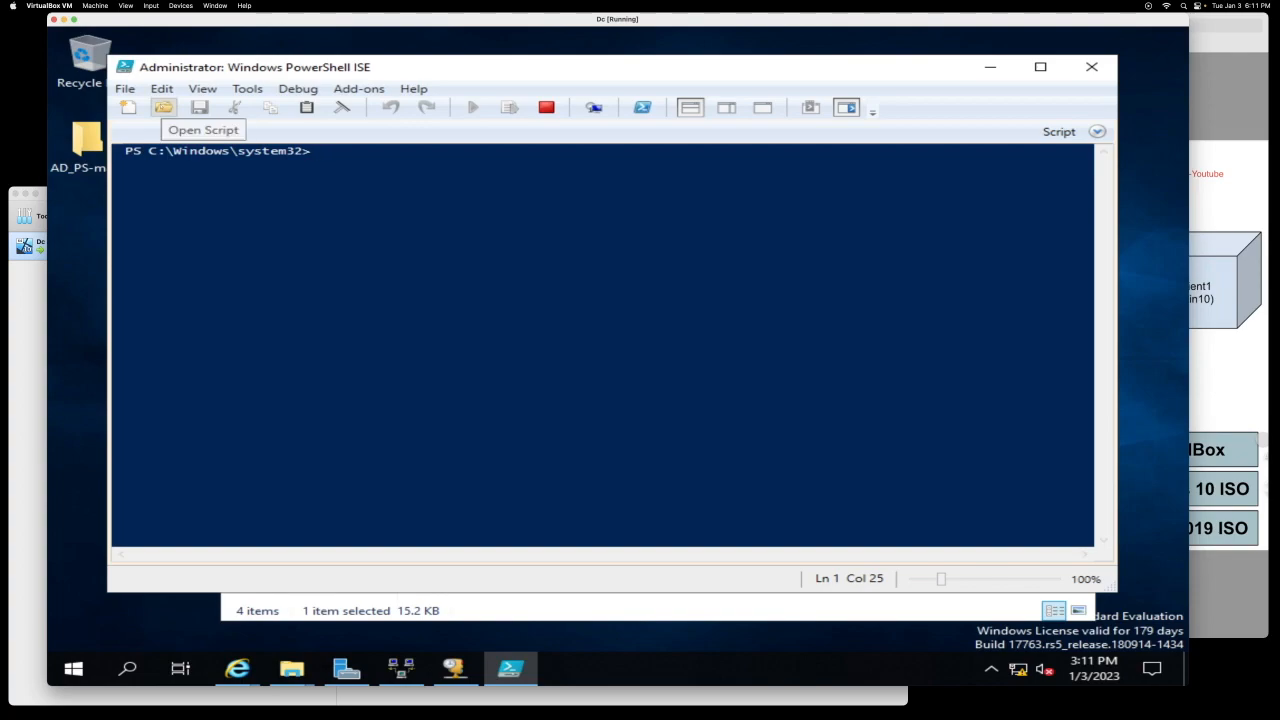
Step: Open Desktop\AD_PS-master\1_CREATE_USERS.ps1 in the ISE editor
{"action": "left_click", "coordinate": [163, 107]}
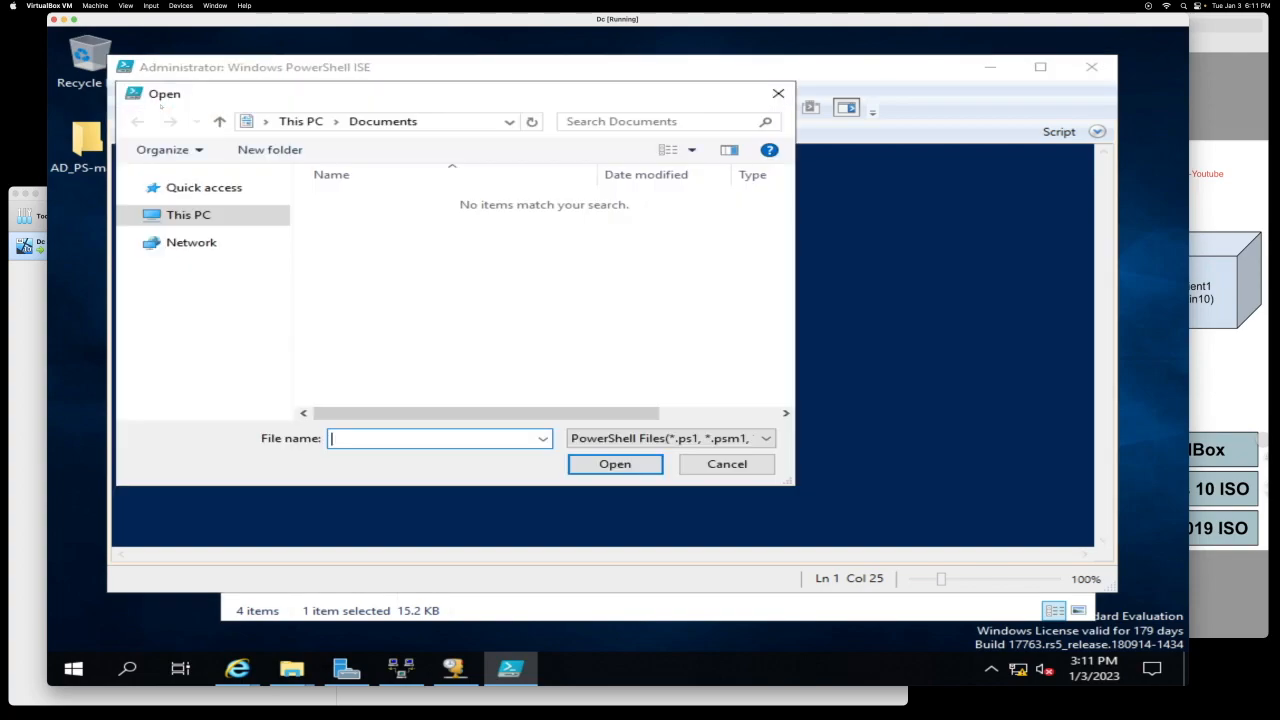
{"action": "left_click", "coordinate": [199, 208]}
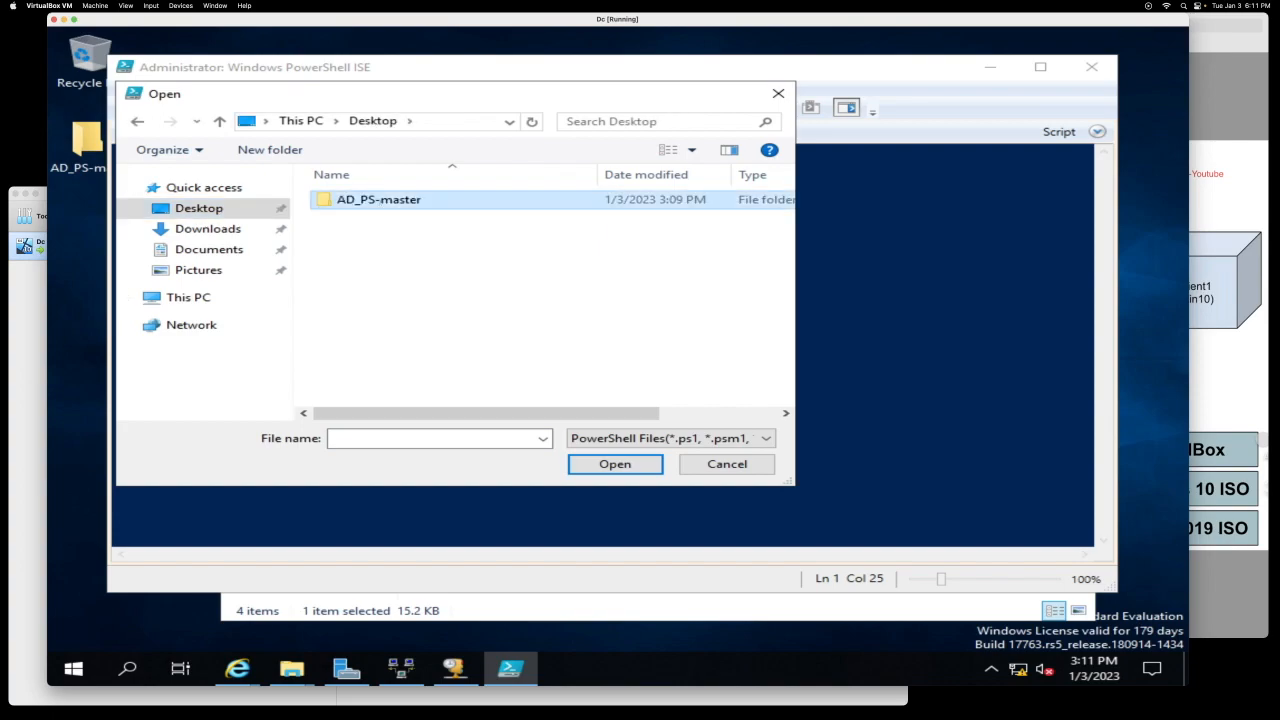
{"action": "left_click", "coordinate": [381, 201]}
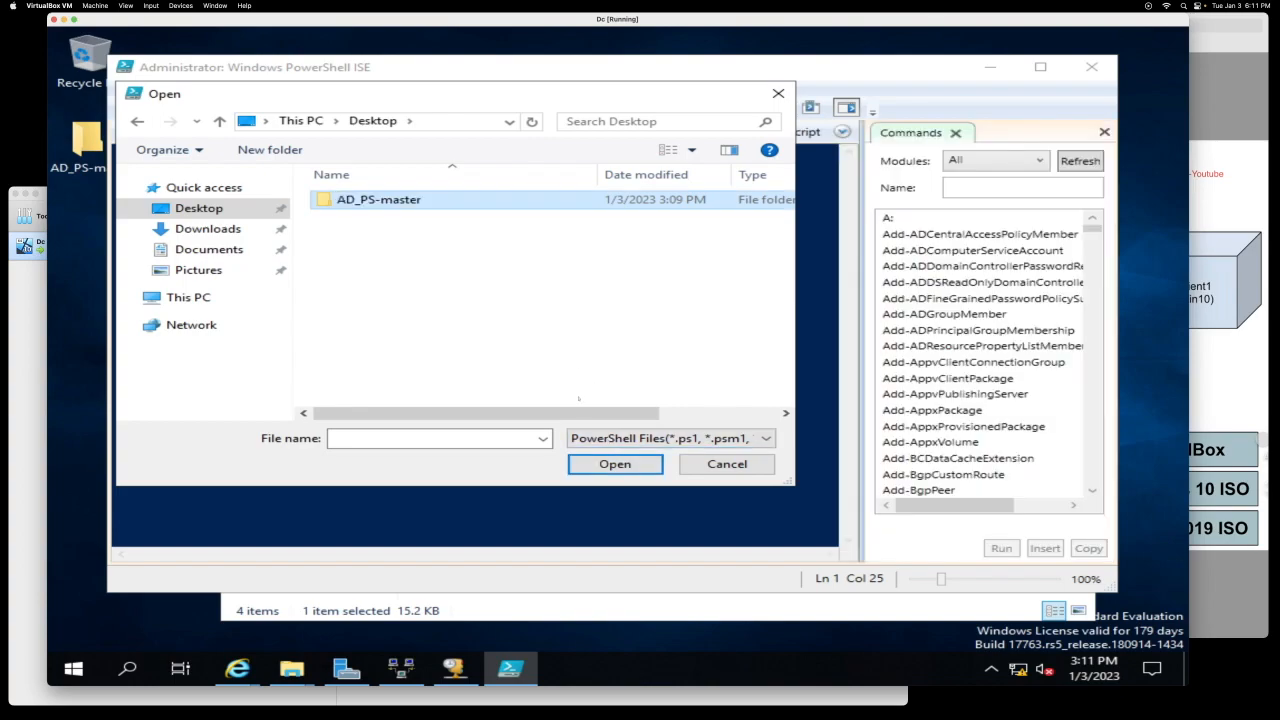
{"action": "double_click", "coordinate": [398, 201]}
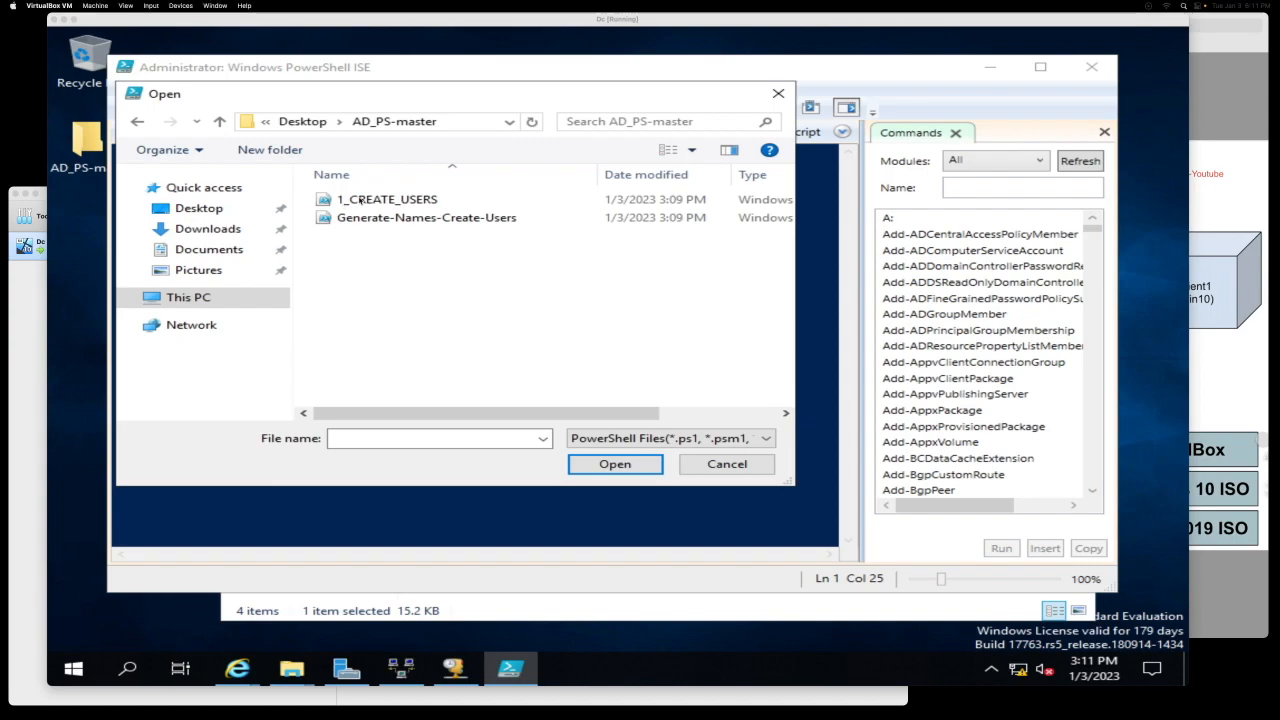
{"action": "left_click", "coordinate": [360, 201]}
{"action": "key", "text": "Return"}
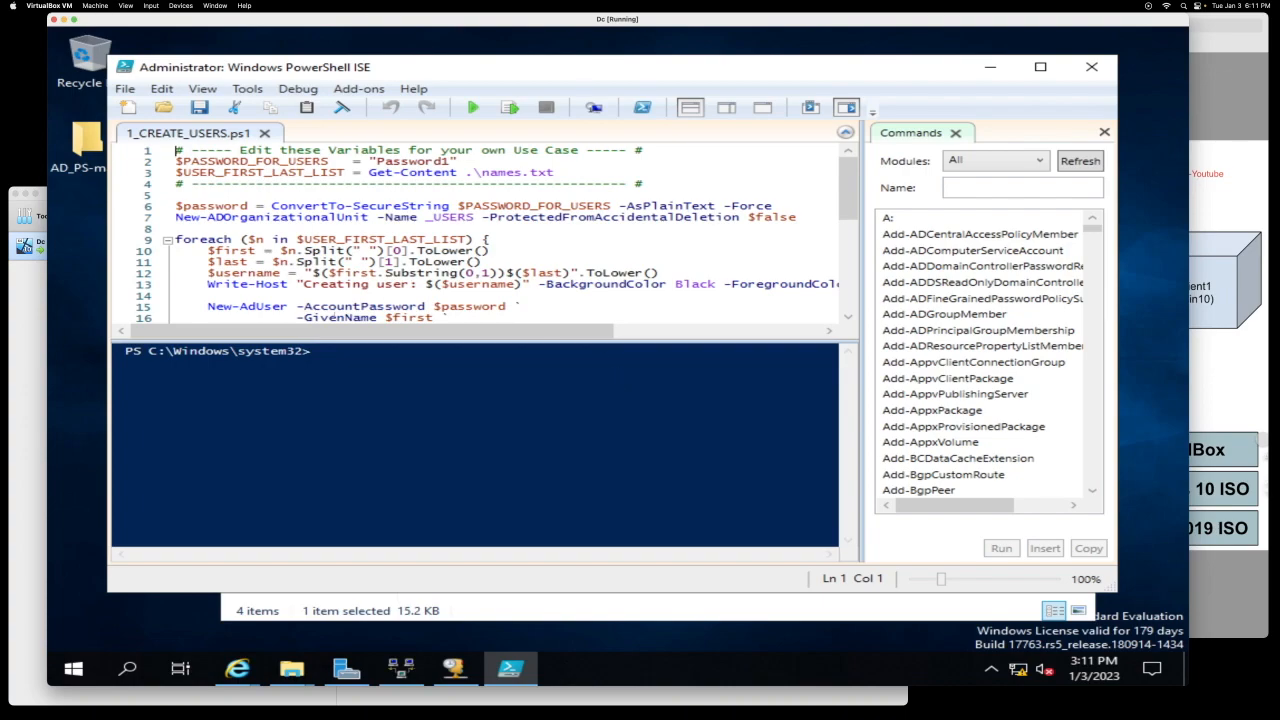
Step: Maximise PowerShell ISE and collapse the Commands pane to enlarge the script view
{"action": "double_click", "coordinate": [914, 67]}
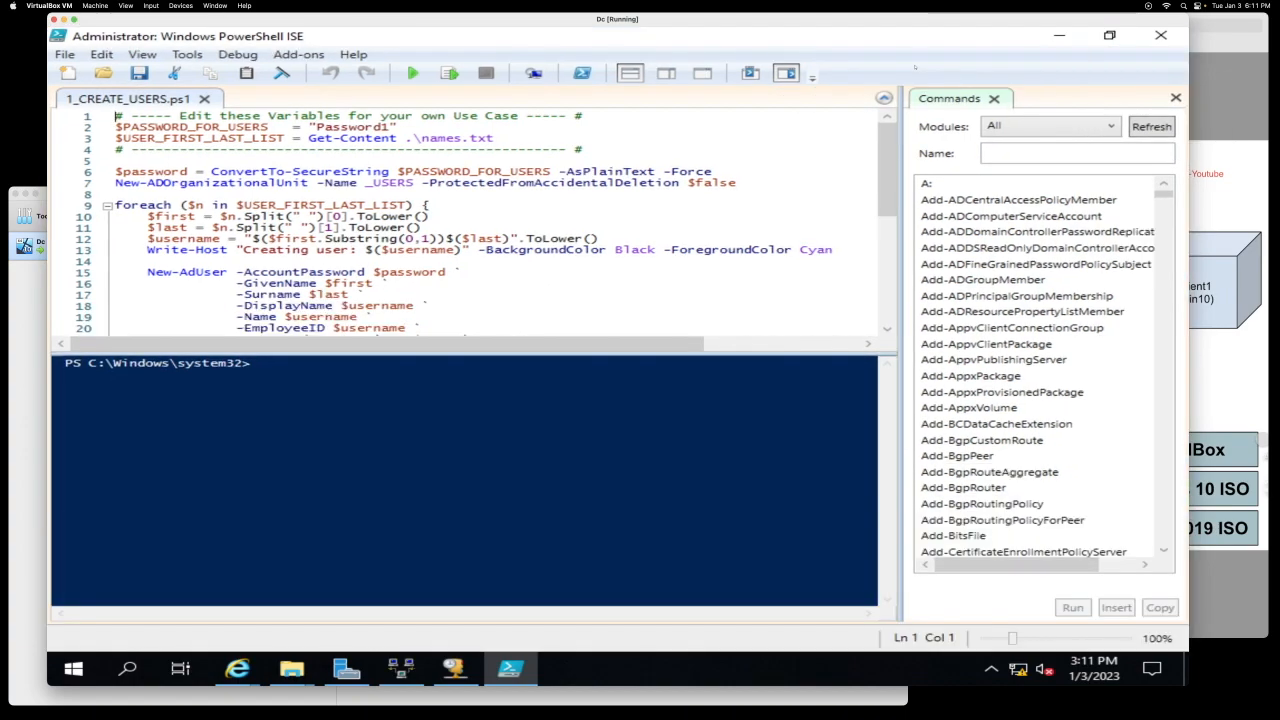
{"action": "left_click_drag", "start_coordinate": [903, 400], "coordinate": [1132, 400]}
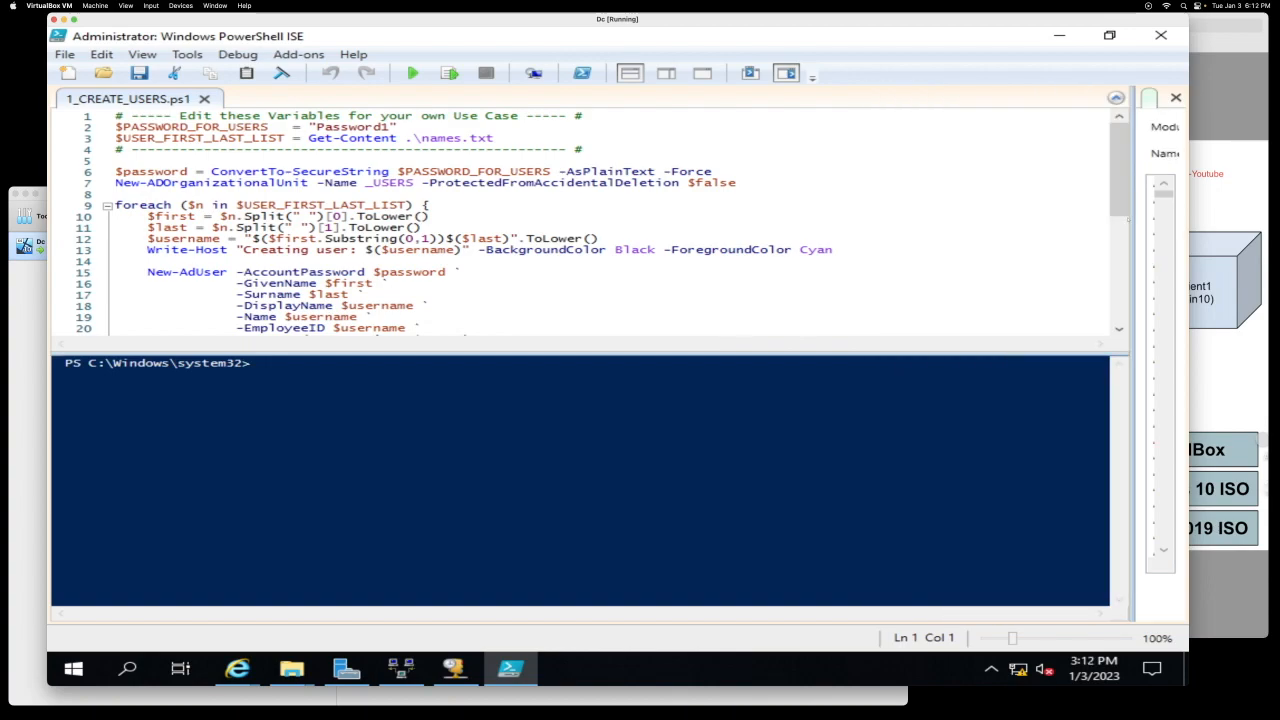
{"action": "left_click_drag", "start_coordinate": [1132, 400], "coordinate": [1184, 400]}
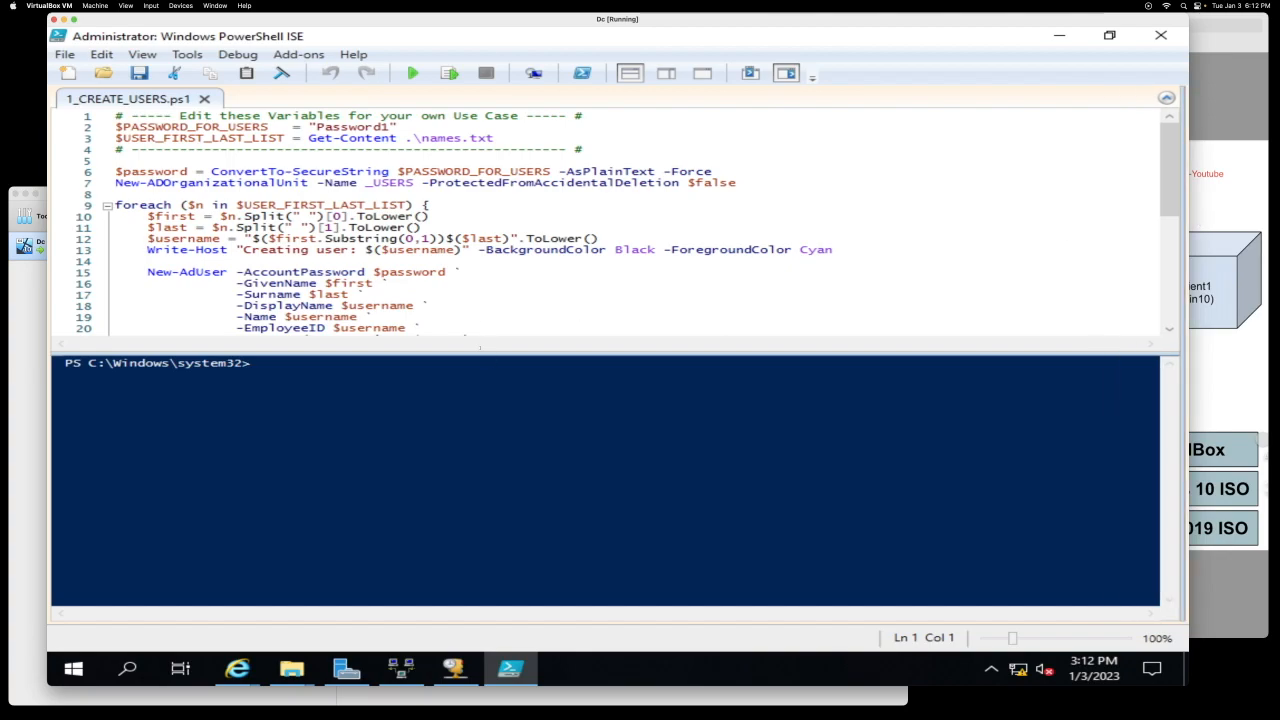
{"action": "left_click_drag", "start_coordinate": [474, 352], "coordinate": [479, 373]}
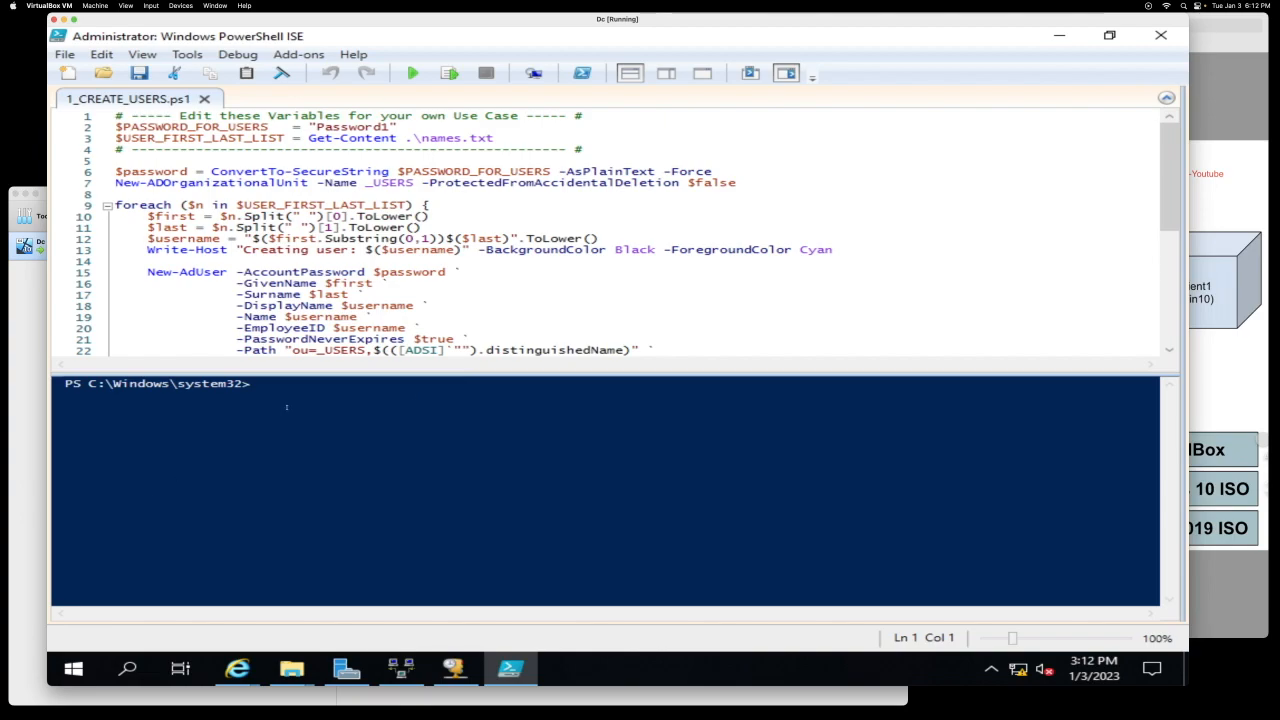
Step: Set the PowerShell execution policy to Unrestricted after the first script run is blocked
{"action": "left_click", "coordinate": [255, 383]}
{"action": "key", "text": "F5"}
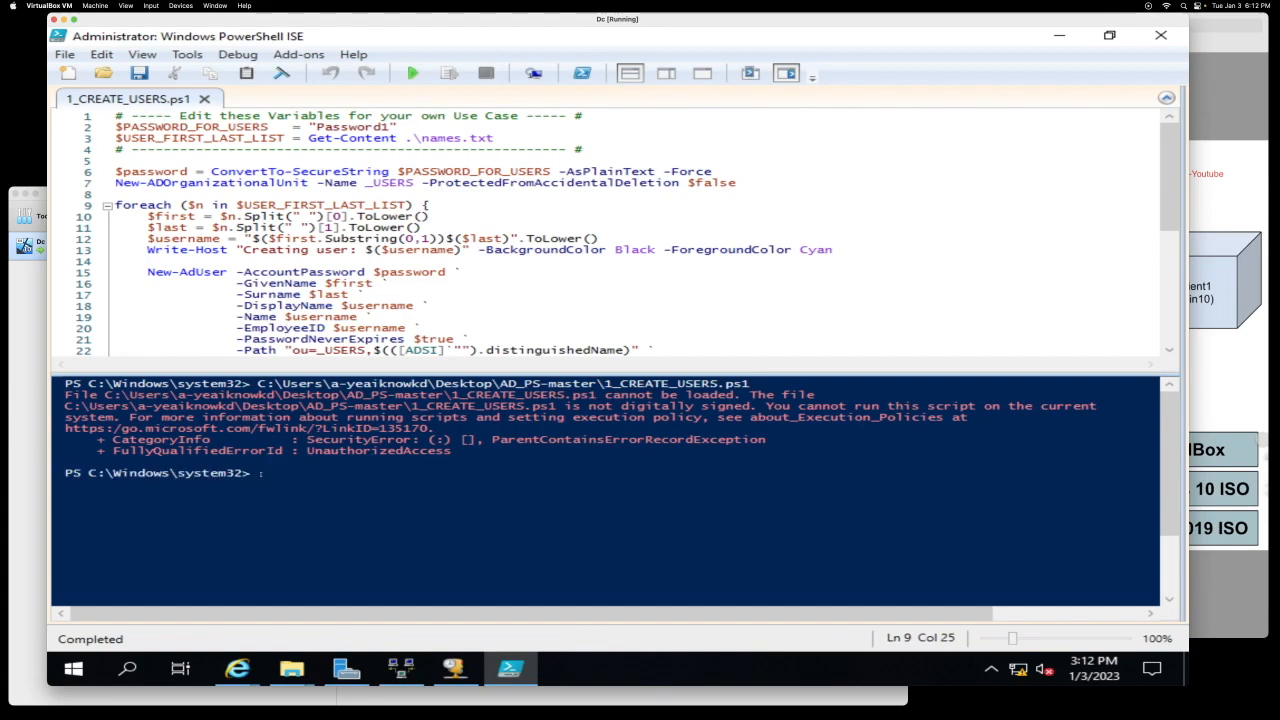
{"action": "type", "text": "Set-Ex"}
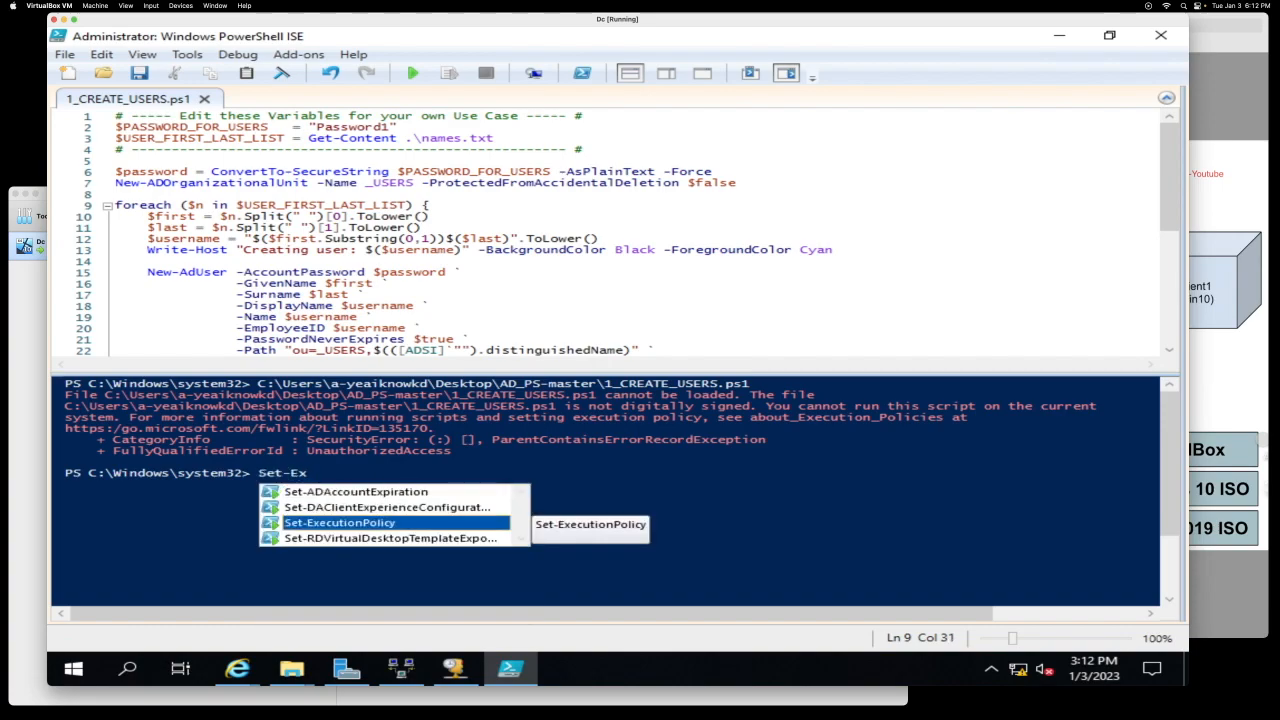
{"action": "key", "text": "Tab"}
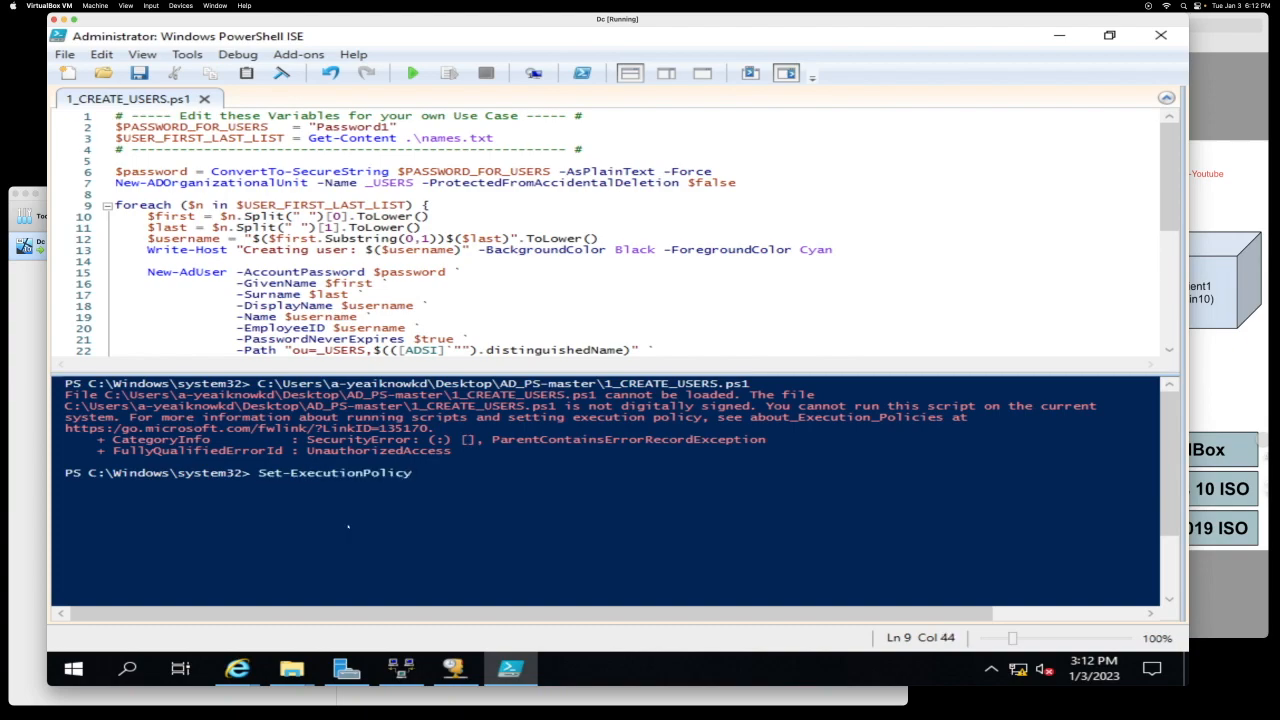
{"action": "type", "text": "Unrestricted"}
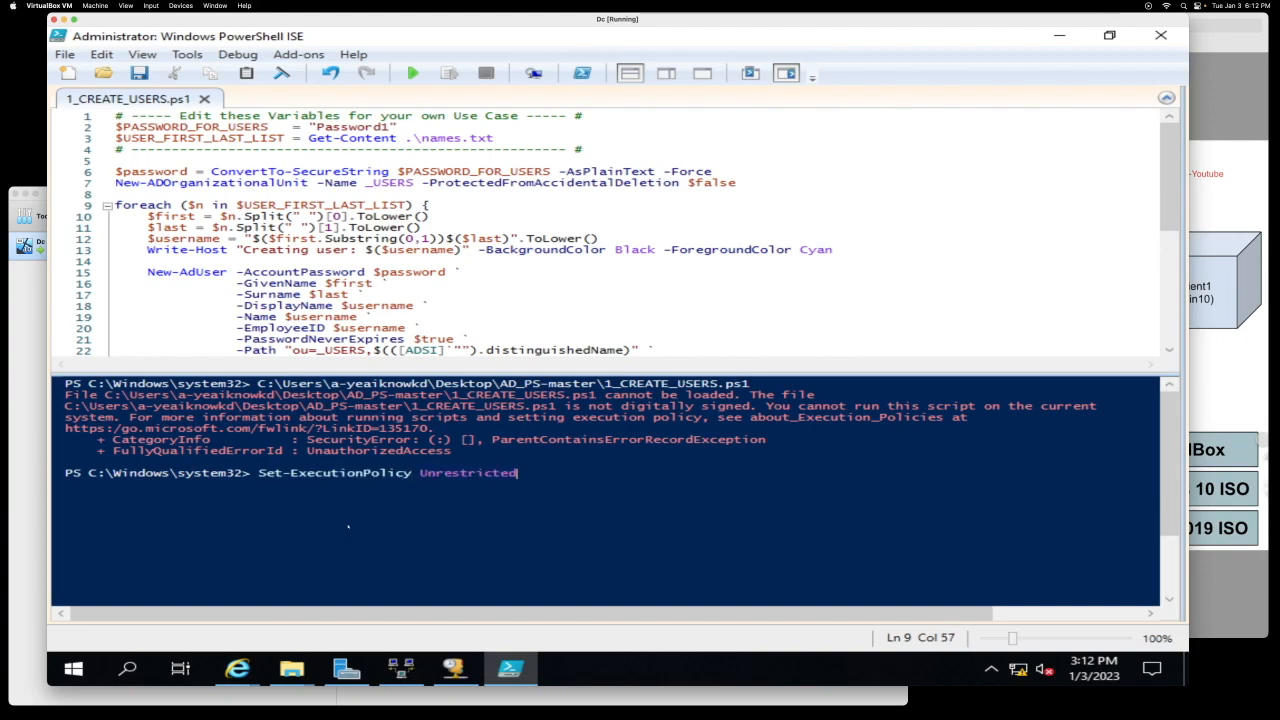
{"action": "key", "text": "Return"}
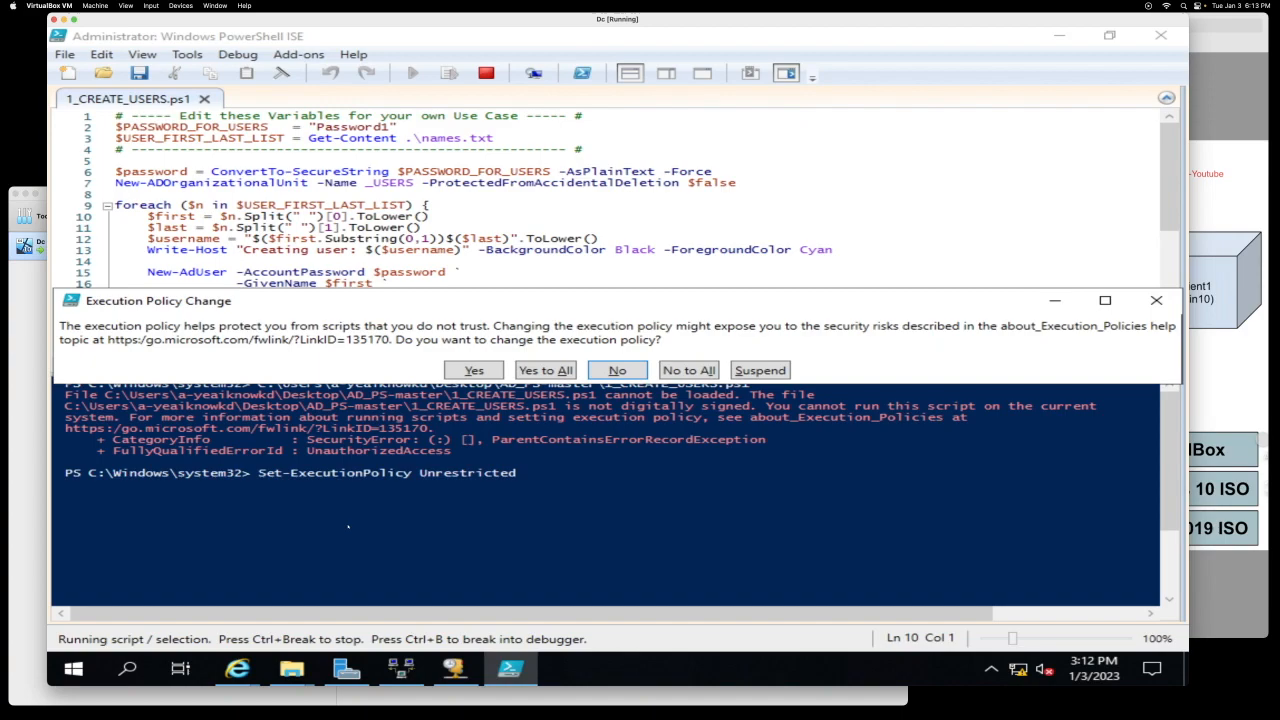
{"action": "left_click", "coordinate": [540, 370]}
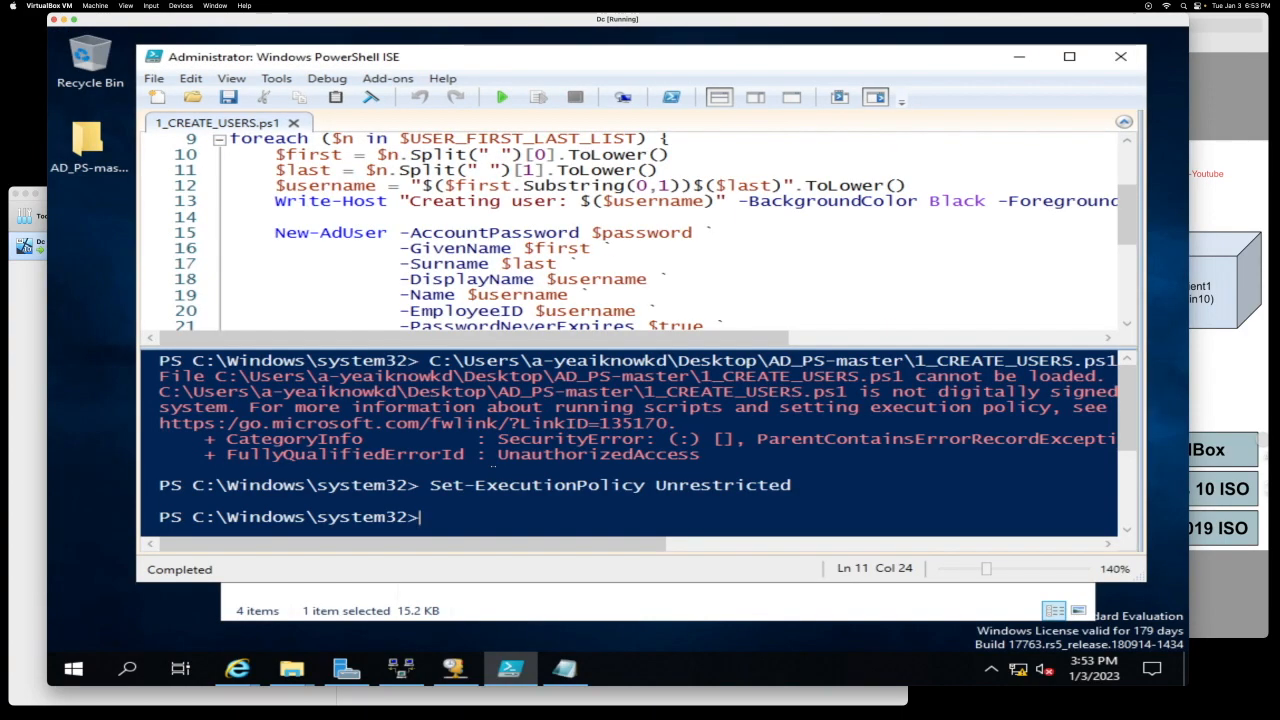
Step: Change into the admin's Desktop\AD_PS-master folder and run 1_CREATE_USERS.ps1 once
{"action": "type", "text": "cd c:"}
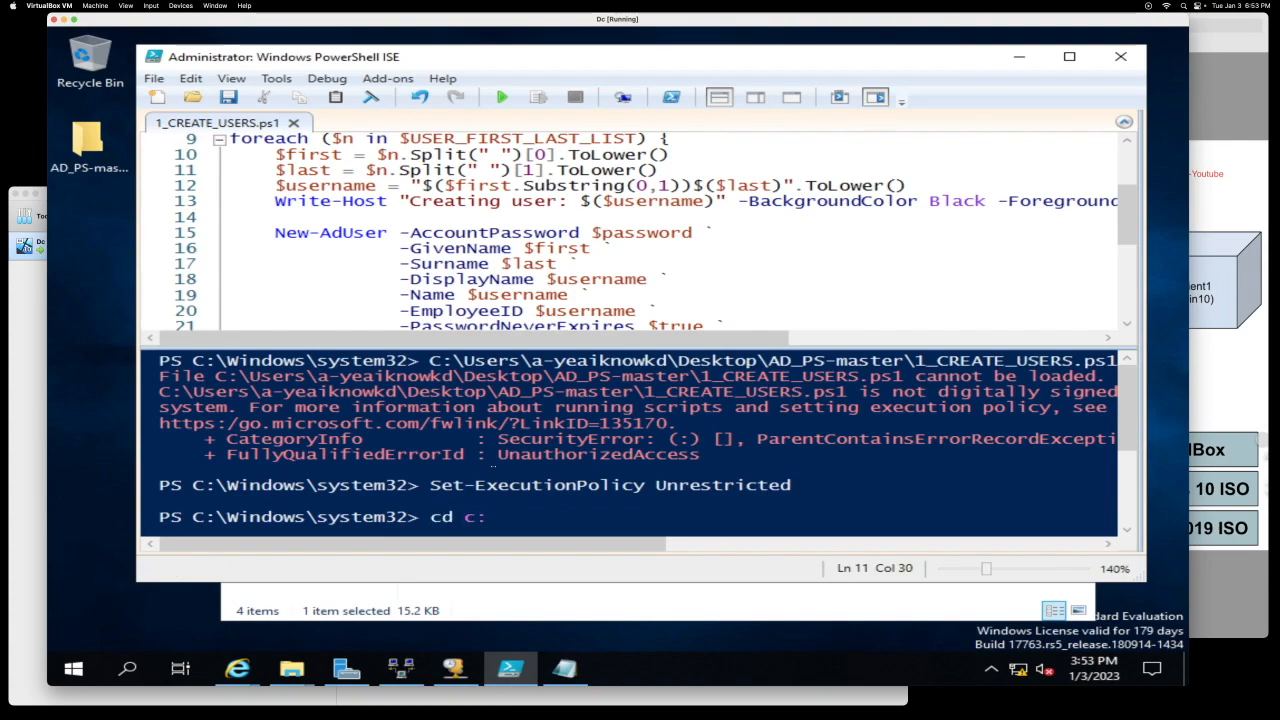
{"action": "type", "text": "\\users"}
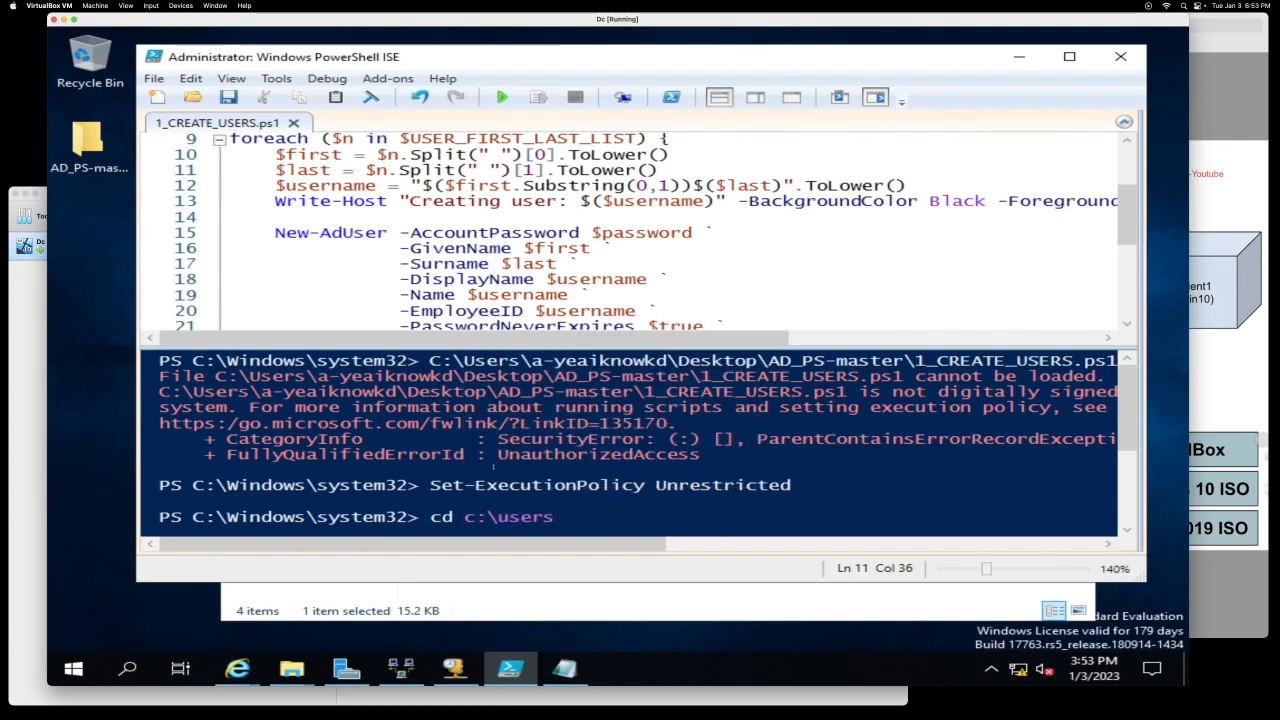
{"action": "type", "text": "\\"}
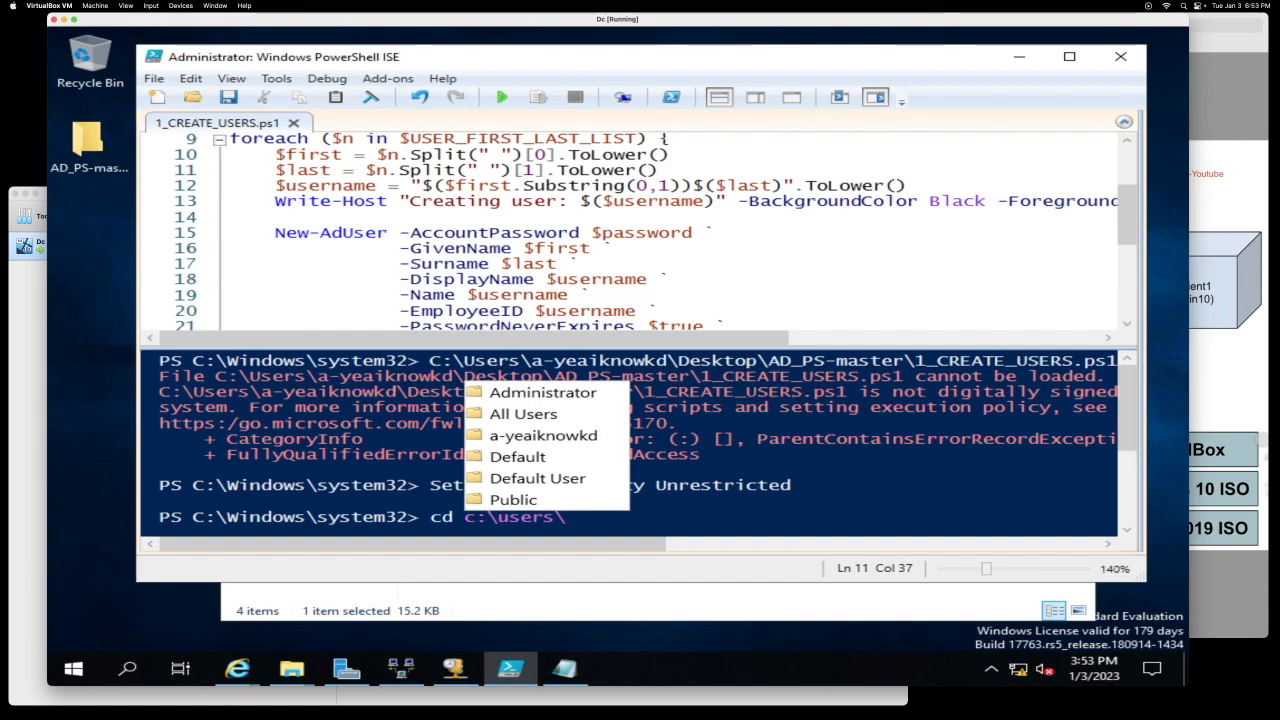
{"action": "left_click", "coordinate": [512, 436]}
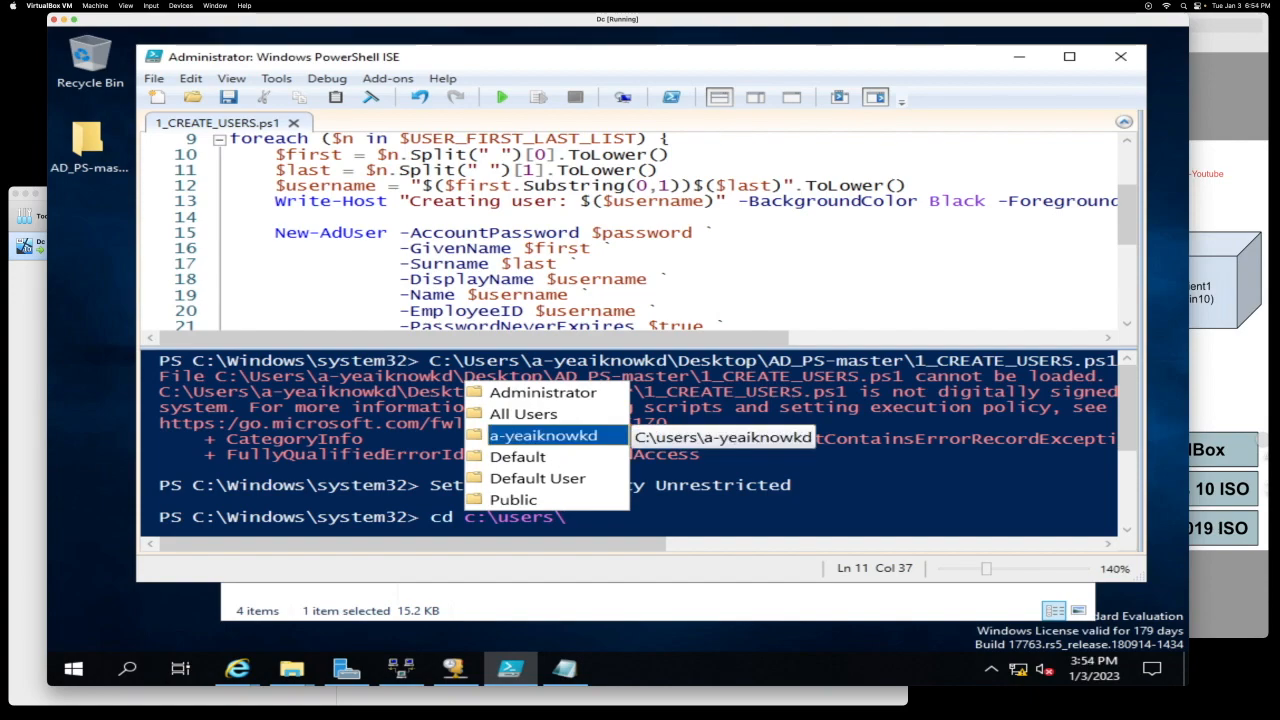
{"action": "key", "text": "Escape"}
{"action": "type", "text": "a-yeaiknowkd"}
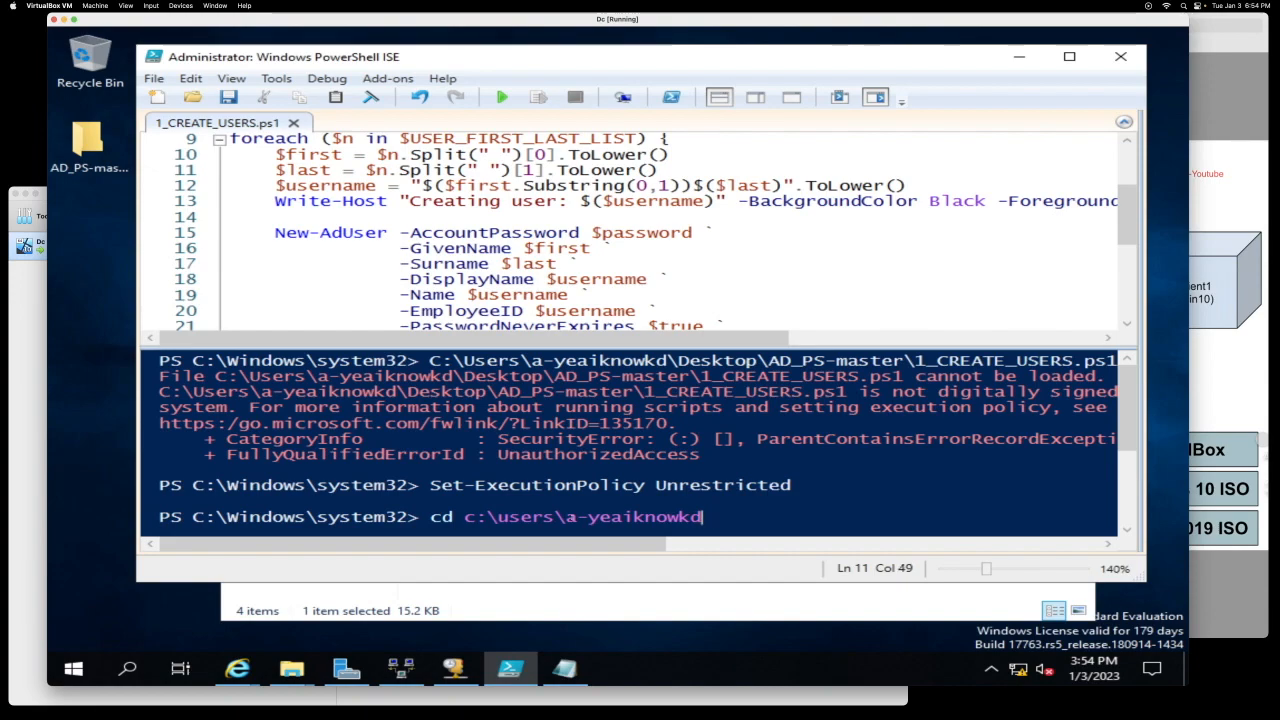
{"action": "type", "text": "\\"}
{"action": "key", "text": "Escape"}
{"action": "type", "text": "Desktop\\"}
{"action": "key", "text": "BackSpace"}
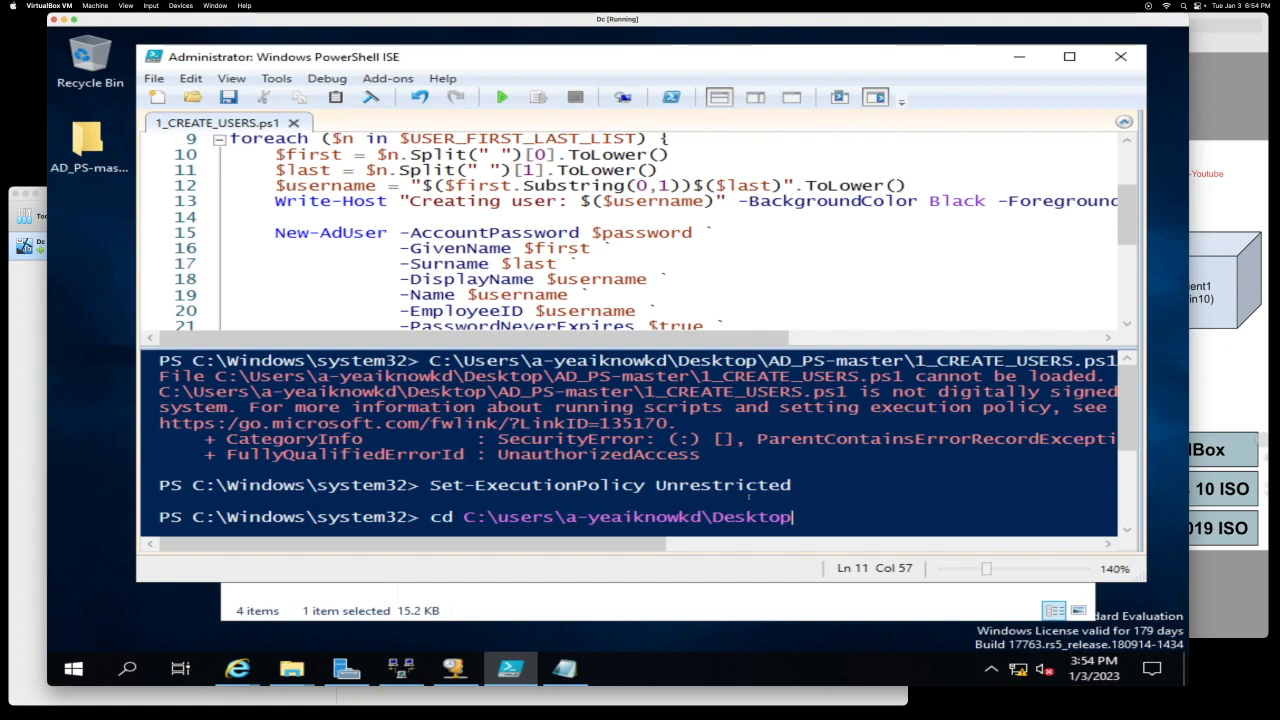
{"action": "type", "text": "\\"}
{"action": "key", "text": "Tab"}
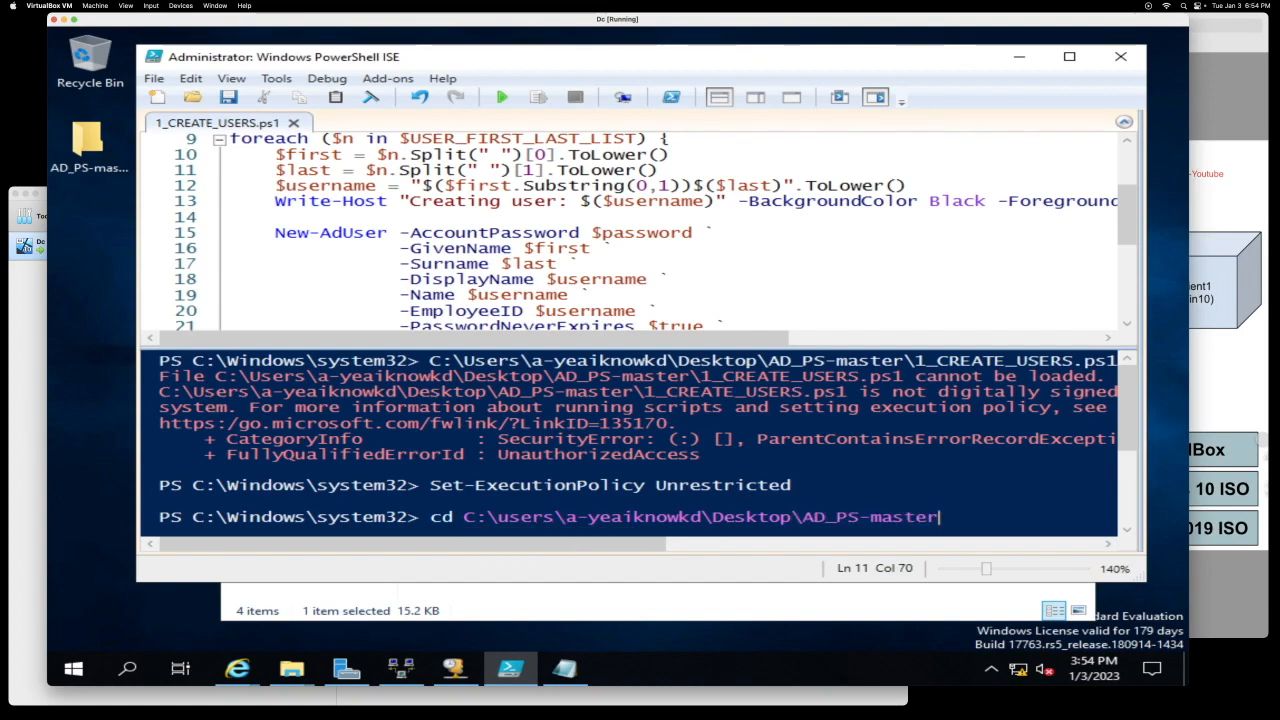
{"action": "key", "text": "Return"}
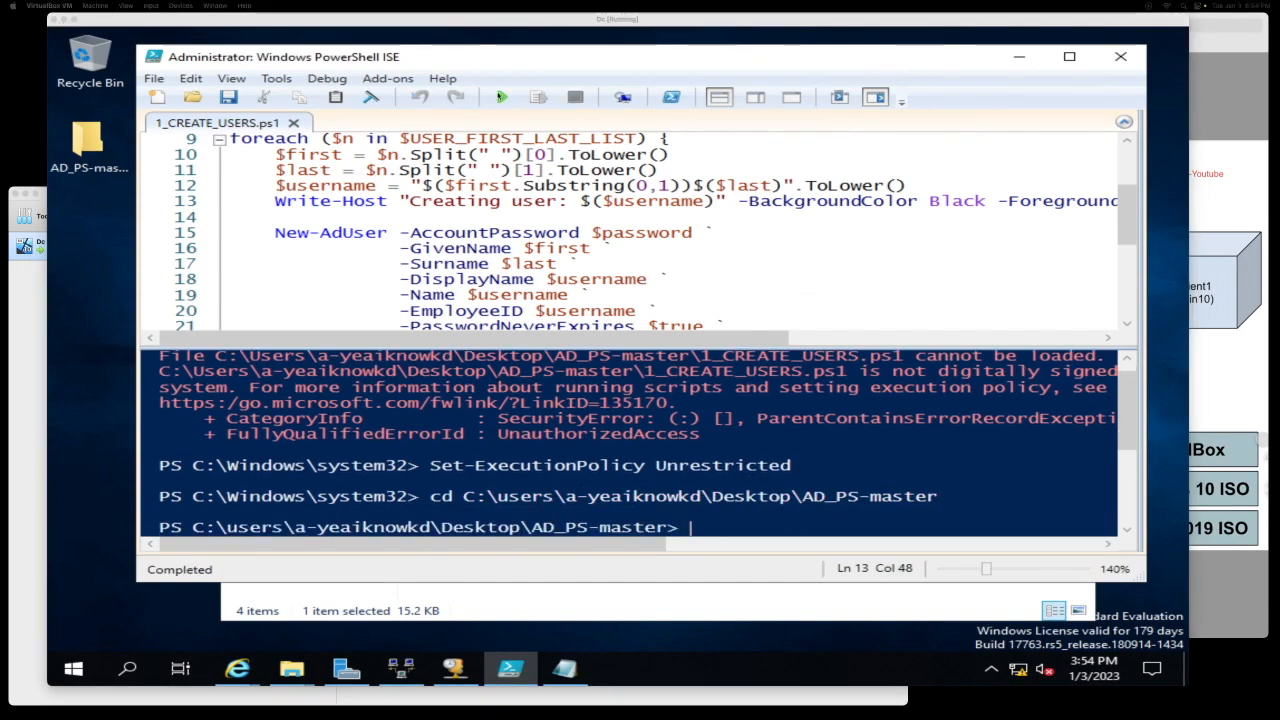
{"action": "left_click", "coordinate": [504, 99]}
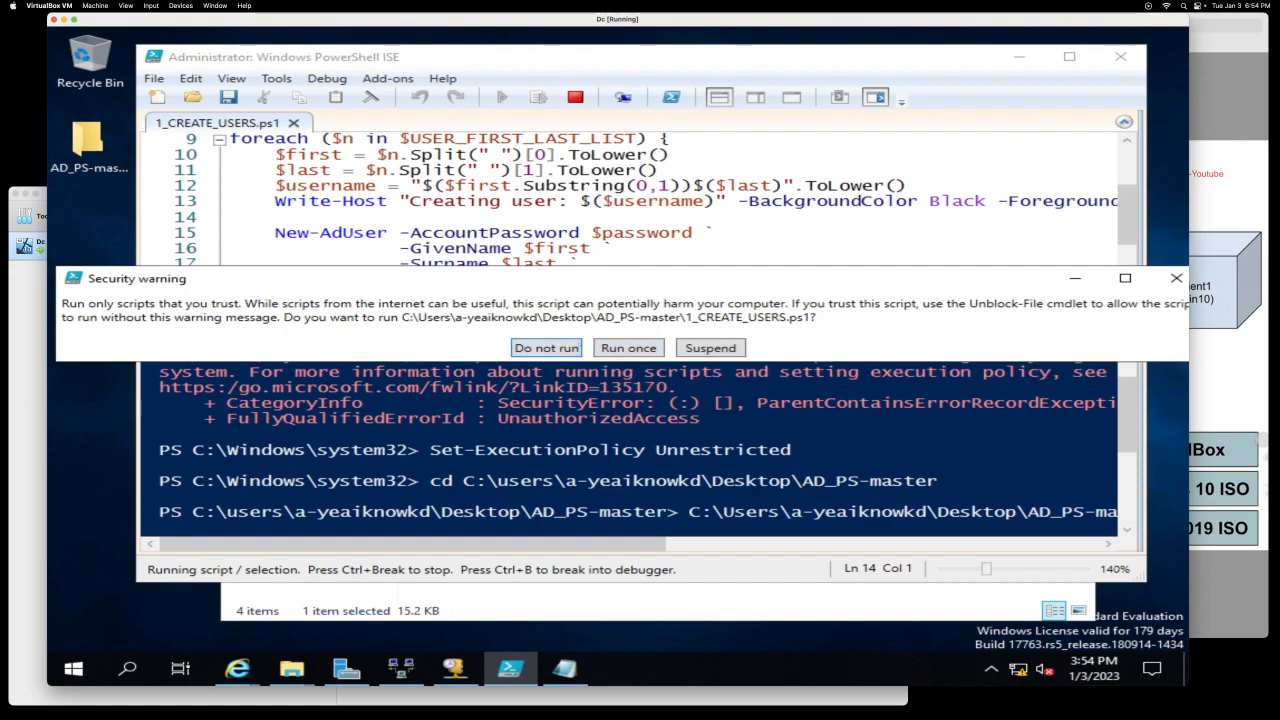
{"action": "left_click", "coordinate": [622, 348]}
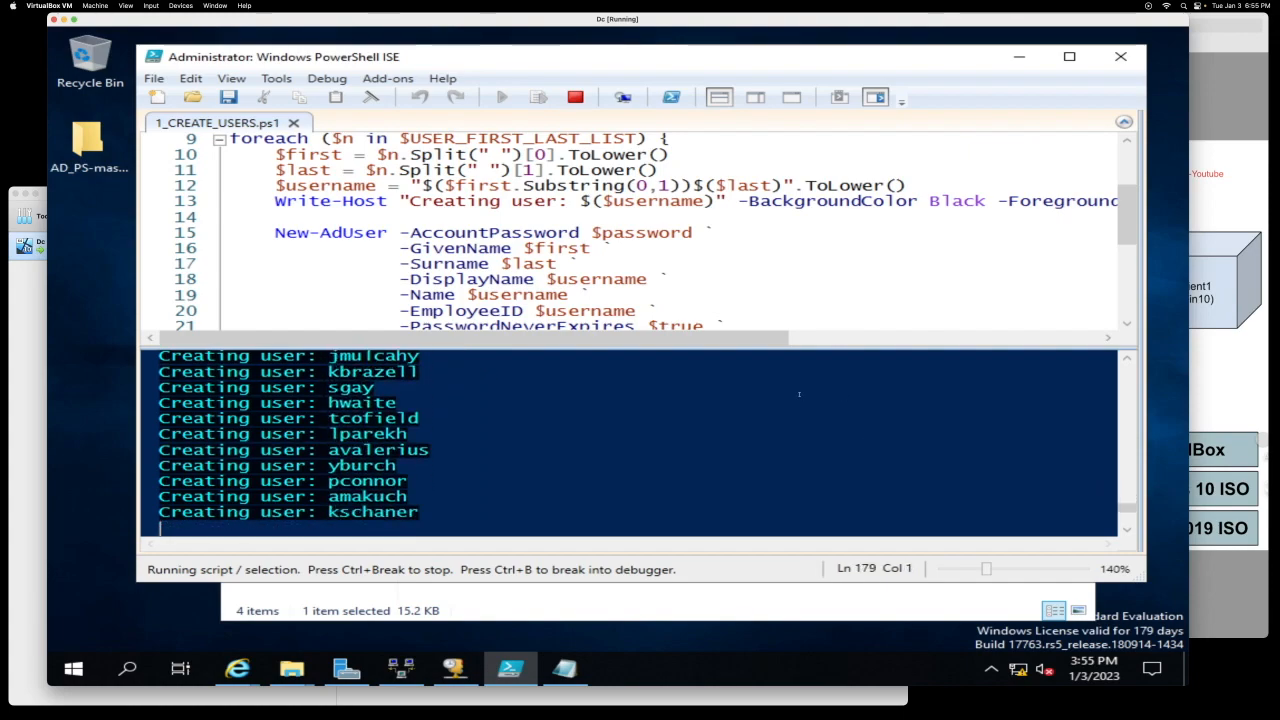
Step: Close the DHCP console, Server Manager and leftover folder windows, keeping ISE in view
{"action": "left_click", "coordinate": [455, 668]}
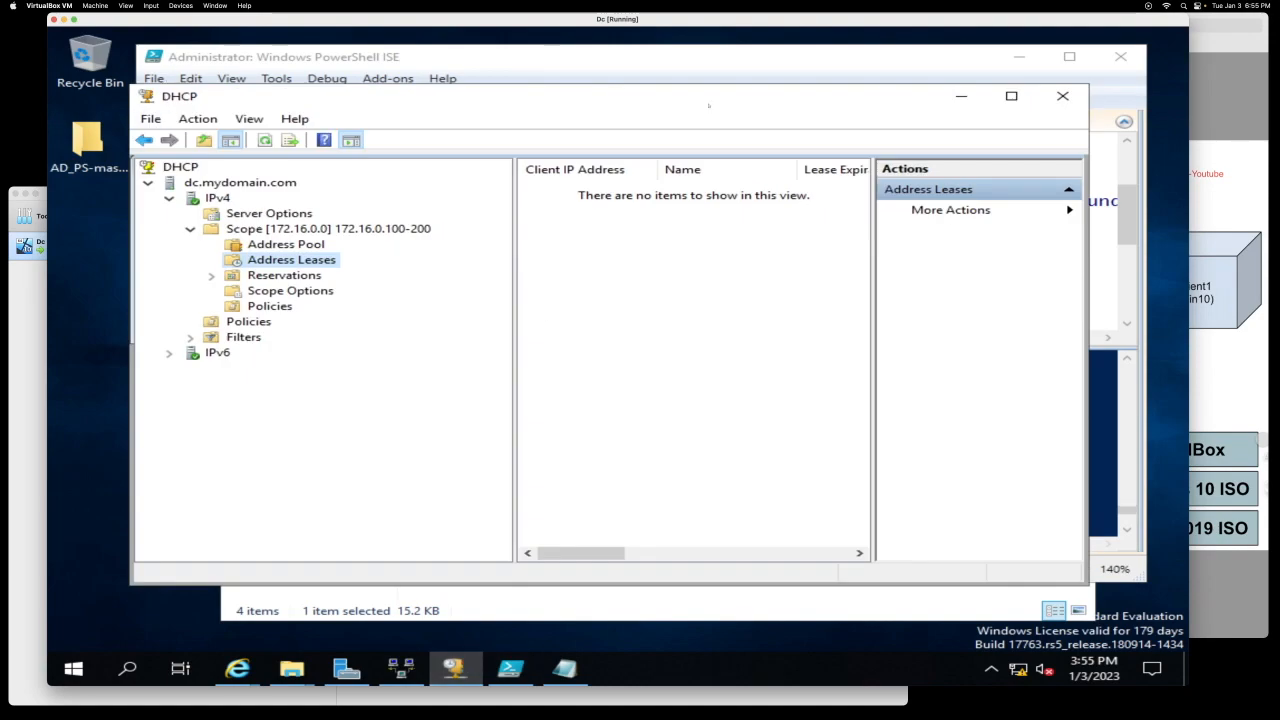
{"action": "left_click", "coordinate": [1062, 96]}
{"action": "left_click", "coordinate": [346, 668]}
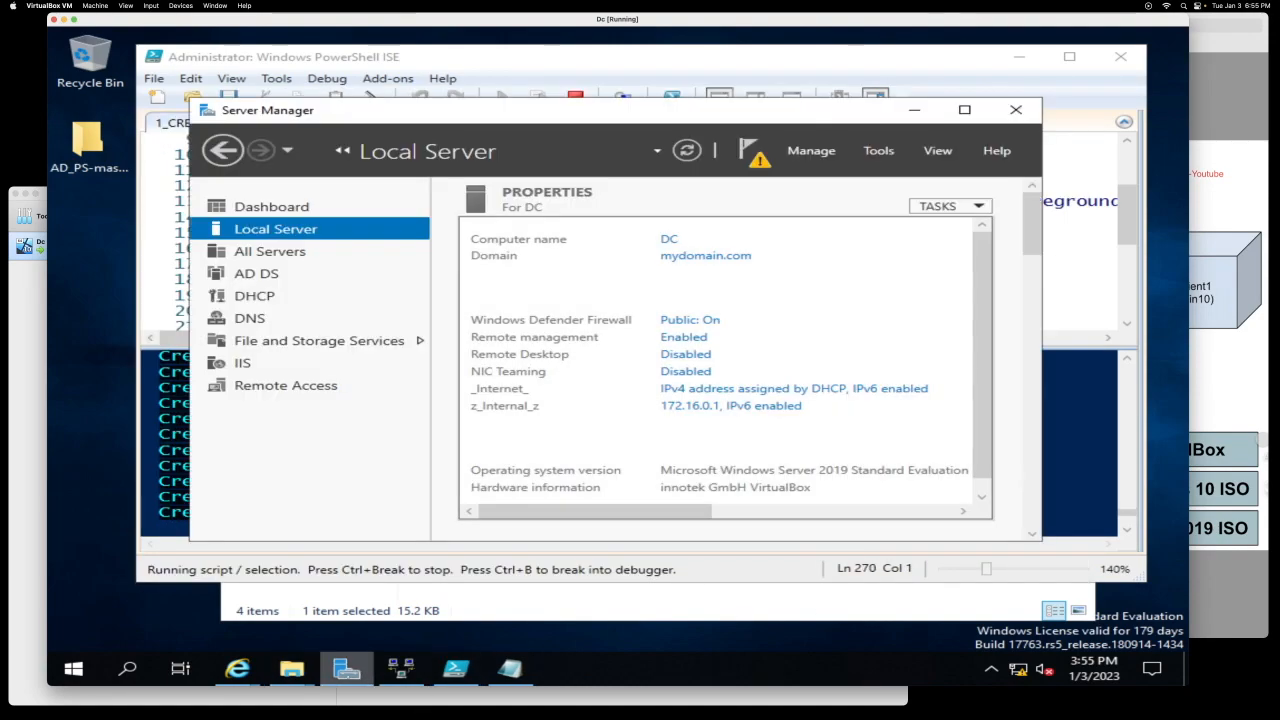
{"action": "left_click", "coordinate": [988, 95]}
{"action": "left_click_drag", "start_coordinate": [987, 45], "coordinate": [987, 142]}
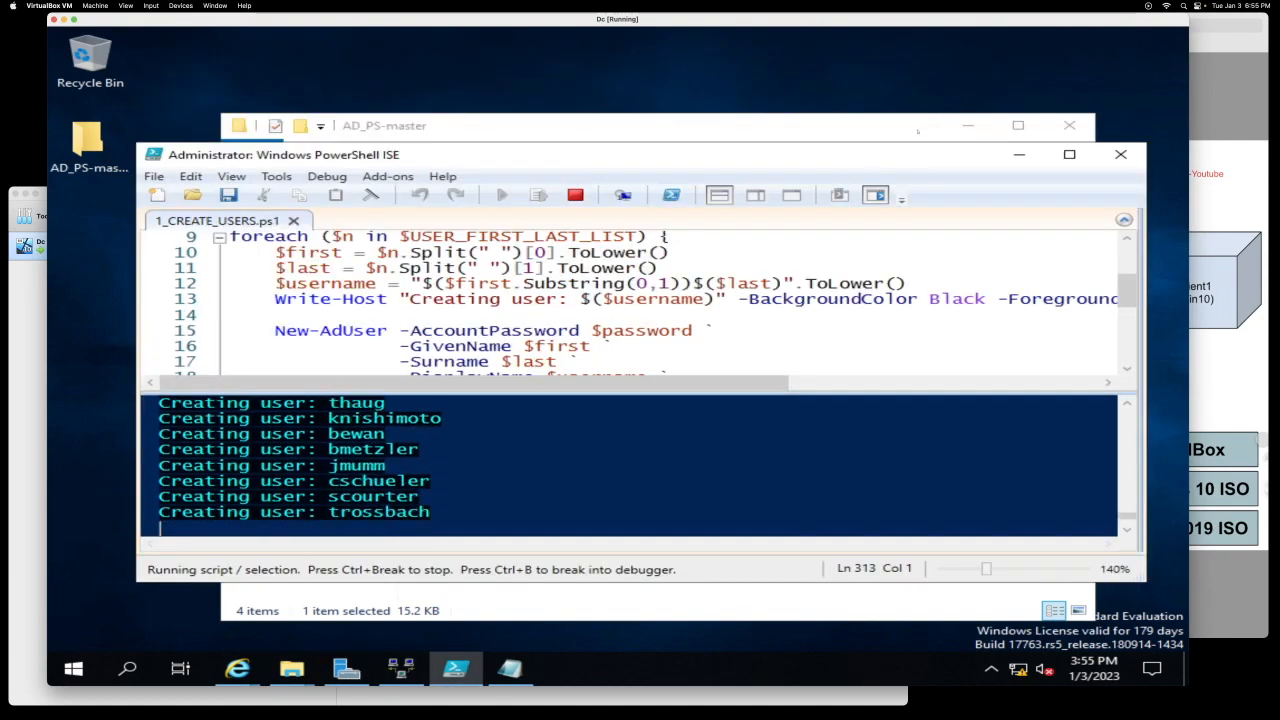
{"action": "left_click", "coordinate": [987, 126]}
{"action": "left_click", "coordinate": [1069, 126]}
{"action": "left_click_drag", "start_coordinate": [736, 154], "coordinate": [736, 72]}
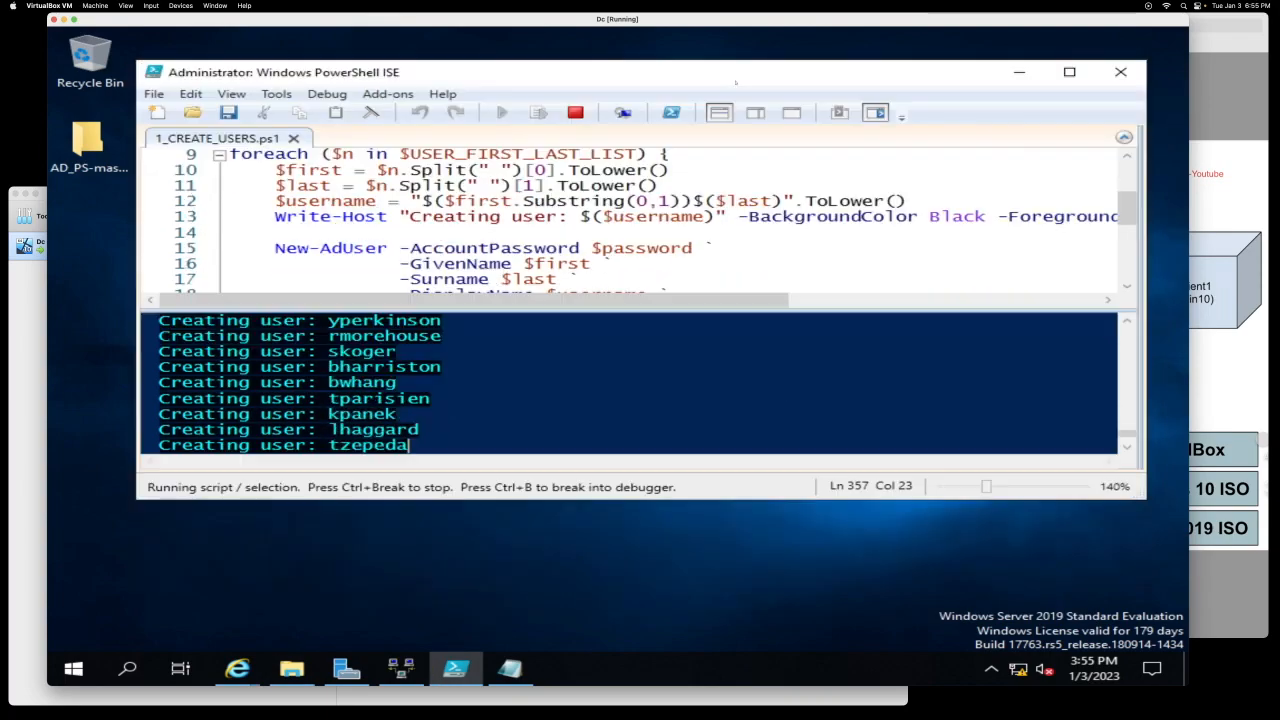
{"action": "left_click", "coordinate": [292, 668]}
{"action": "left_click", "coordinate": [1045, 99]}
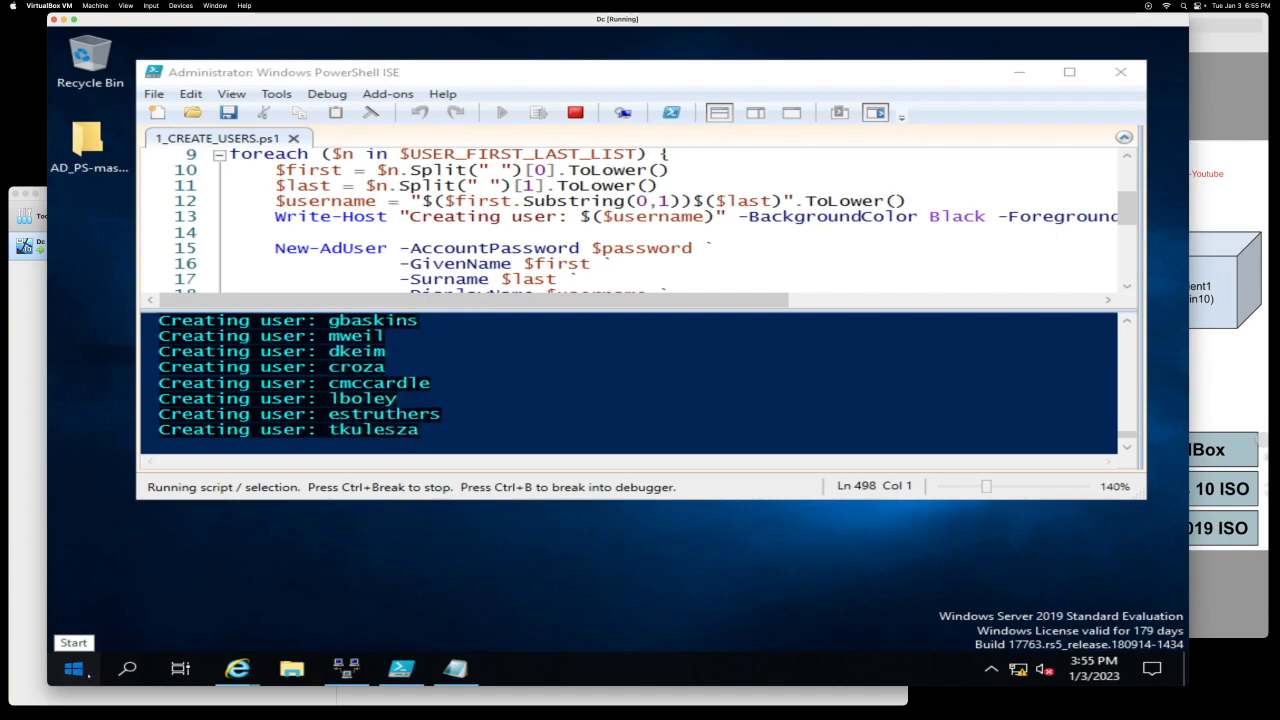
{"action": "left_click", "coordinate": [99, 670]}
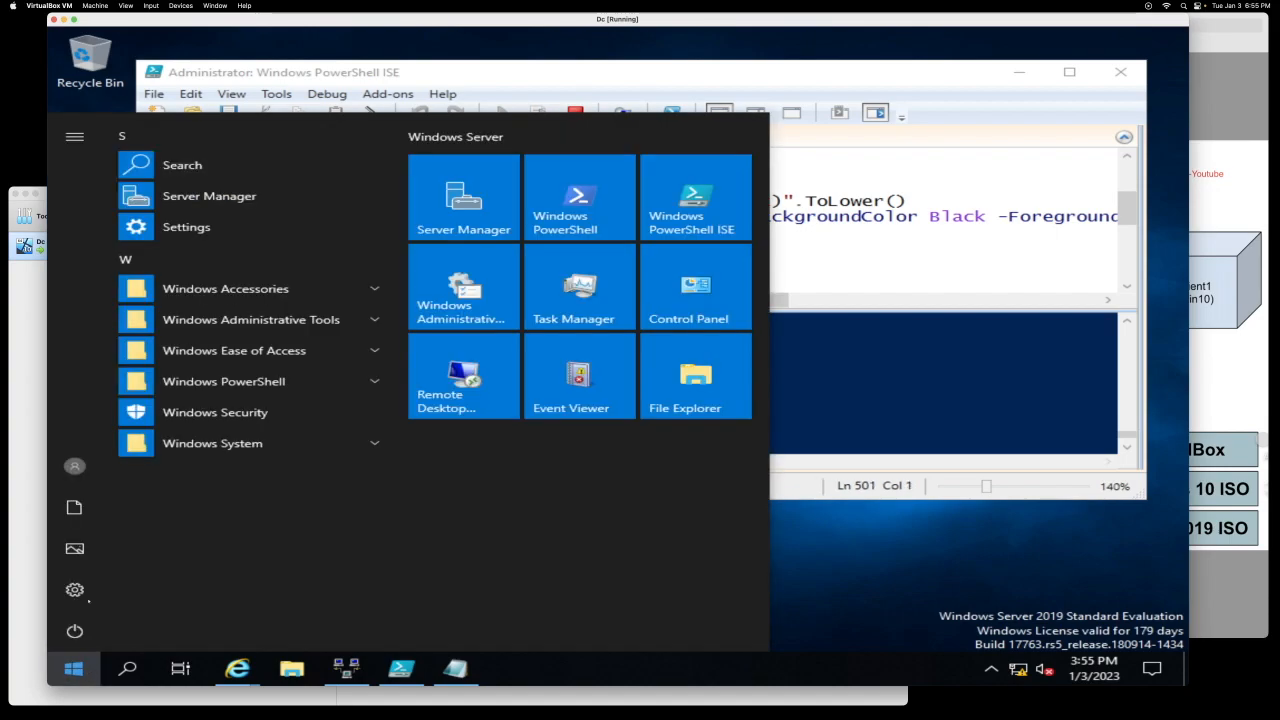
Step: Open Active Directory Users and Computers and browse the accounts in _USERS
{"action": "left_click", "coordinate": [237, 320]}
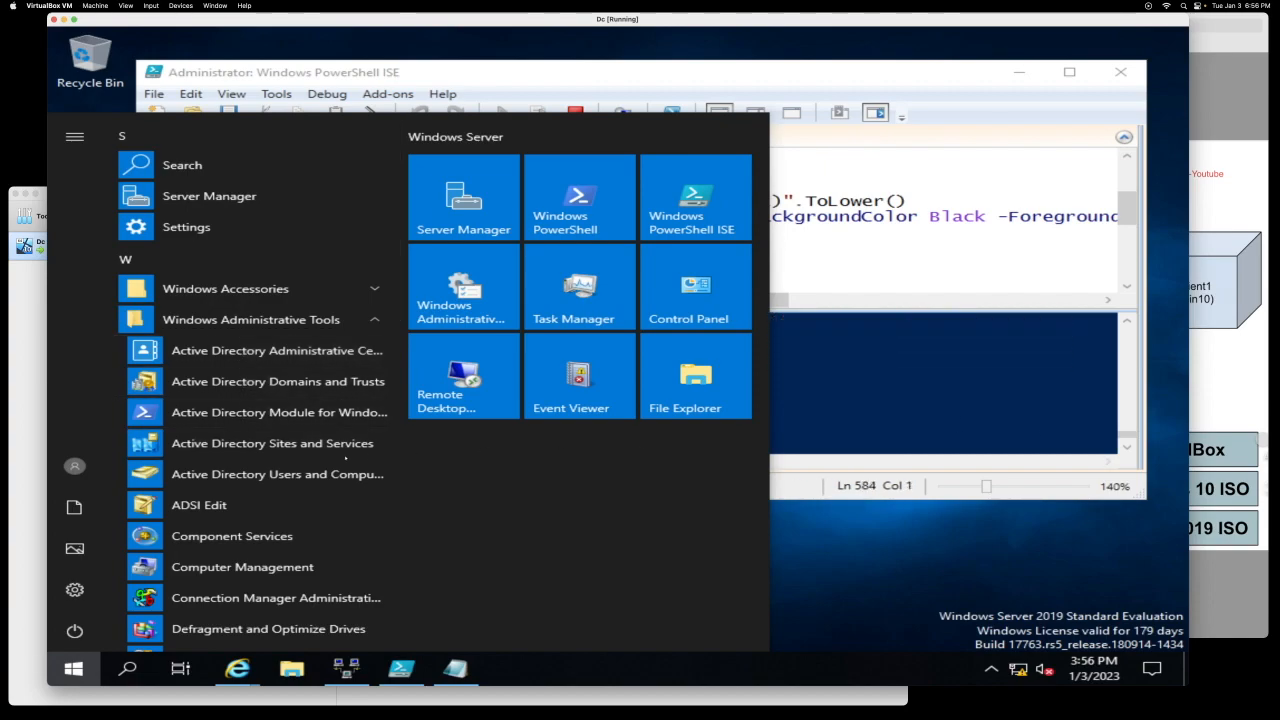
{"action": "left_click", "coordinate": [300, 475]}
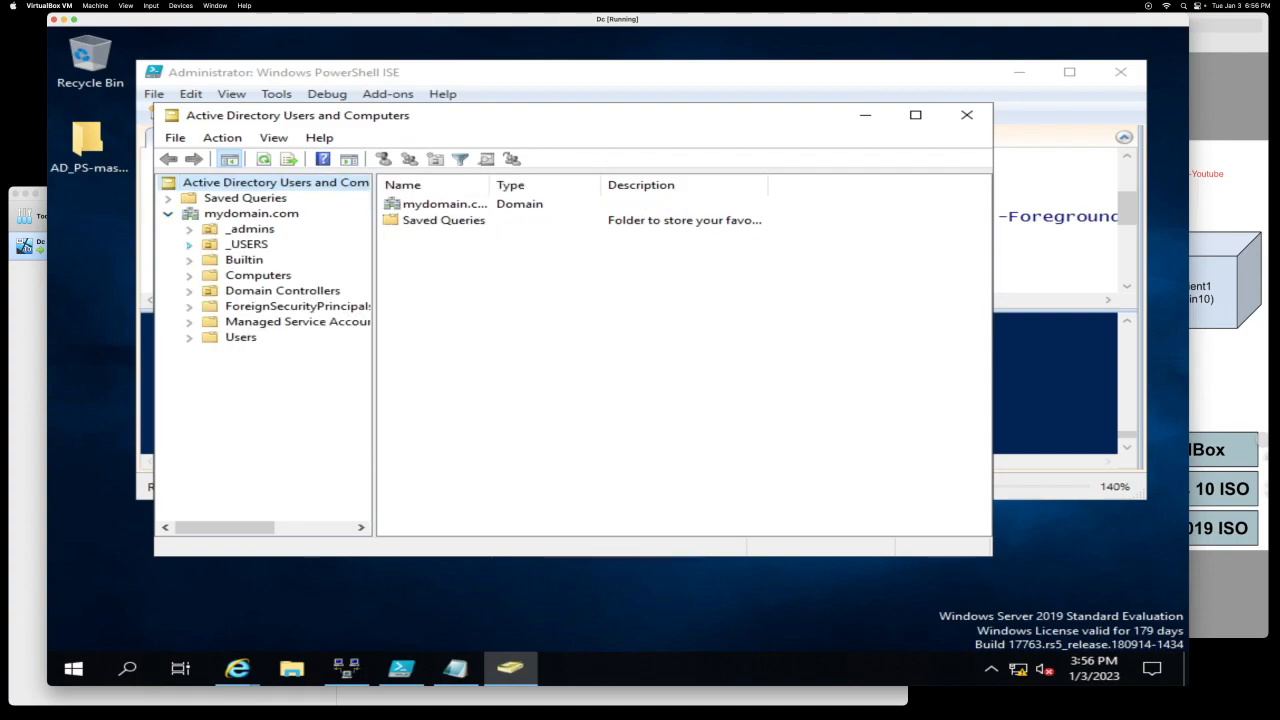
{"action": "left_click", "coordinate": [229, 244]}
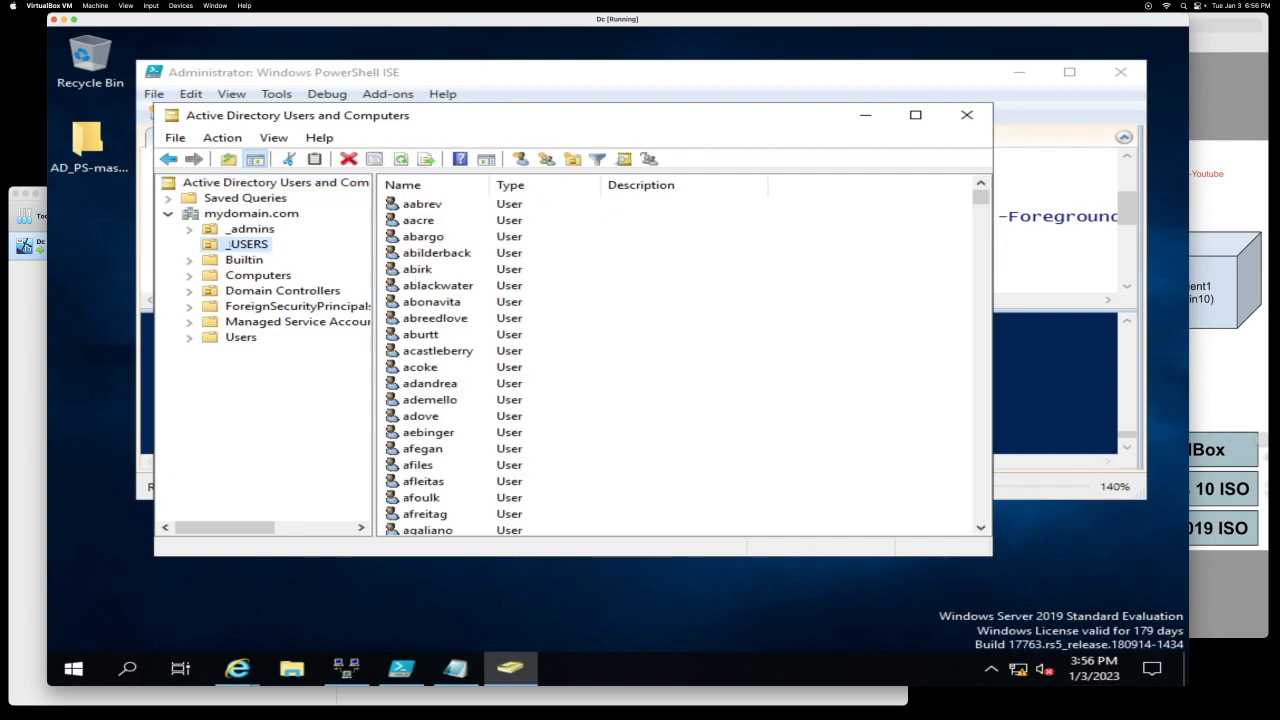
{"action": "scroll", "coordinate": [462, 316], "scroll_direction": "down", "scroll_amount": 5}
{"action": "scroll", "coordinate": [462, 340], "scroll_direction": "down", "scroll_amount": 20}
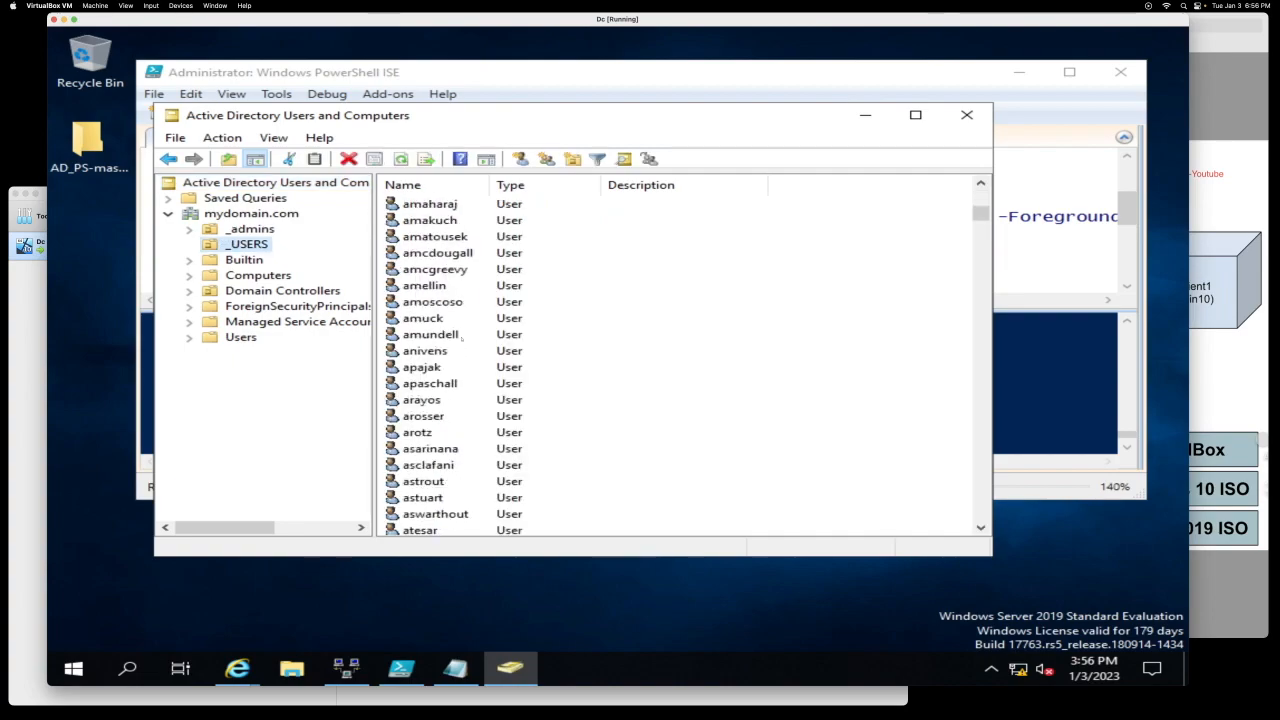
{"action": "scroll", "coordinate": [462, 340], "scroll_direction": "down", "scroll_amount": 15}
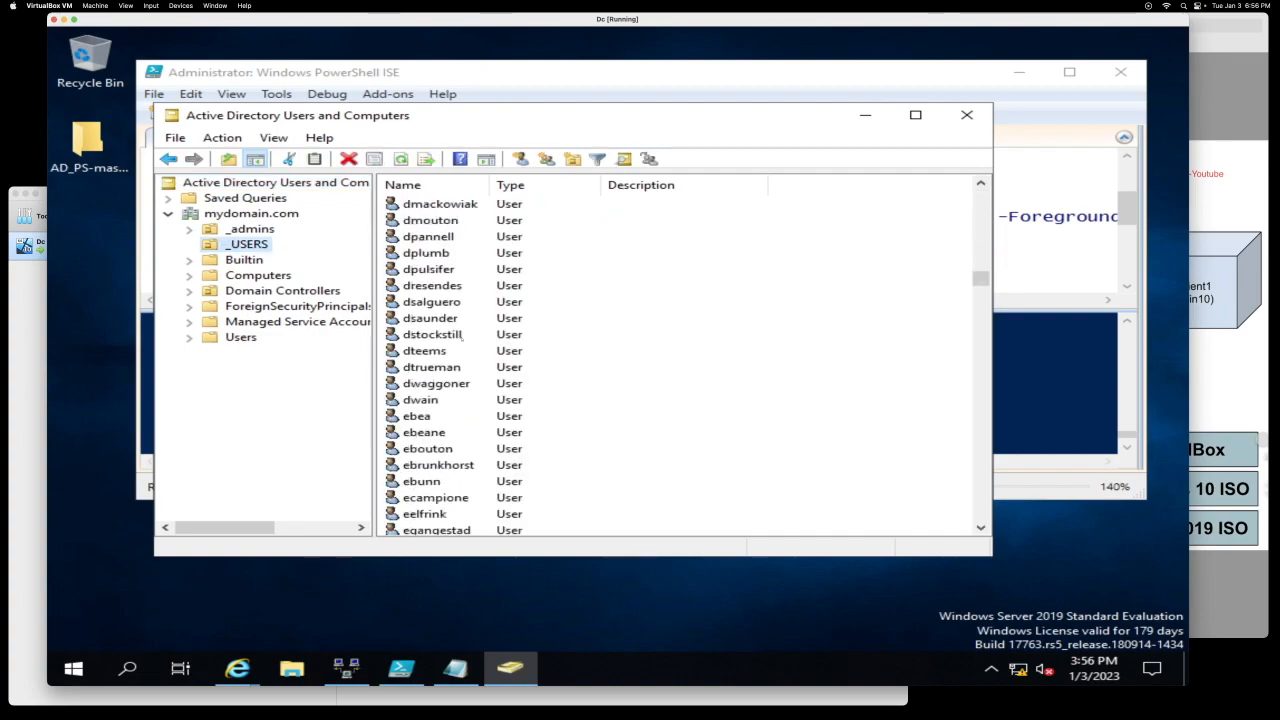
{"action": "scroll", "coordinate": [462, 340], "scroll_direction": "up", "scroll_amount": 20}
{"action": "scroll", "coordinate": [462, 338], "scroll_direction": "up", "scroll_amount": 20}
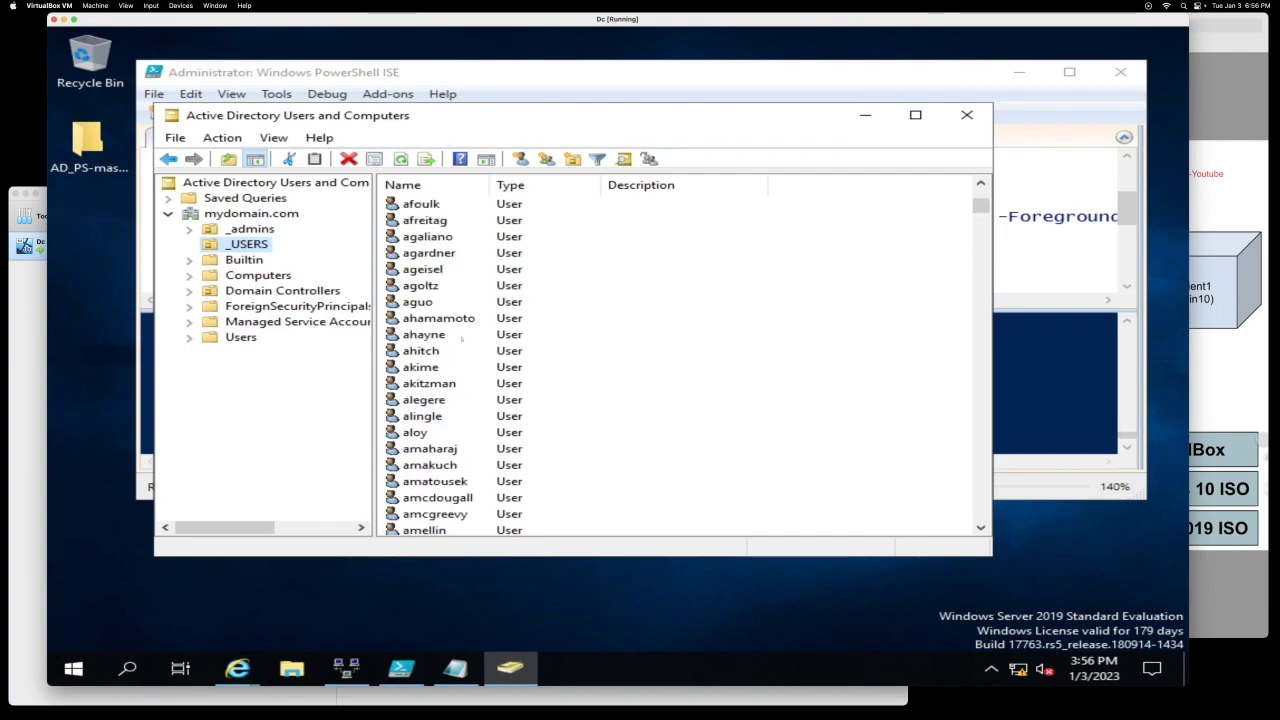
{"action": "scroll", "coordinate": [462, 340], "scroll_direction": "down", "scroll_amount": 5}
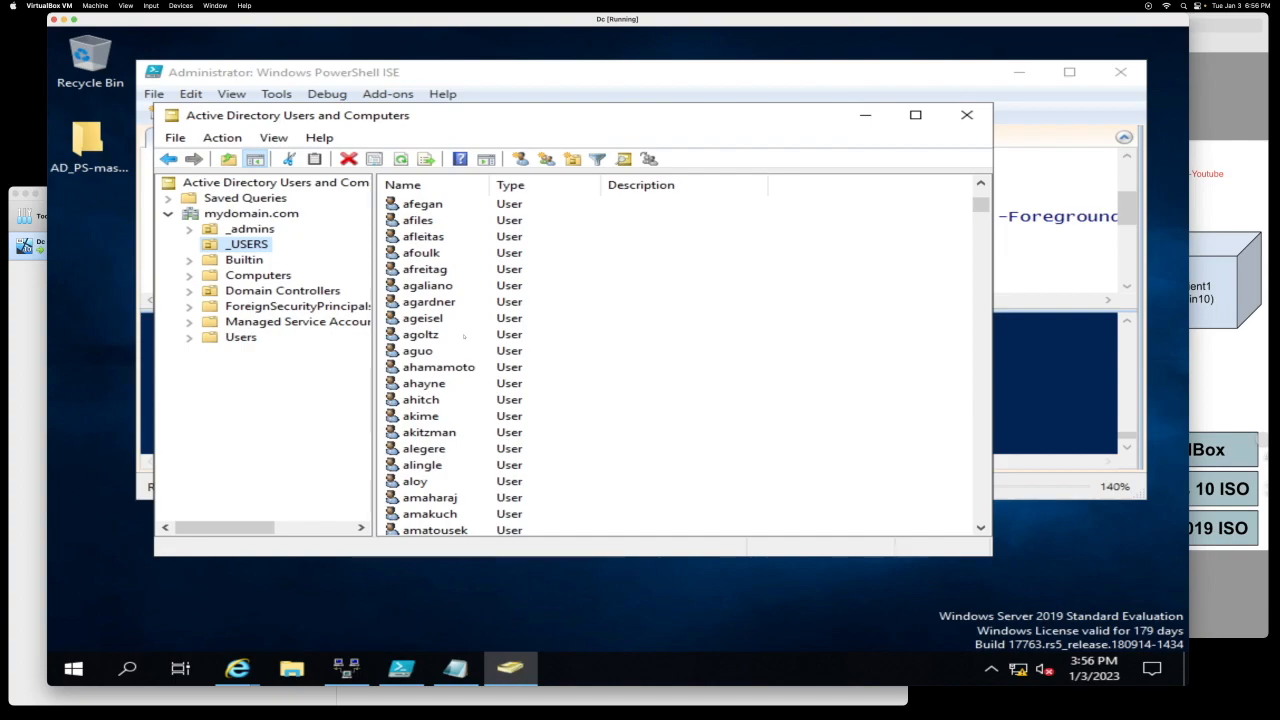
{"action": "scroll", "coordinate": [464, 337], "scroll_direction": "down", "scroll_amount": 15}
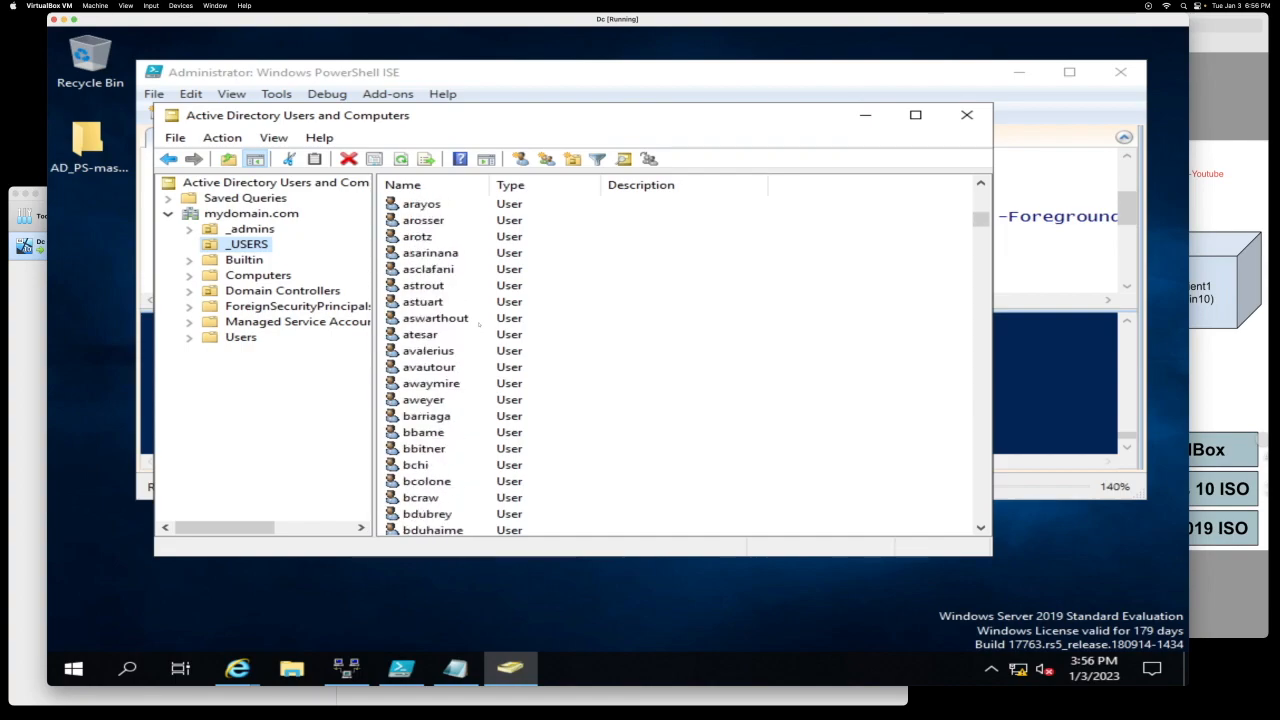
{"action": "scroll", "coordinate": [479, 323], "scroll_direction": "up", "scroll_amount": 2}
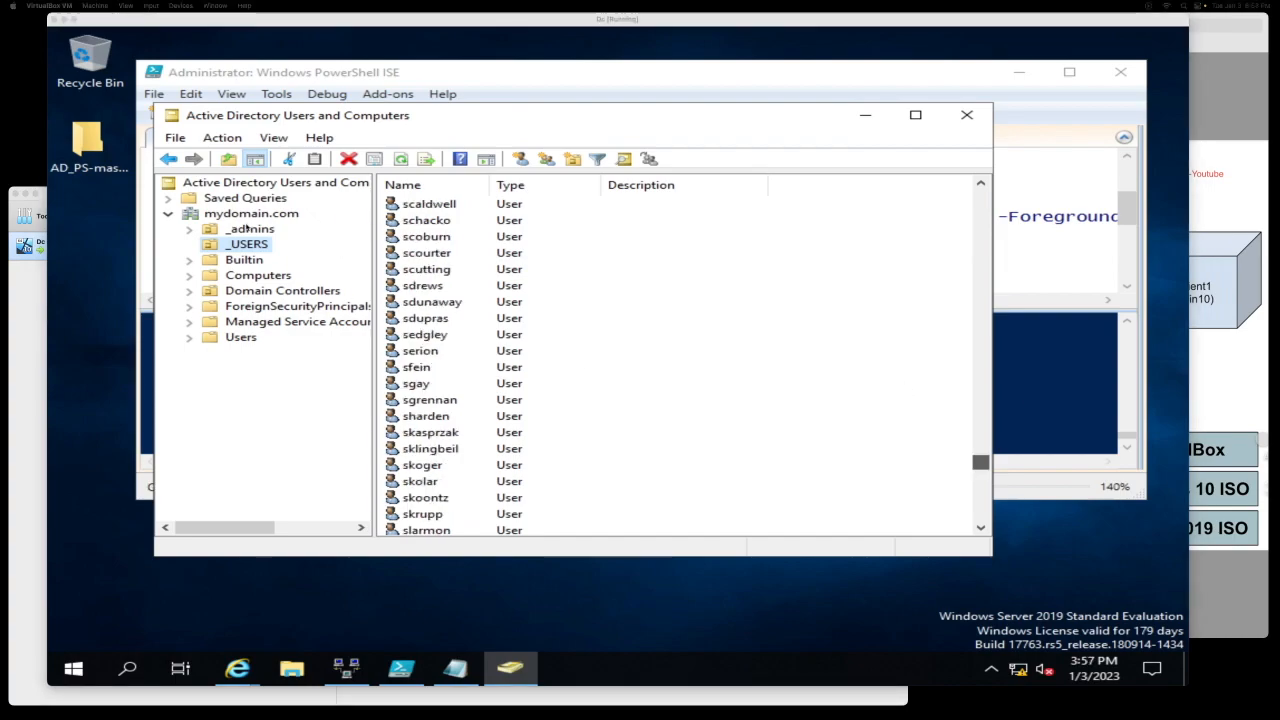
Step: Refresh the _USERS container and start a Find search within it
{"action": "right_click", "coordinate": [246, 245]}
{"action": "left_click", "coordinate": [302, 446]}
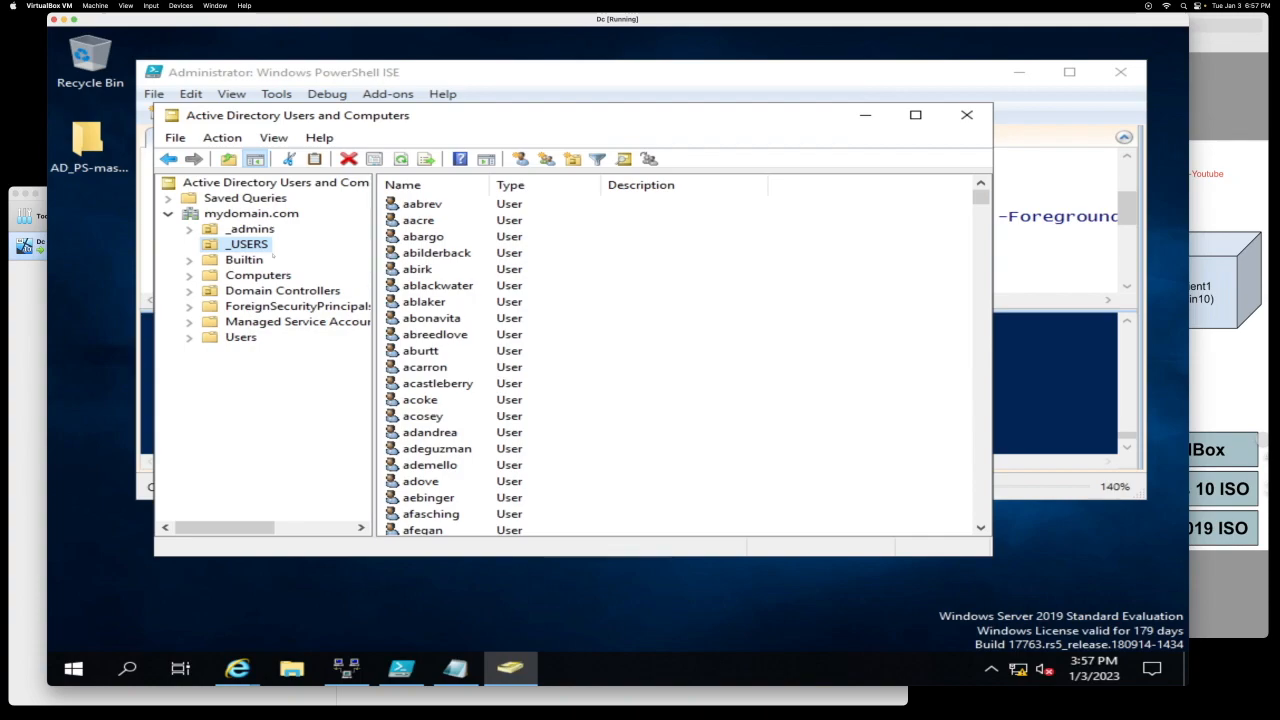
{"action": "right_click", "coordinate": [250, 244]}
{"action": "left_click", "coordinate": [300, 290]}
Step: Search _USERS by name, narrowing the query until the admin's own account is found
{"action": "type", "text": "k"}
{"action": "key", "text": "Return"}
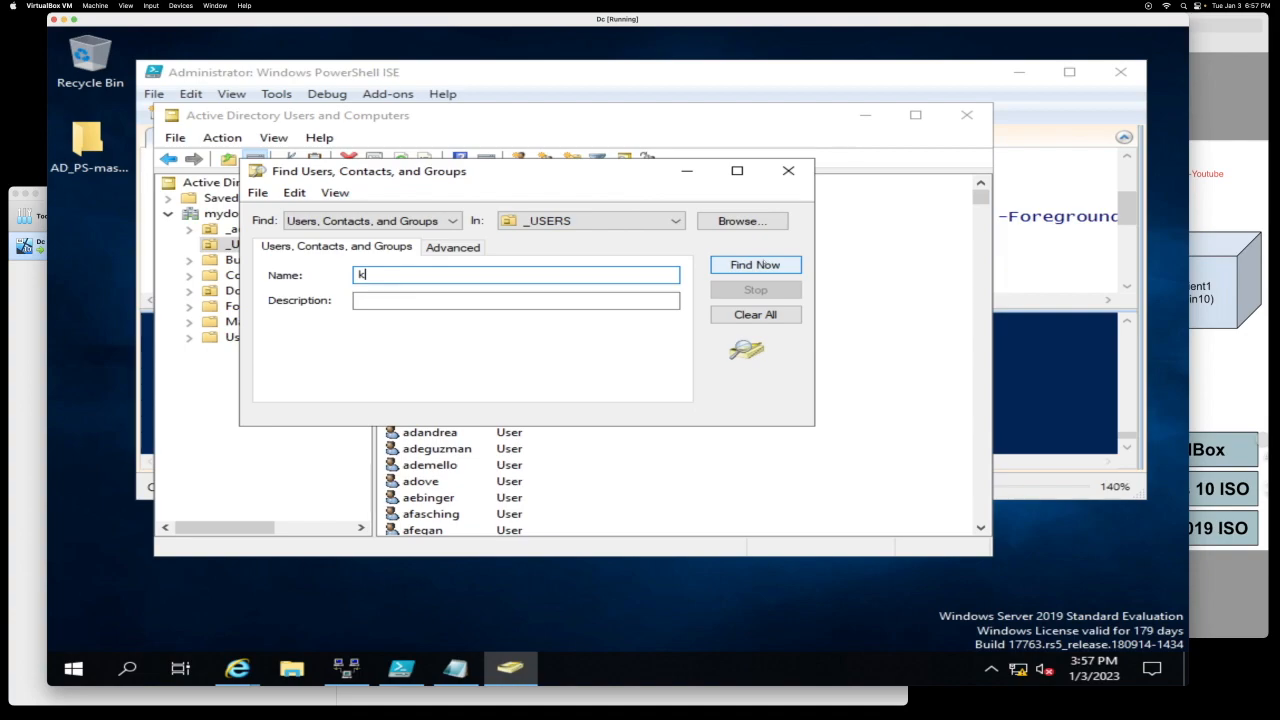
{"action": "scroll", "coordinate": [376, 459], "scroll_direction": "down", "scroll_amount": 2}
{"action": "left_click", "coordinate": [397, 268]}
{"action": "type", "text": "d"}
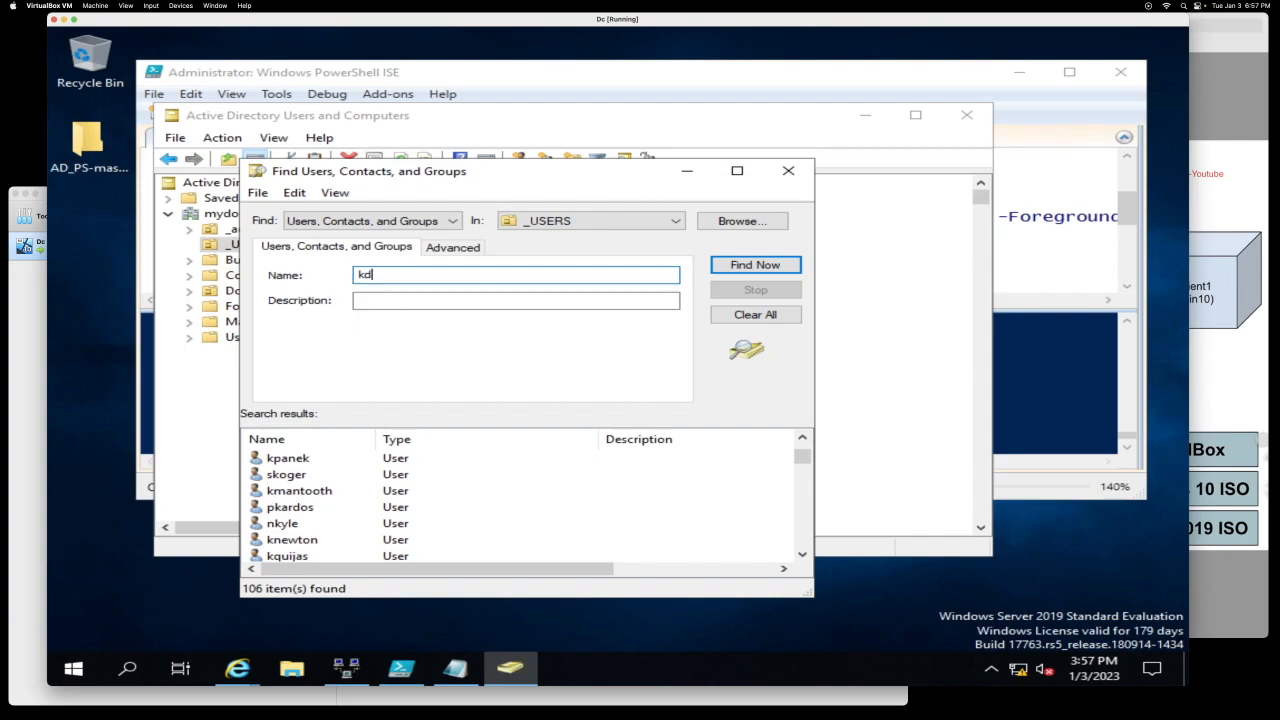
{"action": "key", "text": "Return"}
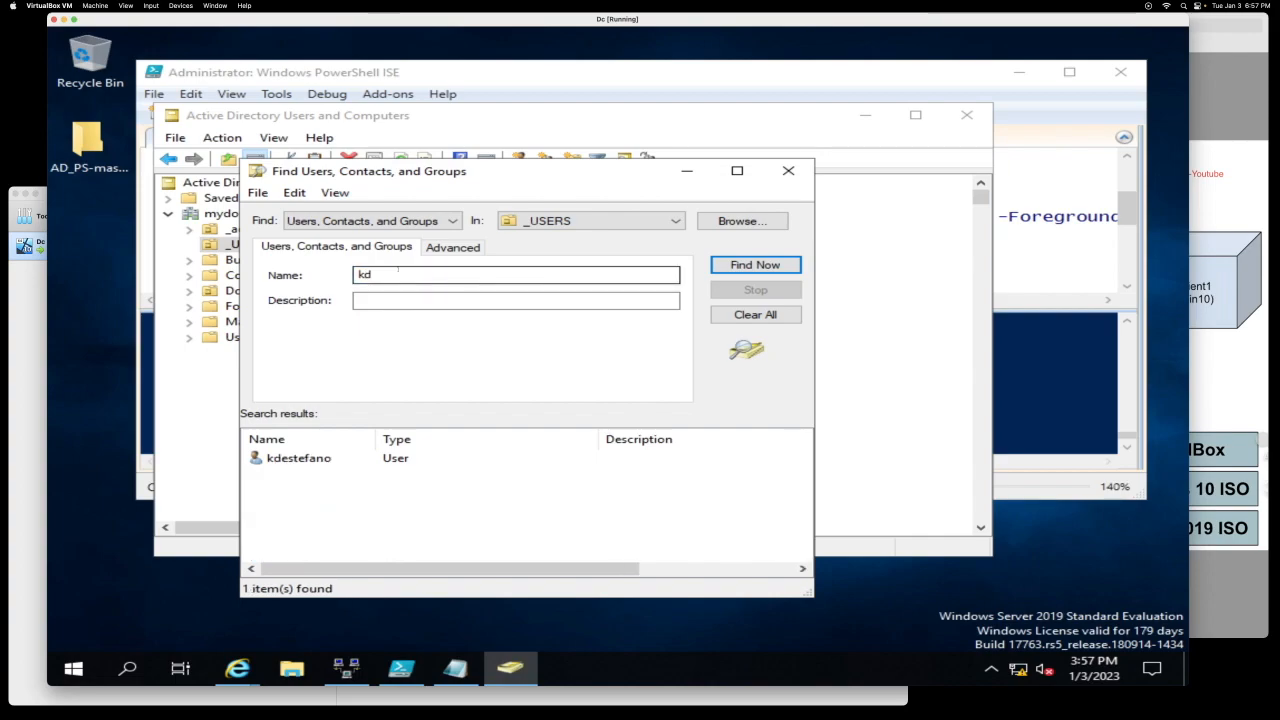
{"action": "double_click", "coordinate": [397, 268]}
{"action": "type", "text": "y"}
{"action": "key", "text": "Return"}
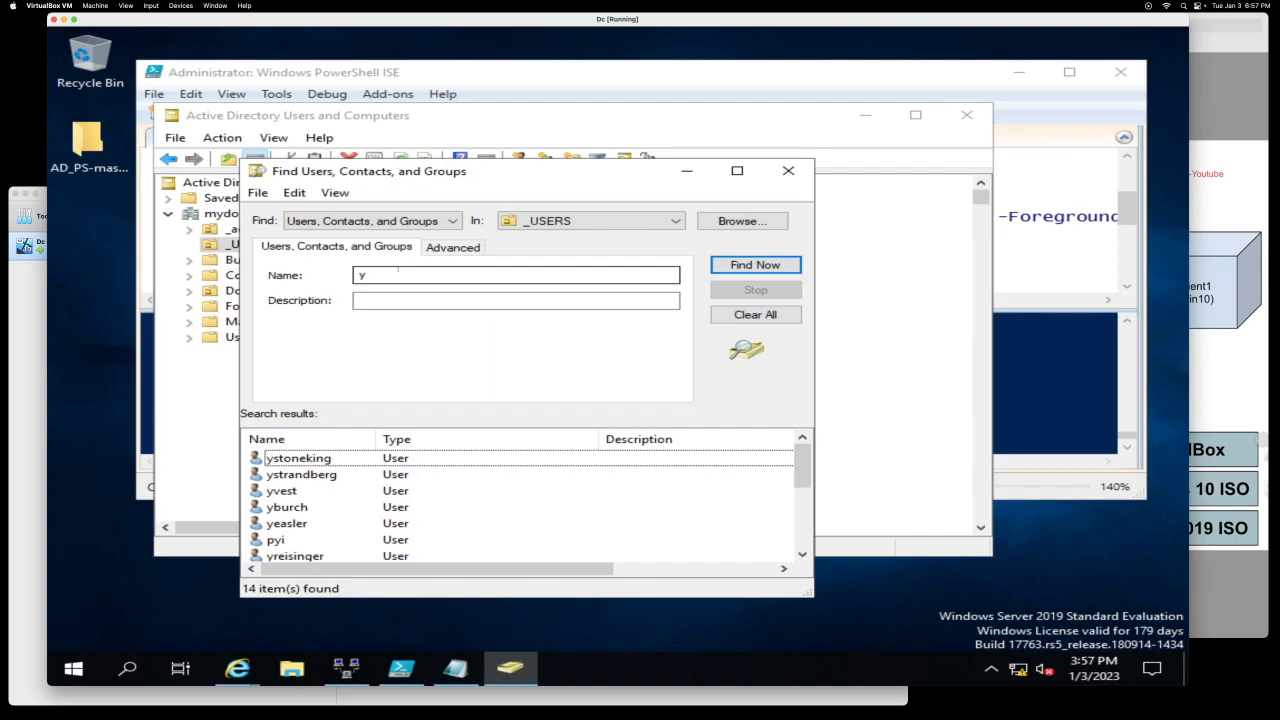
{"action": "left_click", "coordinate": [398, 268]}
{"action": "type", "text": "eaiknow"}
{"action": "key", "text": "Return"}
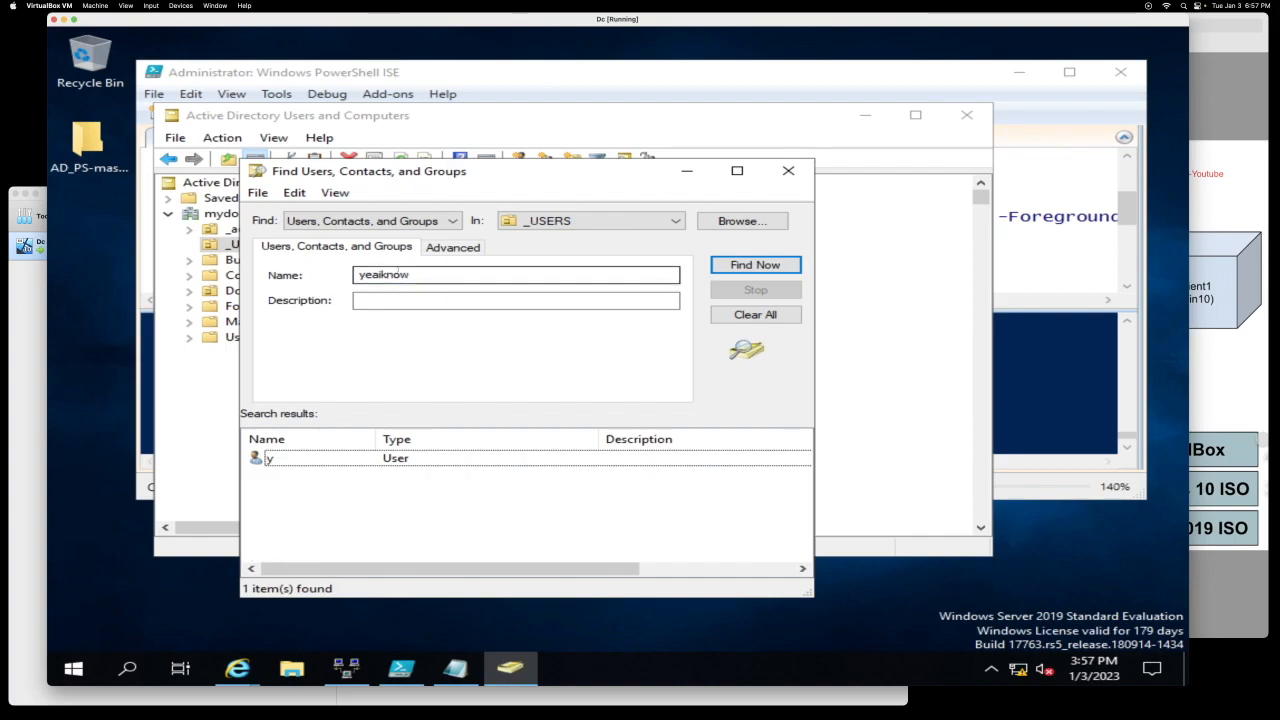
Step: View the found user's properties, then close them and the Find Users window
{"action": "double_click", "coordinate": [432, 458]}
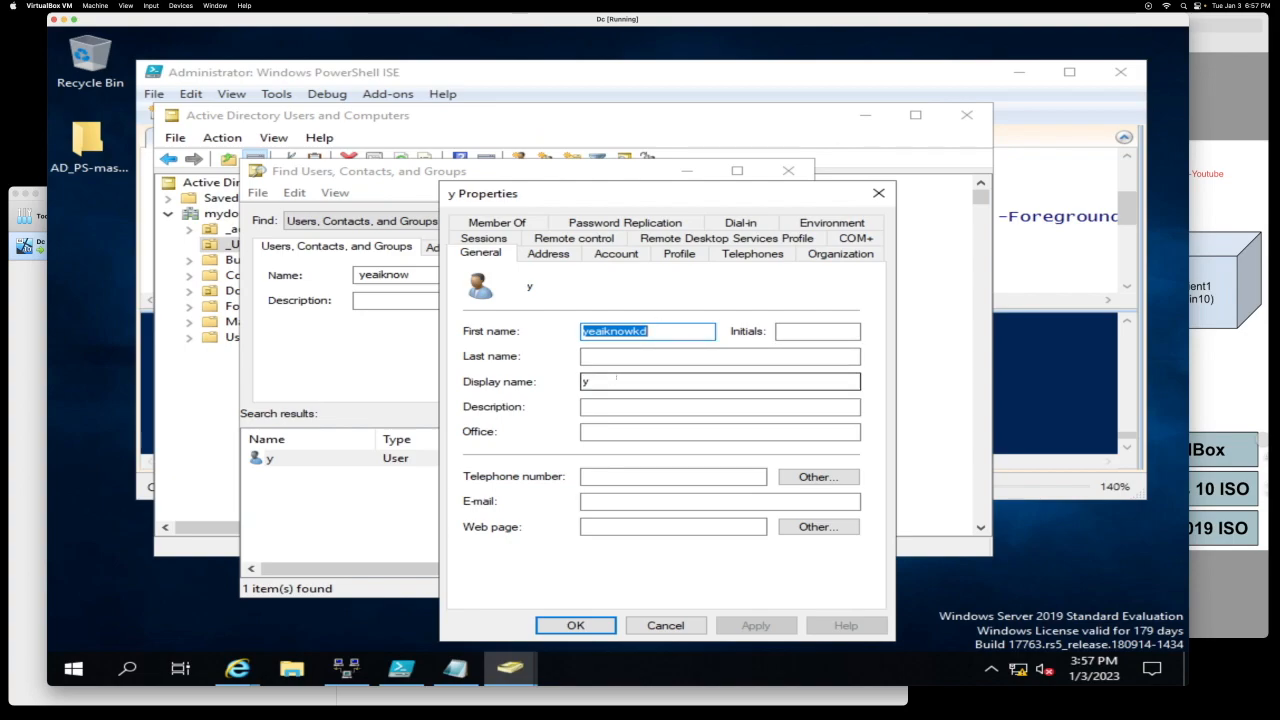
{"action": "left_click", "coordinate": [877, 194]}
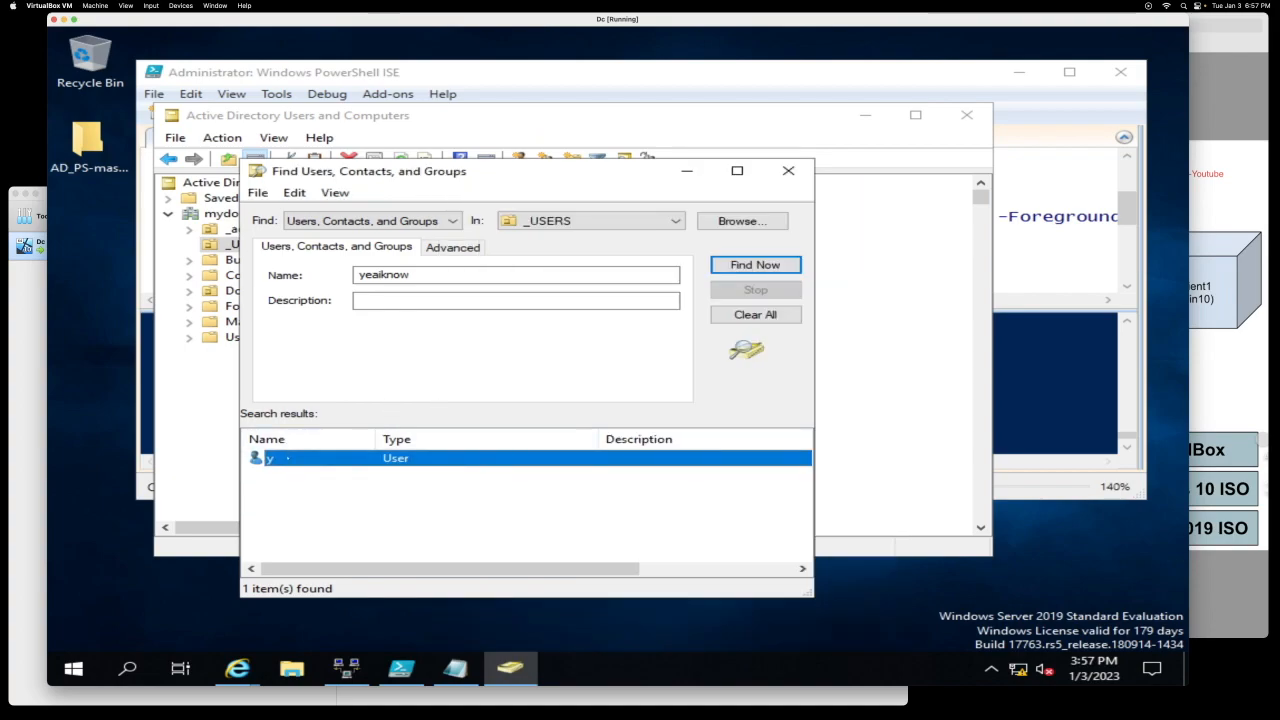
{"action": "left_click", "coordinate": [424, 274]}
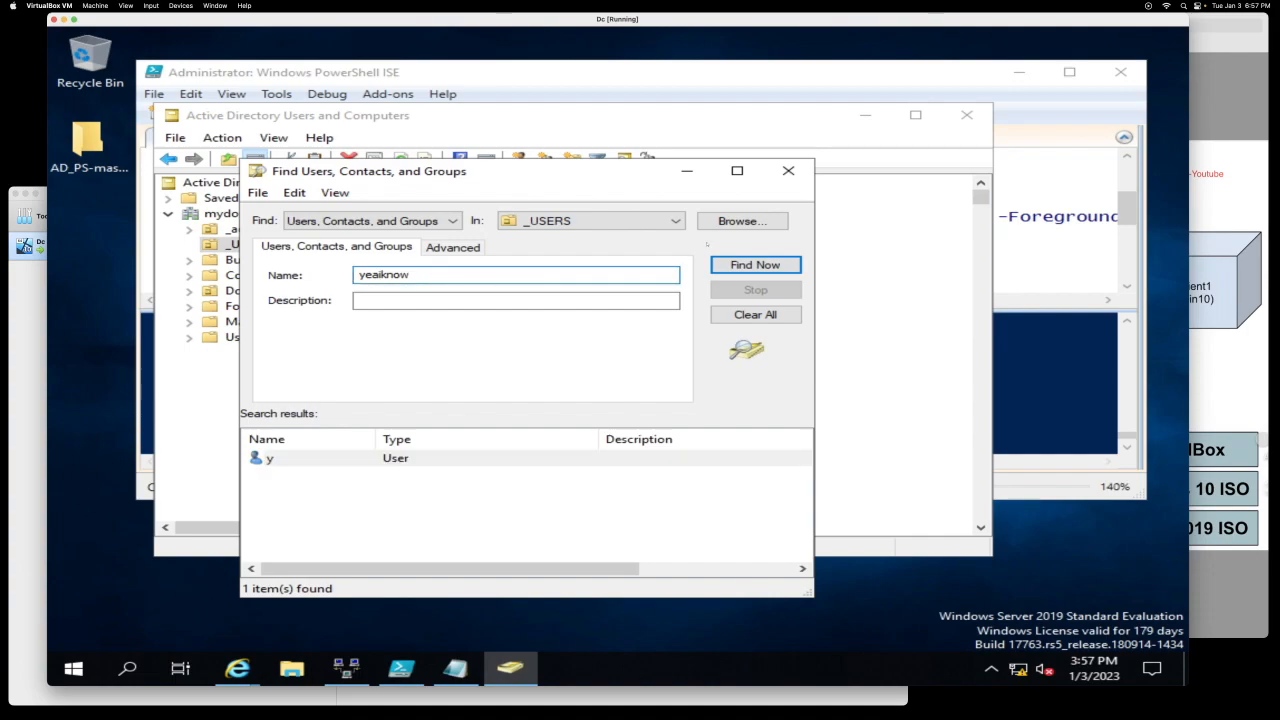
{"action": "left_click", "coordinate": [788, 171]}
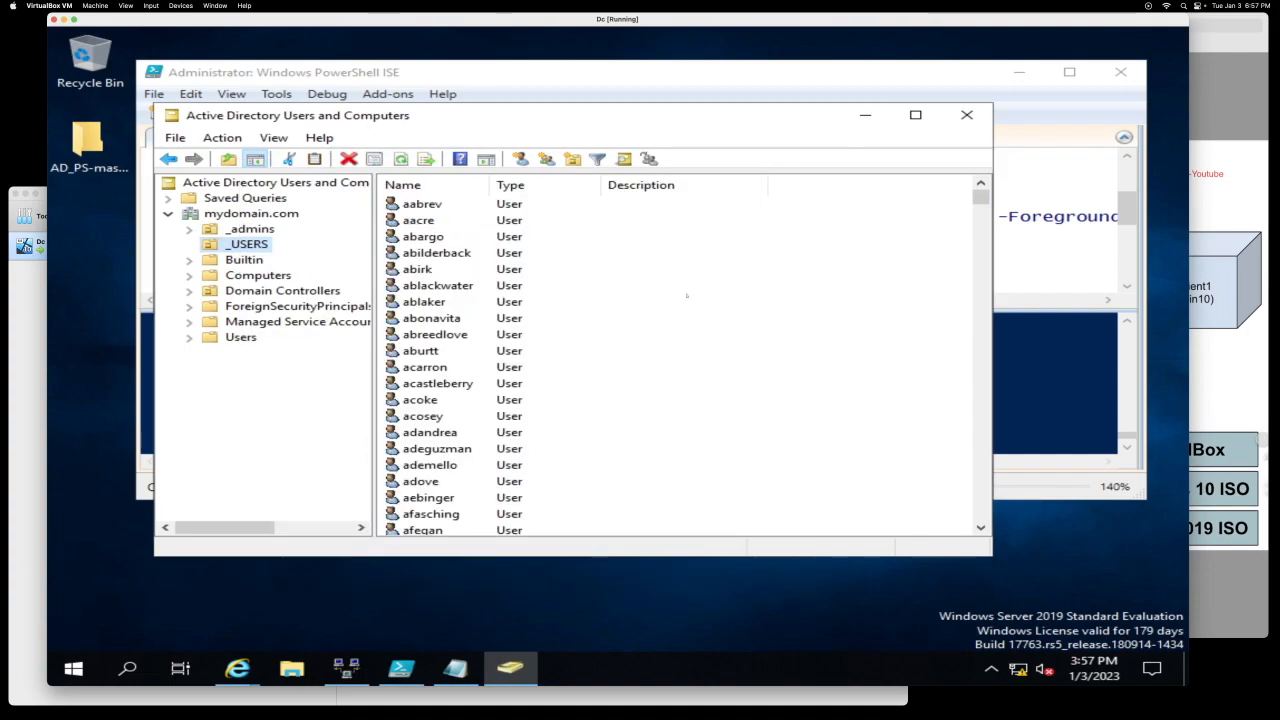
Step: Check the script output in ISE, then refresh the _USERS user list
{"action": "scroll", "coordinate": [629, 398], "scroll_direction": "down", "scroll_amount": 12}
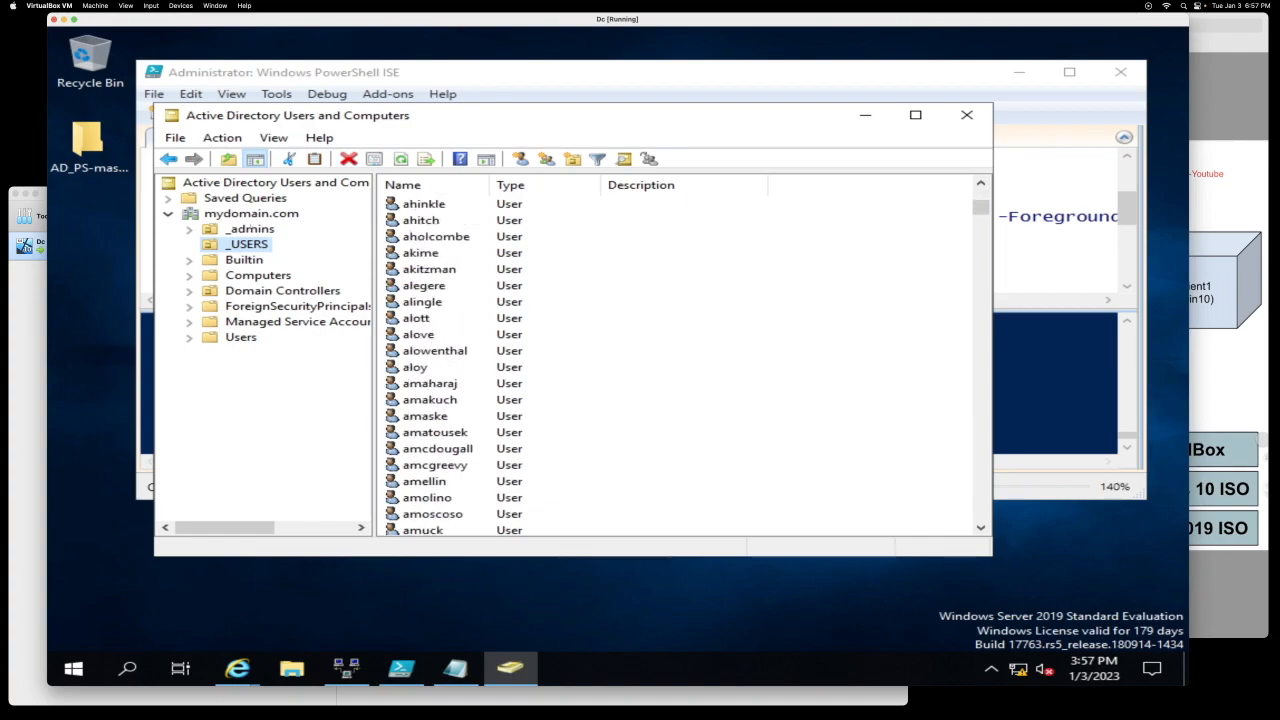
{"action": "left_click", "coordinate": [966, 115]}
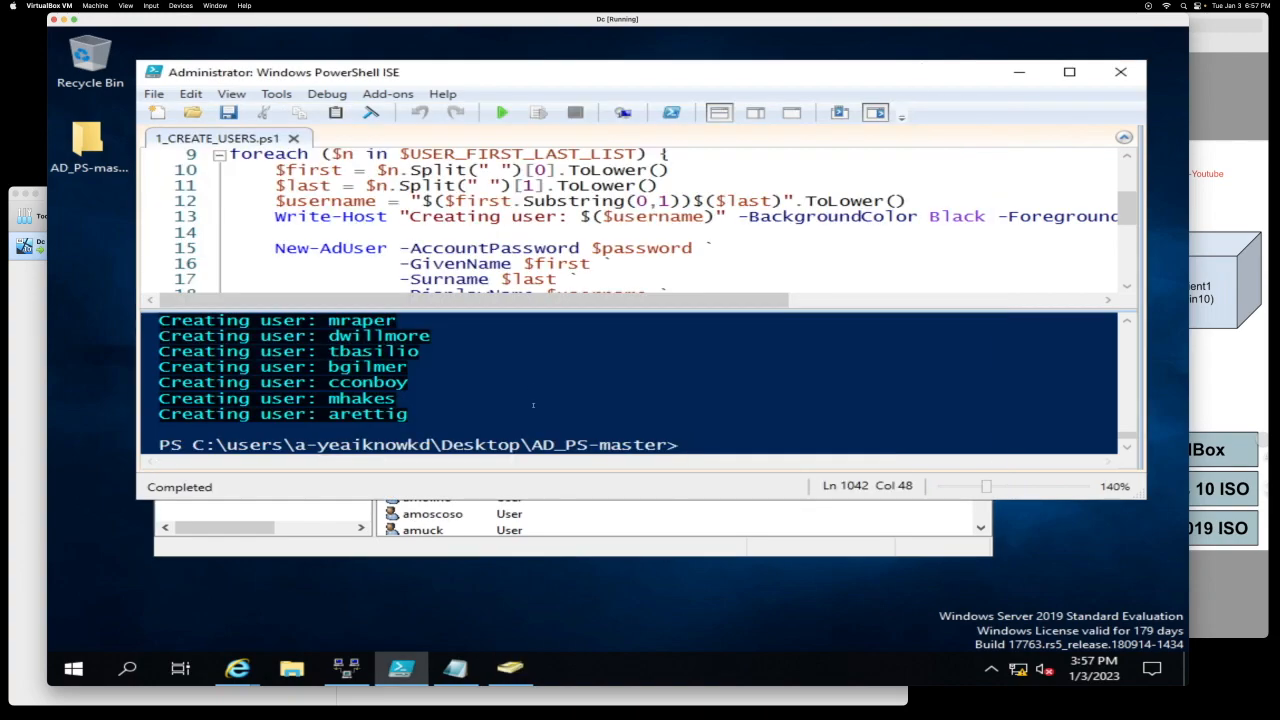
{"action": "scroll", "coordinate": [533, 405], "scroll_direction": "down", "scroll_amount": 2}
{"action": "scroll", "coordinate": [535, 400], "scroll_direction": "up", "scroll_amount": 4}
{"action": "scroll", "coordinate": [542, 393], "scroll_direction": "down", "scroll_amount": 4}
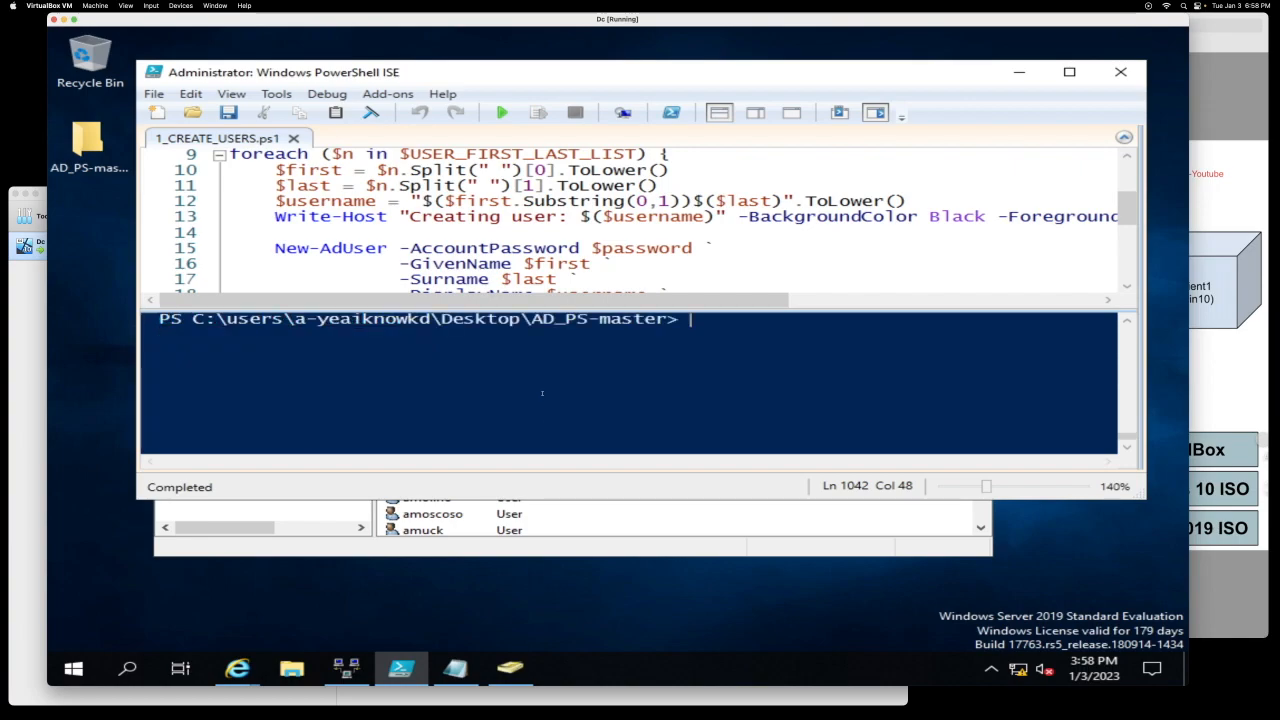
{"action": "scroll", "coordinate": [542, 393], "scroll_direction": "up", "scroll_amount": 2}
{"action": "left_click", "coordinate": [564, 545]}
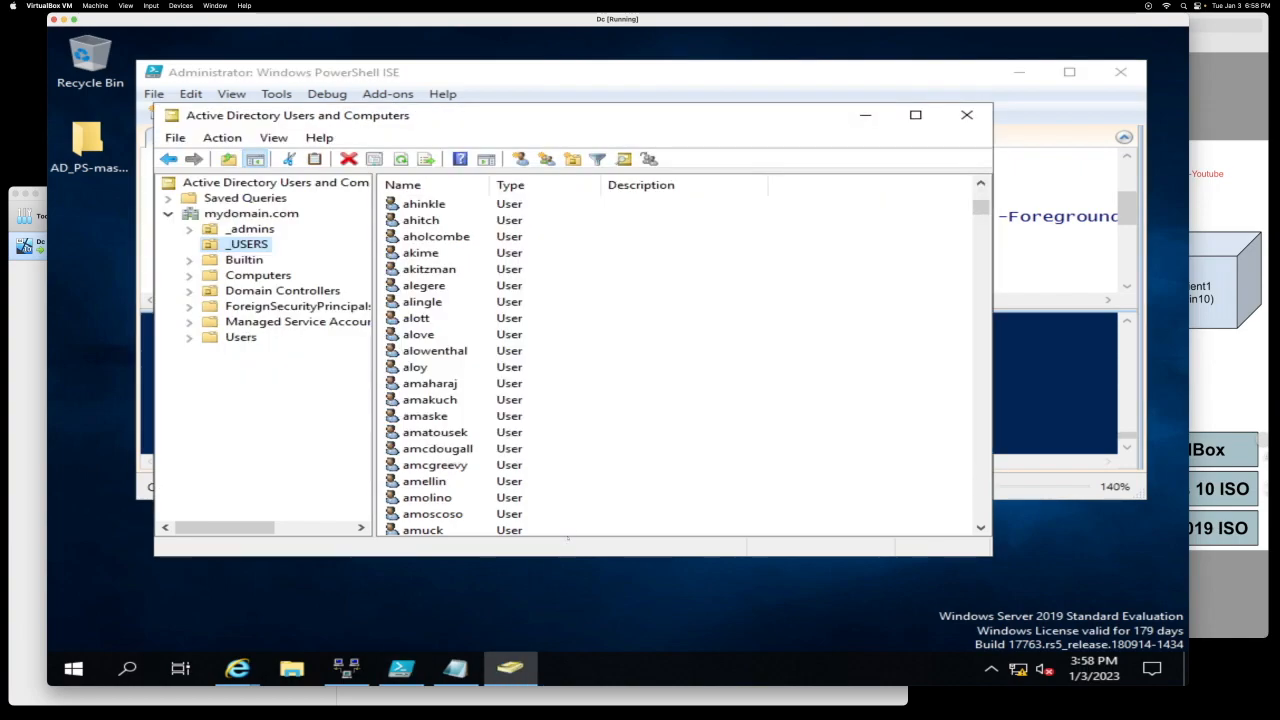
{"action": "scroll", "coordinate": [495, 326], "scroll_direction": "down", "scroll_amount": 10}
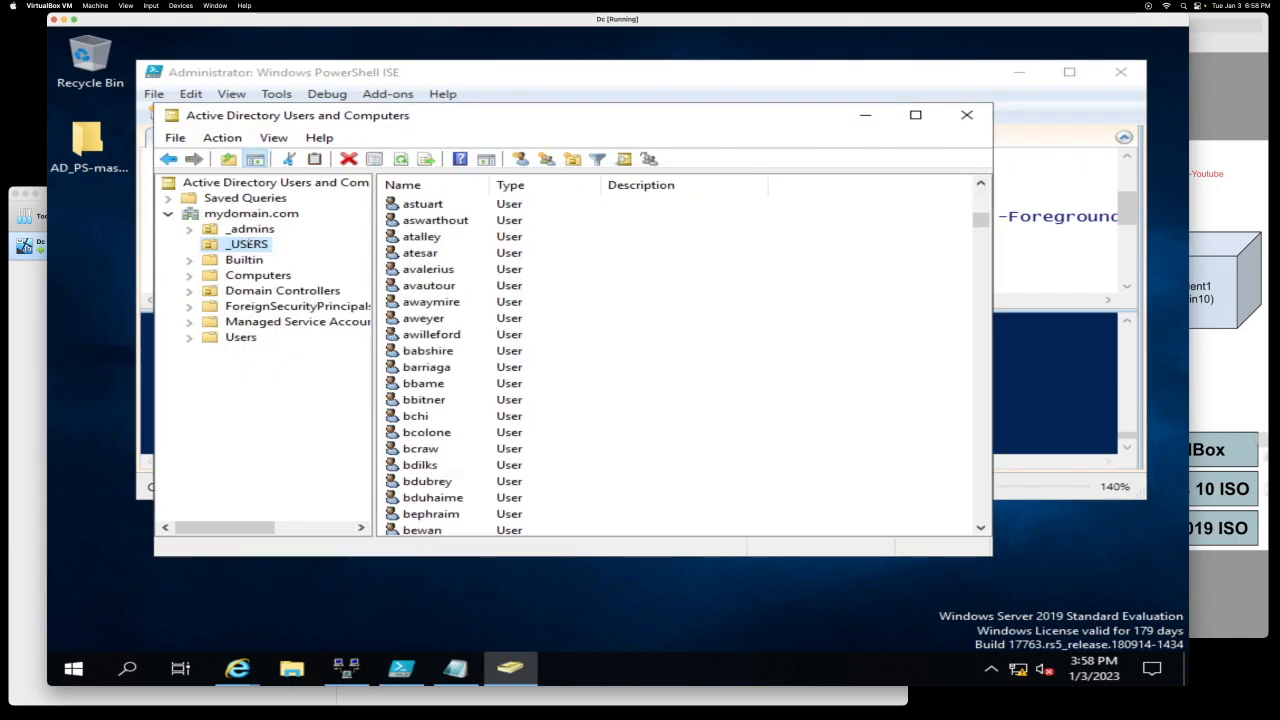
{"action": "right_click", "coordinate": [248, 240]}
{"action": "left_click", "coordinate": [339, 437]}
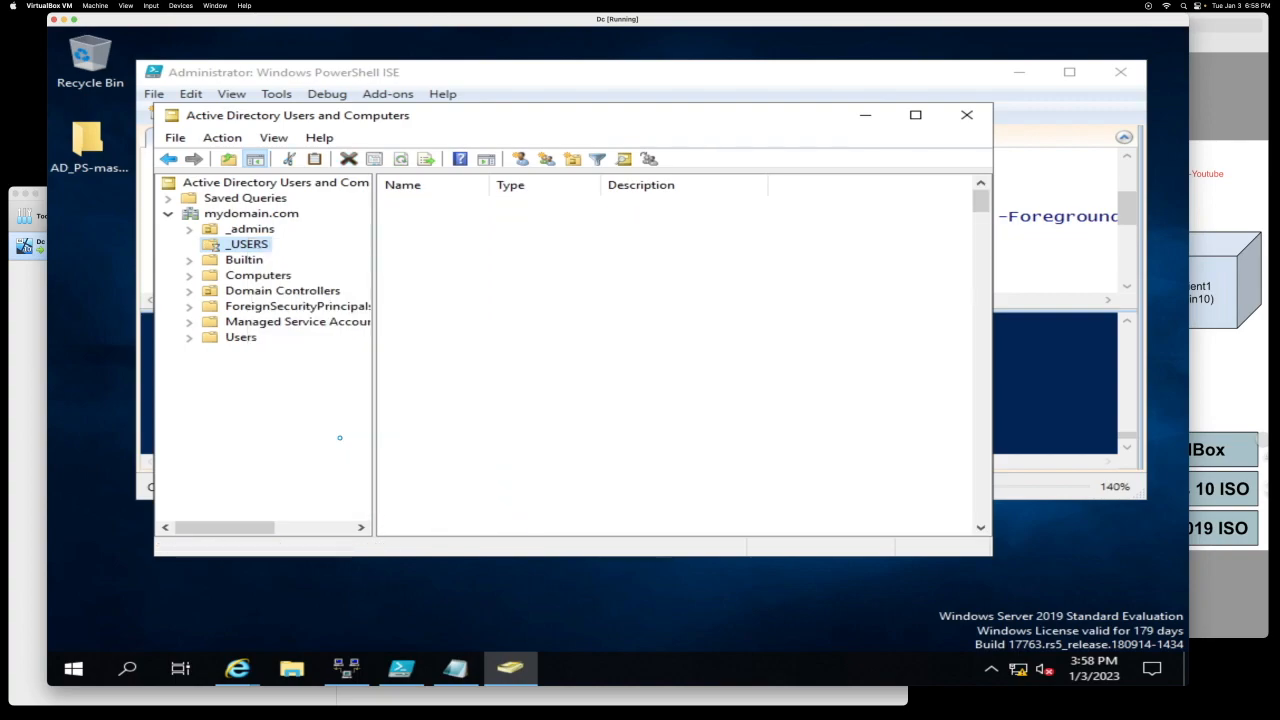
Step: Toggle the Preview network diagram and minimise the Dc VM window
{"action": "left_click", "coordinate": [1206, 187]}
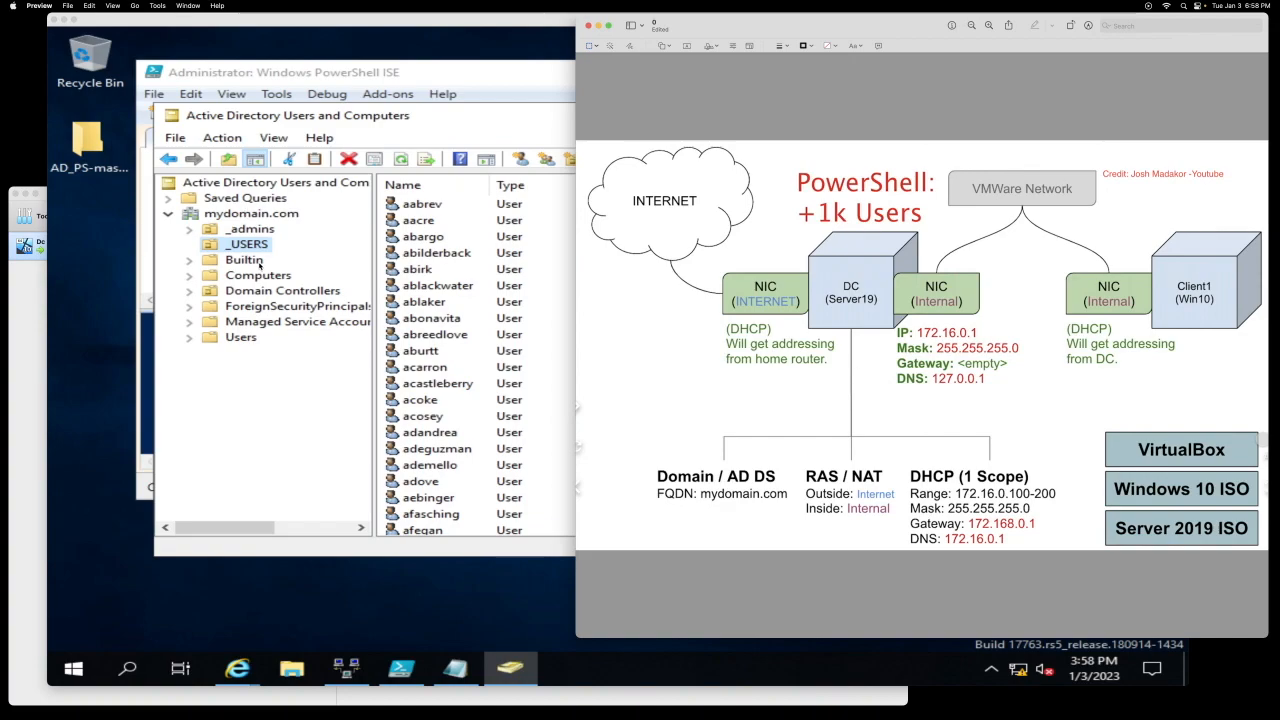
{"action": "left_click", "coordinate": [457, 74]}
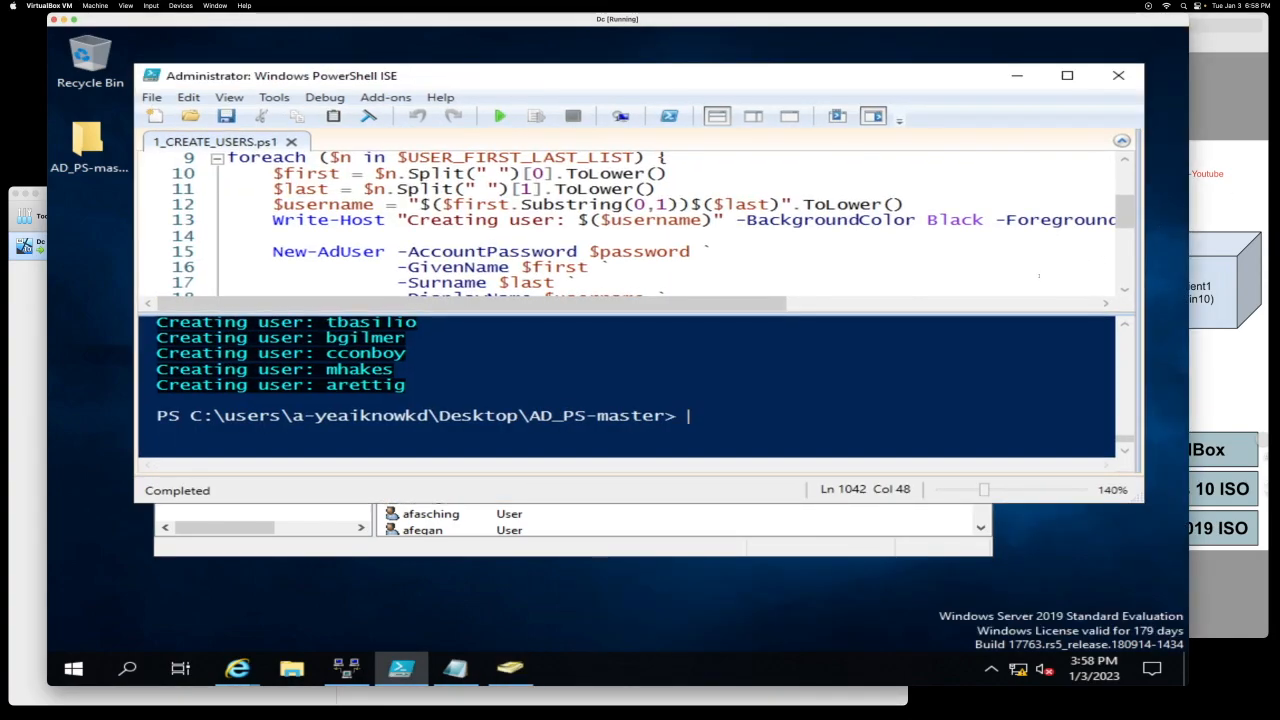
{"action": "left_click", "coordinate": [1215, 85]}
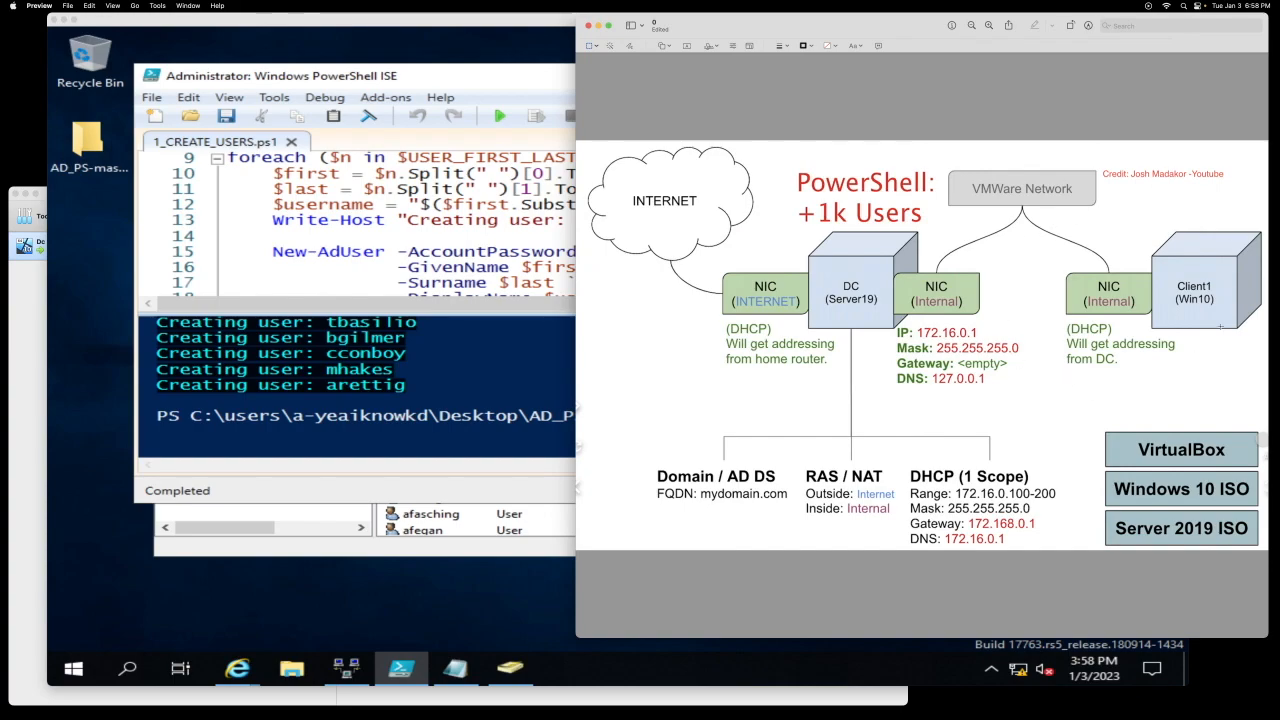
{"action": "left_click", "coordinate": [64, 19]}
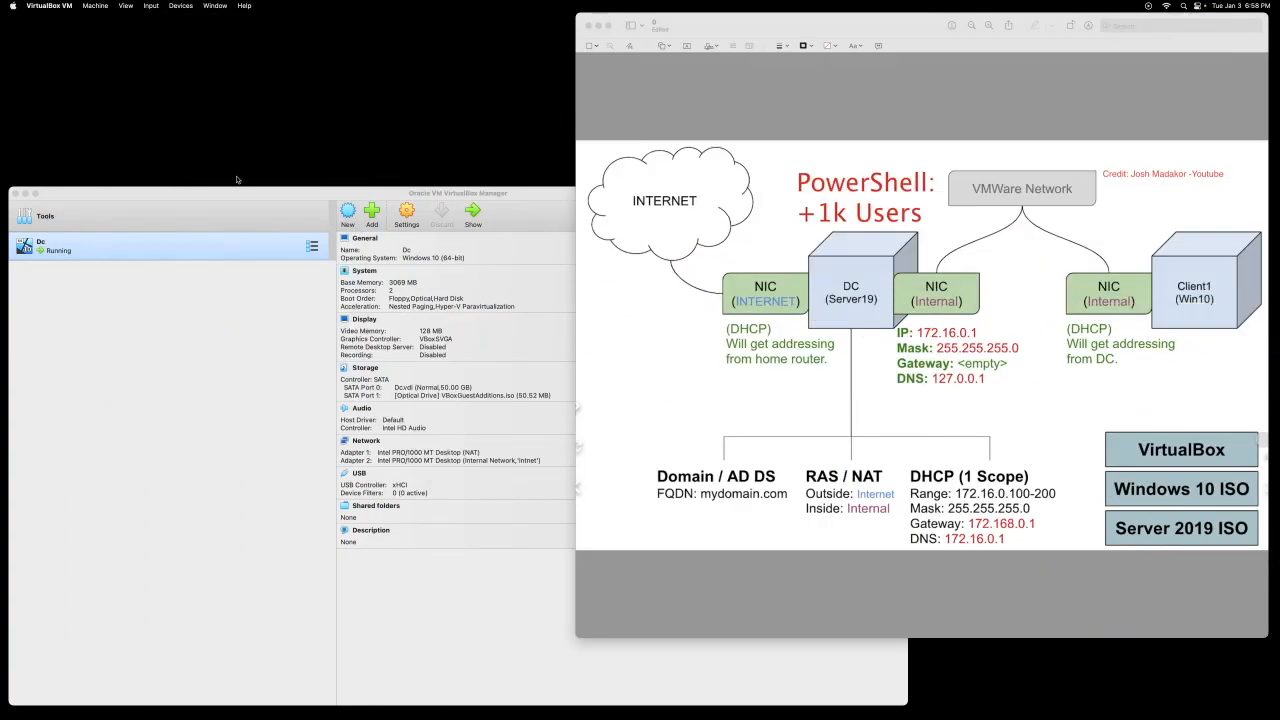
Step: Start a new virtual machine named Client1
{"action": "left_click", "coordinate": [261, 225]}
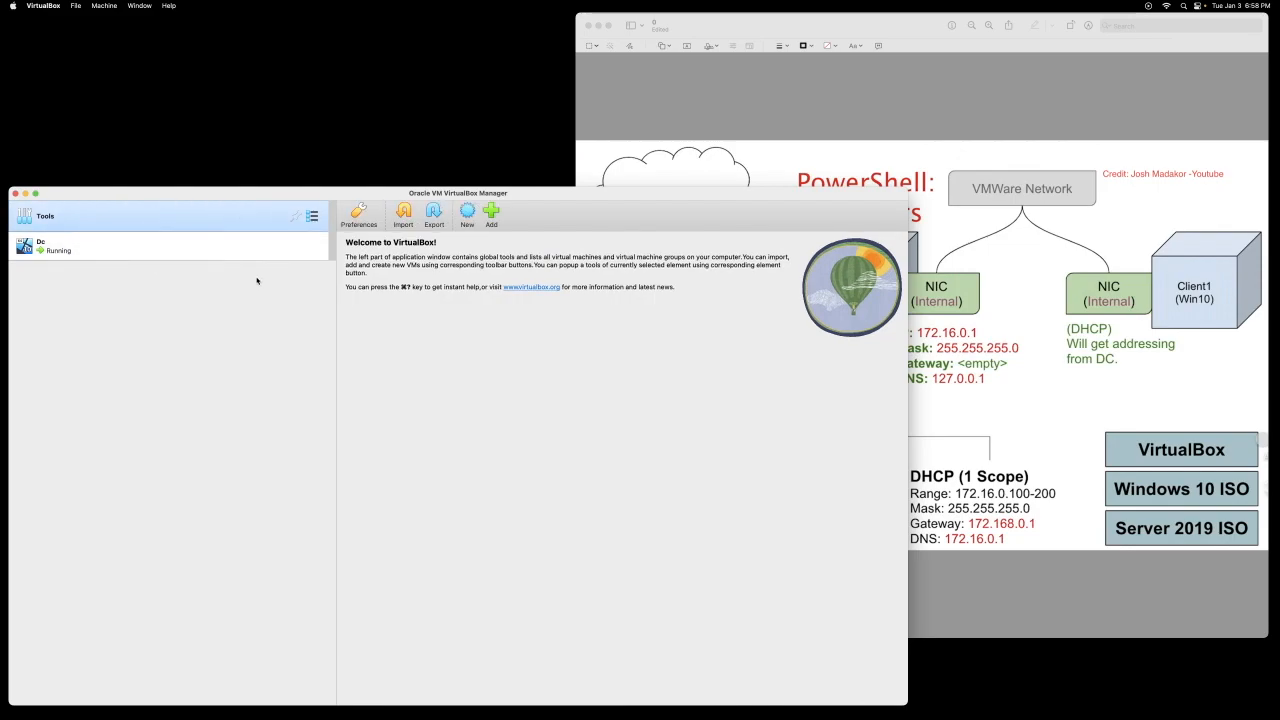
{"action": "left_click", "coordinate": [469, 218]}
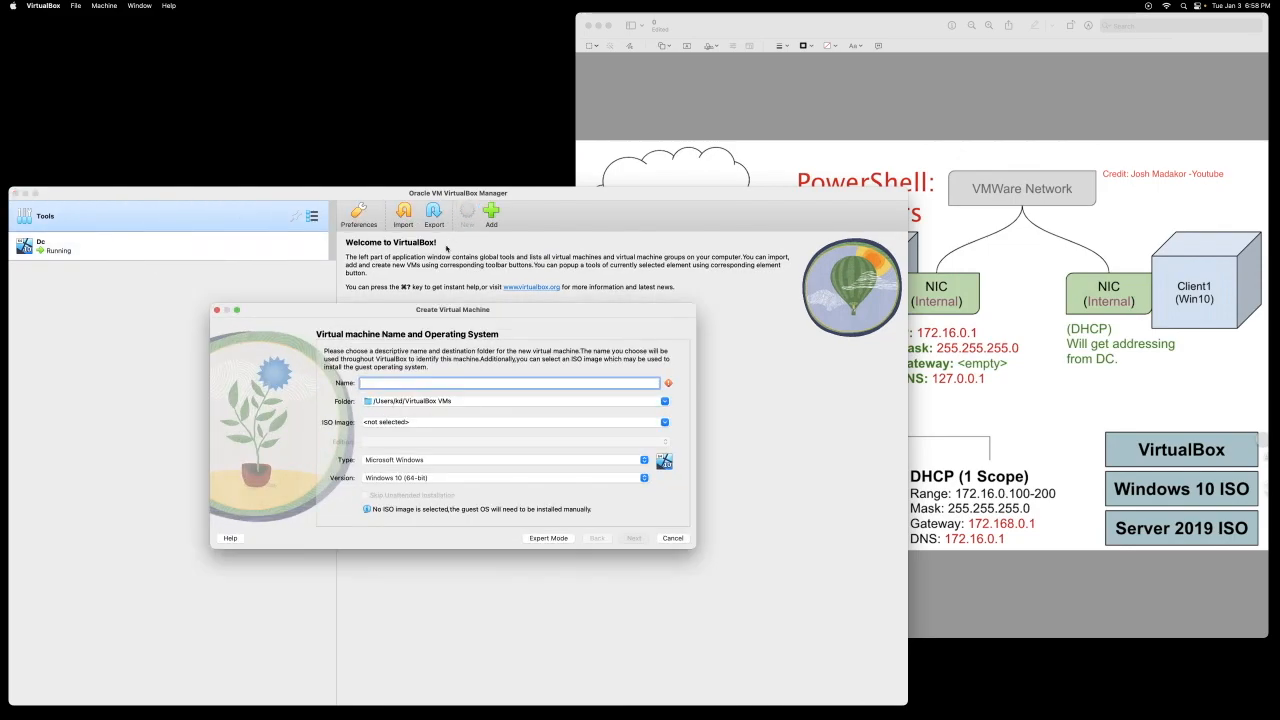
{"action": "type", "text": "CLien"}
{"action": "key", "text": "BackSpace"}
{"action": "key", "text": "BackSpace"}
{"action": "key", "text": "BackSpace"}
{"action": "type", "text": "lient"}
{"action": "left_click", "coordinate": [630, 539]}
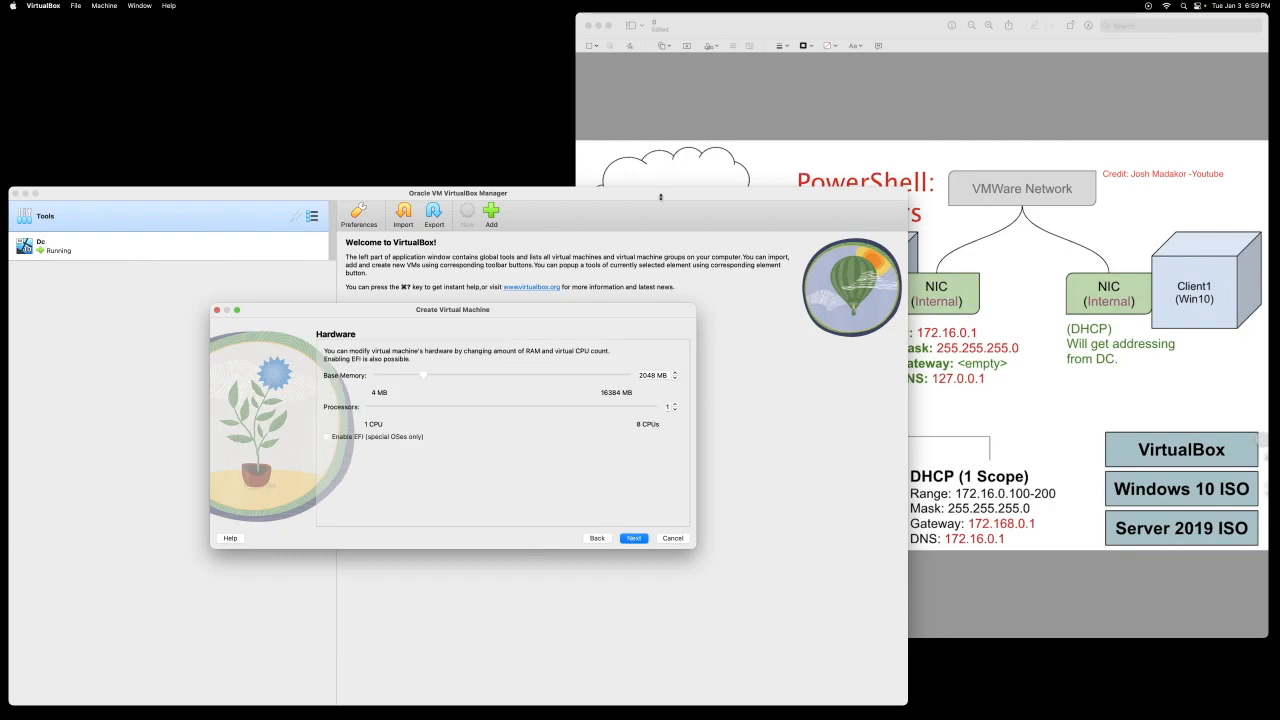
Step: Give Client1 4096 MB base memory, keep the 50 GB disk, and finish creation
{"action": "left_click_drag", "start_coordinate": [660, 197], "coordinate": [765, 127]}
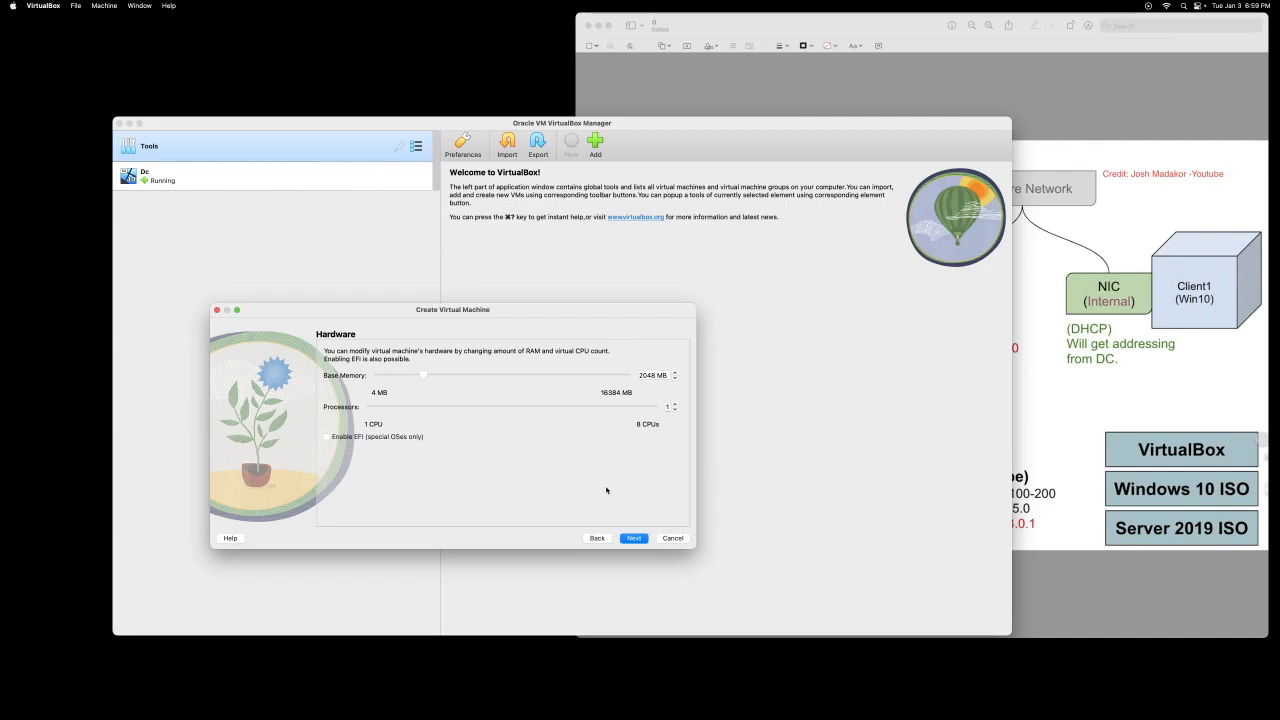
{"action": "left_click", "coordinate": [675, 375]}
{"action": "left_click", "coordinate": [675, 375]}
{"action": "left_click_drag", "start_coordinate": [424, 375], "coordinate": [437, 375]}
{"action": "left_click", "coordinate": [634, 543]}
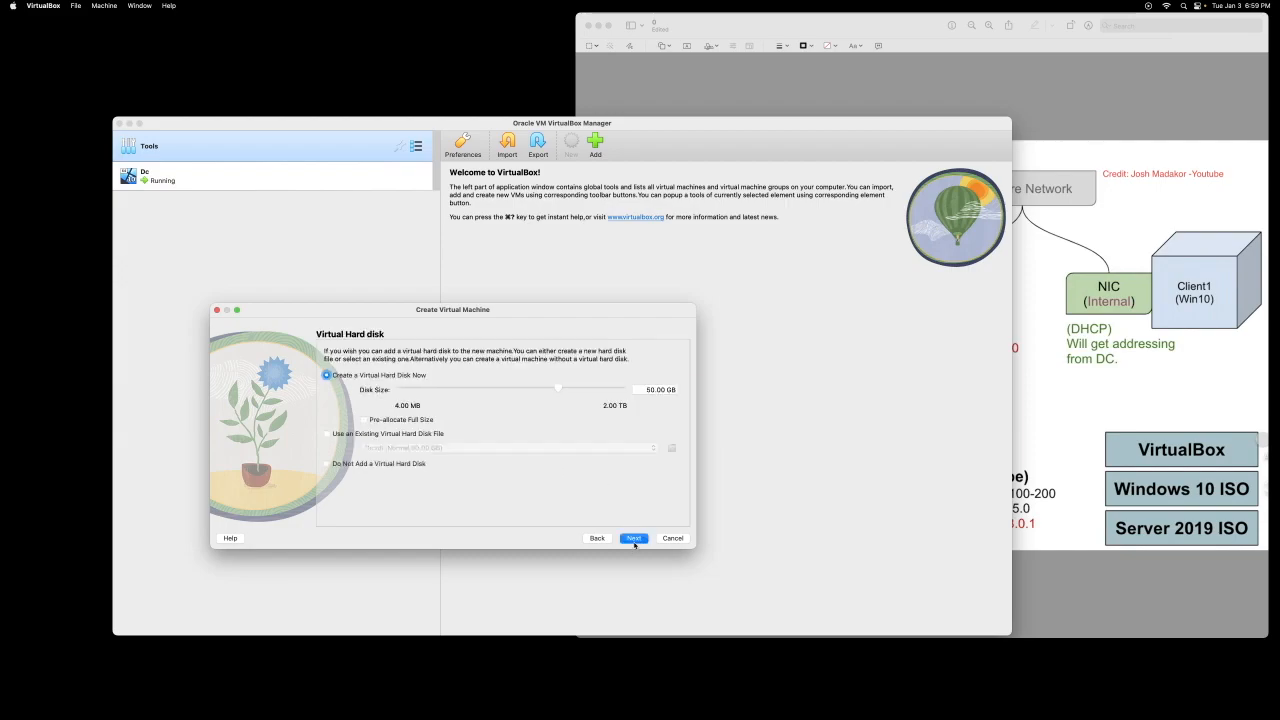
{"action": "left_click", "coordinate": [634, 540]}
{"action": "left_click", "coordinate": [633, 539]}
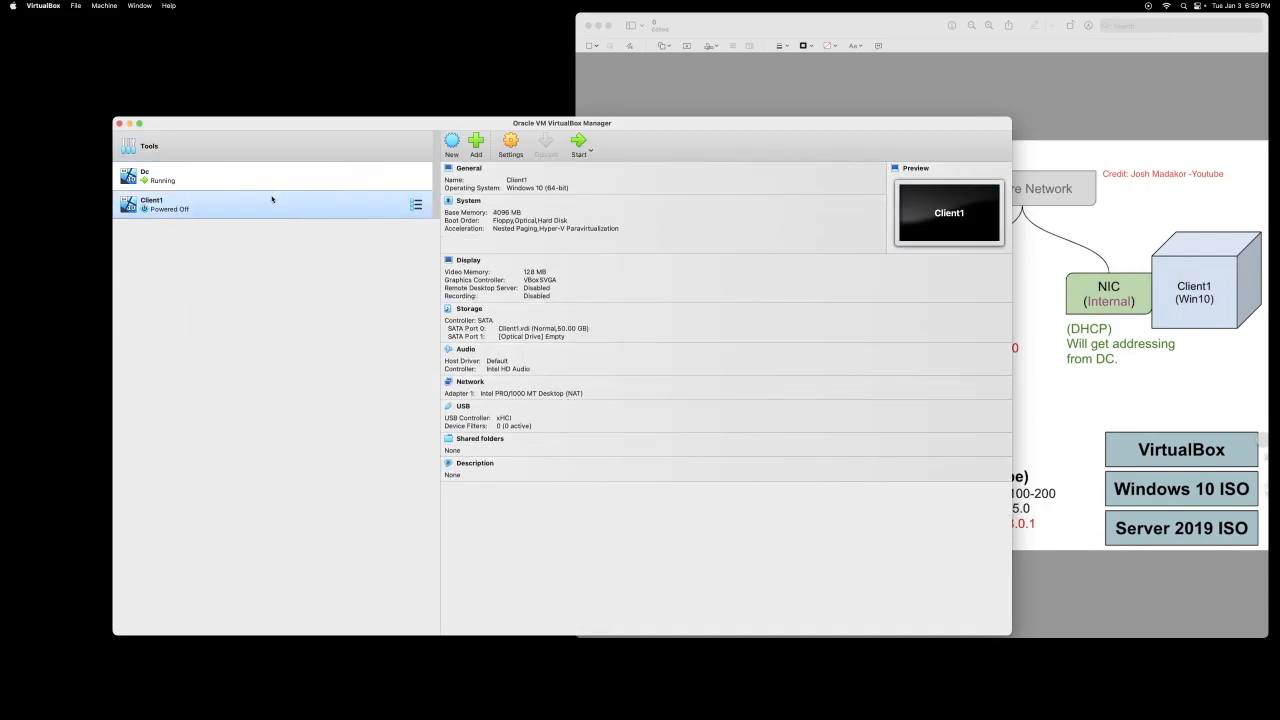
{"action": "left_click", "coordinate": [518, 141]}
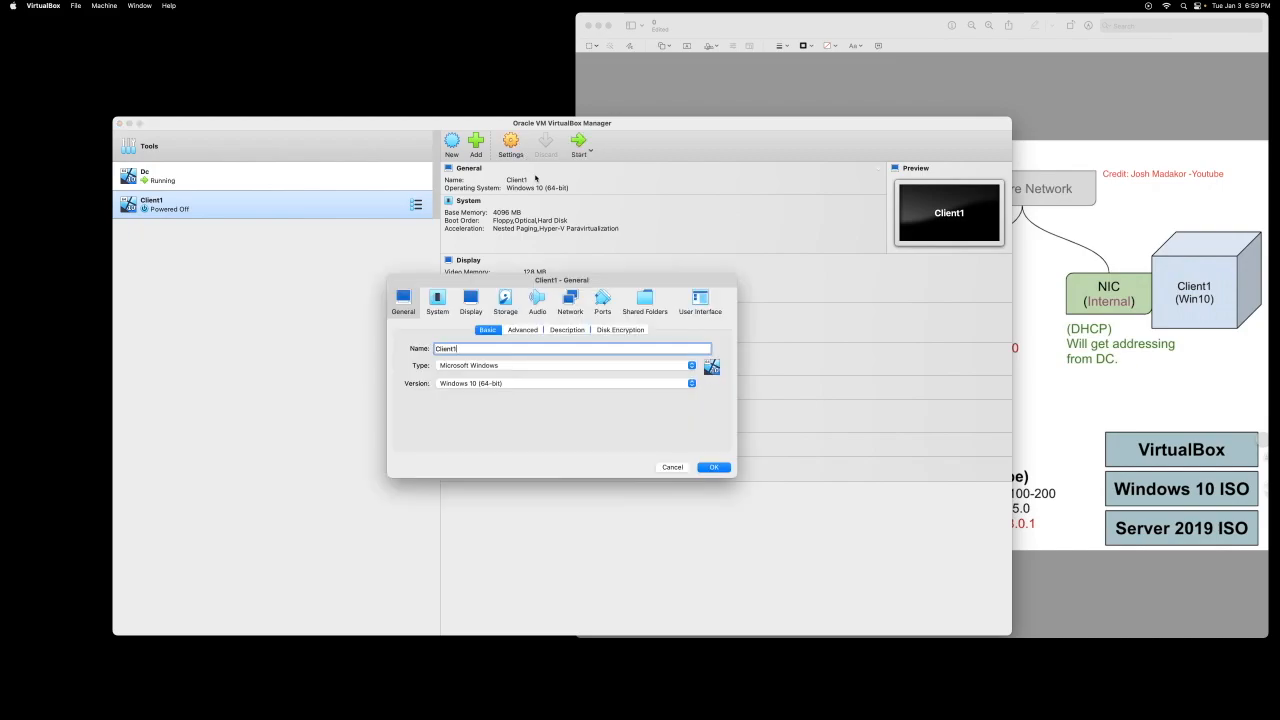
Step: Set Client1's shared clipboard and Drag'n'Drop both to Bidirectional
{"action": "left_click", "coordinate": [537, 330]}
{"action": "left_click", "coordinate": [490, 372]}
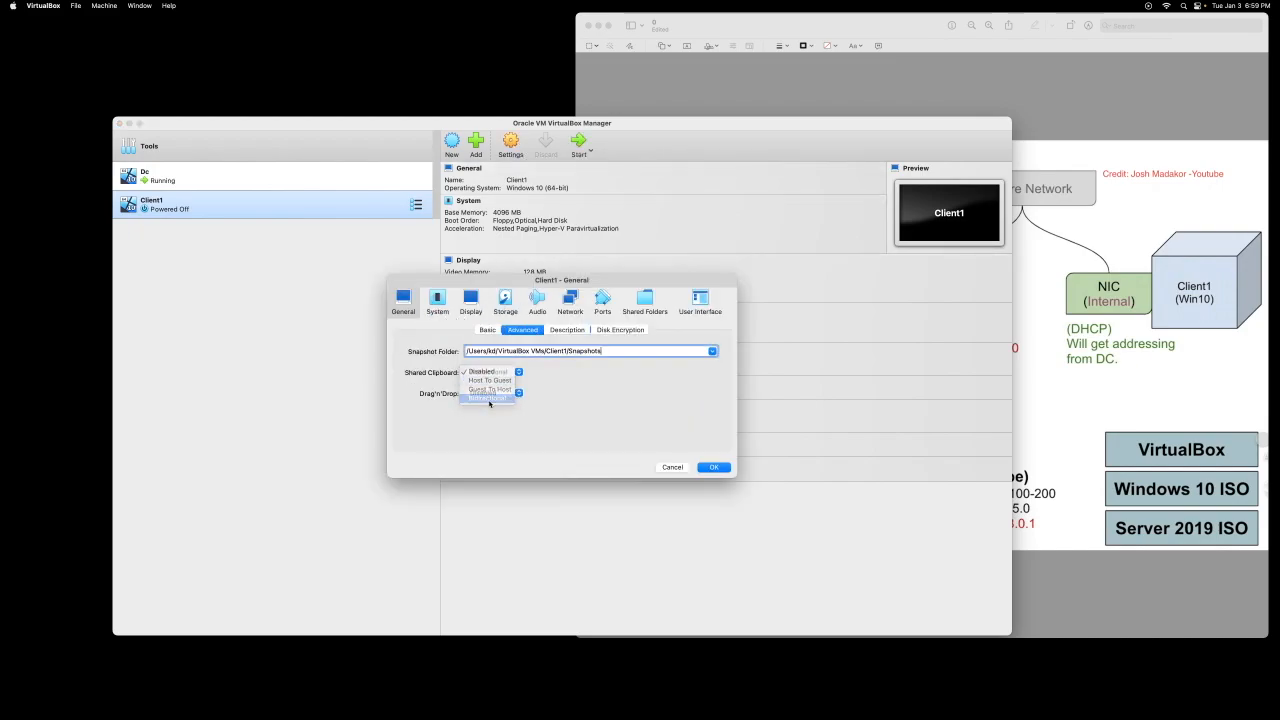
{"action": "left_click", "coordinate": [490, 416]}
{"action": "left_click", "coordinate": [503, 397]}
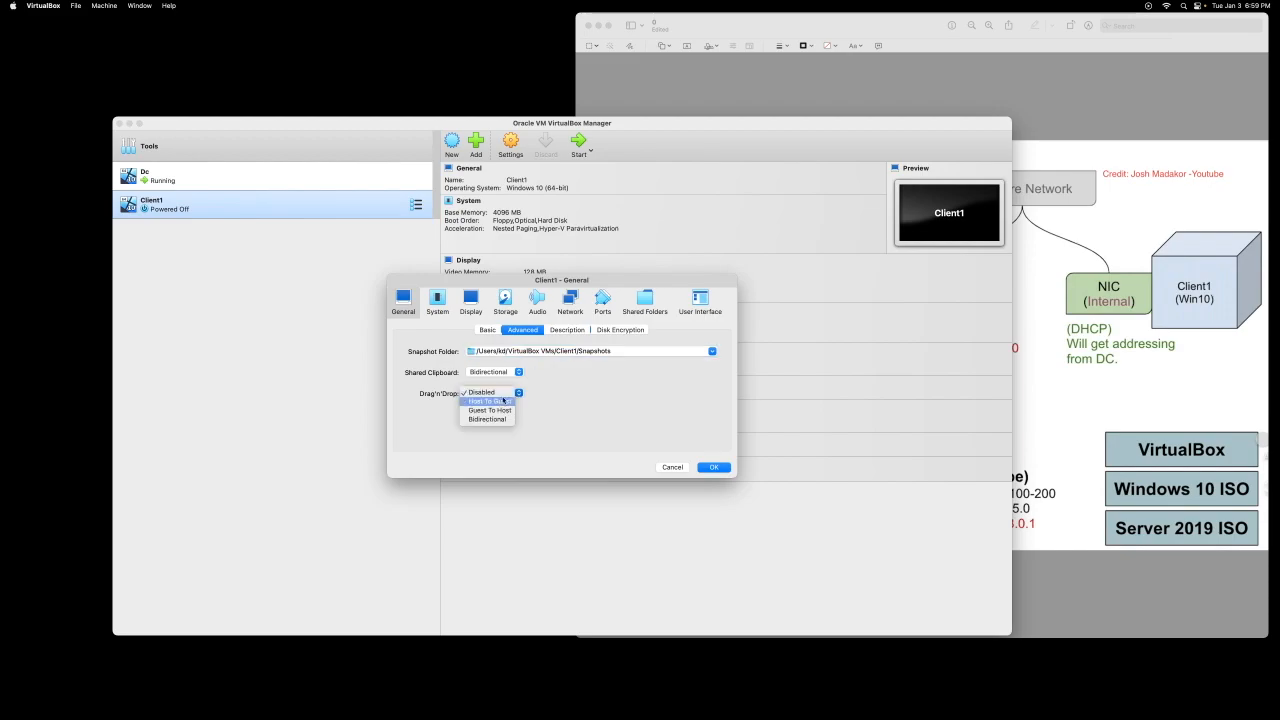
{"action": "left_click", "coordinate": [505, 429]}
{"action": "left_click", "coordinate": [505, 393]}
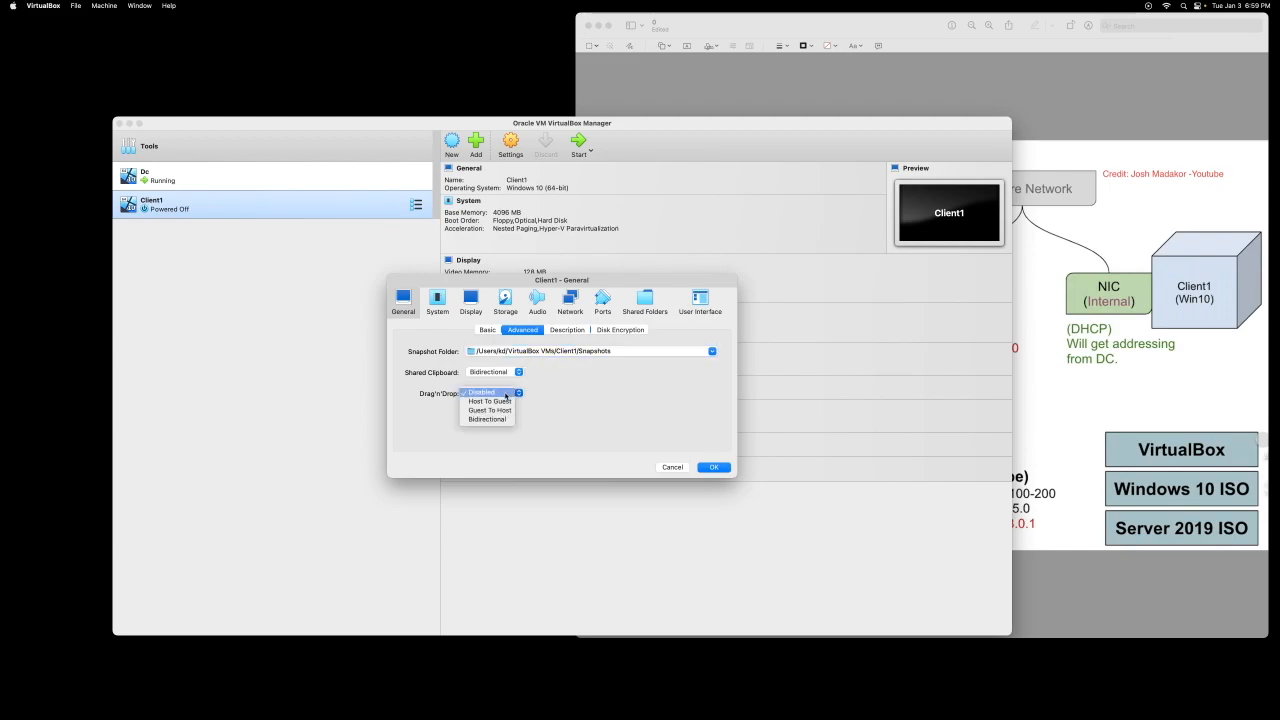
{"action": "left_click", "coordinate": [505, 416]}
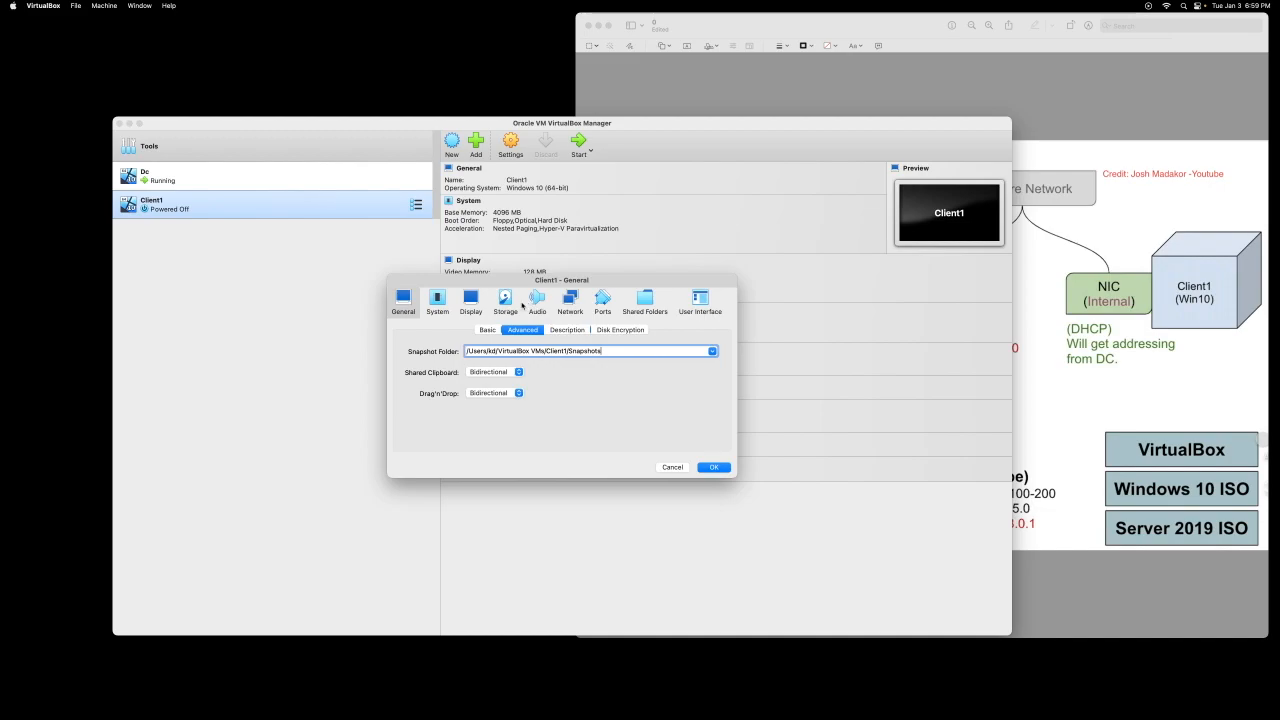
Step: Give Client1 2 processors and save the settings
{"action": "left_click", "coordinate": [437, 300]}
{"action": "left_click", "coordinate": [562, 330]}
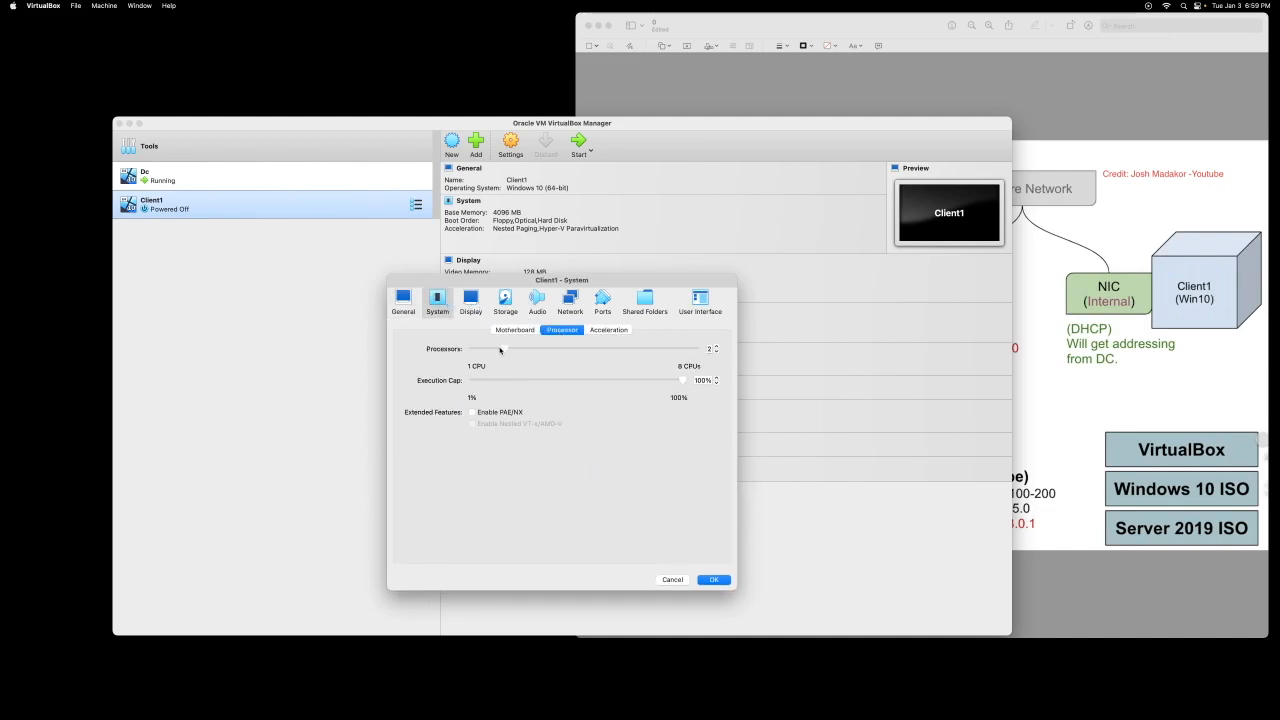
{"action": "left_click", "coordinate": [714, 579]}
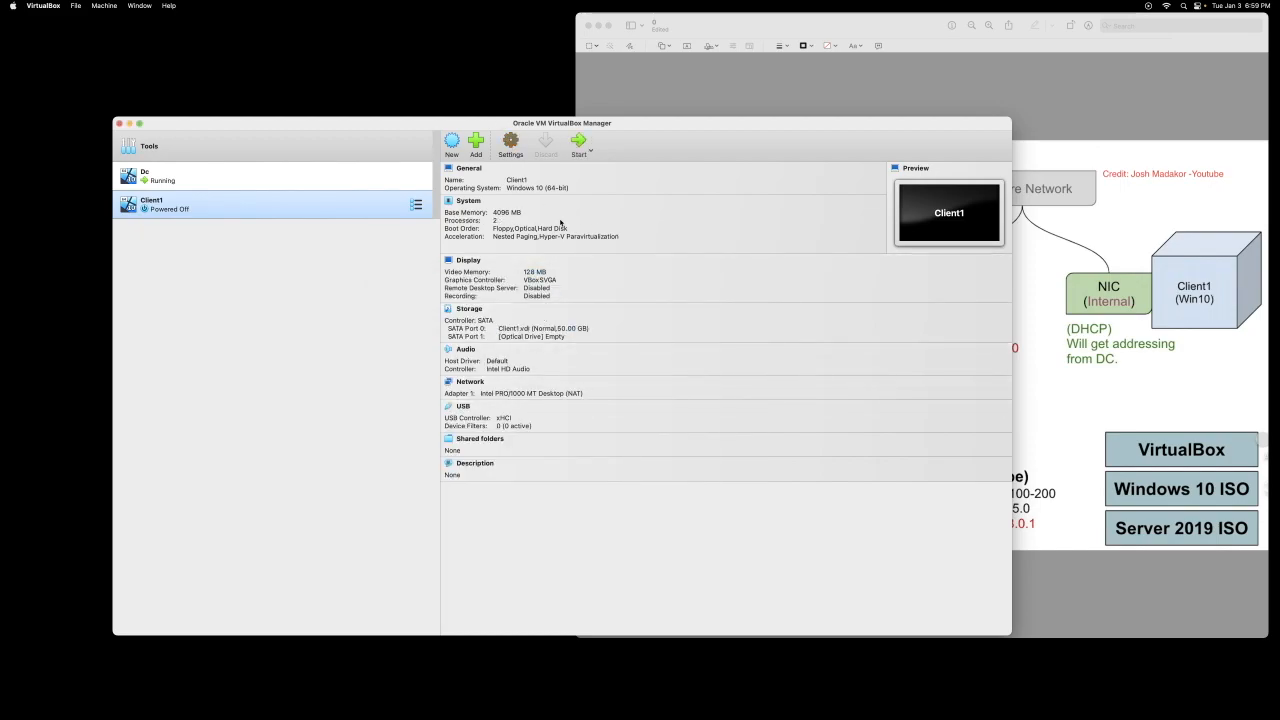
Step: Enable Adapter 2 on the Internal Network 'intnet' and save
{"action": "key", "text": "super+s"}
{"action": "left_click", "coordinate": [571, 300]}
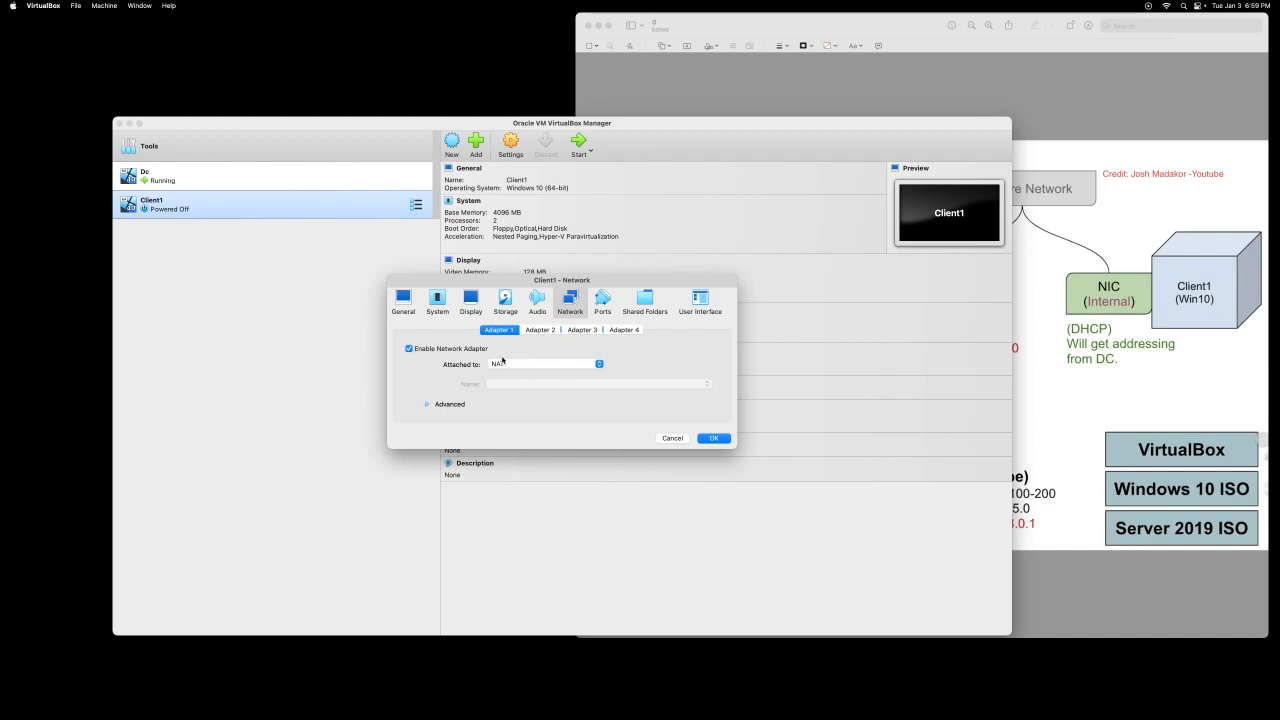
{"action": "left_click", "coordinate": [540, 330]}
{"action": "left_click", "coordinate": [463, 348]}
{"action": "left_click", "coordinate": [540, 364]}
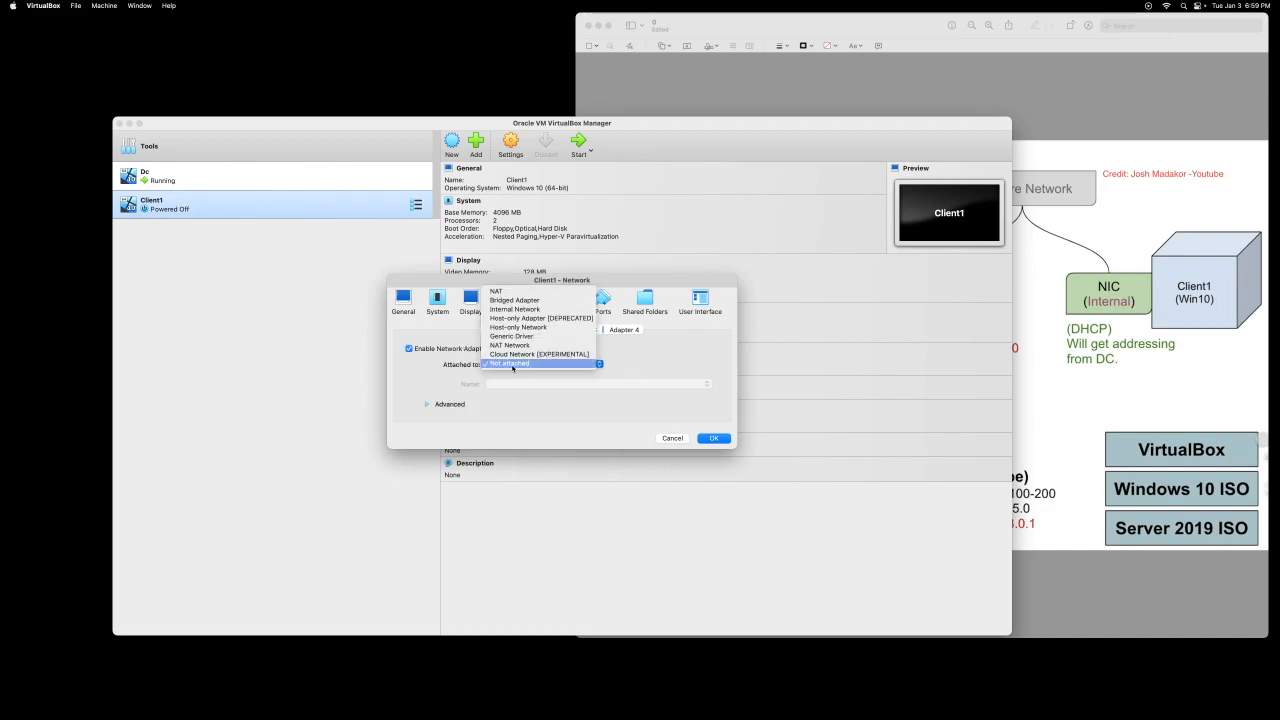
{"action": "left_click", "coordinate": [527, 310]}
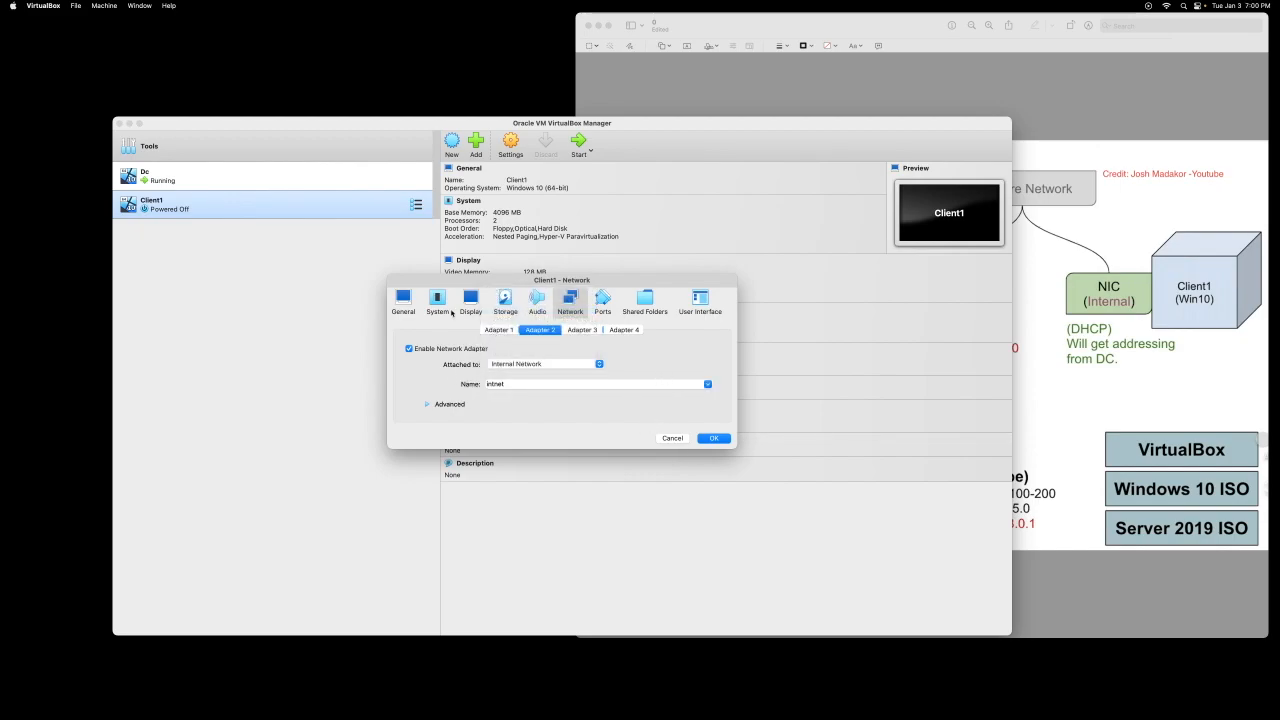
{"action": "left_click", "coordinate": [715, 439]}
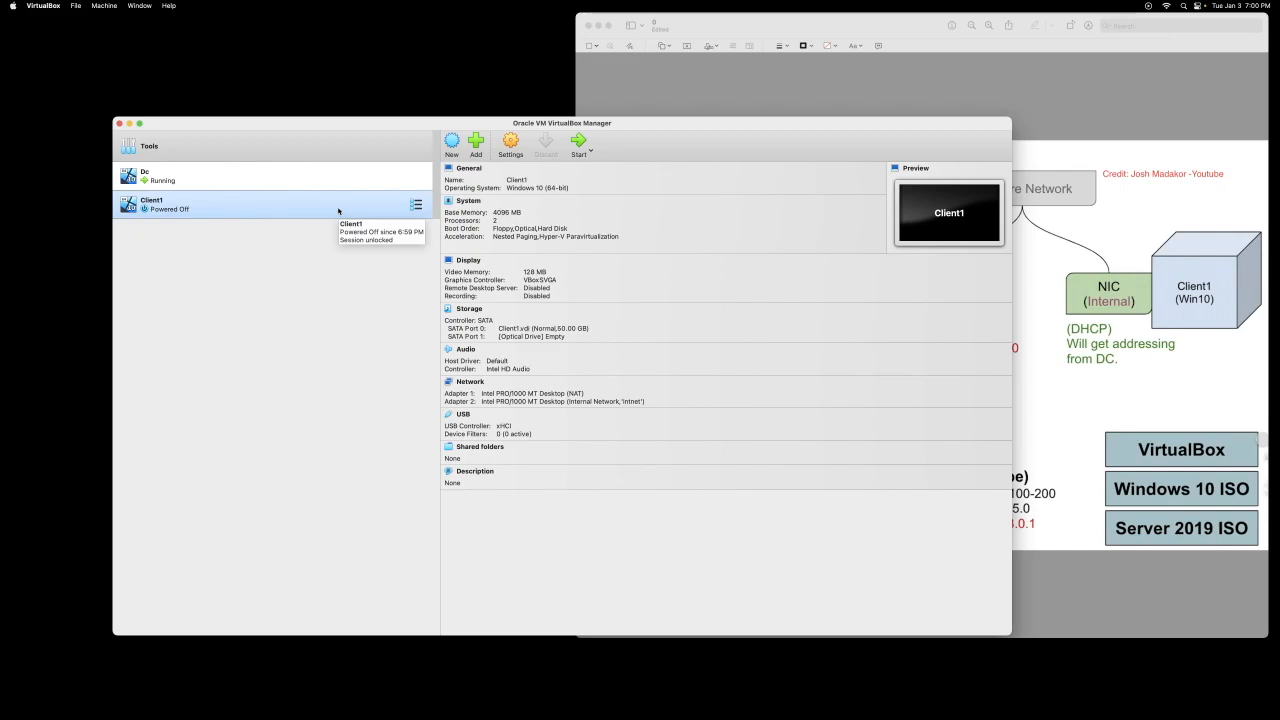
Step: Power on Client1 and arrange the windows so its boot dialog is visible
{"action": "left_click", "coordinate": [577, 147]}
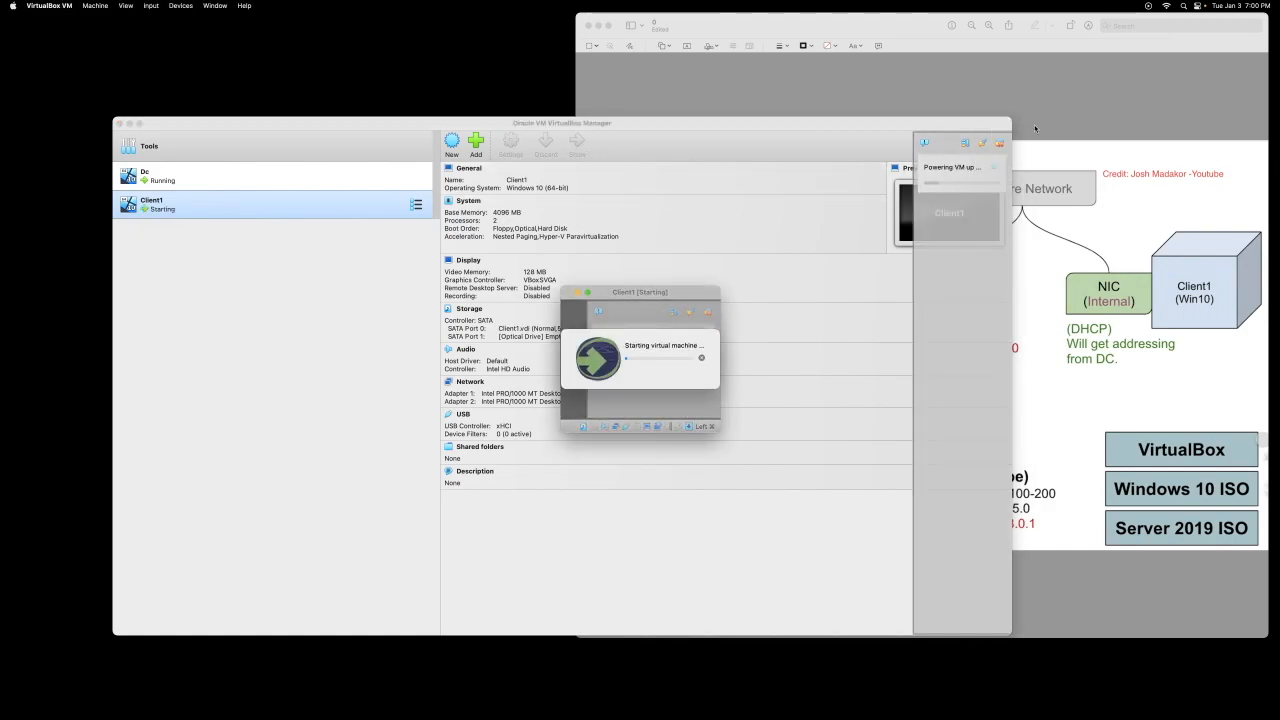
{"action": "left_click", "coordinate": [1002, 150]}
{"action": "left_click_drag", "start_coordinate": [938, 125], "coordinate": [964, 383]}
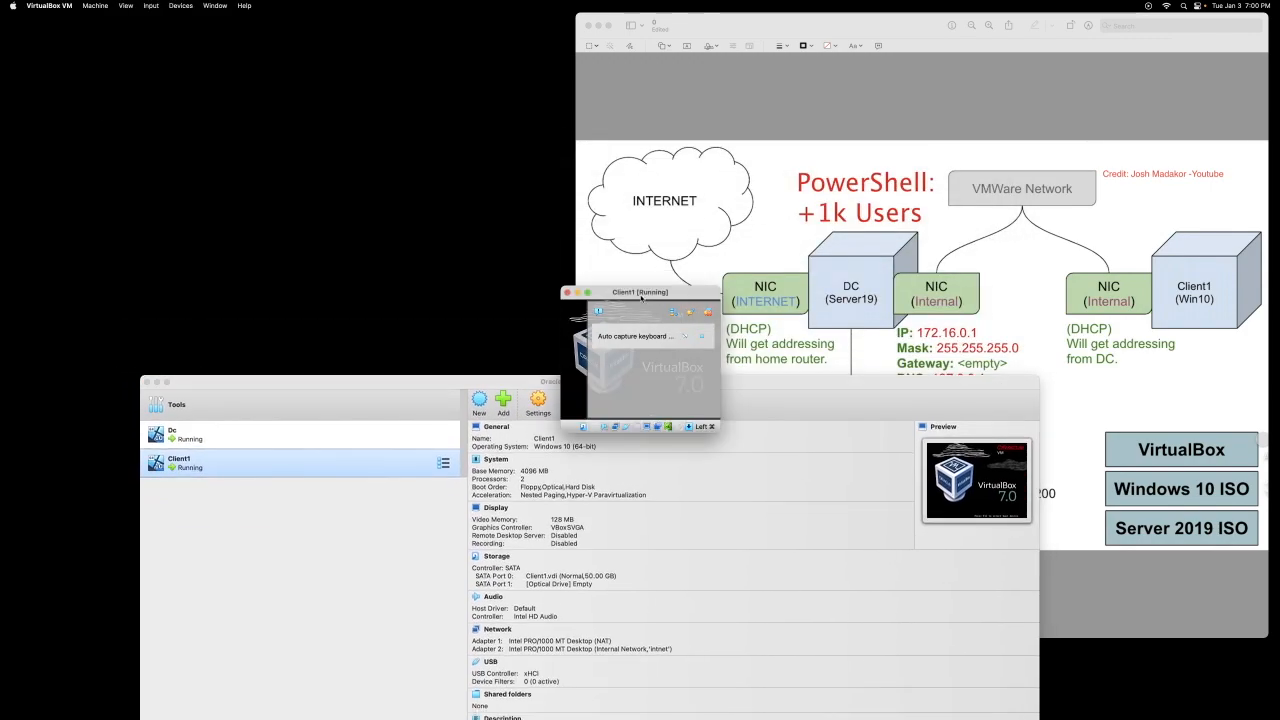
{"action": "left_click_drag", "start_coordinate": [655, 294], "coordinate": [675, 168]}
Step: Mount Win10_22H2_English_x64.iso as the boot disc and retry booting
{"action": "left_click", "coordinate": [762, 248]}
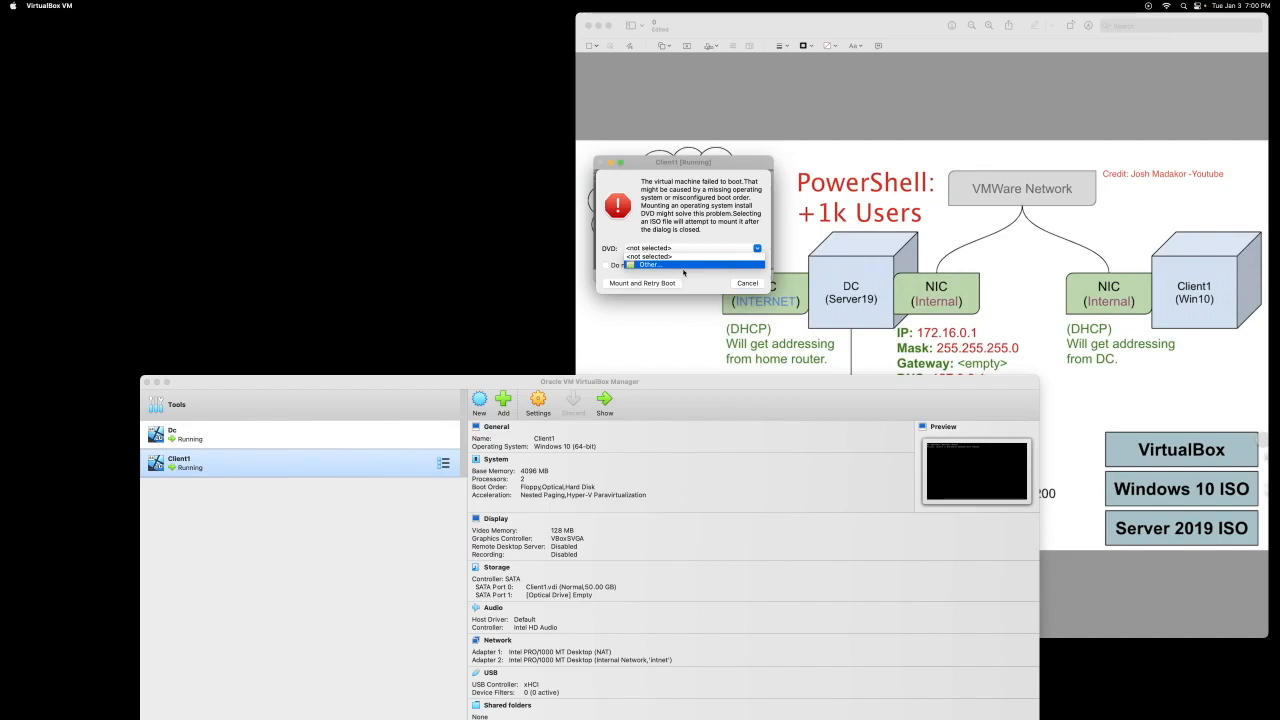
{"action": "left_click", "coordinate": [684, 265]}
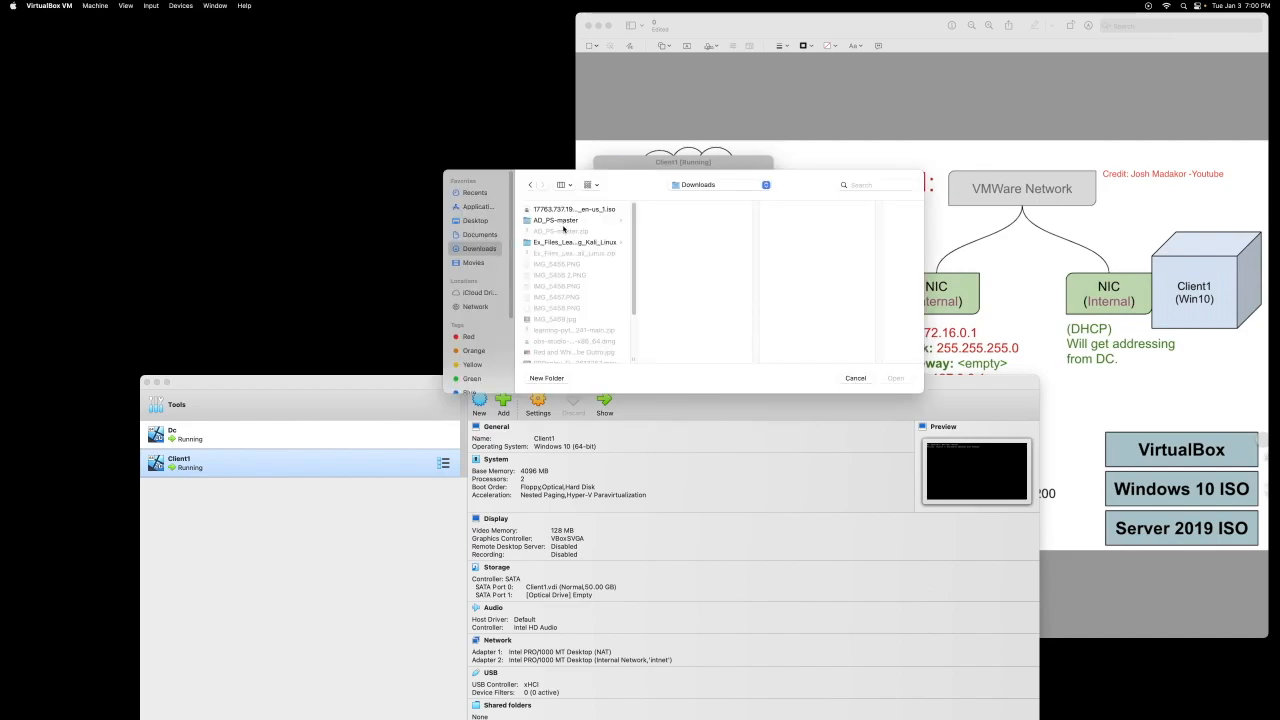
{"action": "scroll", "coordinate": [579, 293], "scroll_direction": "down", "scroll_amount": 3}
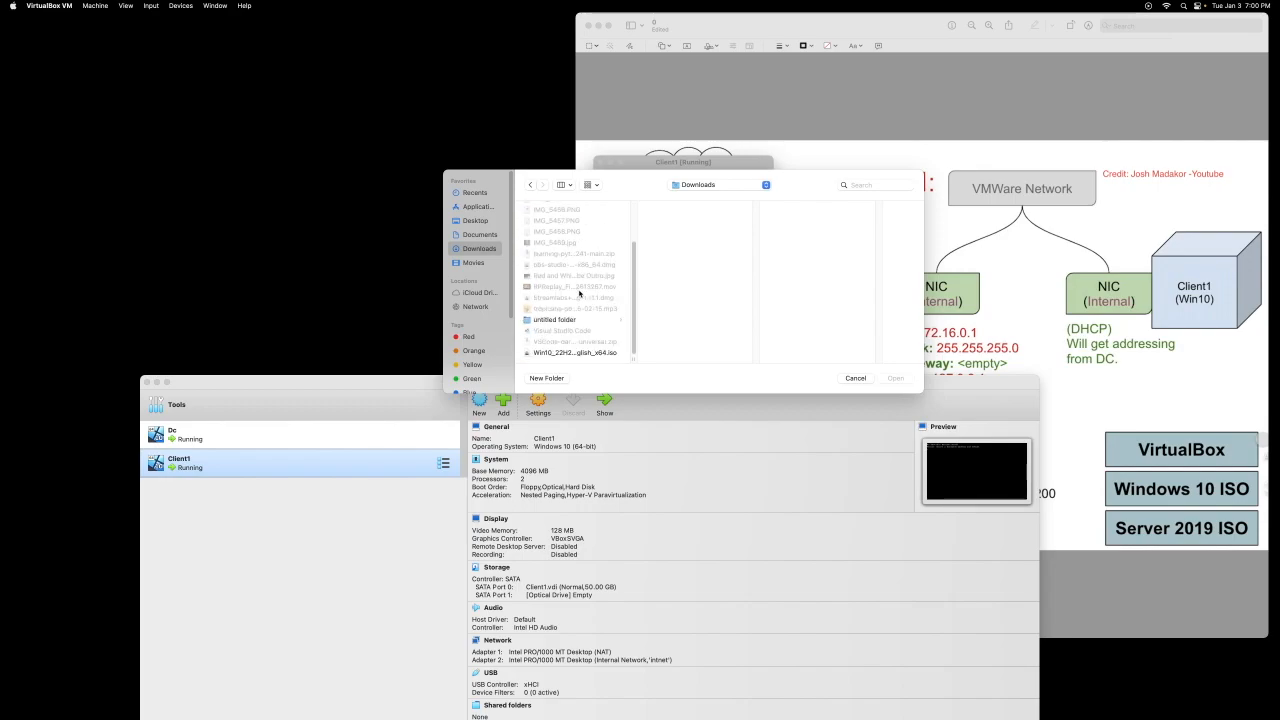
{"action": "left_click", "coordinate": [573, 352]}
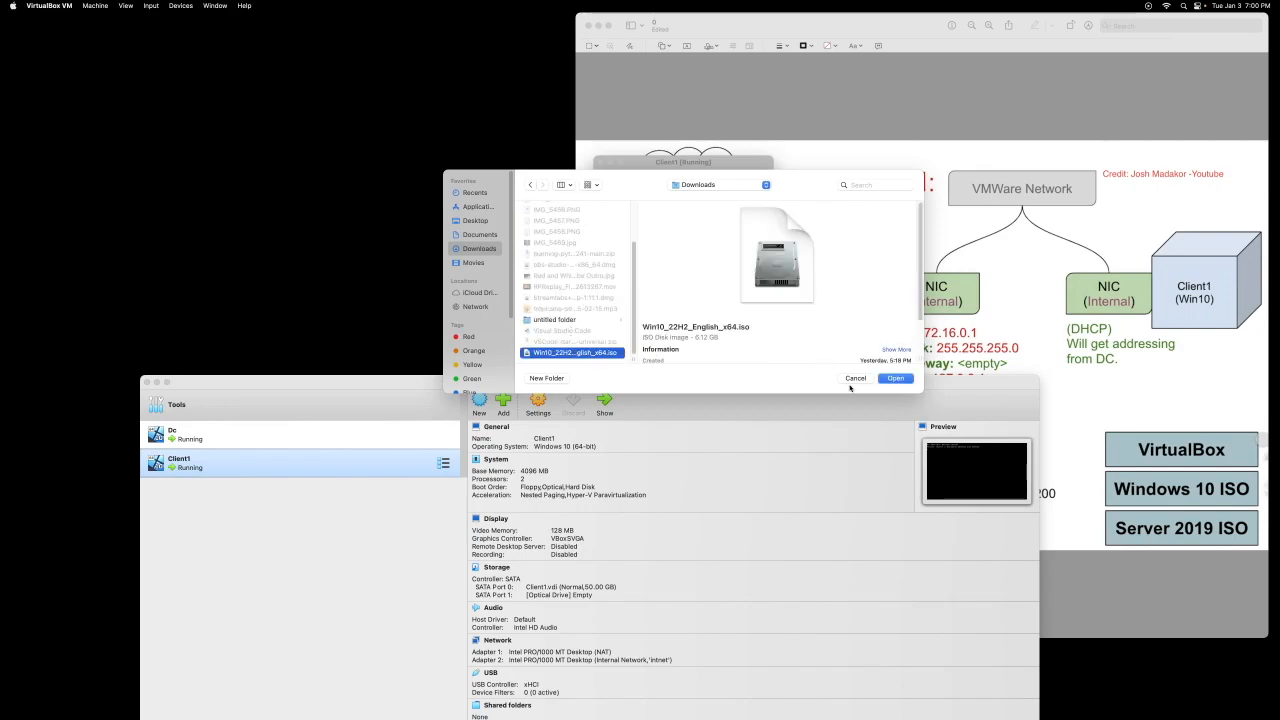
{"action": "left_click", "coordinate": [891, 379]}
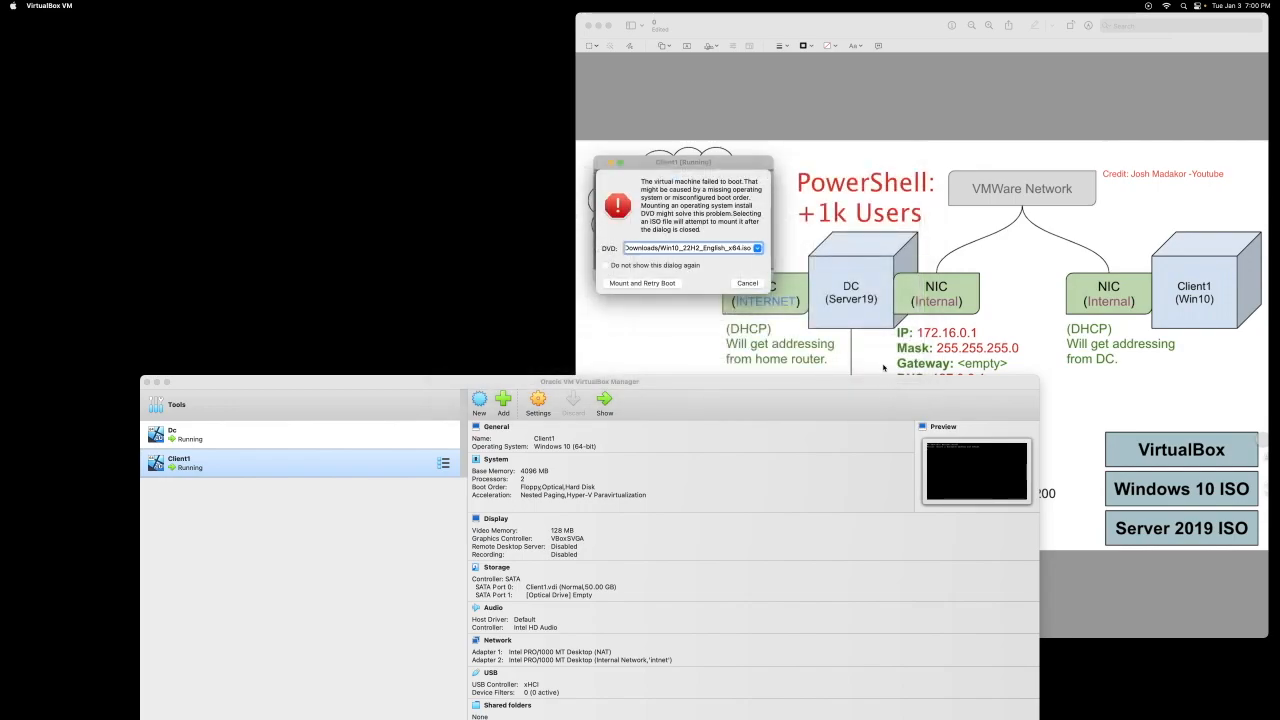
{"action": "left_click", "coordinate": [662, 282]}
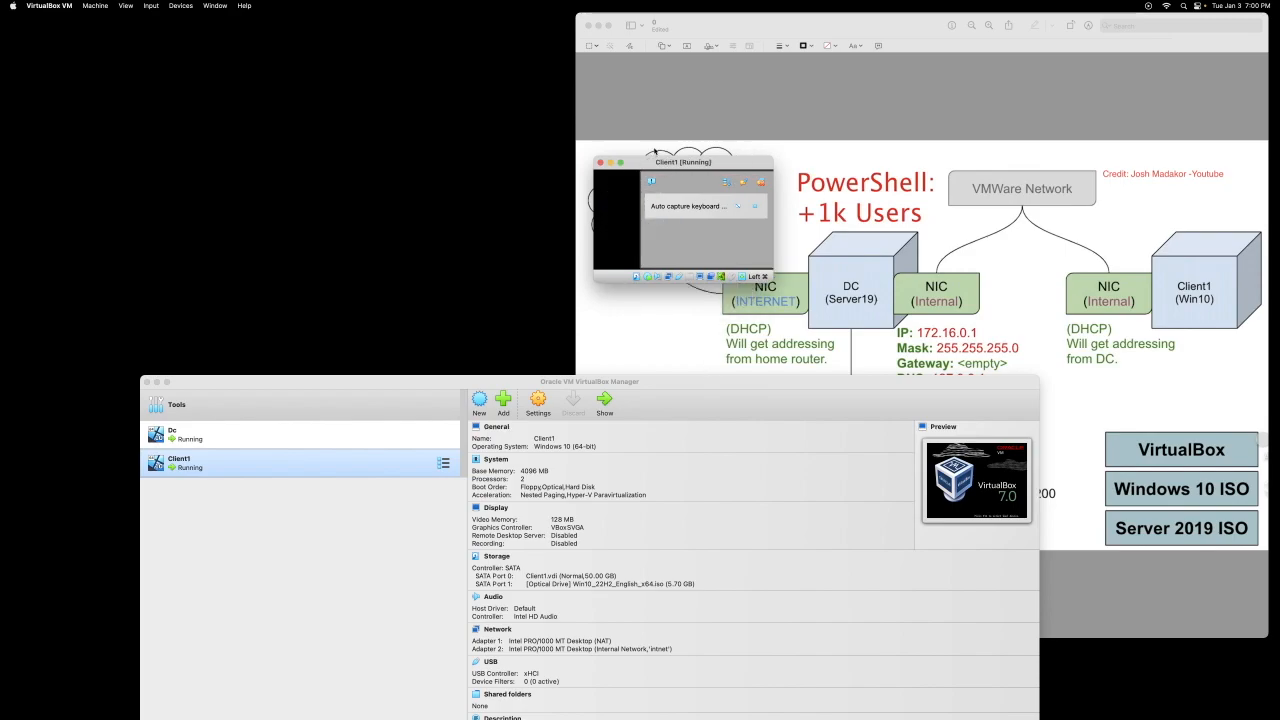
Step: Switch Client1's display to Scaled Mode, enlarge its window and dismiss the mouse integration notice
{"action": "left_click_drag", "start_coordinate": [673, 166], "coordinate": [507, 89]}
{"action": "left_click", "coordinate": [66, 5]}
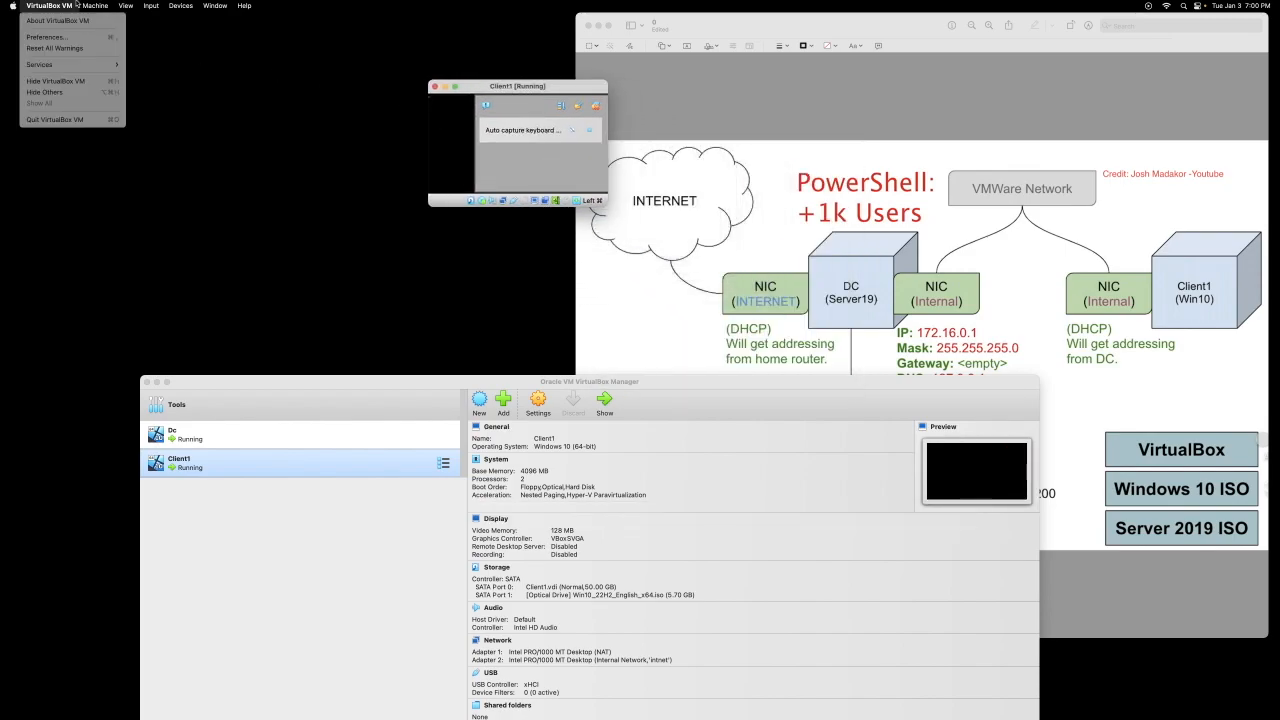
{"action": "mouse_move", "coordinate": [126, 6]}
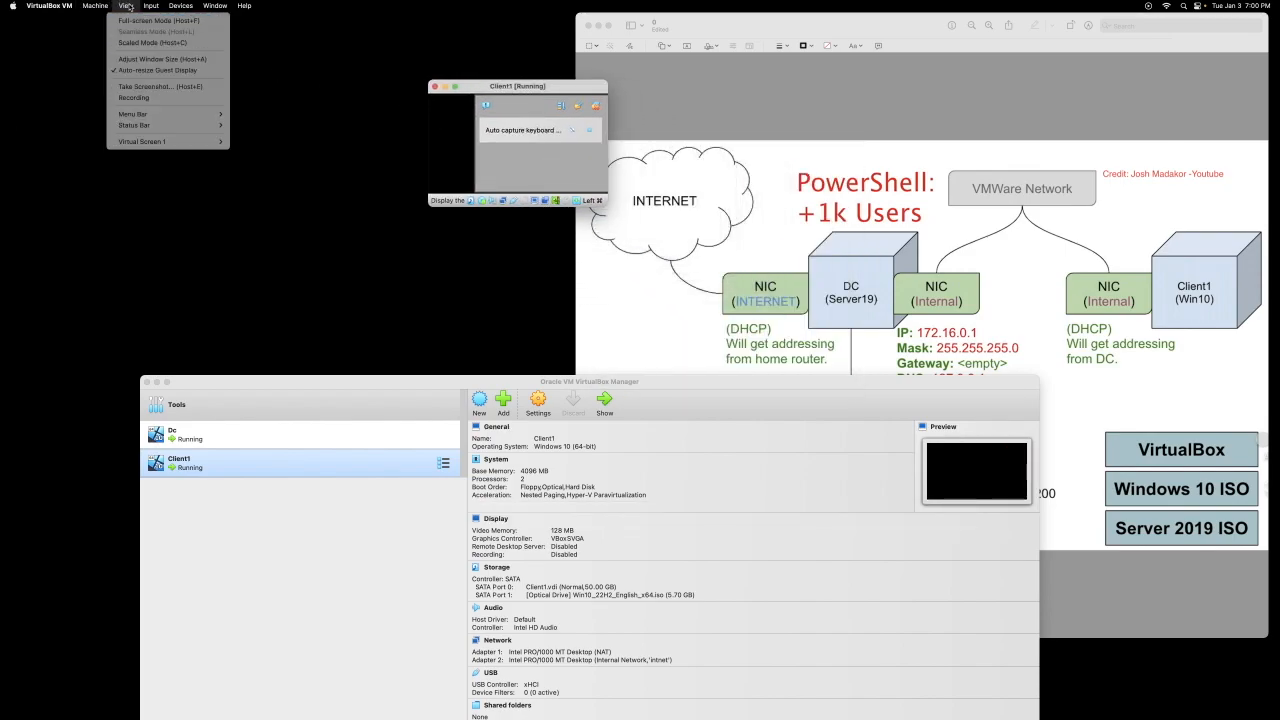
{"action": "left_click", "coordinate": [137, 43]}
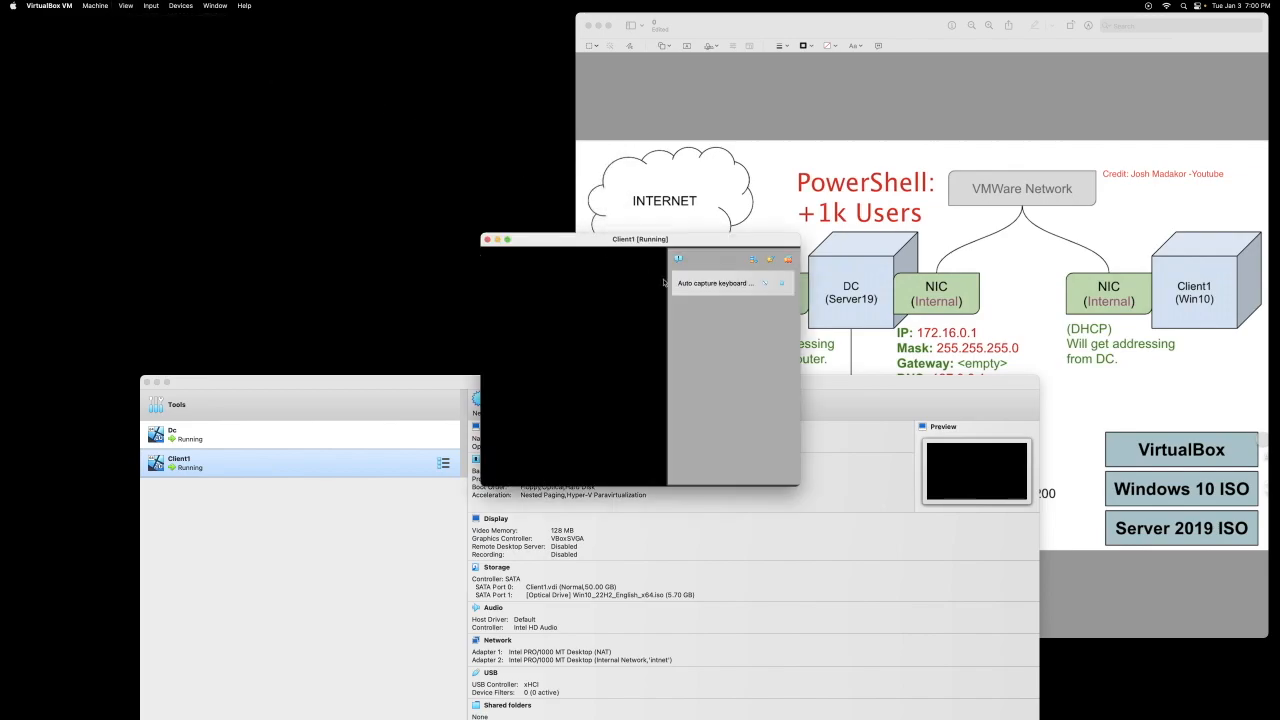
{"action": "left_click_drag", "start_coordinate": [642, 240], "coordinate": [521, 117]}
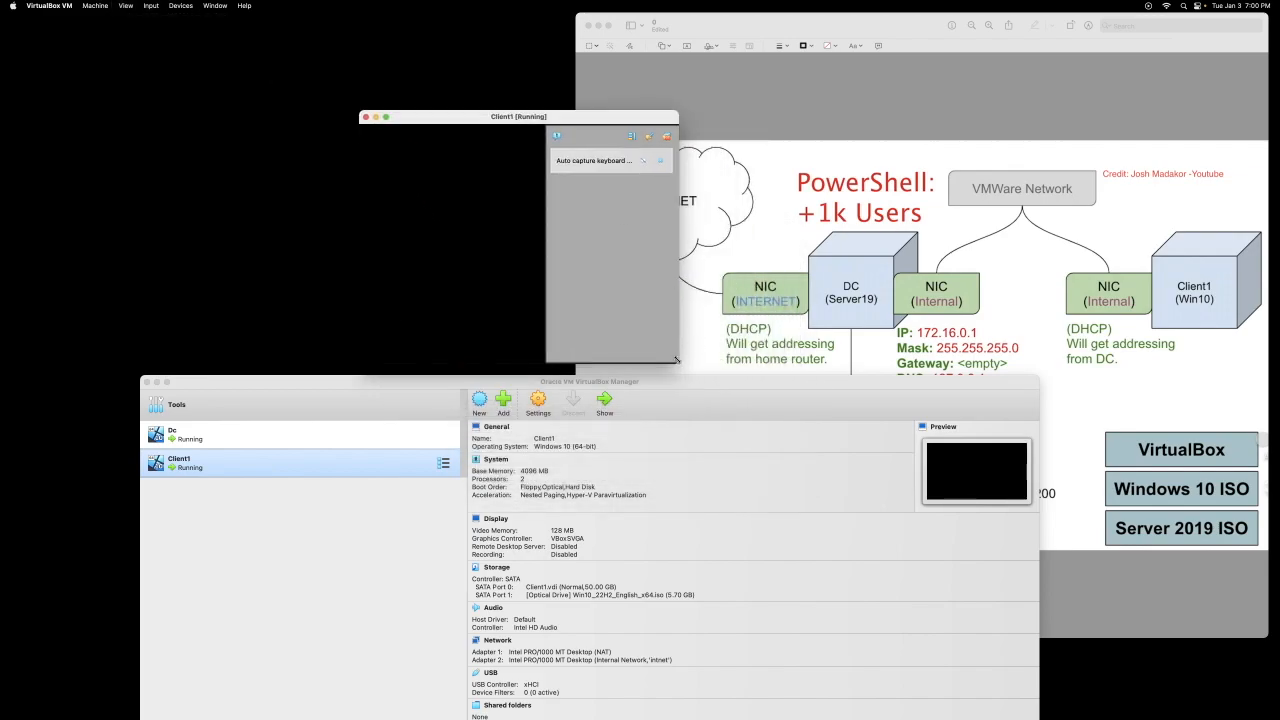
{"action": "left_click_drag", "start_coordinate": [676, 361], "coordinate": [1015, 455]}
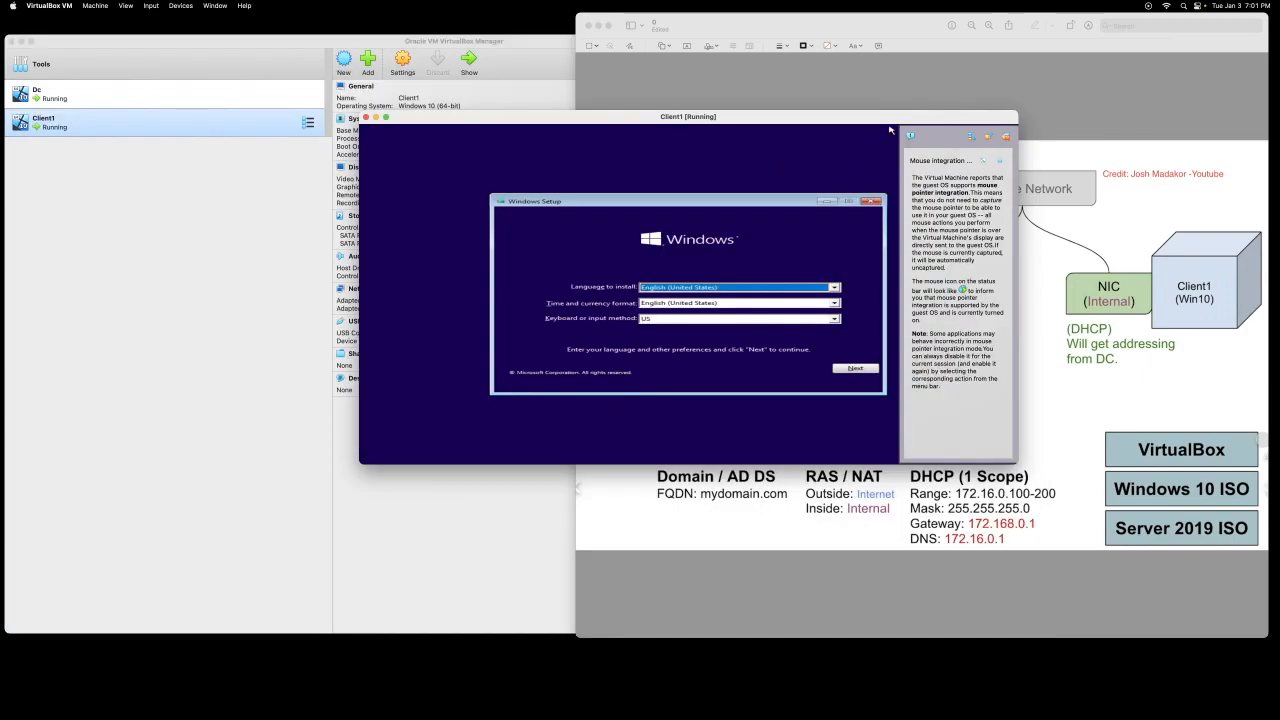
{"action": "left_click", "coordinate": [1005, 137]}
Step: Accept the default language and keyboard settings and start the Windows installation
{"action": "left_click", "coordinate": [852, 369]}
{"action": "left_click", "coordinate": [706, 296]}
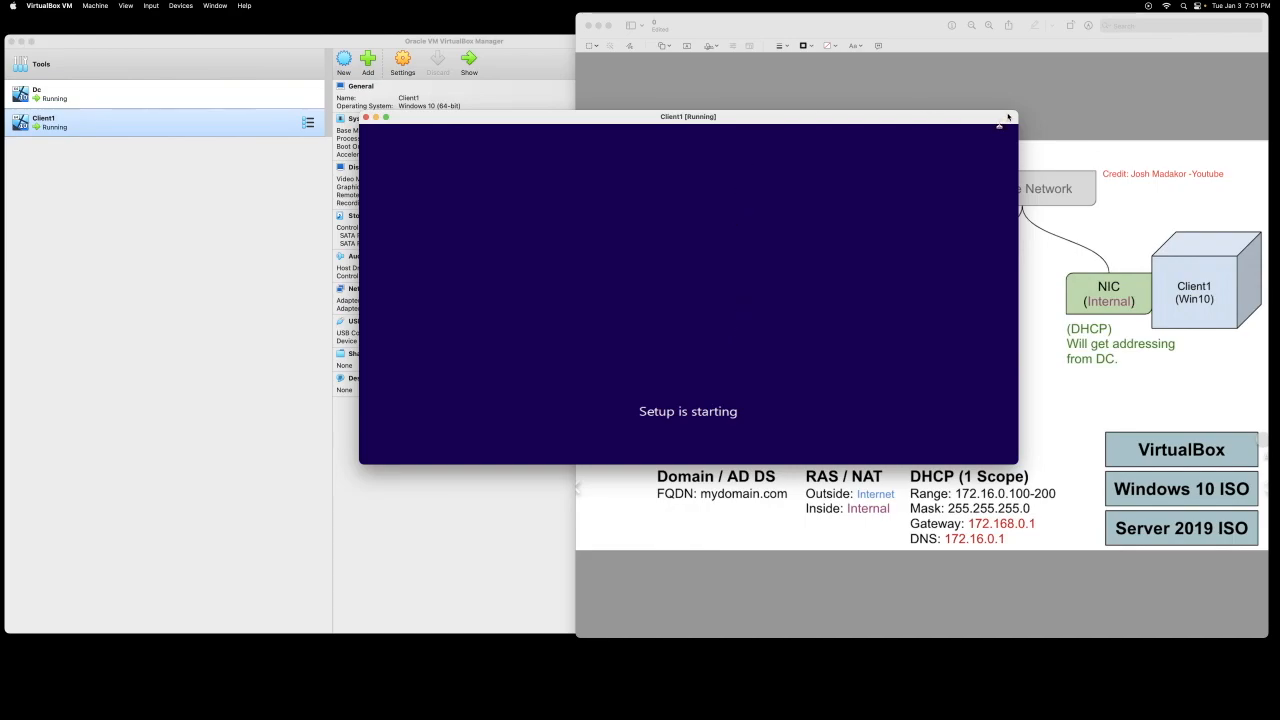
{"action": "left_click_drag", "start_coordinate": [1014, 112], "coordinate": [1076, 20]}
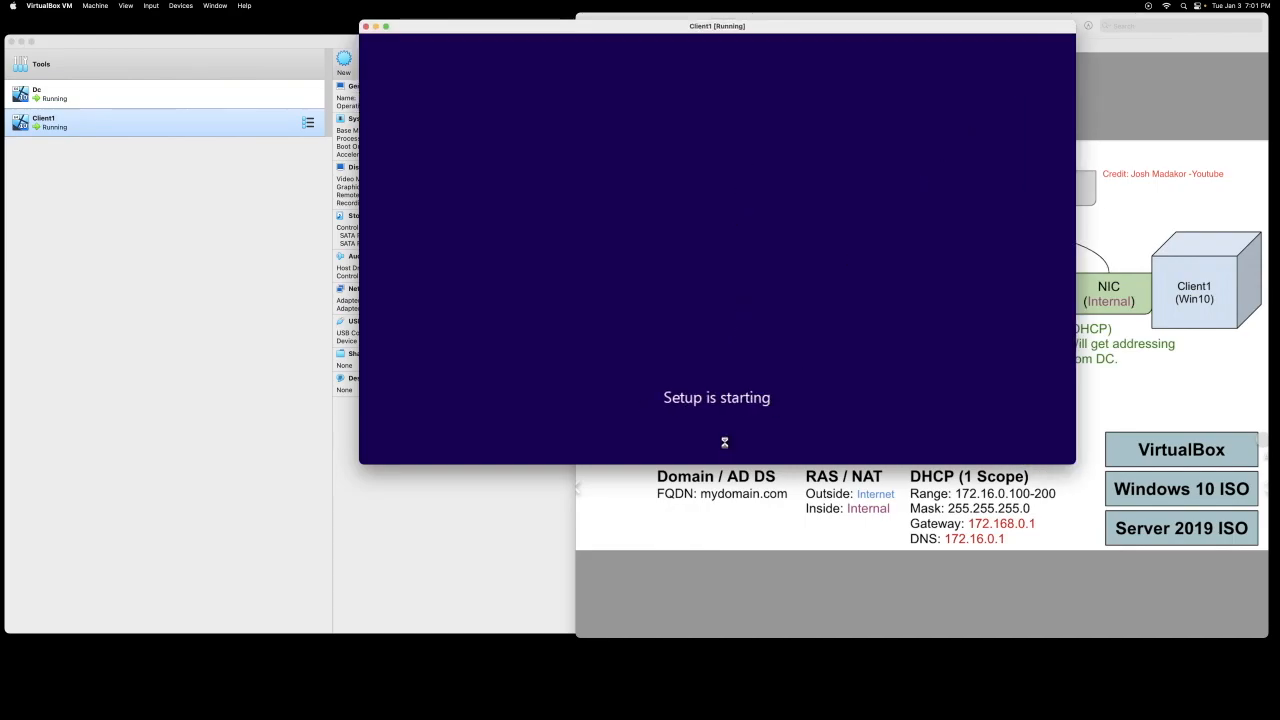
{"action": "left_click_drag", "start_coordinate": [730, 28], "coordinate": [649, 114]}
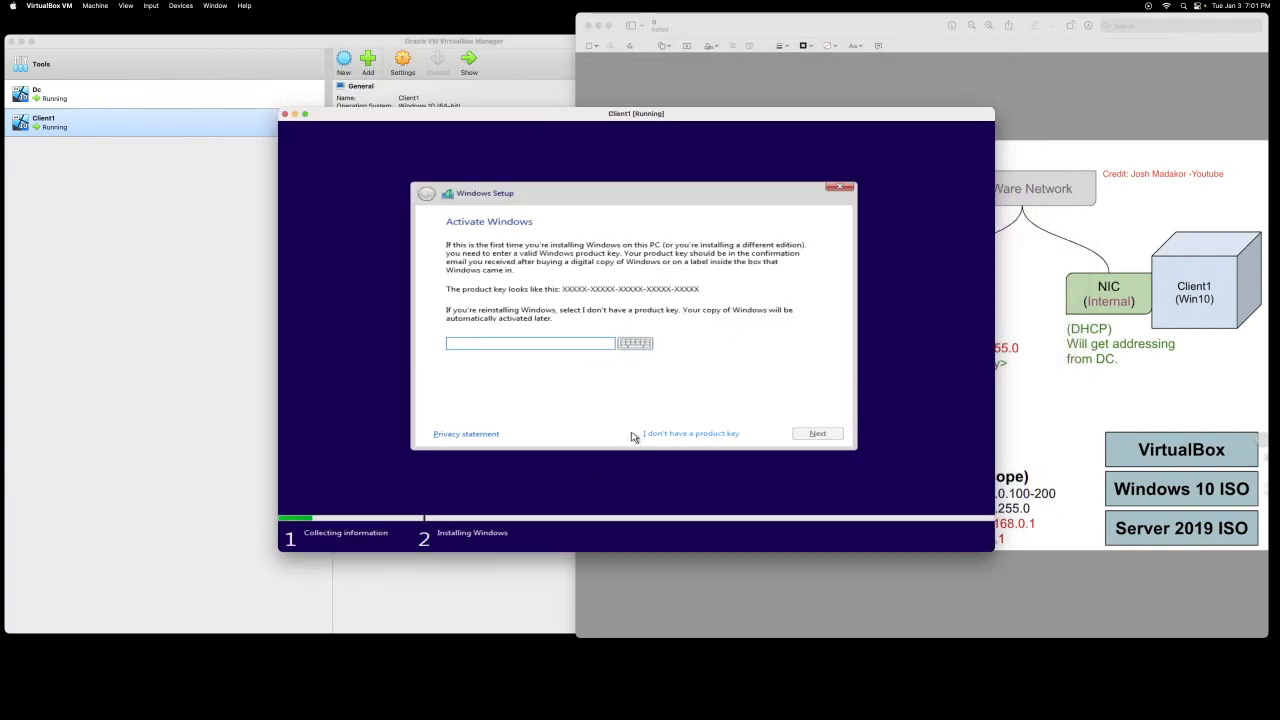
Step: Skip the product key, pick Windows 10 Pro, accept the licence terms and choose Custom installation
{"action": "left_click", "coordinate": [680, 435]}
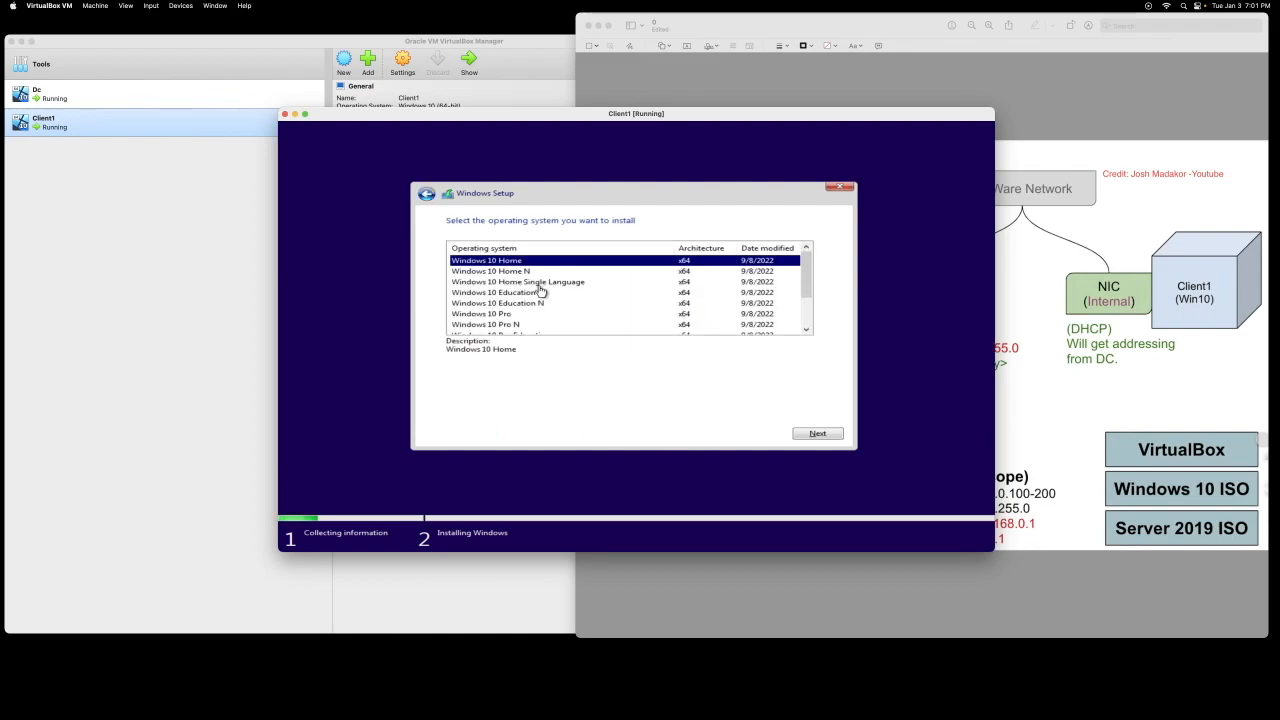
{"action": "left_click", "coordinate": [517, 315]}
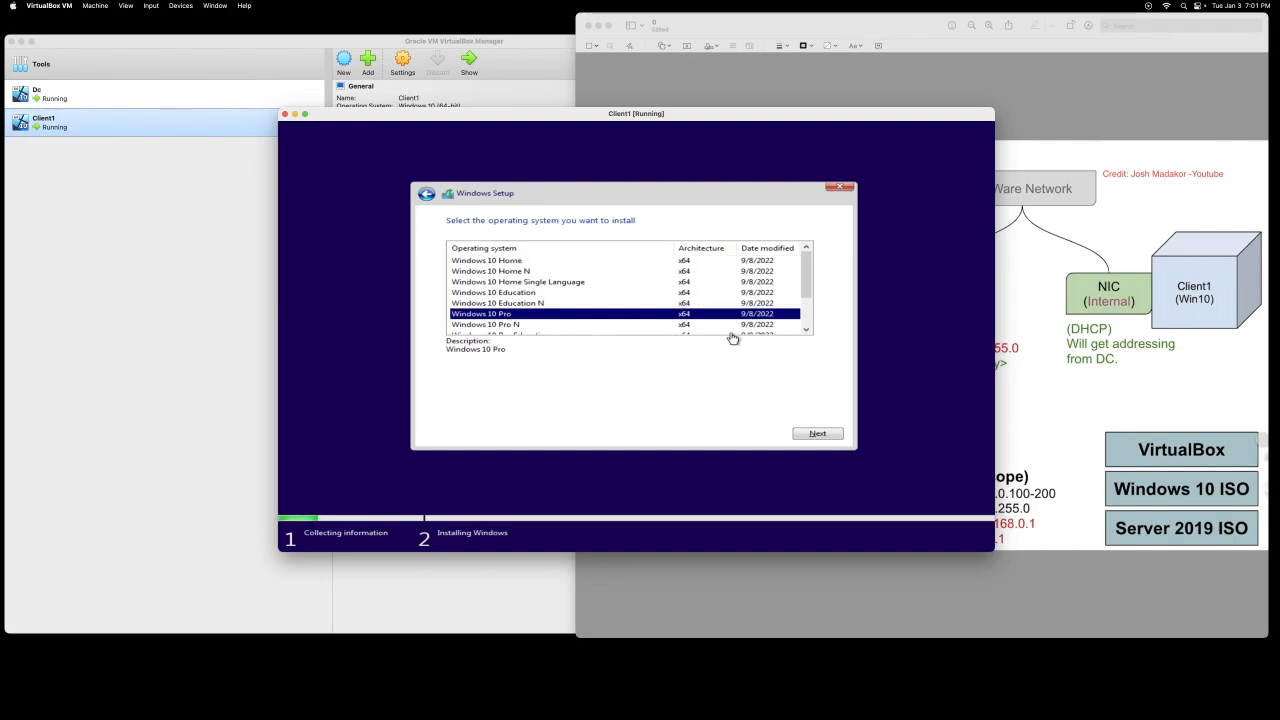
{"action": "left_click", "coordinate": [830, 432]}
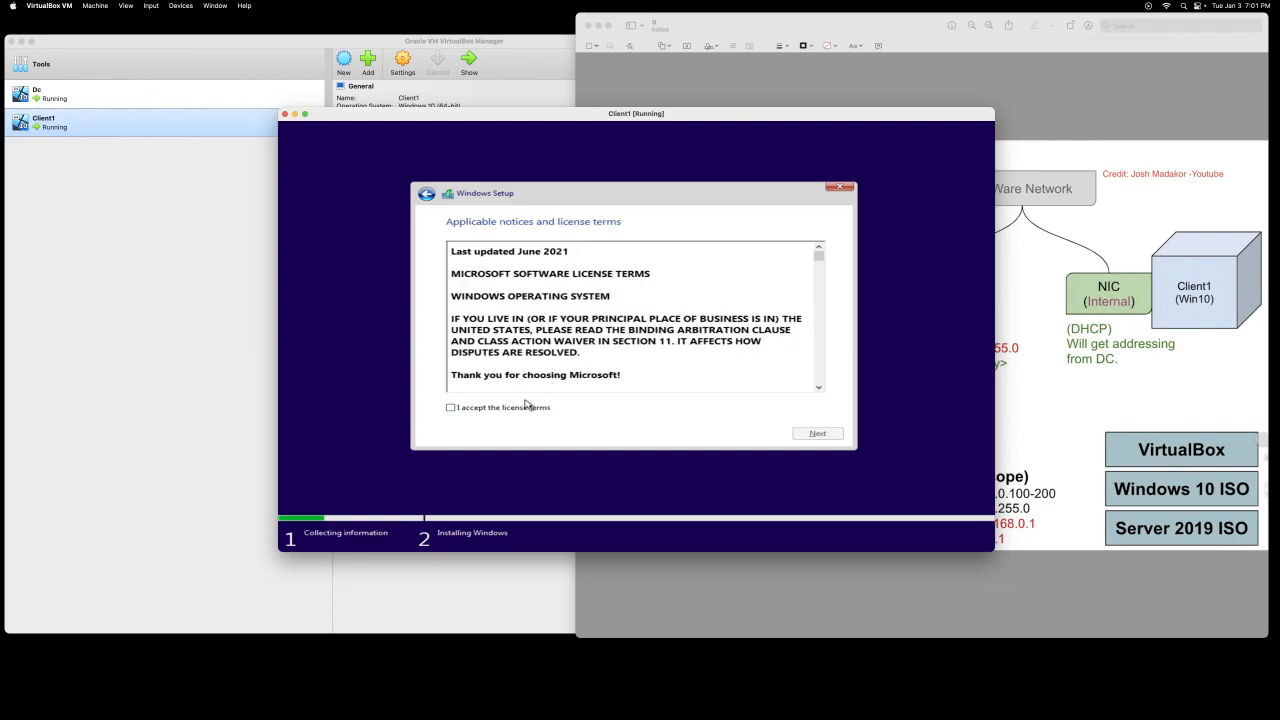
{"action": "left_click", "coordinate": [527, 410]}
{"action": "left_click", "coordinate": [815, 434]}
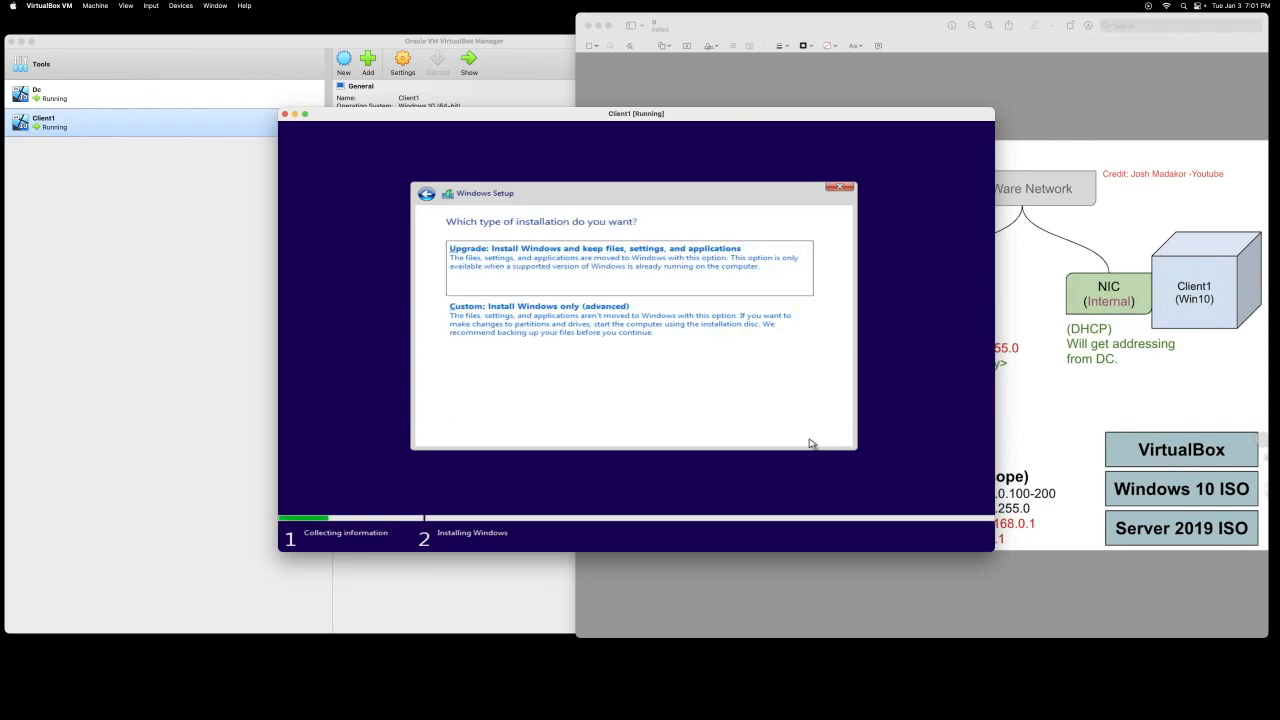
{"action": "left_click", "coordinate": [545, 328]}
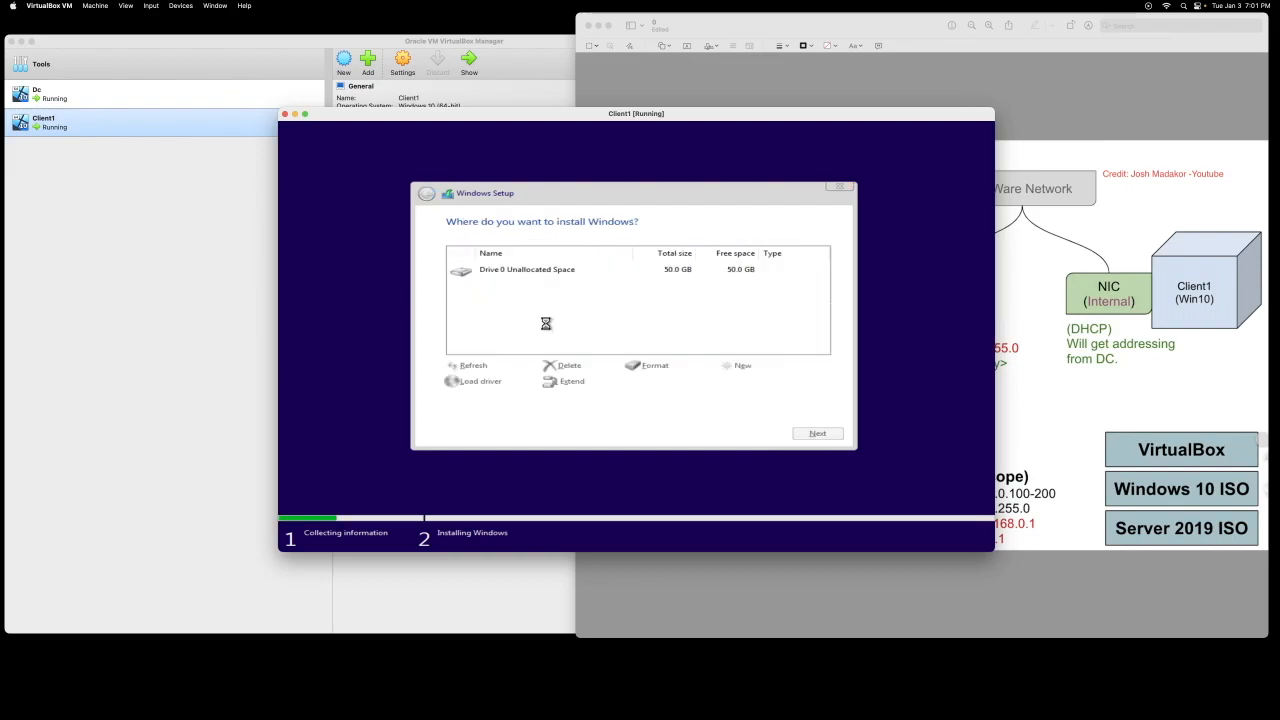
Step: Install Windows onto the 50 GB unallocated Drive 0, then choose Set up for personal use
{"action": "left_click", "coordinate": [817, 432]}
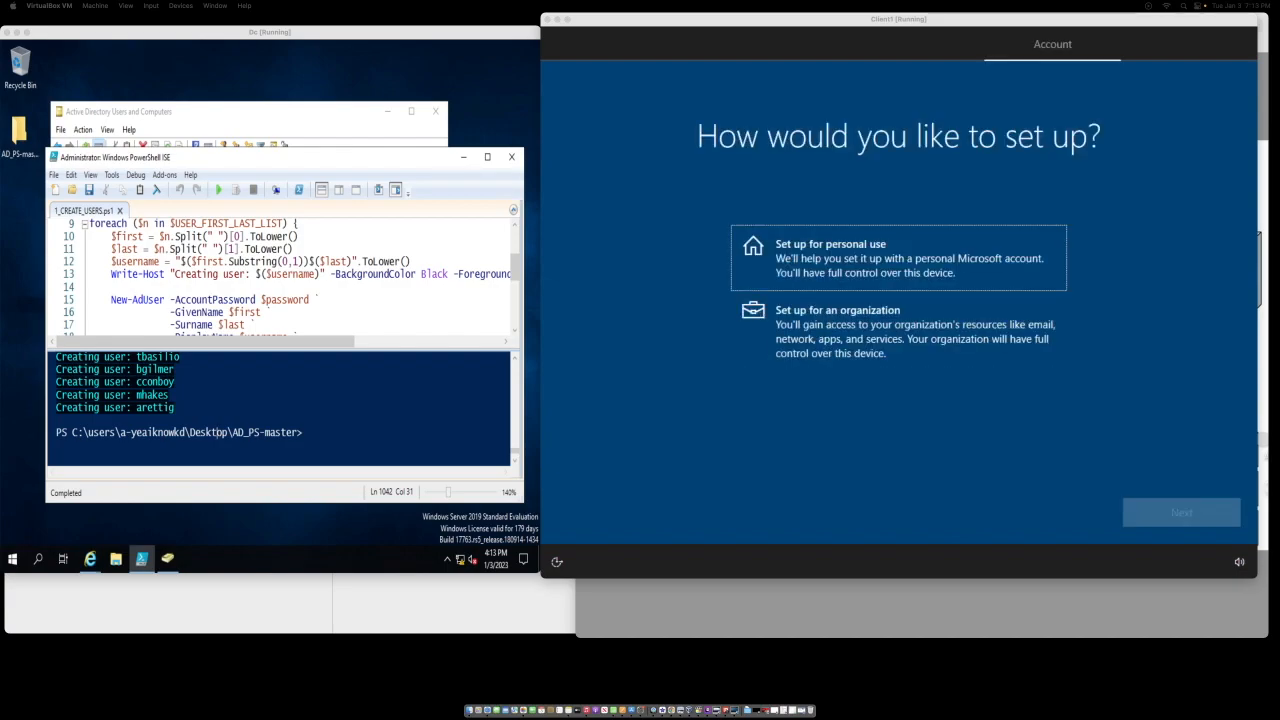
{"action": "left_click", "coordinate": [834, 275]}
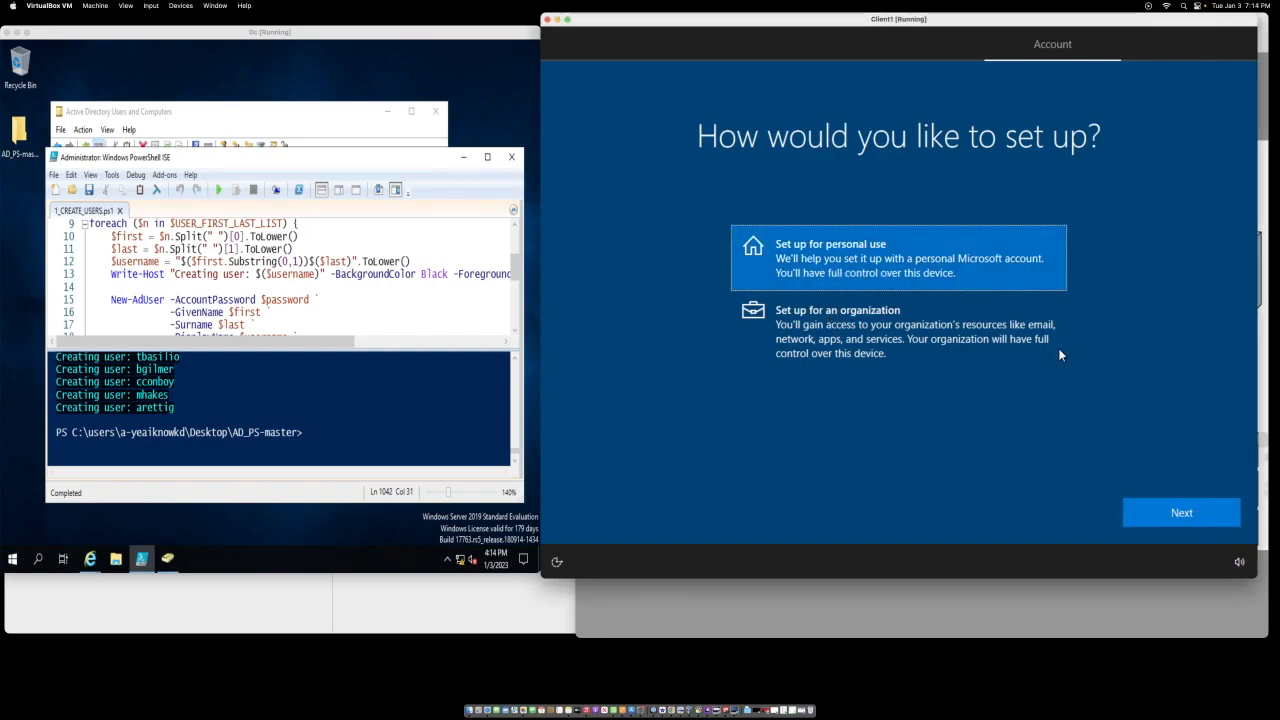
{"action": "left_click", "coordinate": [1205, 523]}
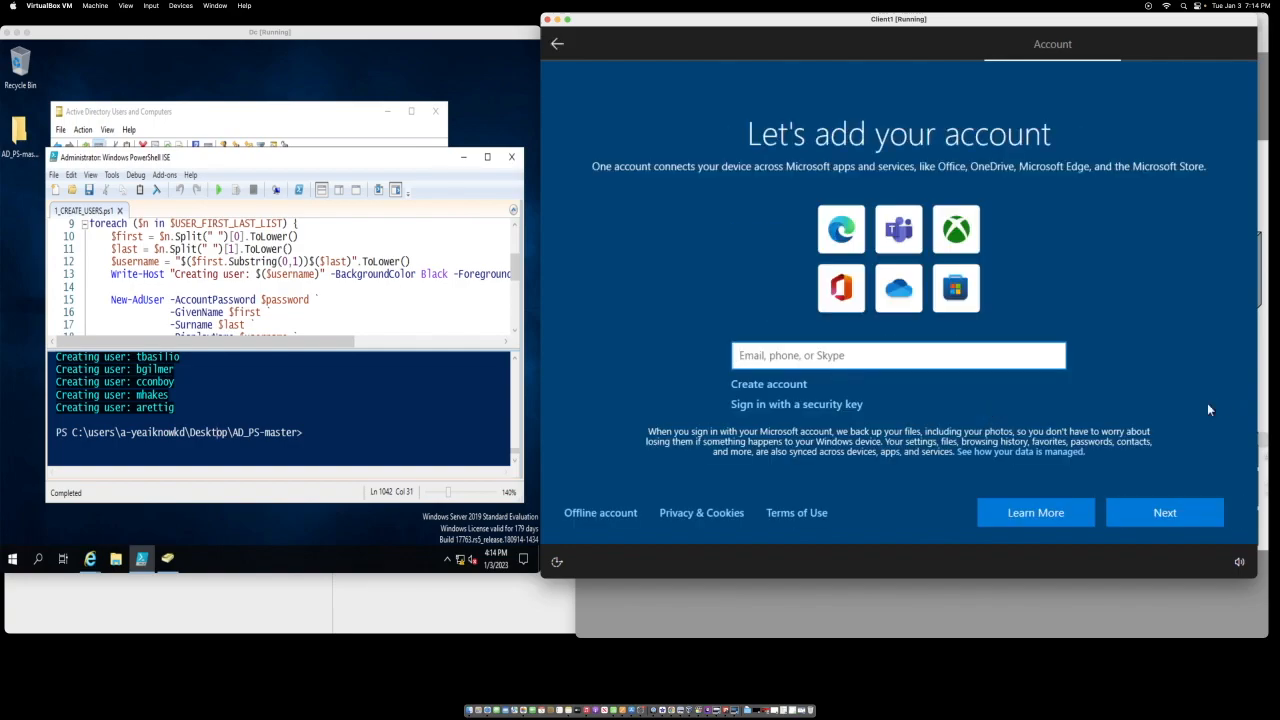
Step: Use an offline account with limited experience and name it 'user'
{"action": "left_click", "coordinate": [598, 512]}
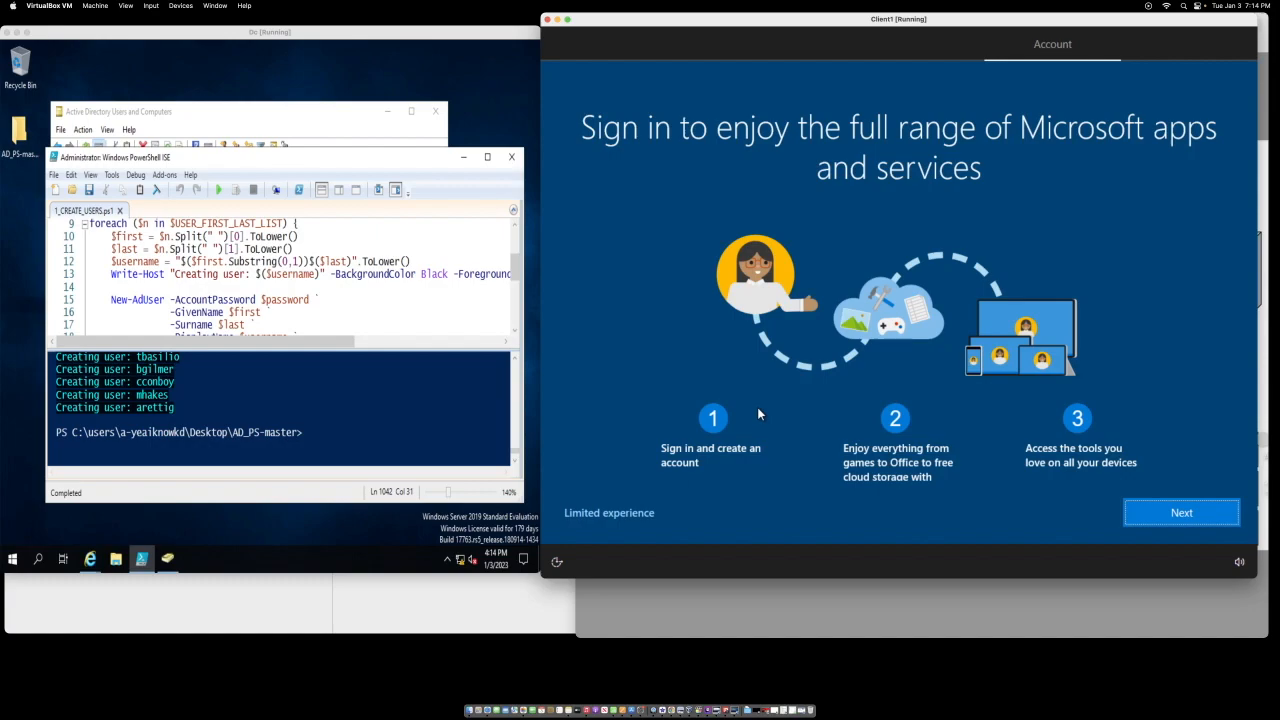
{"action": "left_click", "coordinate": [609, 512]}
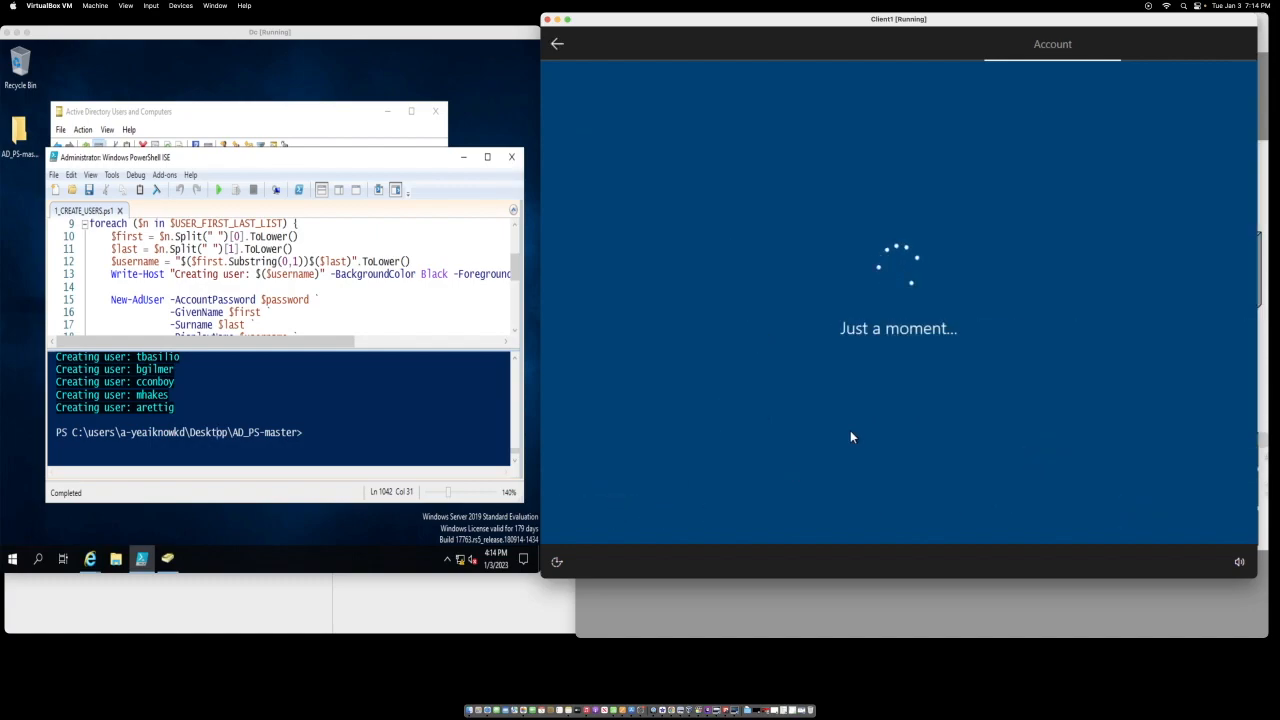
{"action": "type", "text": "user"}
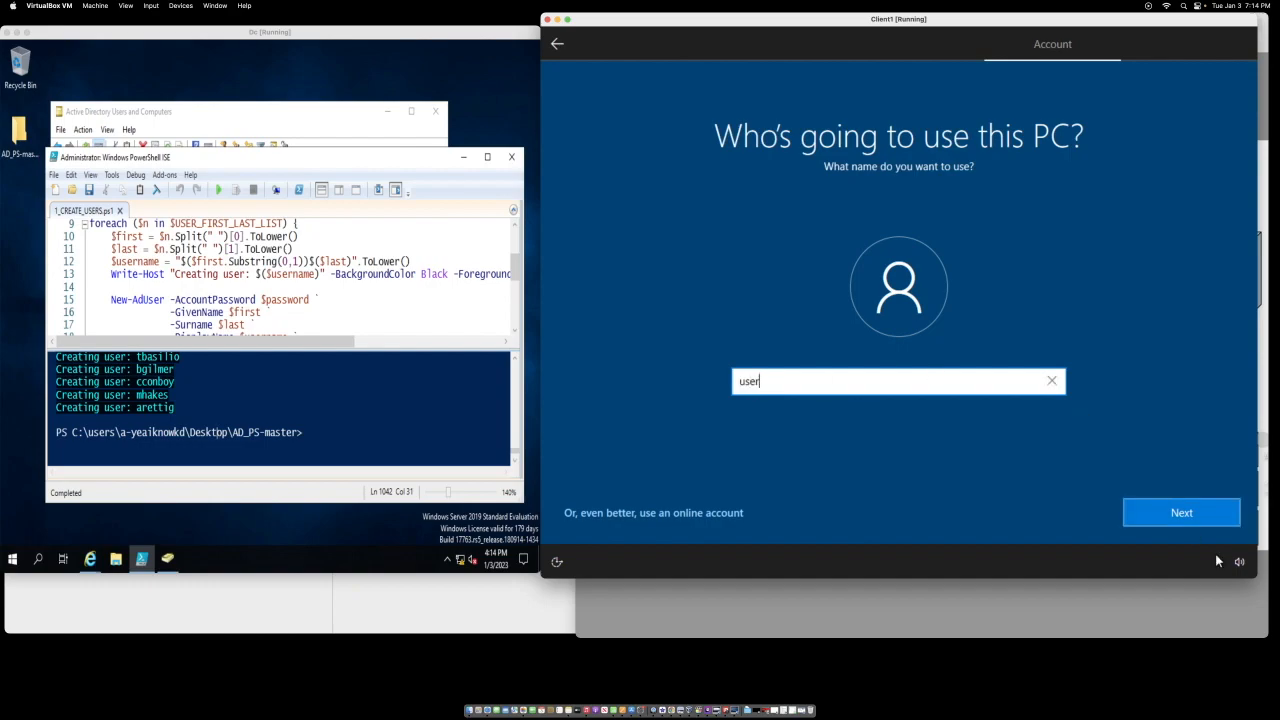
{"action": "left_click", "coordinate": [1184, 518]}
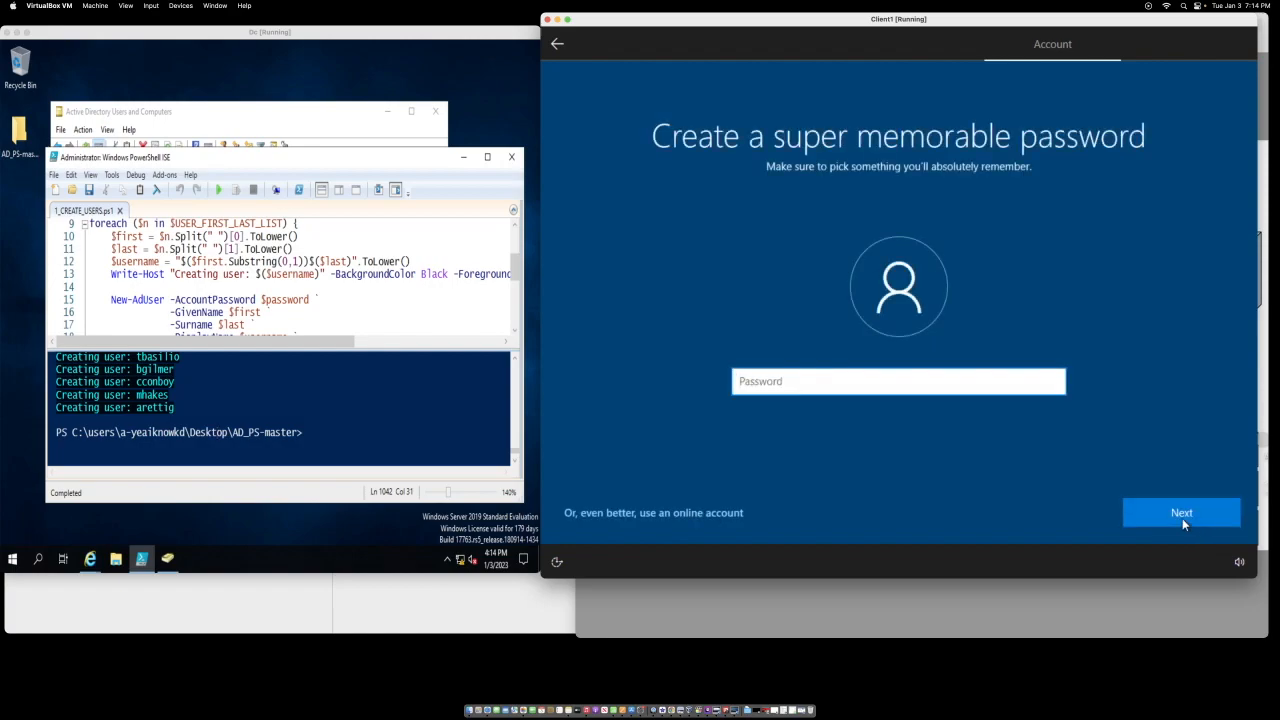
Step: Skip the password and turn off location, diagnostics, tailored experiences, Find my device, inking and advertising ID
{"action": "left_click", "coordinate": [1182, 518]}
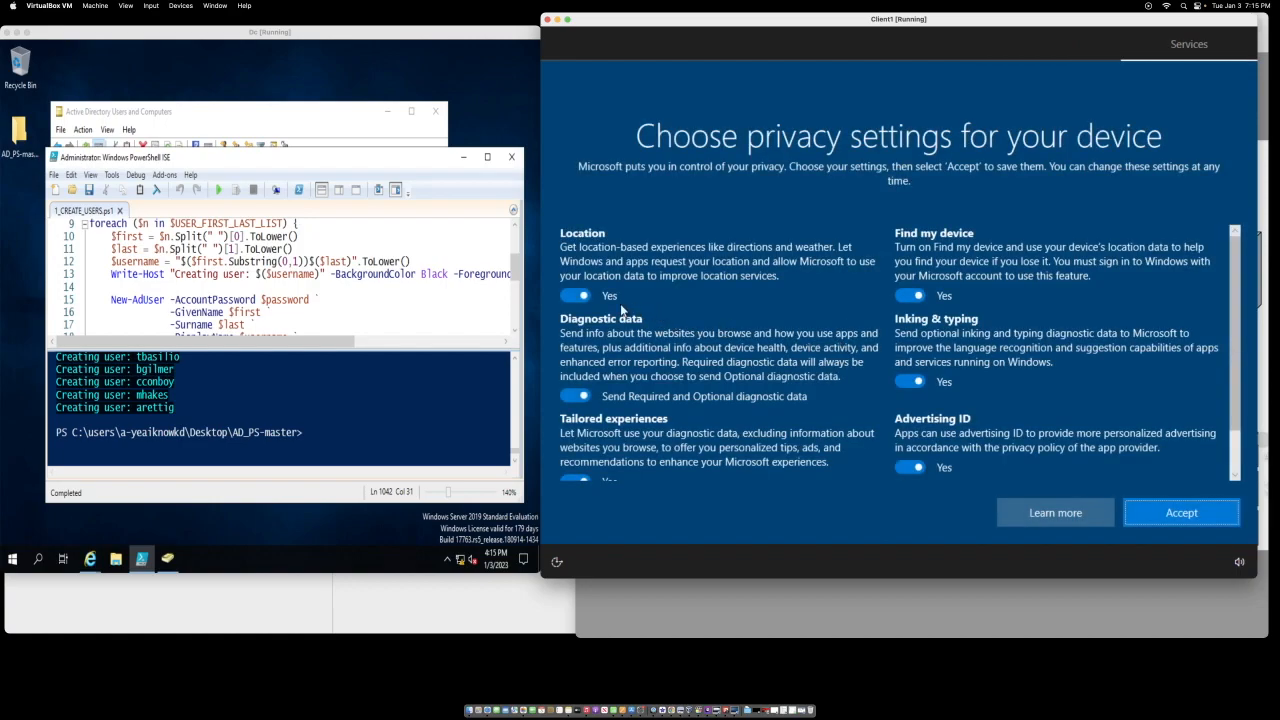
{"action": "left_click", "coordinate": [574, 297]}
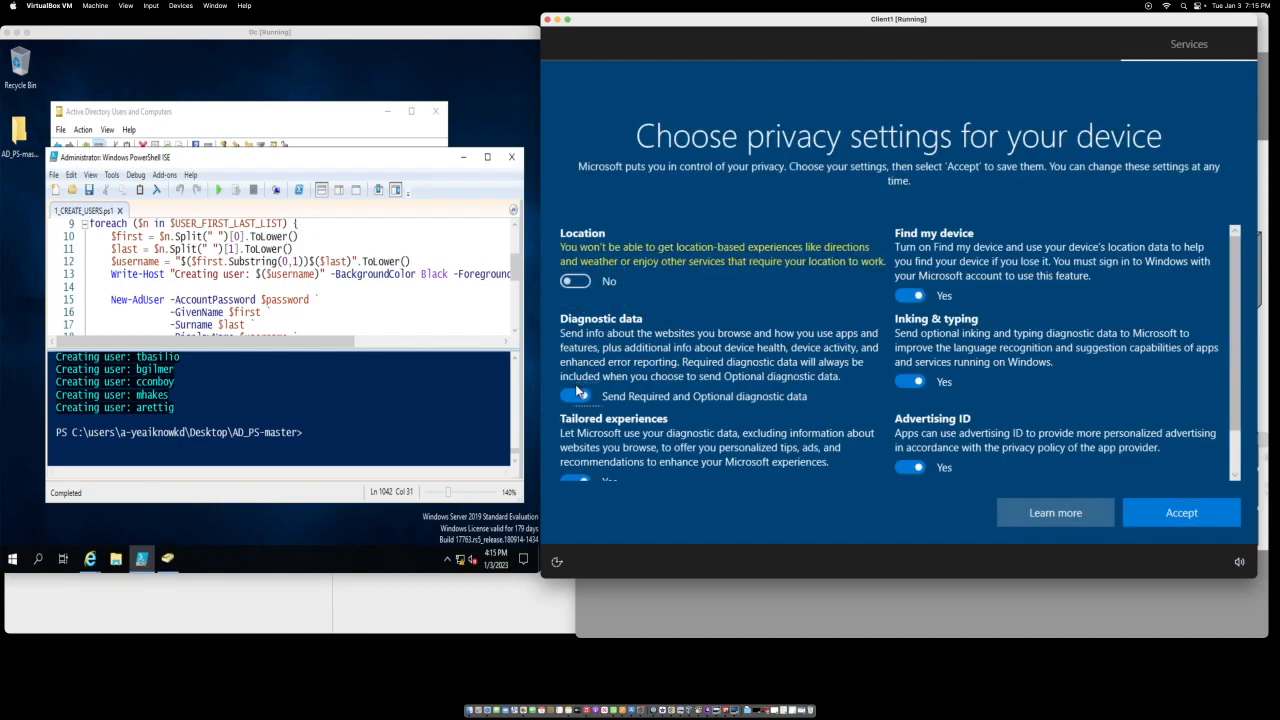
{"action": "left_click", "coordinate": [577, 395]}
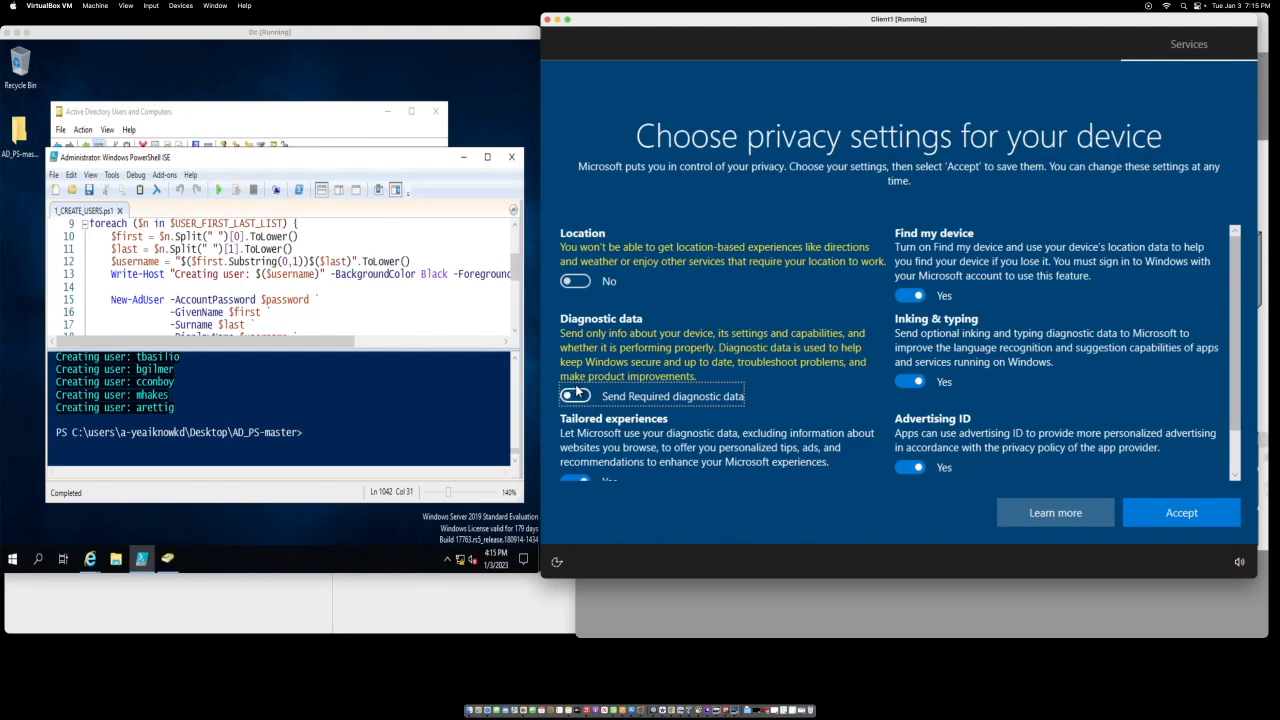
{"action": "left_click", "coordinate": [574, 475]}
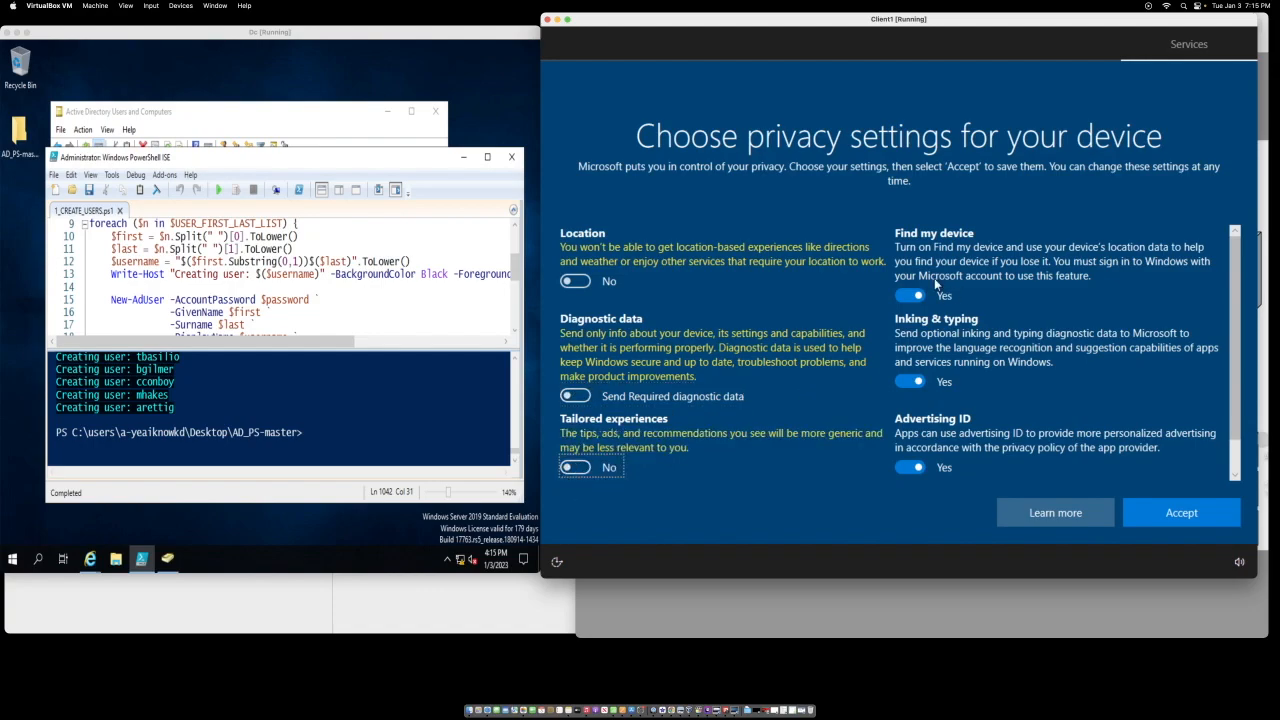
{"action": "left_click", "coordinate": [908, 295]}
{"action": "left_click", "coordinate": [908, 367]}
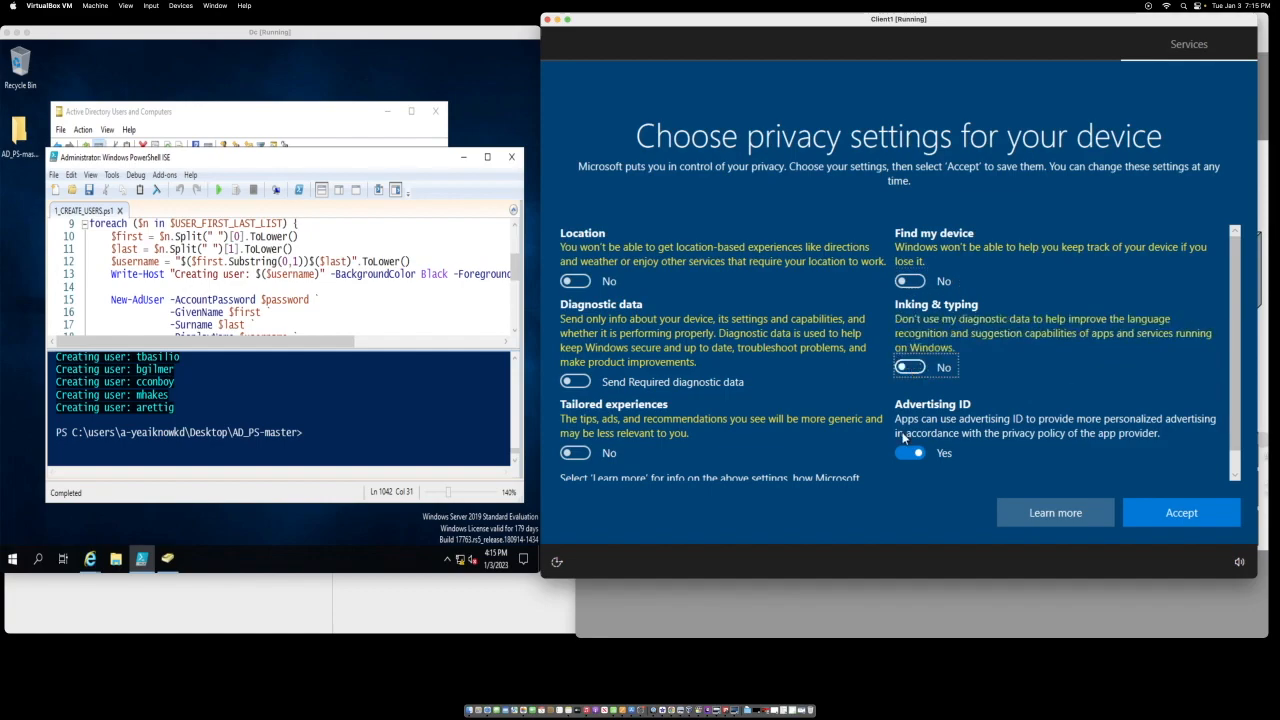
{"action": "left_click", "coordinate": [907, 447]}
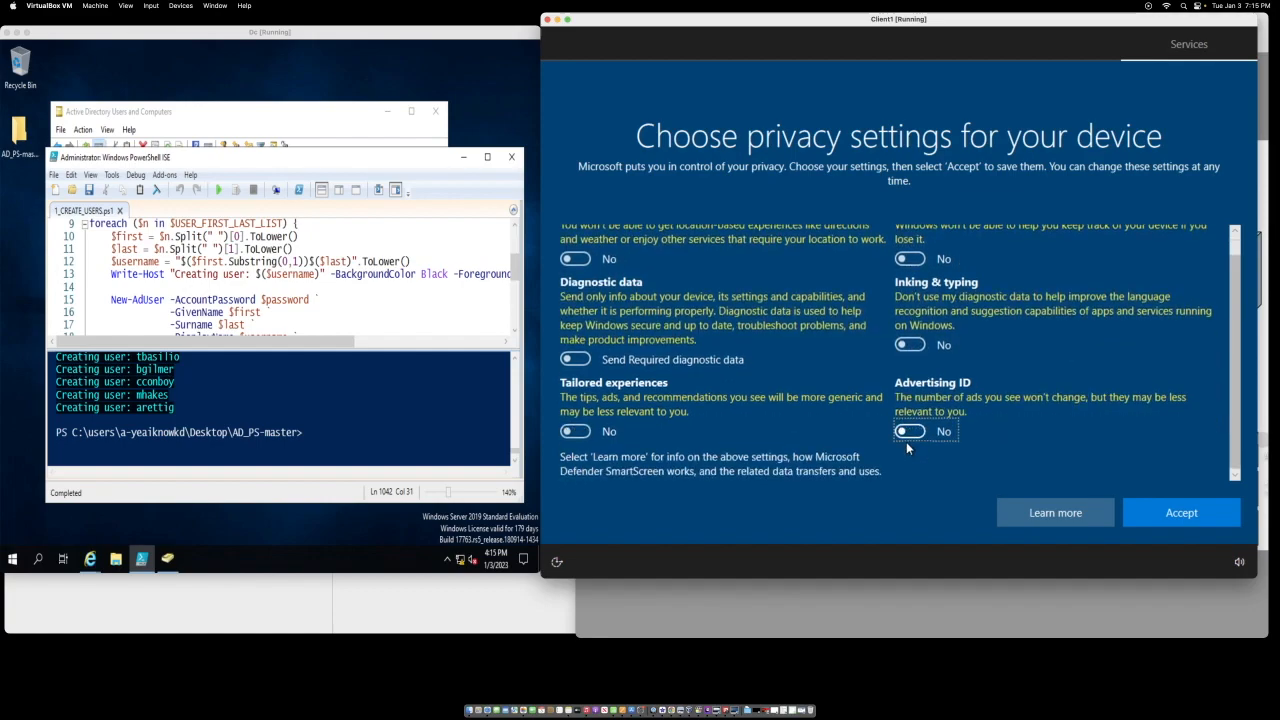
Step: Accept the privacy settings, skip experience customization and decline Cortana
{"action": "left_click", "coordinate": [1146, 506]}
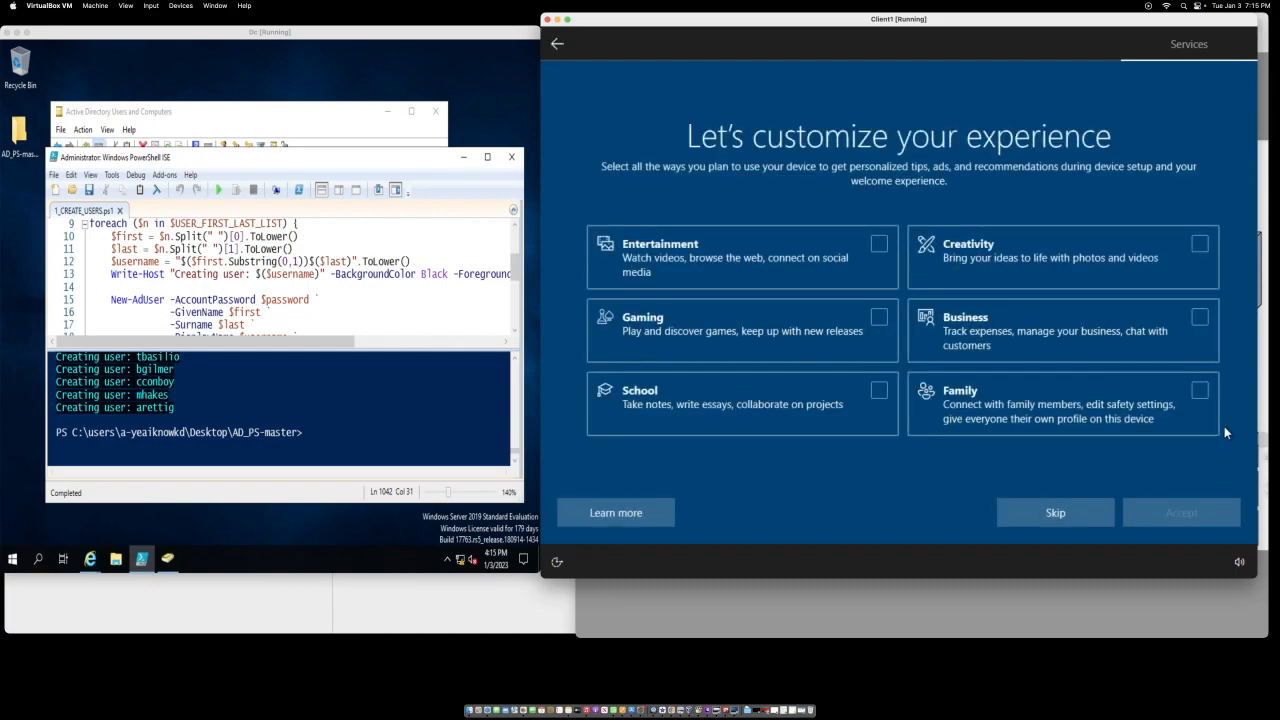
{"action": "left_click", "coordinate": [1037, 513]}
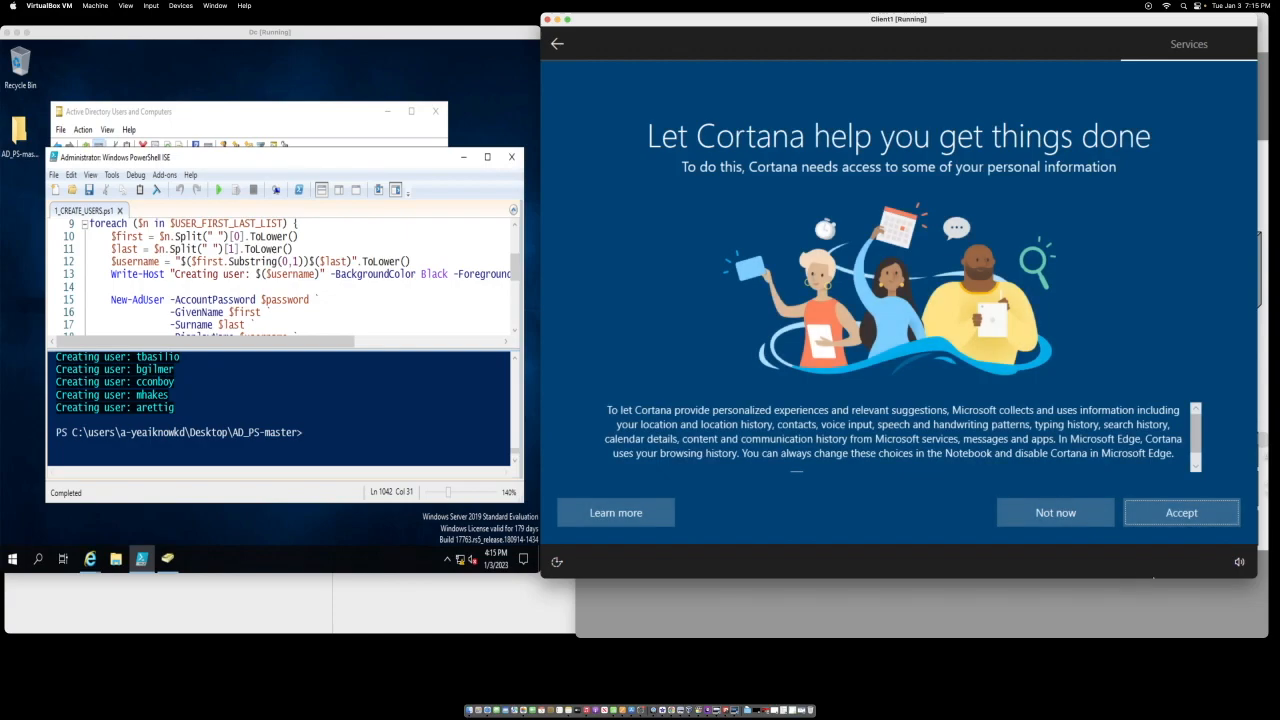
{"action": "left_click", "coordinate": [1062, 512]}
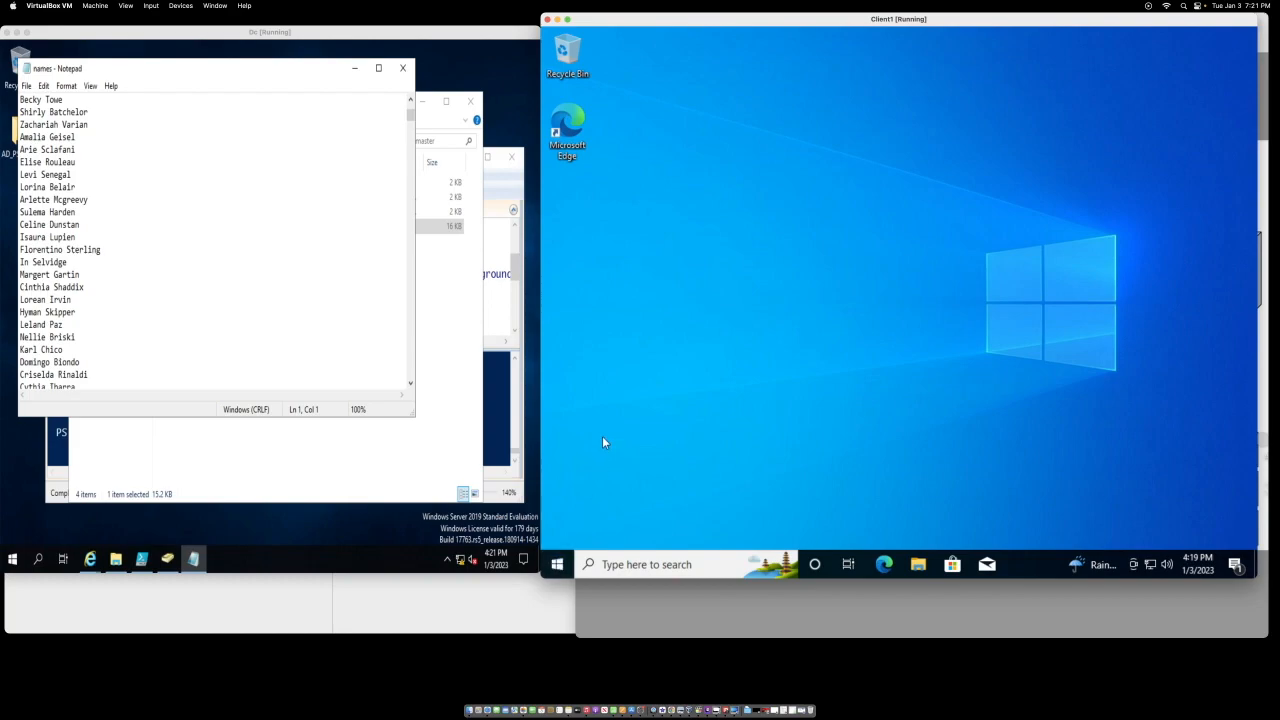
Step: Search the Start menu for 'cmd' and launch Command Prompt
{"action": "left_click", "coordinate": [557, 564]}
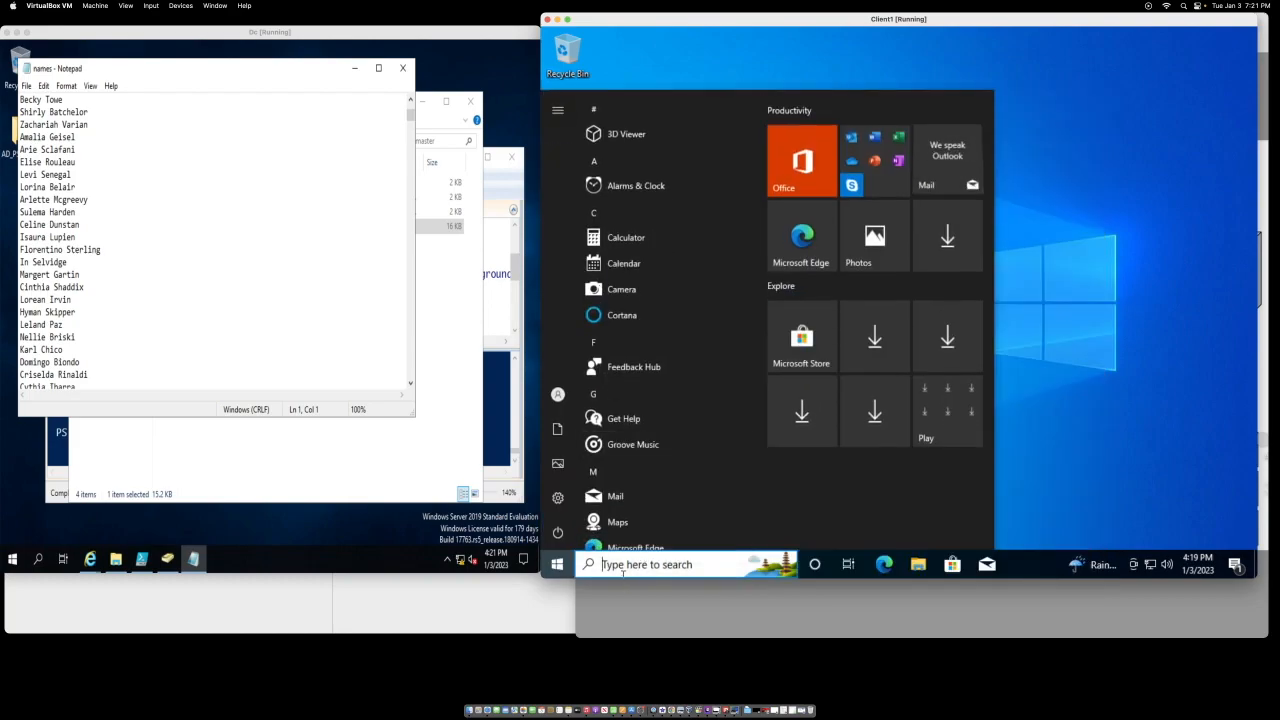
{"action": "left_click", "coordinate": [624, 566]}
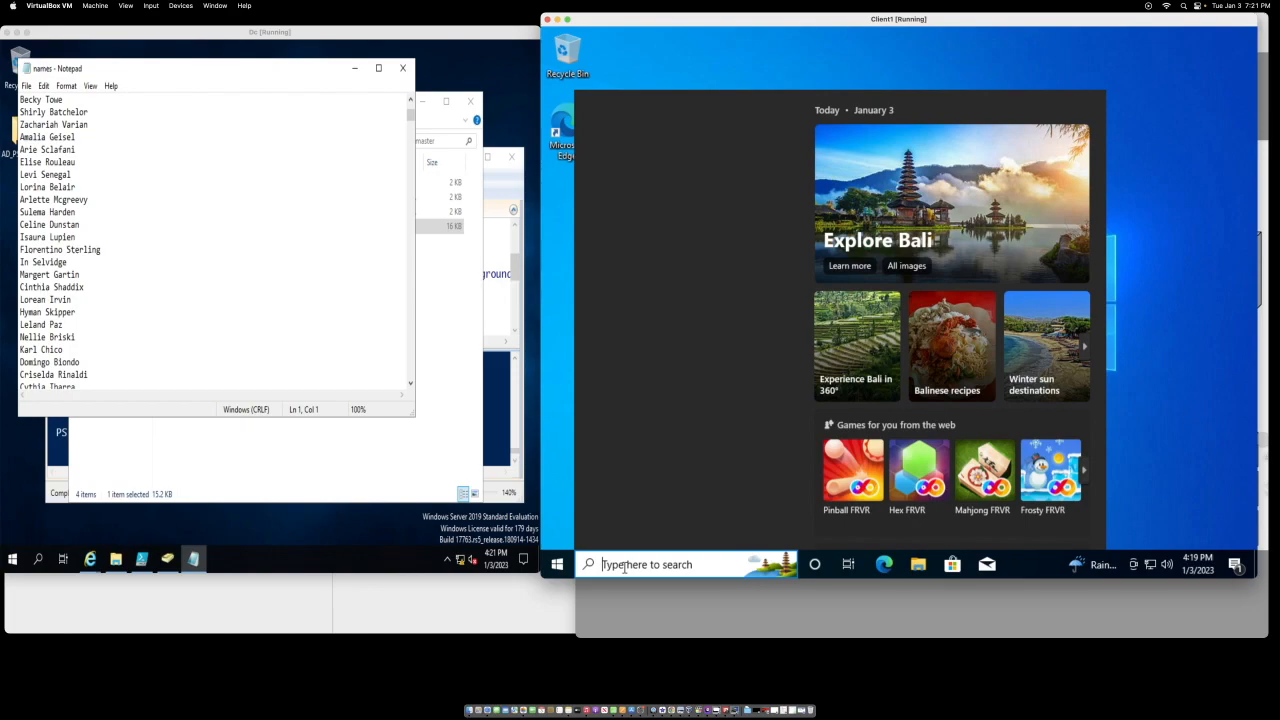
{"action": "type", "text": "com"}
{"action": "key", "text": "BackSpace"}
{"action": "key", "text": "BackSpace"}
{"action": "key", "text": "BackSpace"}
{"action": "type", "text": "m"}
{"action": "key", "text": "BackSpace"}
{"action": "type", "text": "cmd"}
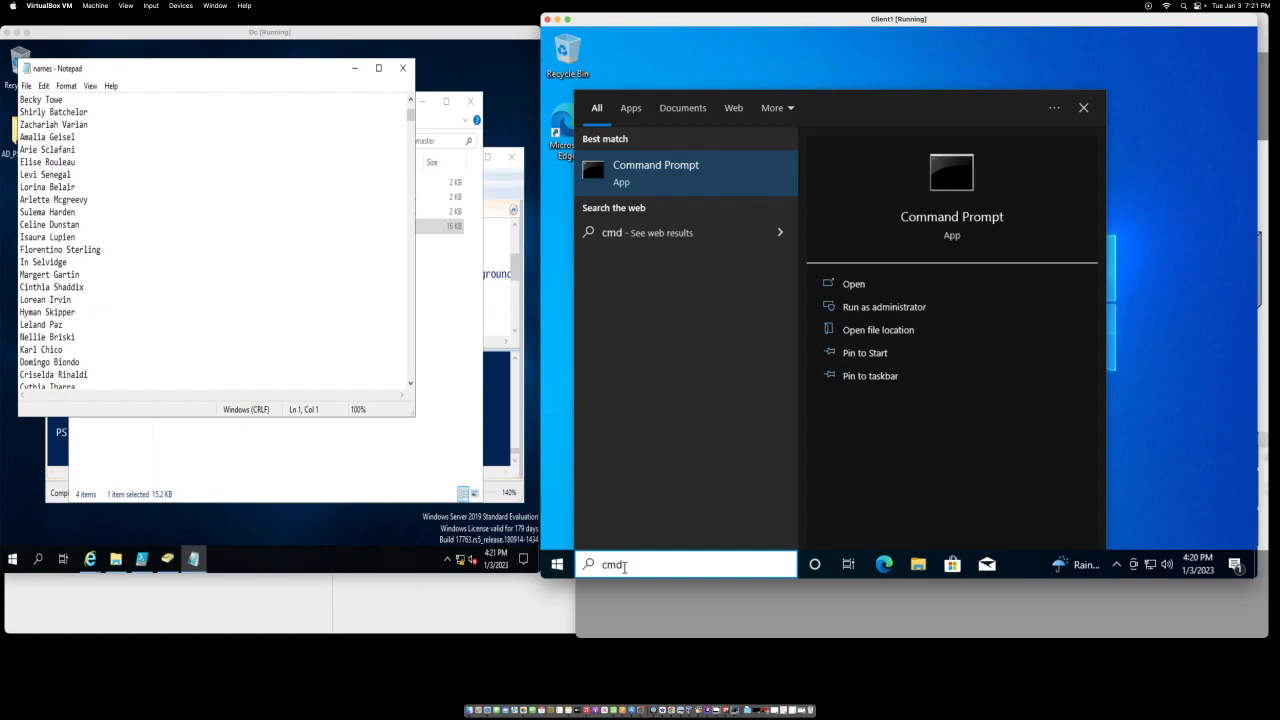
{"action": "key", "text": "Return"}
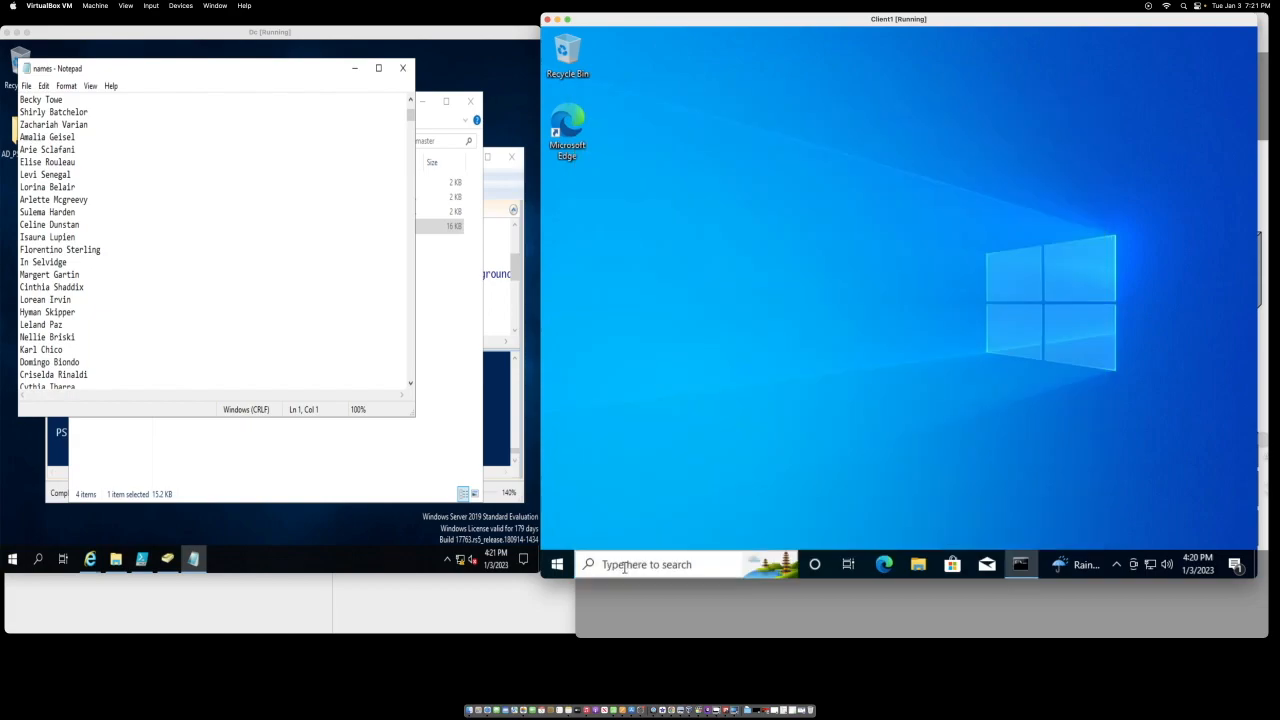
{"action": "type", "text": "ip"}
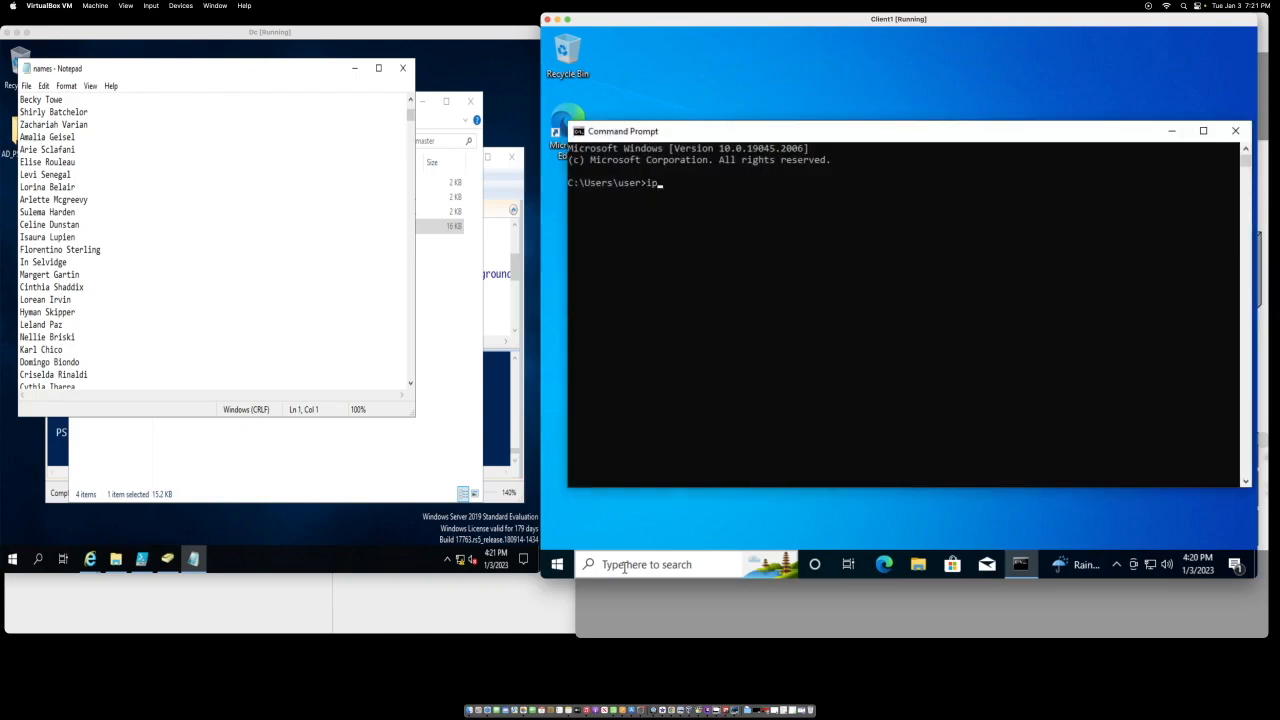
{"action": "type", "text": "config"}
{"action": "key", "text": "Return"}
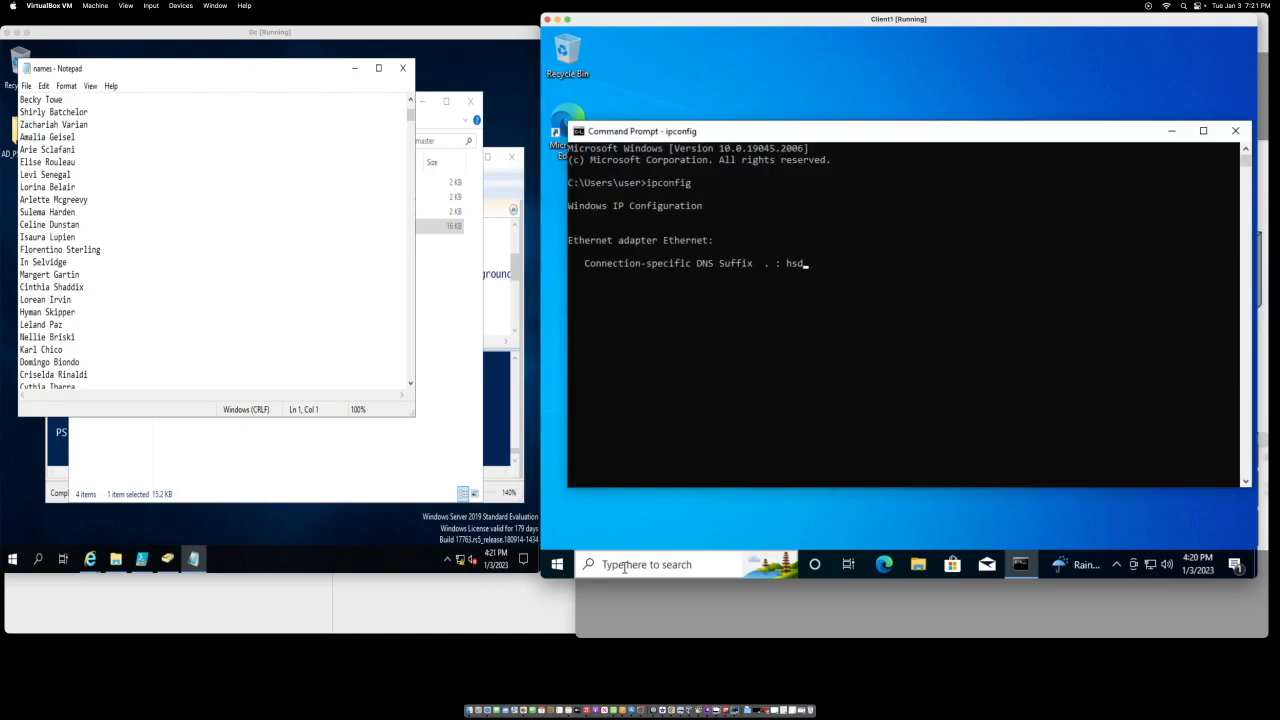
{"action": "type", "text": "ping www.google.com"}
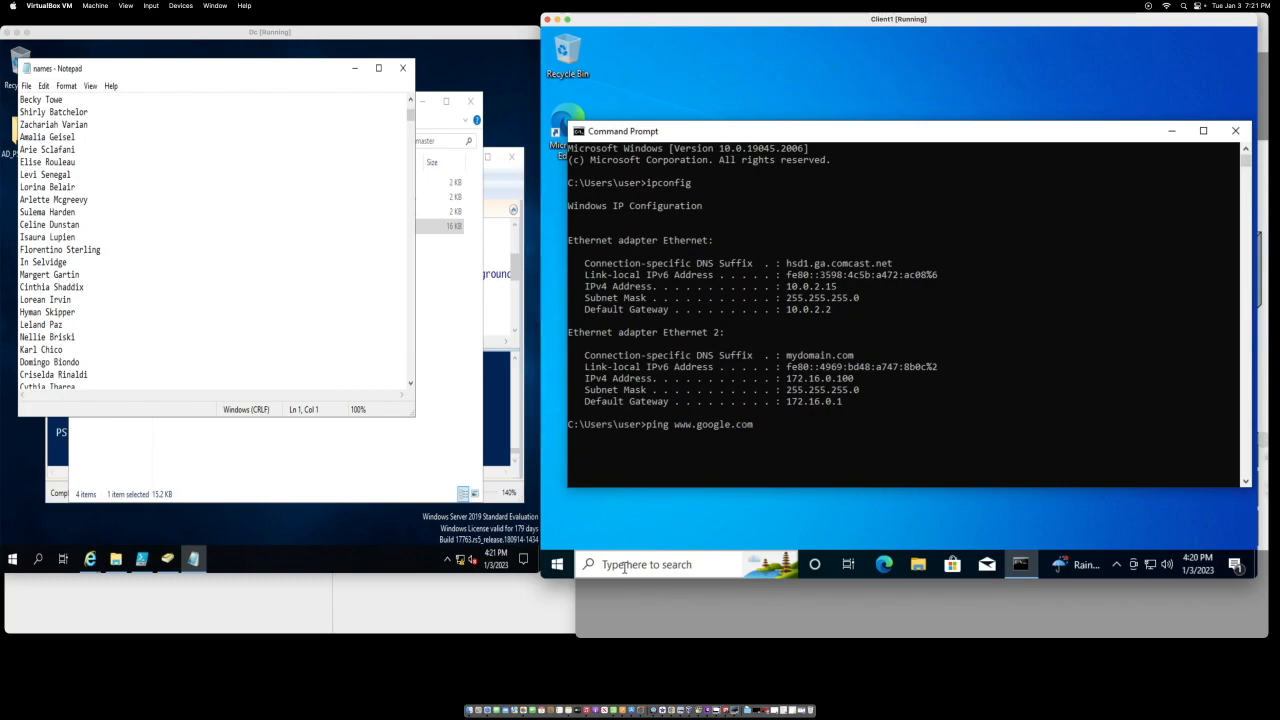
{"action": "key", "text": "Return"}
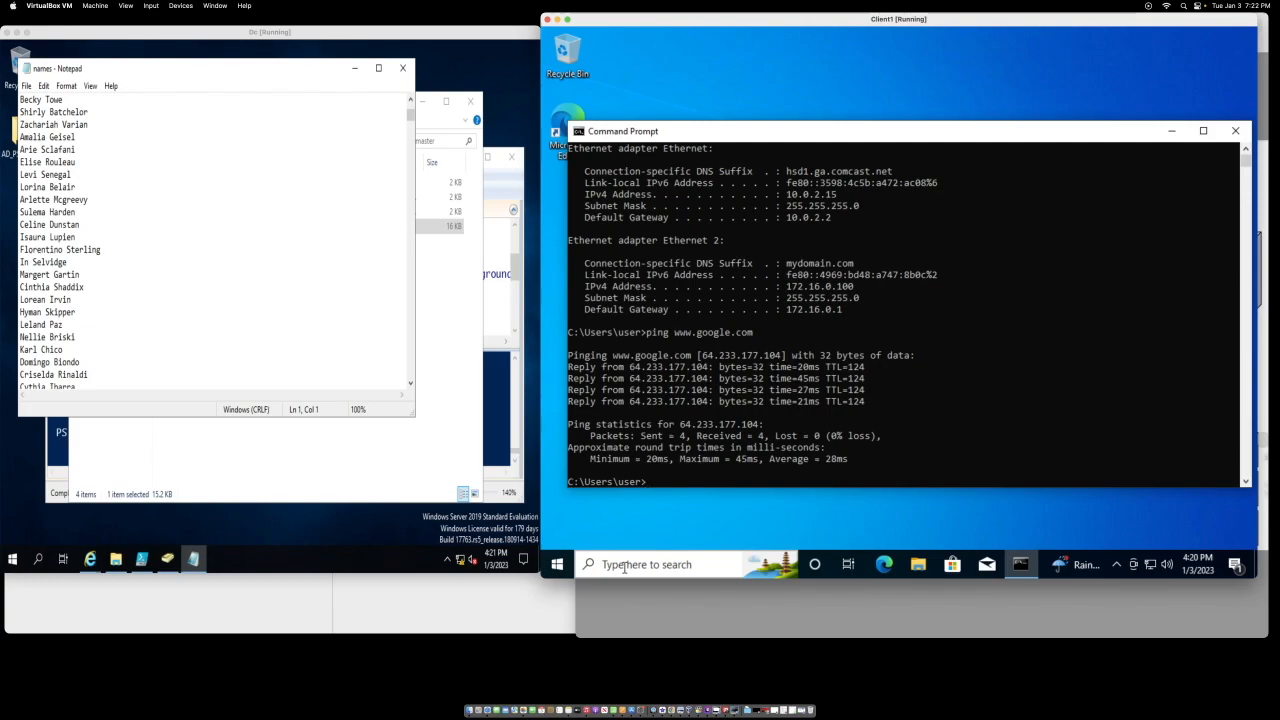
{"action": "type", "text": "ping mydomain"}
{"action": "type", "text": ".com"}
{"action": "key", "text": "Return"}
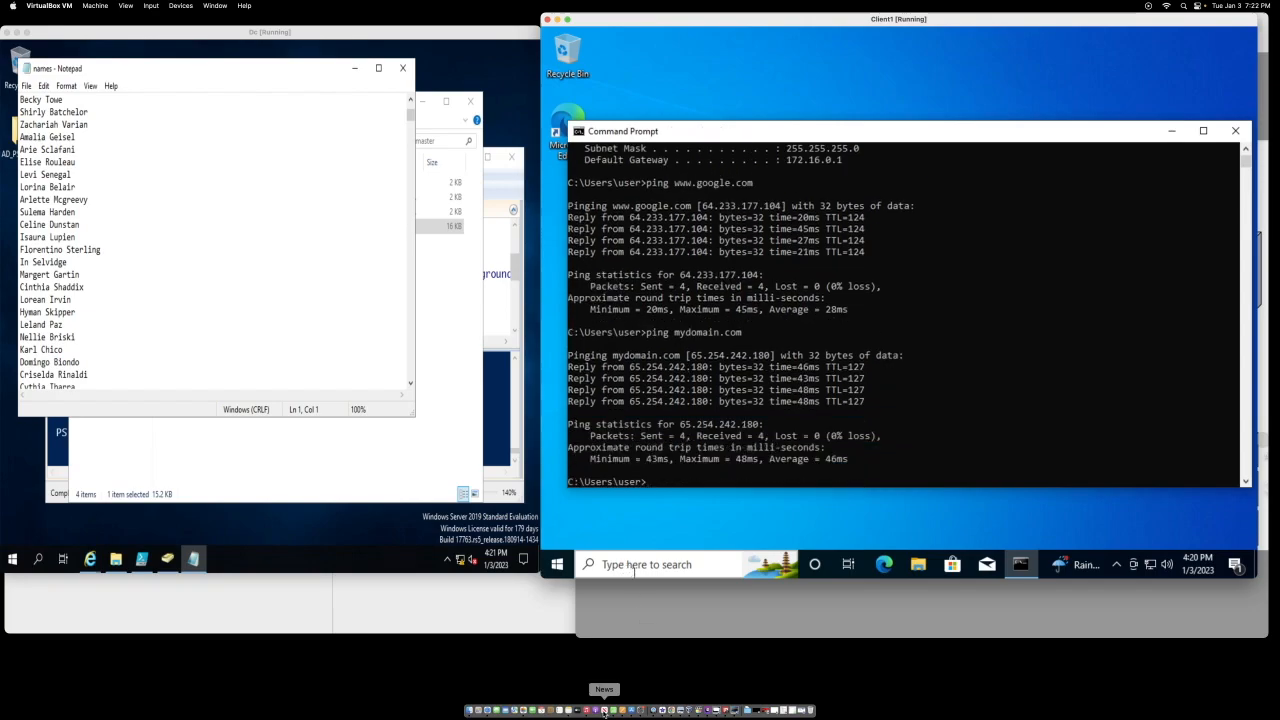
Step: Open System settings and the advanced computer name properties
{"action": "right_click", "coordinate": [557, 565]}
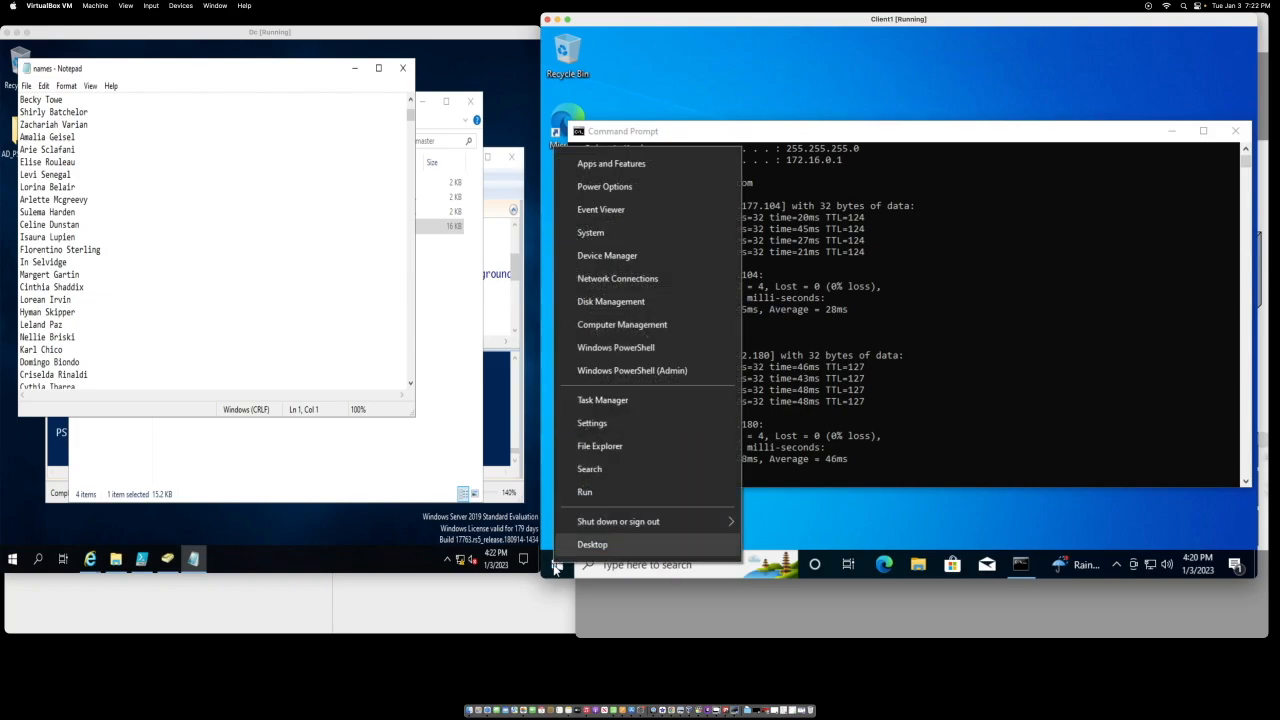
{"action": "left_click", "coordinate": [602, 244]}
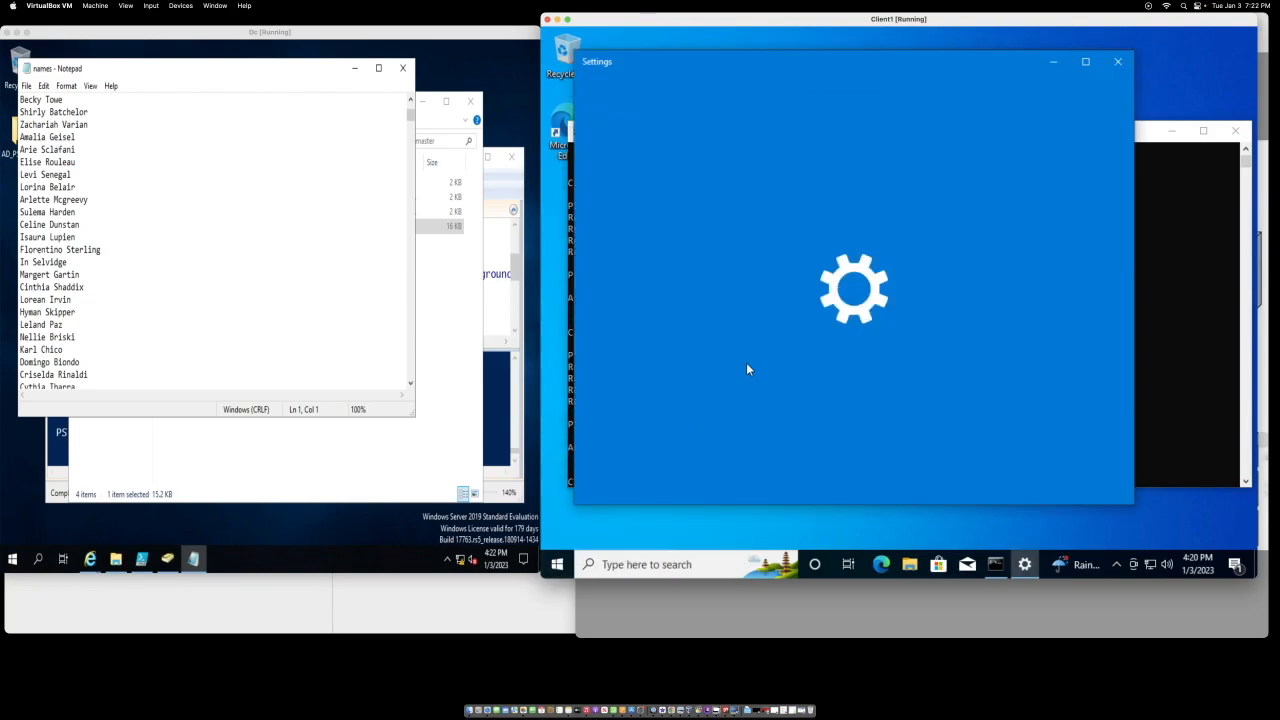
{"action": "scroll", "coordinate": [756, 369], "scroll_direction": "down", "scroll_amount": 5}
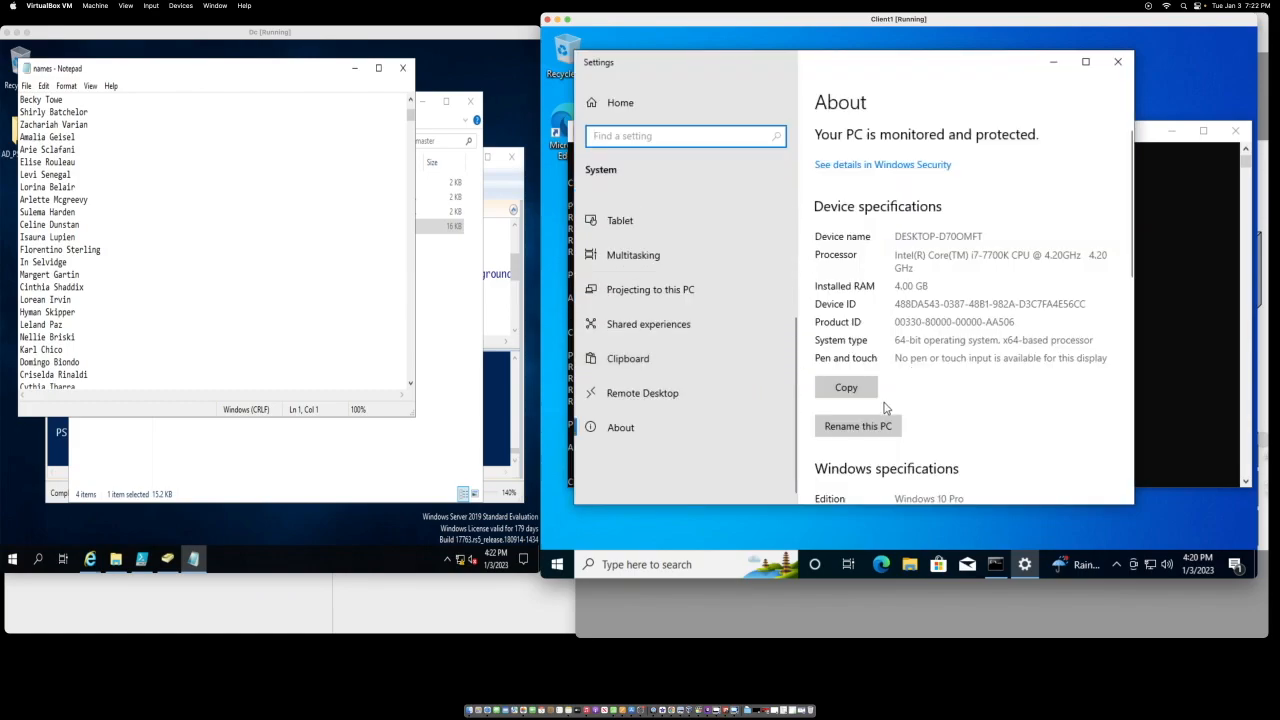
{"action": "scroll", "coordinate": [883, 408], "scroll_direction": "down", "scroll_amount": 3}
{"action": "scroll", "coordinate": [883, 408], "scroll_direction": "down", "scroll_amount": 5}
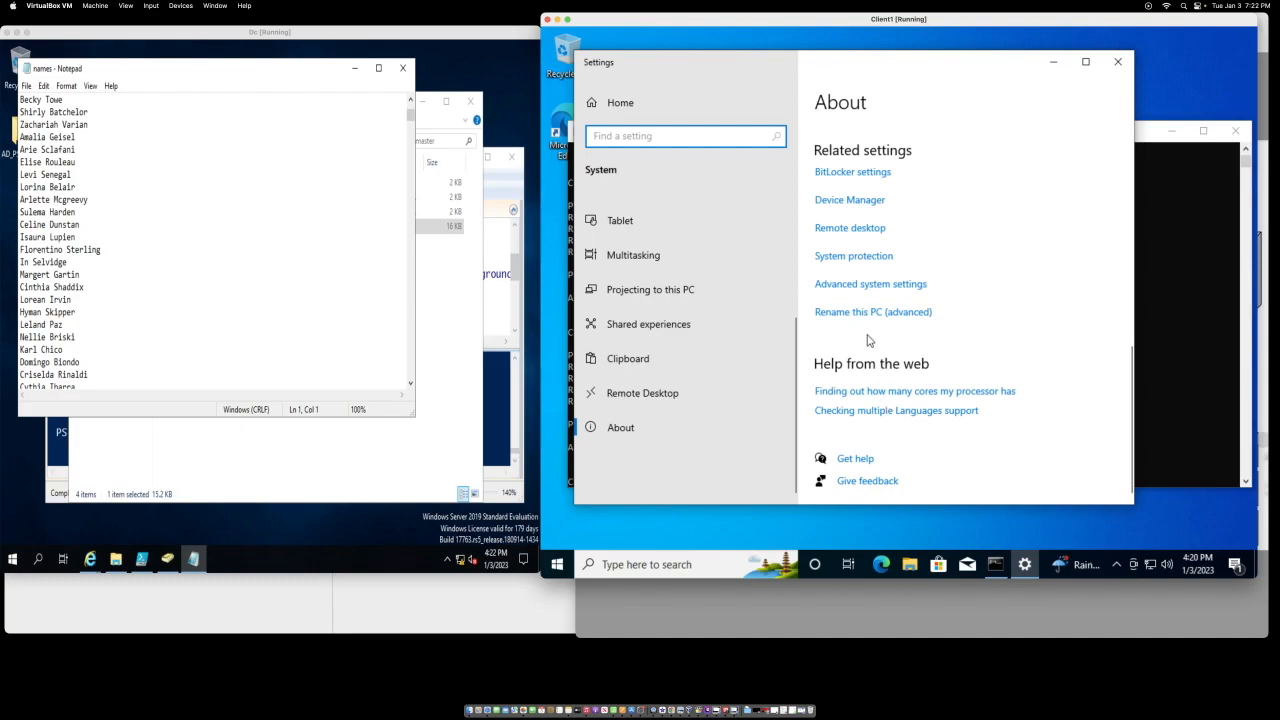
{"action": "left_click", "coordinate": [858, 317]}
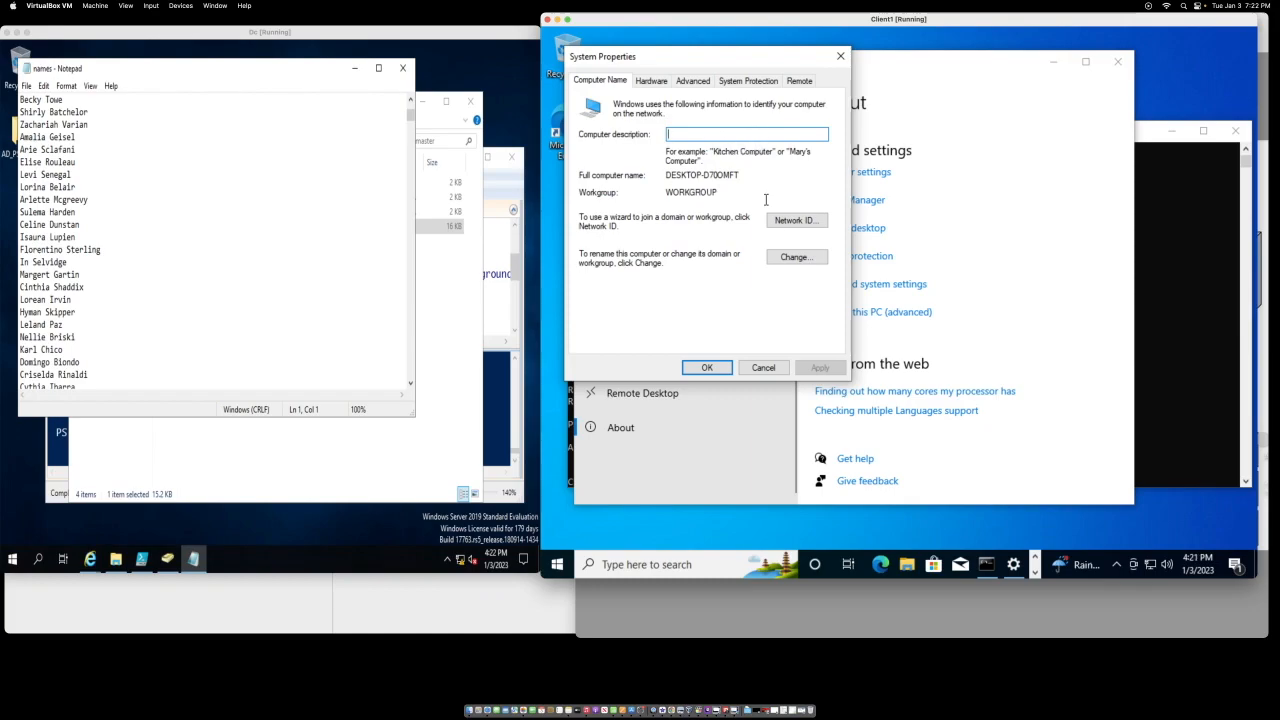
Step: Rename the computer to Client1 and set it to join the domain mydomain.com
{"action": "left_click", "coordinate": [790, 259]}
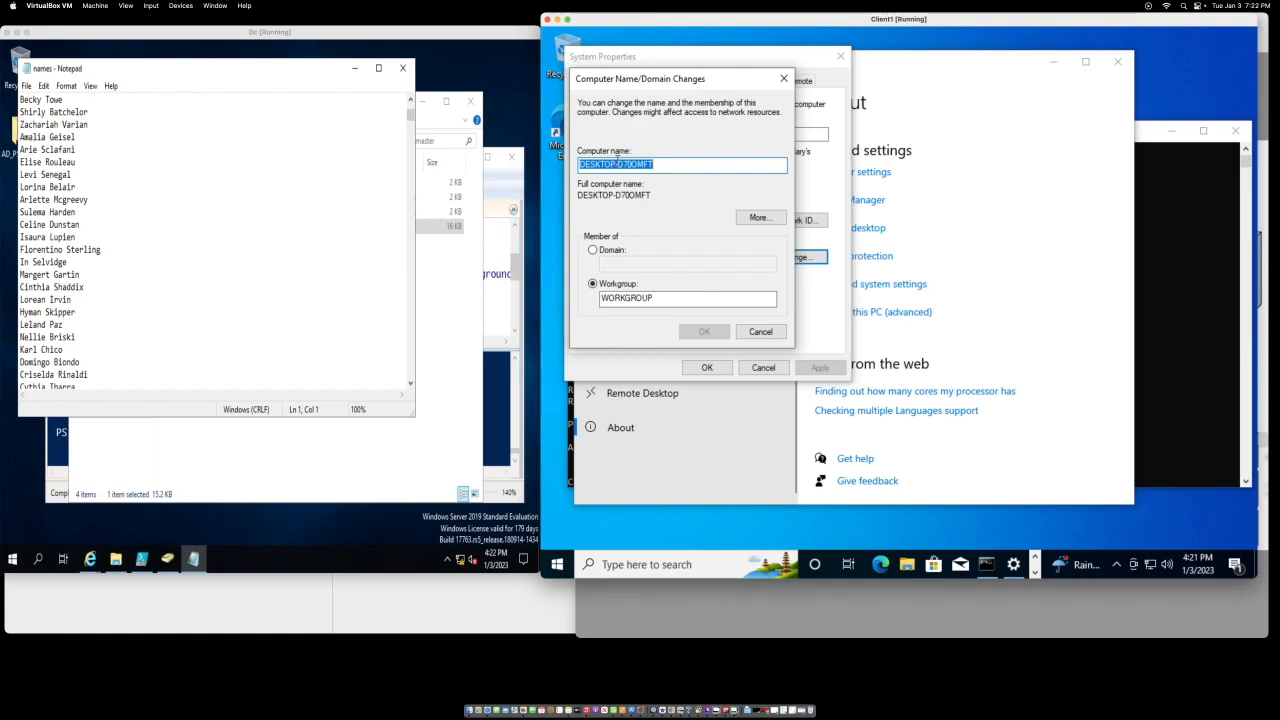
{"action": "type", "text": "CLie"}
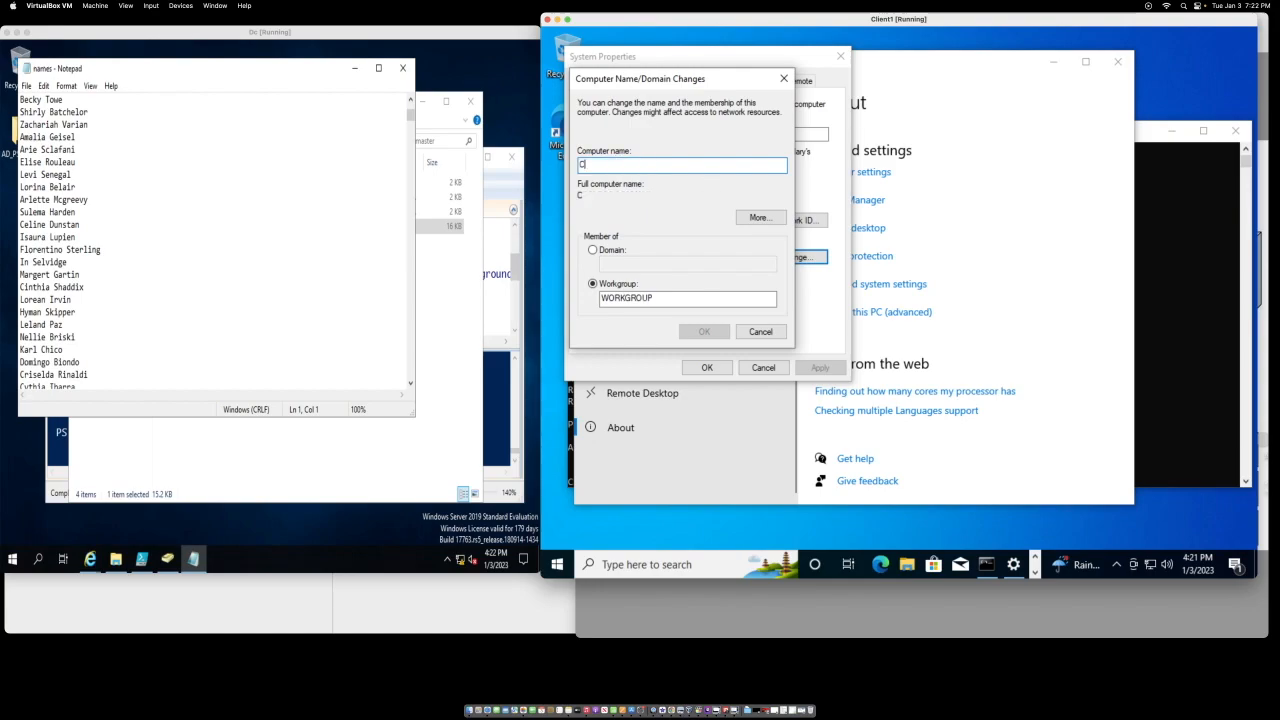
{"action": "key", "text": "BackSpace"}
{"action": "key", "text": "BackSpace"}
{"action": "key", "text": "BackSpace"}
{"action": "type", "text": "lient1"}
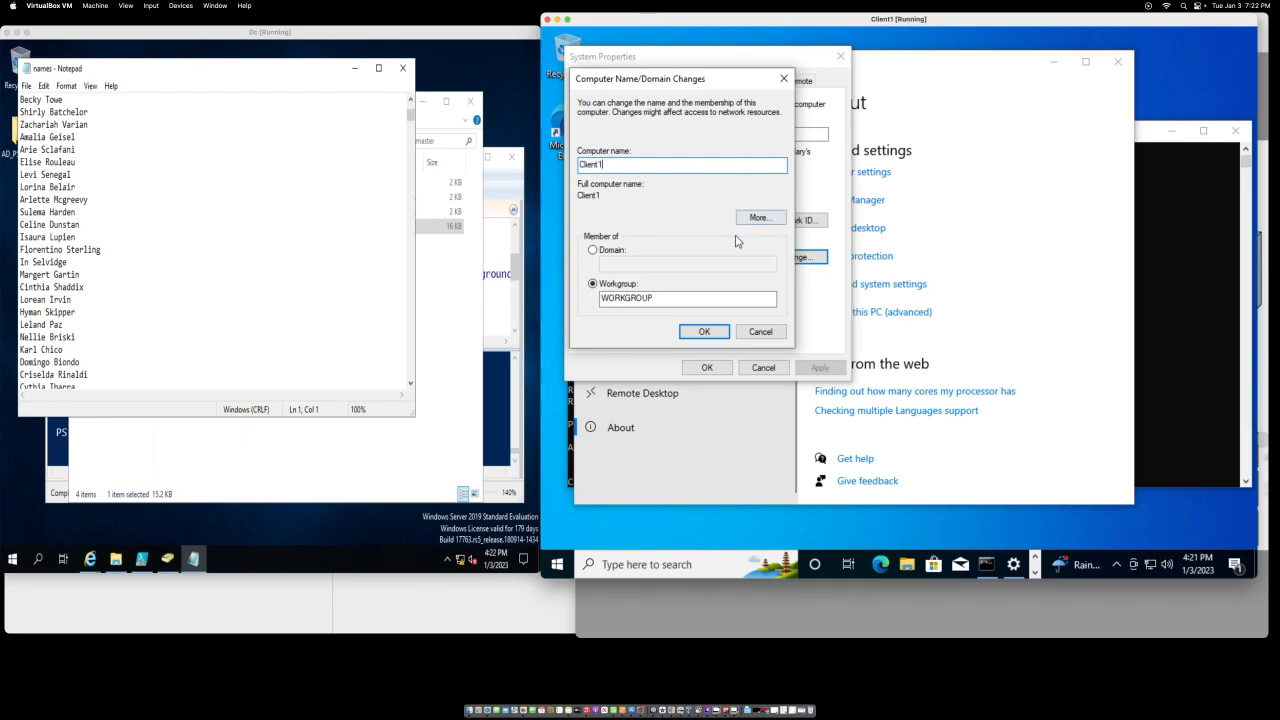
{"action": "left_click", "coordinate": [593, 251]}
{"action": "left_click", "coordinate": [609, 263]}
{"action": "type", "text": "mydomain.com"}
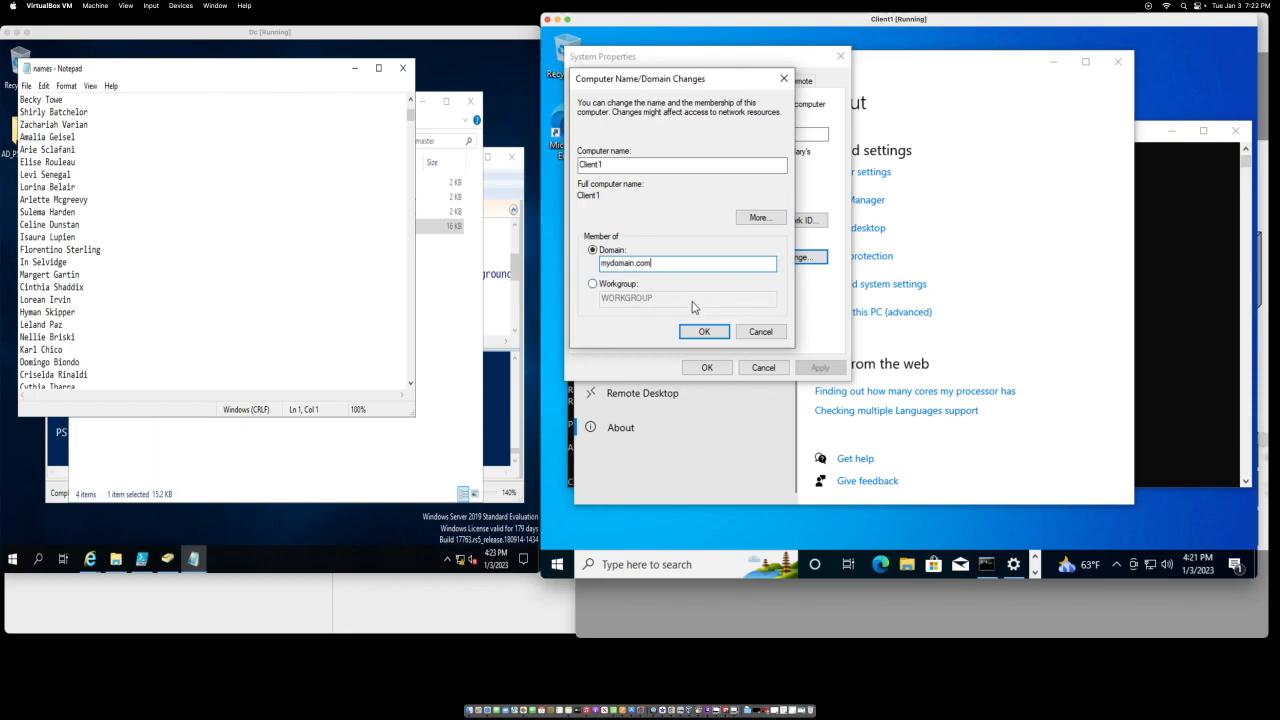
{"action": "left_click", "coordinate": [701, 330]}
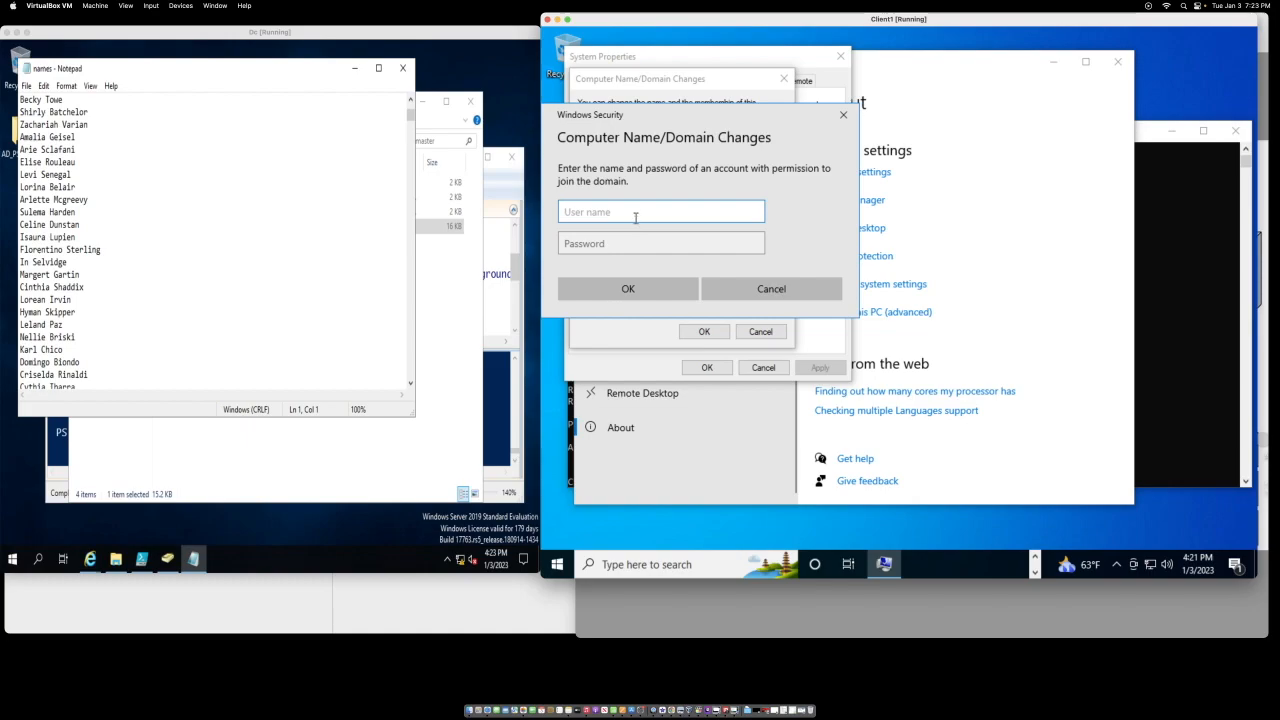
Step: Enter the domain administrator's user name and password and submit them to join the domain
{"action": "type", "text": "a-yeaiknowkd"}
{"action": "key", "text": "Tab"}
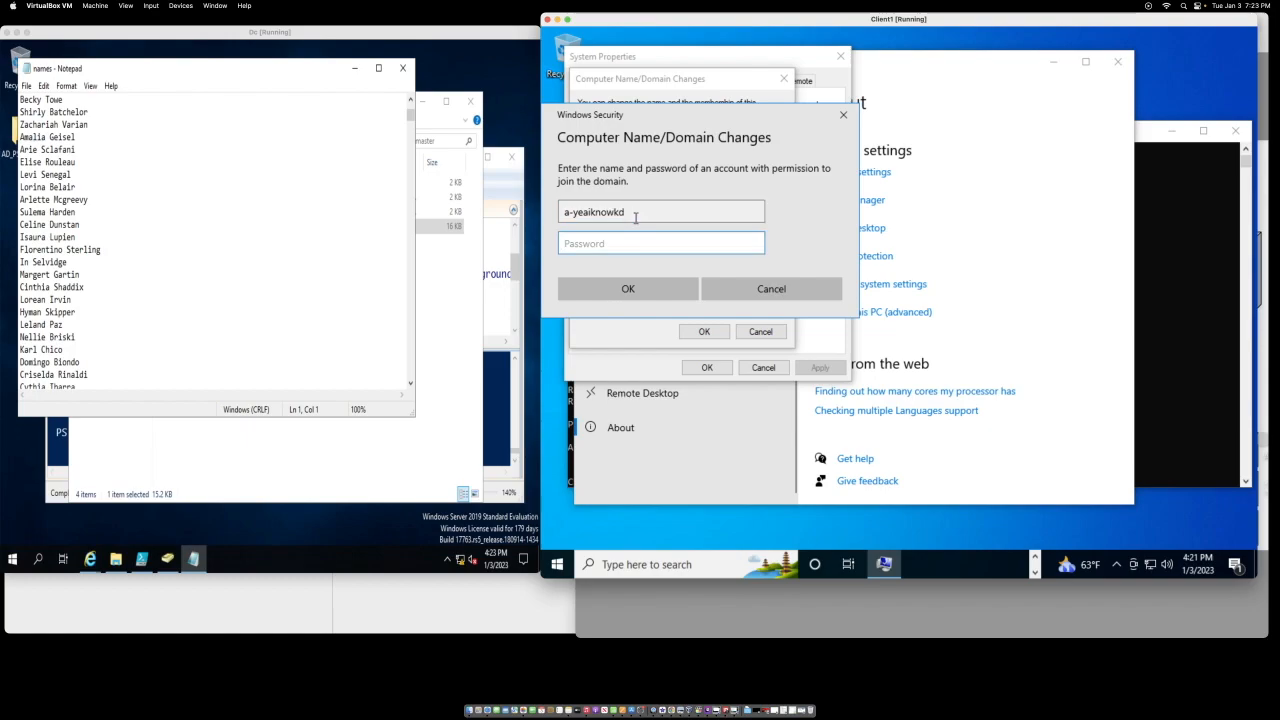
{"action": "type", "text": "•••••••"}
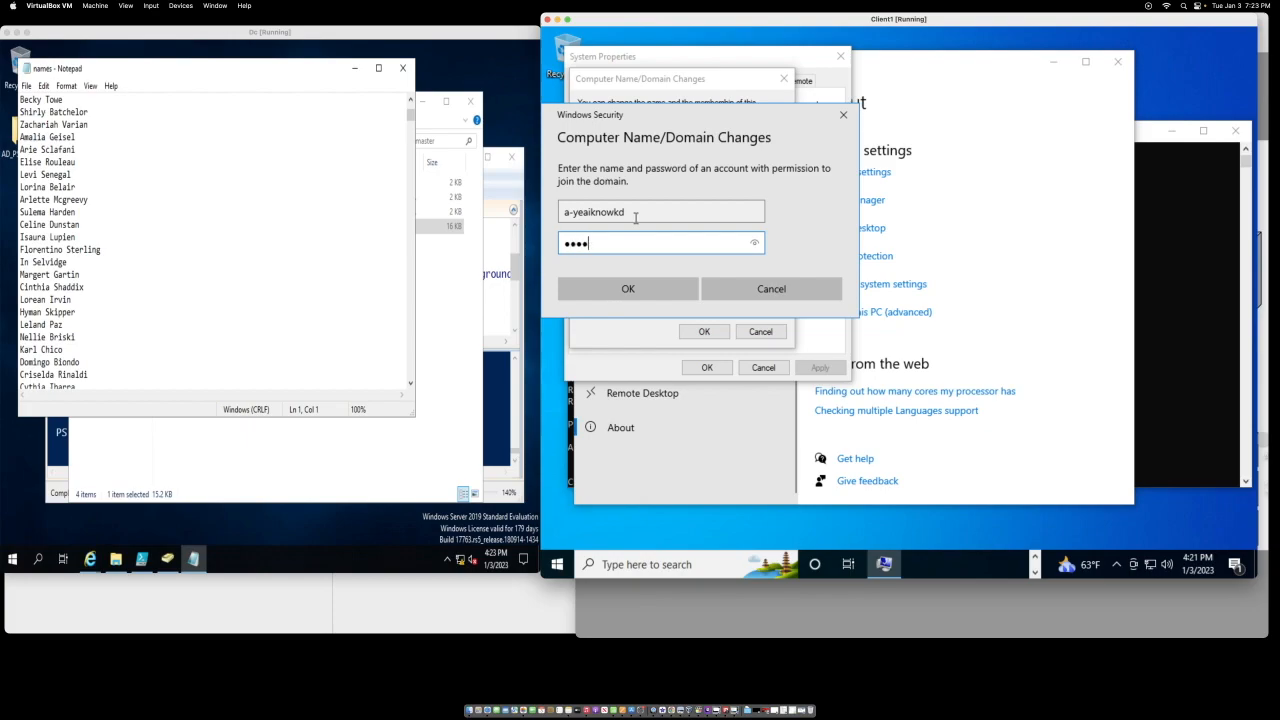
{"action": "type", "text": "••"}
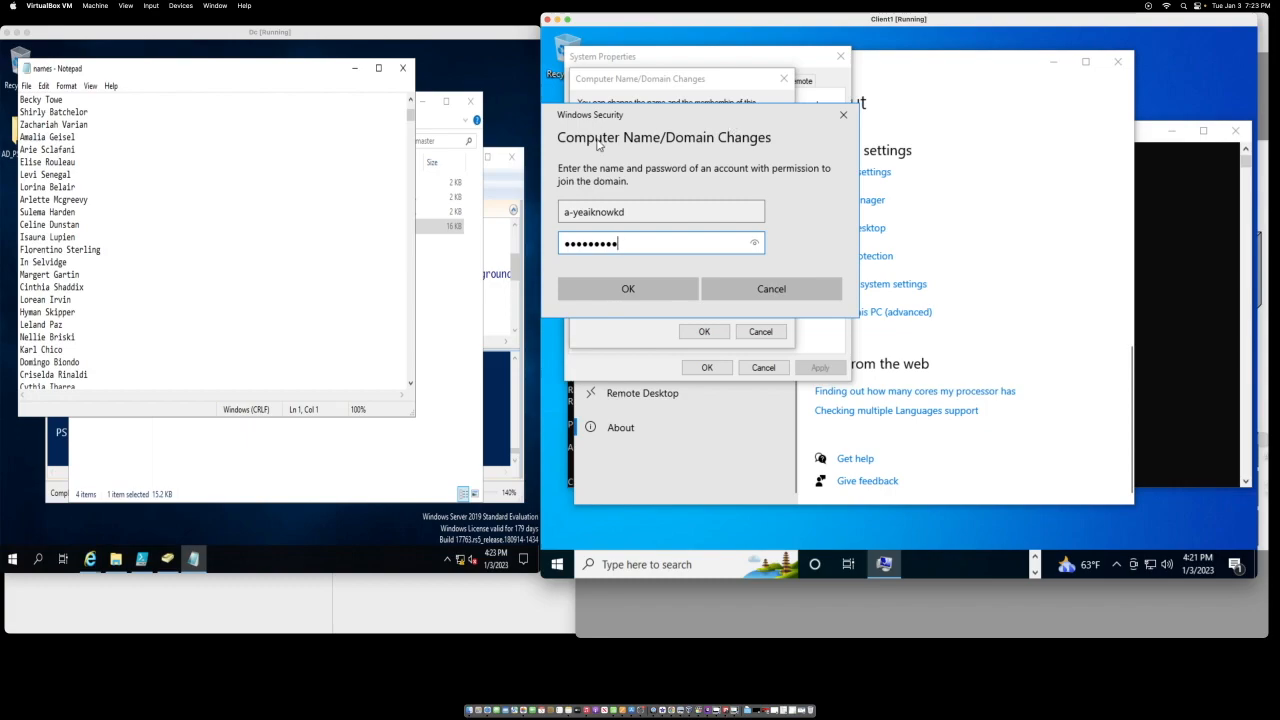
{"action": "left_click", "coordinate": [754, 243]}
{"action": "left_click", "coordinate": [754, 243]}
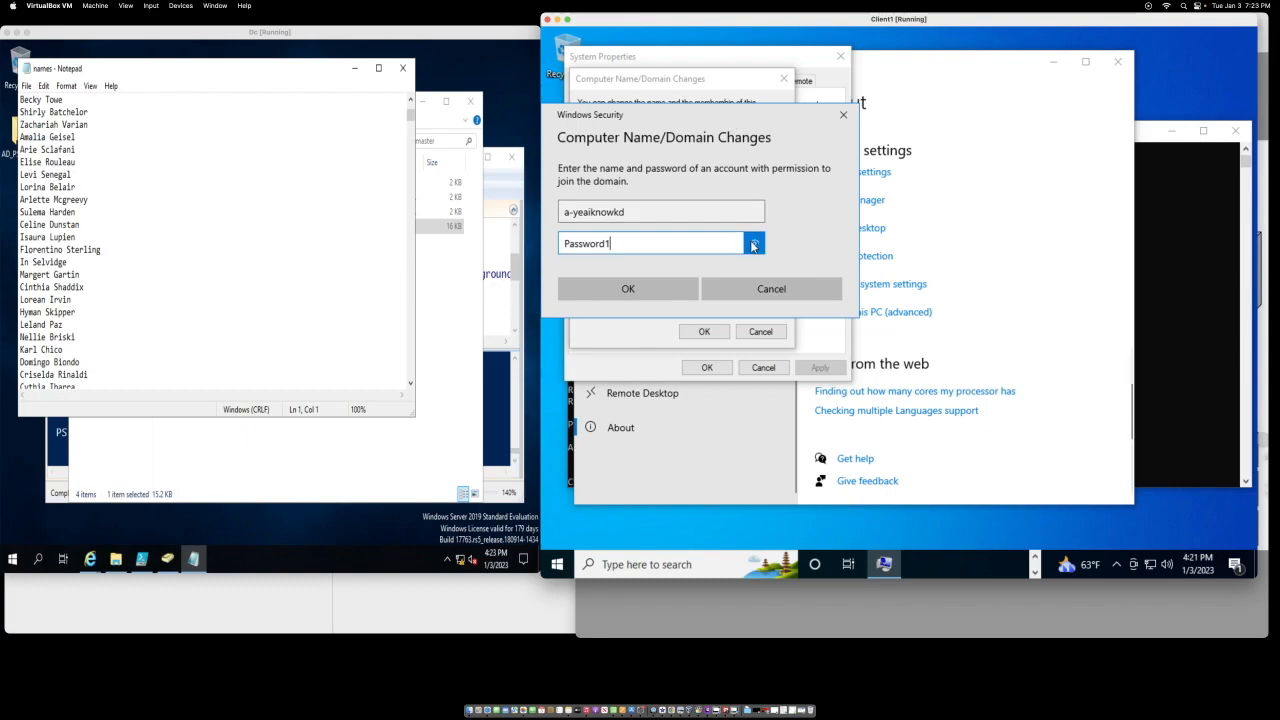
{"action": "left_click", "coordinate": [659, 287]}
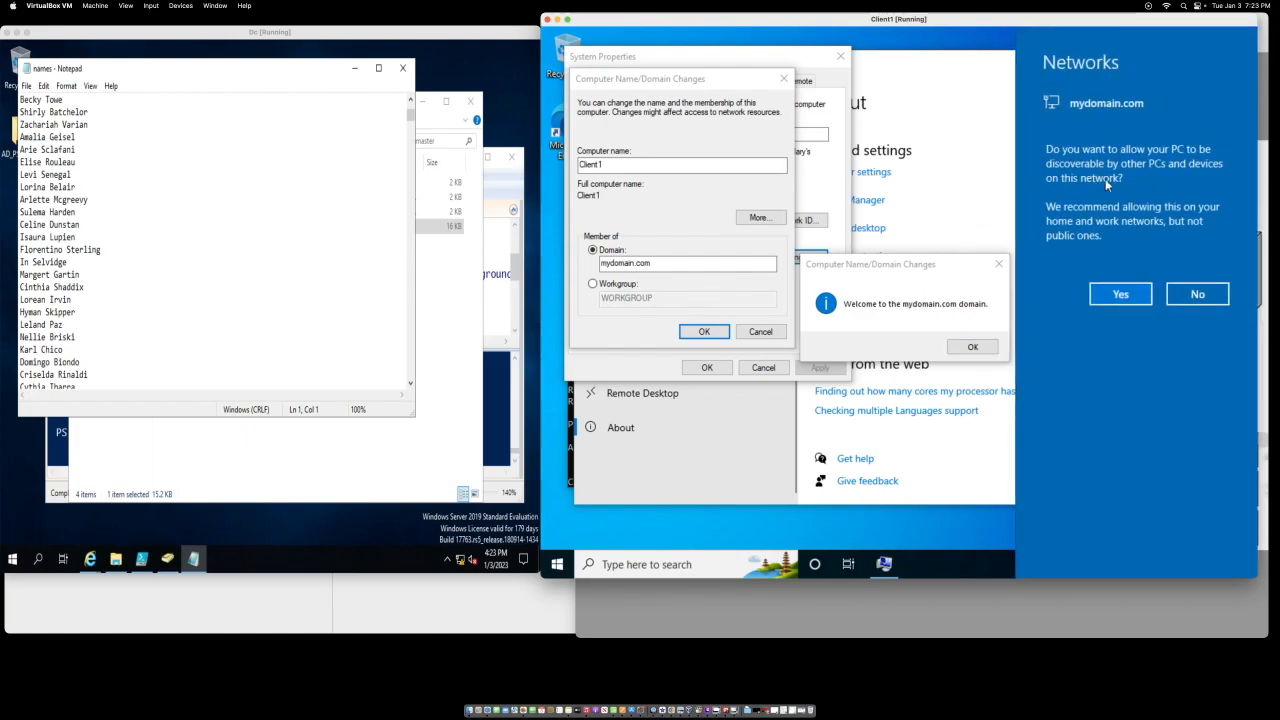
Step: Allow network discovery, acknowledge the welcome and restart notices, and restart Client1
{"action": "left_click", "coordinate": [1122, 290]}
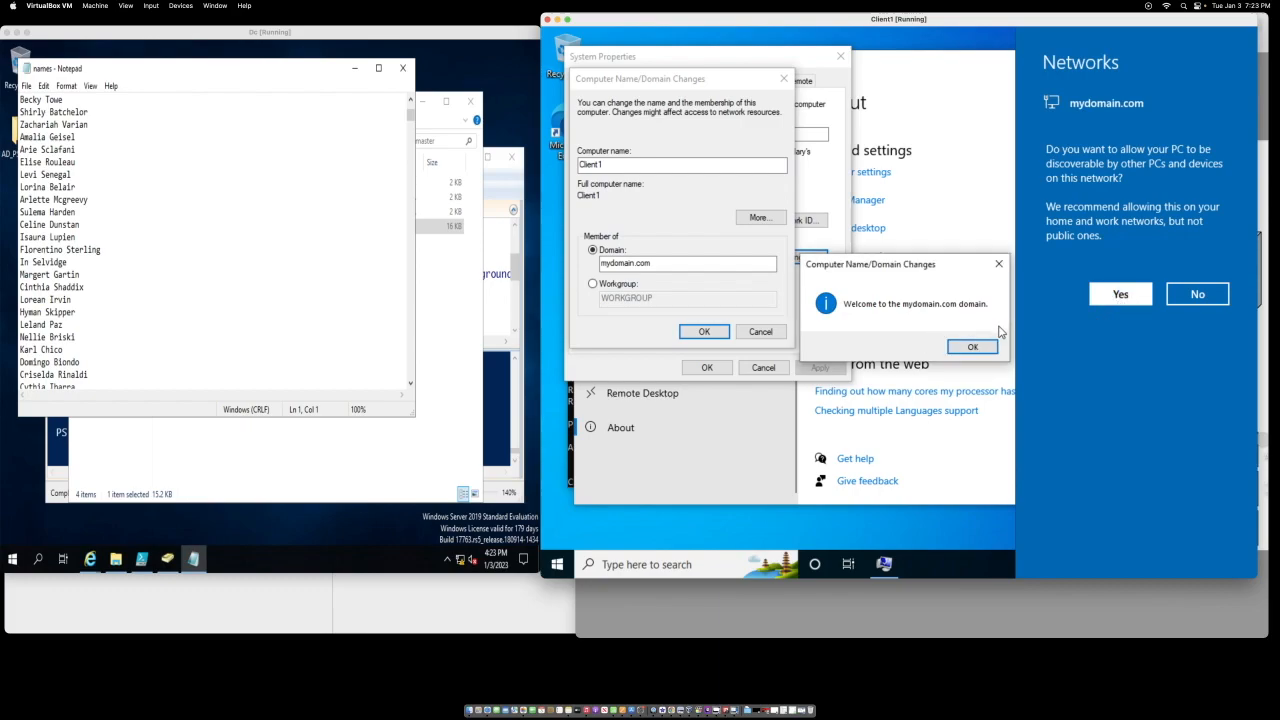
{"action": "left_click", "coordinate": [975, 346]}
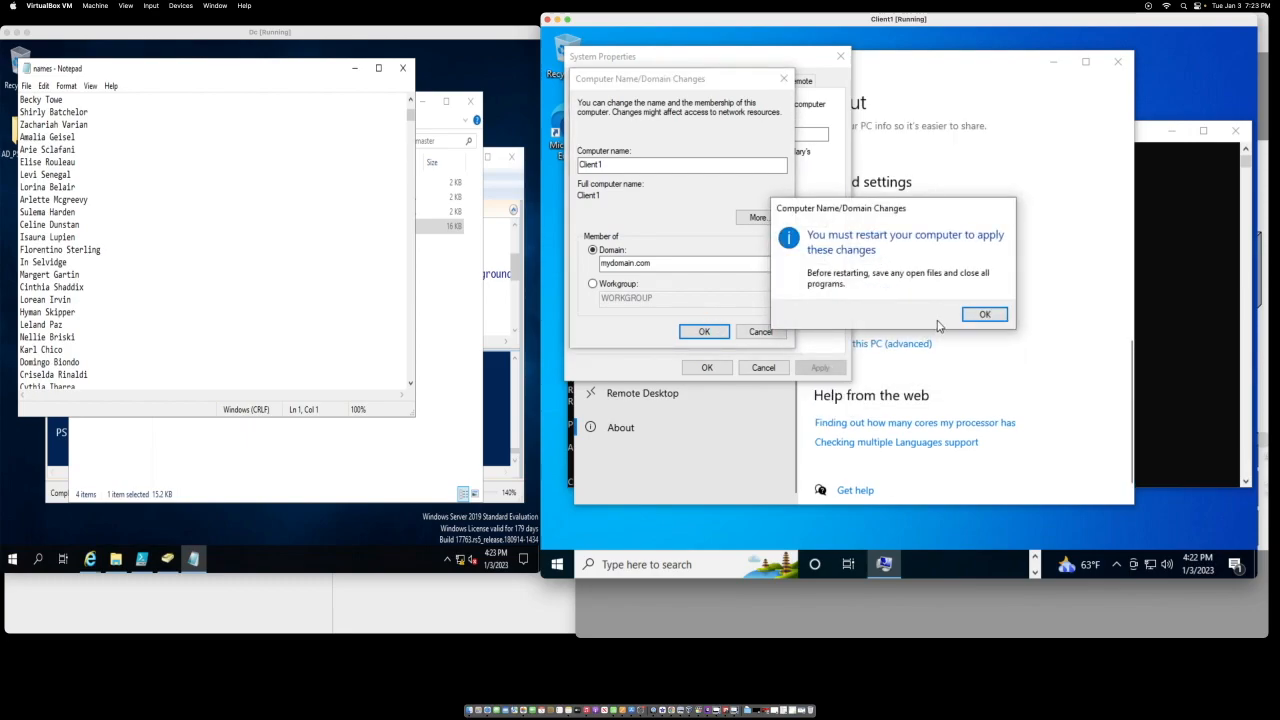
{"action": "left_click", "coordinate": [978, 316]}
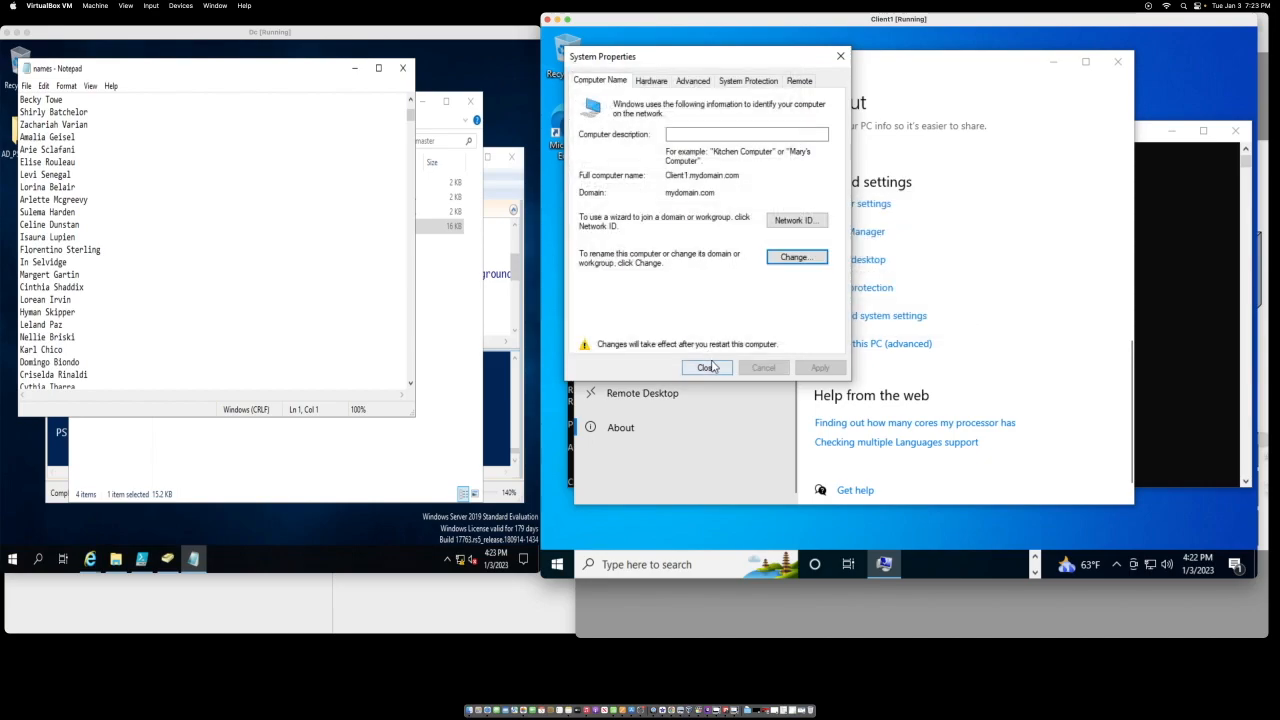
{"action": "left_click", "coordinate": [707, 368]}
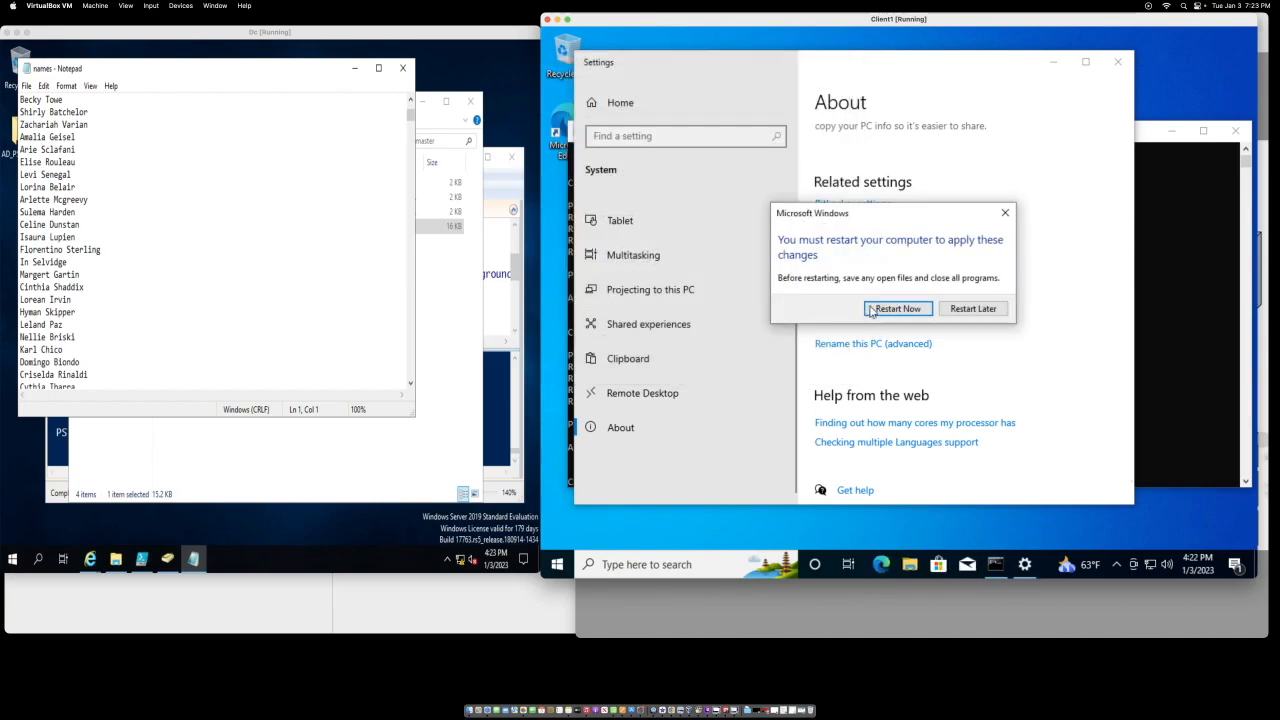
{"action": "left_click", "coordinate": [897, 309]}
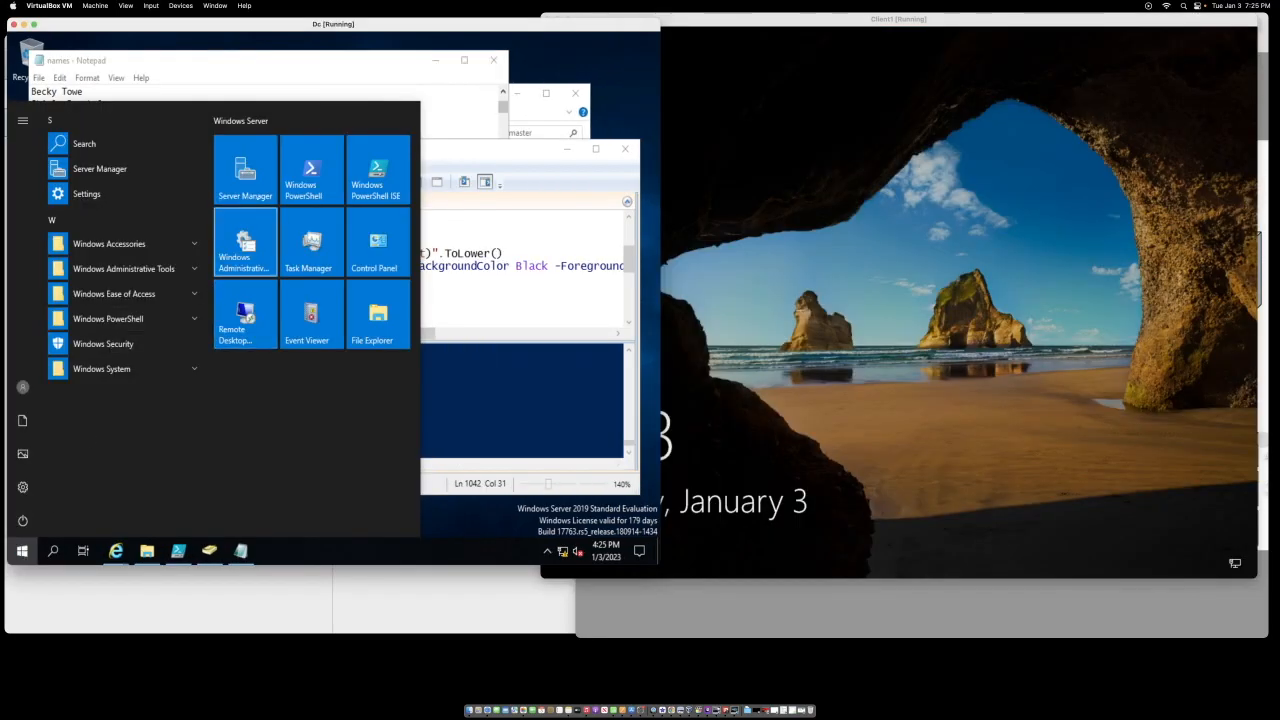
Step: Open the DHCP console from Server Manager and widen the Name column to show Client1.mydomain.com's 172.16.0.100 lease
{"action": "left_click", "coordinate": [254, 163]}
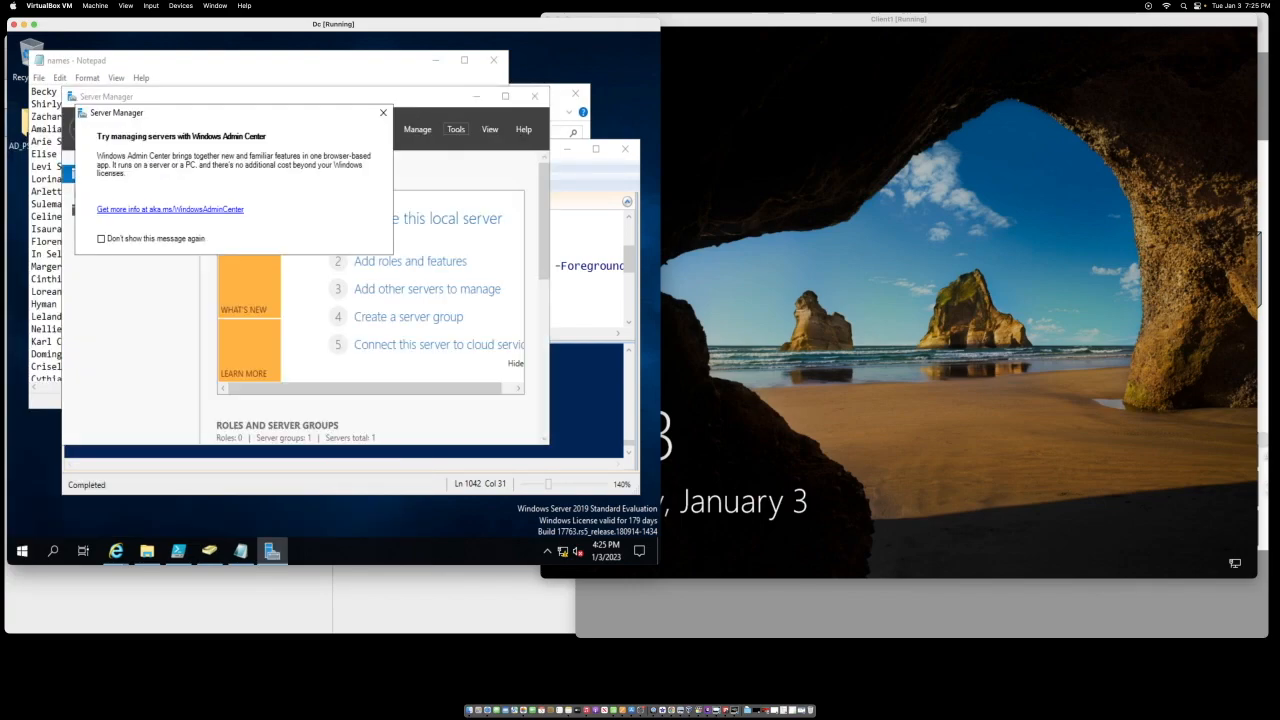
{"action": "left_click", "coordinate": [456, 129]}
{"action": "left_click", "coordinate": [494, 299]}
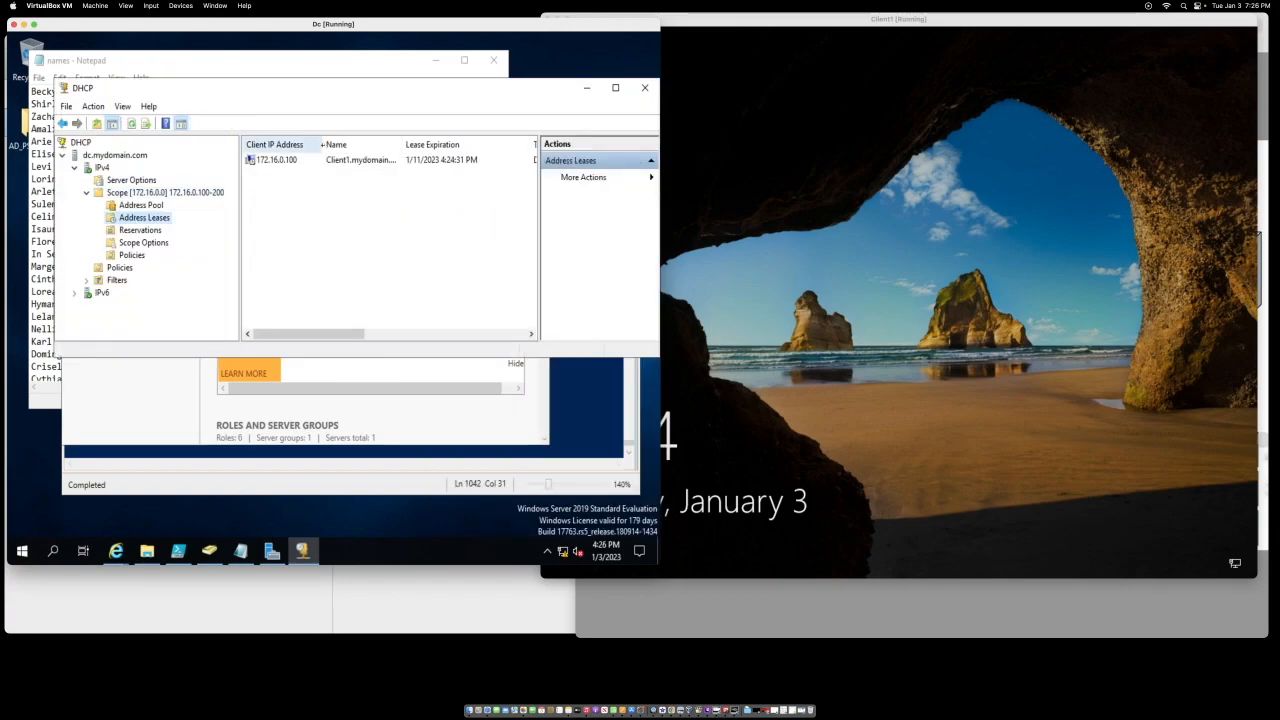
{"action": "left_click_drag", "start_coordinate": [401, 144], "coordinate": [421, 144]}
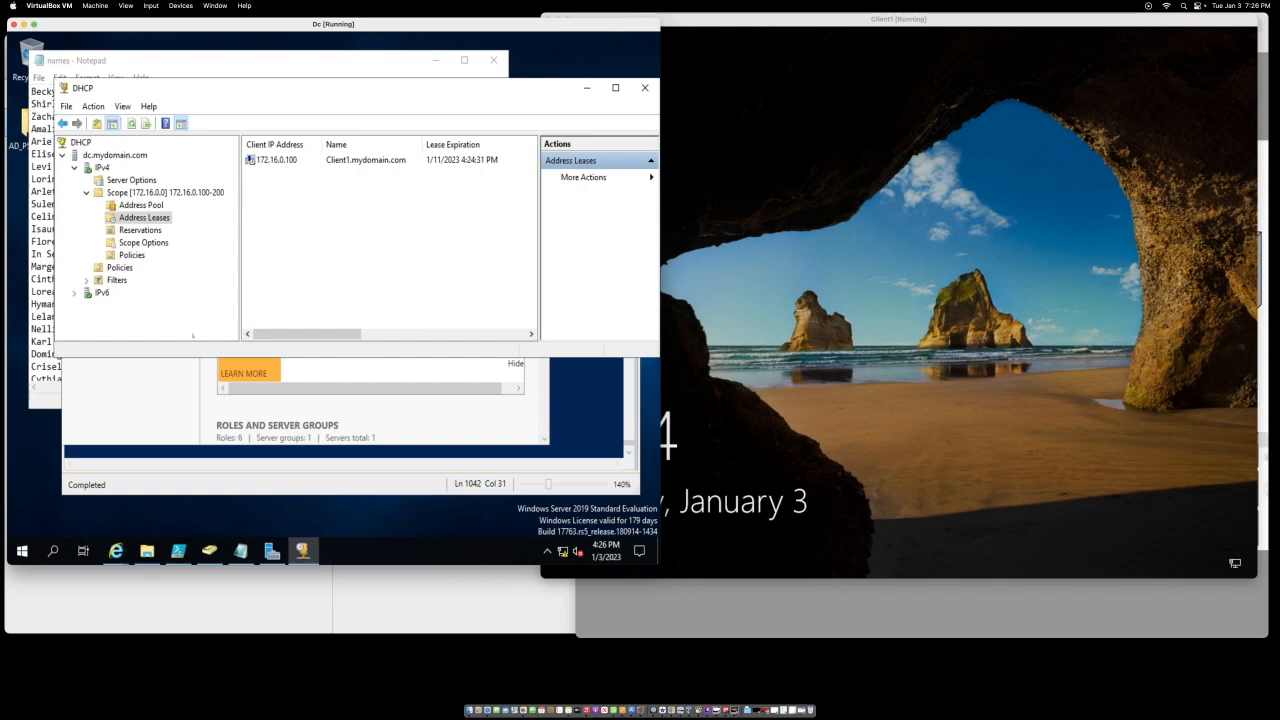
{"action": "left_click", "coordinate": [22, 551]}
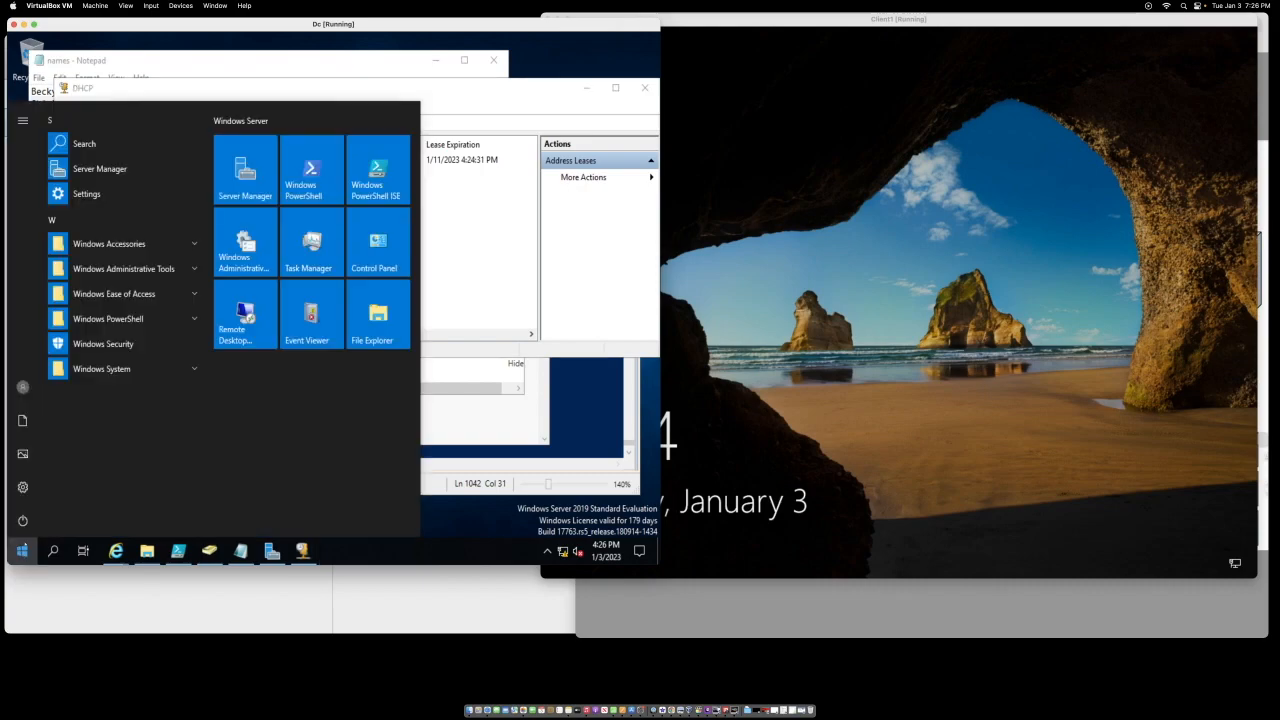
Step: Open Active Directory Users and Computers and show CLIENT1 in mydomain.com's Computers container
{"action": "left_click", "coordinate": [100, 269]}
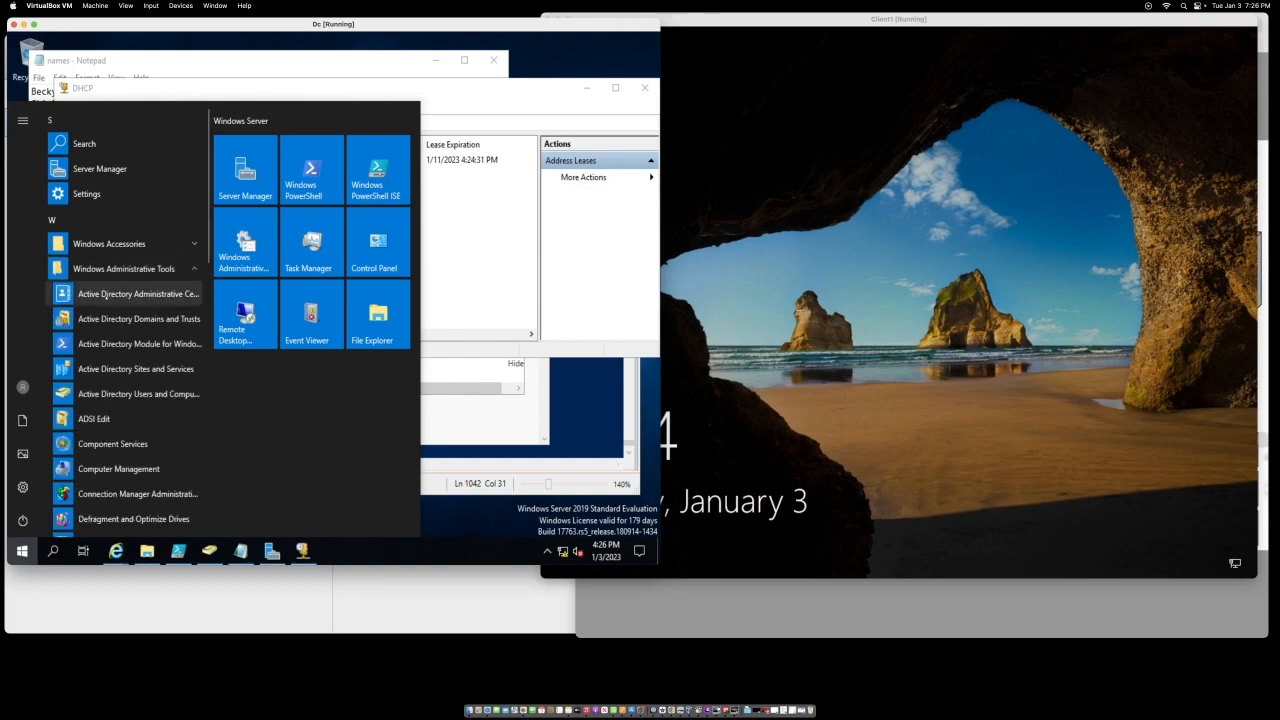
{"action": "left_click", "coordinate": [128, 394]}
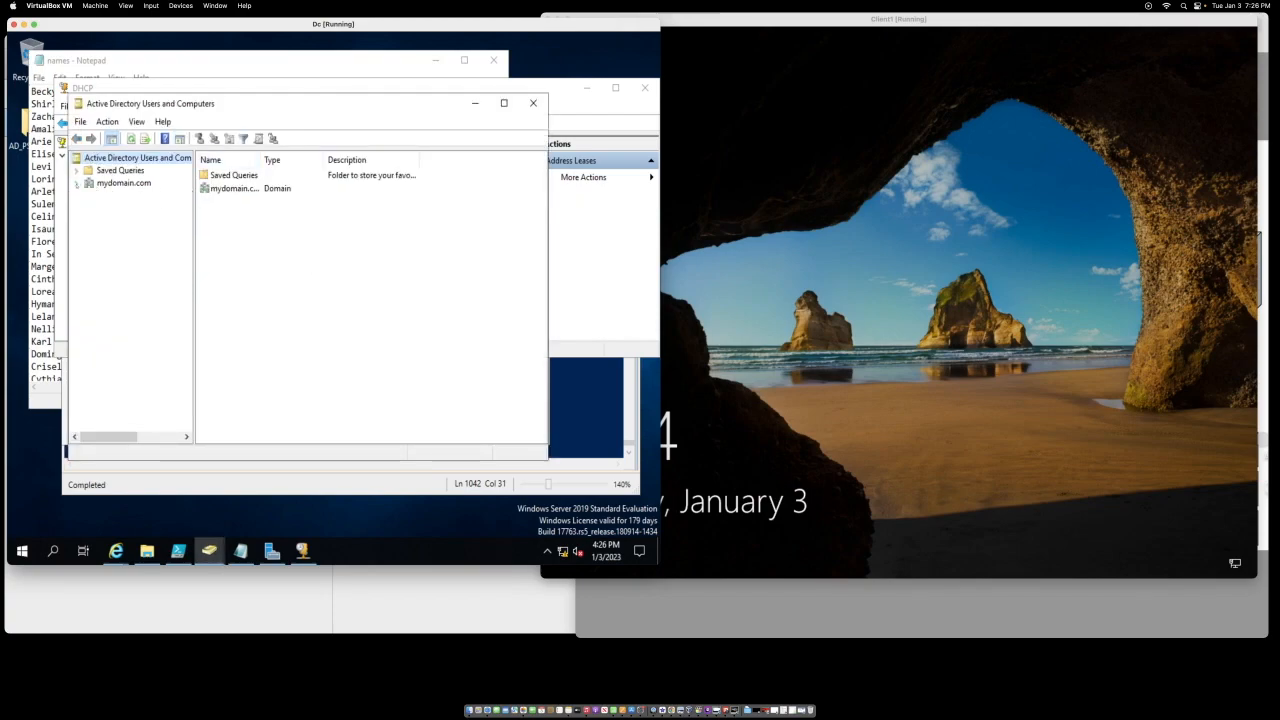
{"action": "left_click", "coordinate": [76, 184]}
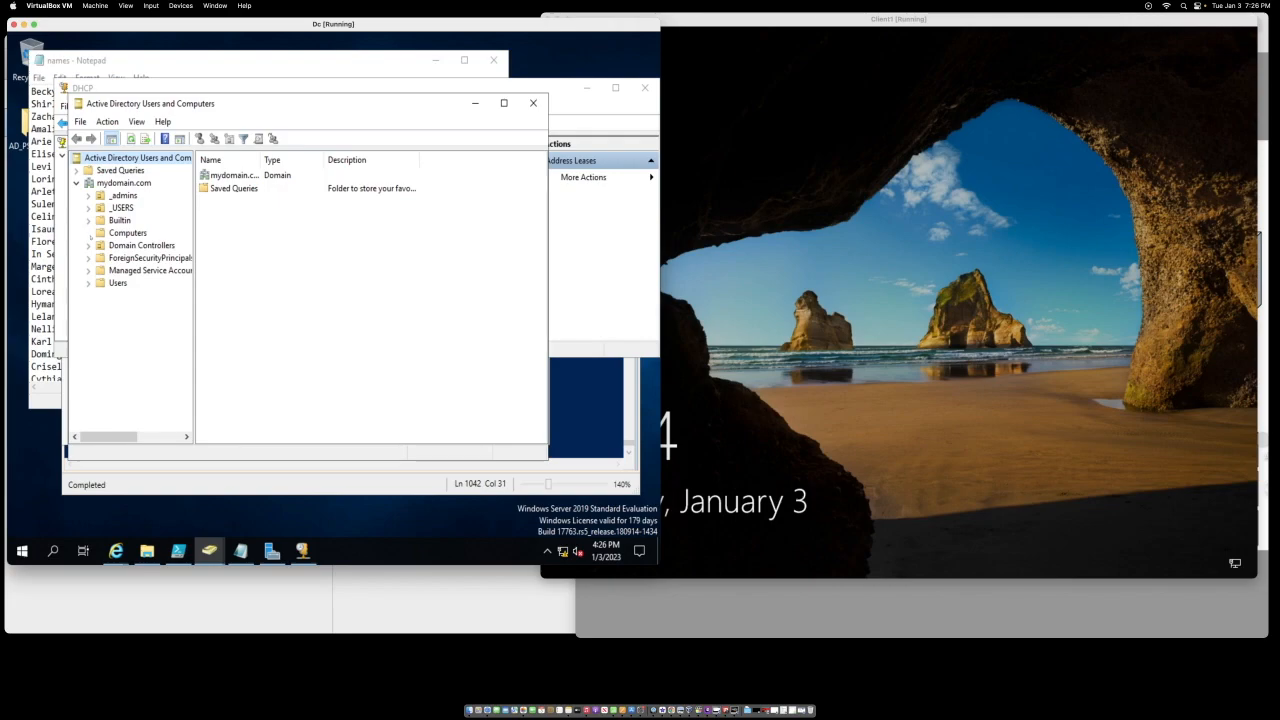
{"action": "left_click", "coordinate": [127, 232]}
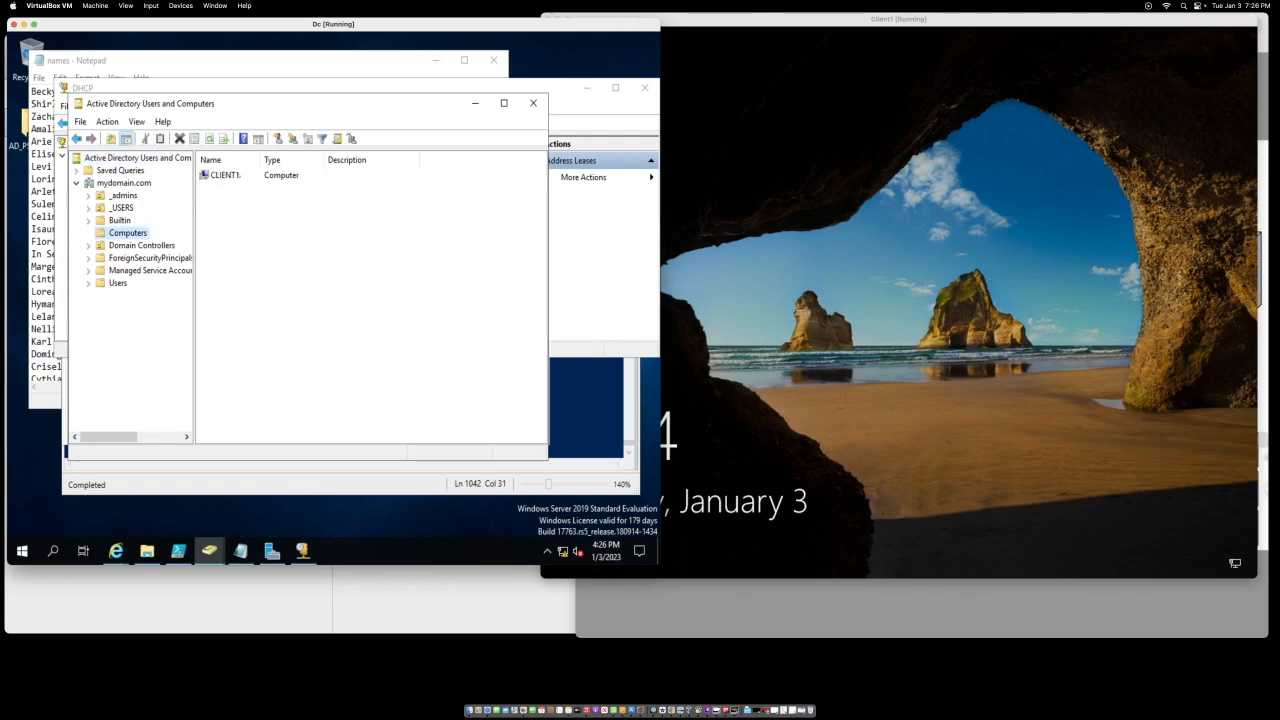
{"action": "left_click_drag", "start_coordinate": [261, 160], "coordinate": [386, 158]}
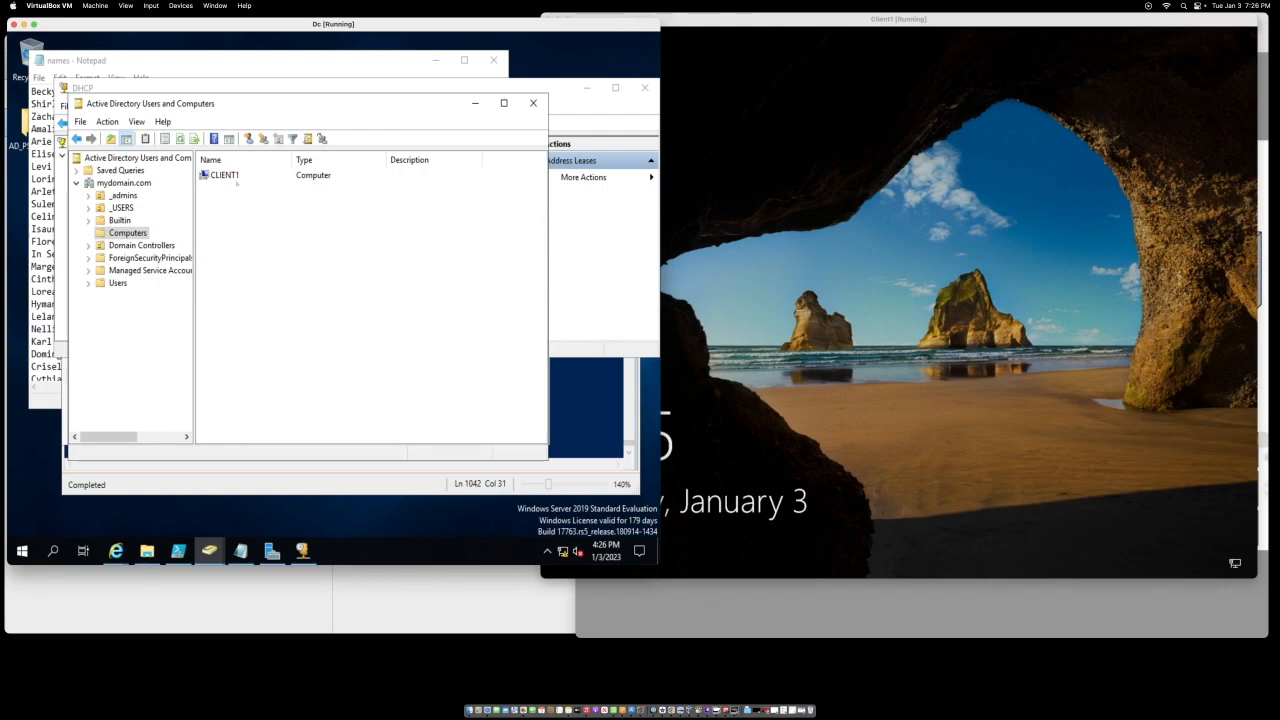
Step: List the _USERS accounts and bring up Client1's sign-in screen
{"action": "left_click", "coordinate": [122, 207]}
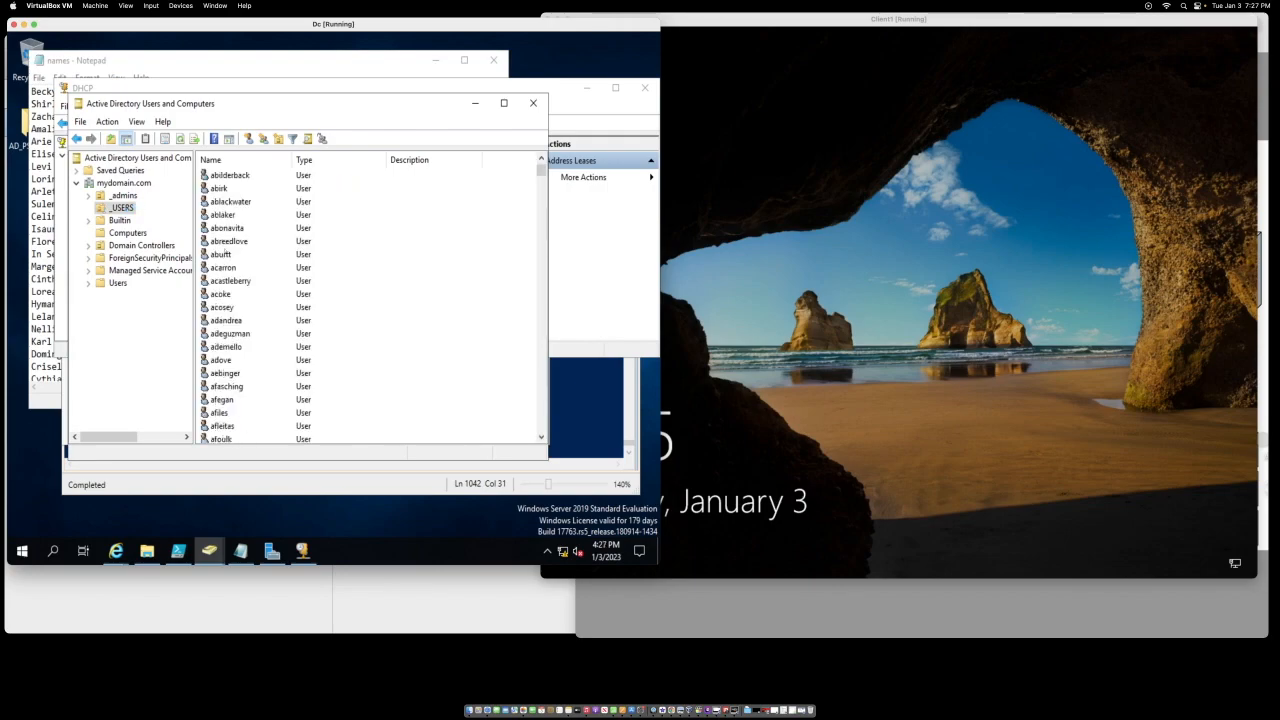
{"action": "scroll", "coordinate": [227, 255], "scroll_direction": "down", "scroll_amount": 10}
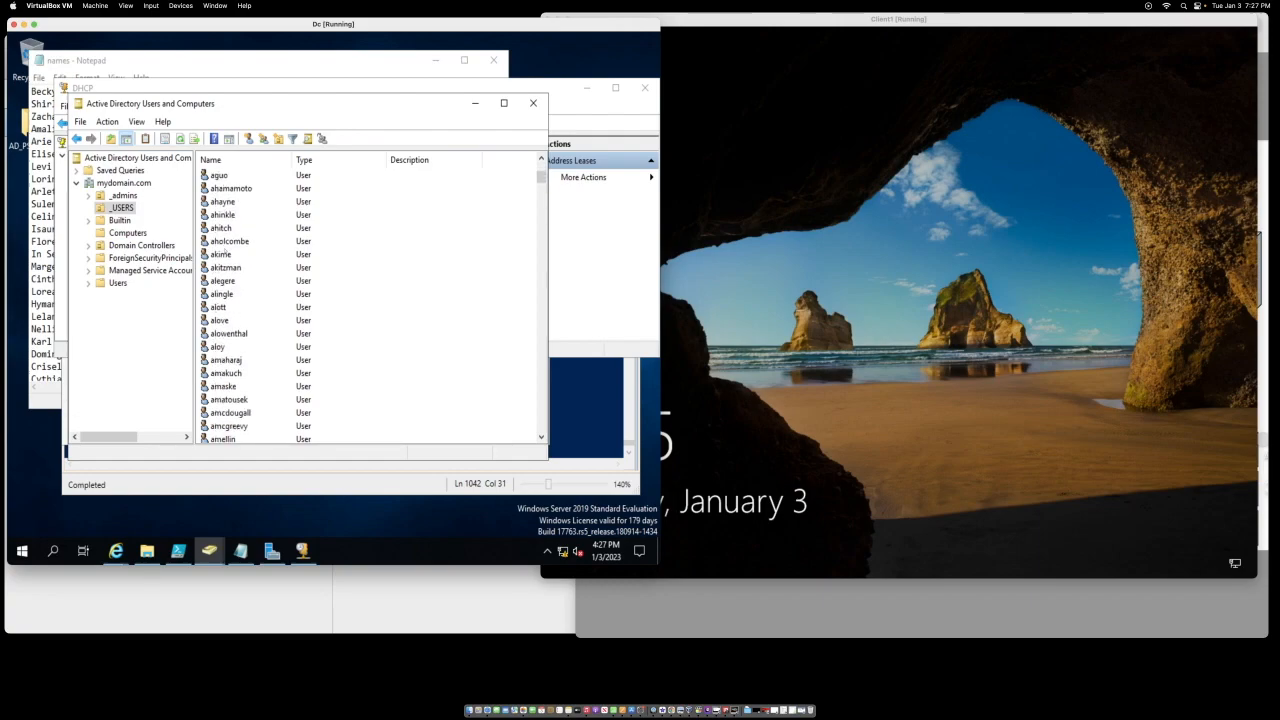
{"action": "left_click", "coordinate": [707, 223]}
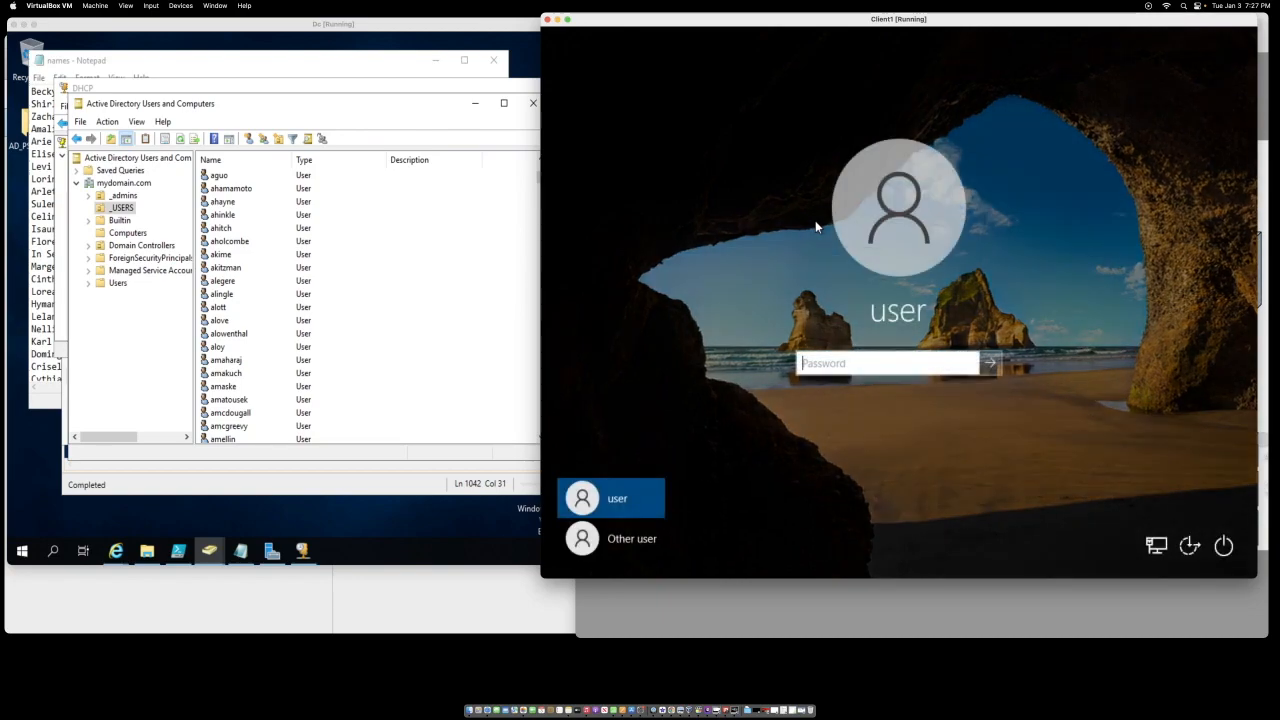
Step: Sign in to MYDOMAIN as Other user, entering a _USERS account name, then move to the password field
{"action": "left_click", "coordinate": [594, 539]}
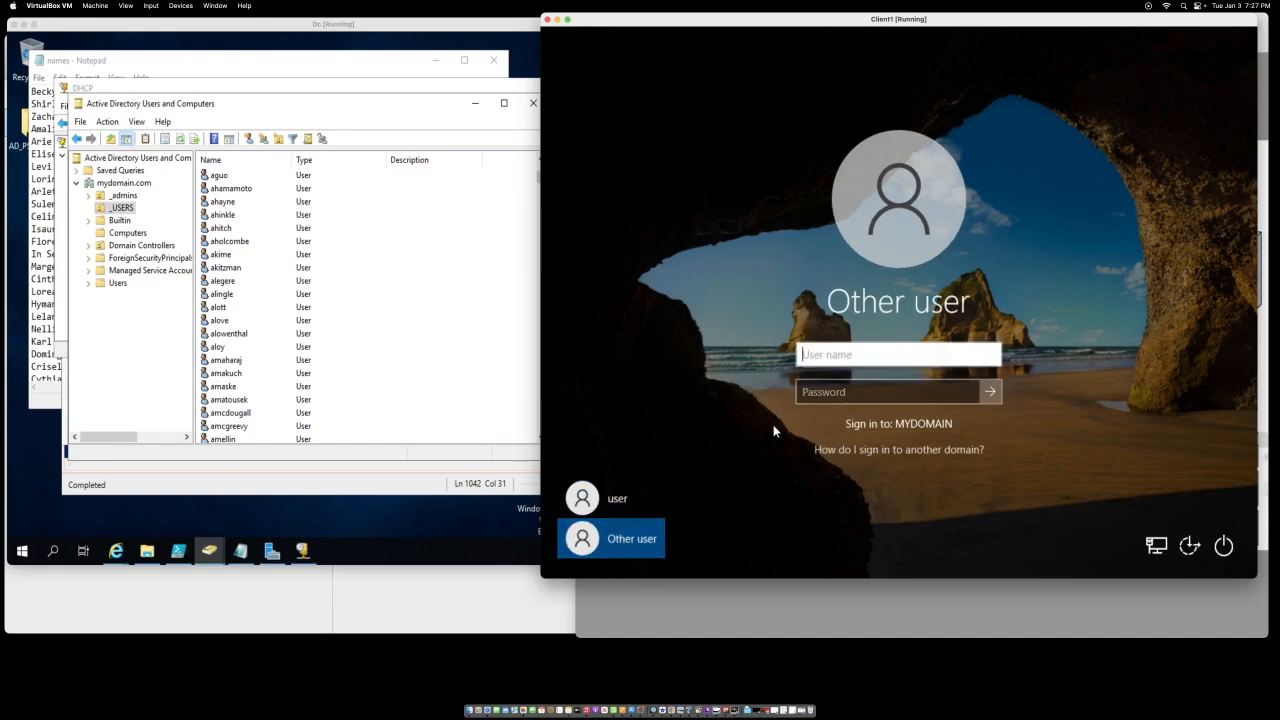
{"action": "type", "text": "alott"}
{"action": "key", "text": "ctrl+a"}
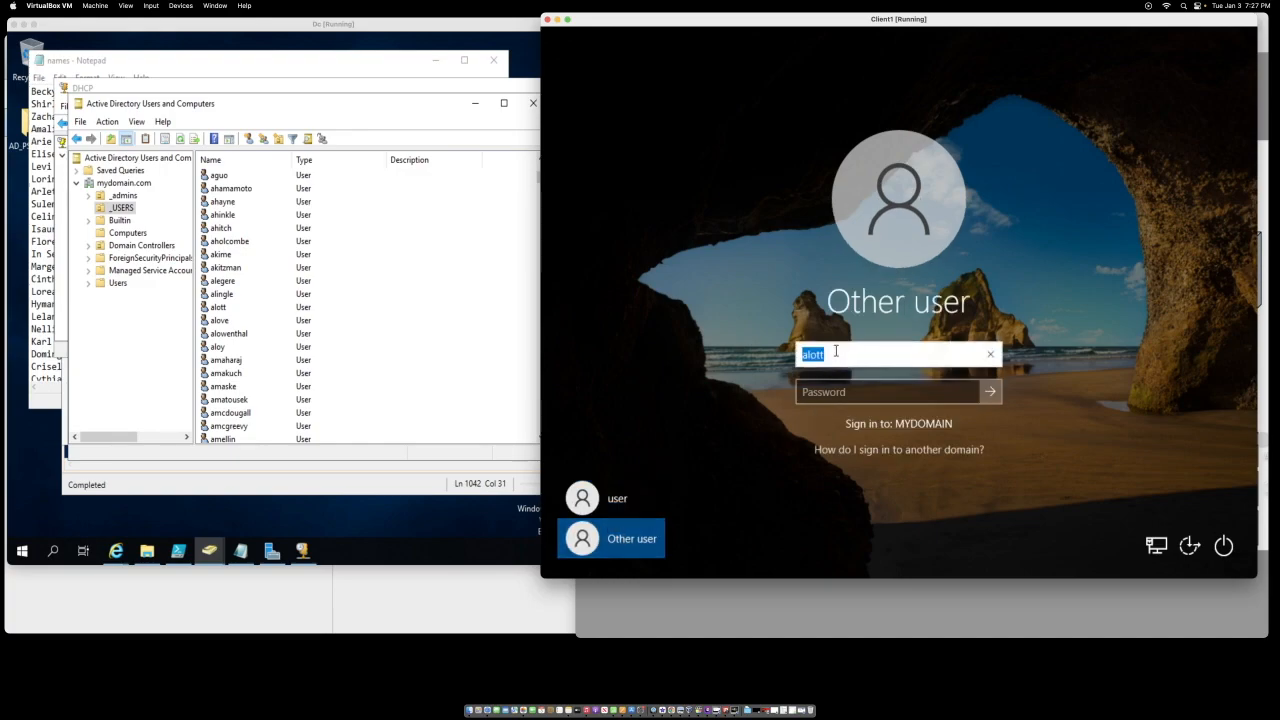
{"action": "type", "text": "alove"}
{"action": "left_click", "coordinate": [825, 391]}
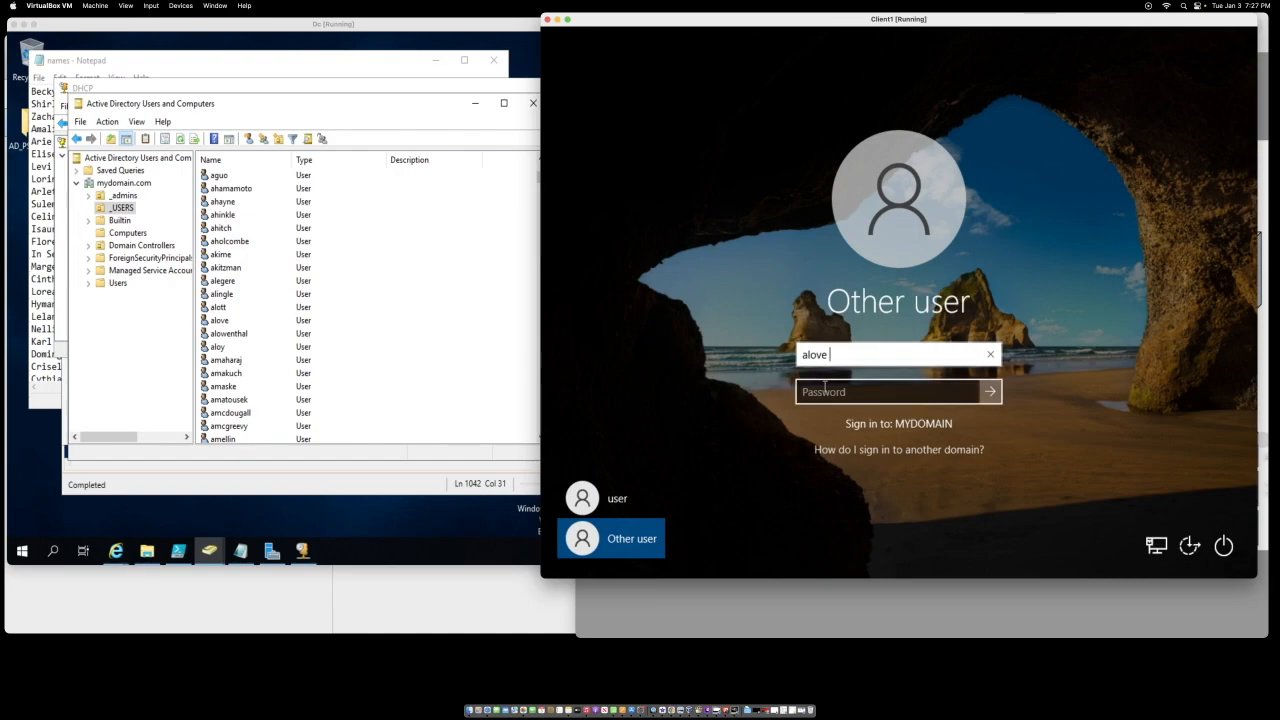
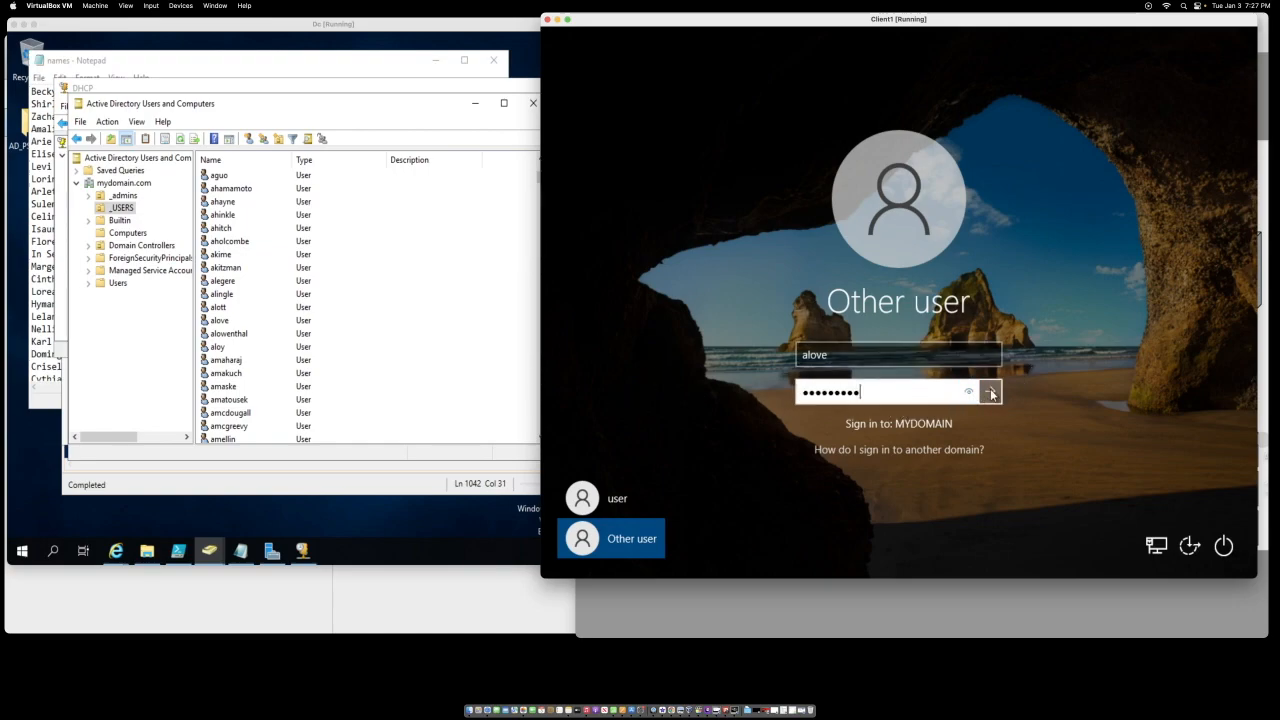
Step: Submit the _USERS account's password to sign in to MYDOMAIN on Client1
{"action": "left_click", "coordinate": [990, 392]}
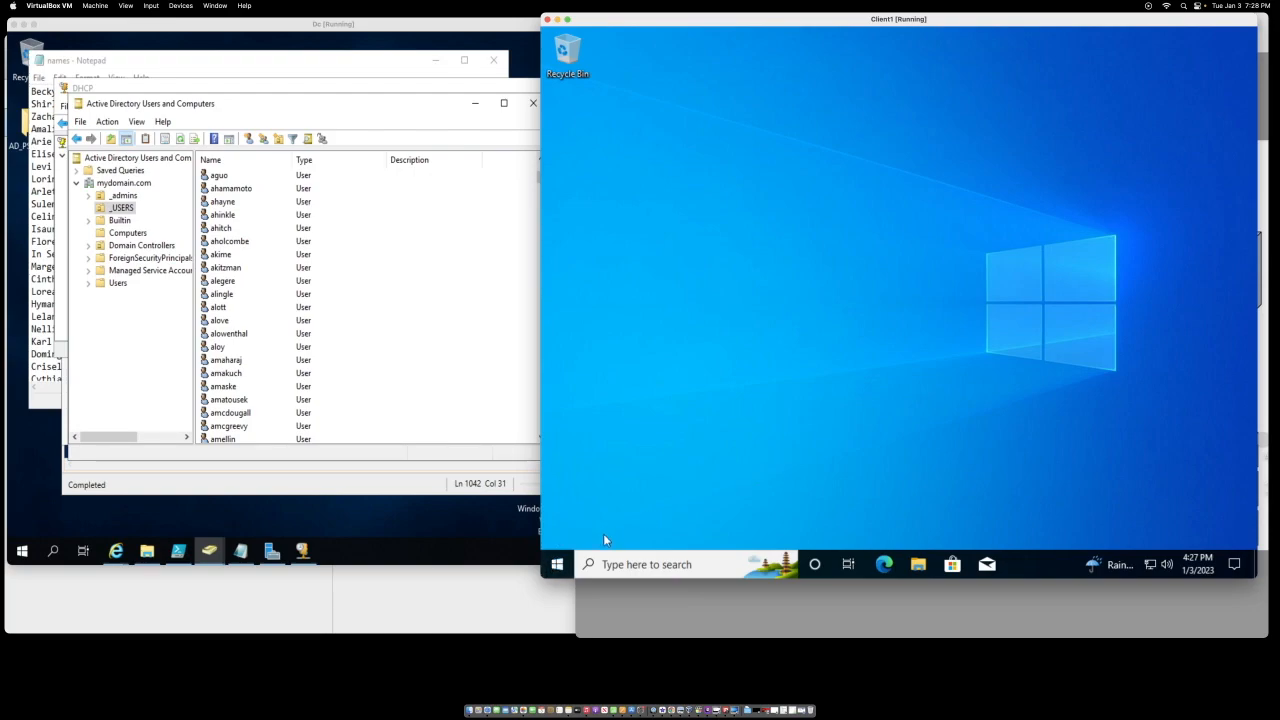
{"action": "left_click", "coordinate": [680, 566]}
{"action": "type", "text": "cmd"}
{"action": "key", "text": "Escape"}
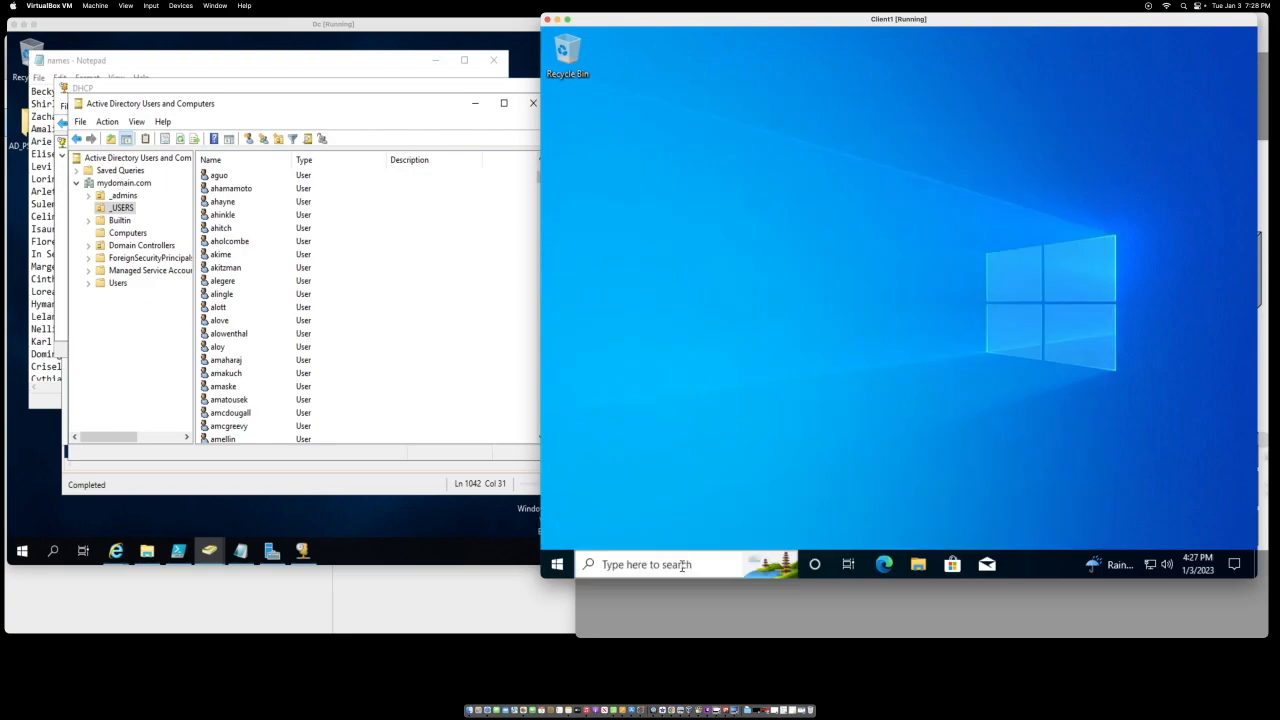
{"action": "type", "text": "who"}
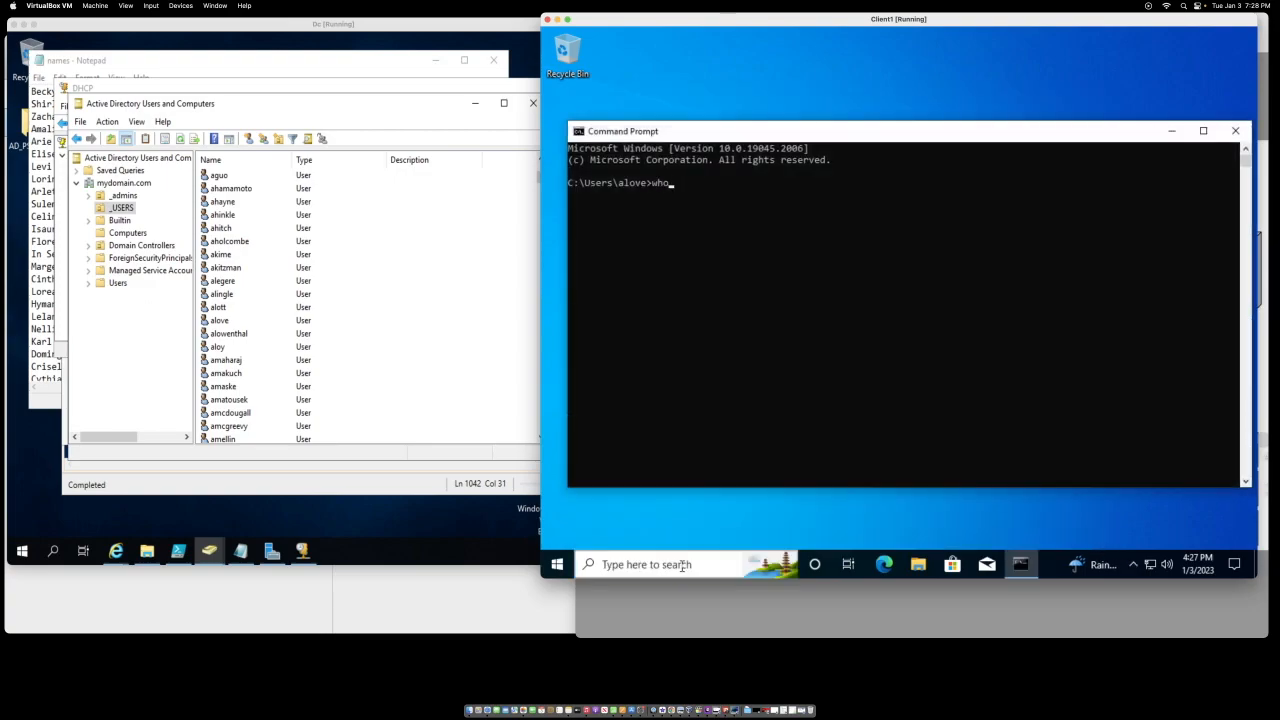
{"action": "type", "text": "ami"}
{"action": "key", "text": "Return"}
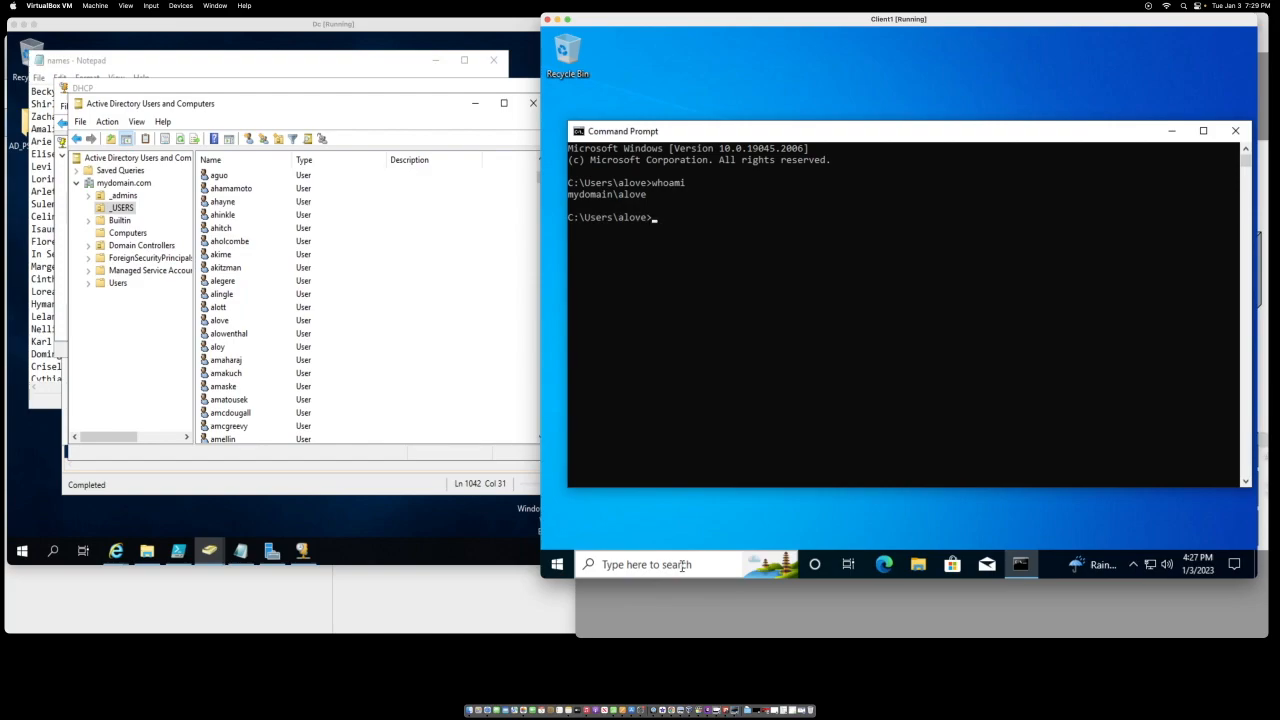
{"action": "type", "text": "ipconfig"}
{"action": "key", "text": "Return"}
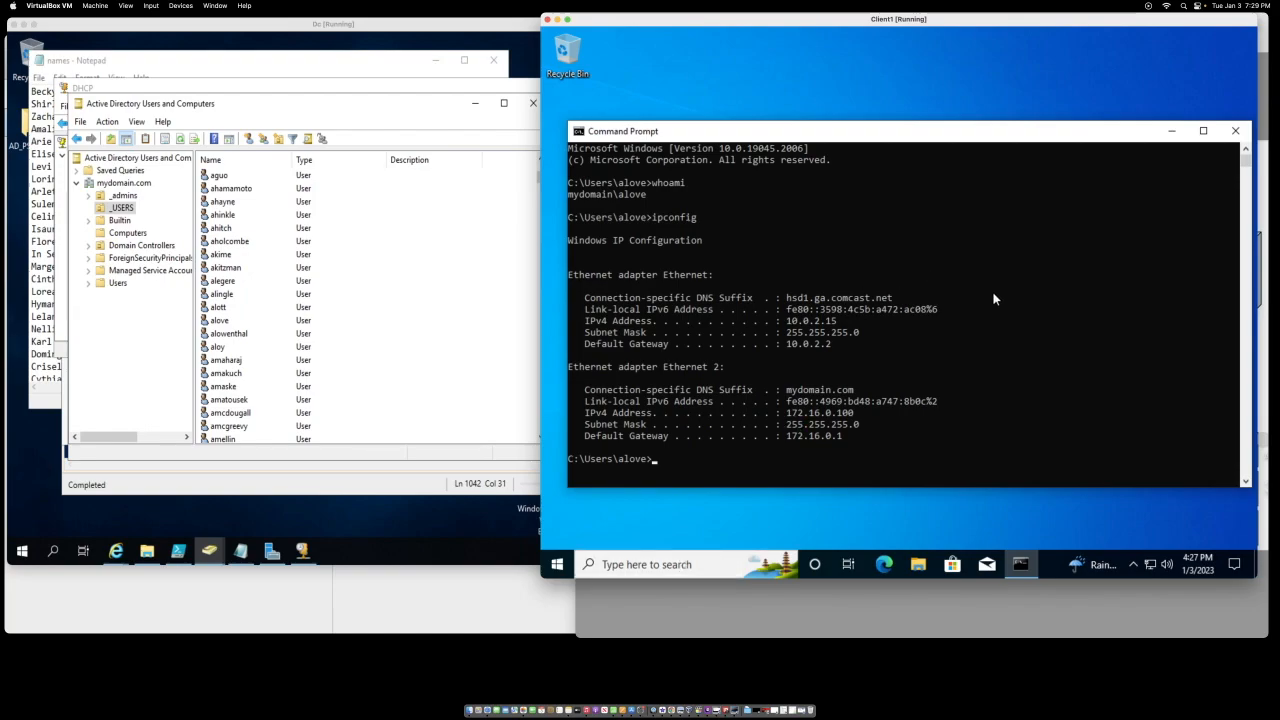
{"action": "left_click", "coordinate": [1236, 131]}
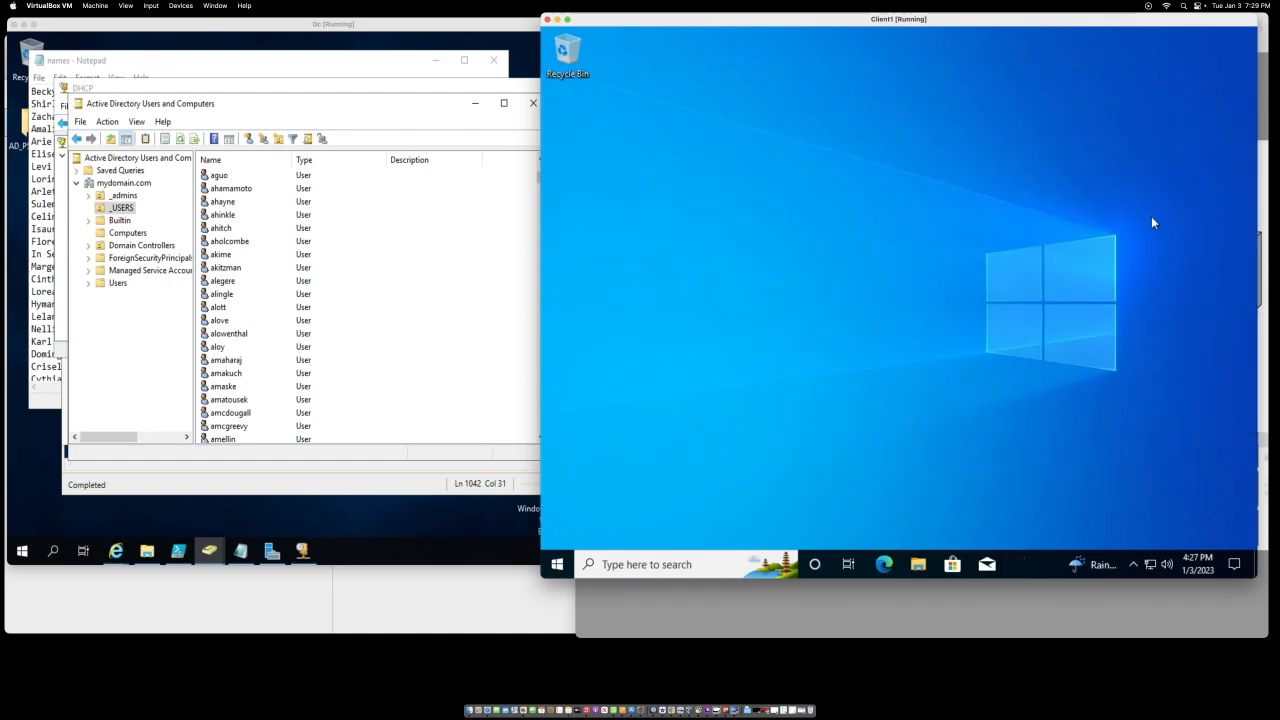